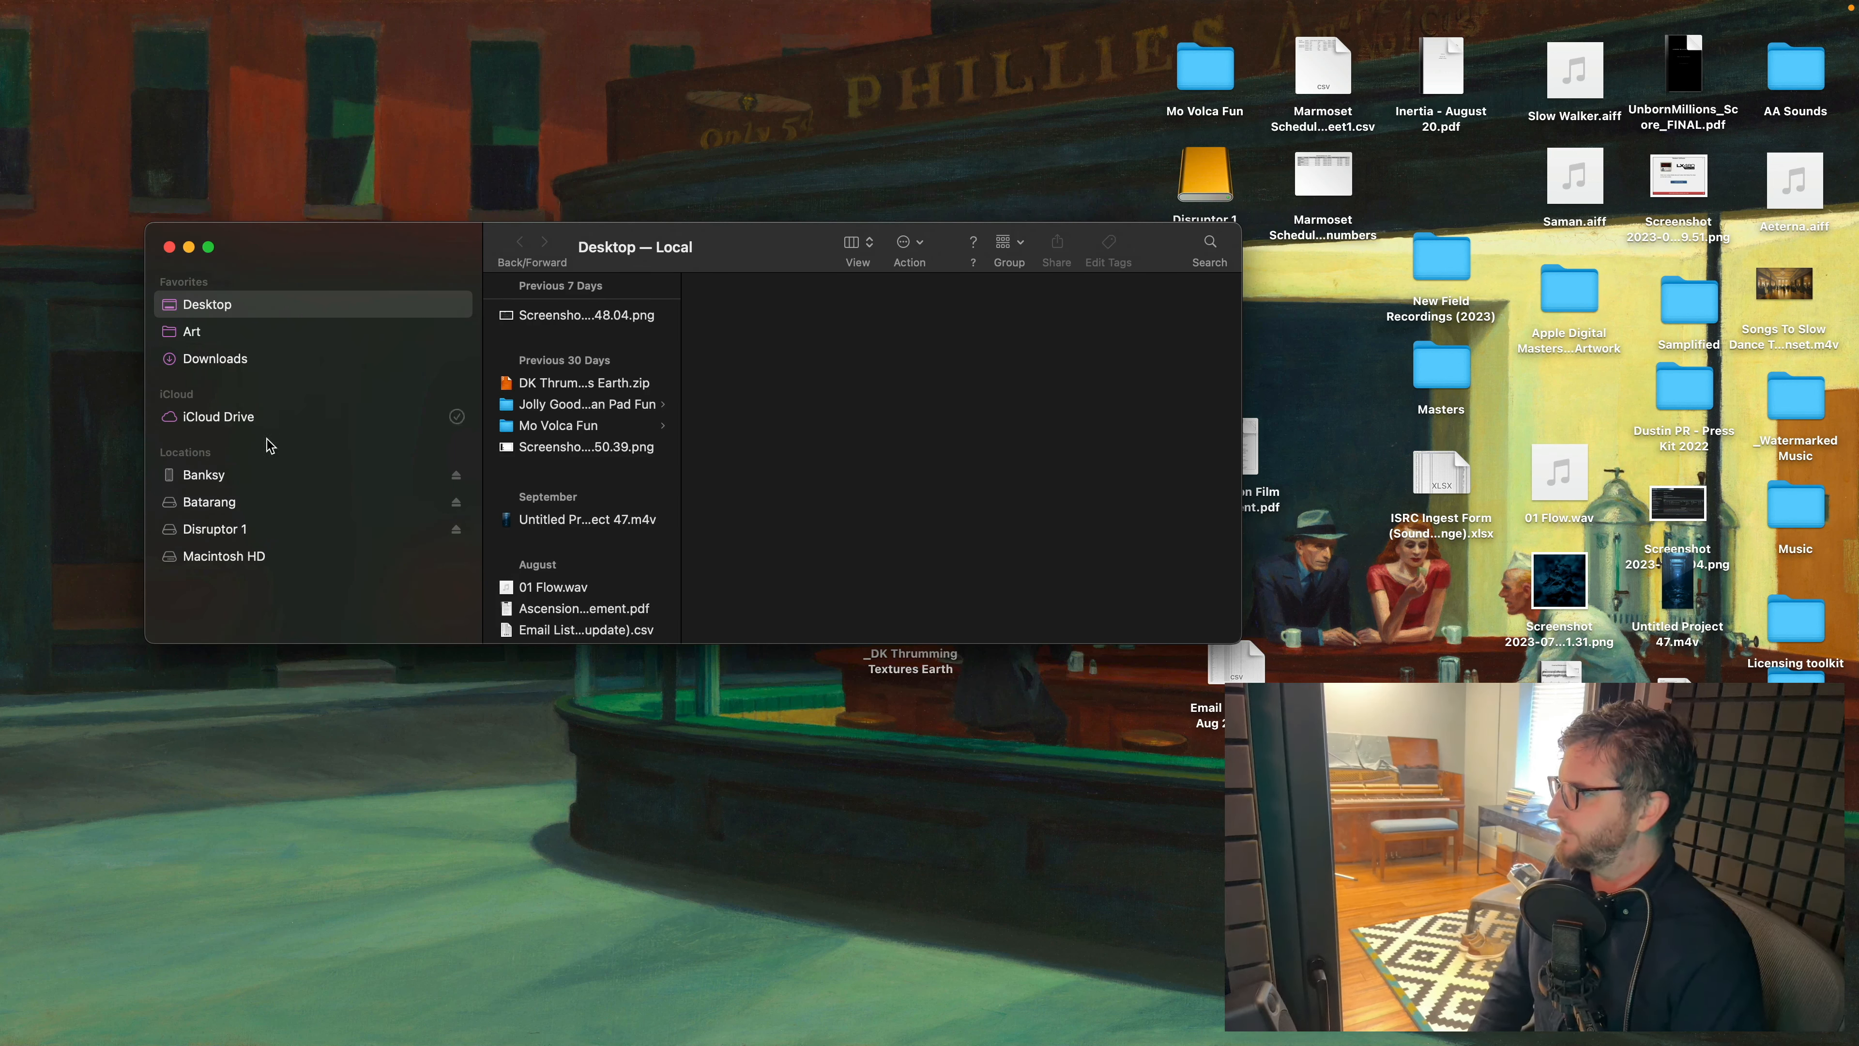
- Open TASCAM_0114.wav from the Batarang drive in RX and close the other audio file
left_click(224, 500)
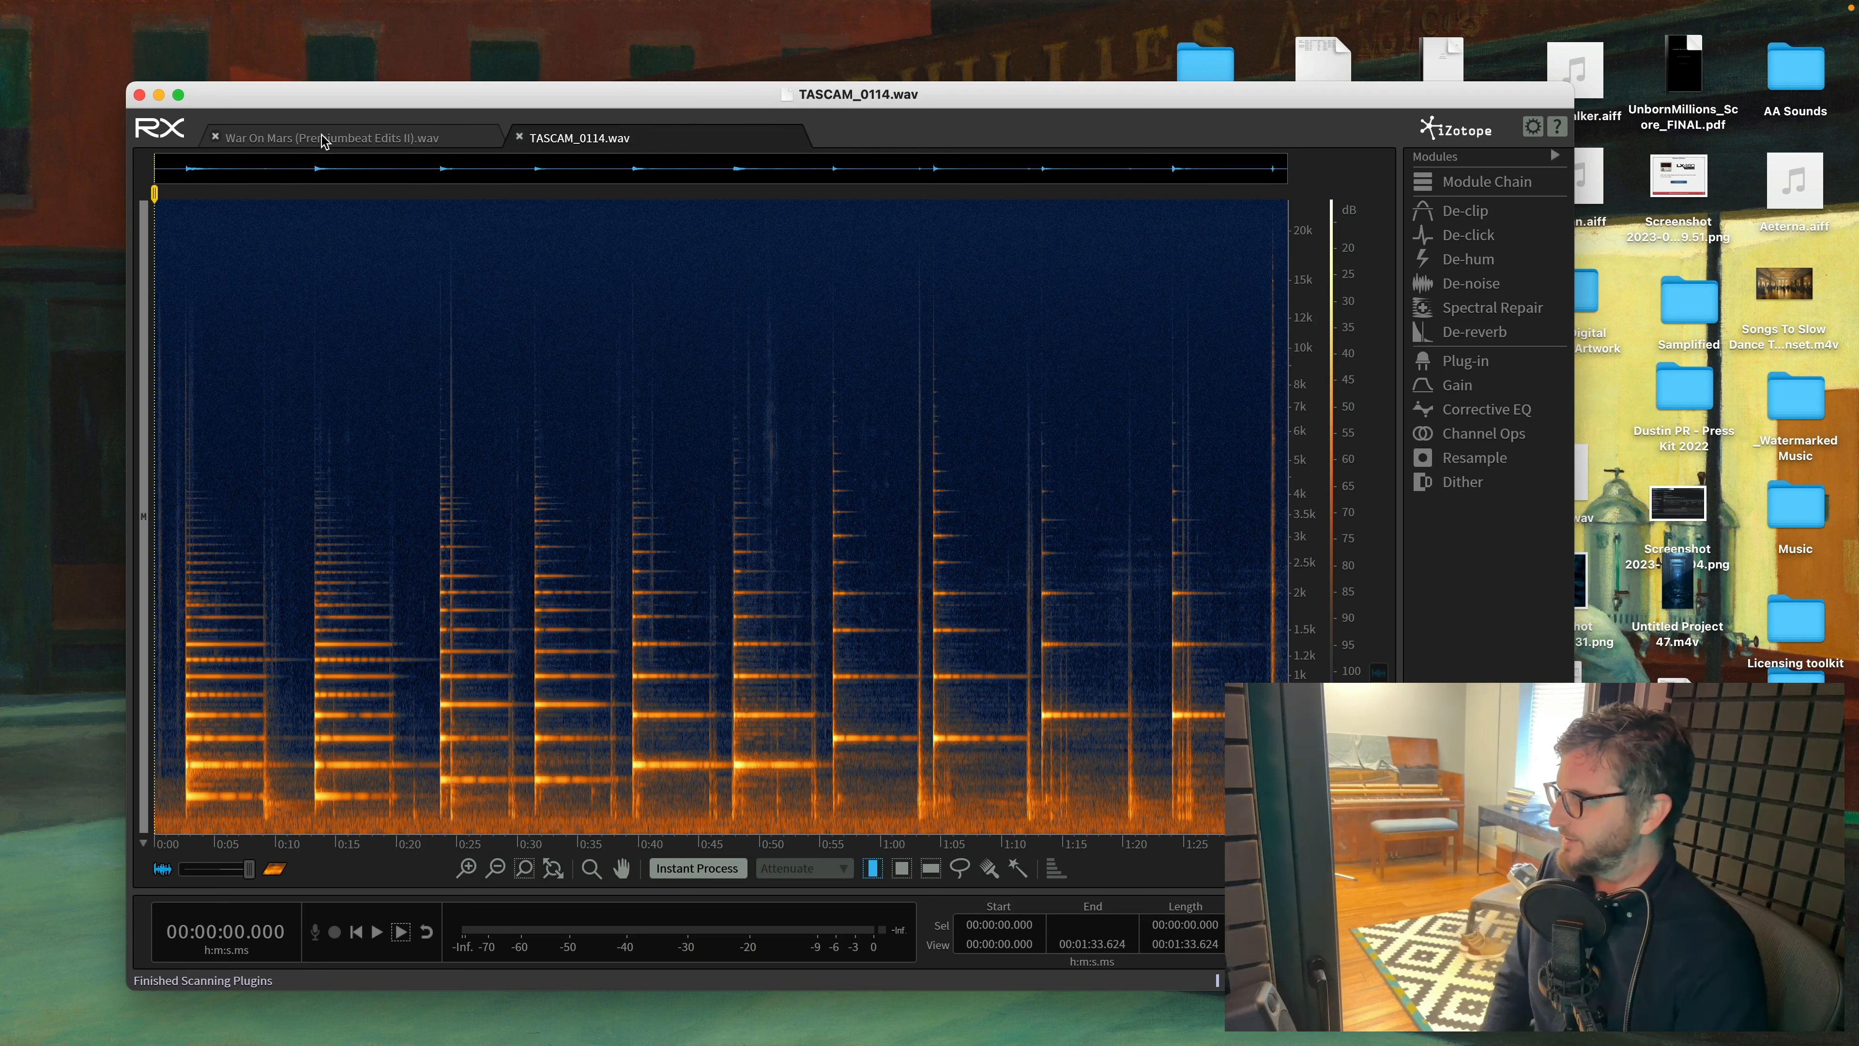
left_click(215, 137)
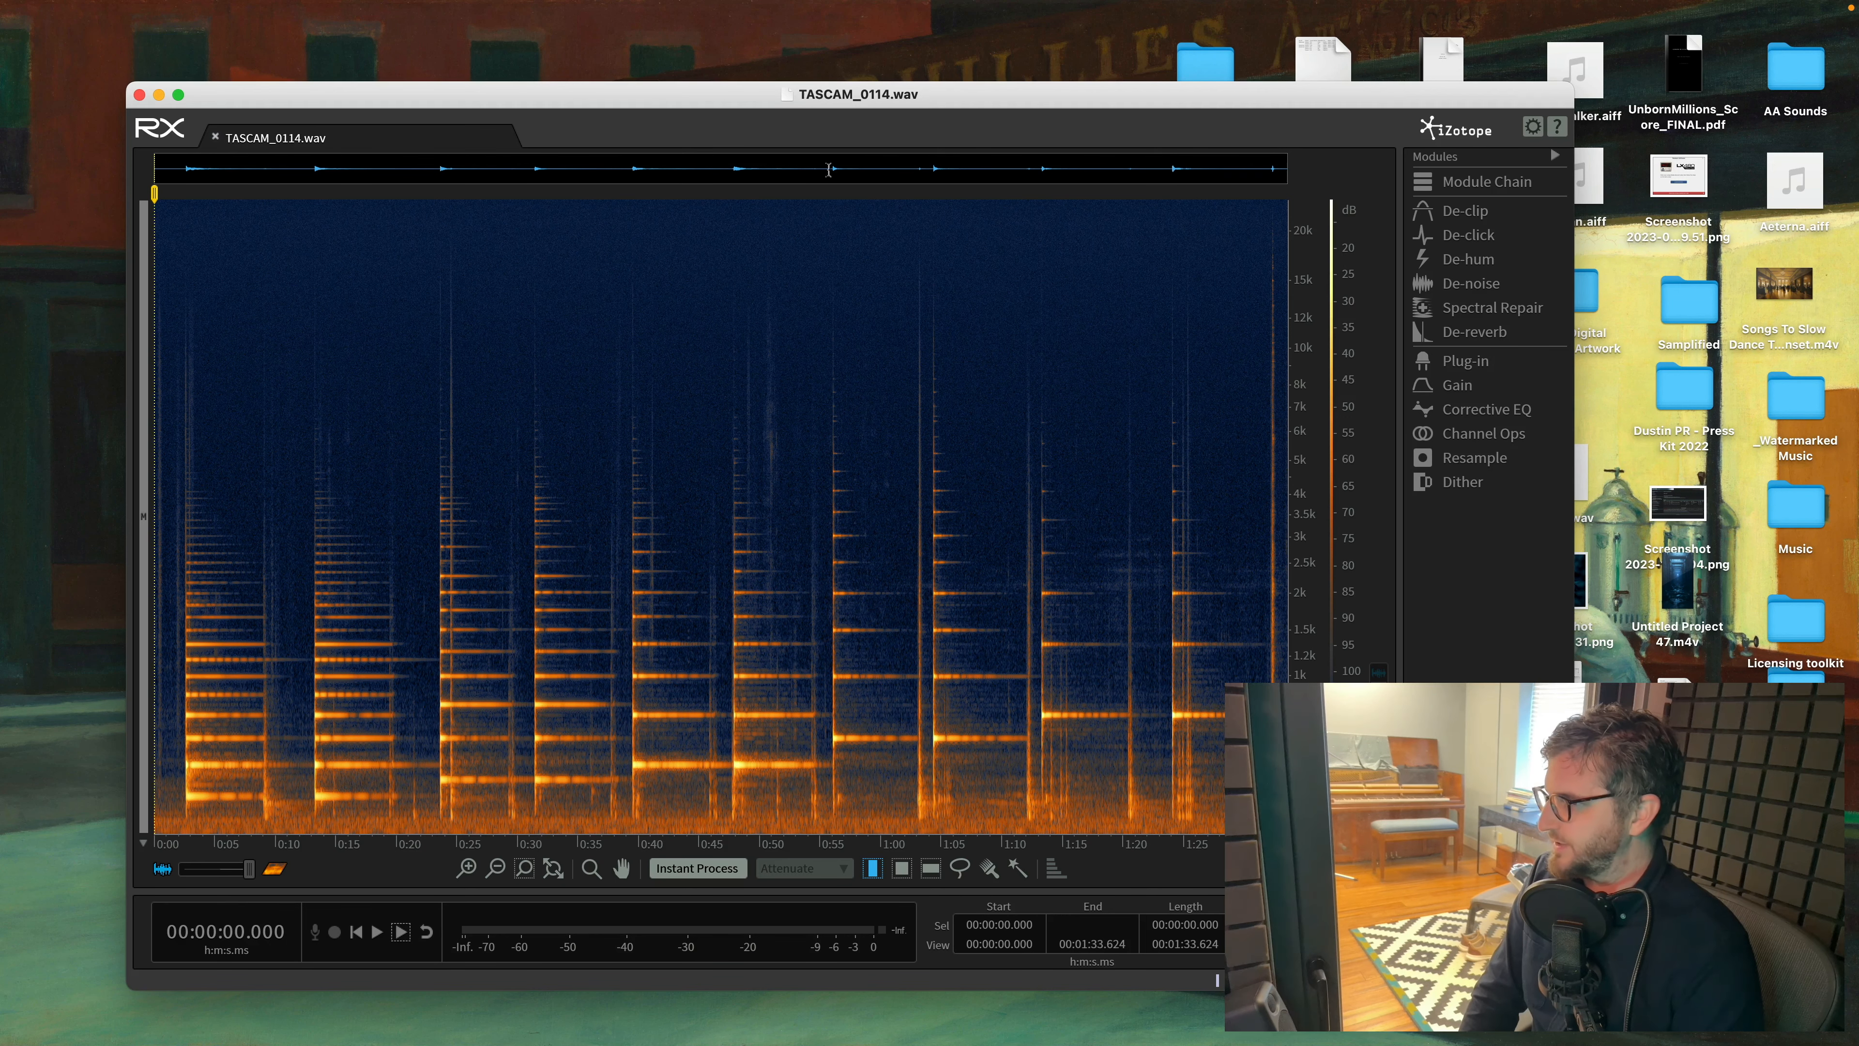
left_click_drag(897, 113, 822, 88)
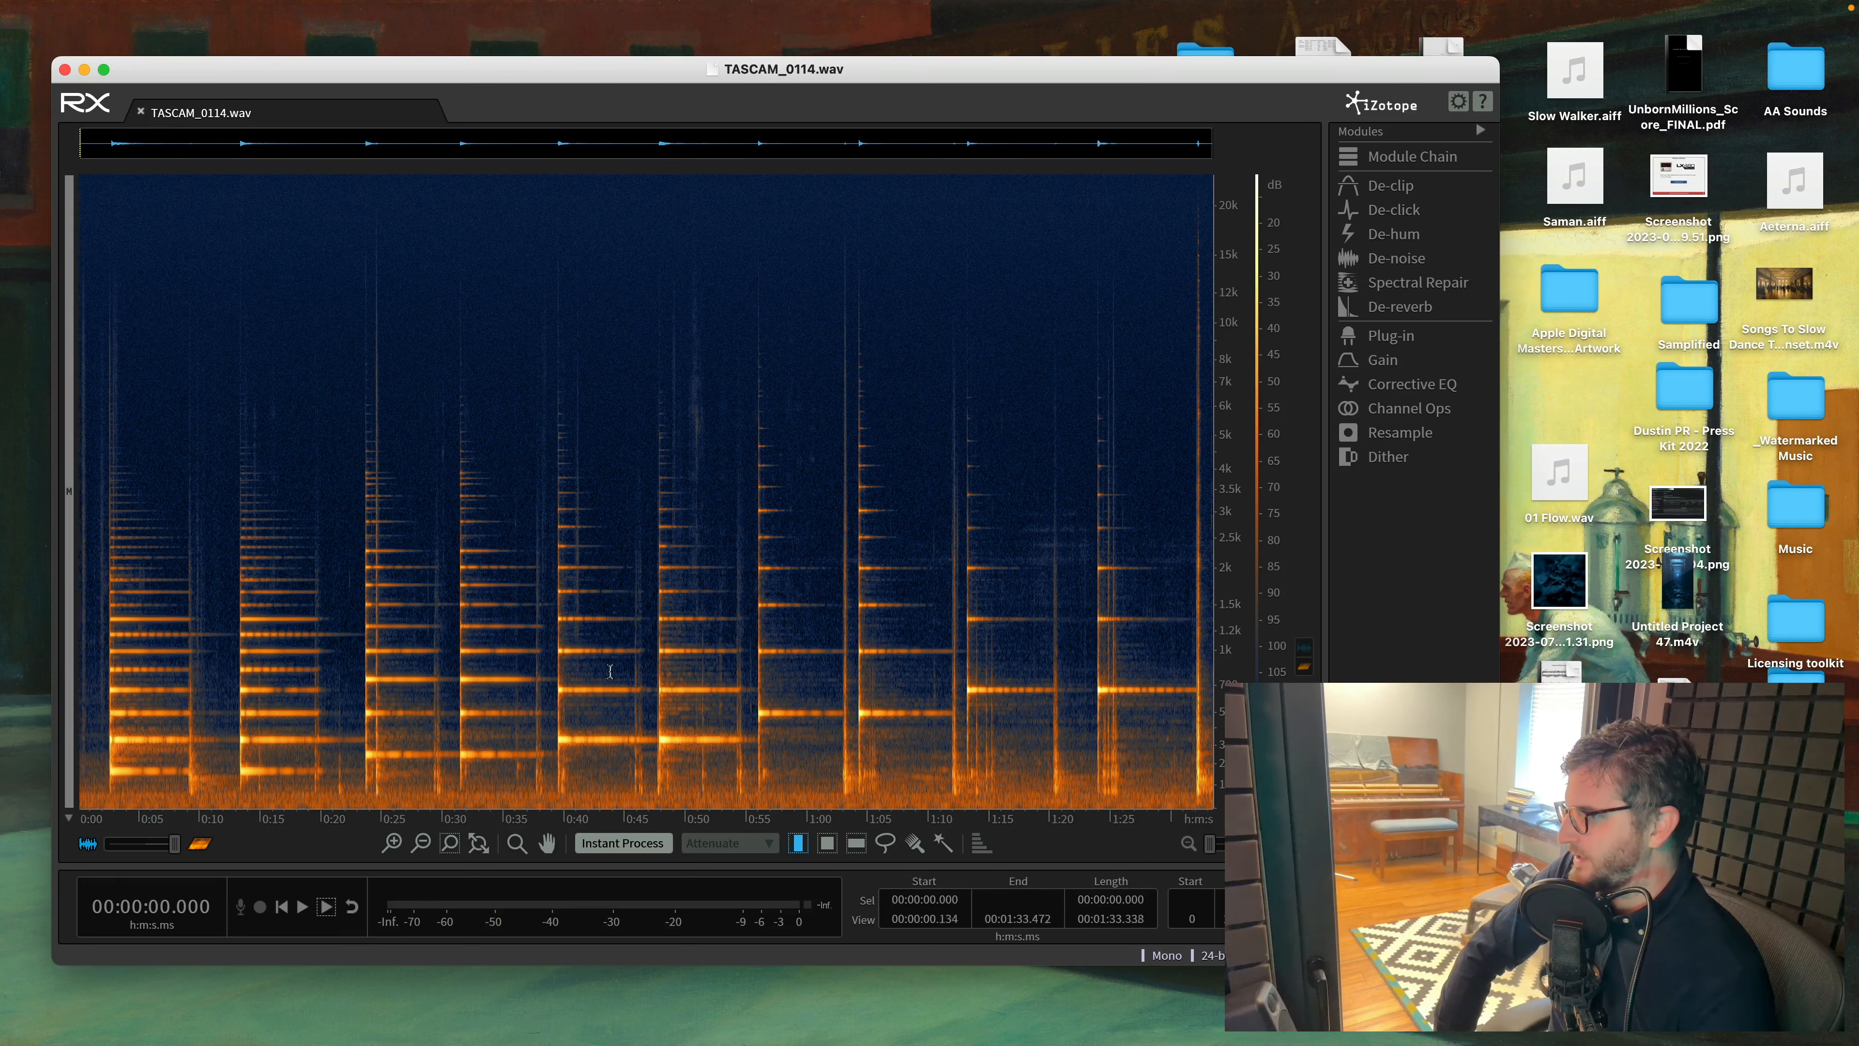
- Play back the opening of the piano recording to listen for background noise
scroll(611, 659, "up", 2)
left_click_drag(243, 148, 119, 147)
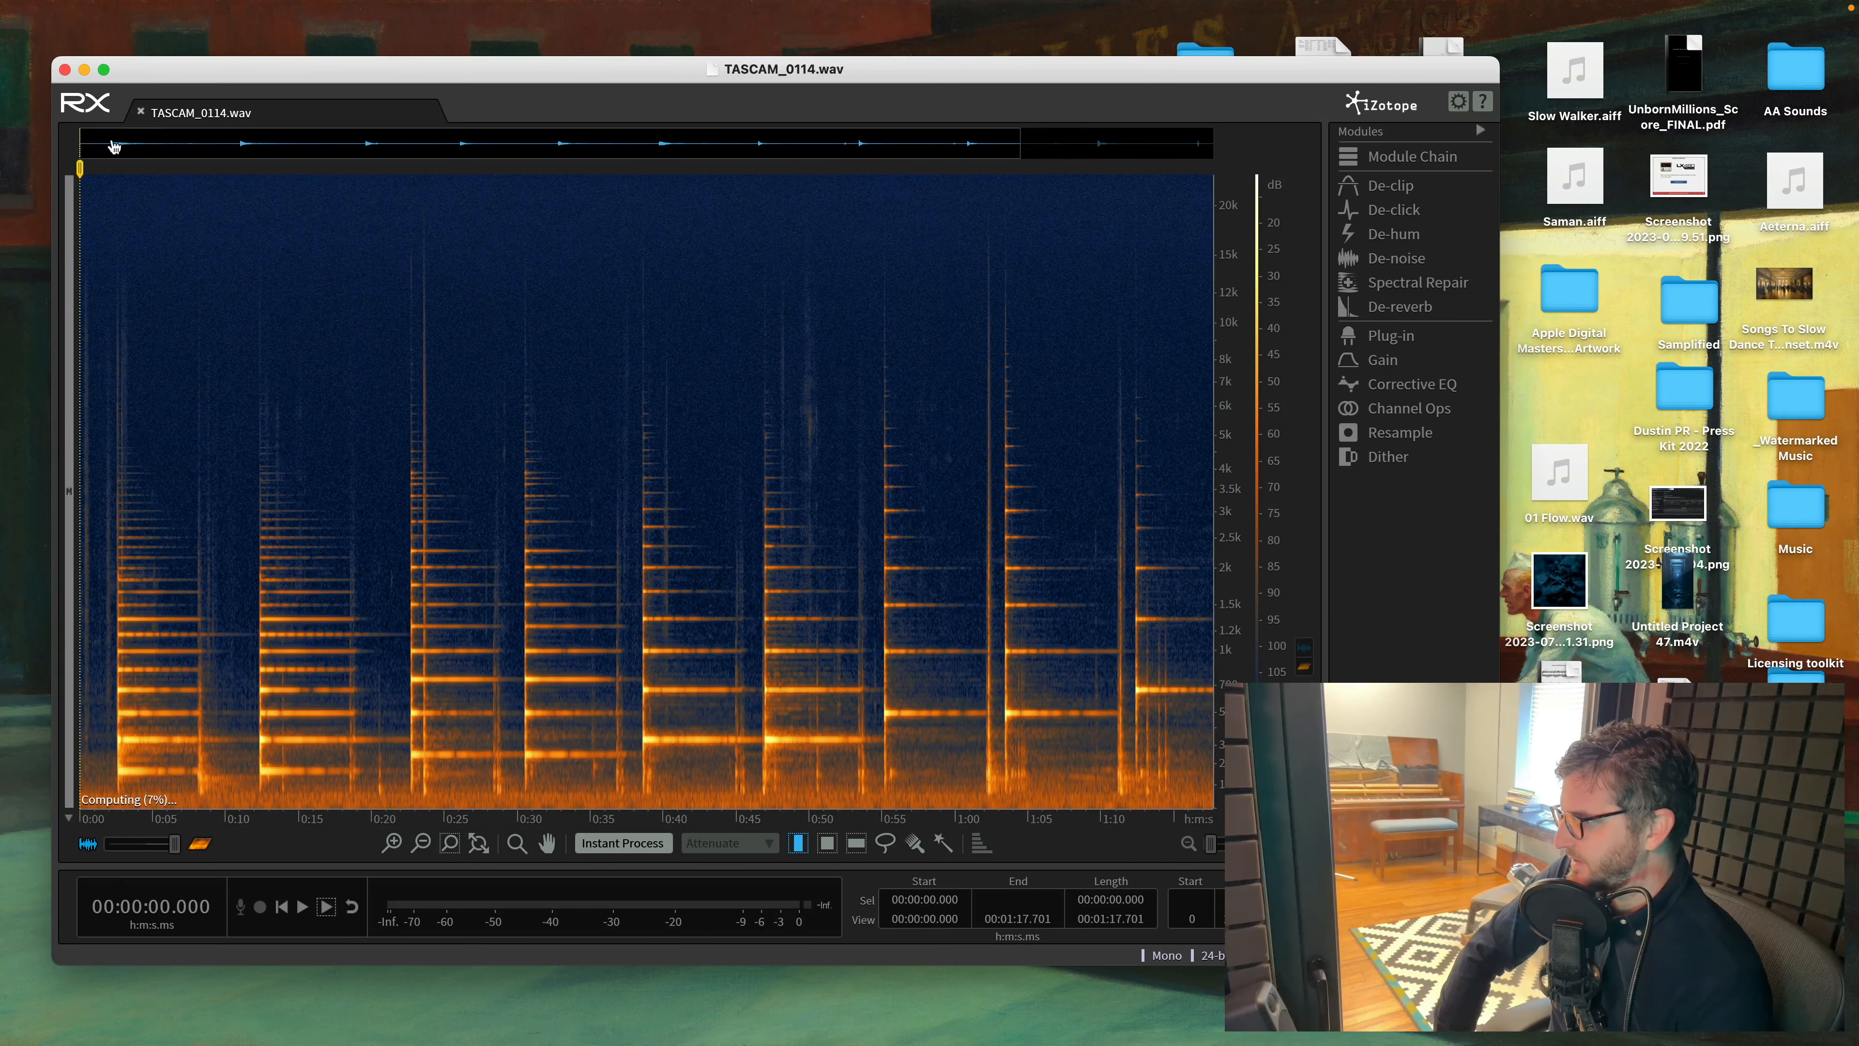
key("space")
- Select the noise-only opening of about 2.35 seconds and learn it as the spectral De-noise profile
key("space")
scroll(232, 688, "up", 5)
left_click_drag(291, 150, 224, 153)
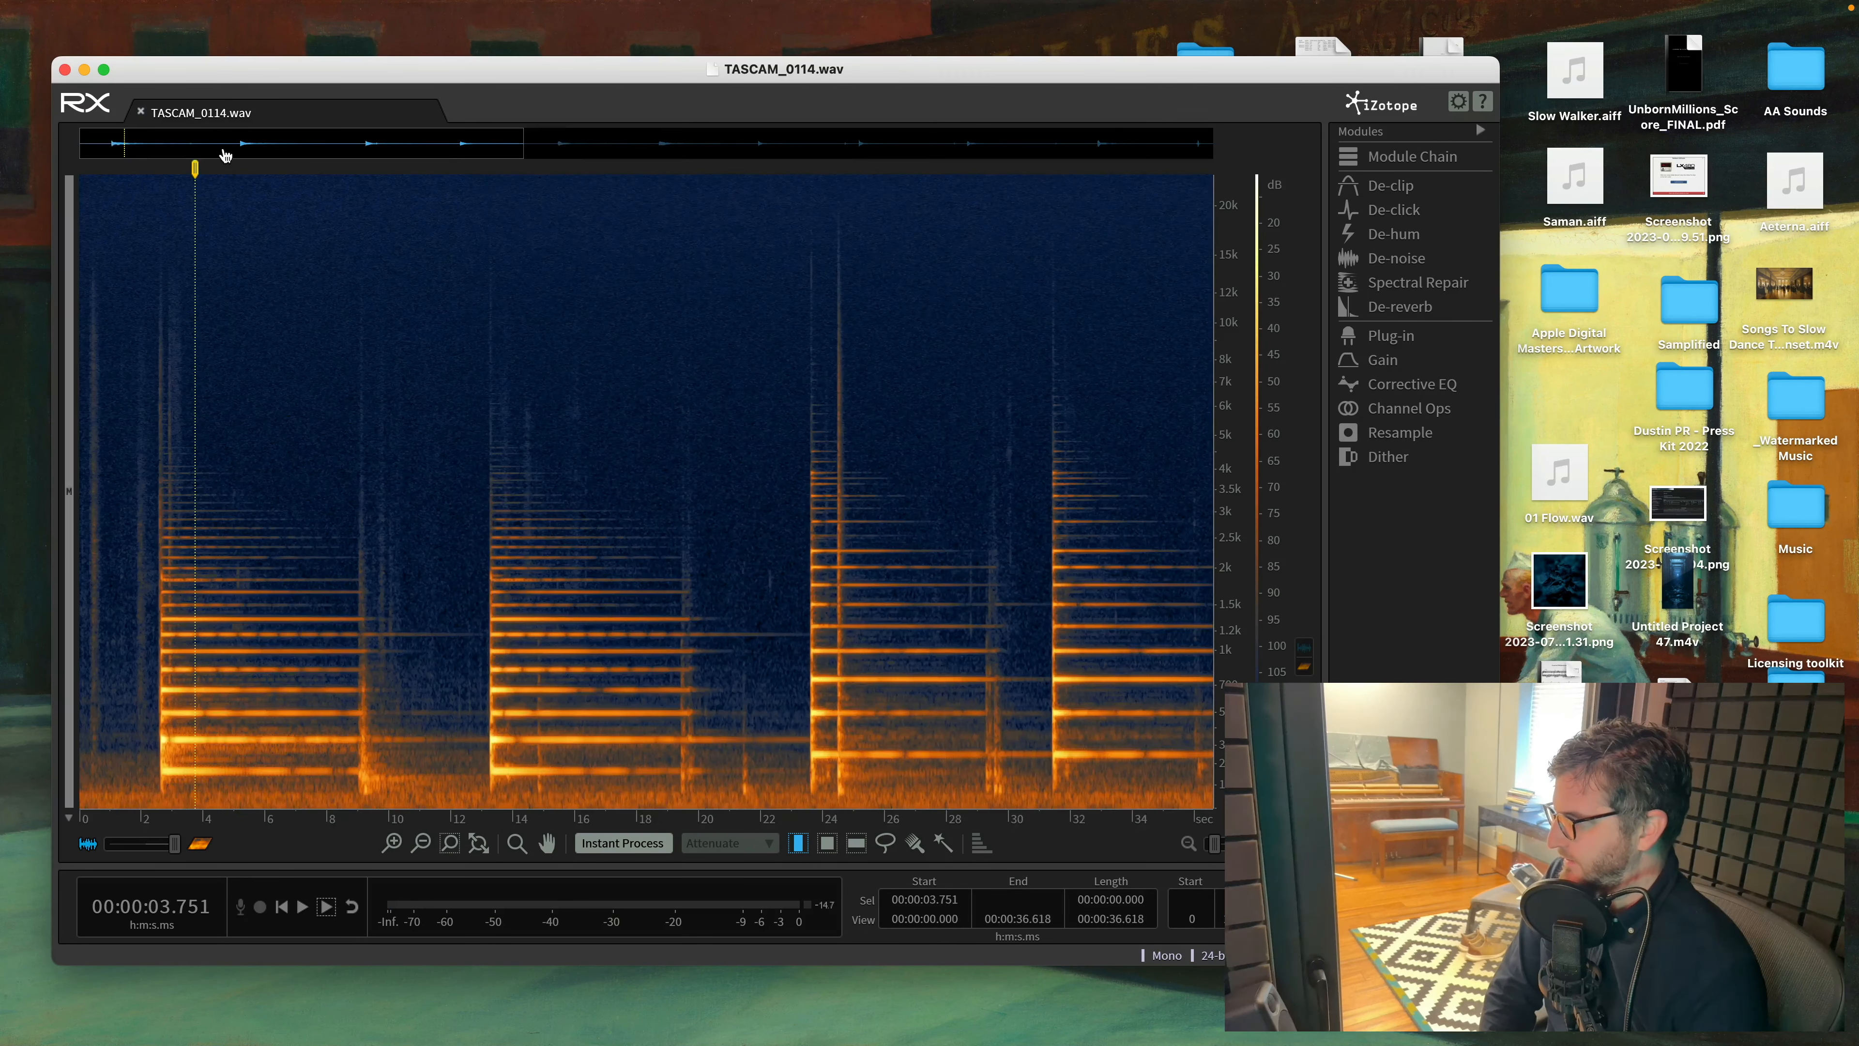
left_click_drag(151, 761, 4, 772)
key("space")
key("space")
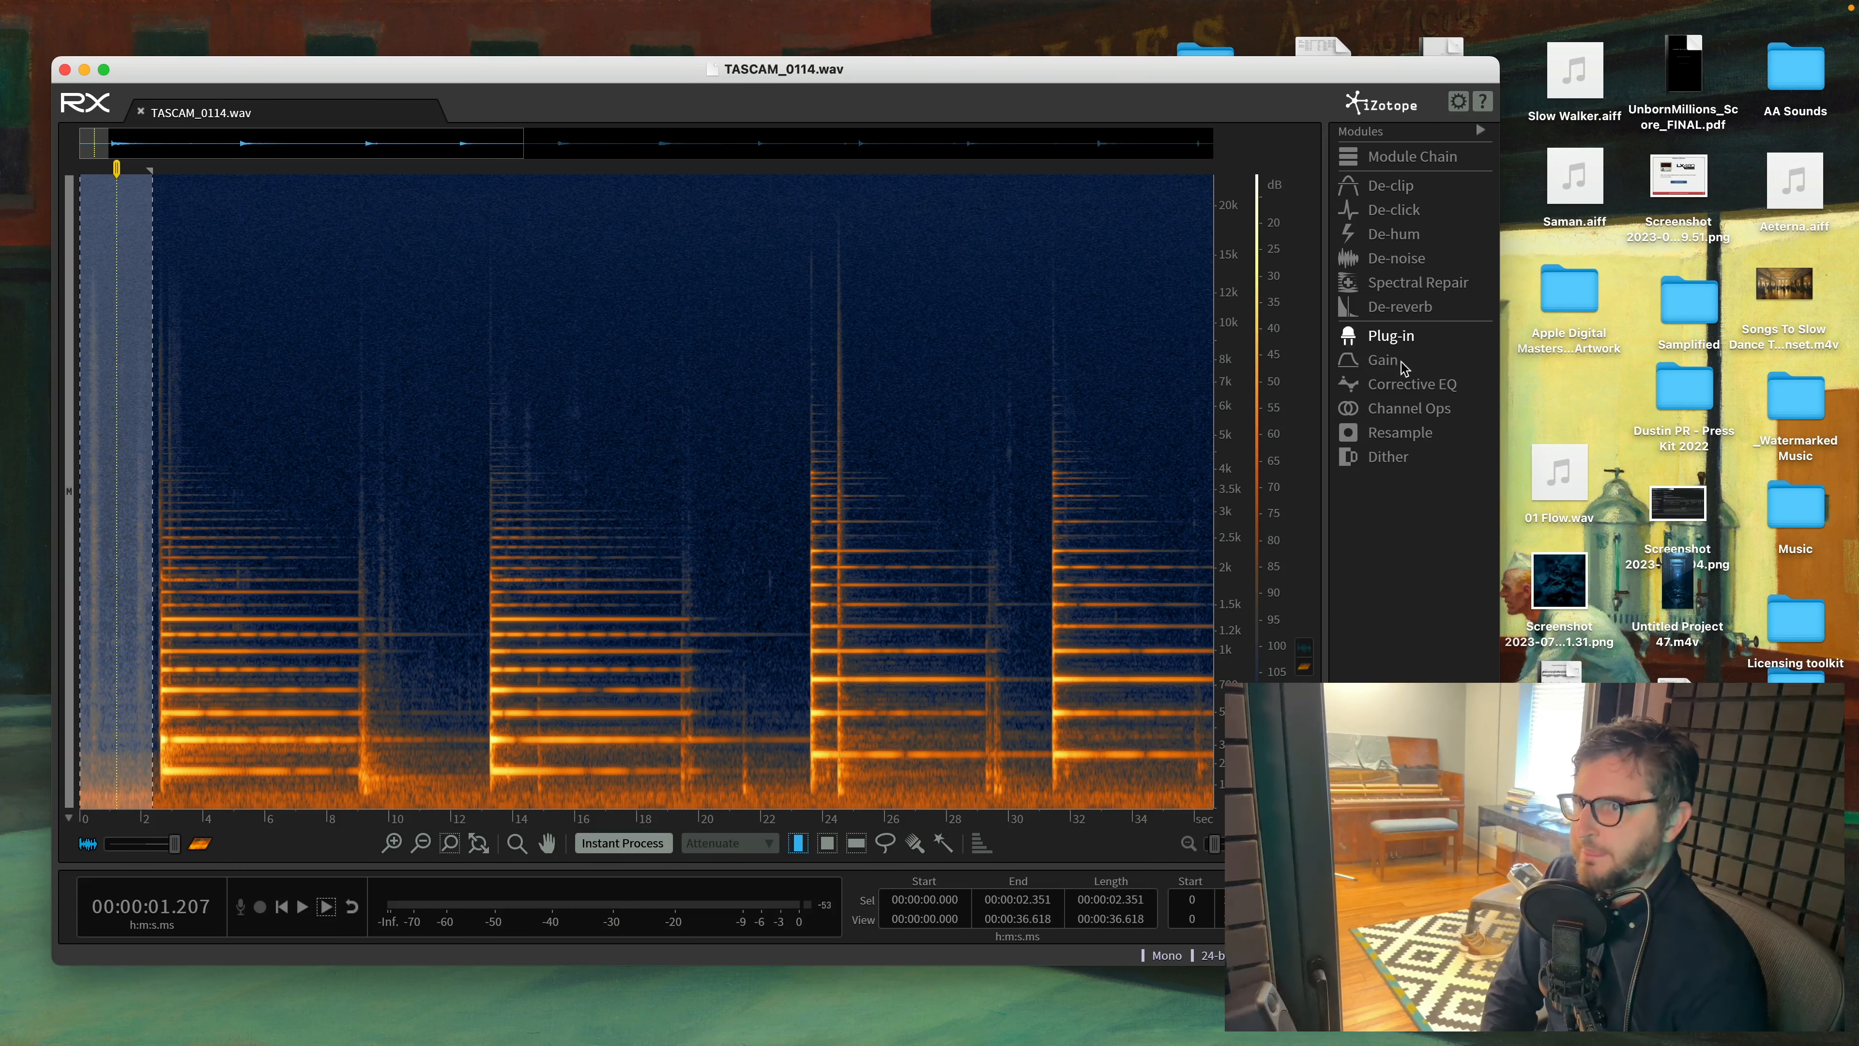
left_click(1395, 258)
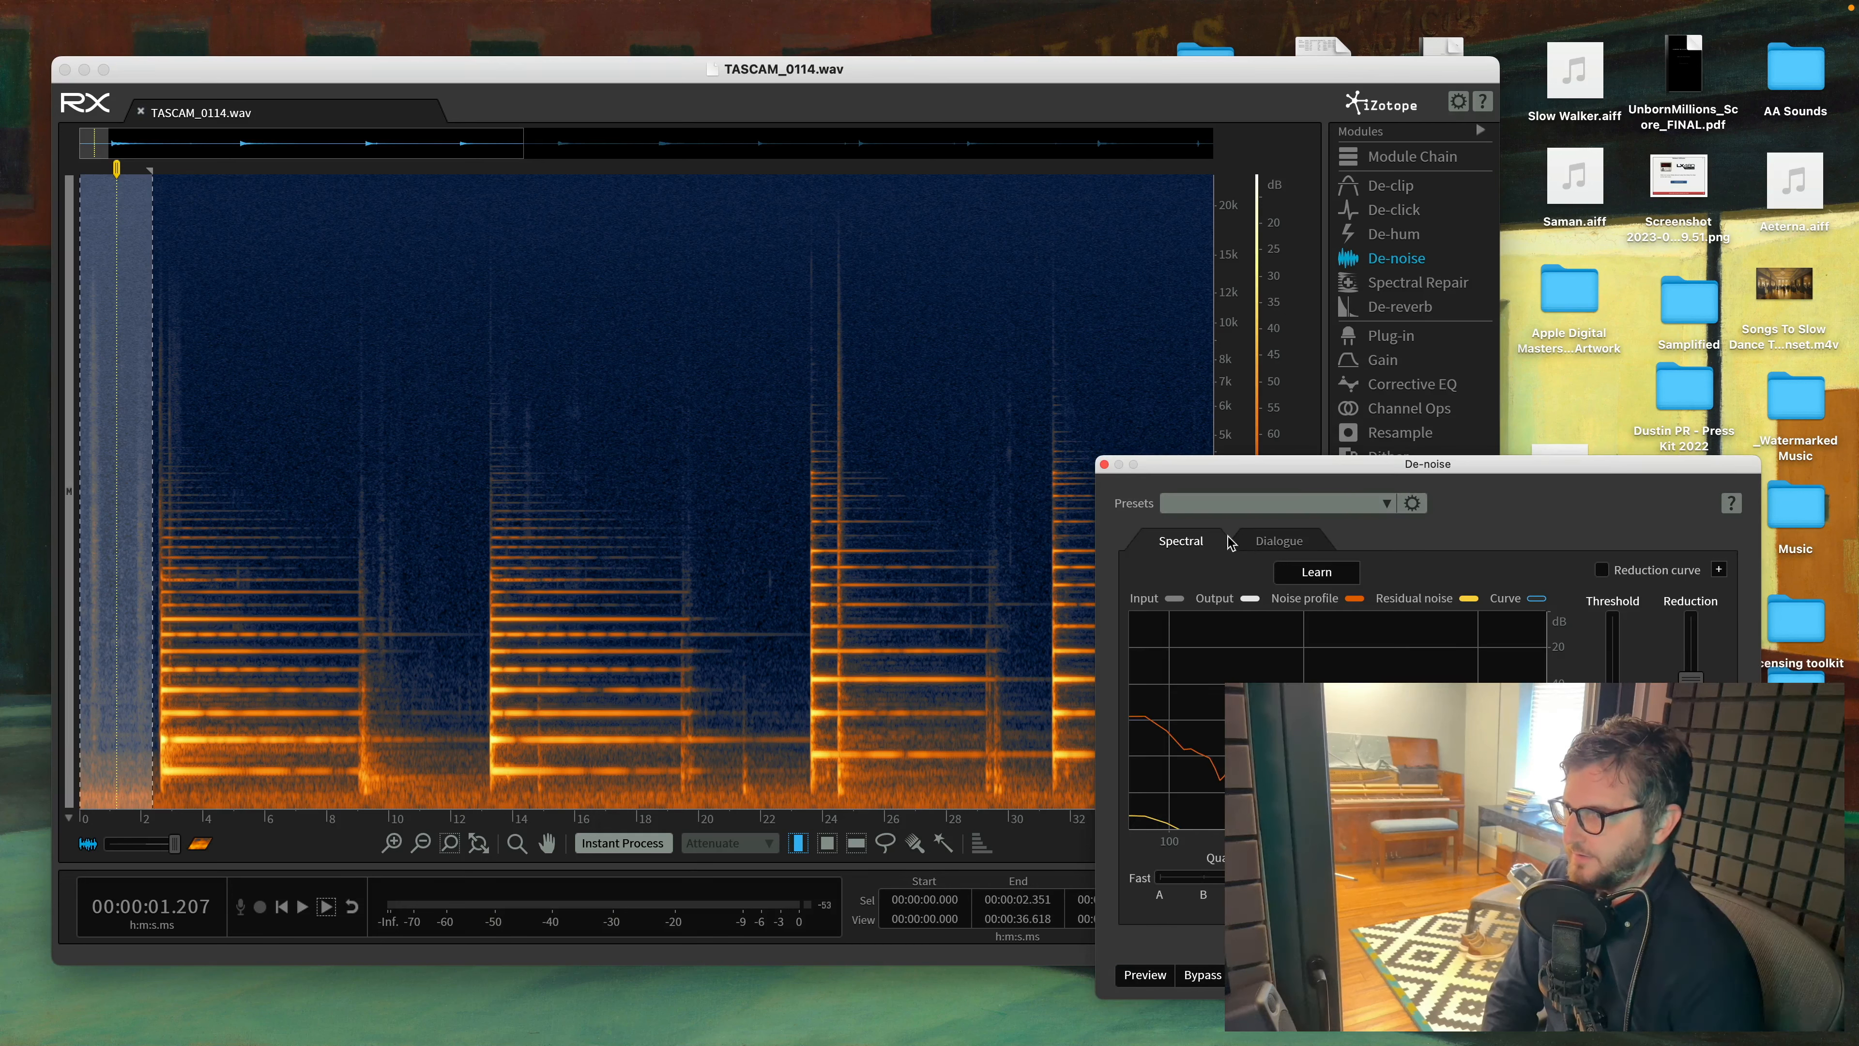
left_click(1316, 571)
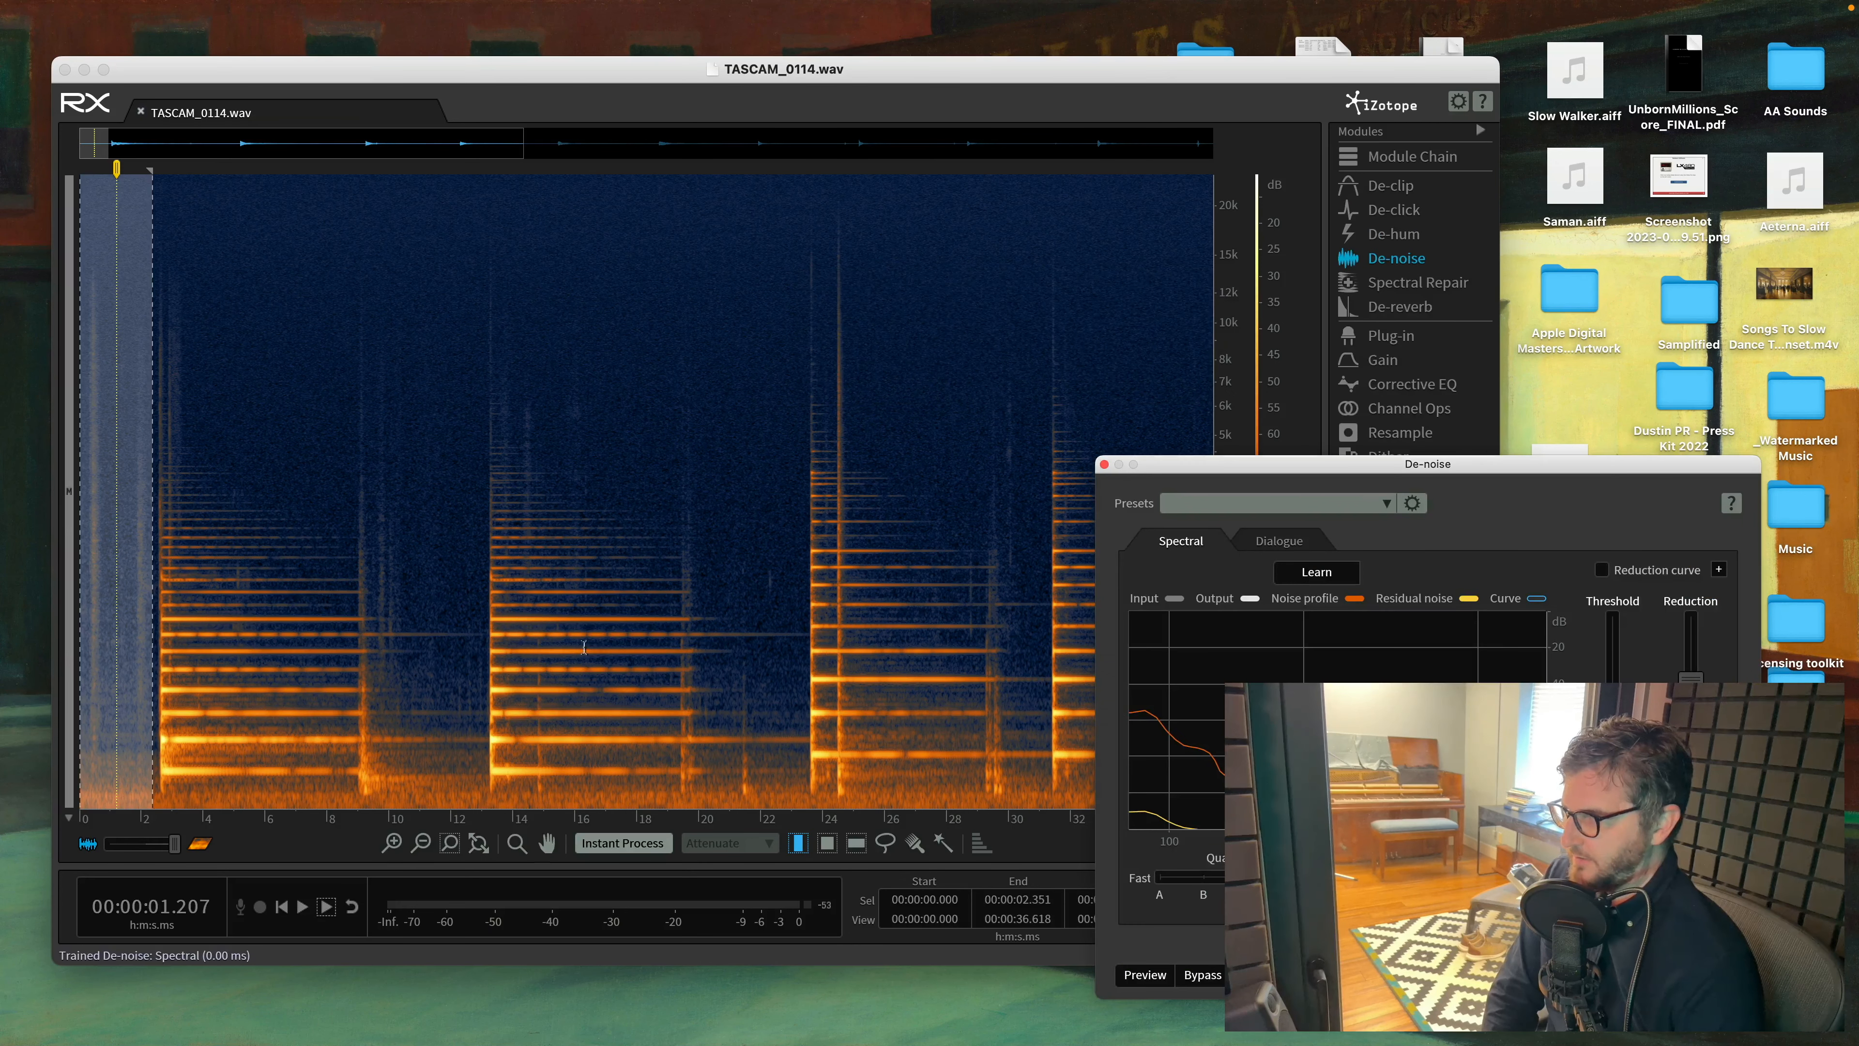
- Extend the selection to about 6.4 seconds to include the first piano note and preview the De-noise result
left_click(1143, 975)
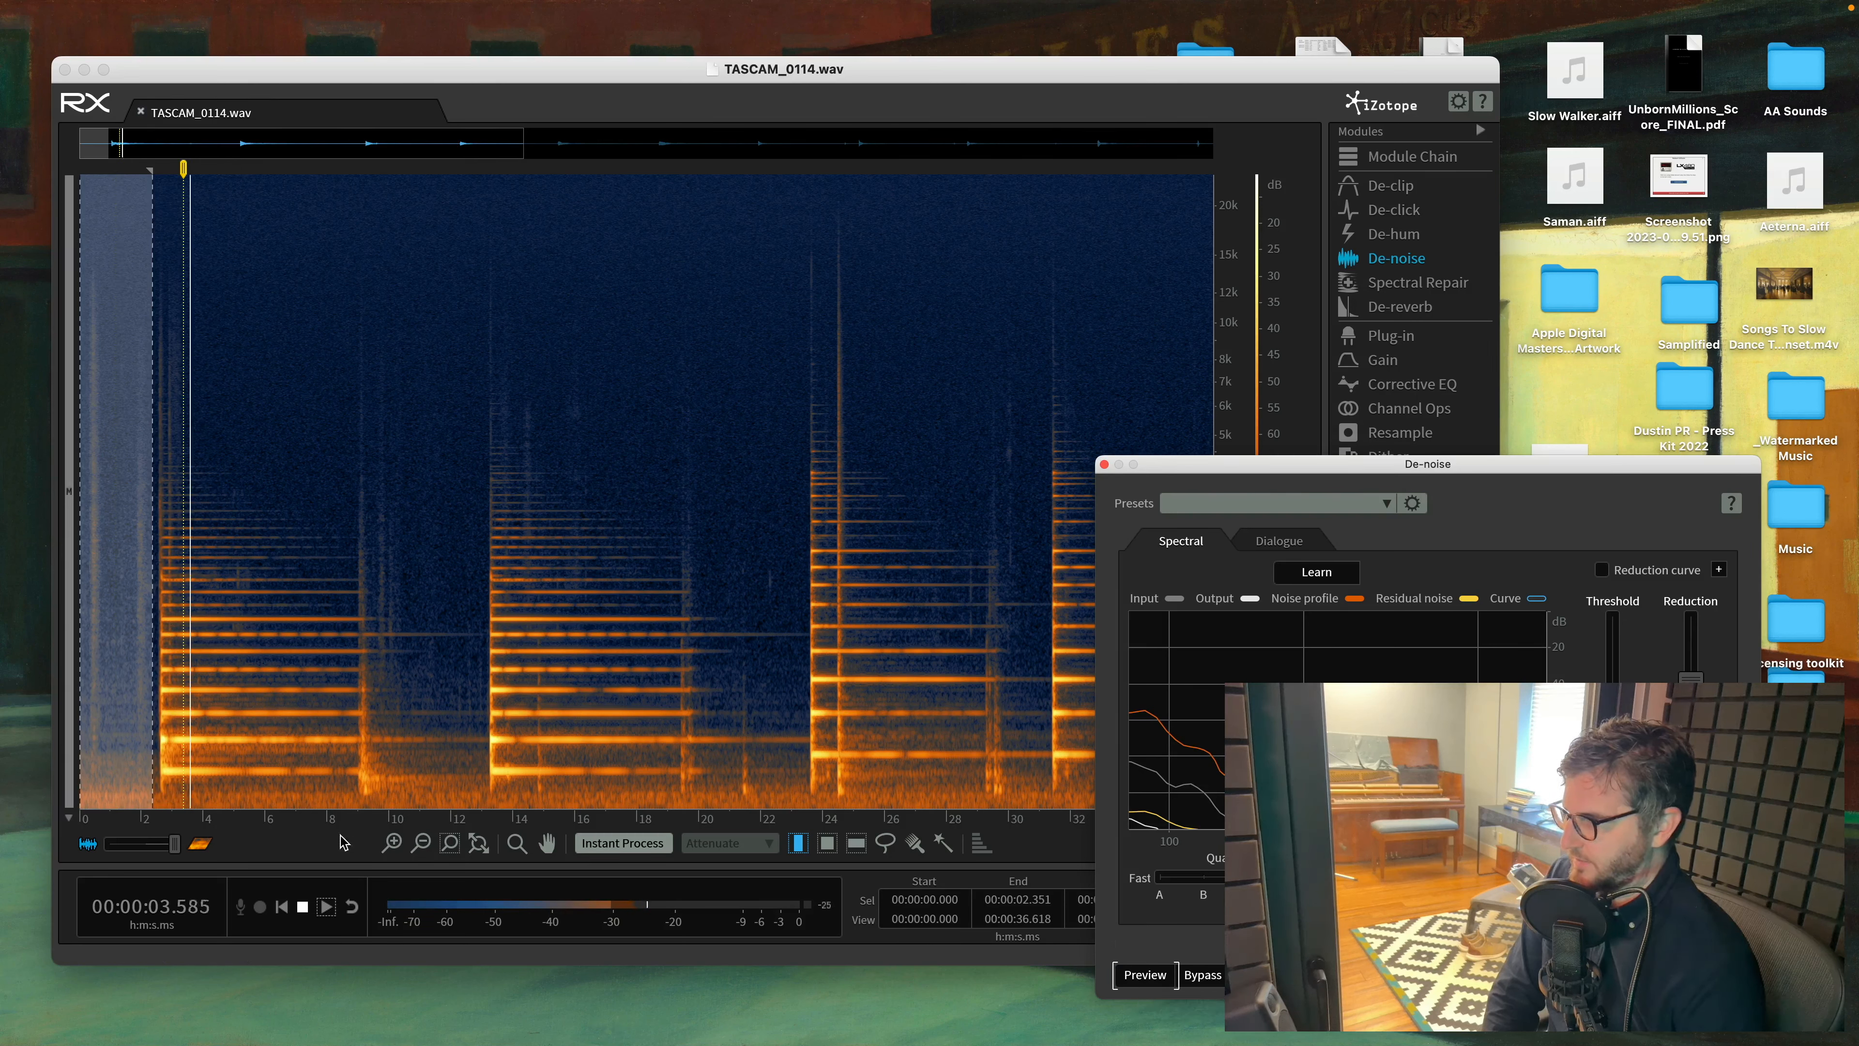
left_click_drag(151, 733, 281, 740)
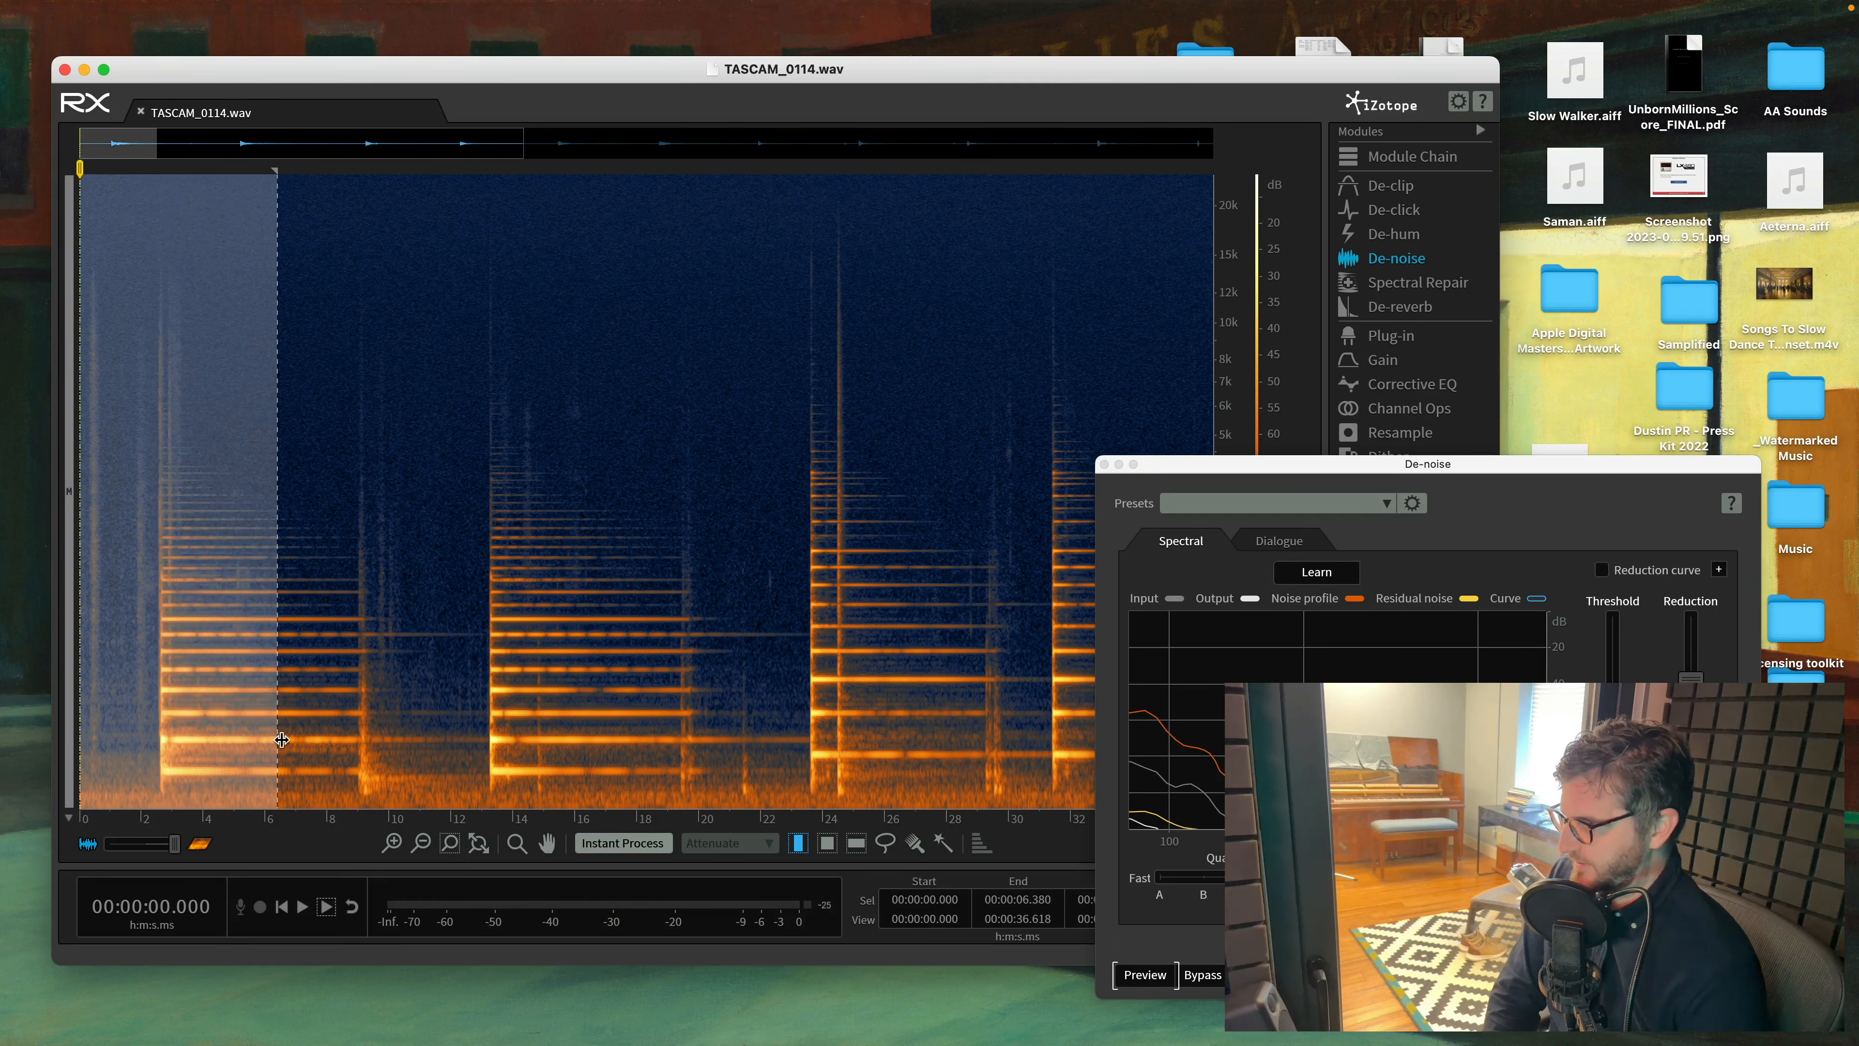
left_click(1145, 975)
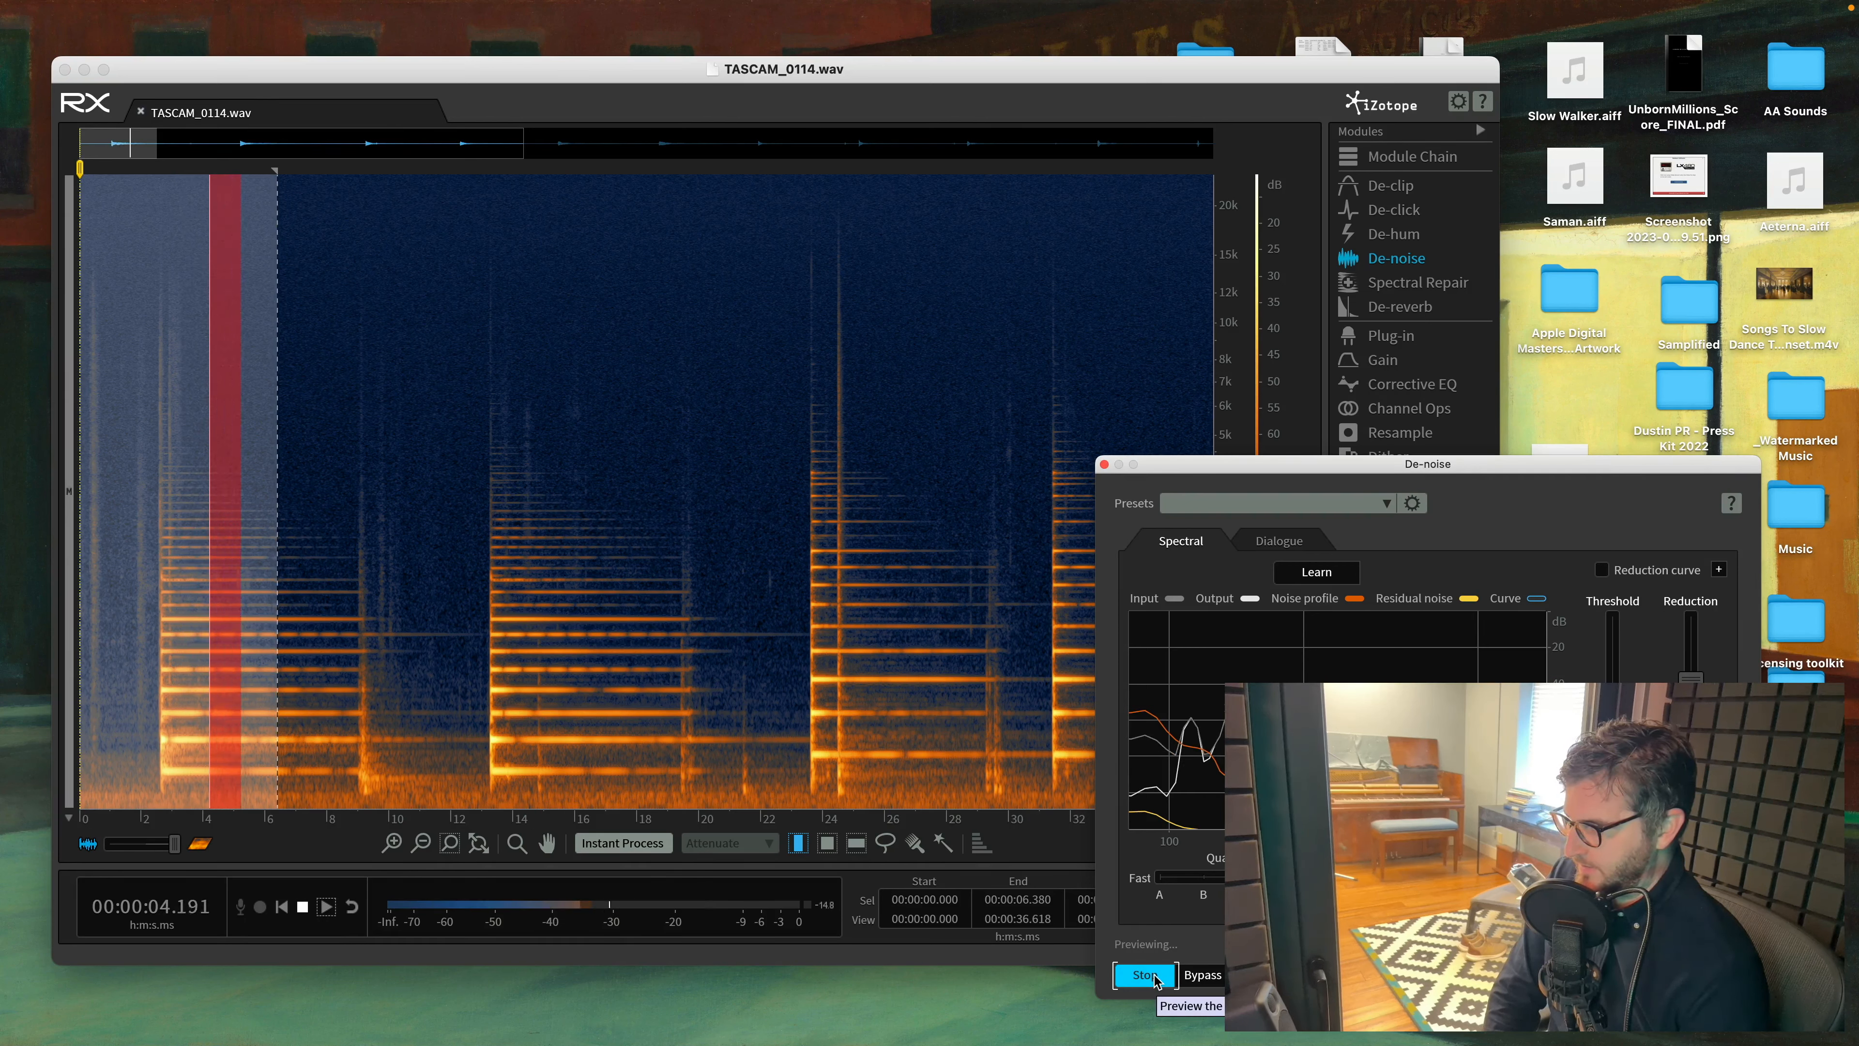
left_click(1146, 974)
- Select the entire recording and apply the spectral De-noise to it
left_click(593, 647)
key("super+a")
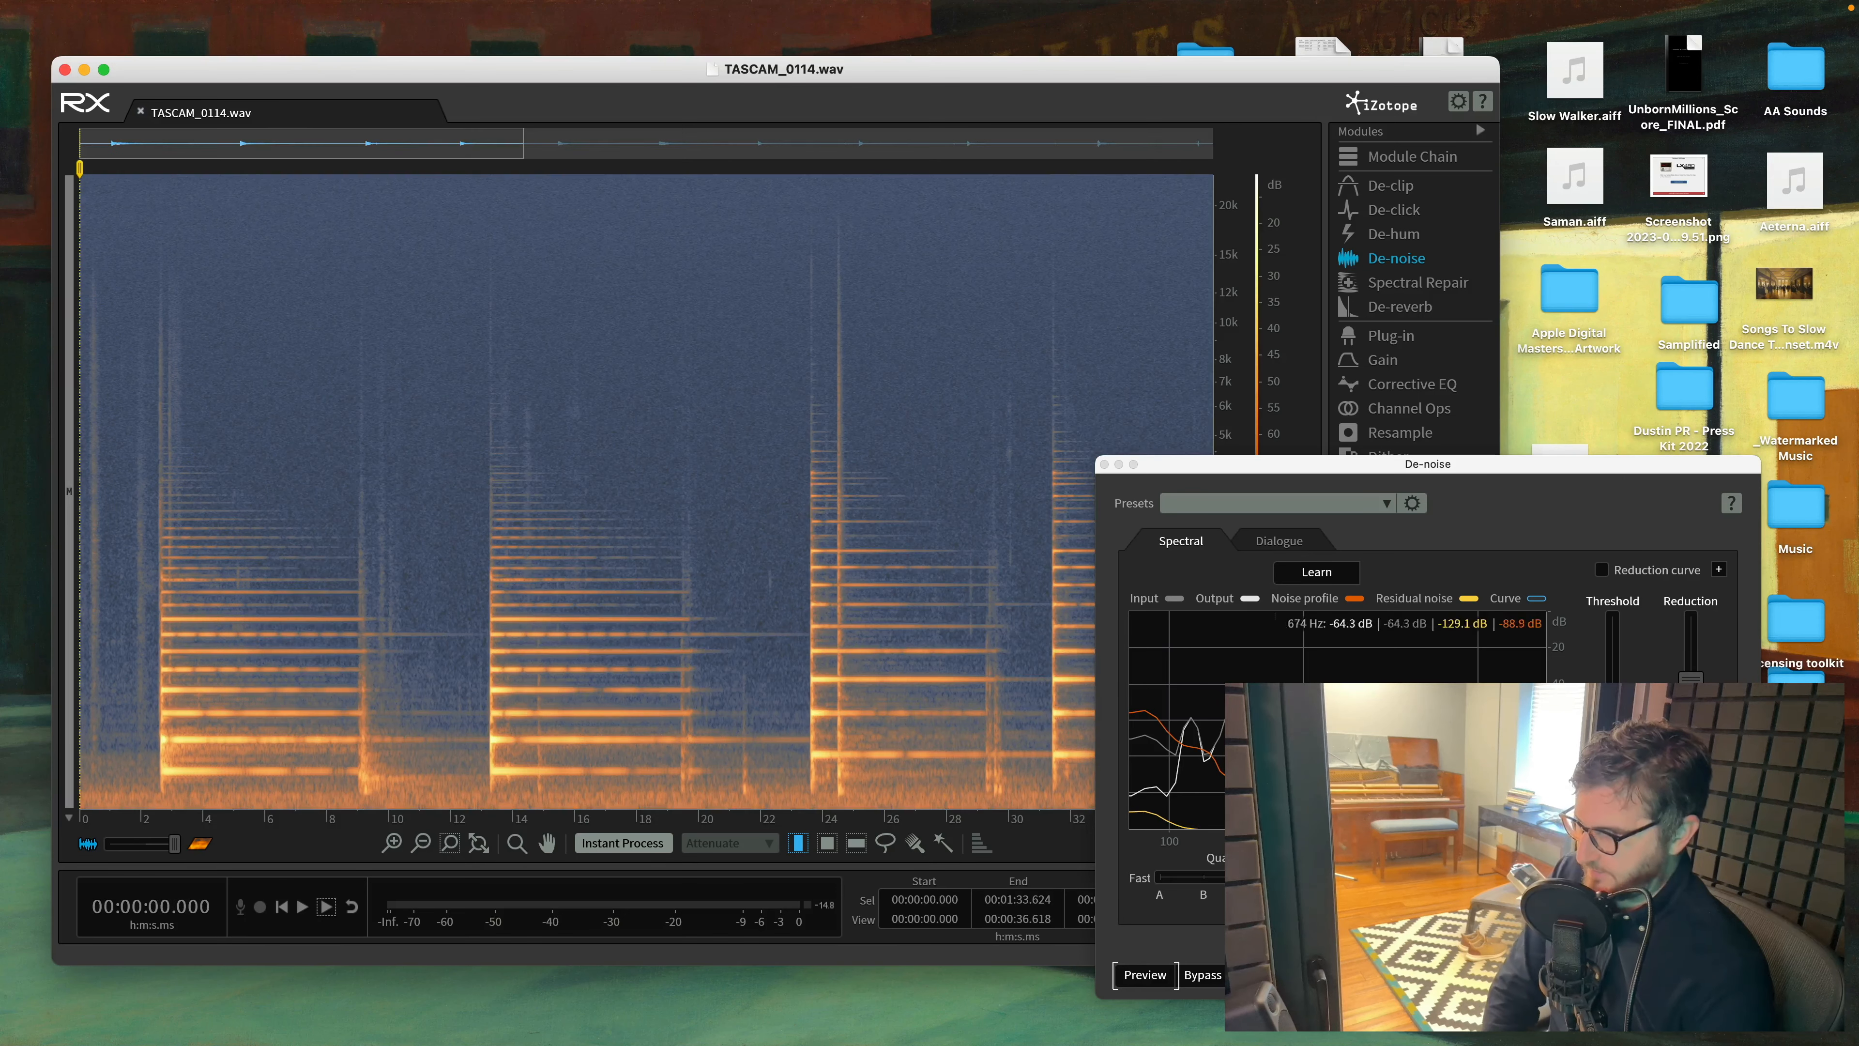
left_click(1710, 975)
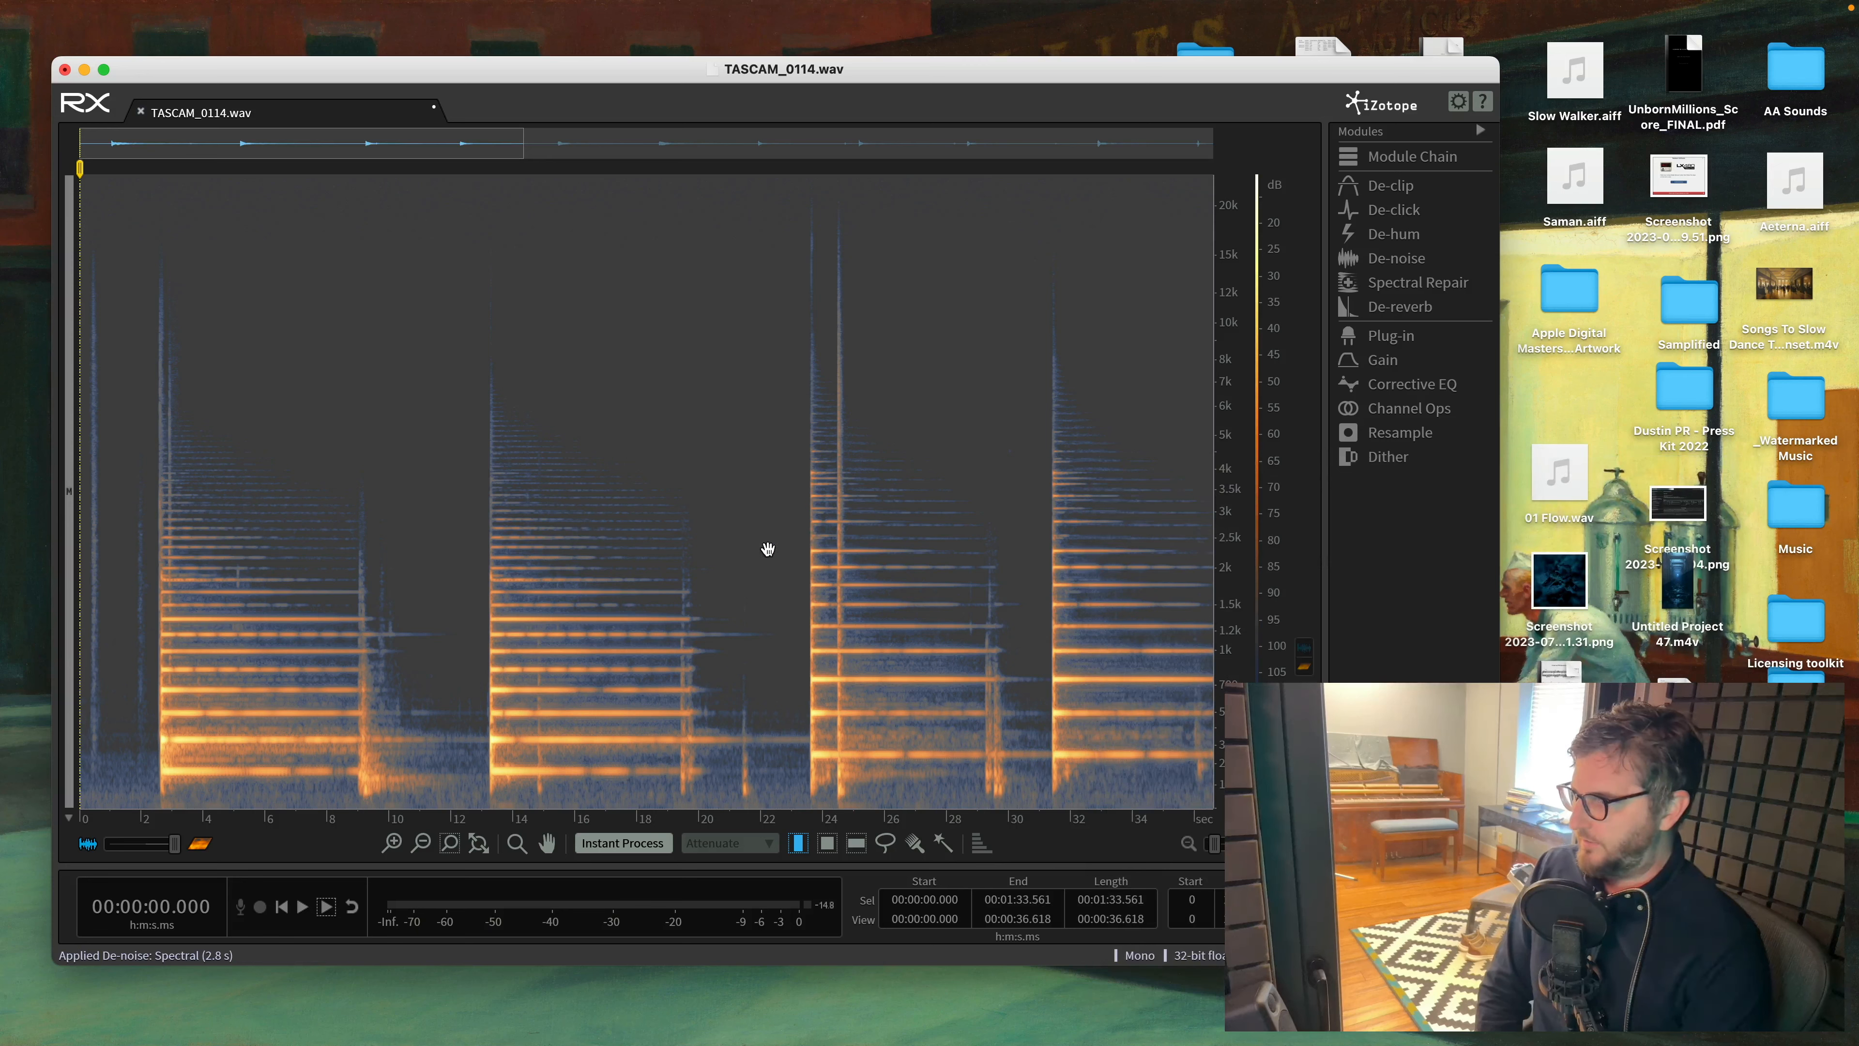
- Play back the denoised recording from about 21.6 seconds to check the result
left_click(746, 598)
scroll(470, 720, "down", 10)
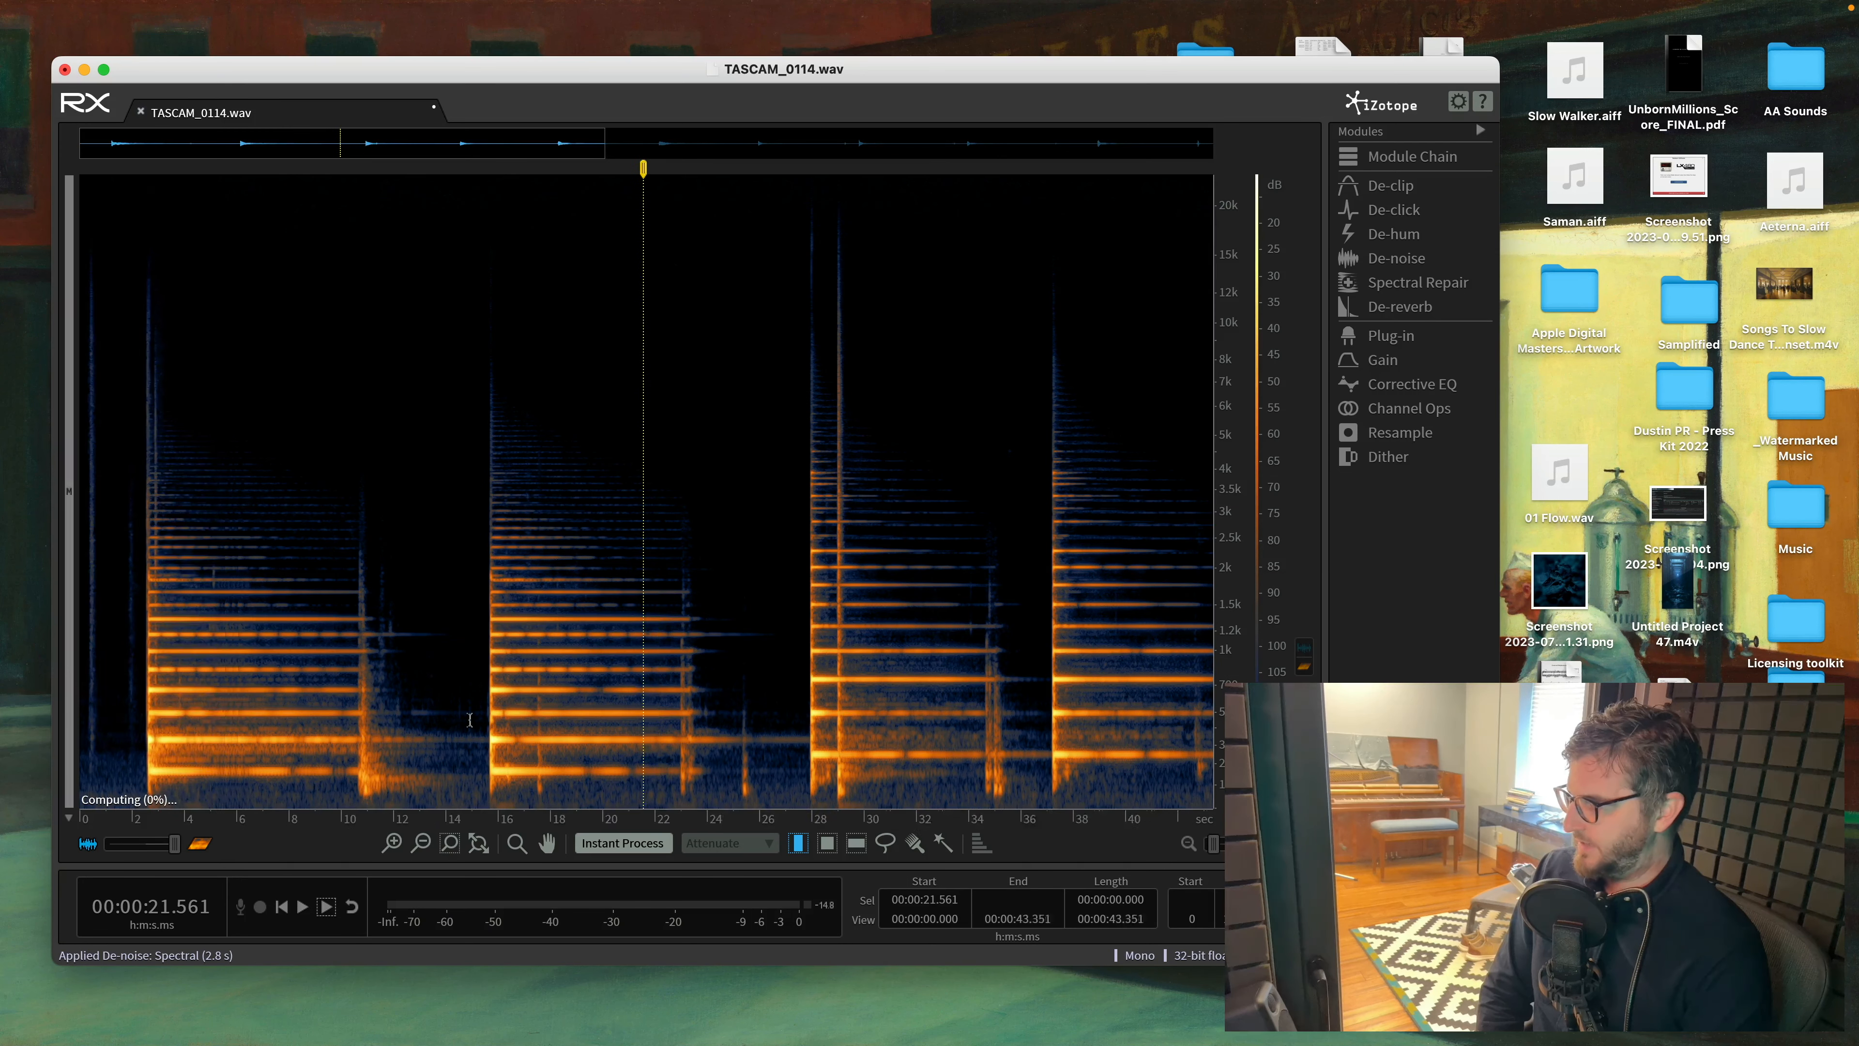
key("space")
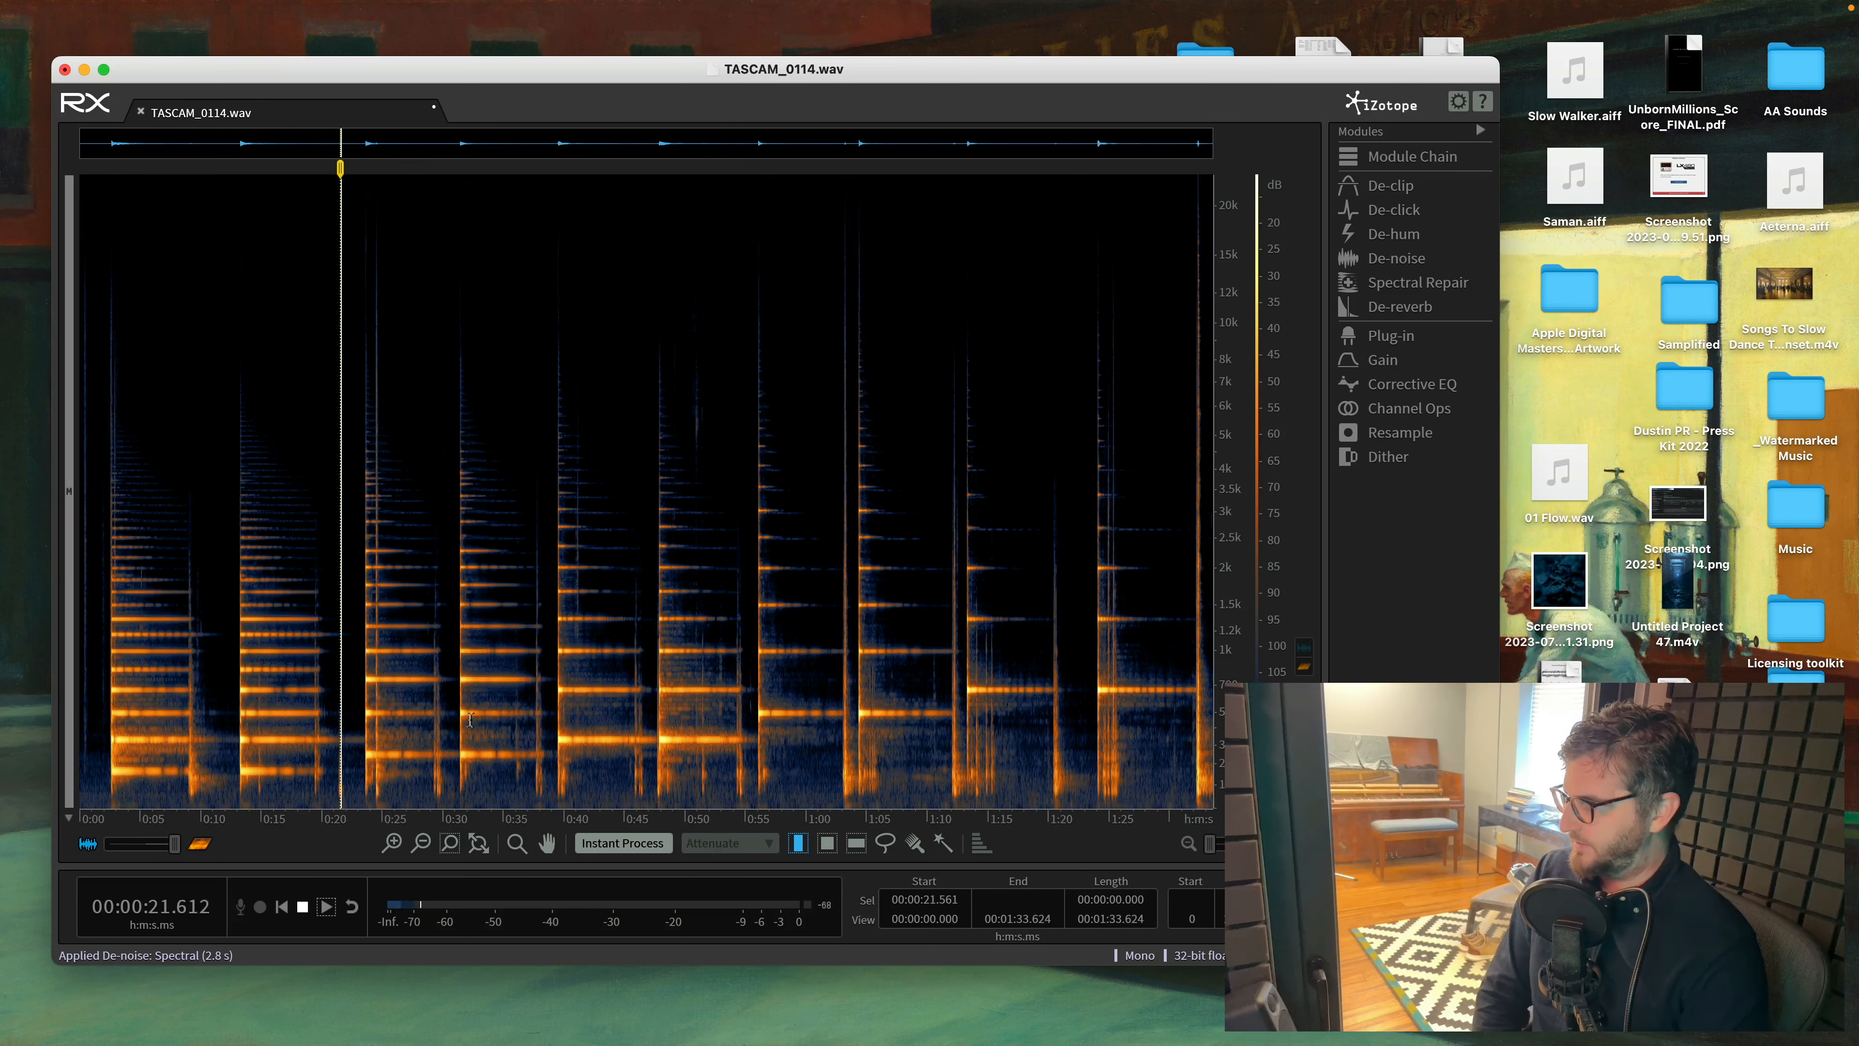
- Export the cleaned recording as the WAV file Gen Piano (Denoised) in the 10/24/23 Piano folder
key("super+shift+e")
type("Gen")
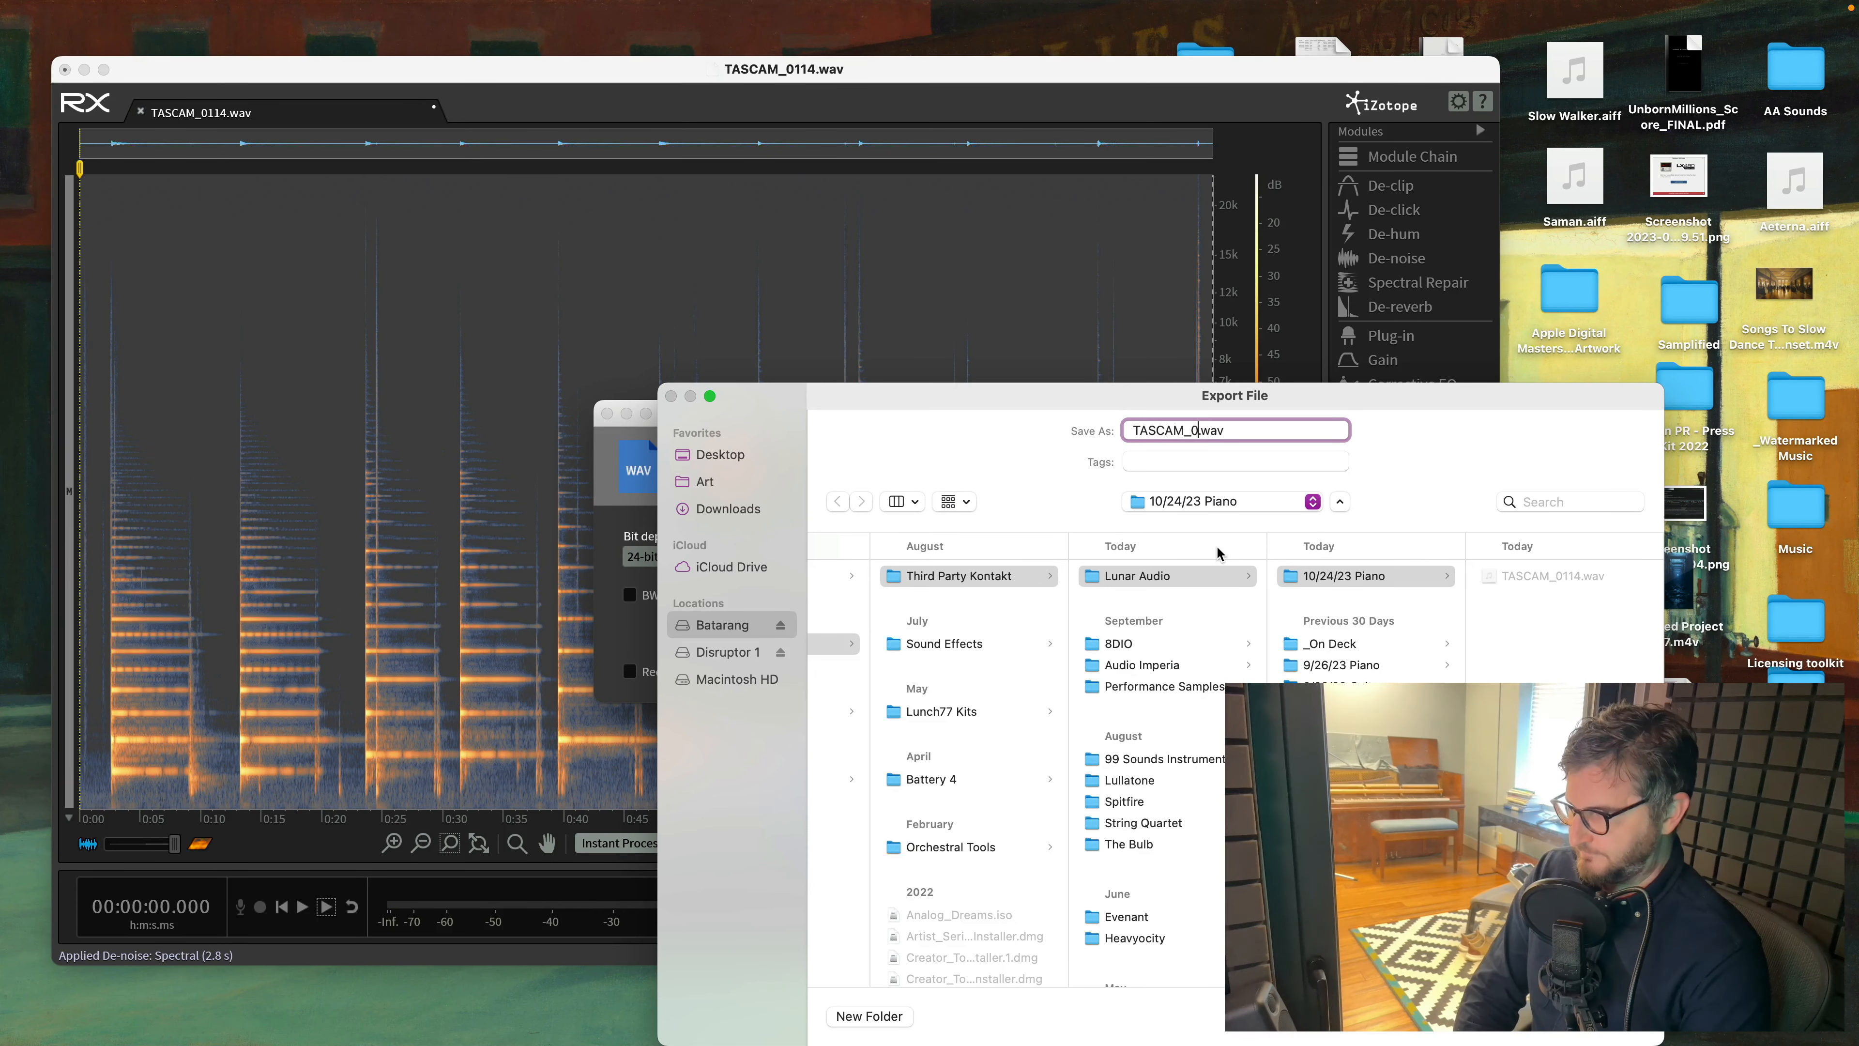
type(" Piano (")
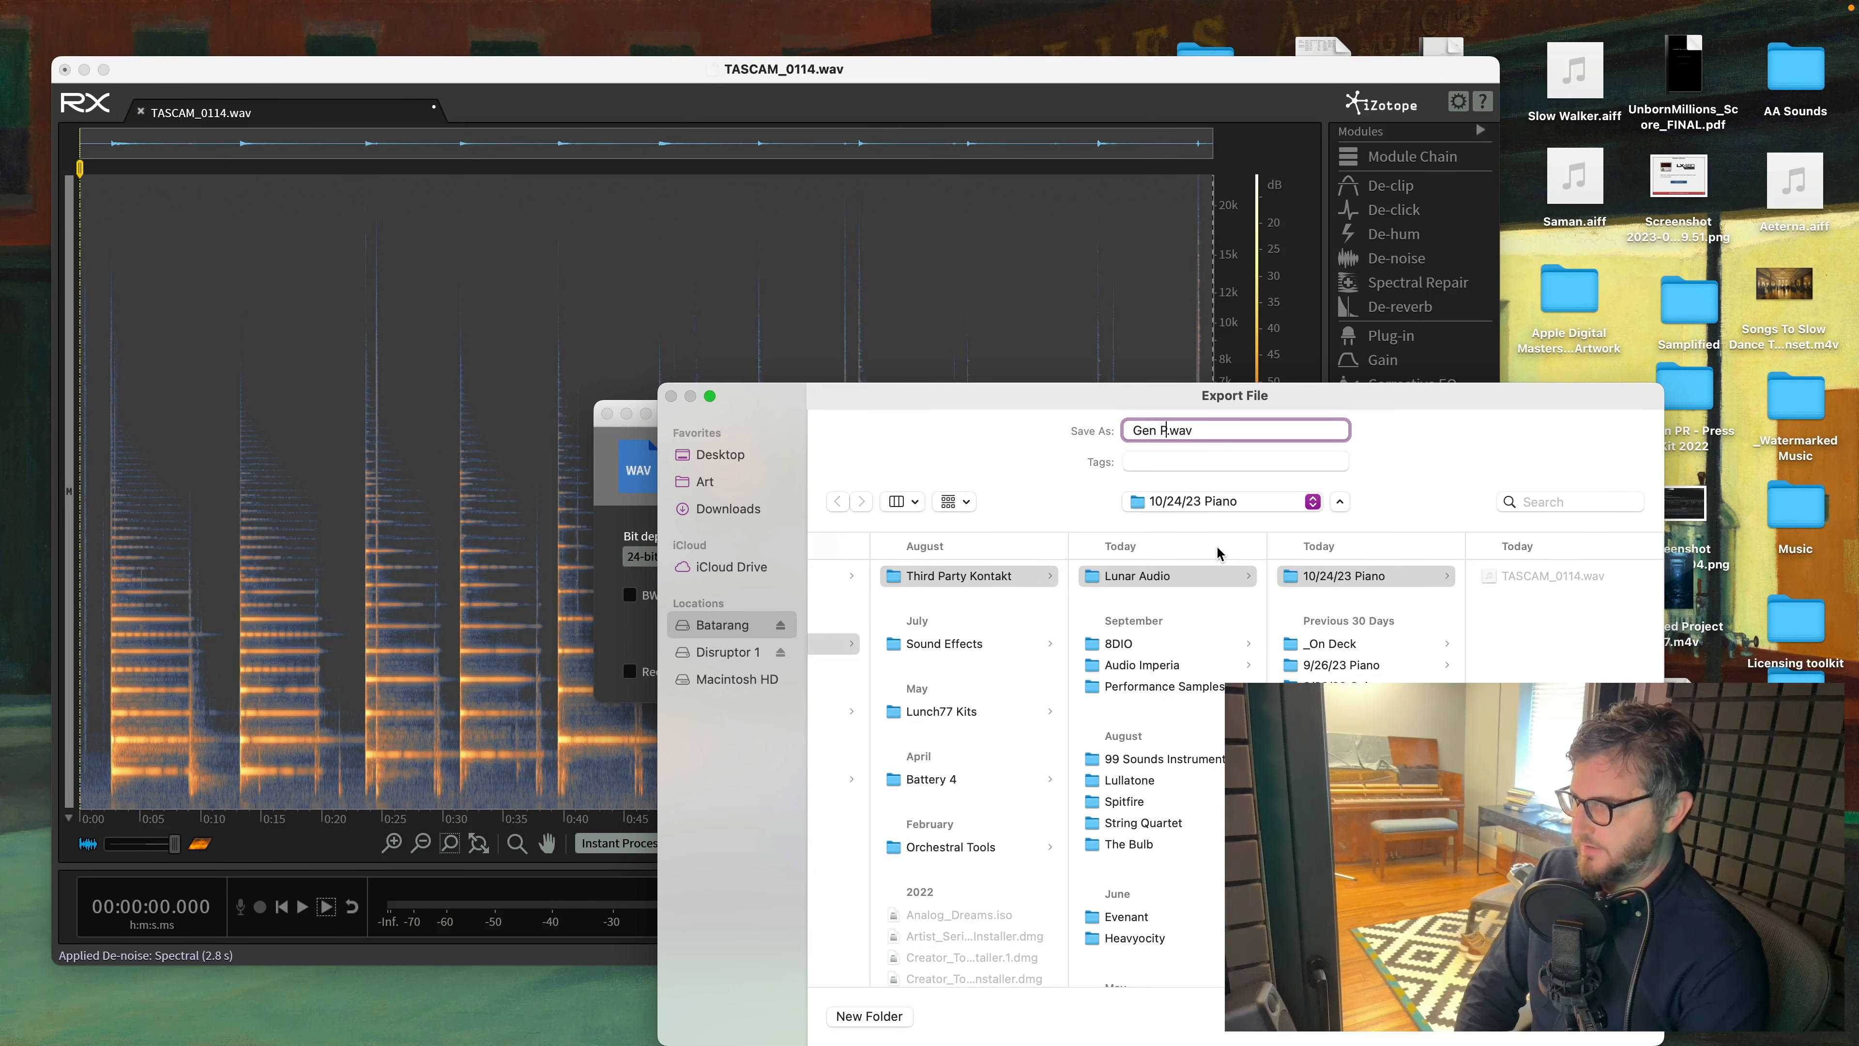
type("Denoised)")
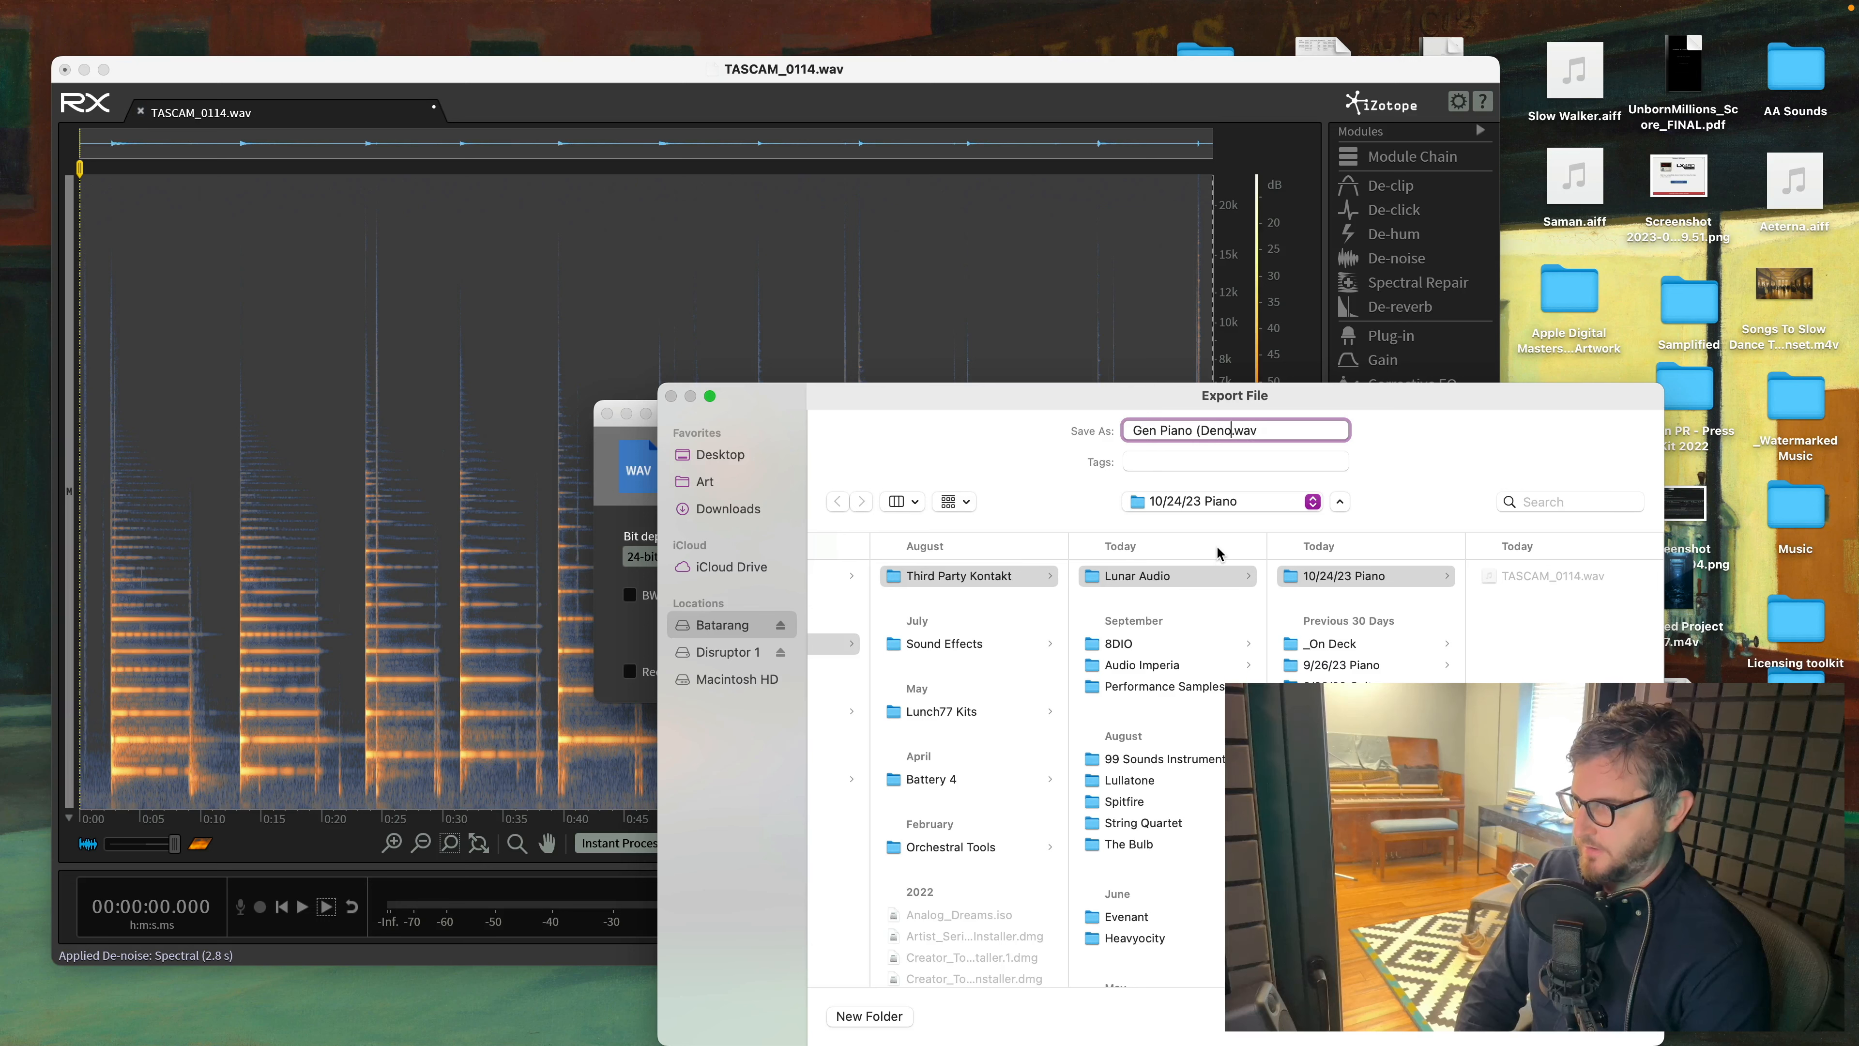
key("Return")
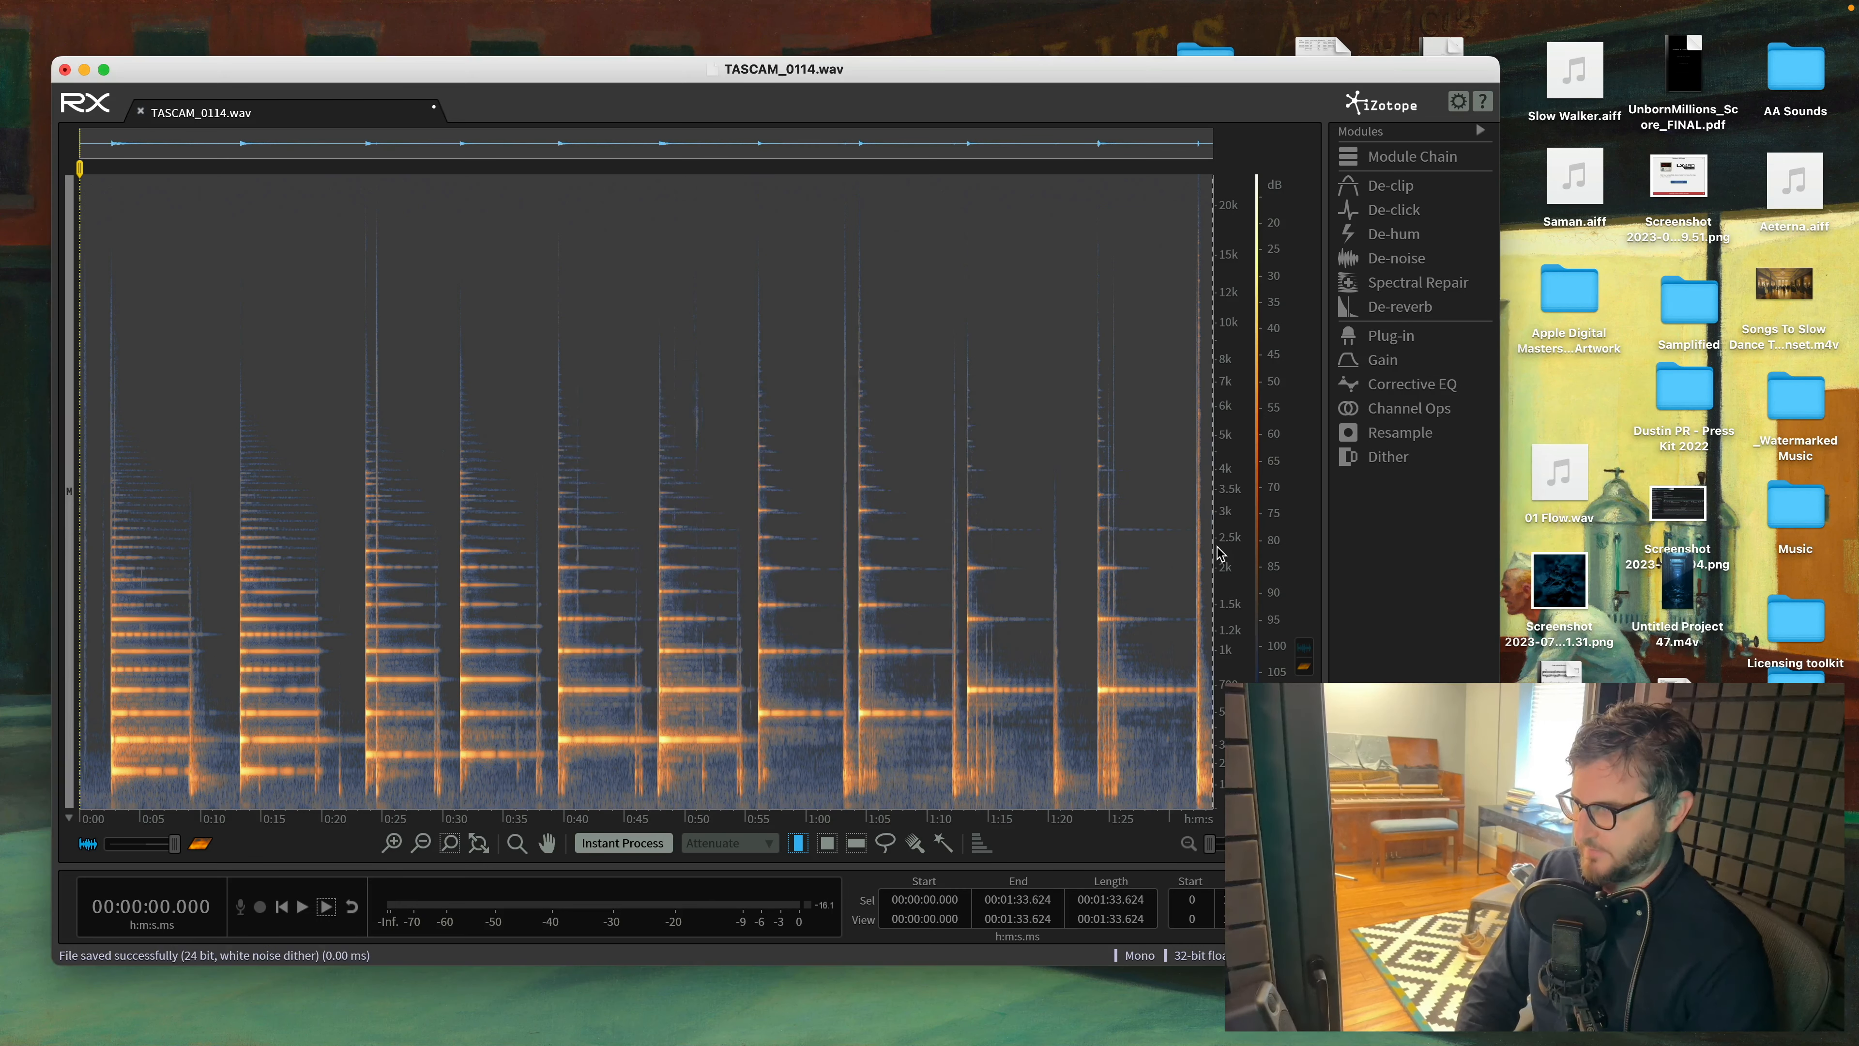
- Switch to Logic Pro and dismiss the project template chooser
key("alt+space")
type("log")
key("Return")
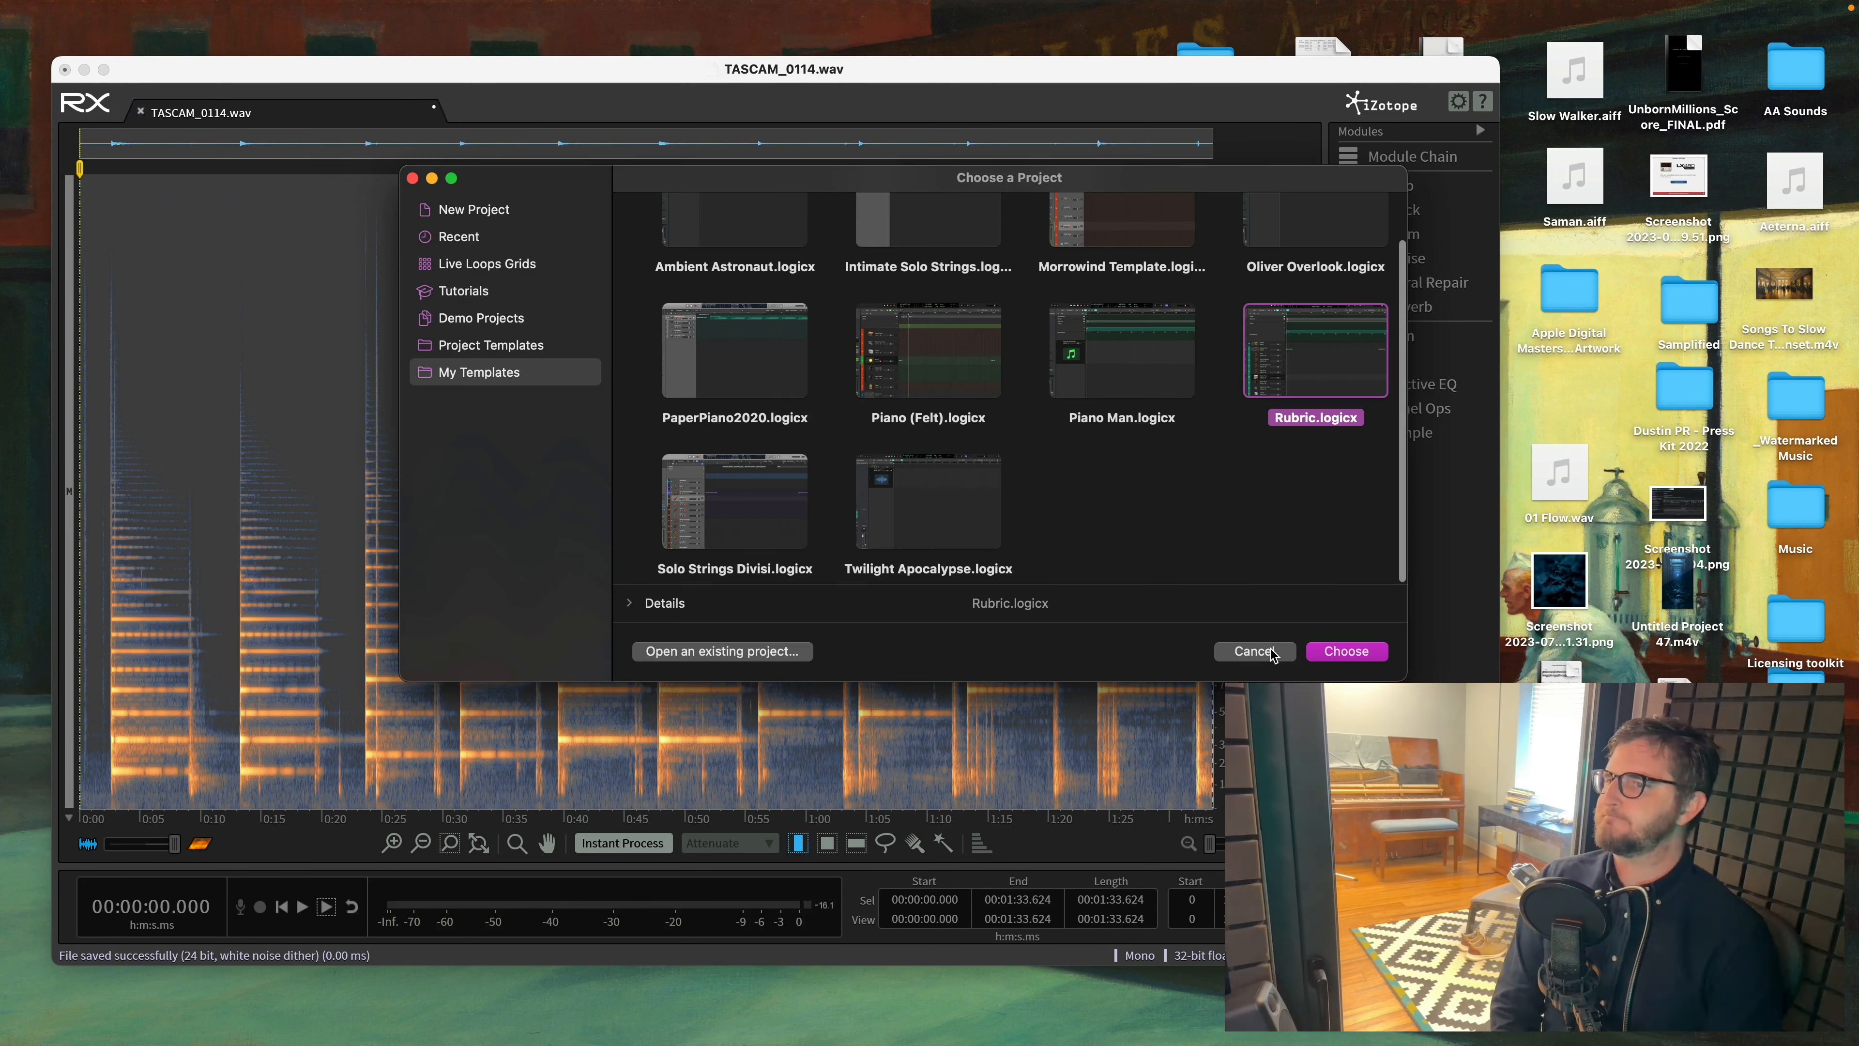
left_click(1272, 654)
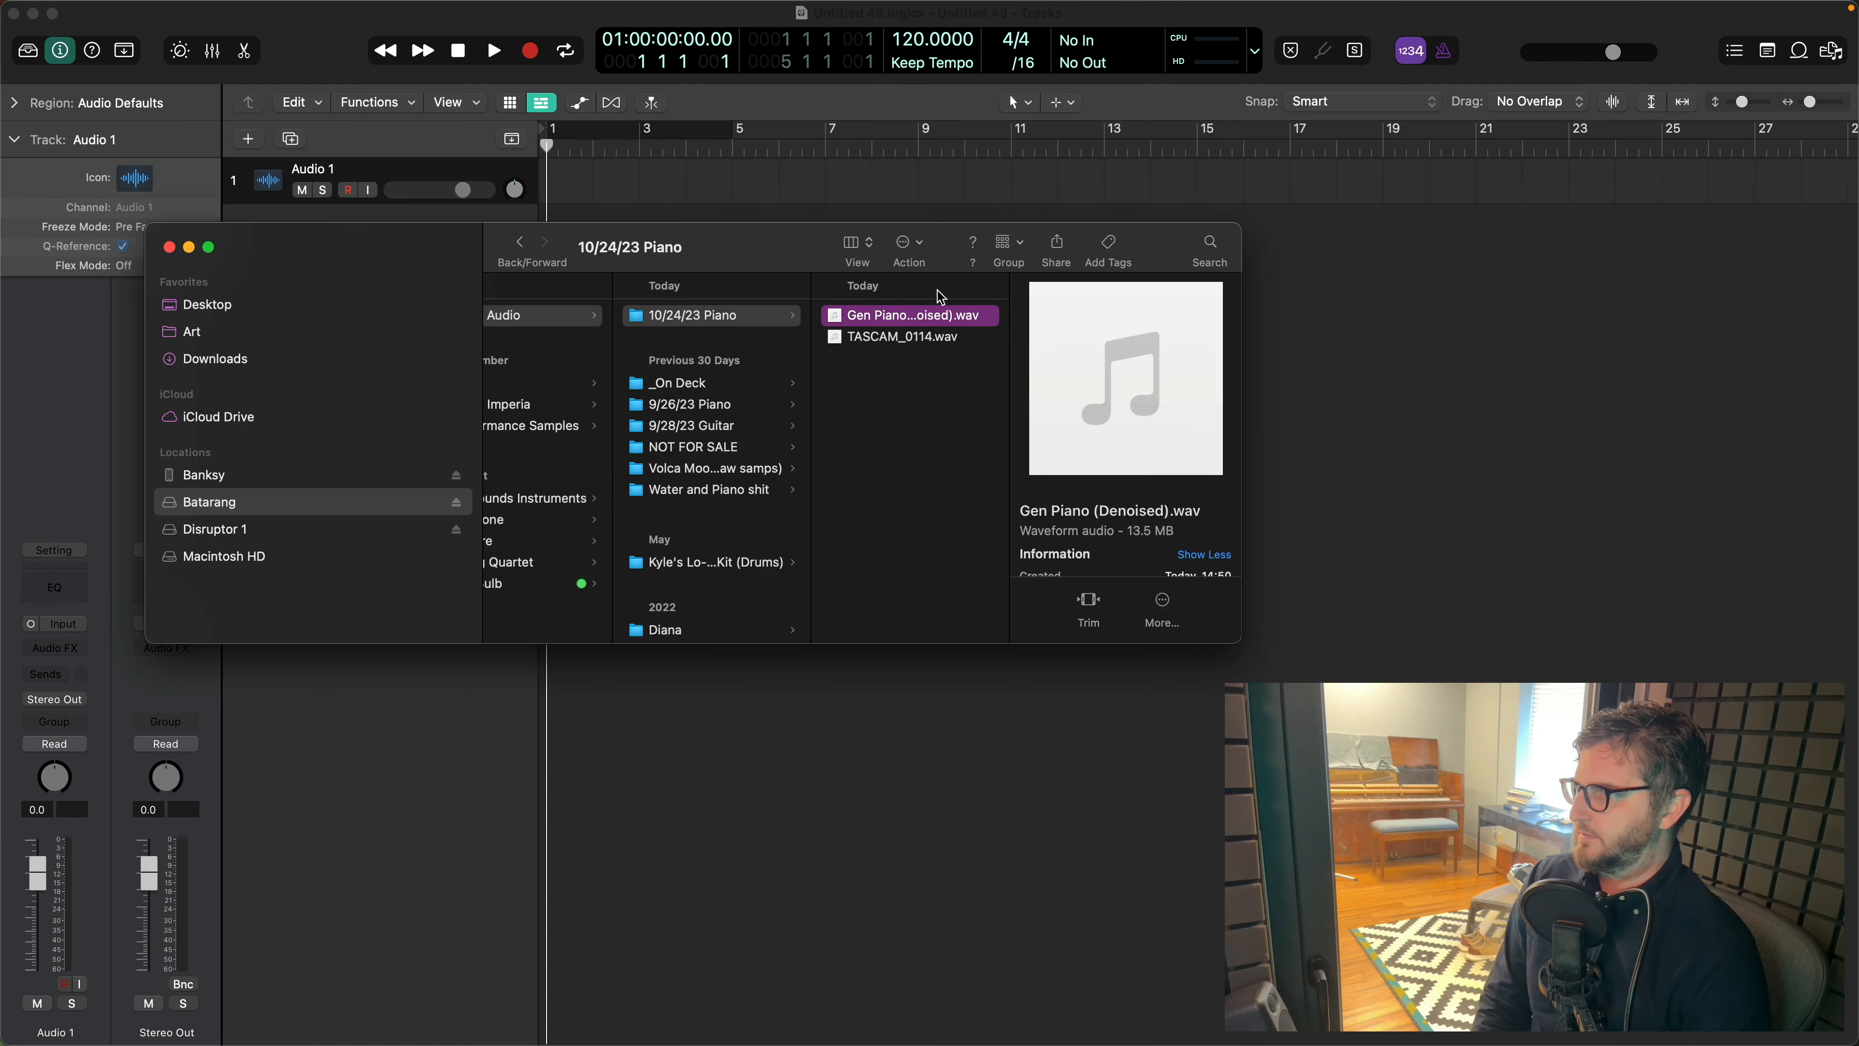
- Import Gen Piano (Denoised).wav from the 10/24/23 Piano folder and place it at bar 1 of the audio track
left_click_drag(864, 183, 765, 183)
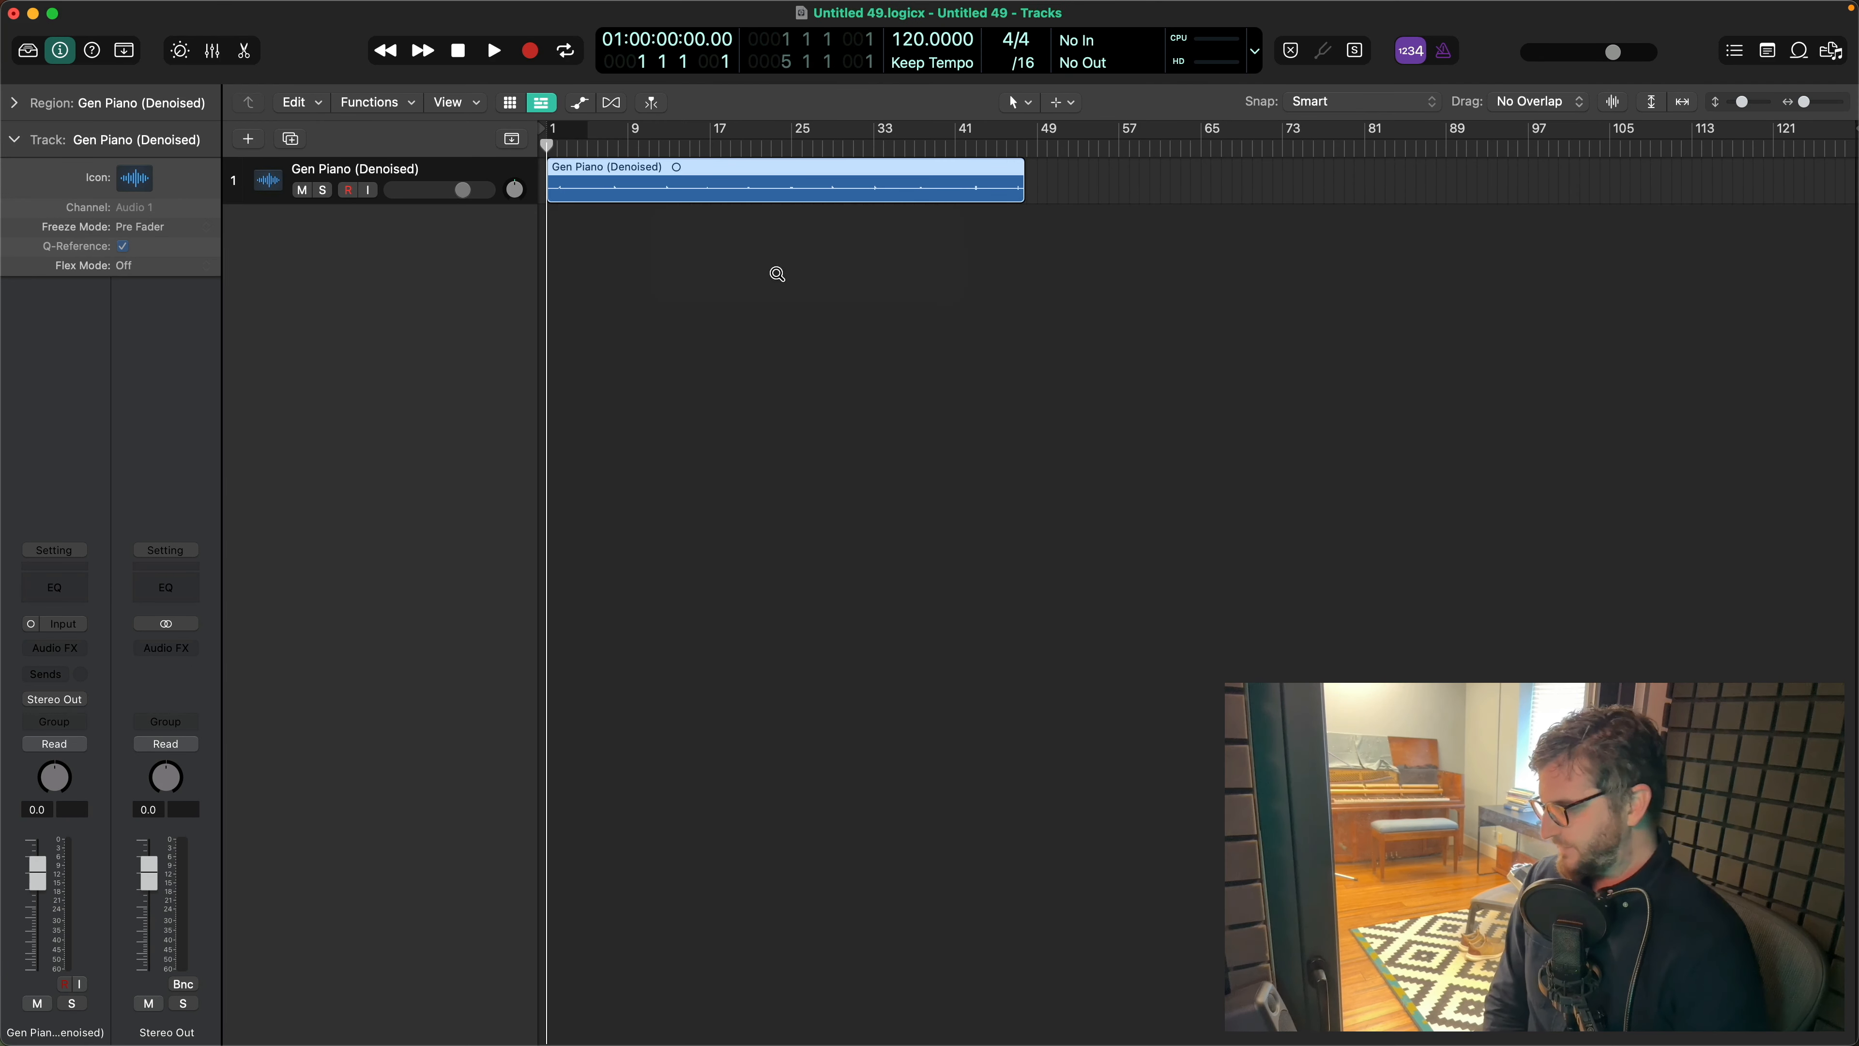
scroll(792, 282, "down", 3)
scroll(791, 283, "up", 2)
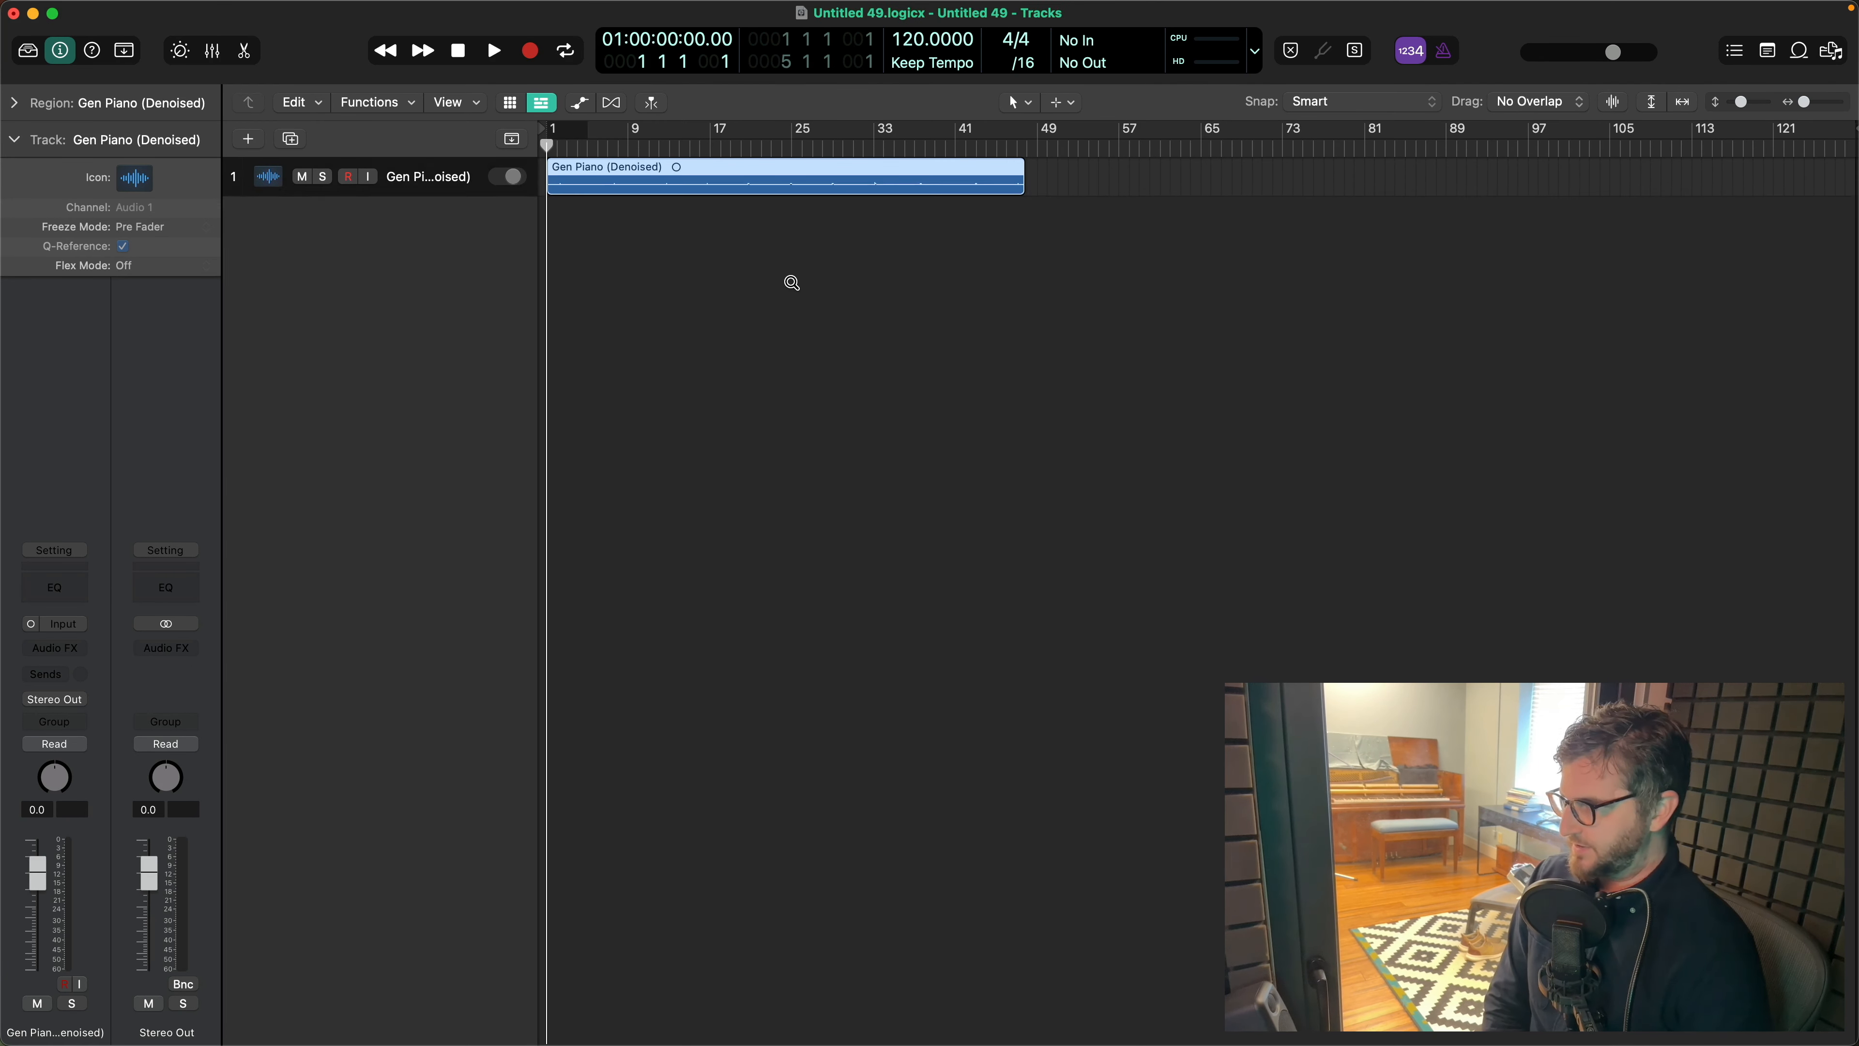
scroll(792, 283, "up", 10)
scroll(792, 283, "left", 5)
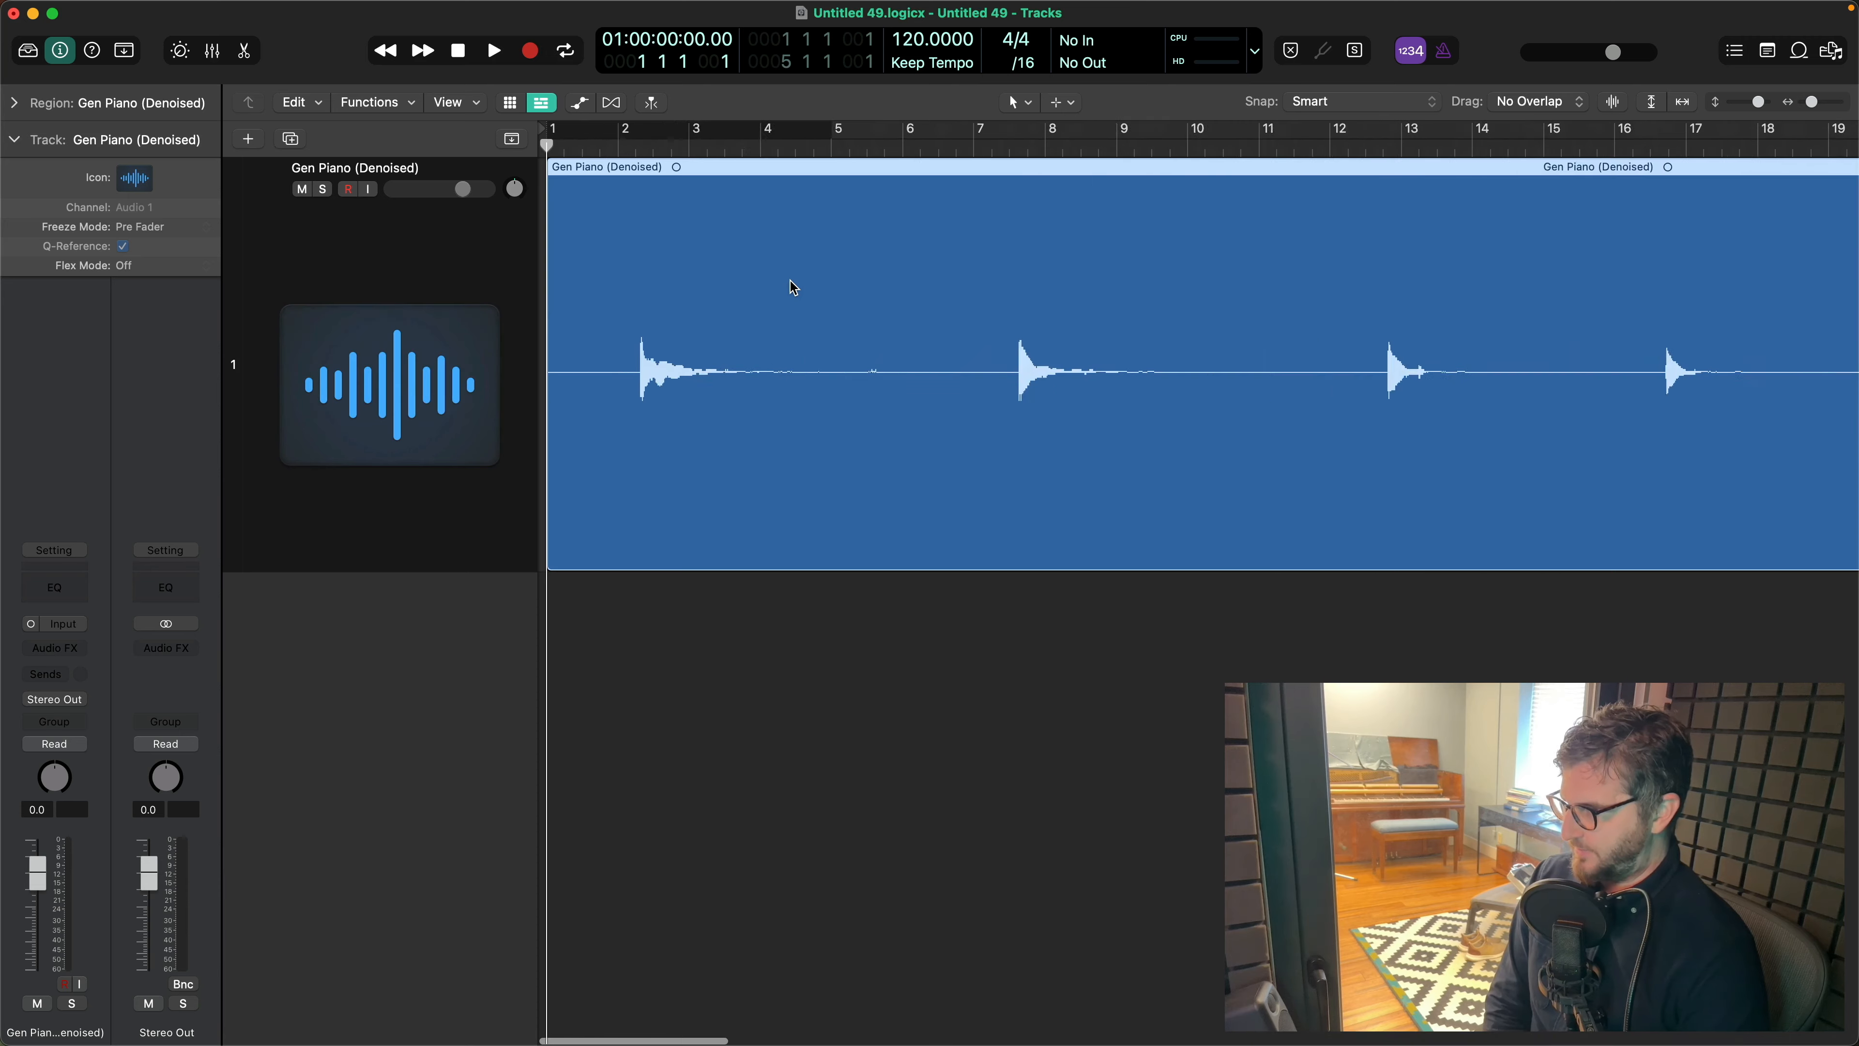
scroll(791, 280, "left", 3)
left_click(797, 656)
scroll(797, 657, "right", 10)
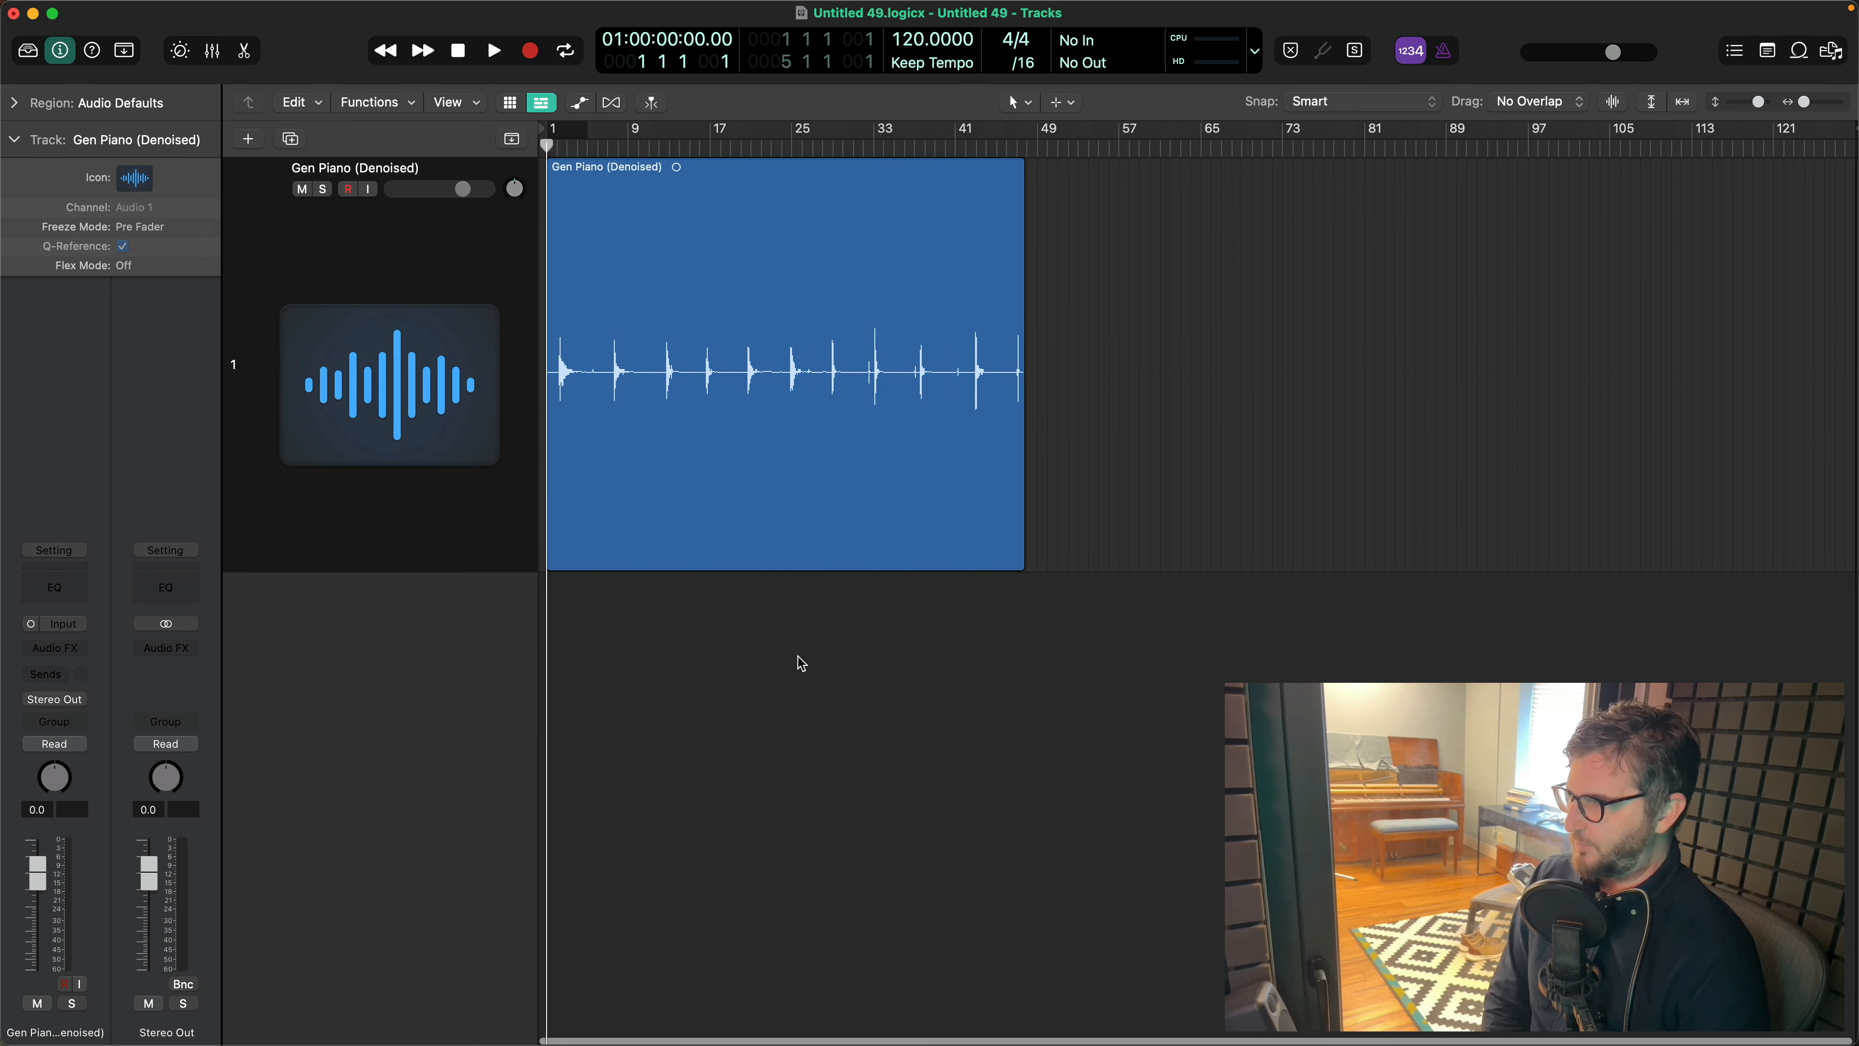
- Trim the beginning of the Gen Piano (Denoised) region to the first note's attack at about bar 2, beat 2
scroll(797, 657, "left", 10)
left_click_drag(548, 549, 932, 563)
scroll(933, 563, "up", 10)
scroll(933, 563, "down", 5)
left_click_drag(933, 562, 1074, 557)
scroll(1065, 573, "up", 5)
scroll(1073, 557, "down", 15)
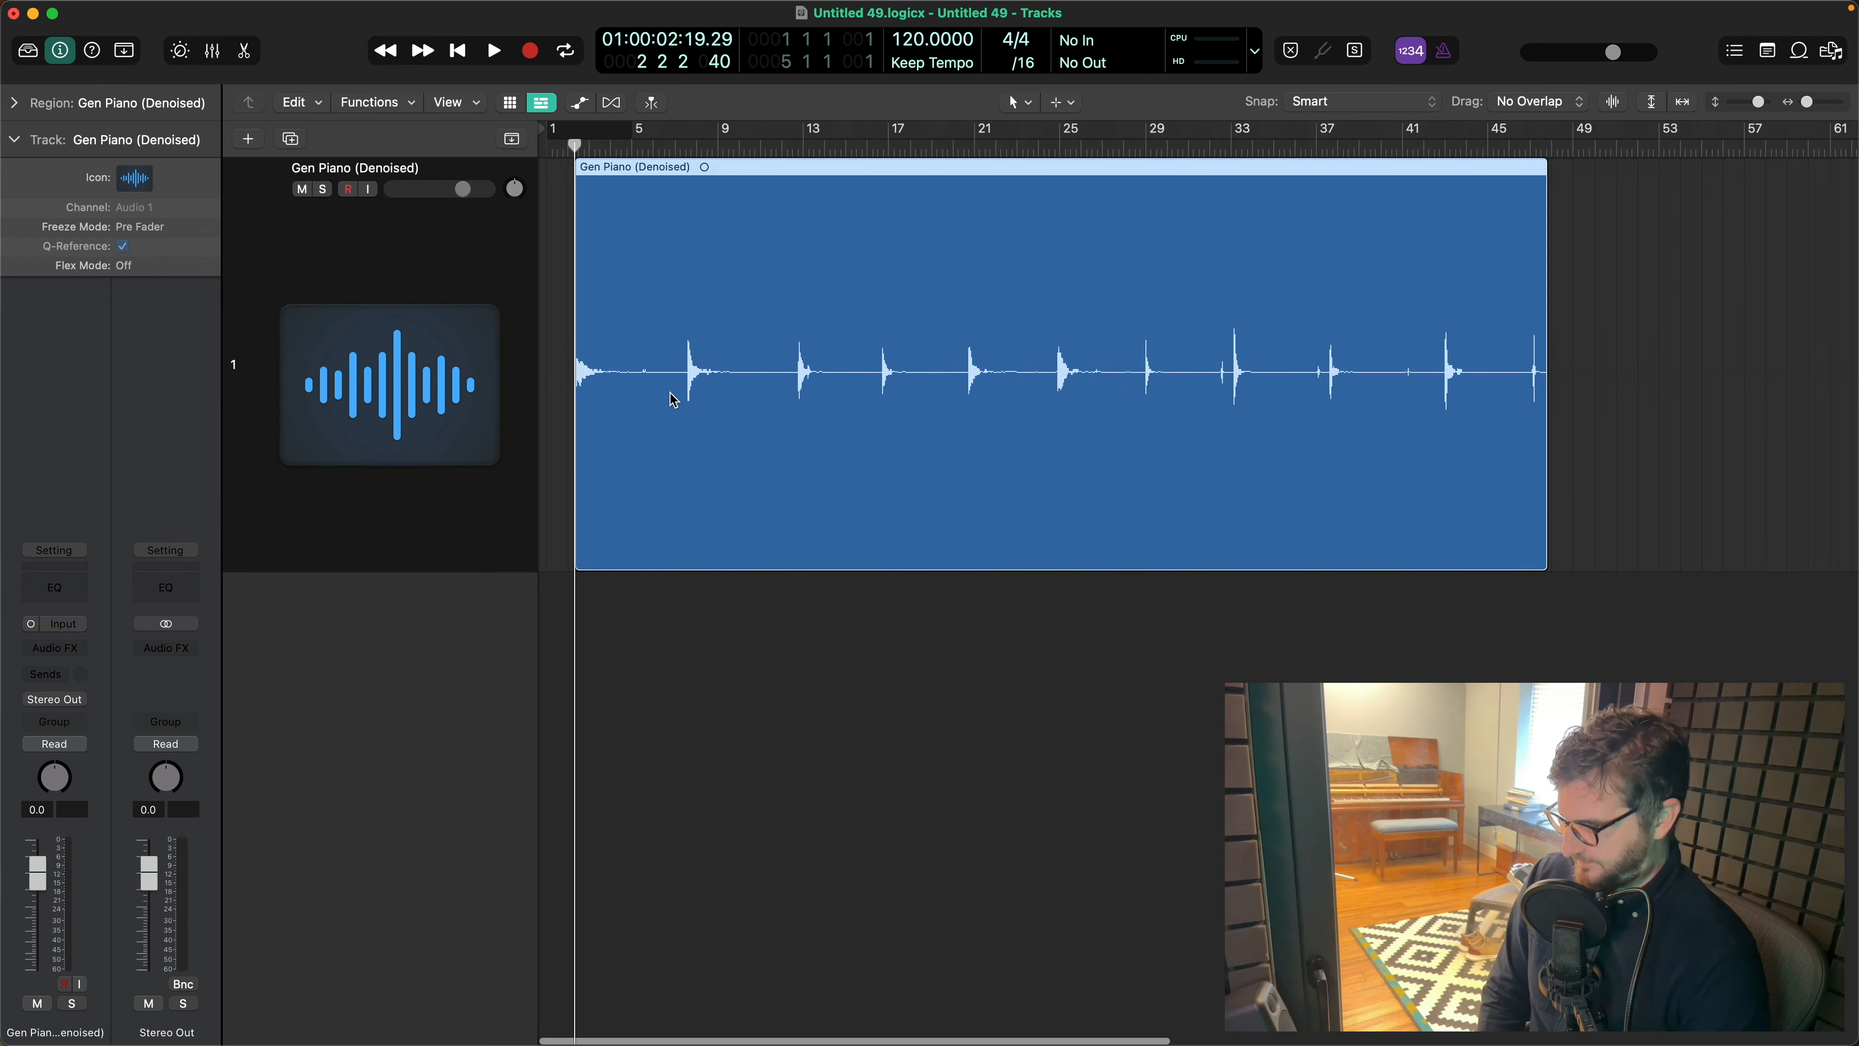
- Cut the recording into separate trimmed regions for each note and name them by pitch and round robin, such as E3 RR1
left_click_drag(695, 542, 896, 542)
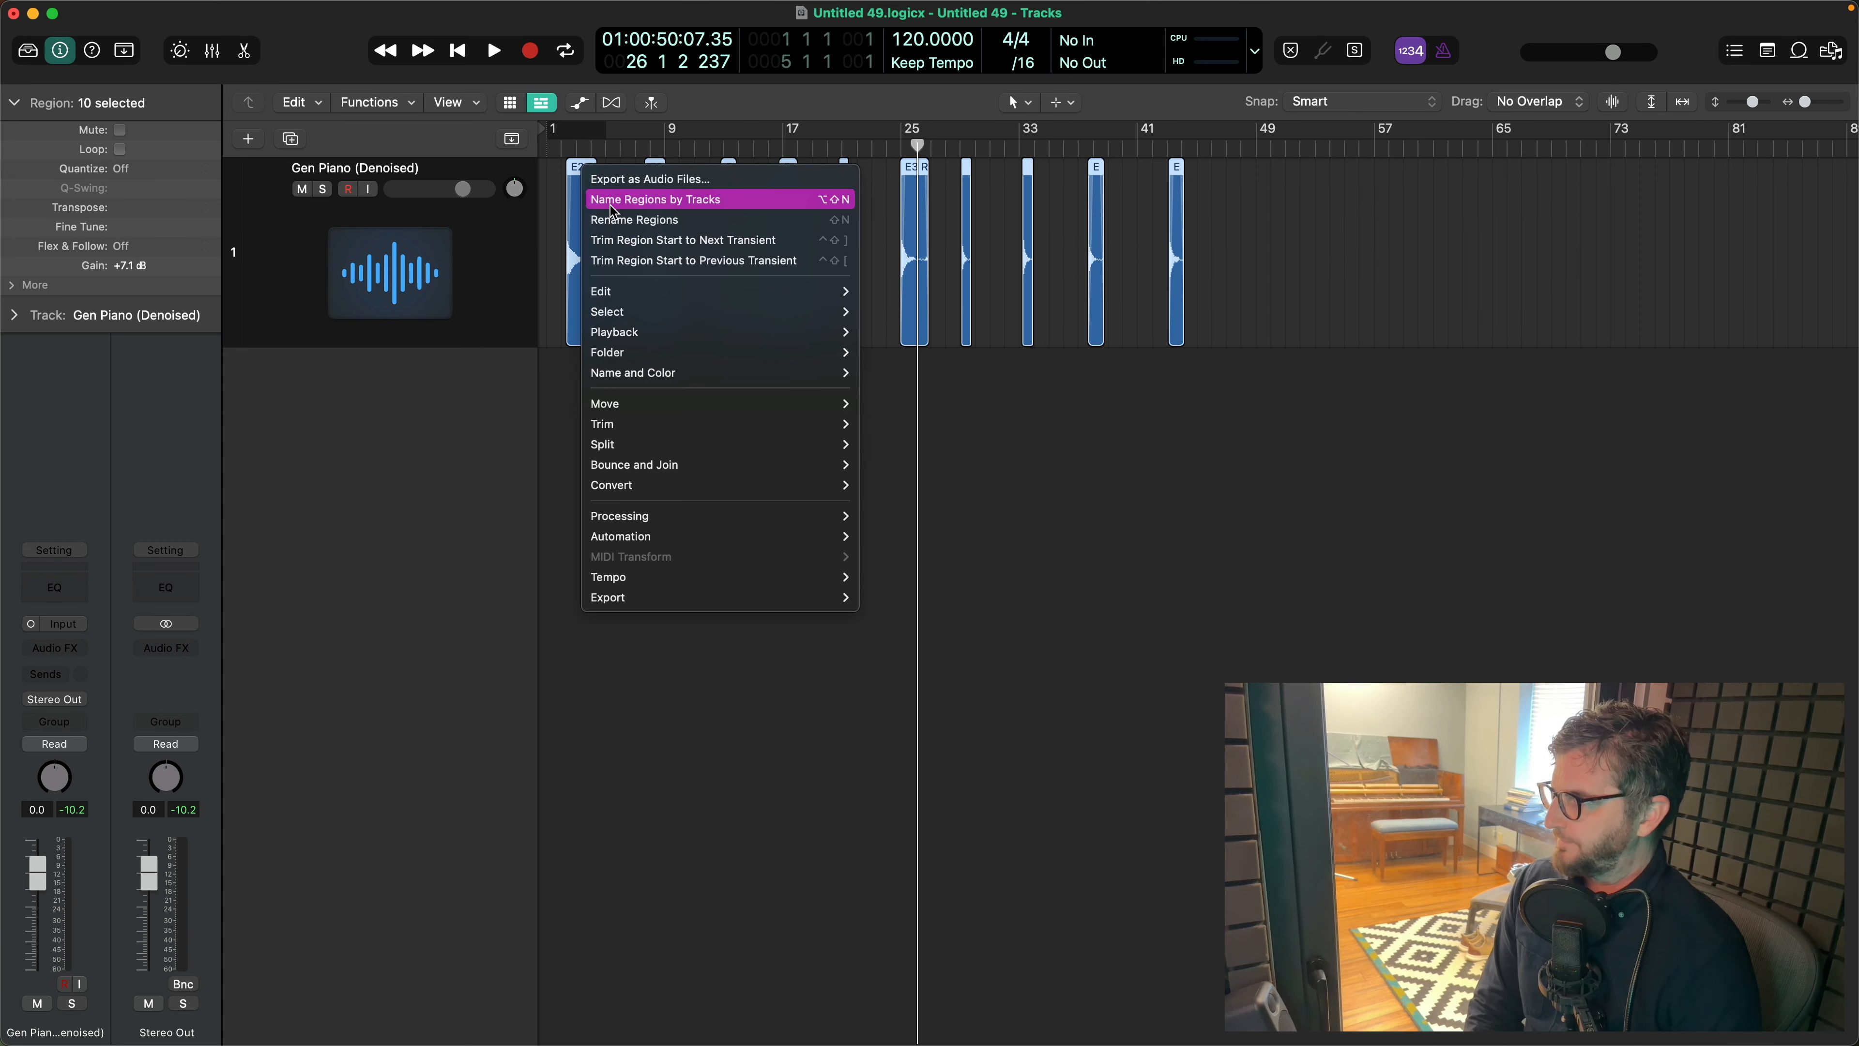
left_click(619, 179)
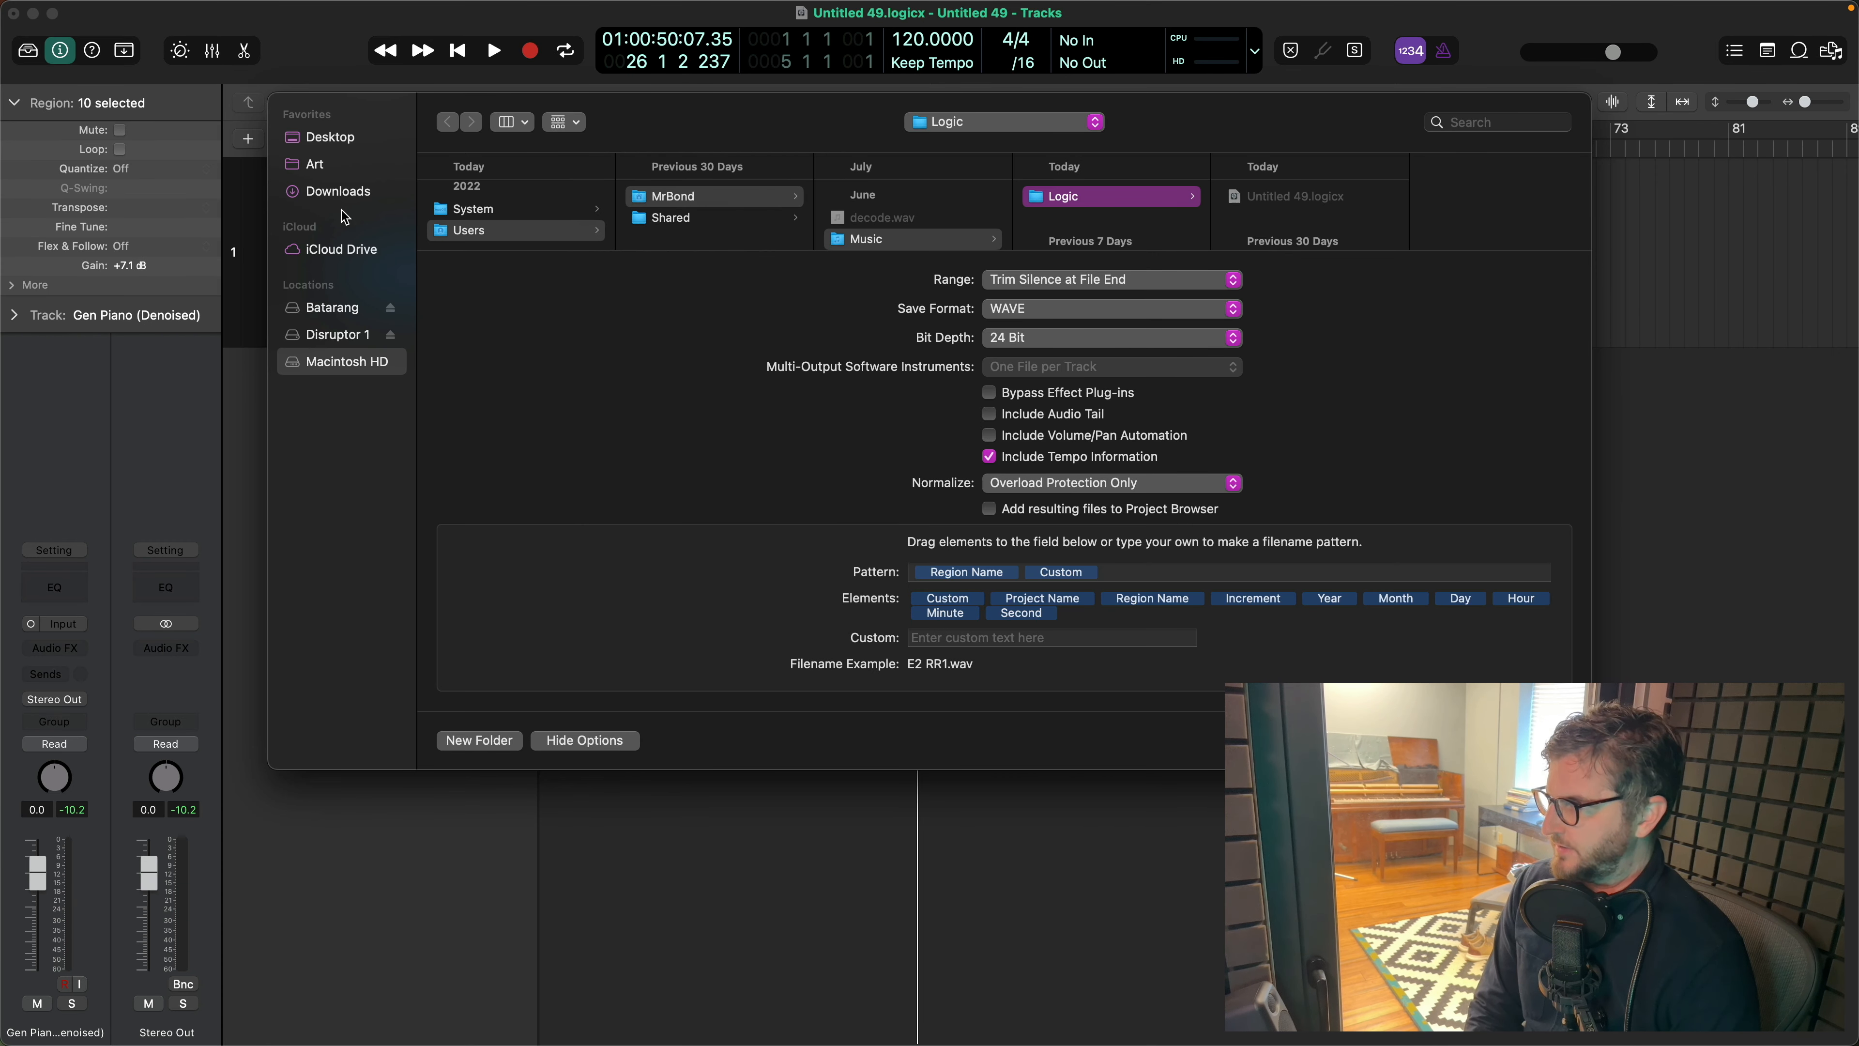
- Export the ten note regions as 24-bit WAVE files to a new folder inside 10/24/23 Piano and mute the Gen Piano track
left_click(347, 309)
left_click(480, 739)
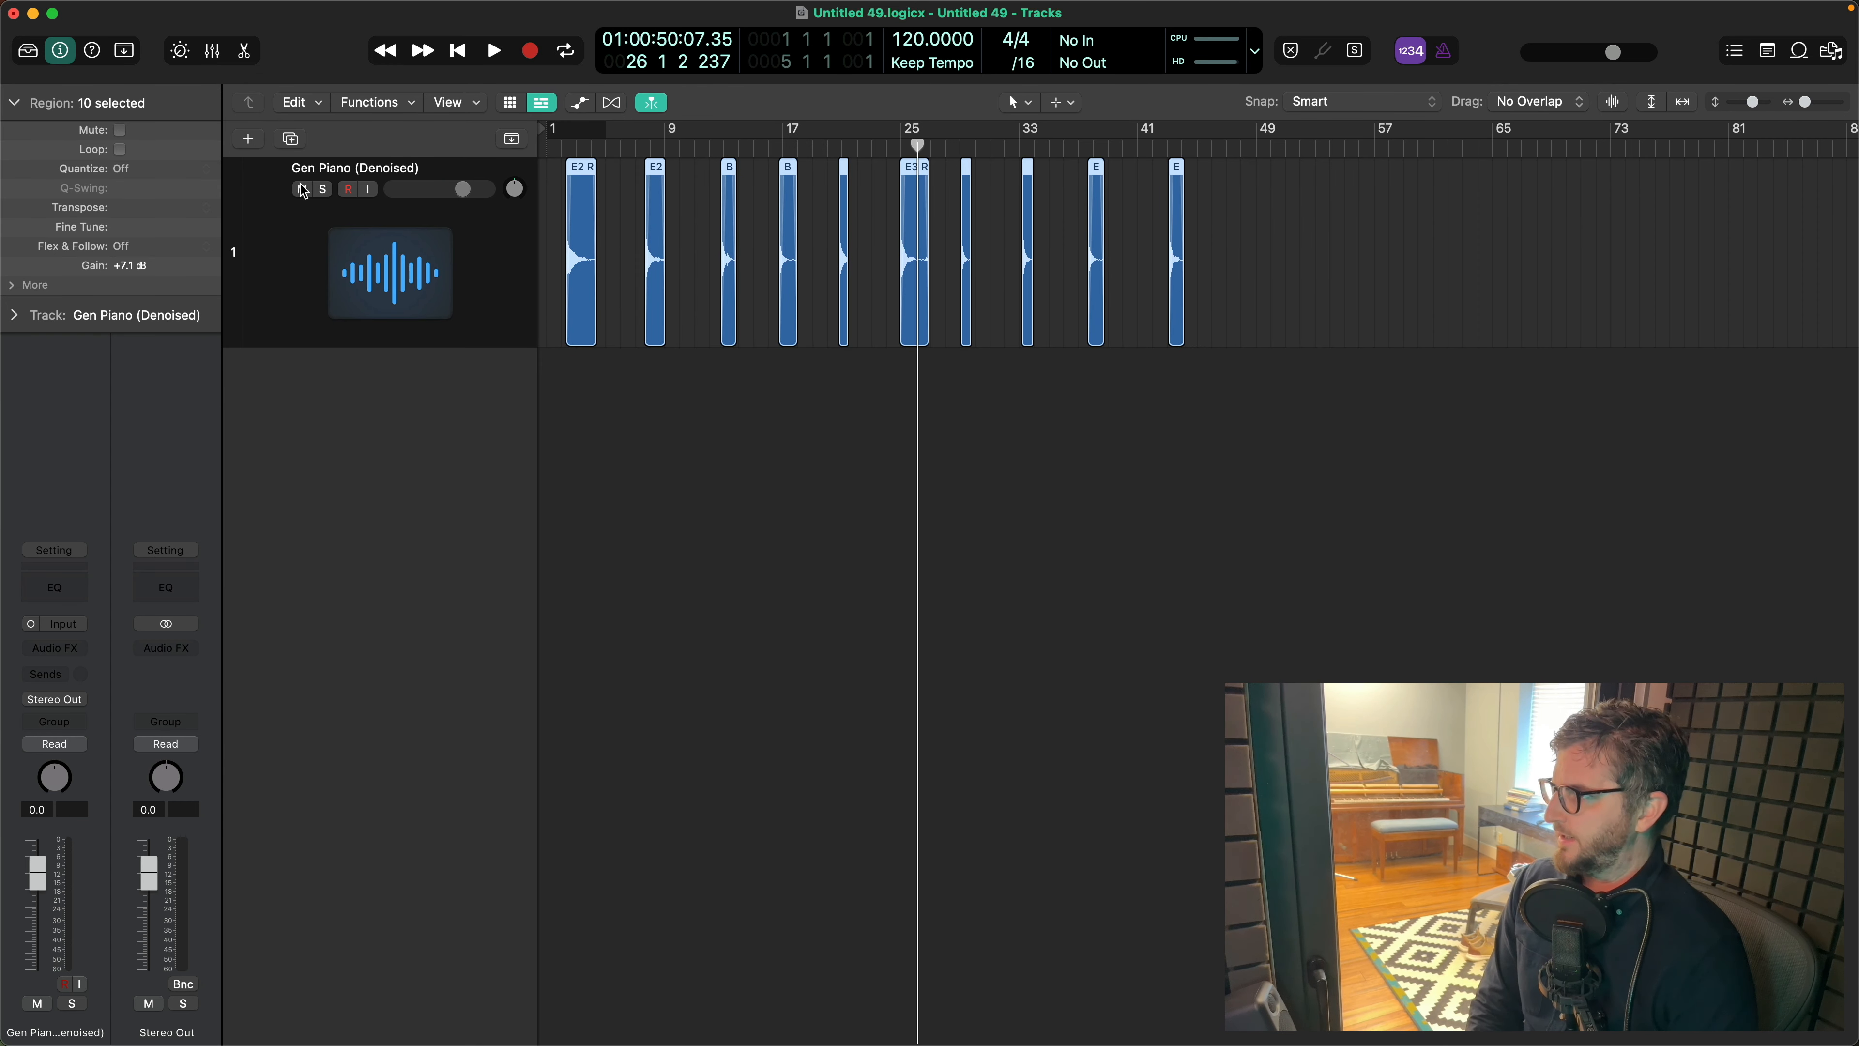
left_click(302, 190)
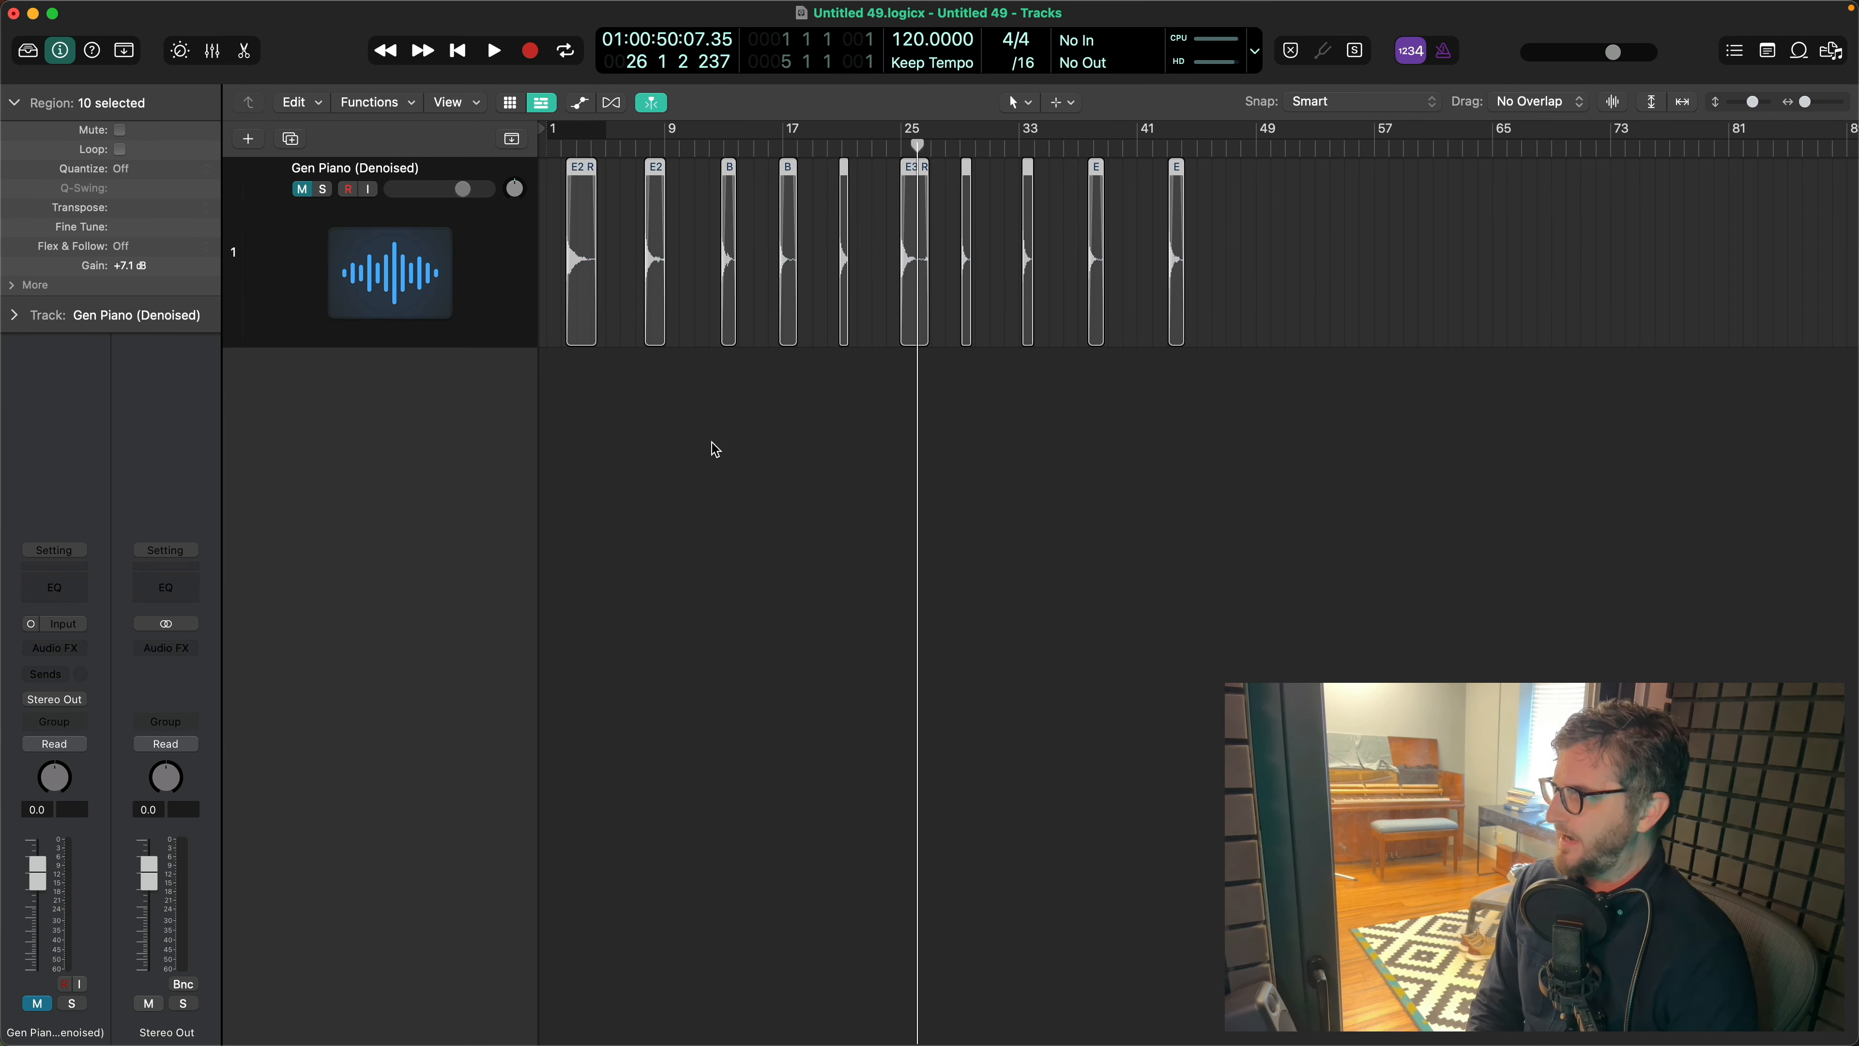
- Create a Kontakt 7 software instrument track on Output 1 + 2, hide the Library, and bring up the Kontakt window
left_click(246, 139)
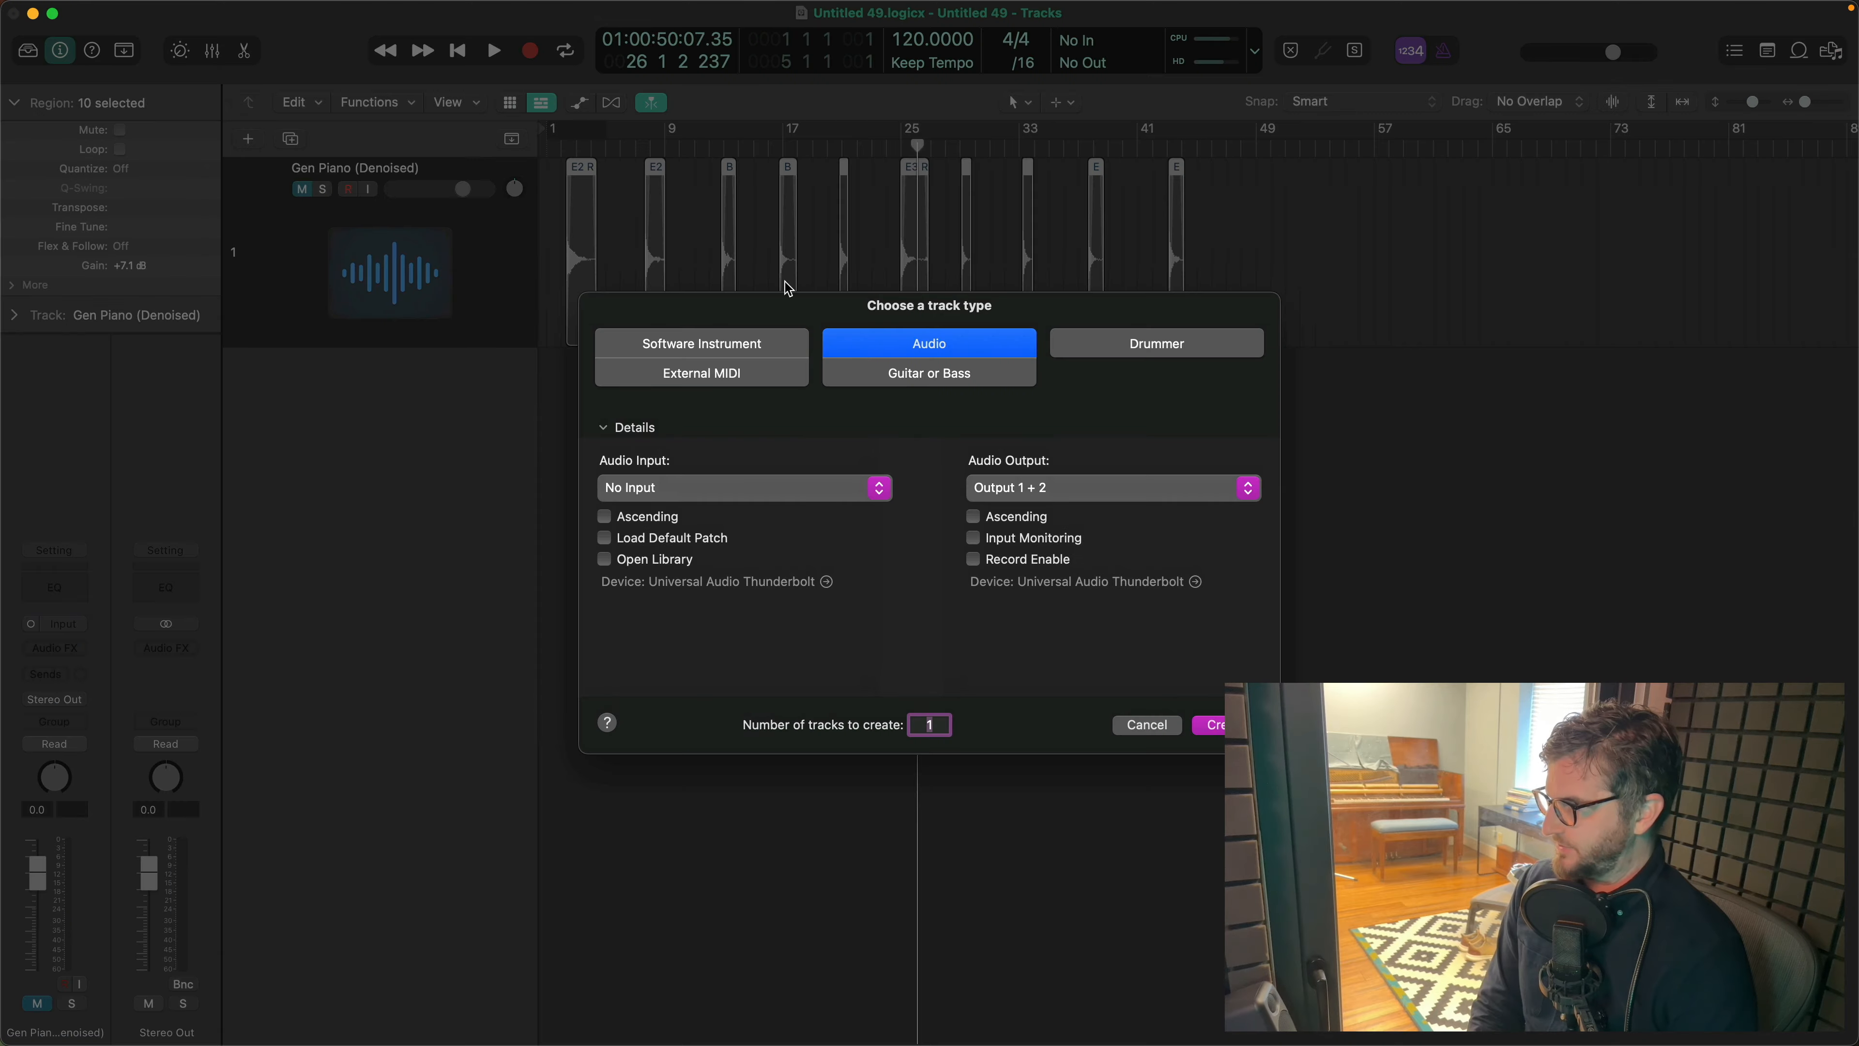
left_click(750, 351)
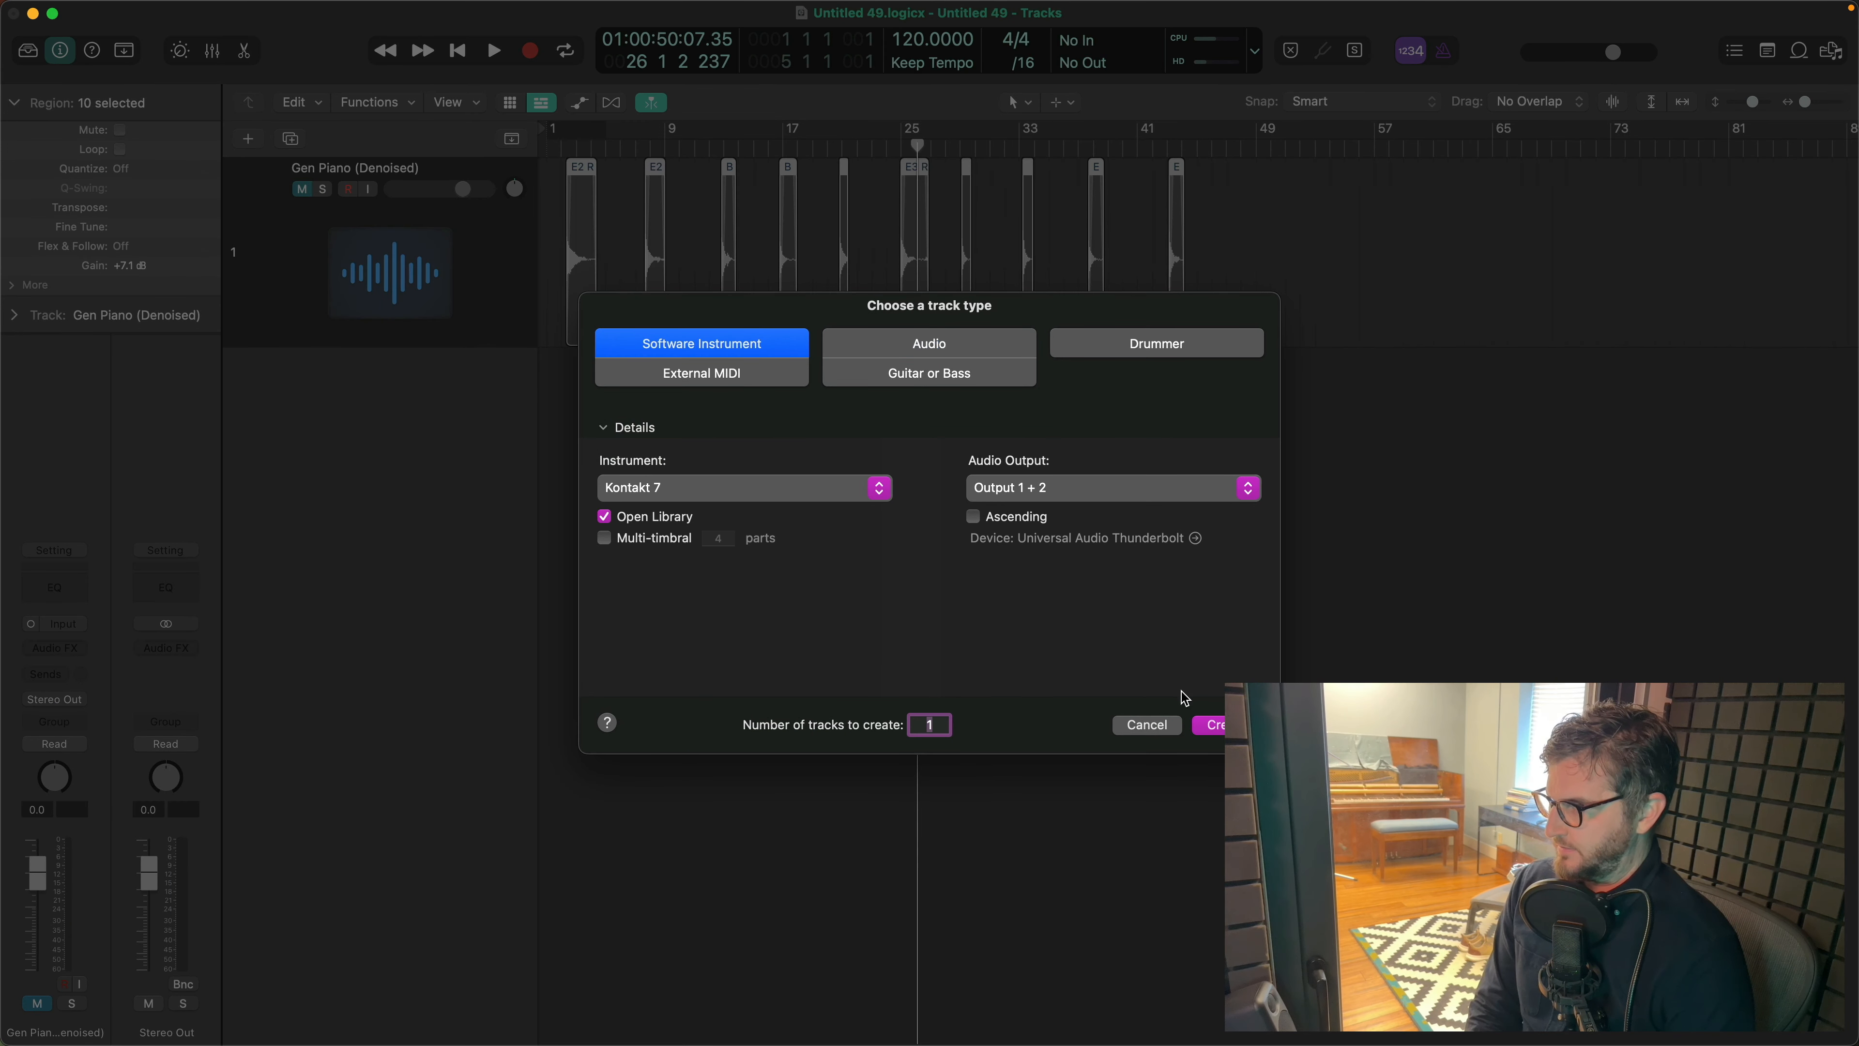
left_click(1214, 727)
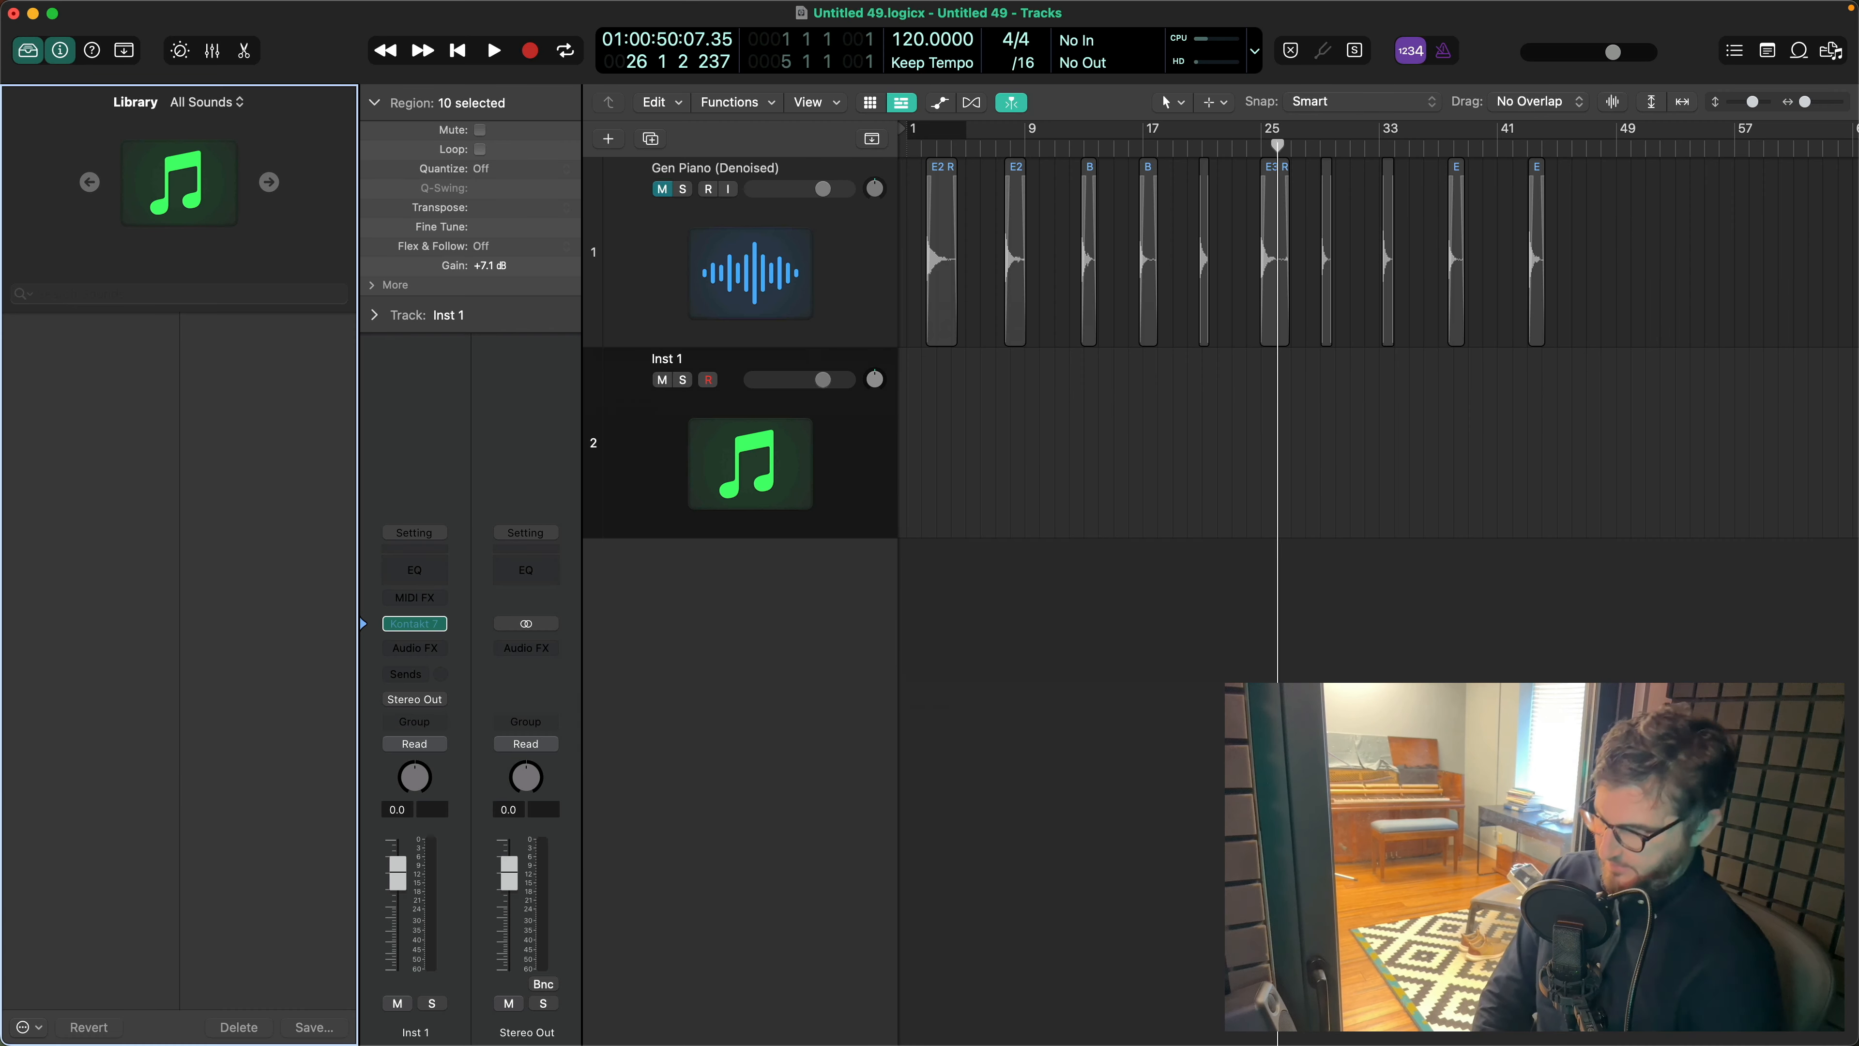
key("y")
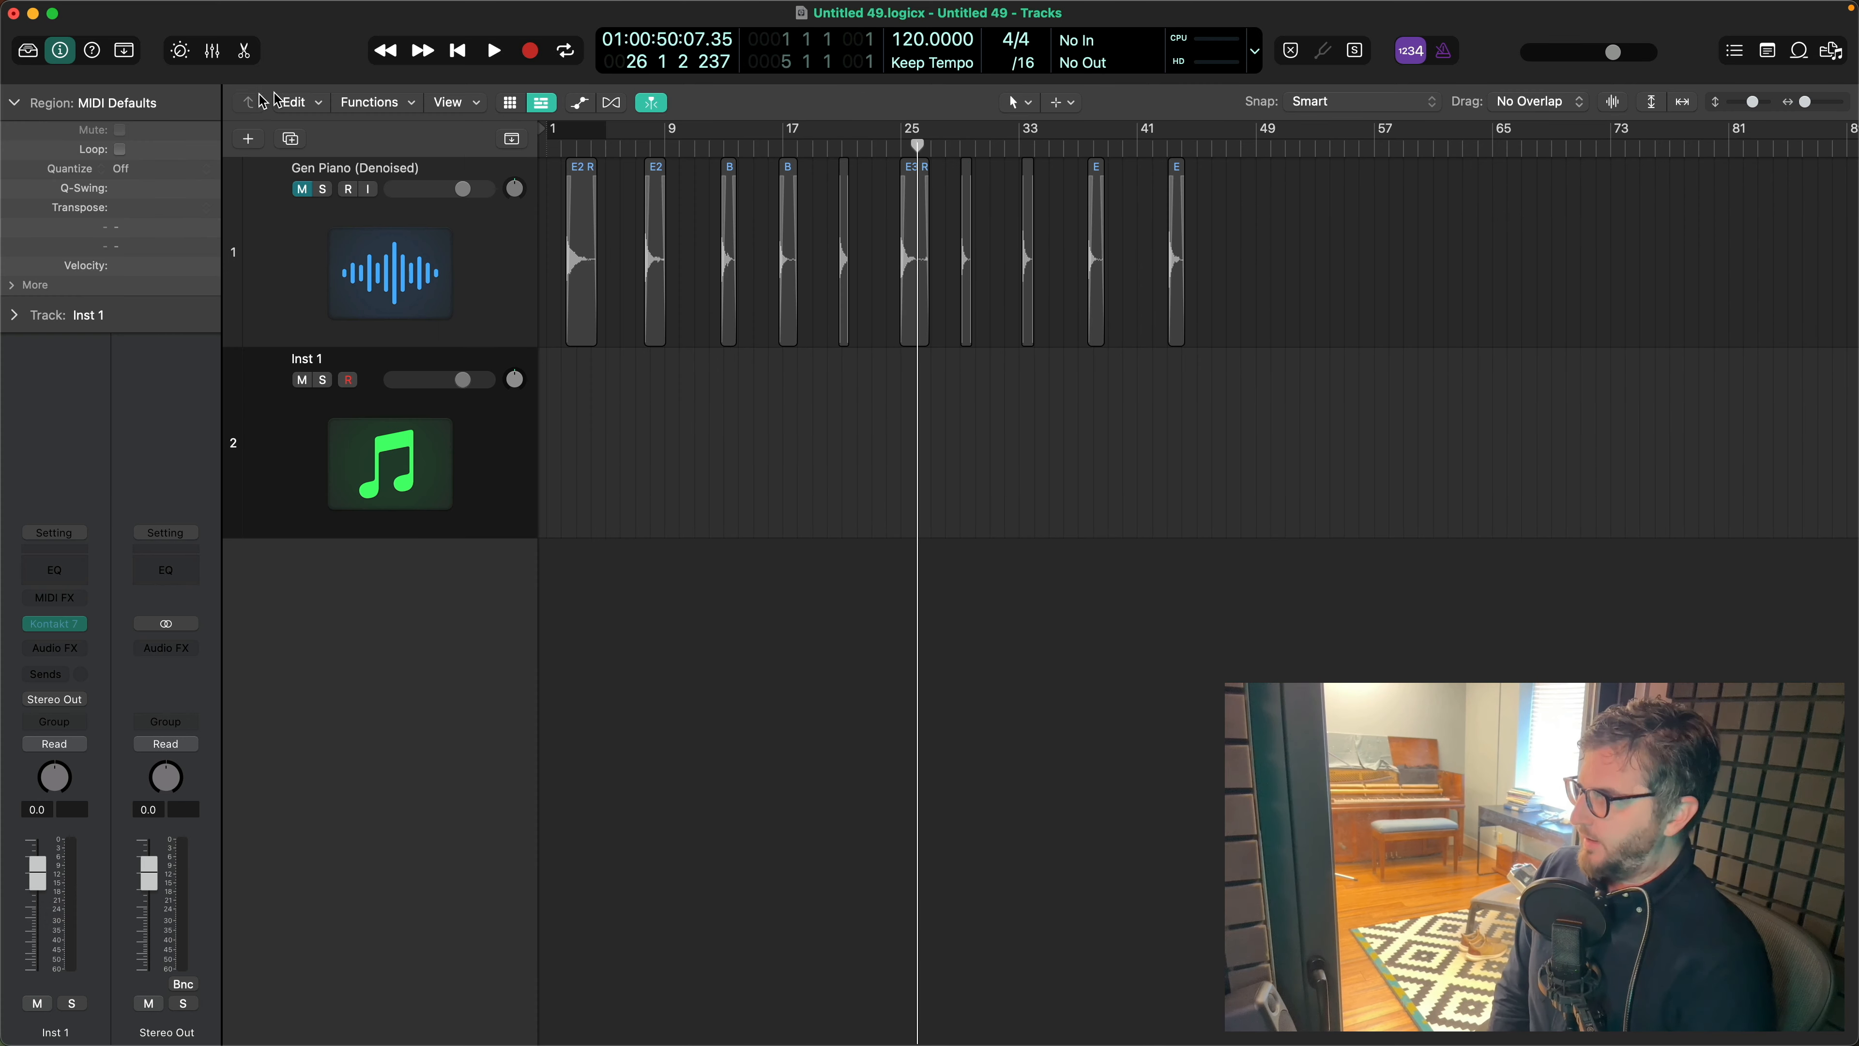
mouse_move(2, 287)
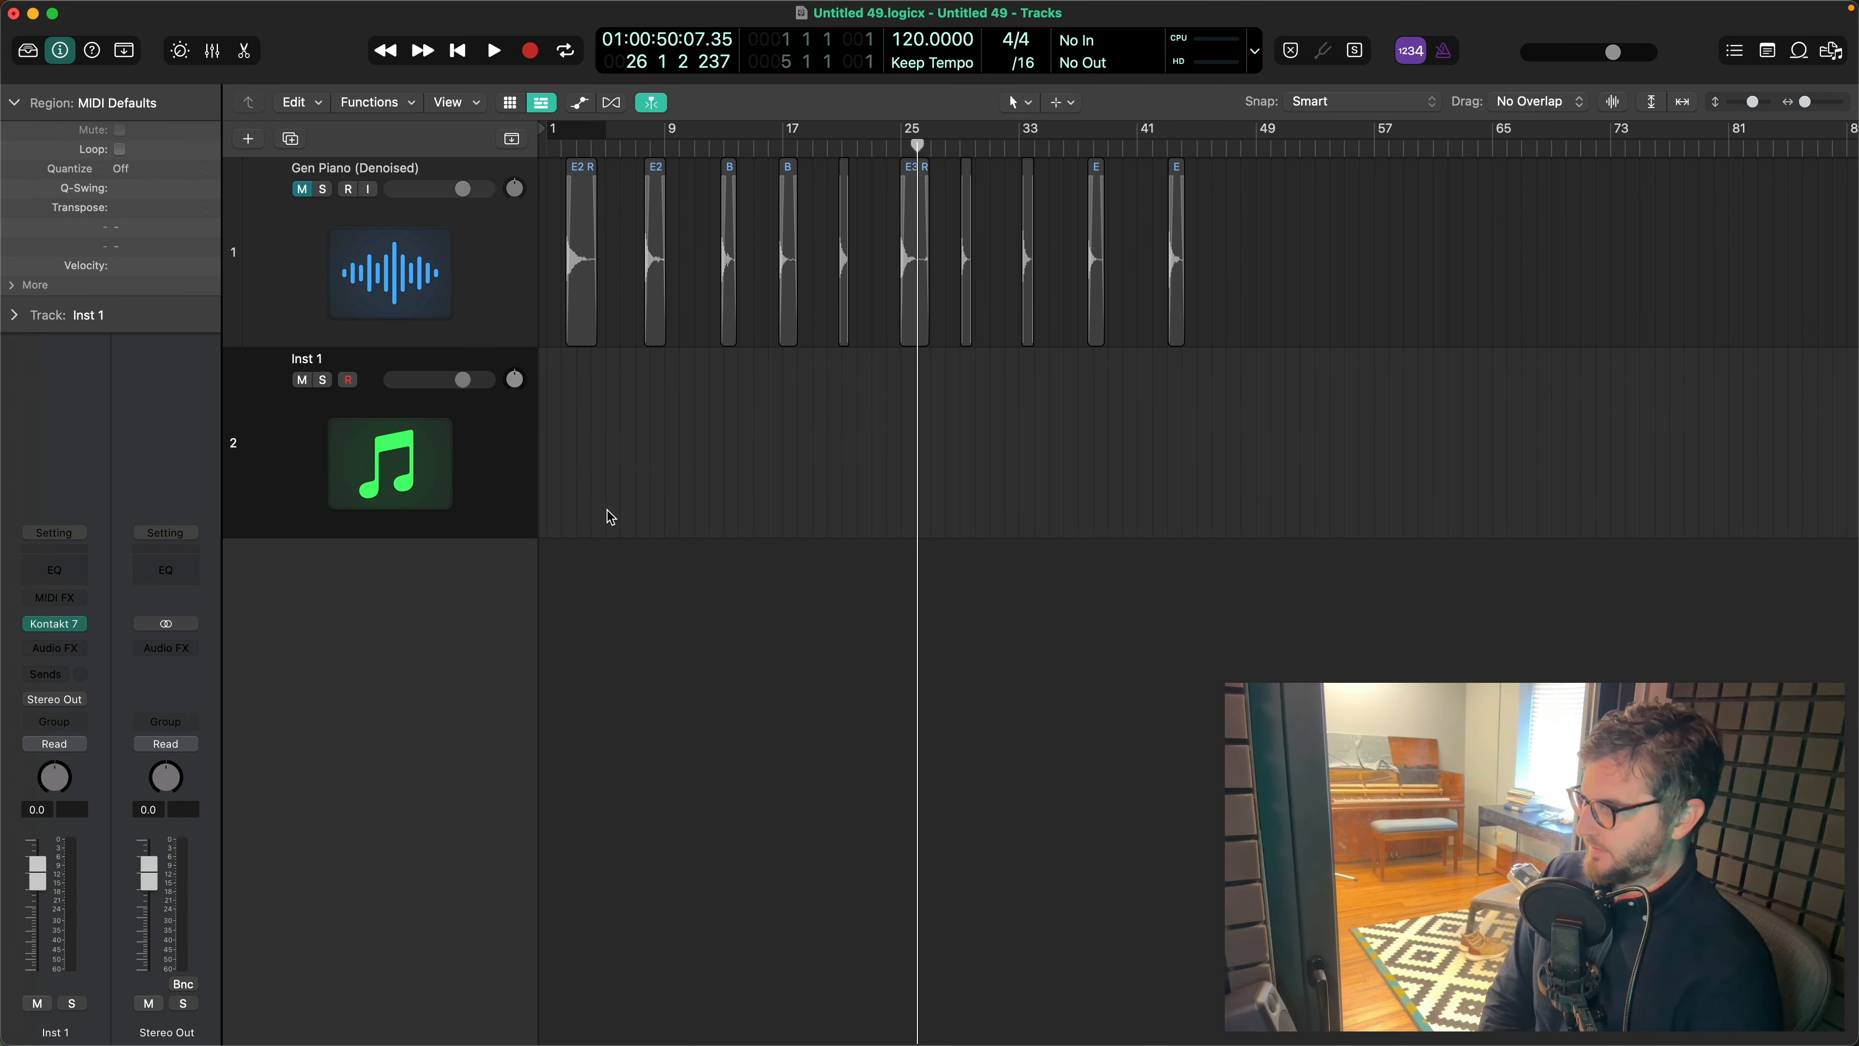
left_click_drag(1052, 249, 988, 166)
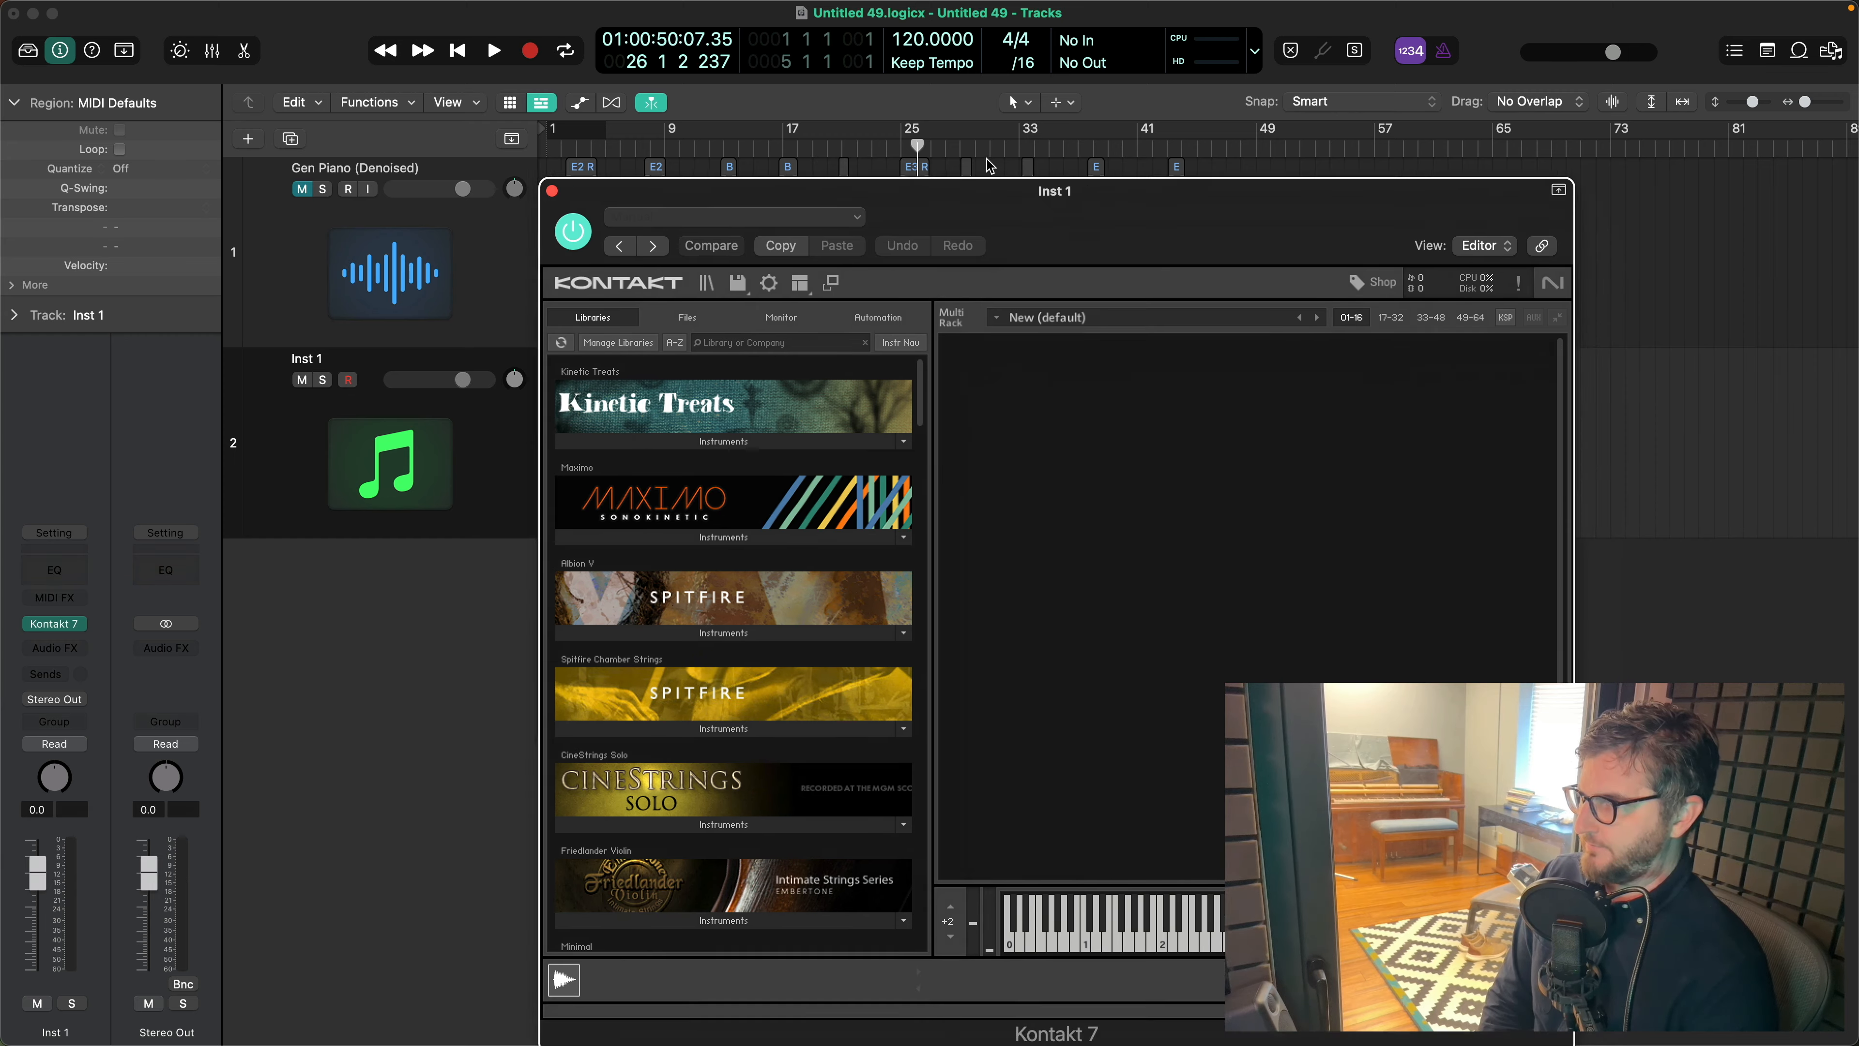
- Create a new empty instrument in the Kontakt rack and show its Mapping Editor
double_click(987, 317)
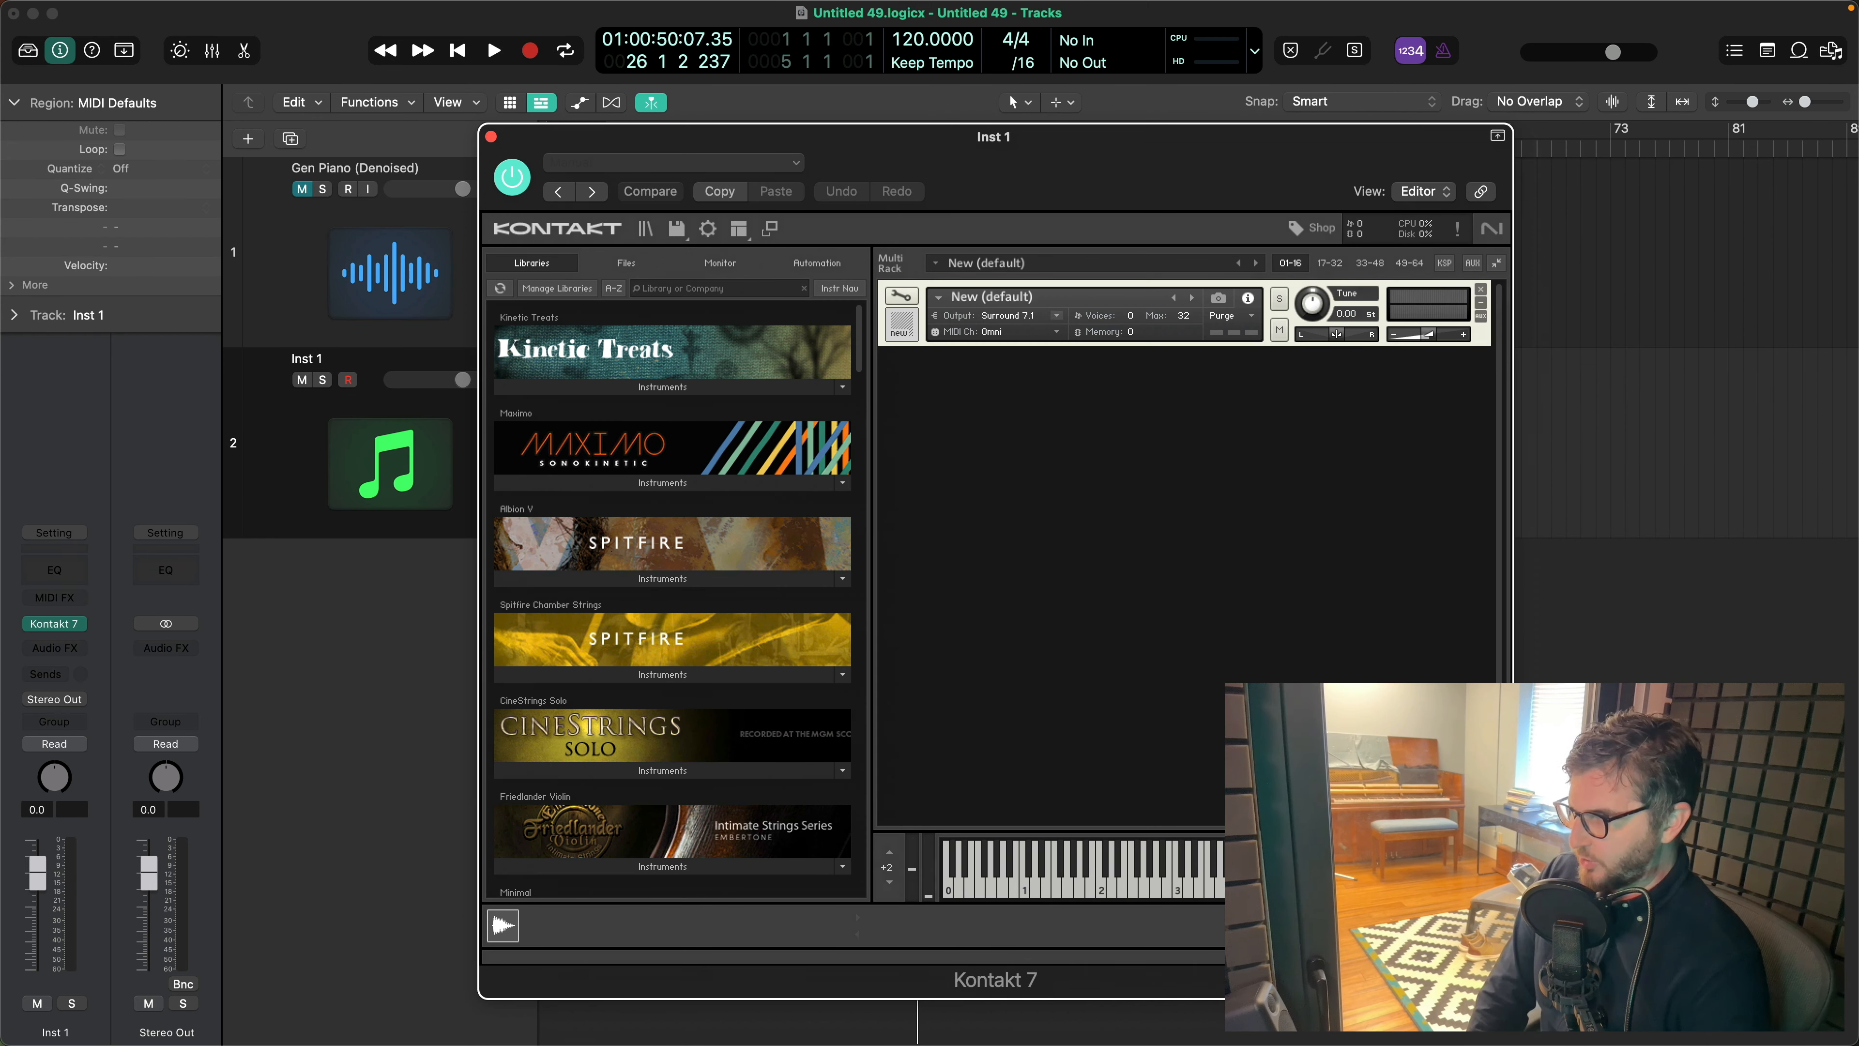
left_click(901, 295)
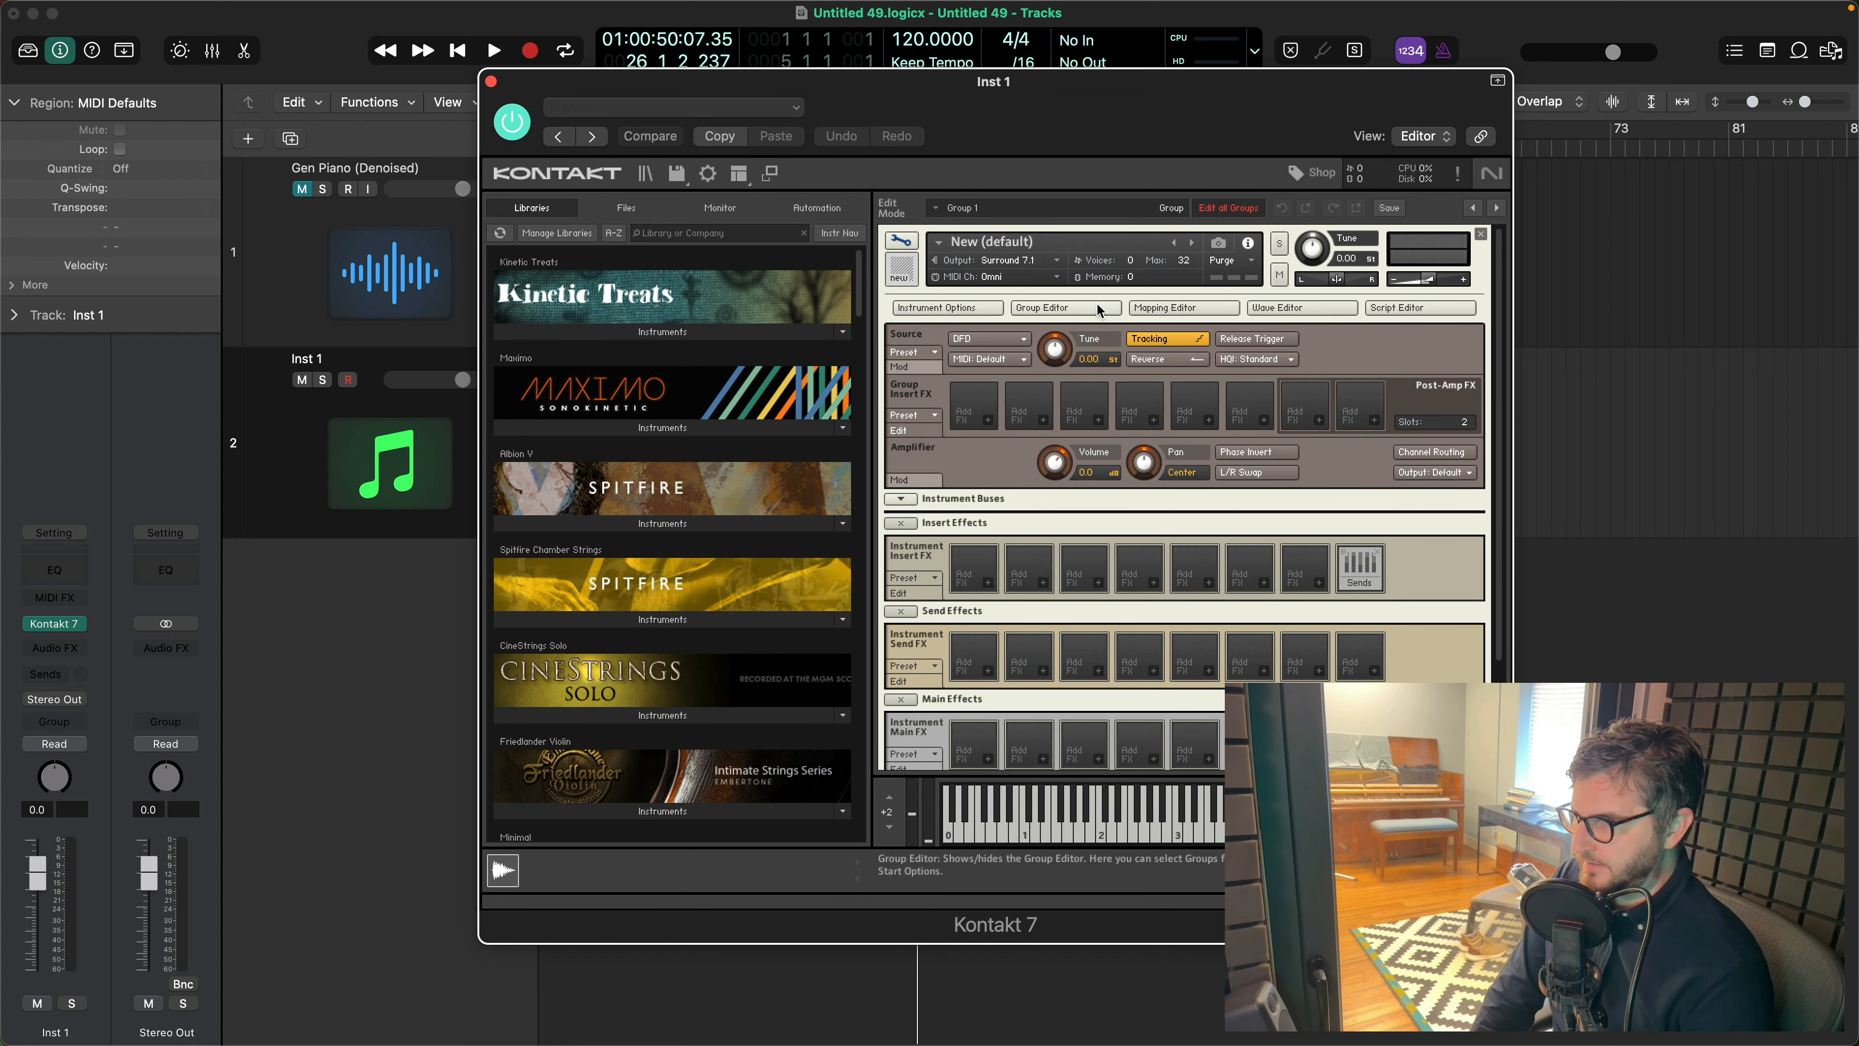
left_click(1160, 309)
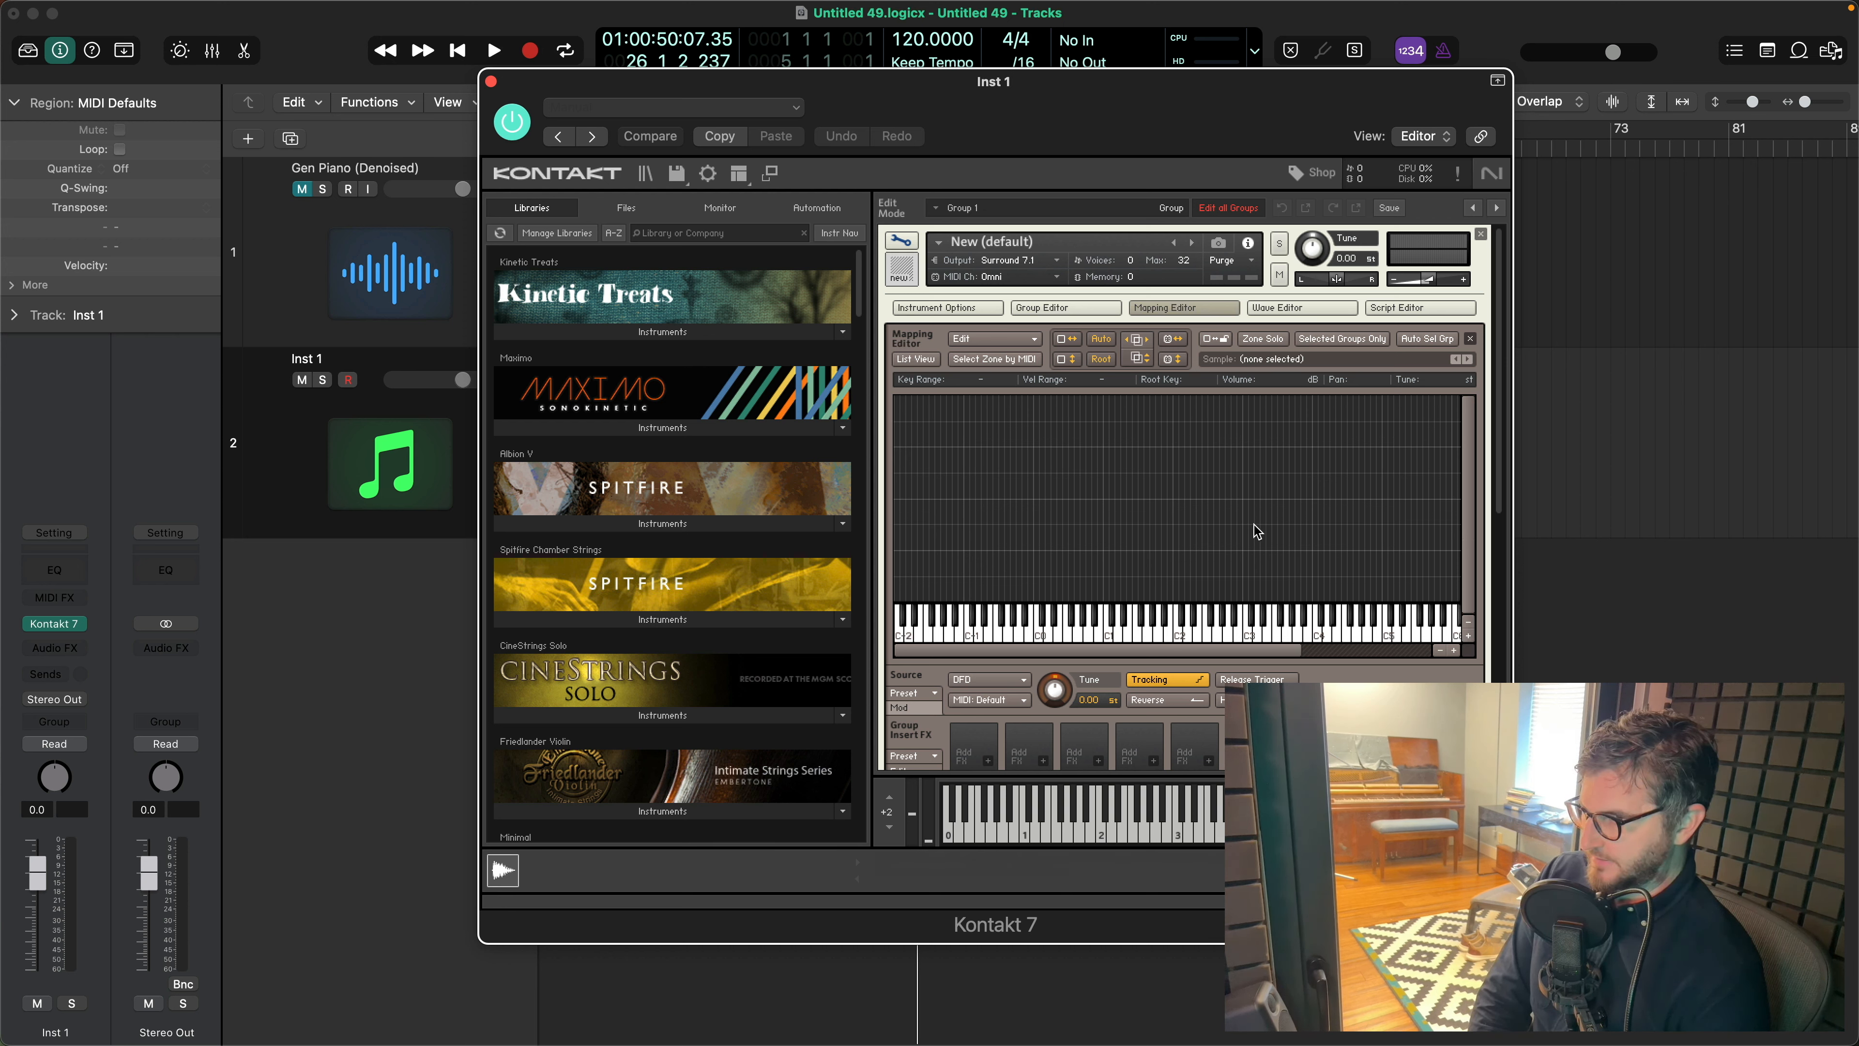
- Switch to Finder, show the contents of the Cut Samples folder and widen the window
key("super+Tab")
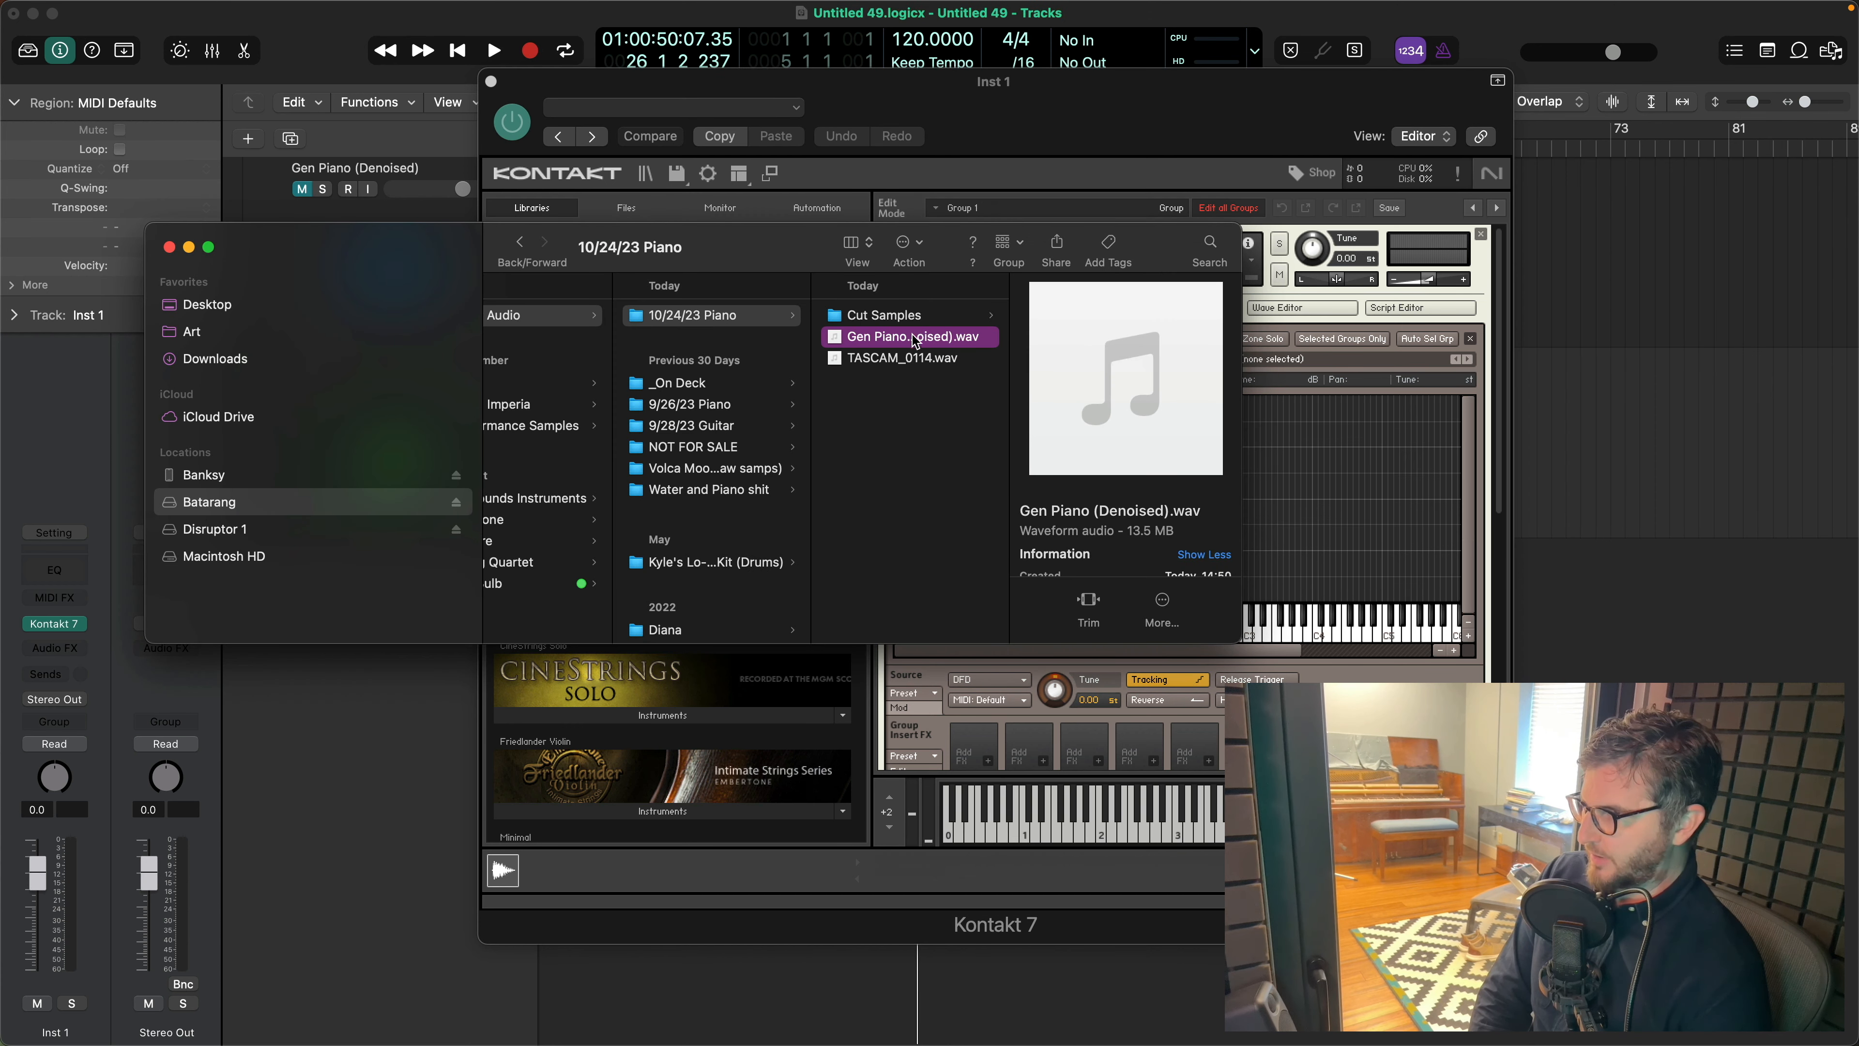
left_click(887, 315)
left_click_drag(765, 254, 568, 237)
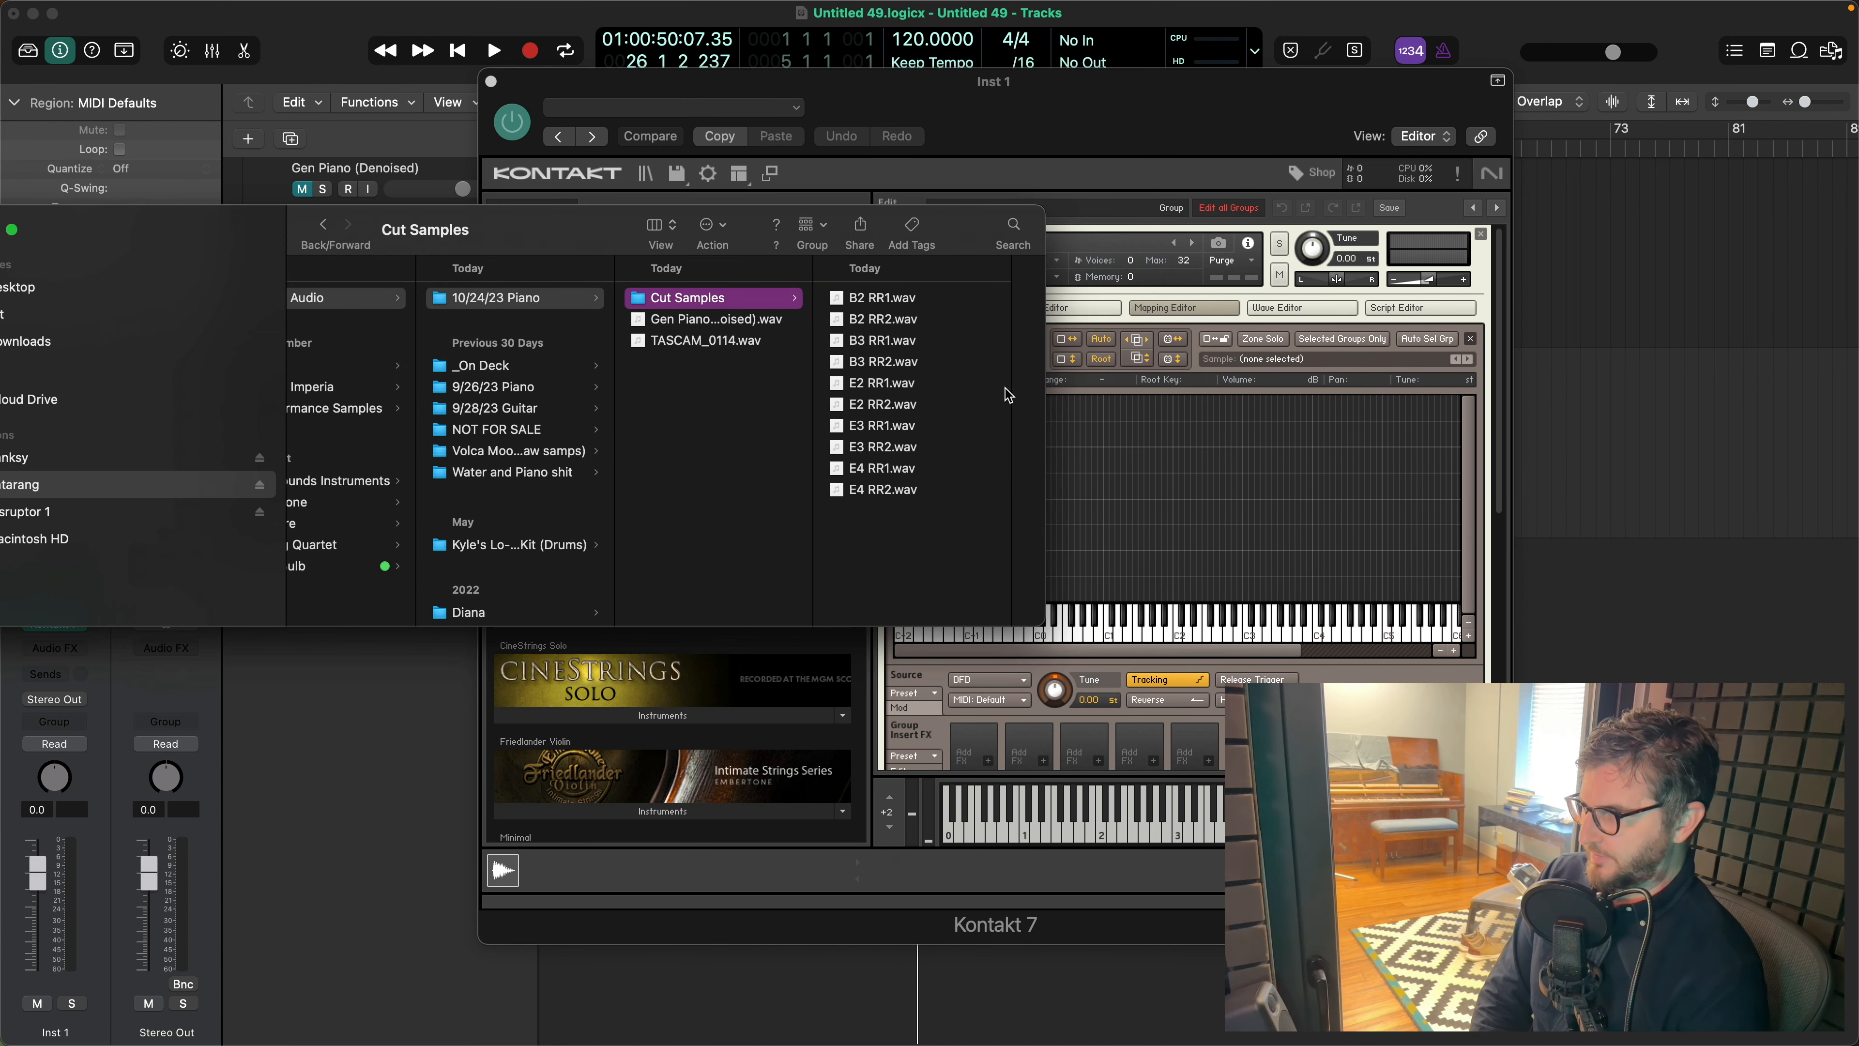
left_click_drag(1010, 393, 1237, 393)
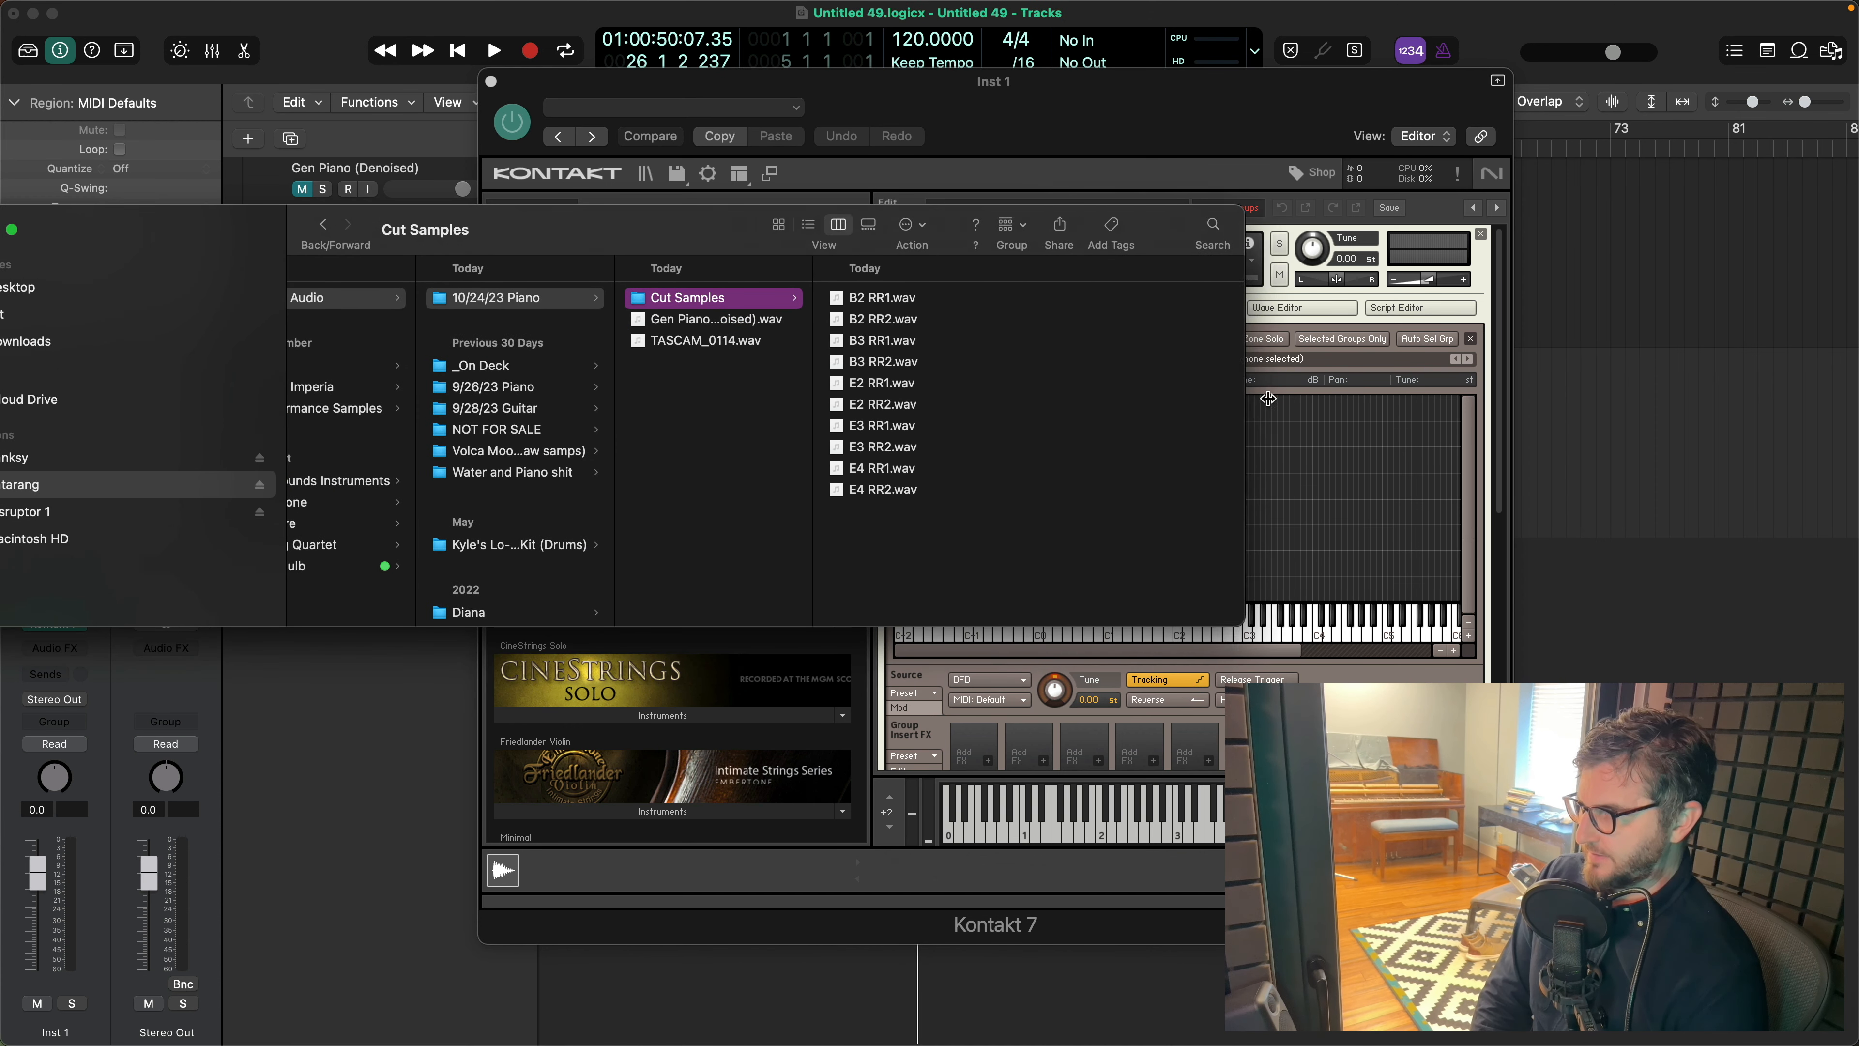
- Add the B2, B3, E2, E3 and E4 RR1 WAVE files to the instrument's Mapping Editor as zones
left_click(900, 298)
left_click(676, 342, "super")
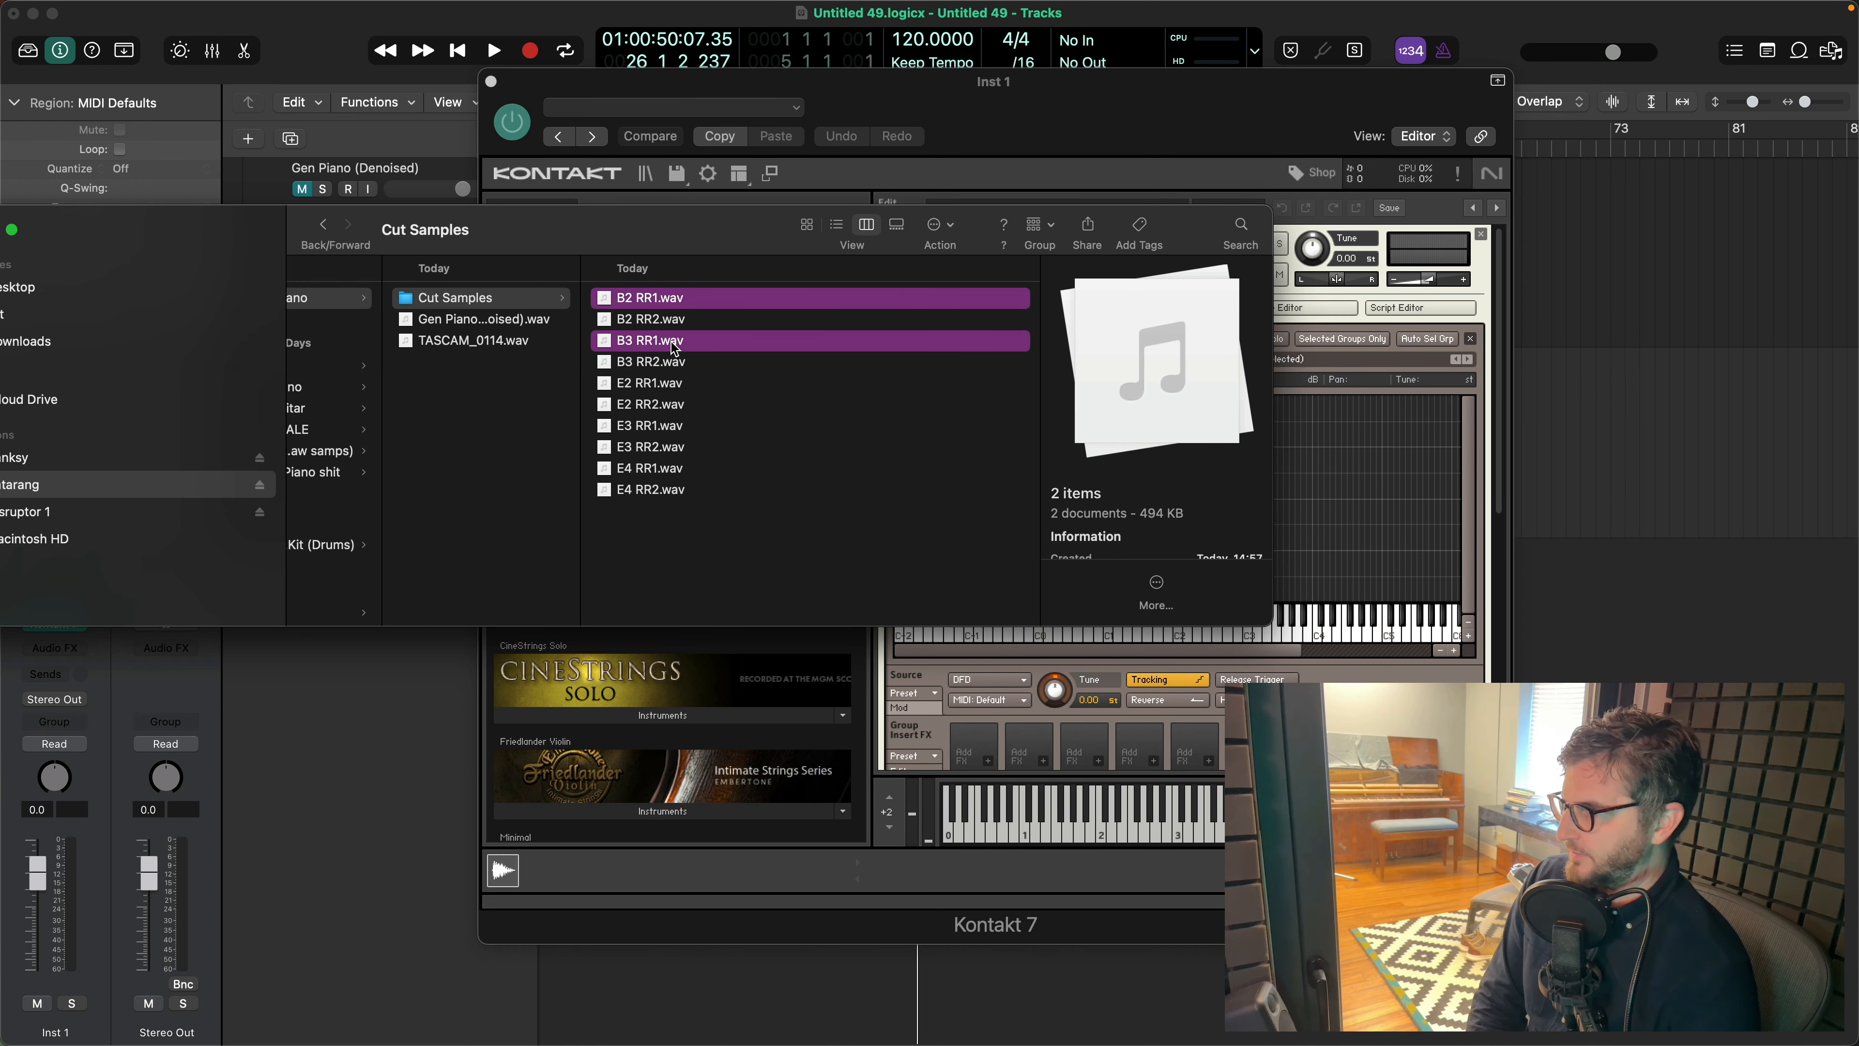
left_click(666, 384, "super")
left_click(668, 426, "super")
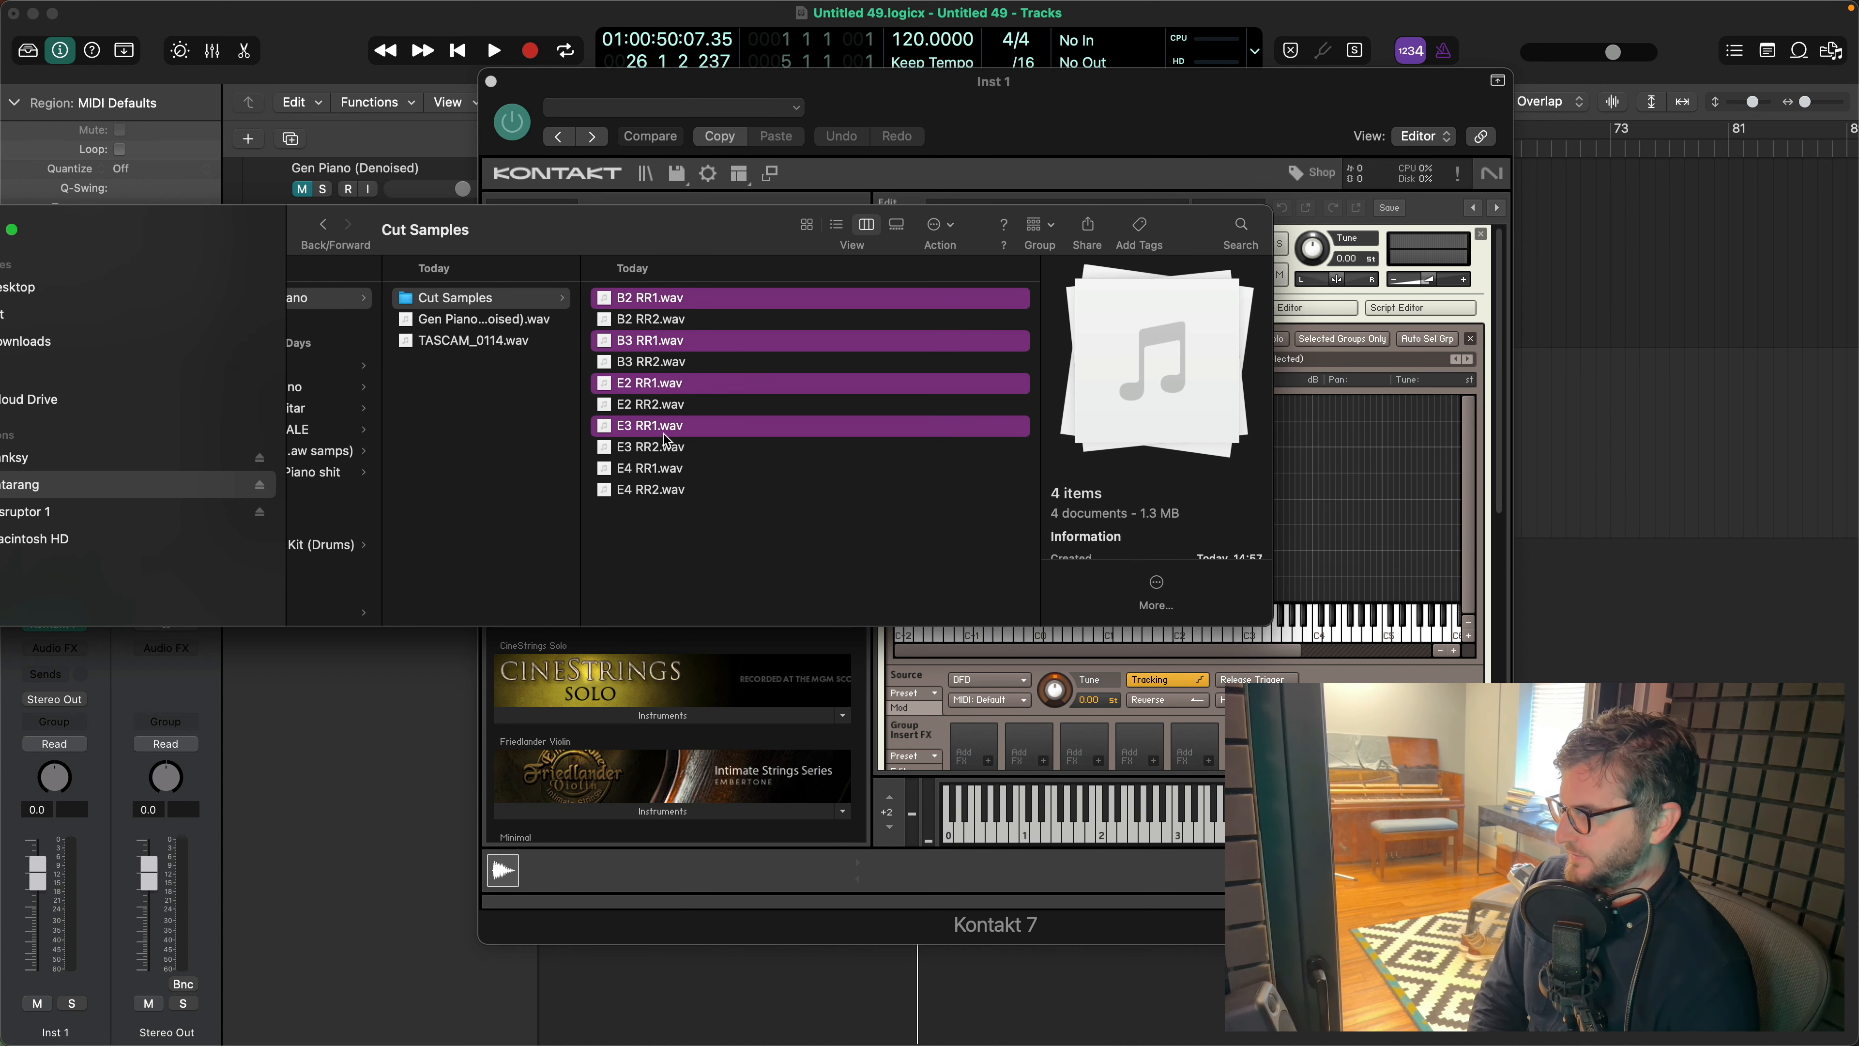
left_click(662, 470, "super")
left_click_drag(674, 241, 414, 235)
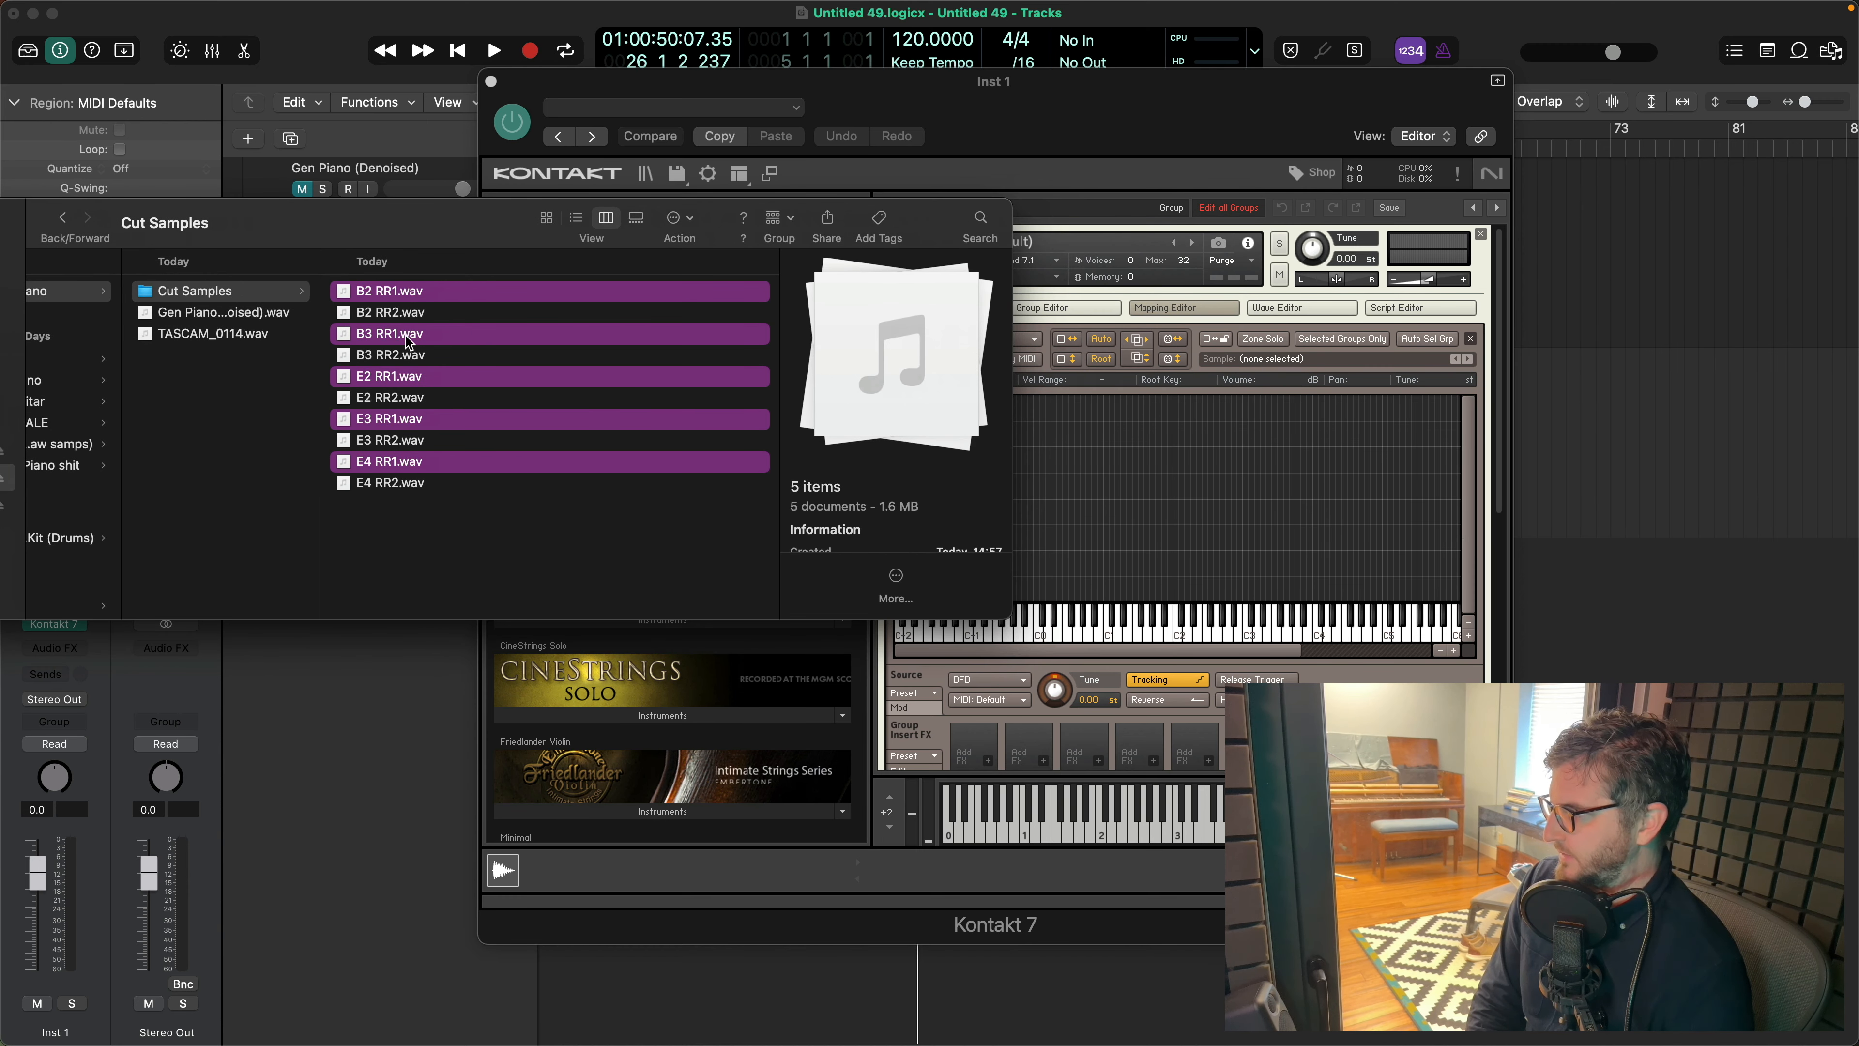
left_click_drag(413, 340, 1135, 590)
left_click(1255, 513)
left_click(1153, 501)
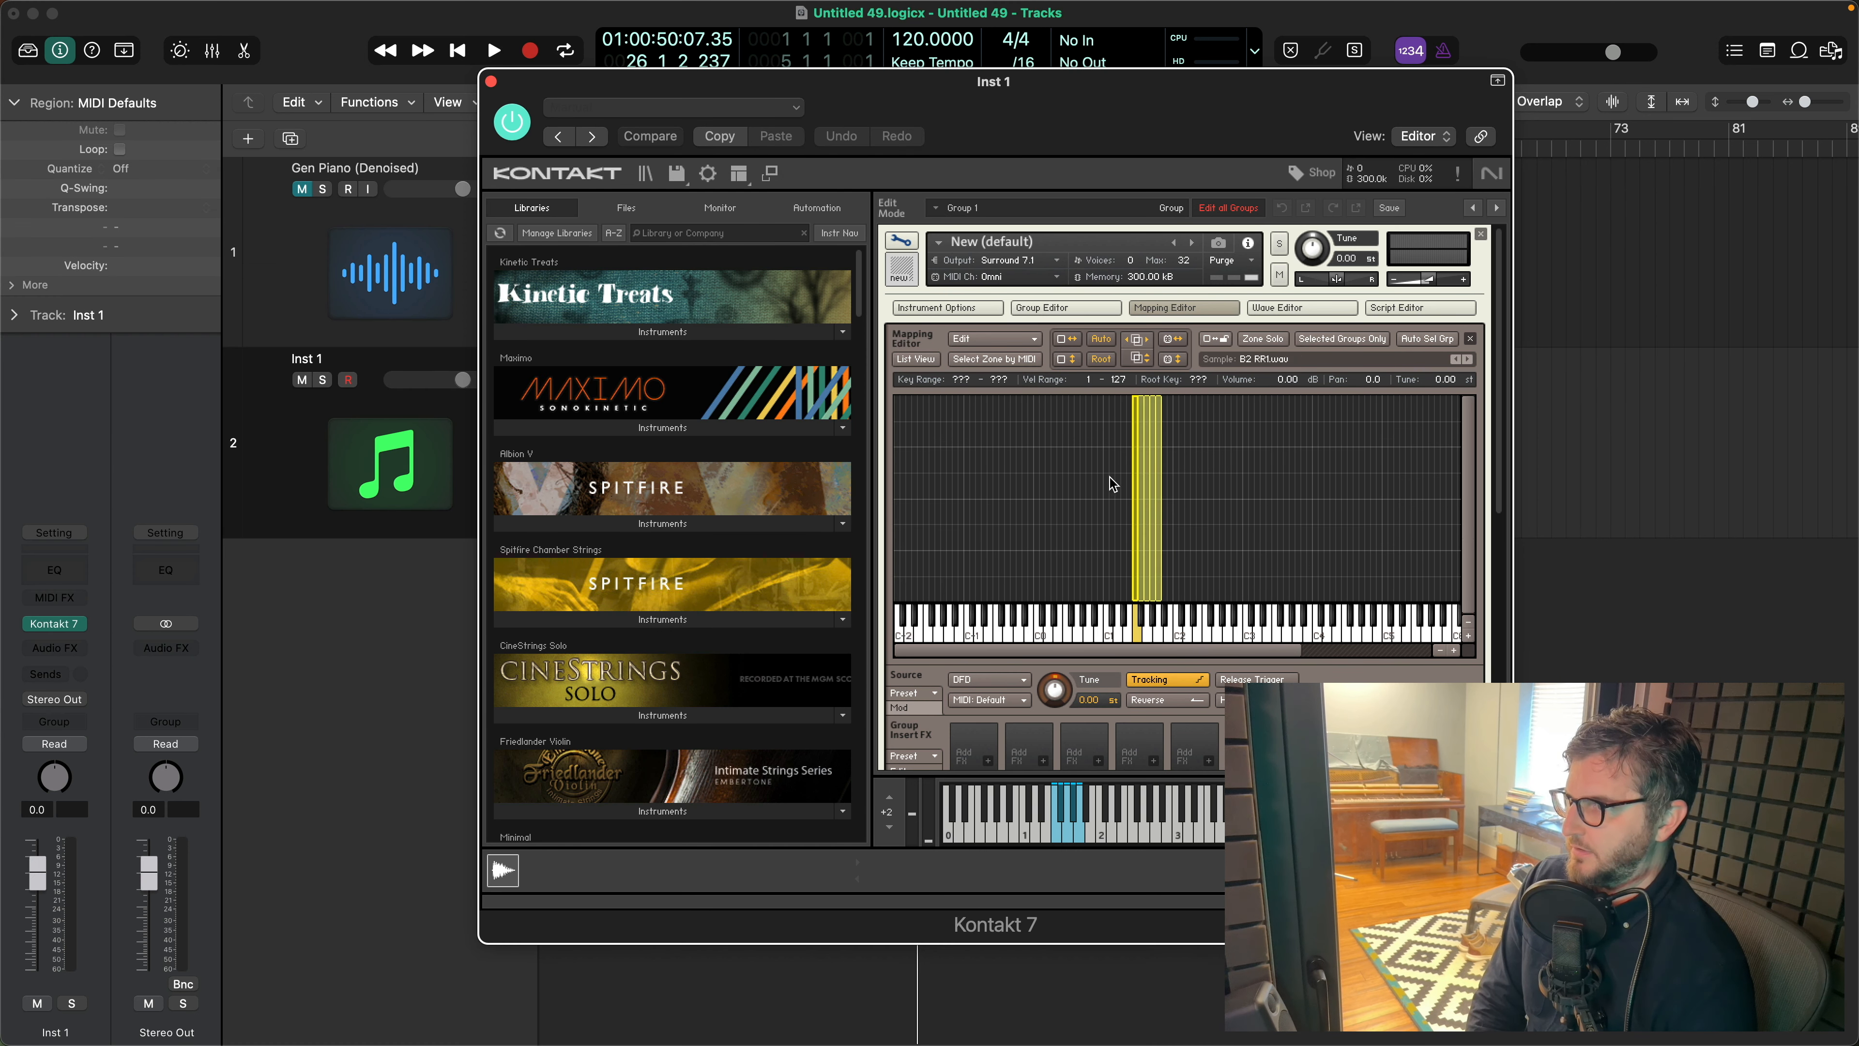
- Auto-map the zones from their file names, setting the note-name token to single key and ignoring the RR1 token
left_click(1025, 340)
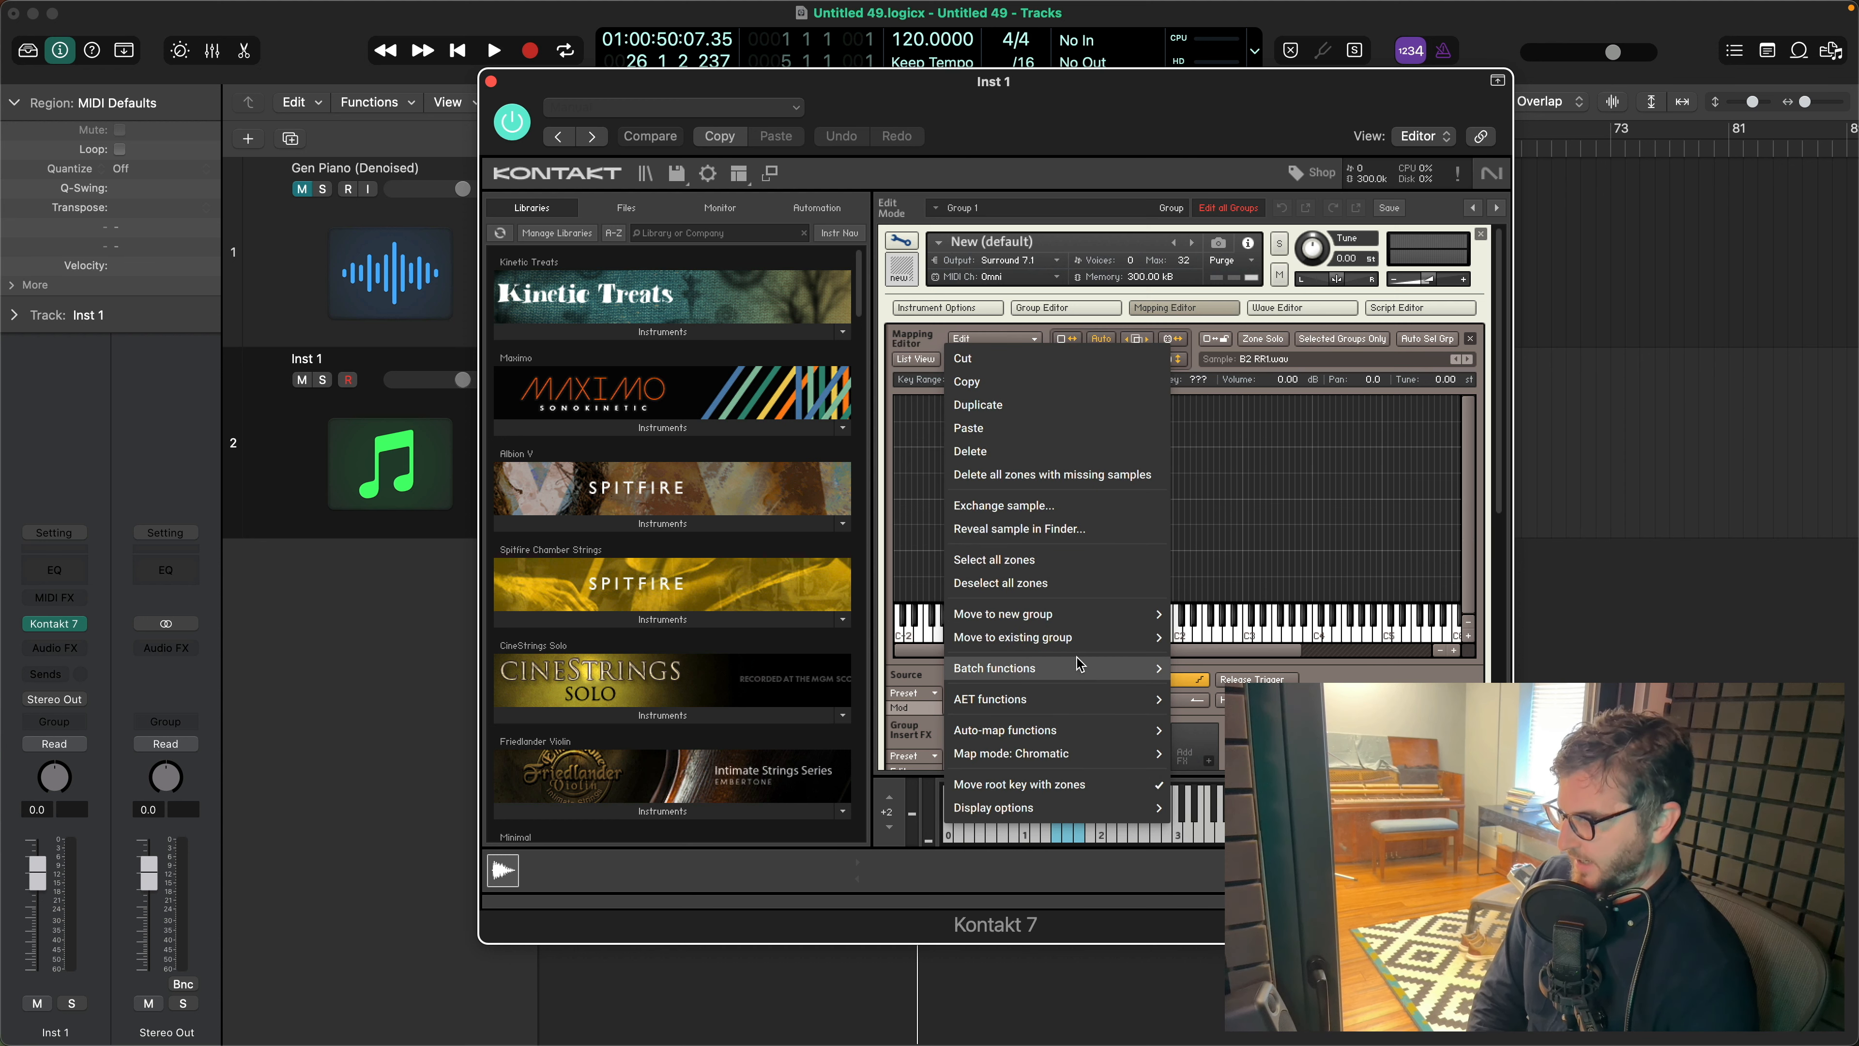
mouse_move(1078, 665)
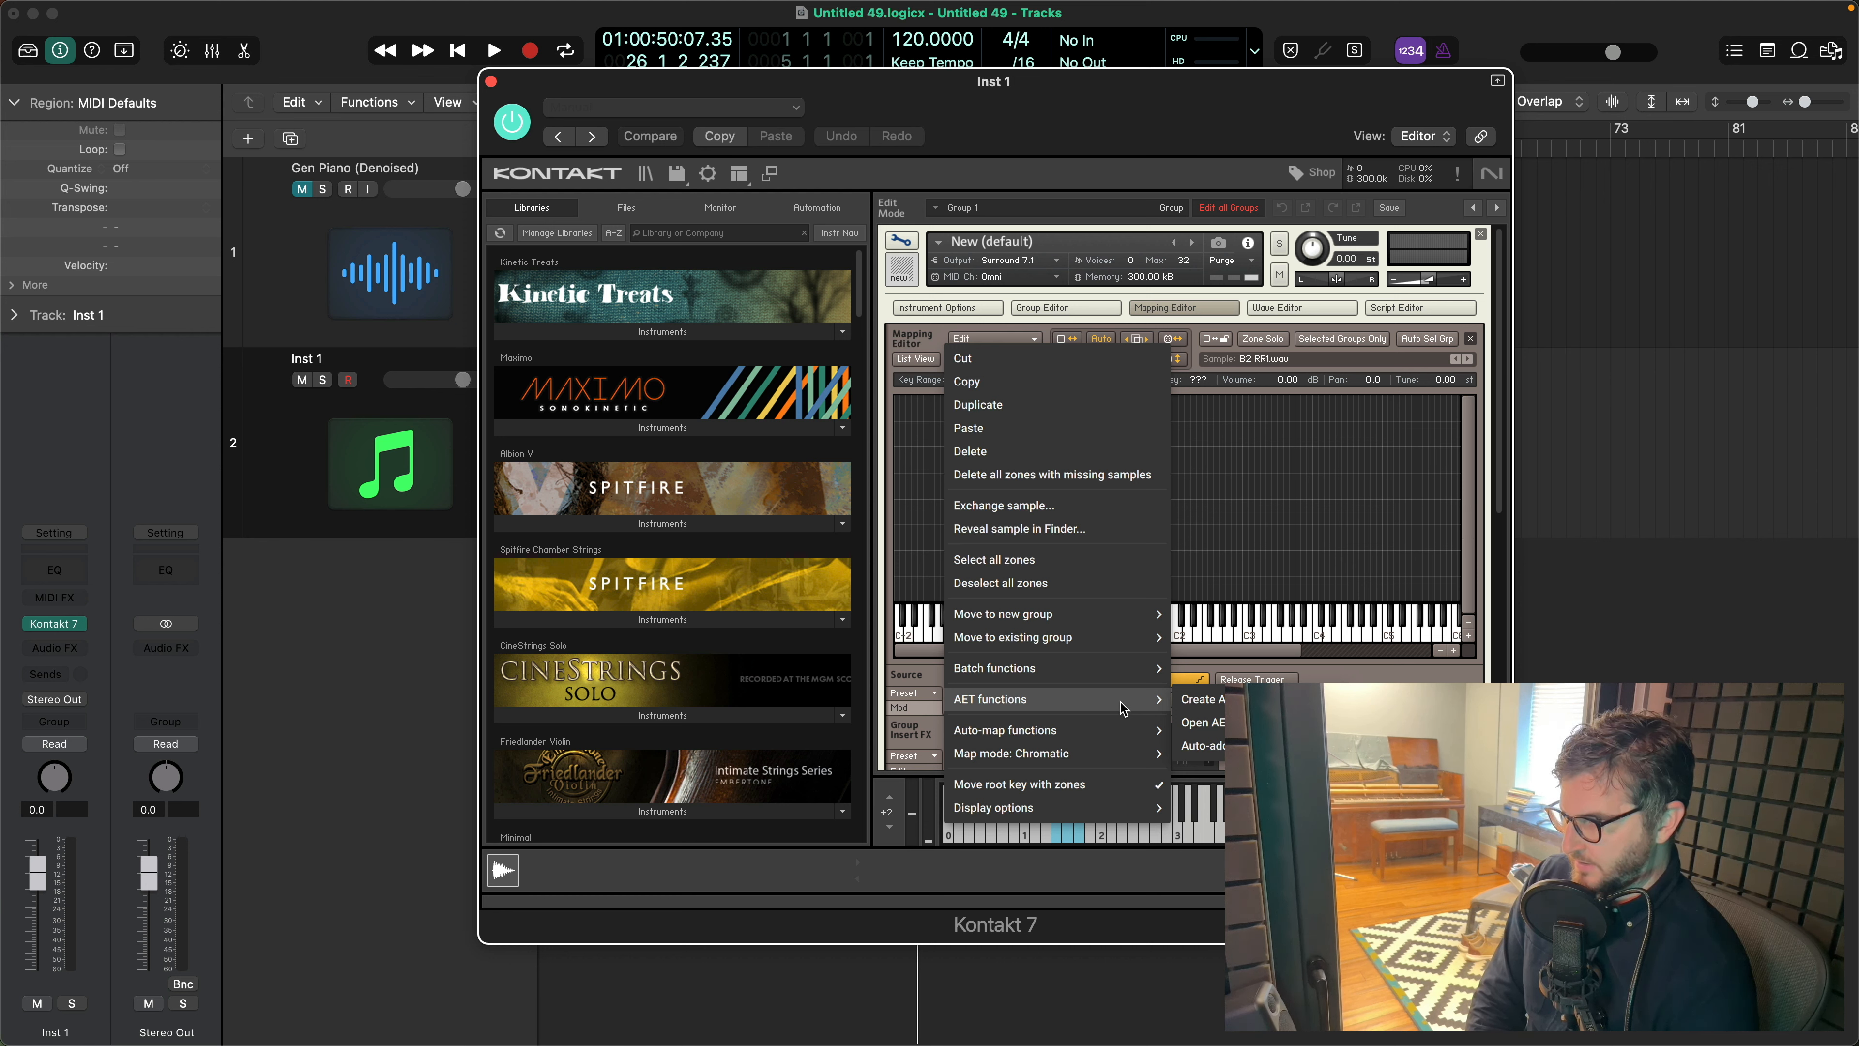
mouse_move(1127, 730)
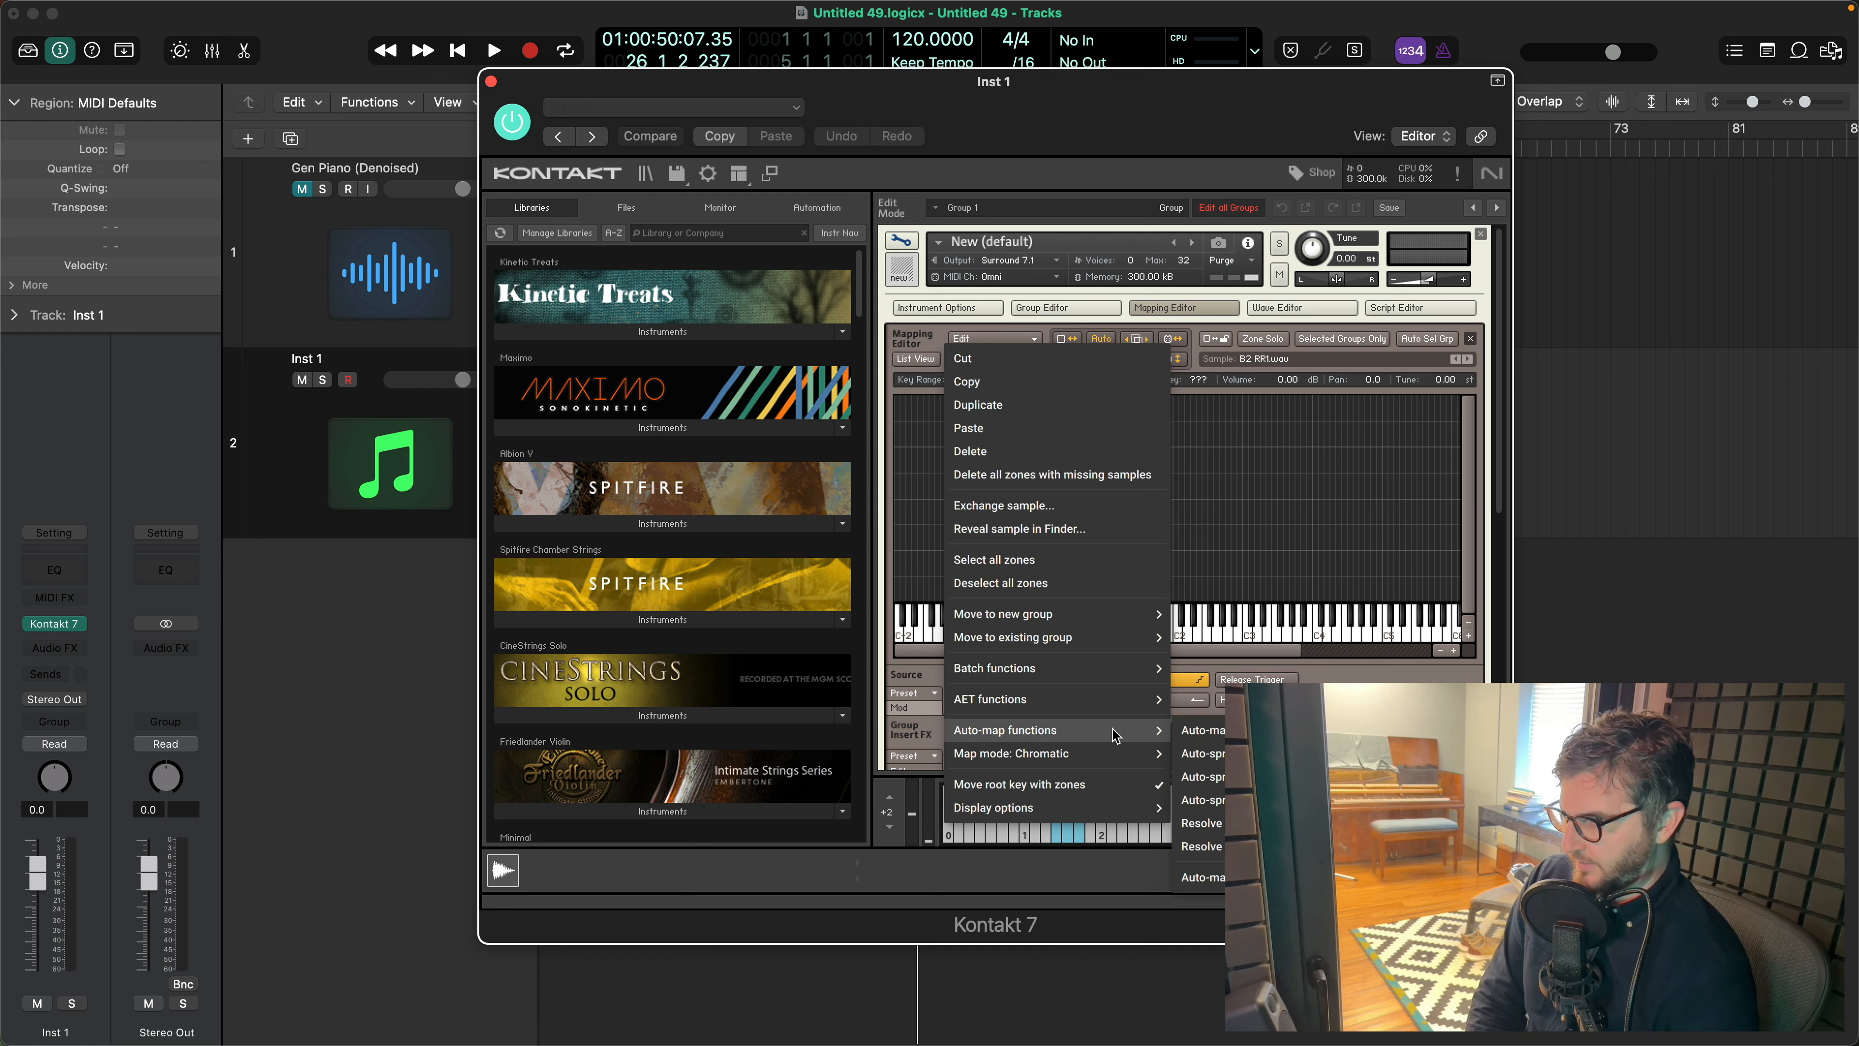
left_click(1218, 885)
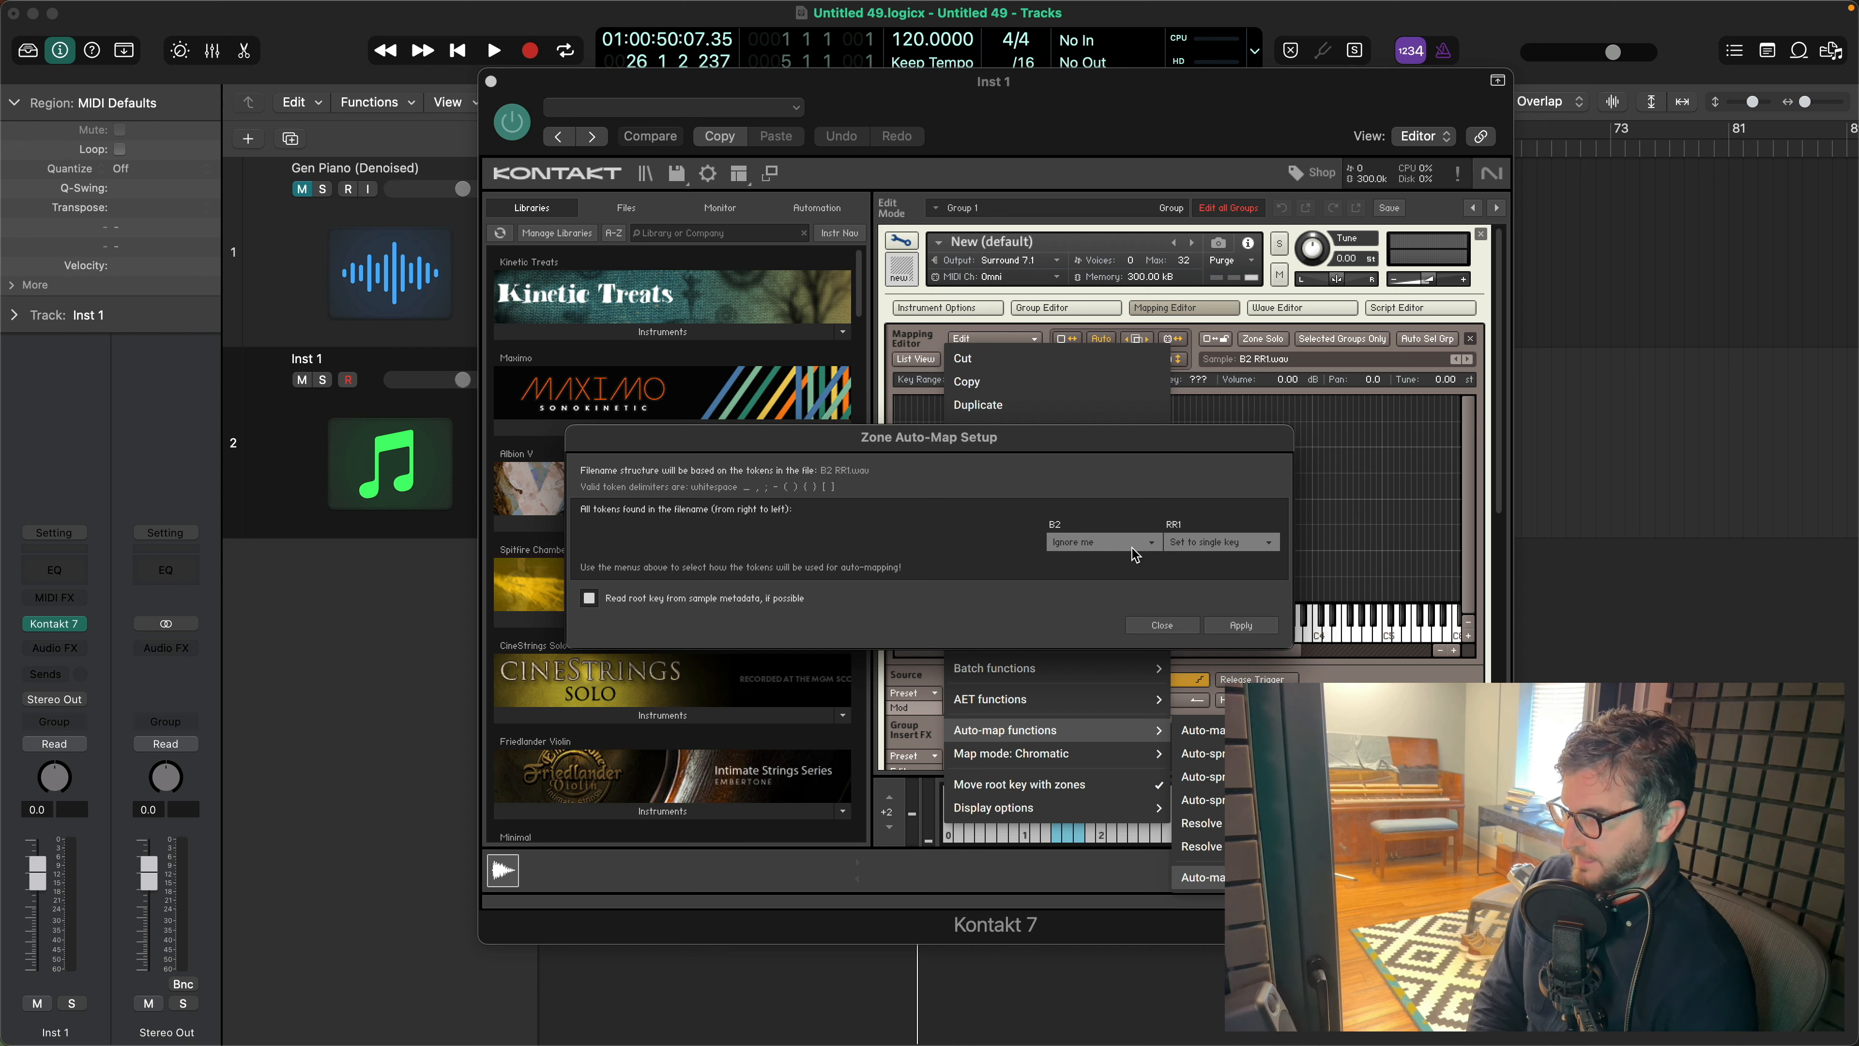
left_click(1265, 544)
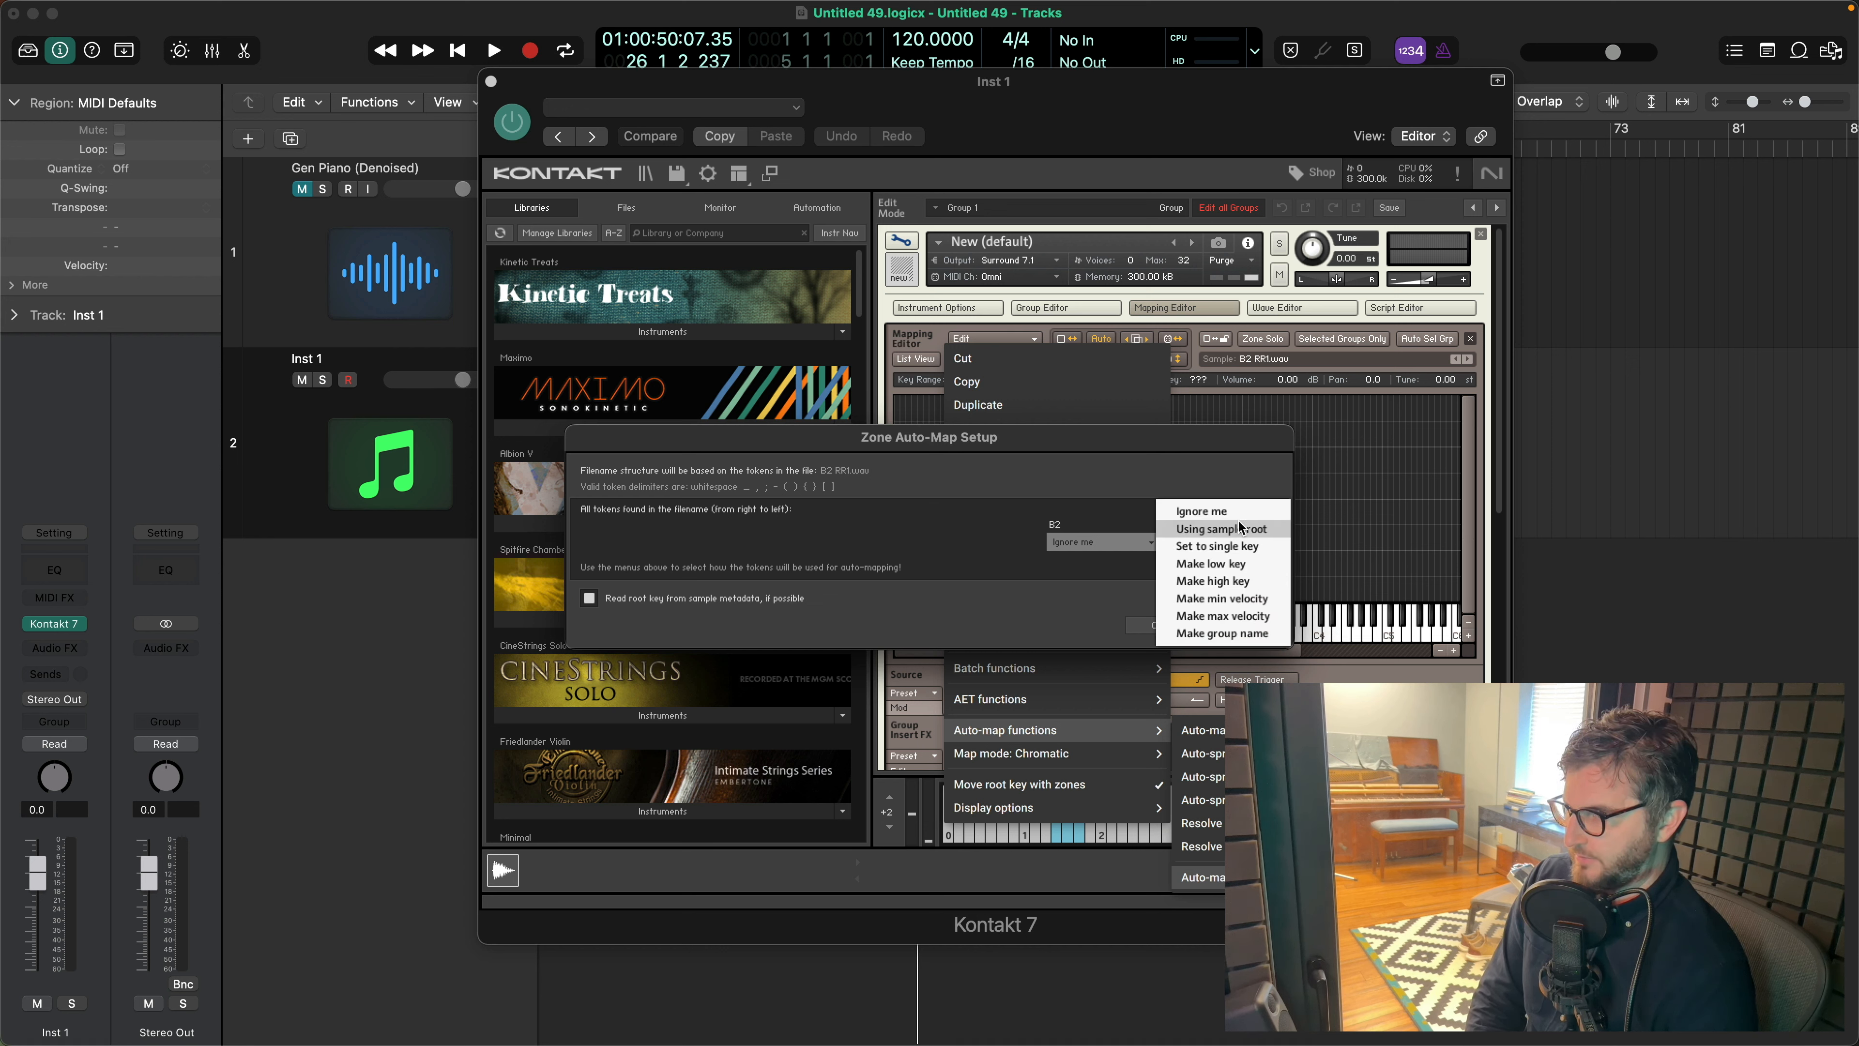
left_click(1243, 512)
left_click(1138, 546)
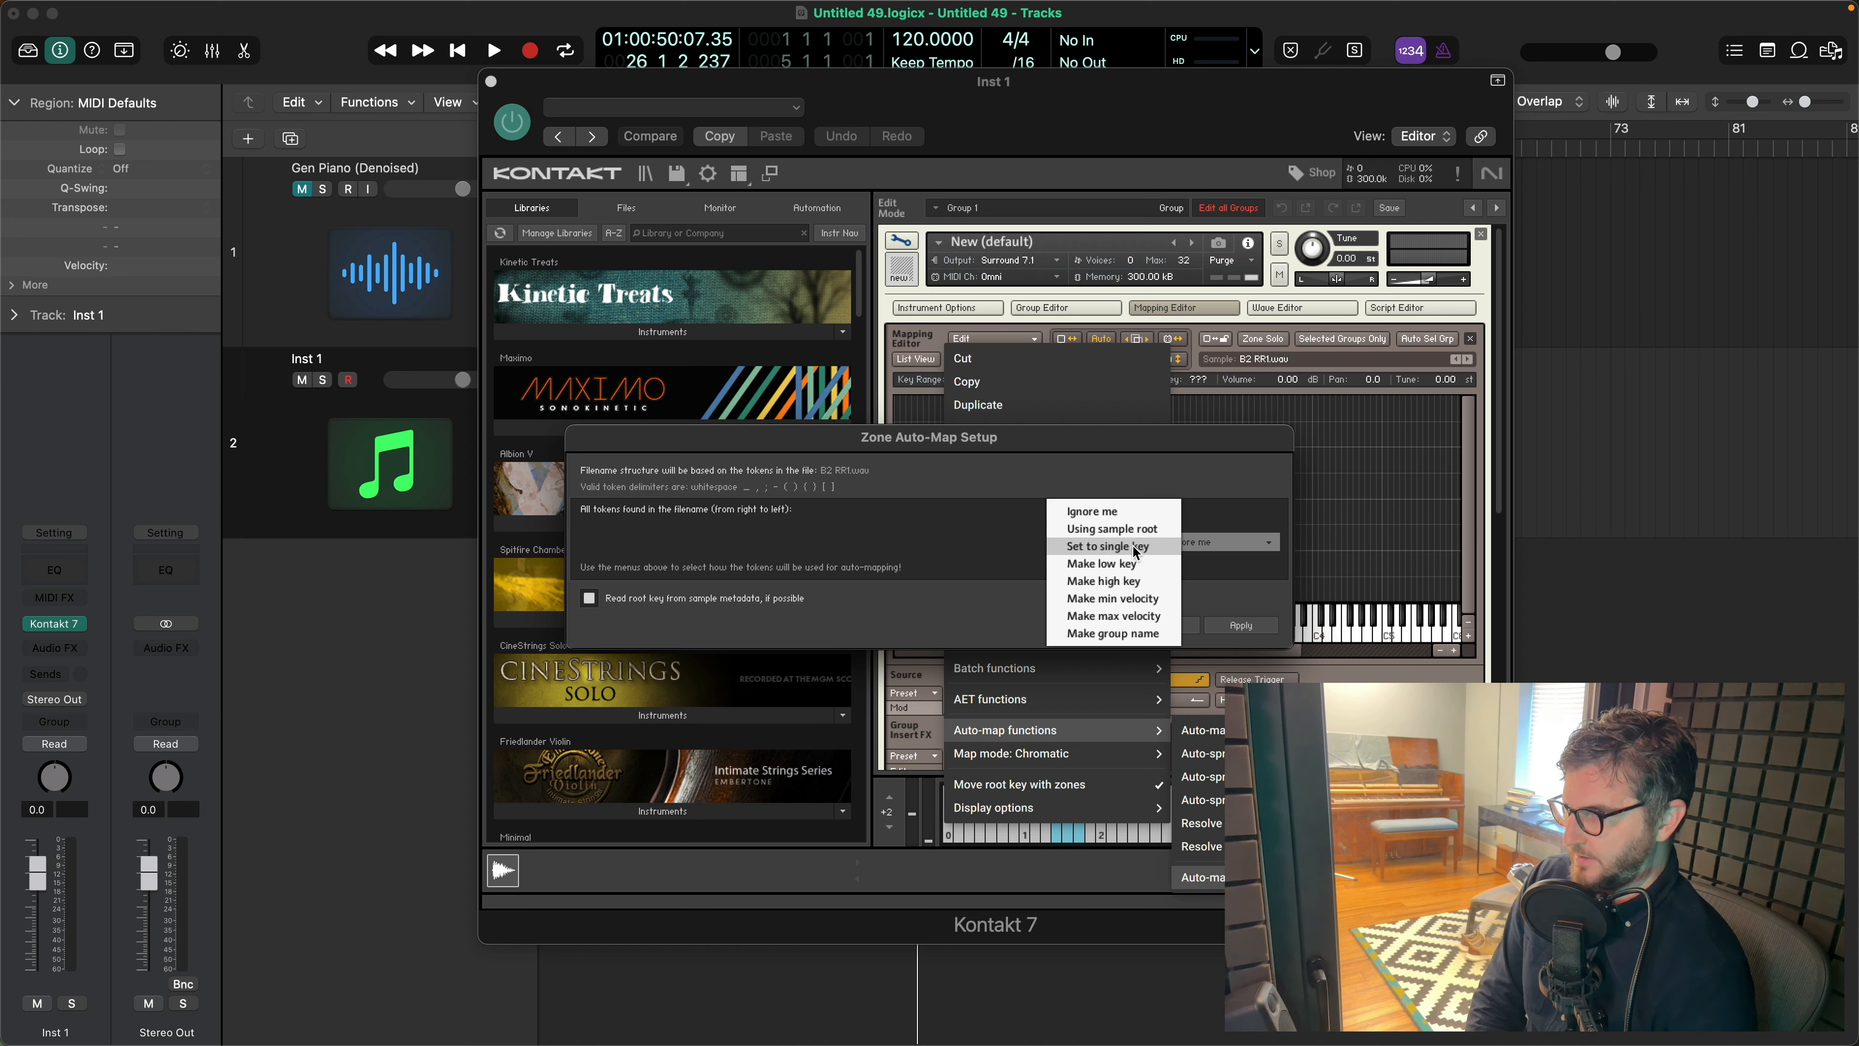
left_click(1133, 550)
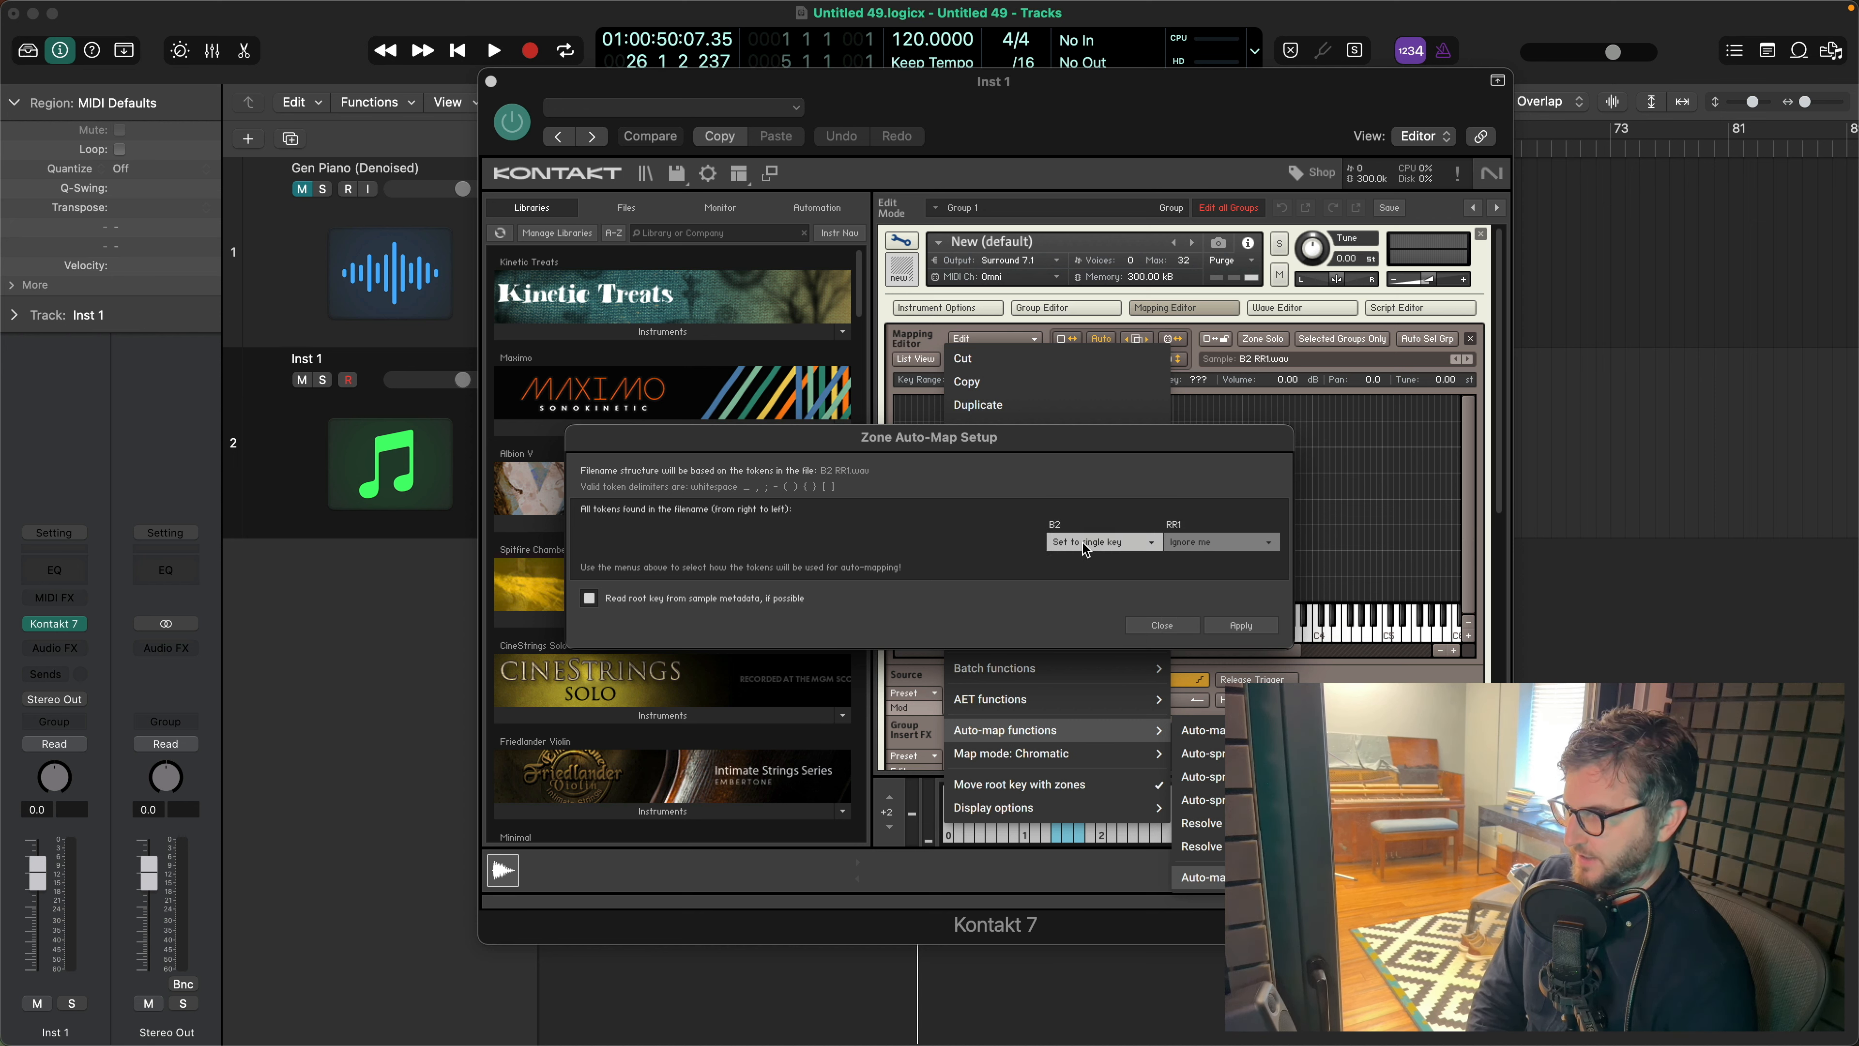
left_click(1236, 625)
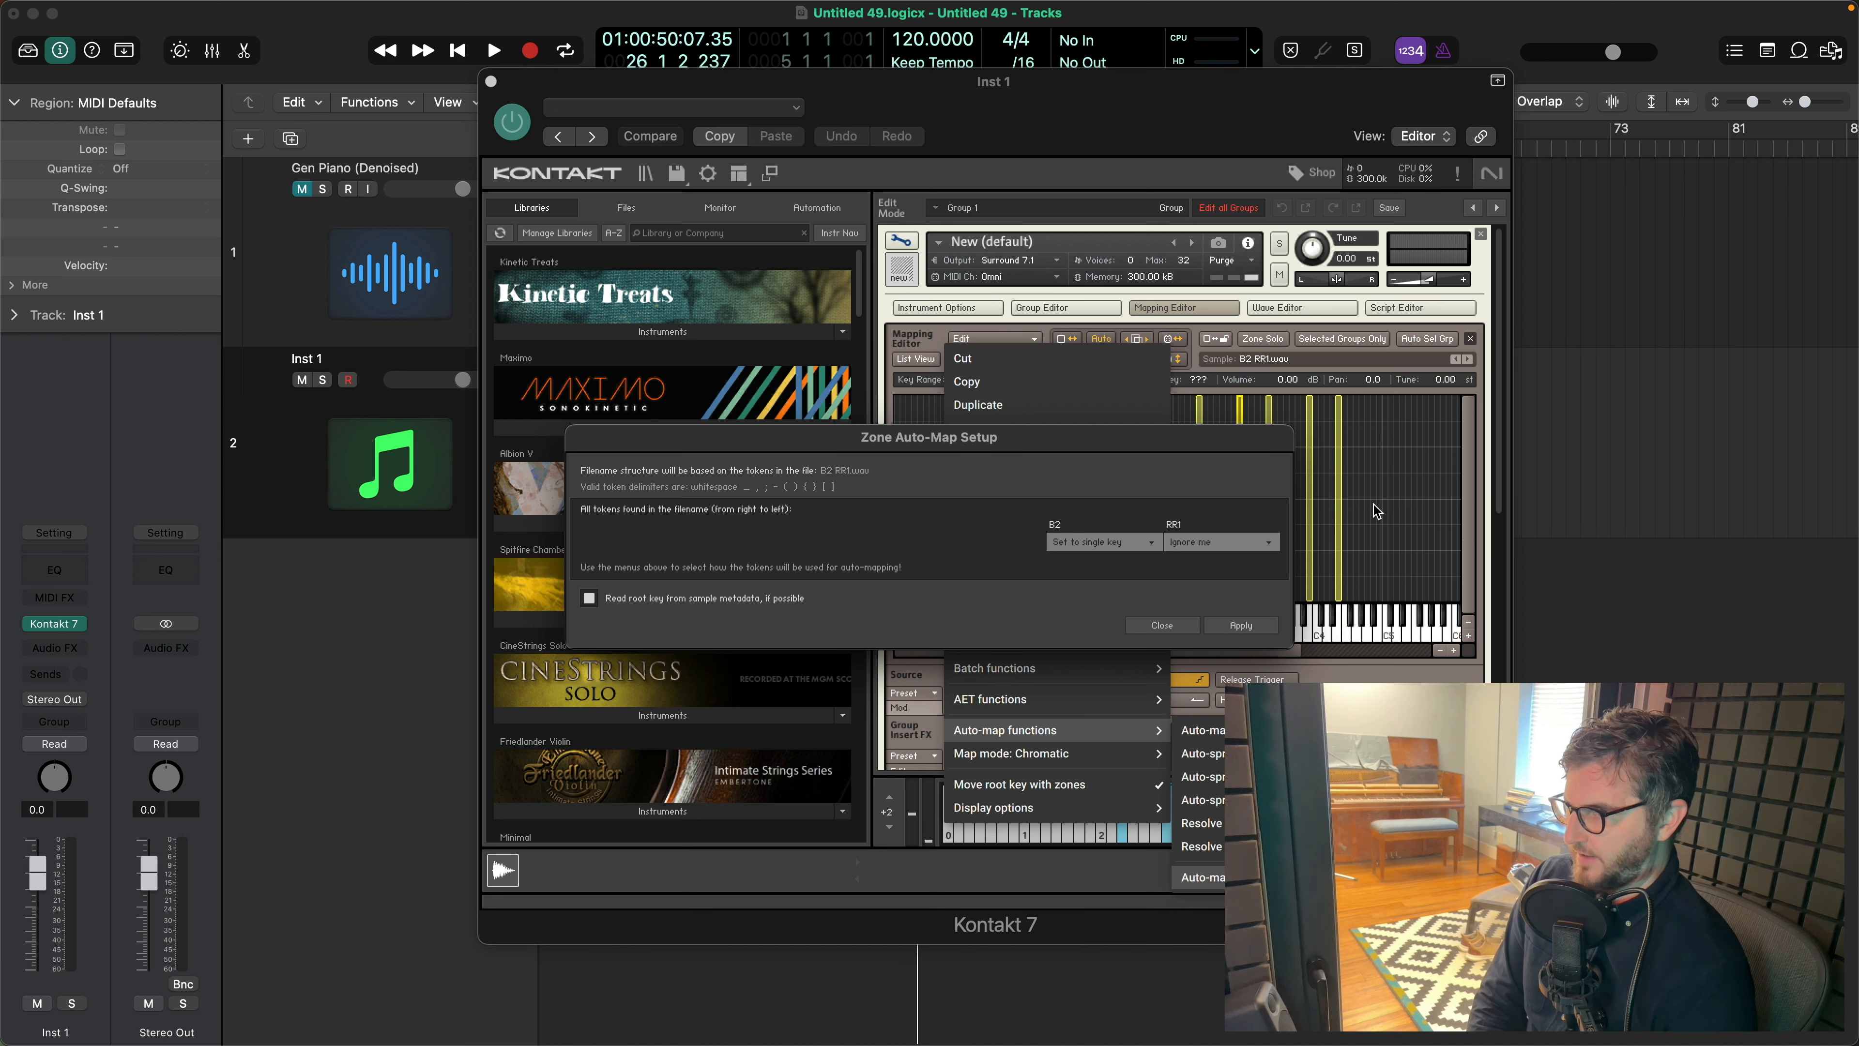
left_click(1151, 624)
left_click(1109, 570)
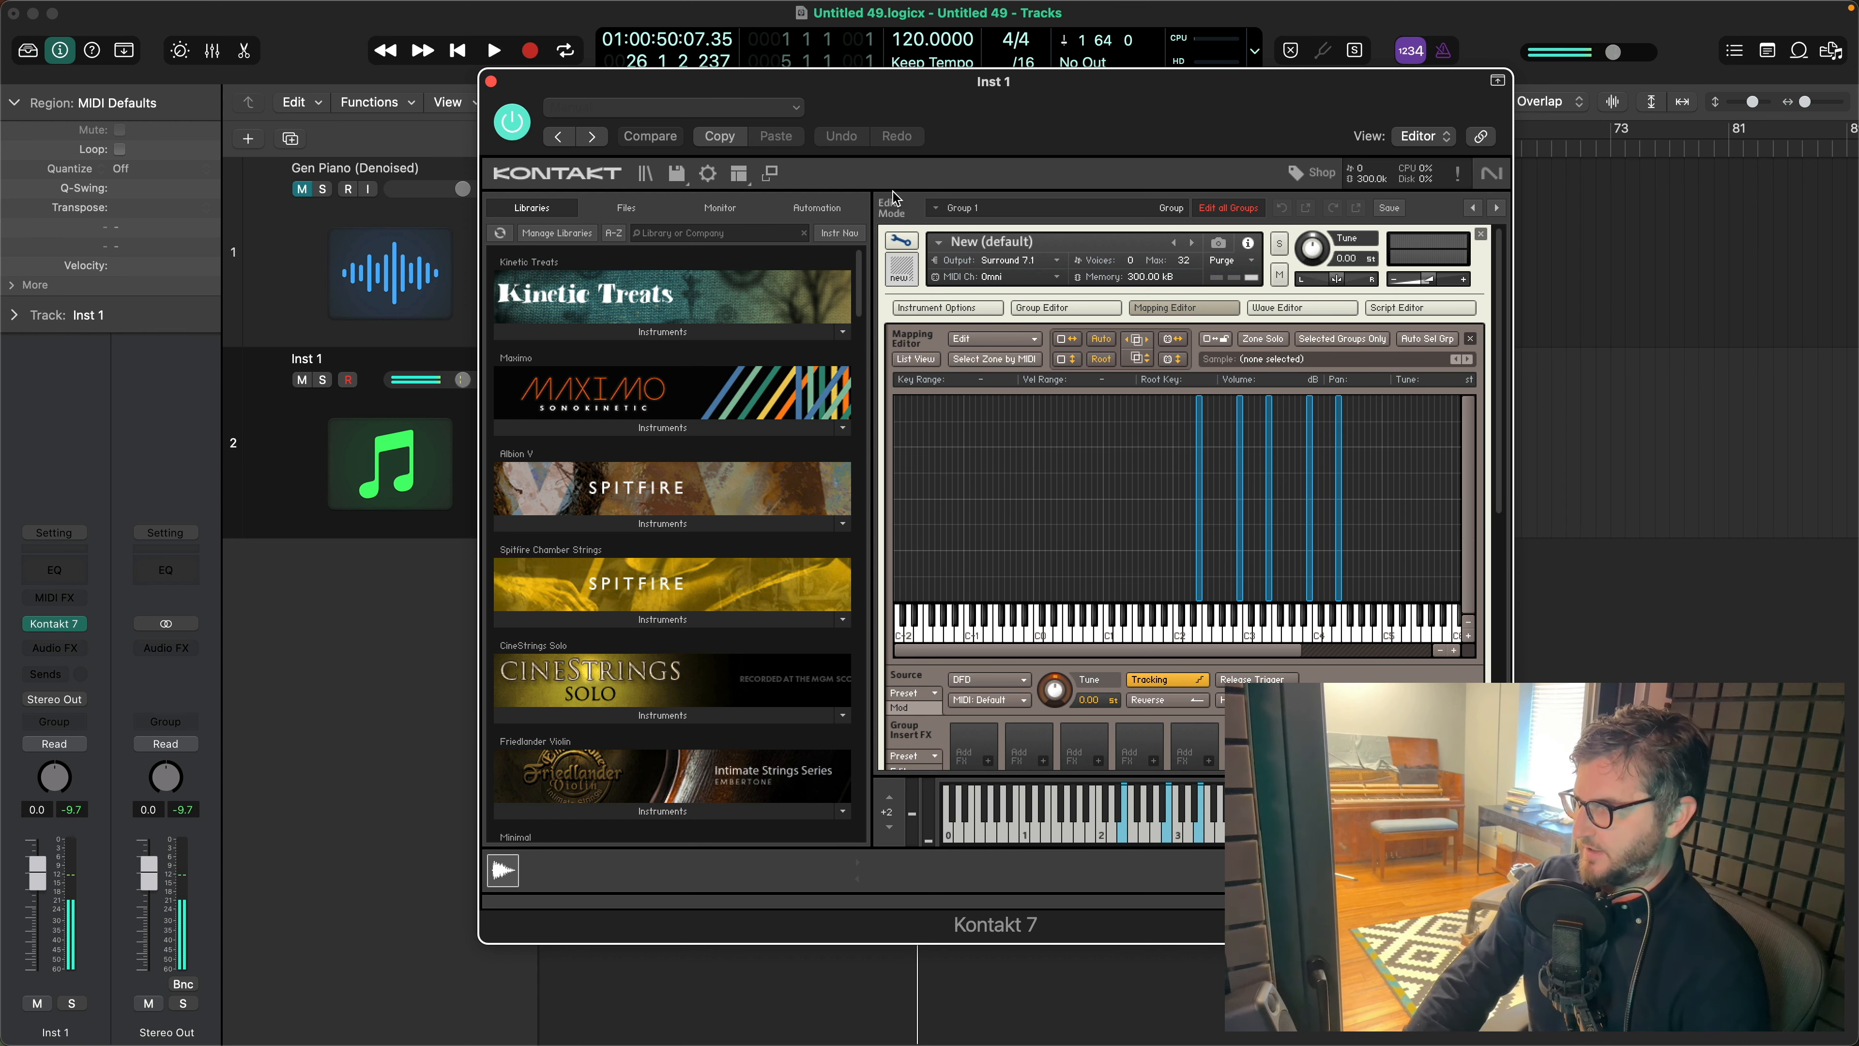
- Show the Group Editor and rename Group 1 as RR1
left_click(1073, 315)
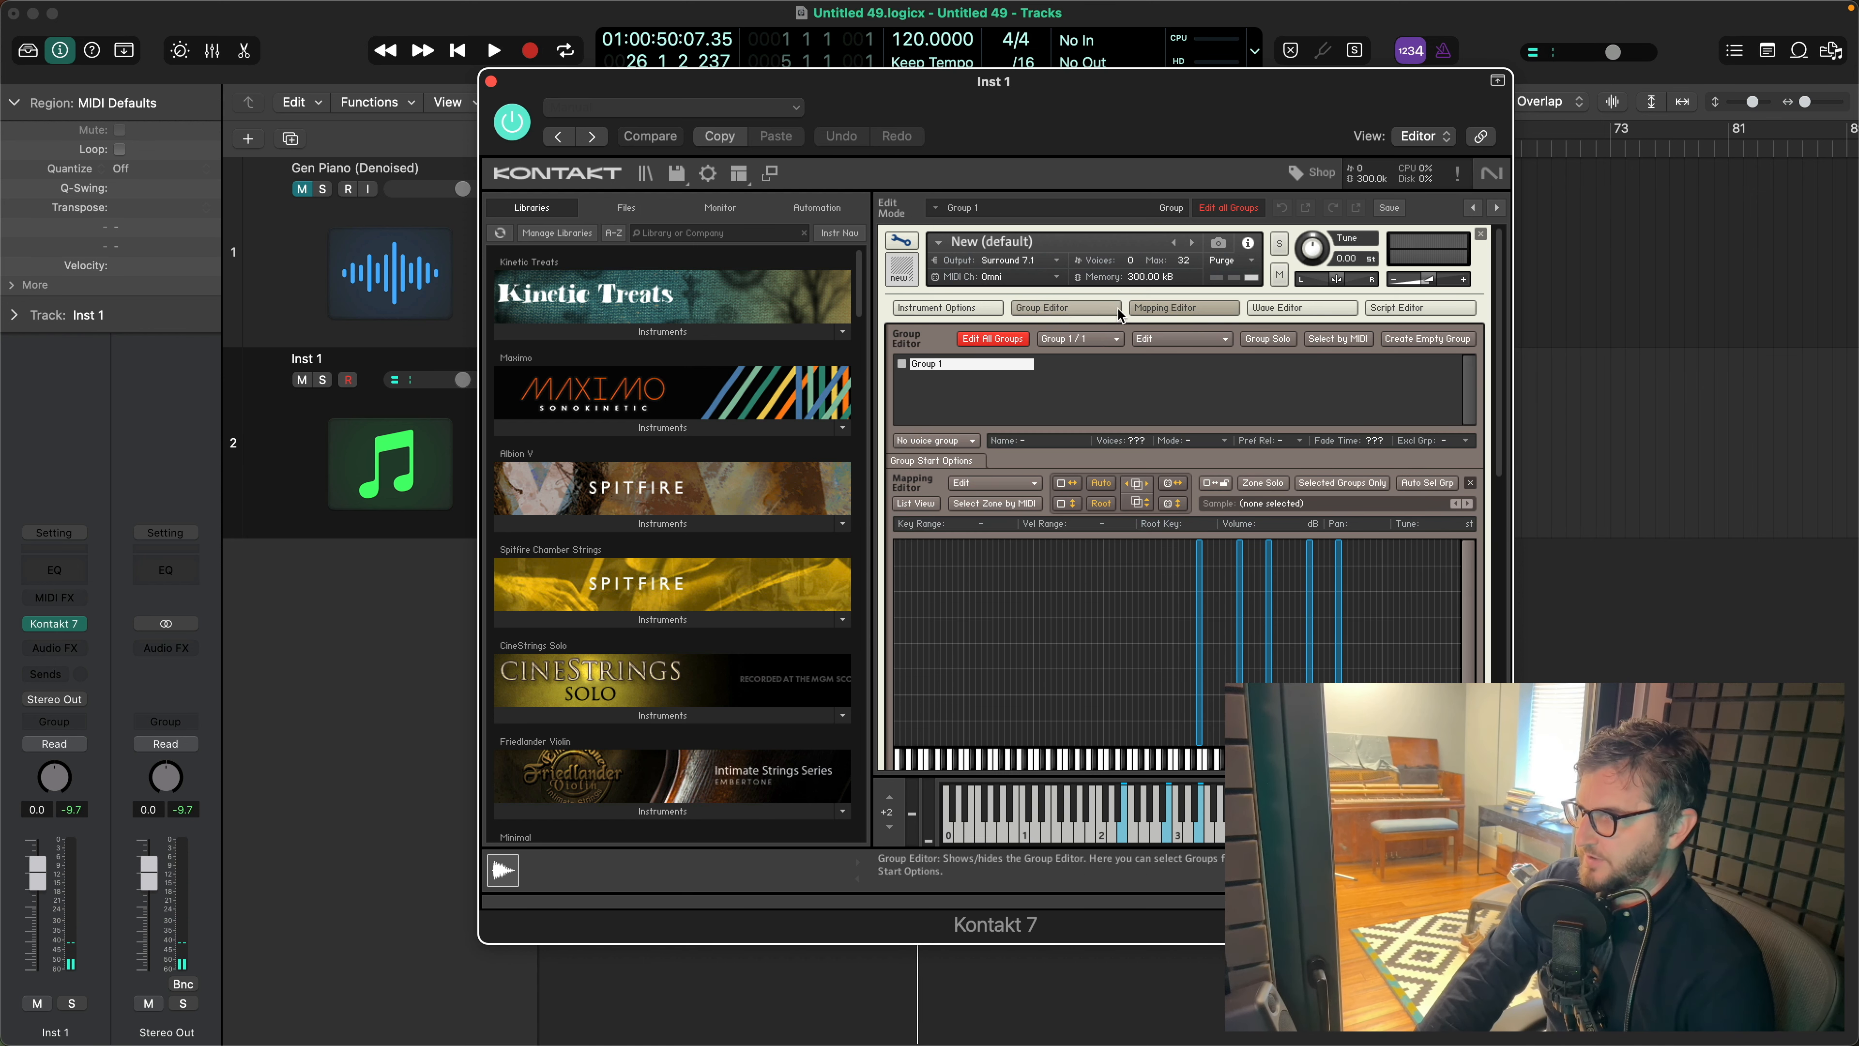
double_click(935, 363)
type("RR1")
key("Return")
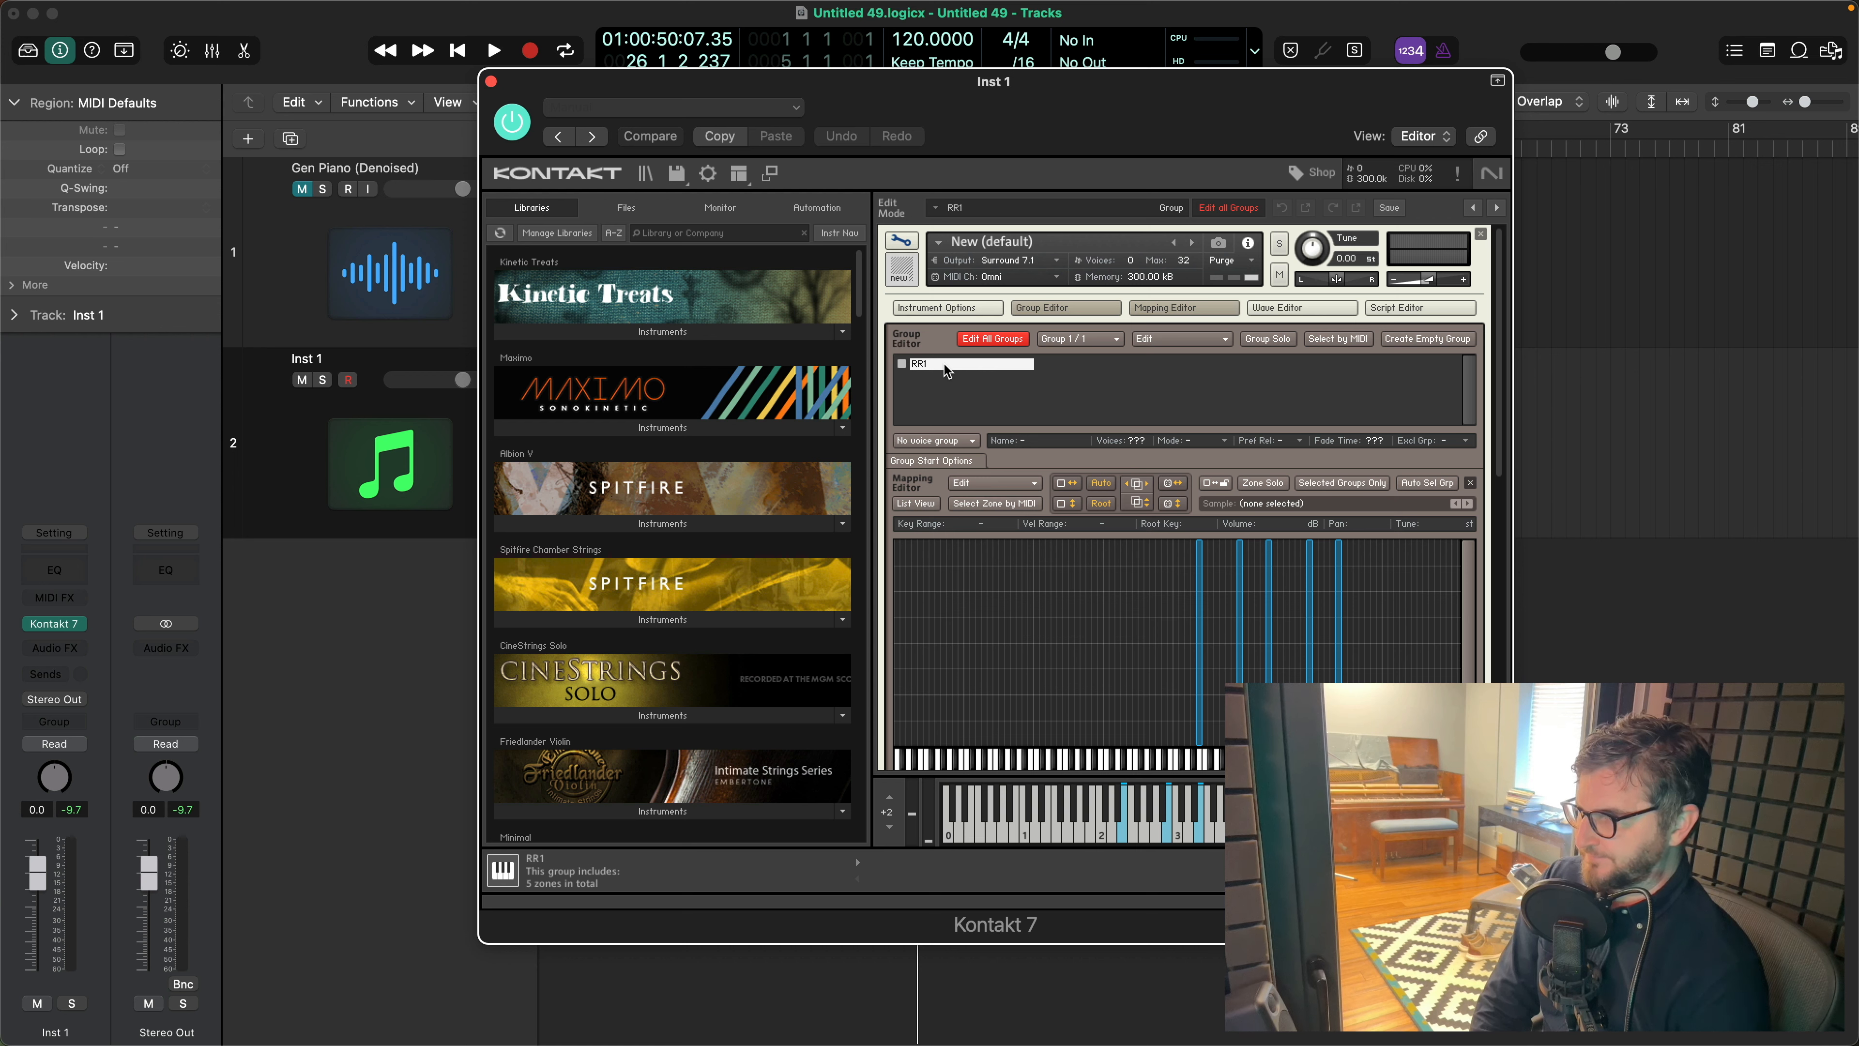
- Duplicate the RR1 group and limit the Mapping Editor to zones of selected groups only
right_click(944, 369)
left_click(978, 458)
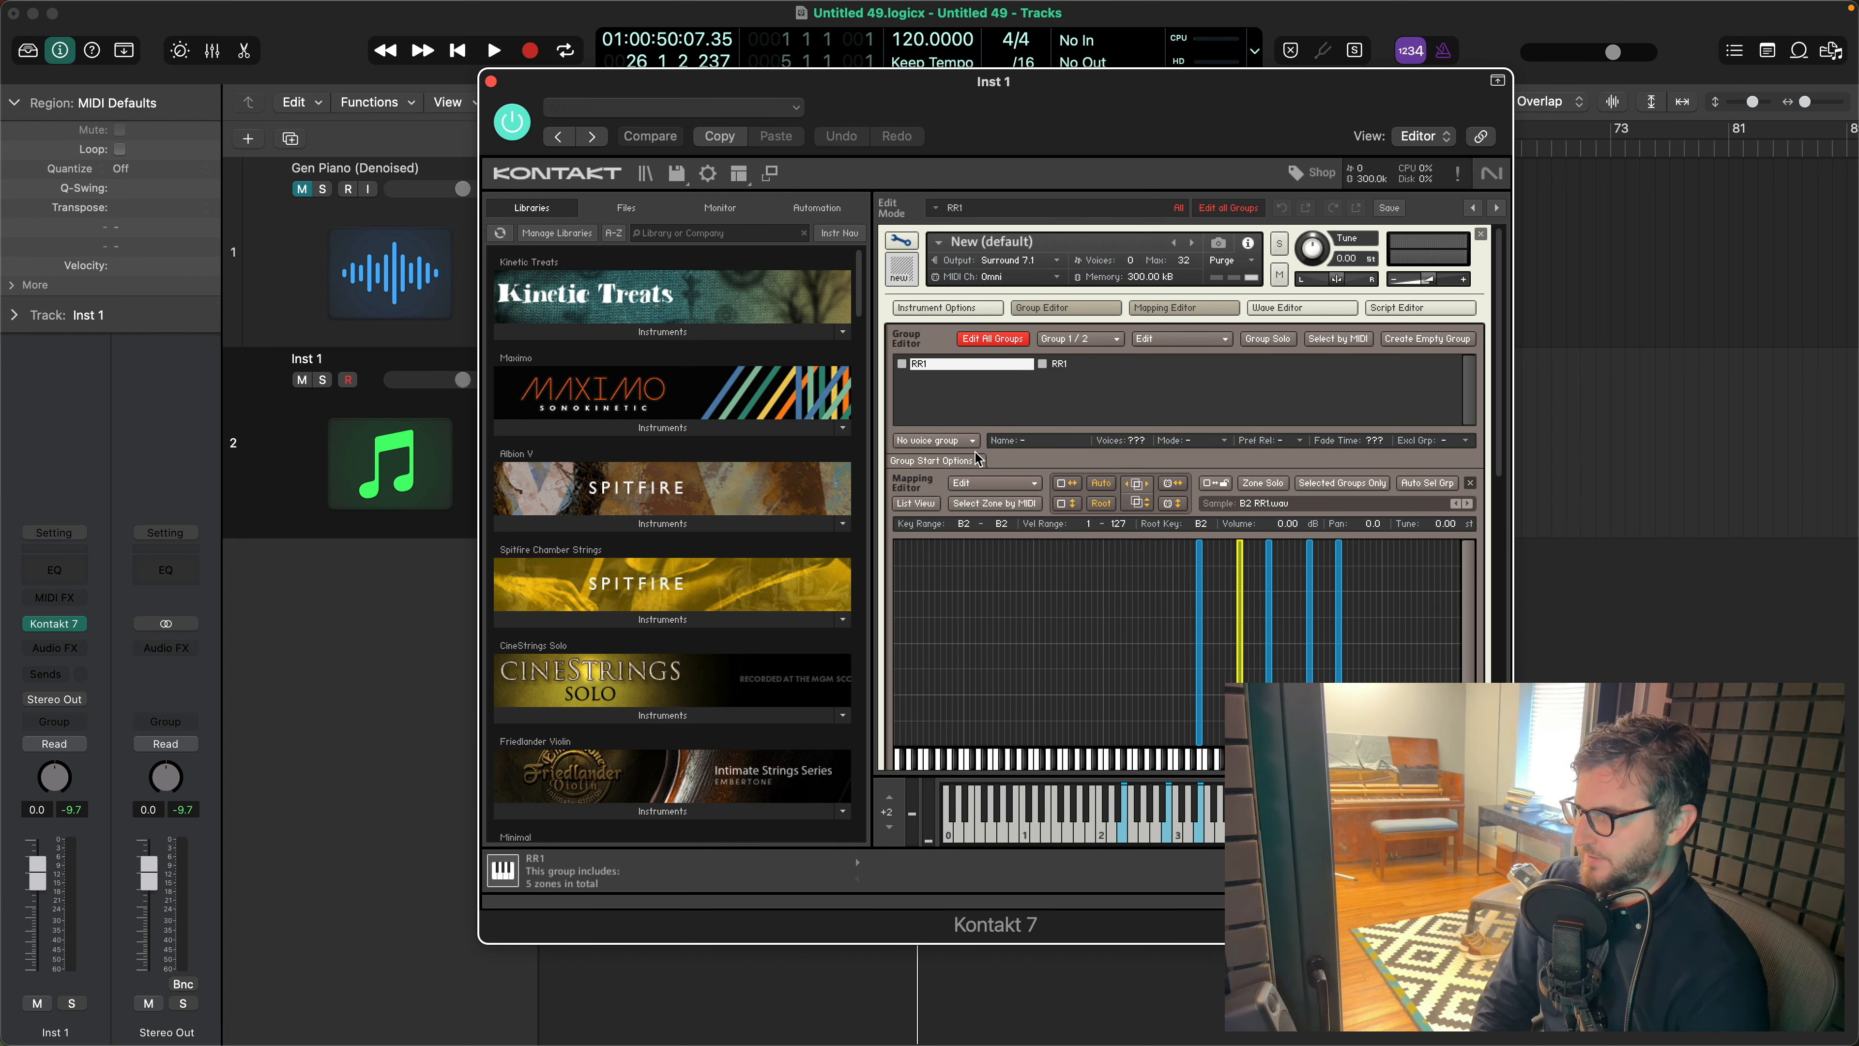
left_click(1054, 365)
left_click(941, 368)
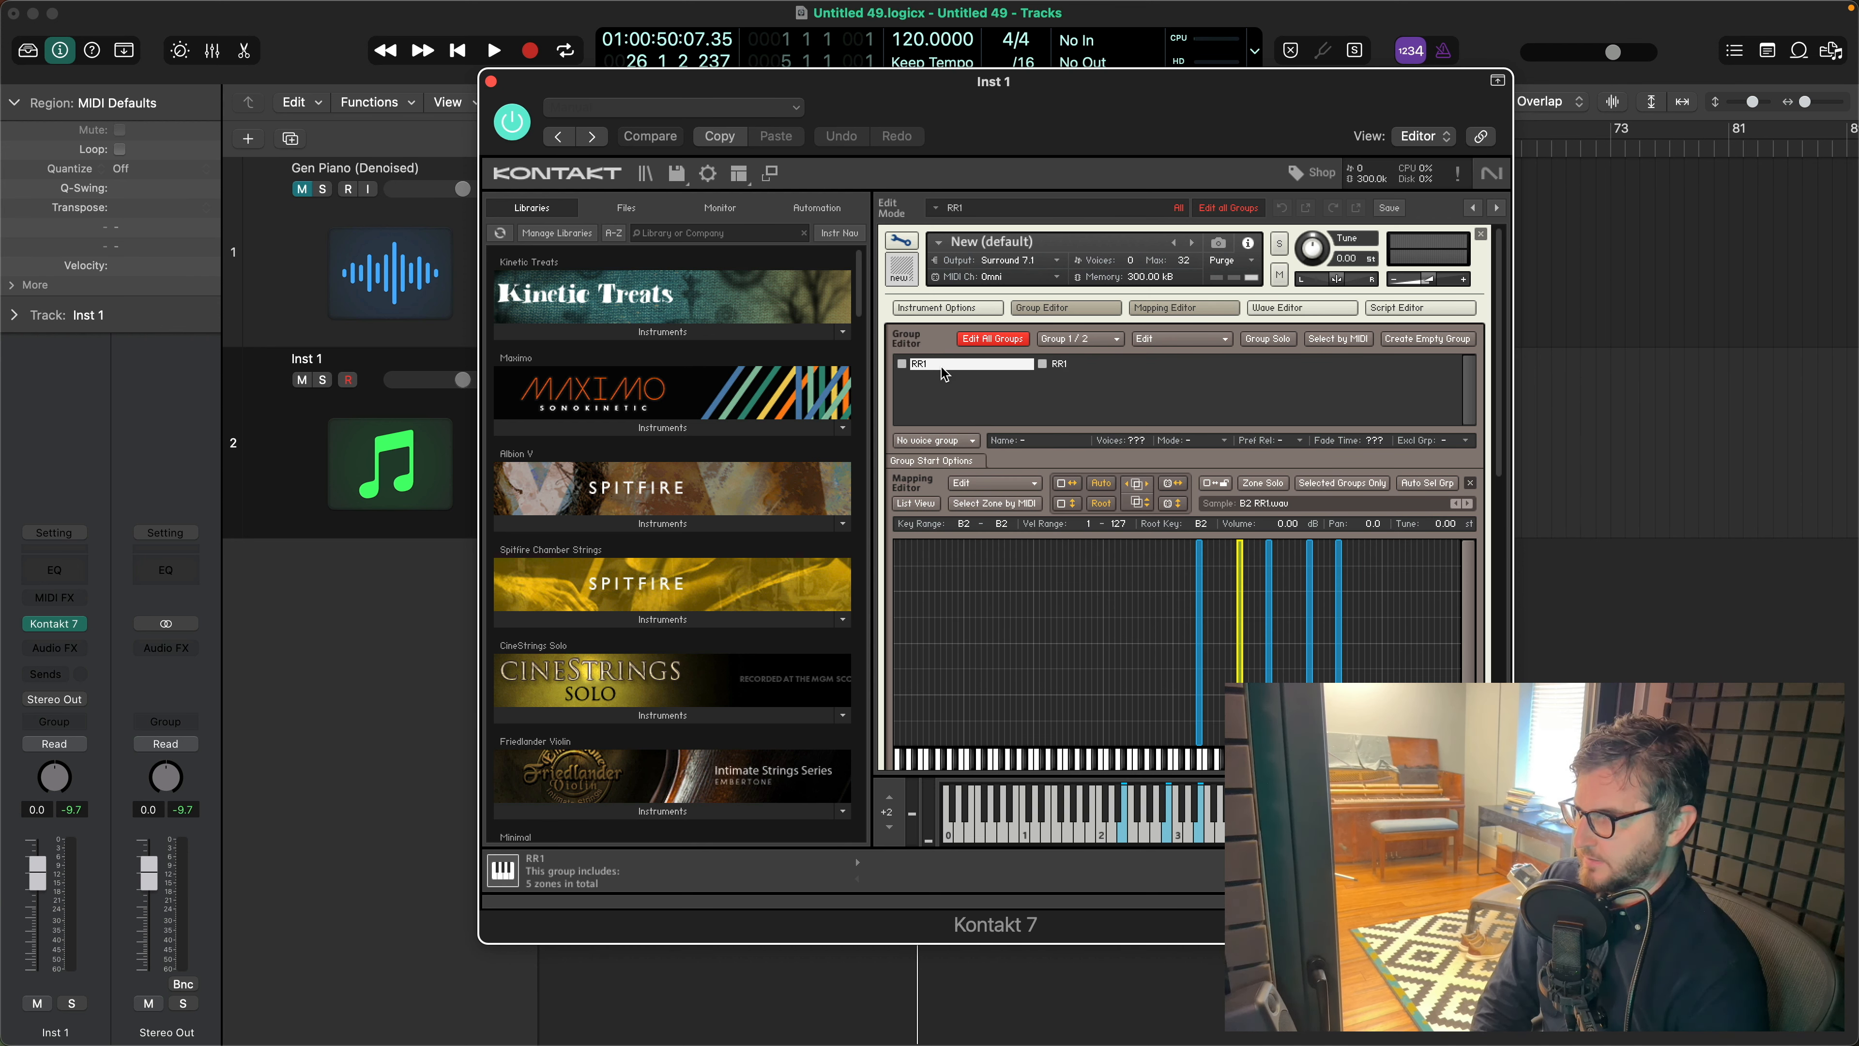
left_click(1341, 480)
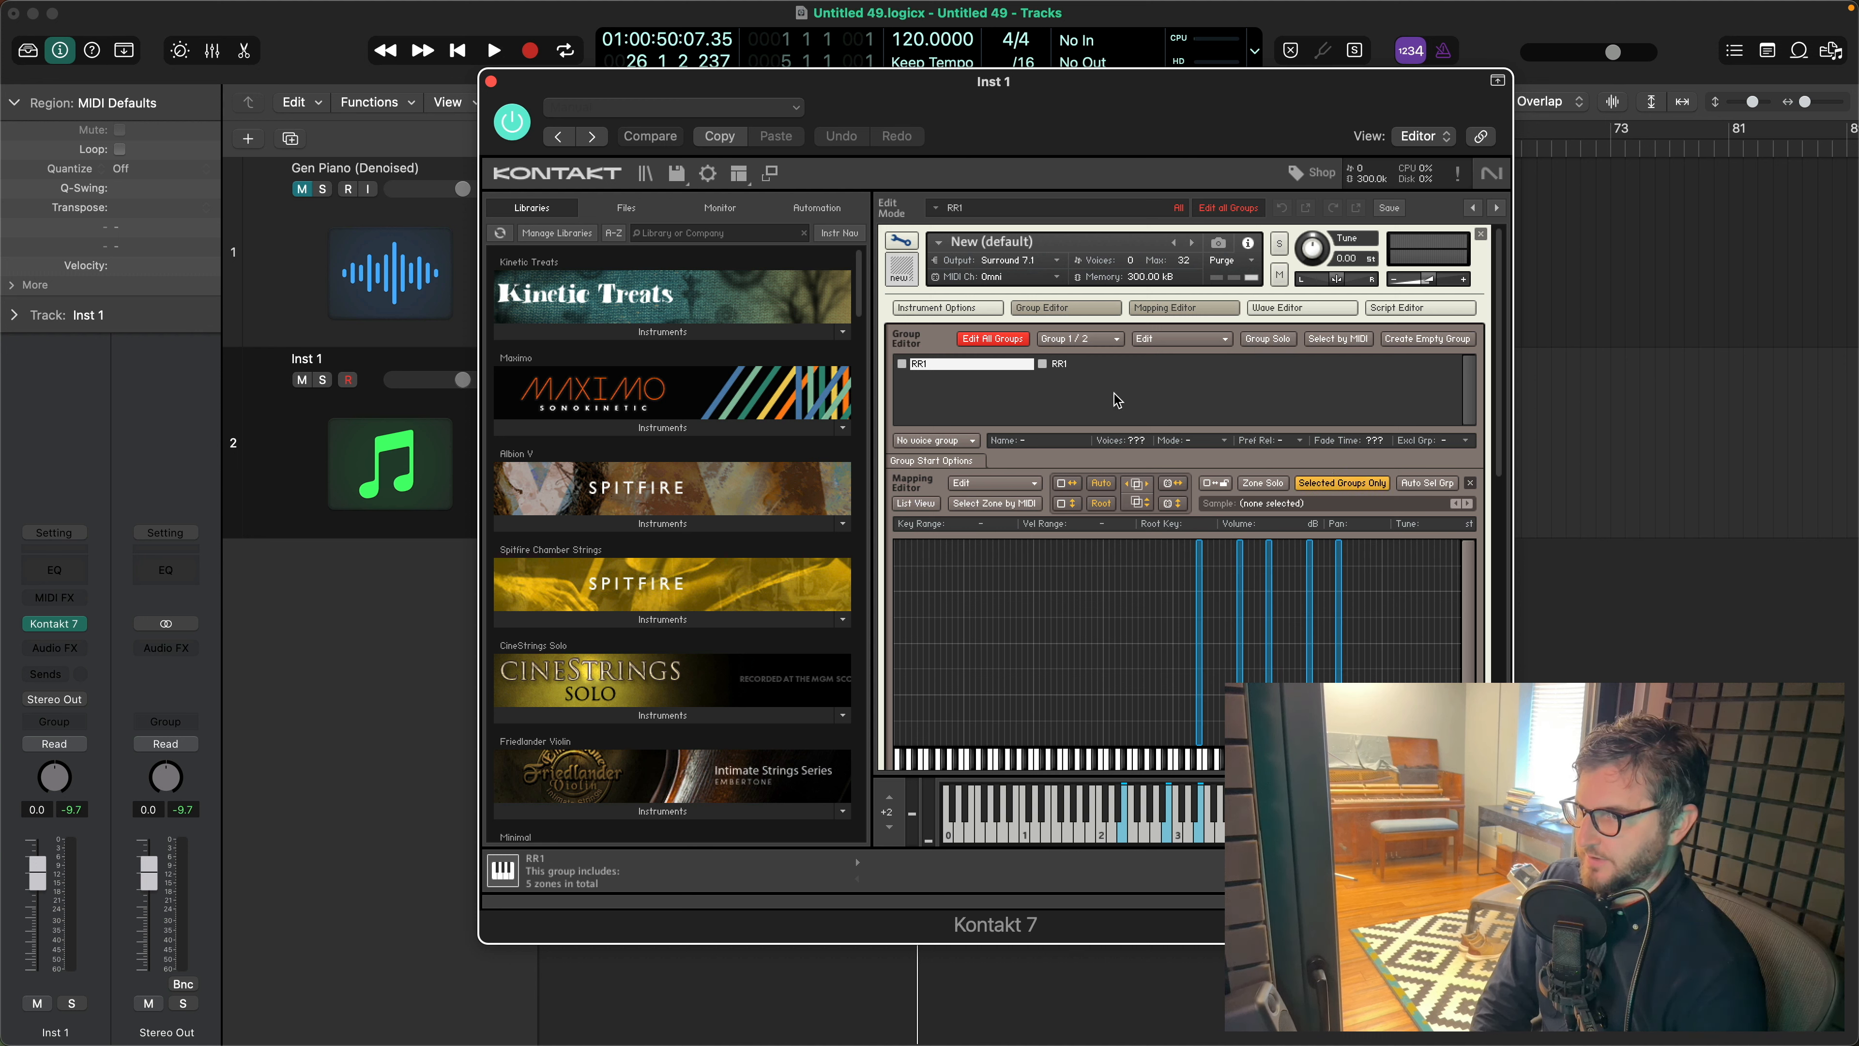
left_click(1052, 363)
left_click(1008, 363)
- Rename the duplicated group as RR2 and delete all the zones copied into it
double_click(1075, 361)
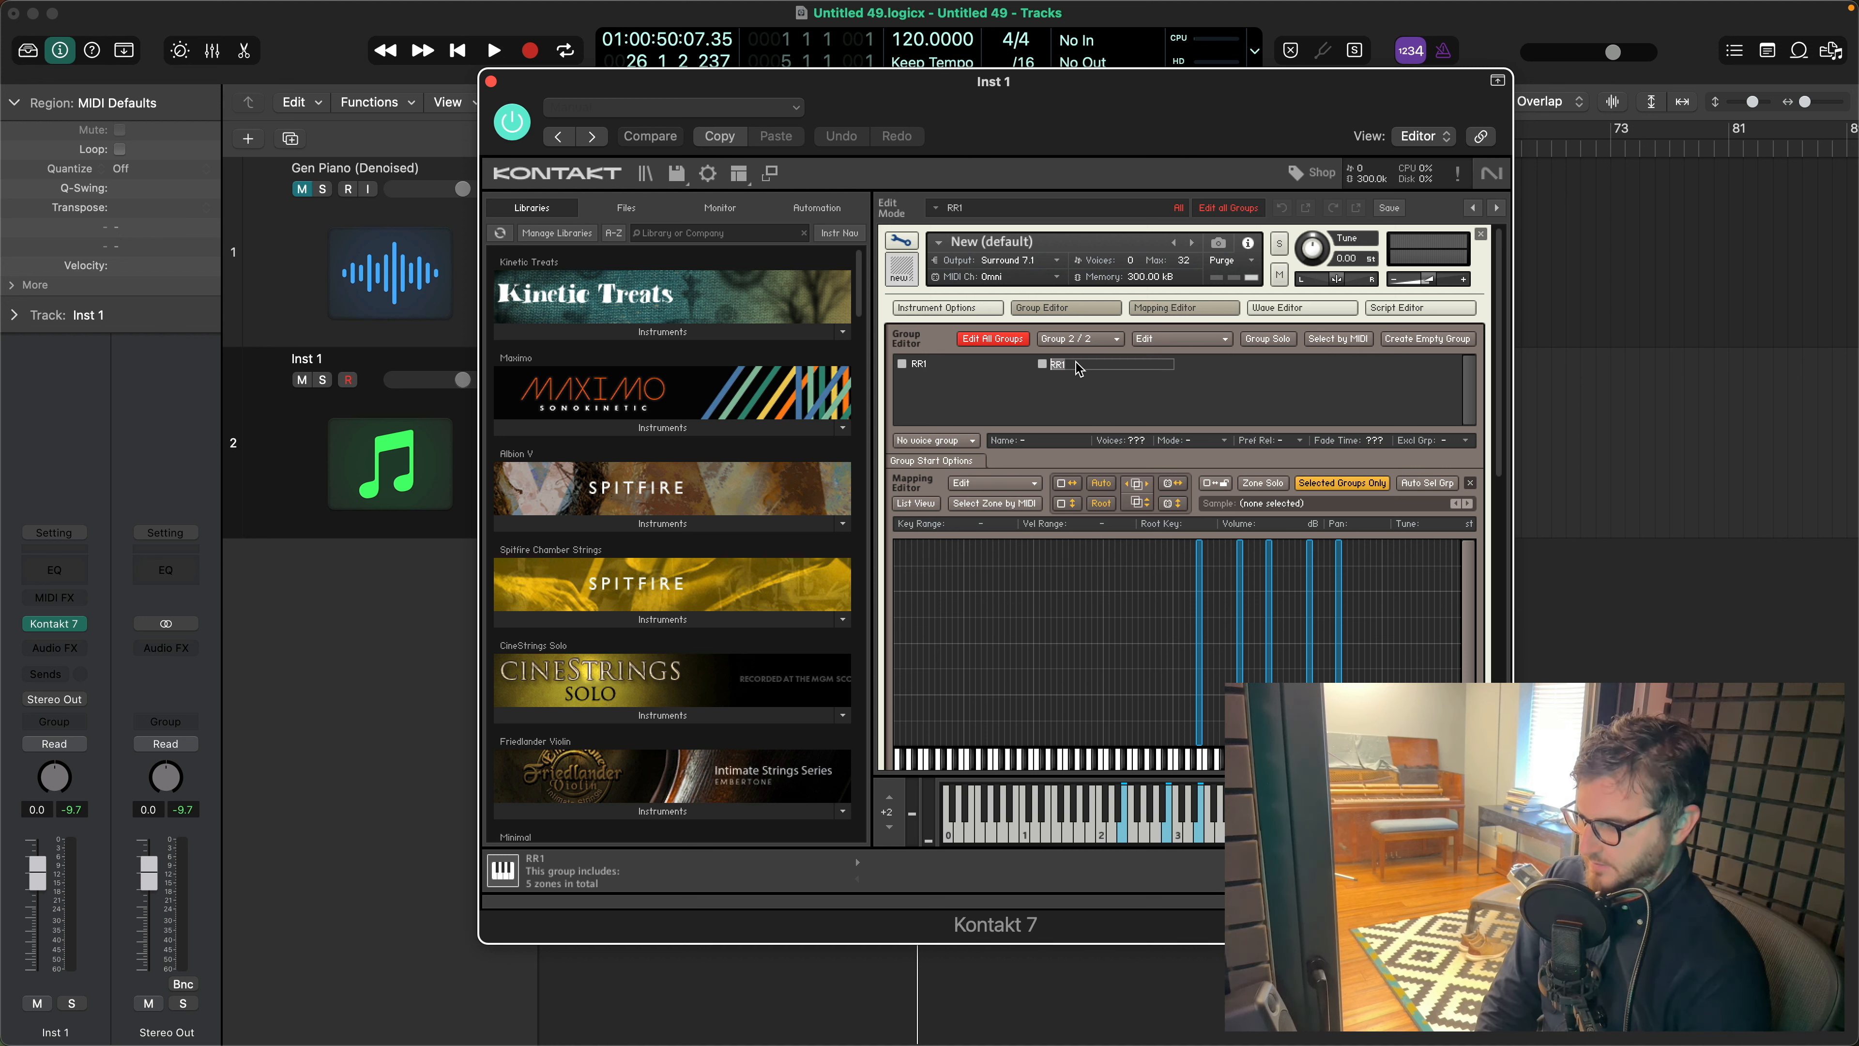
type("RR2")
key("Return")
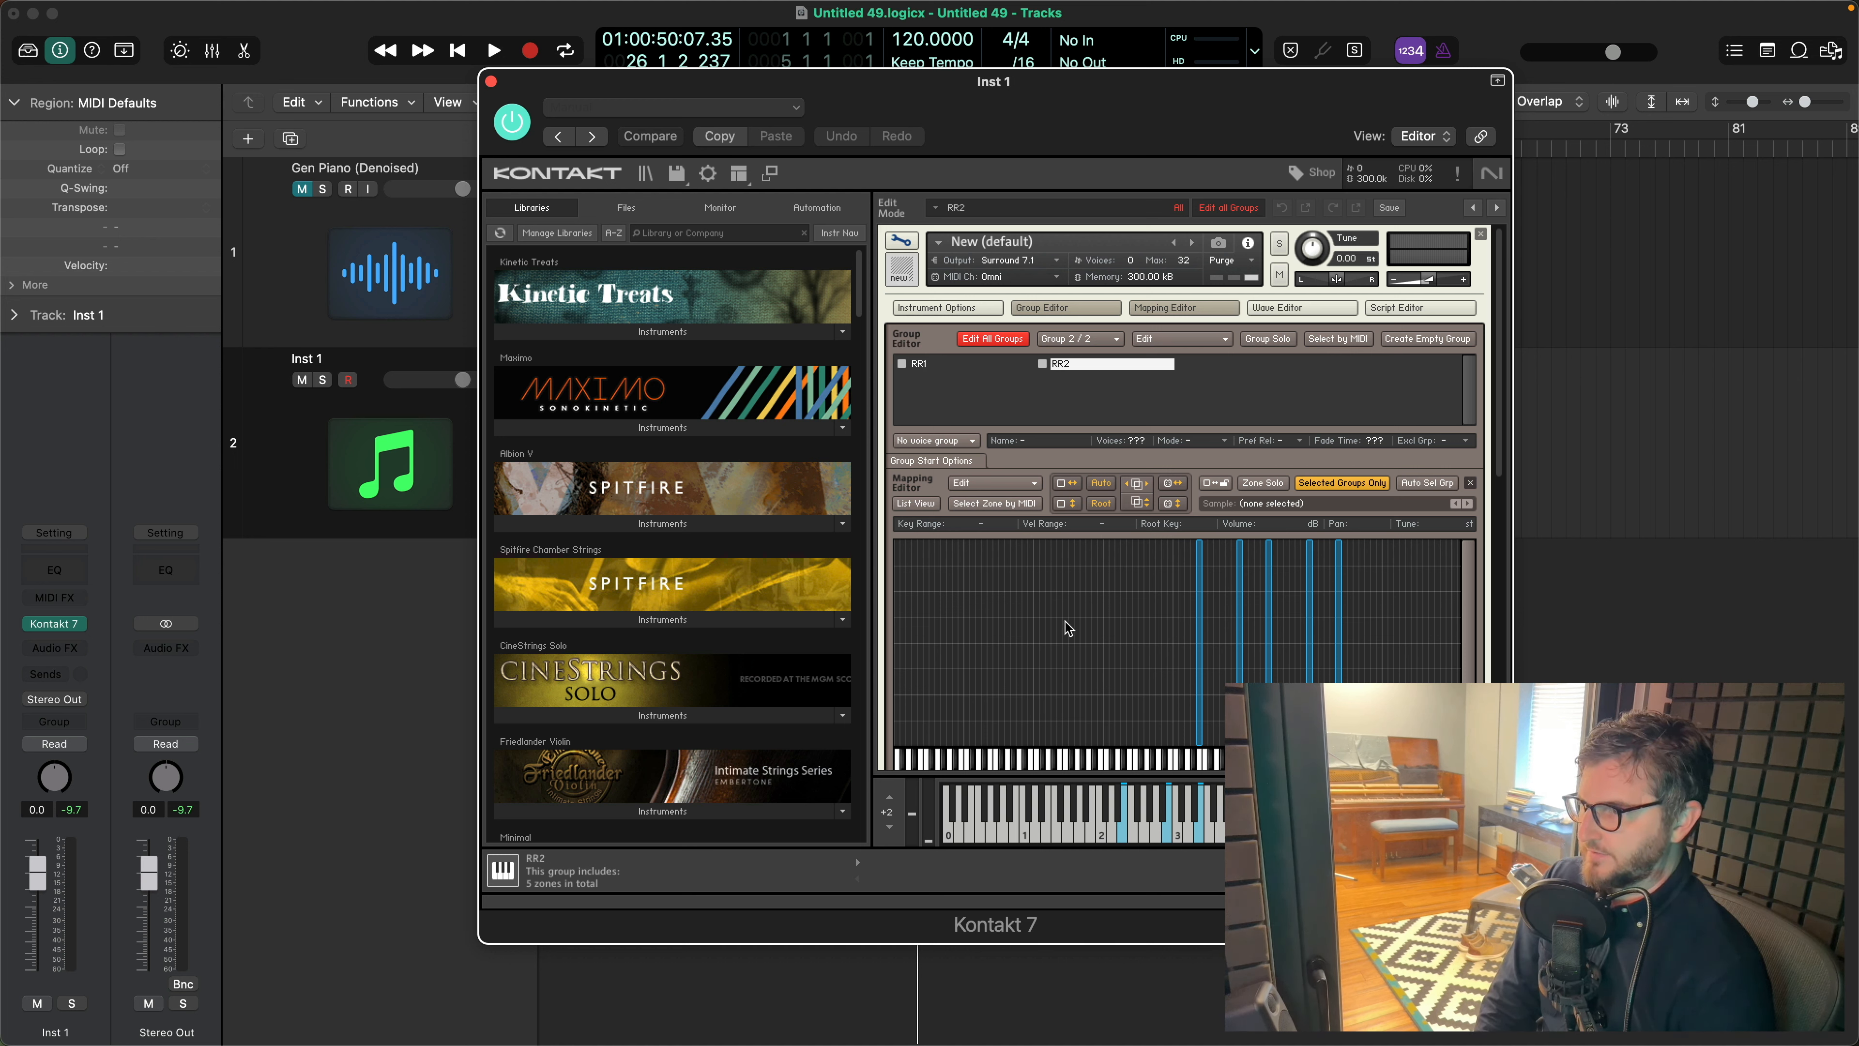
left_click_drag(1130, 619, 1361, 631)
key("Delete")
- Set the RR1 group's start option to Cycle Round Robin
left_click(948, 363)
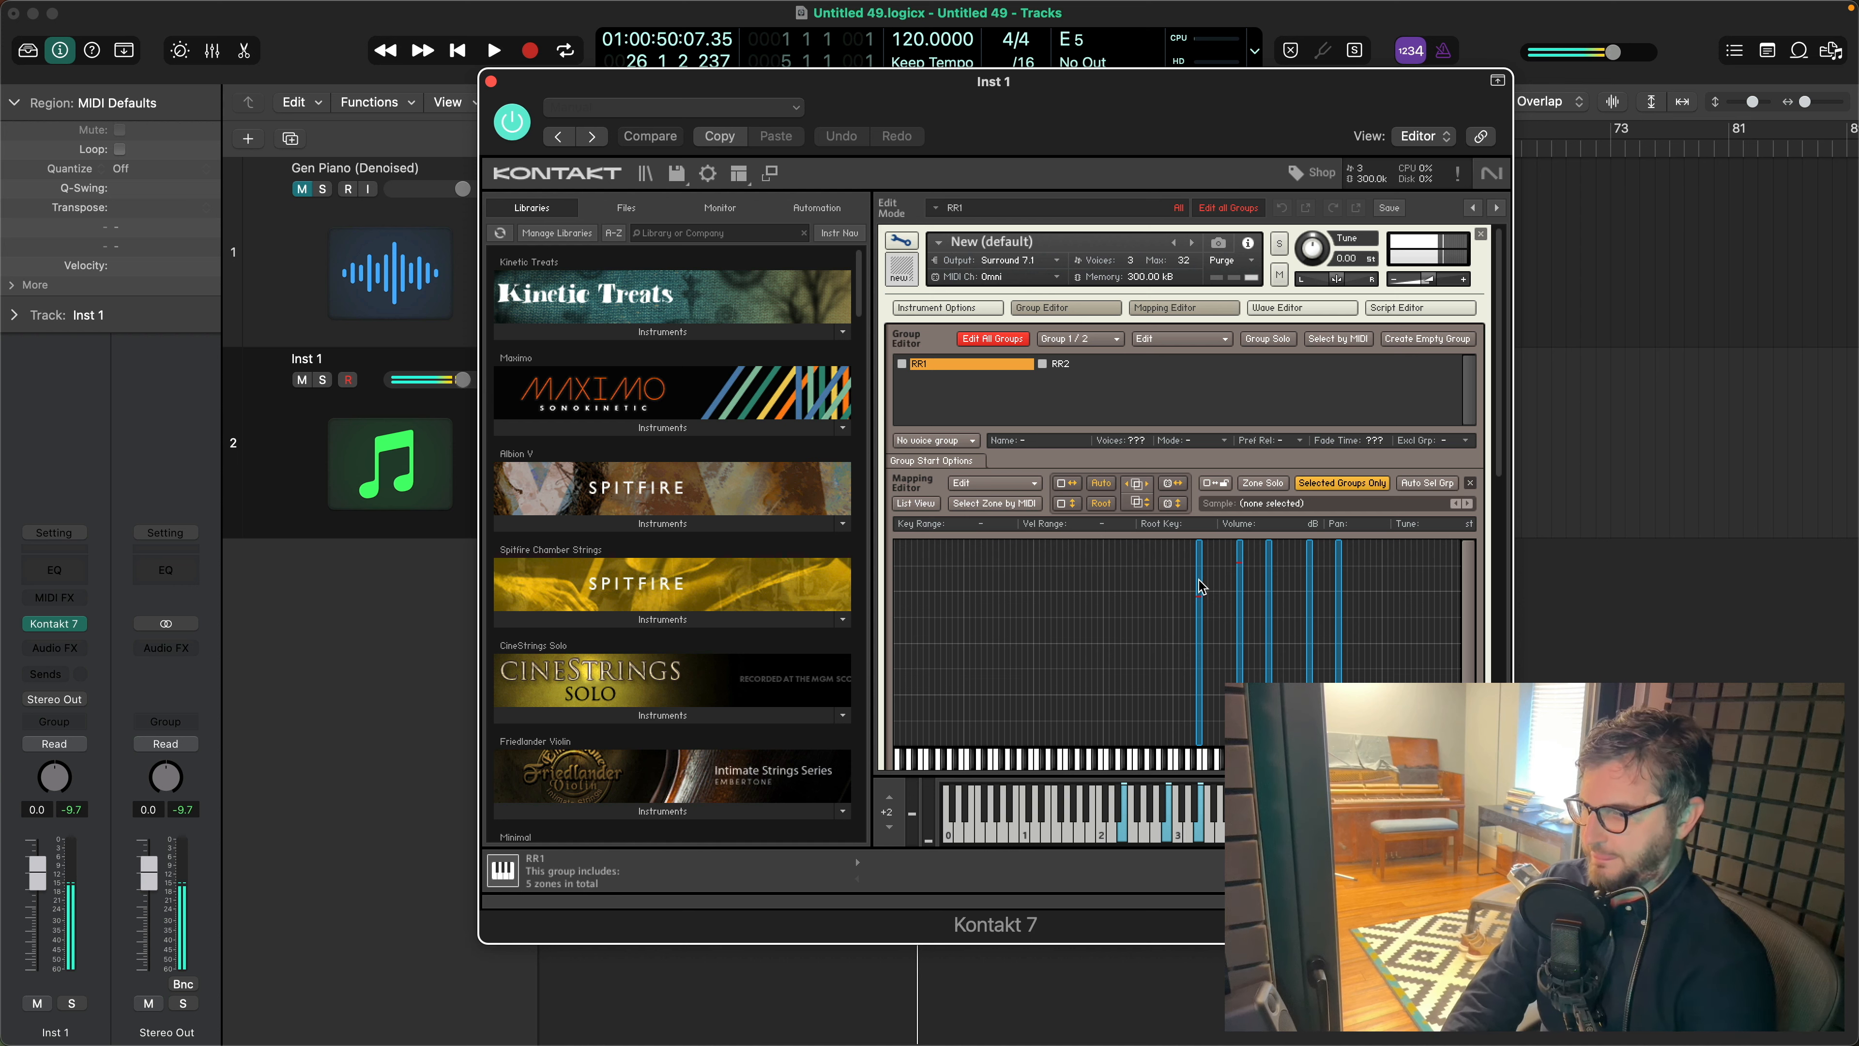
left_click(931, 460)
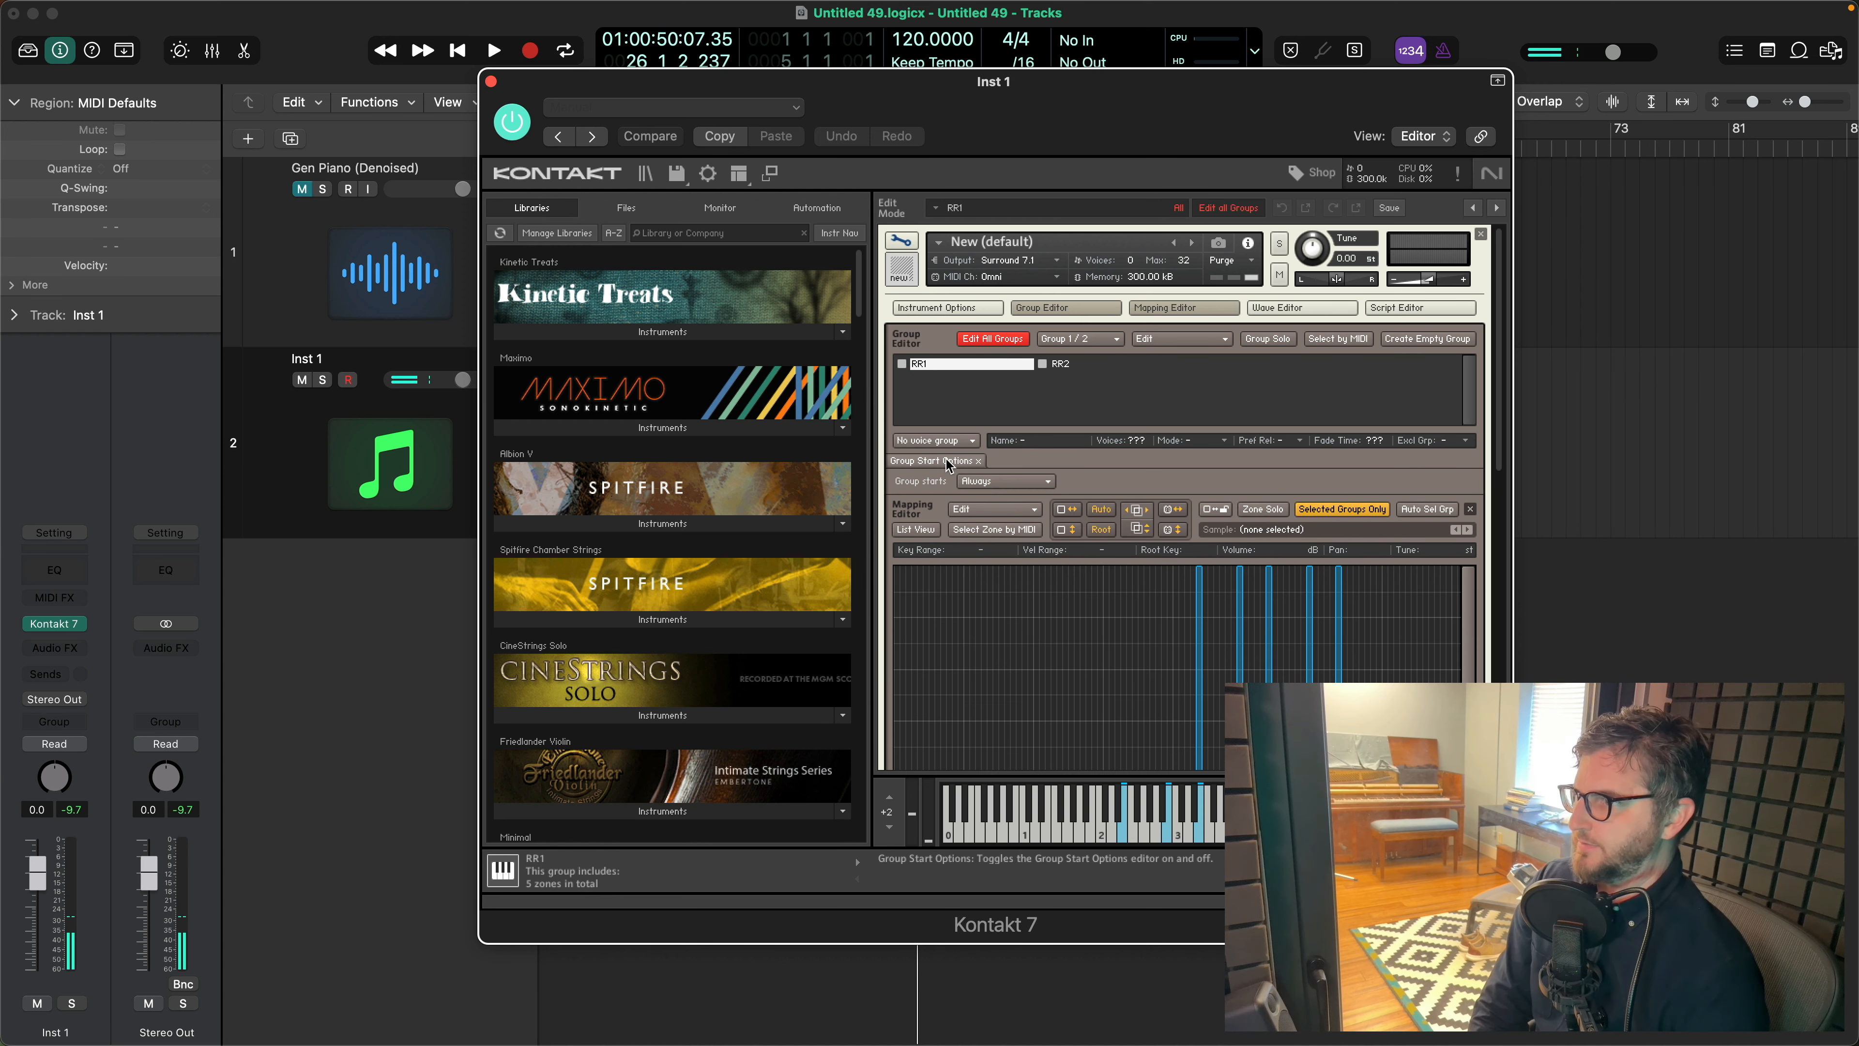
left_click(999, 483)
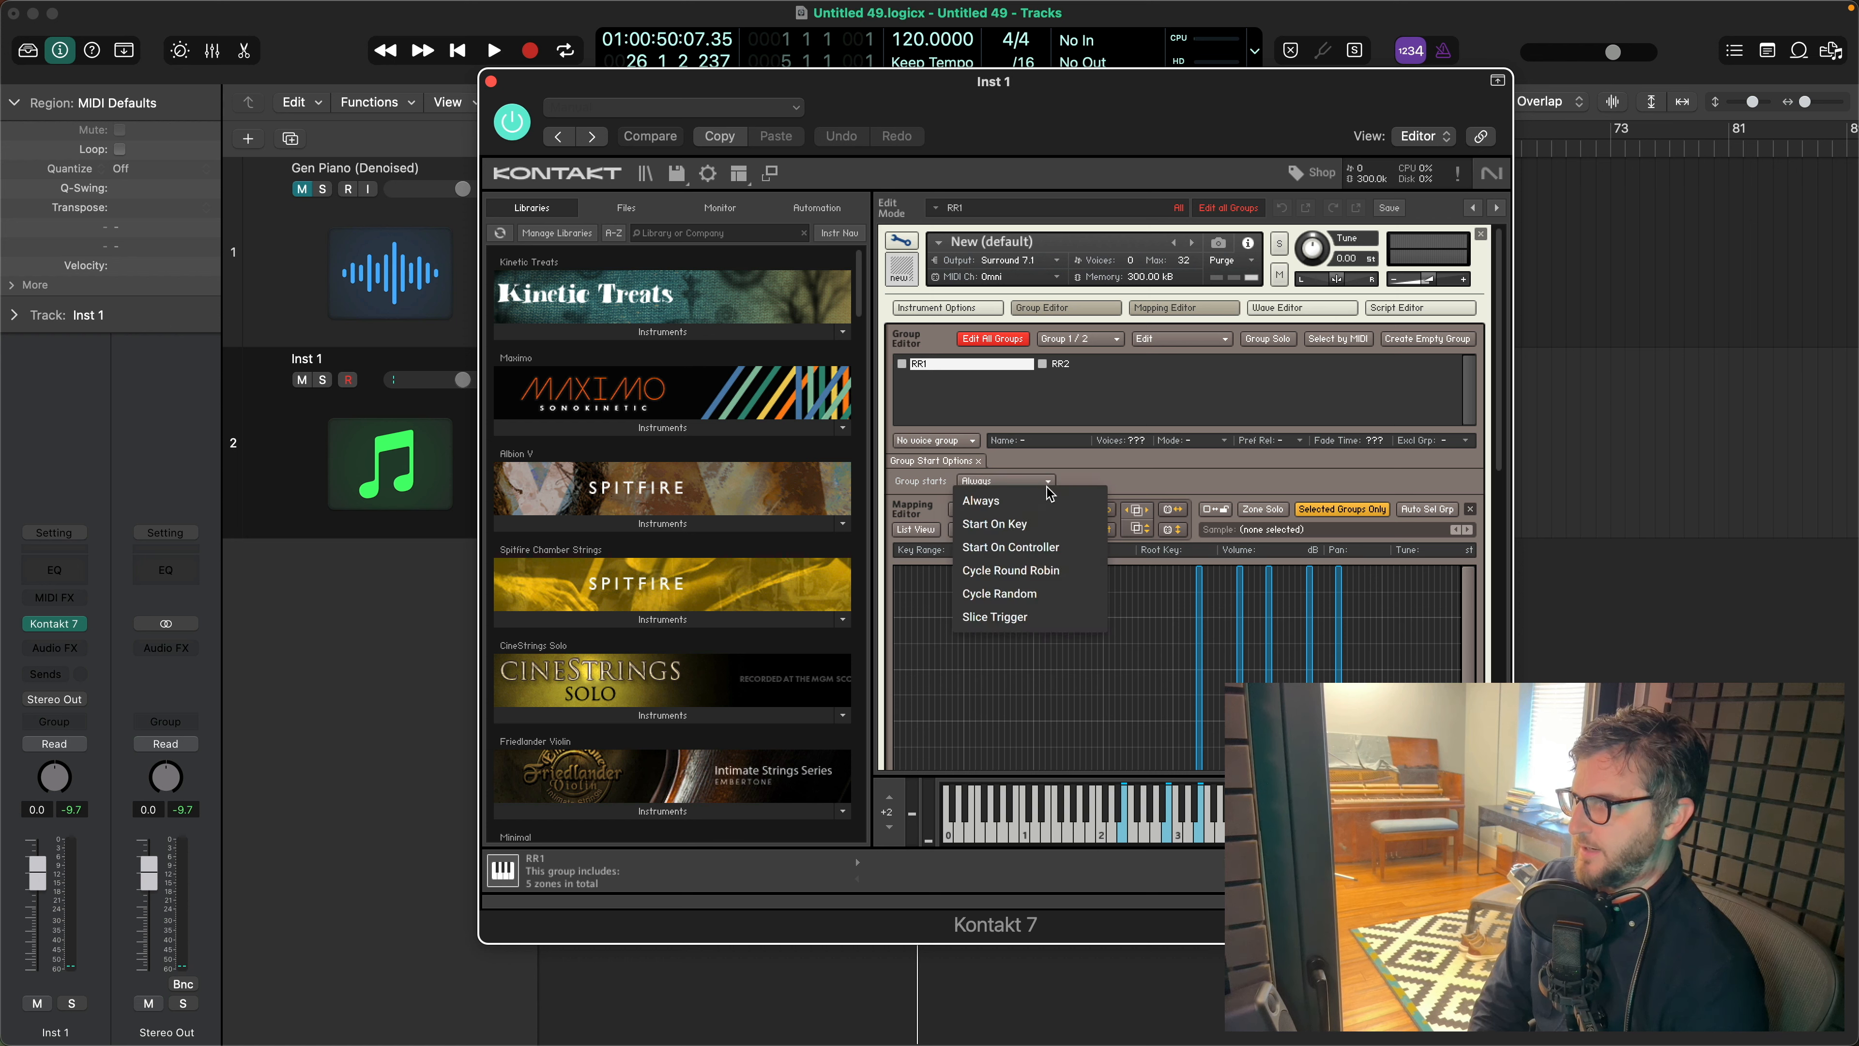
left_click(1021, 579)
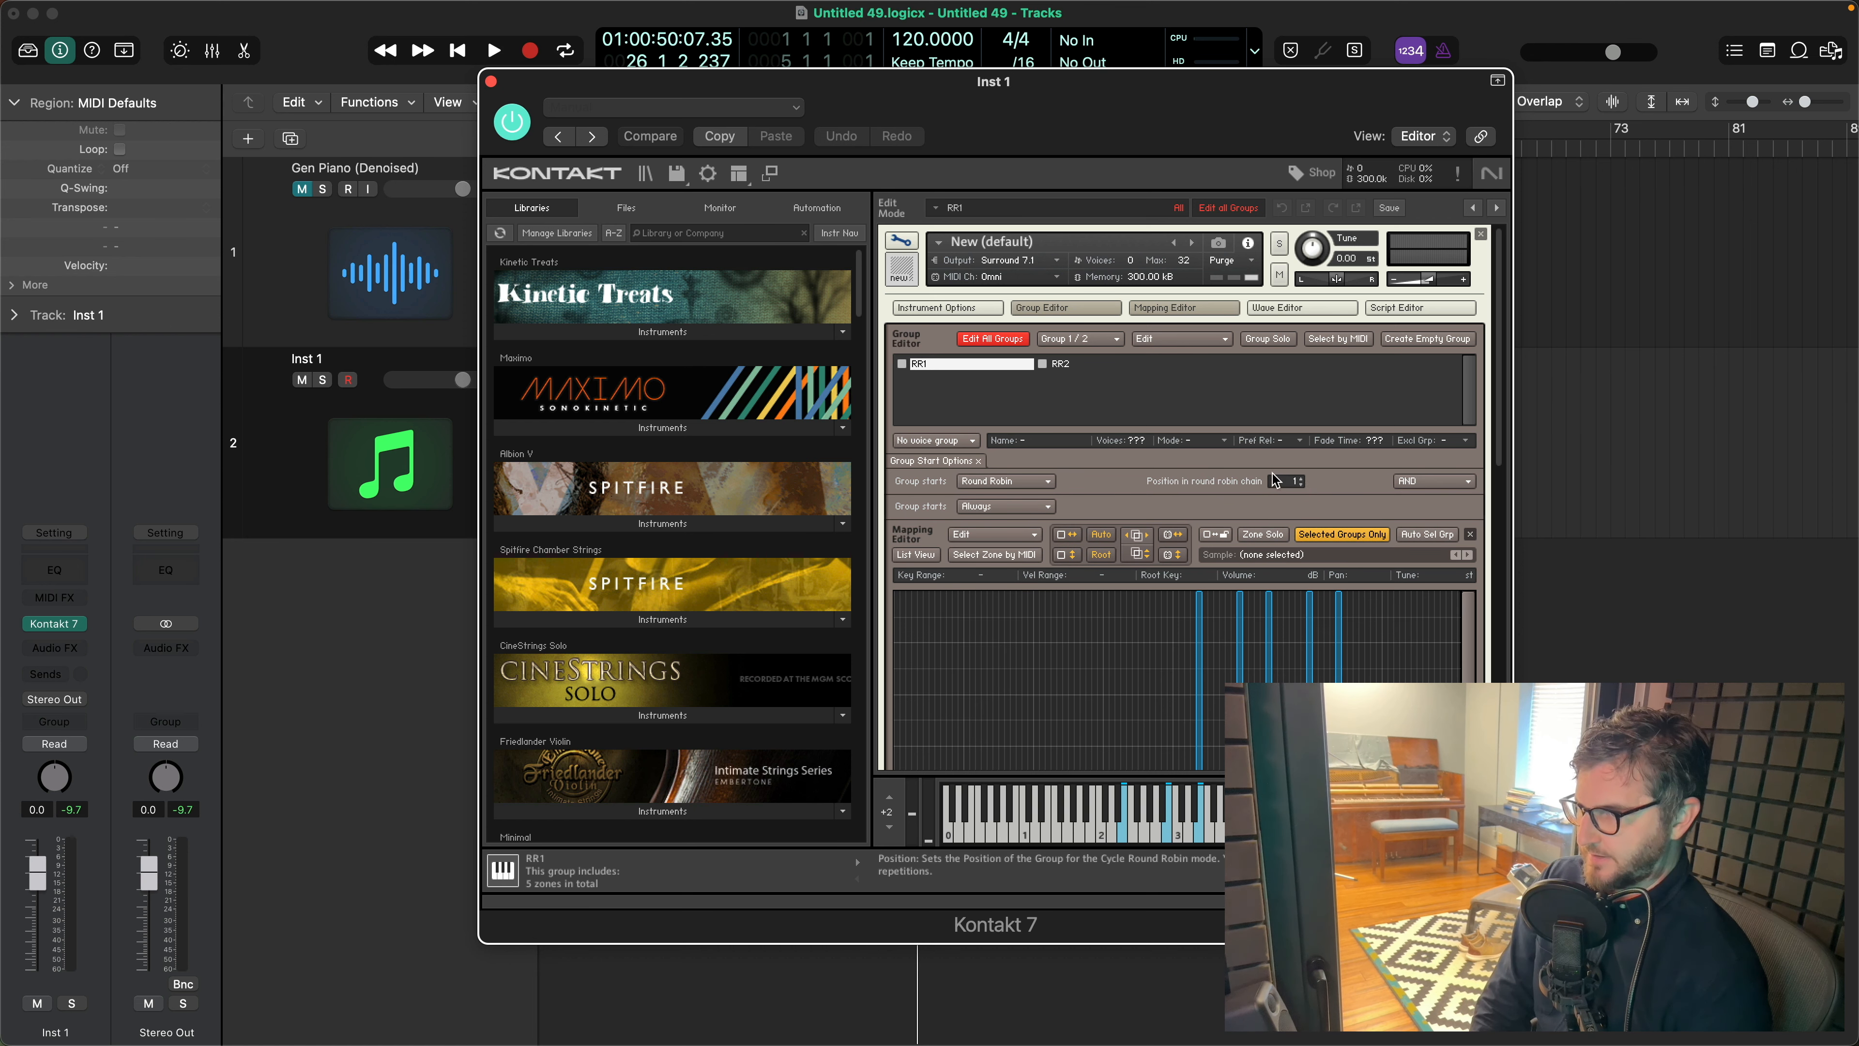
- Turn off editing of all groups and set the RR2 group's position in the round robin chain to 2
left_click(1069, 365)
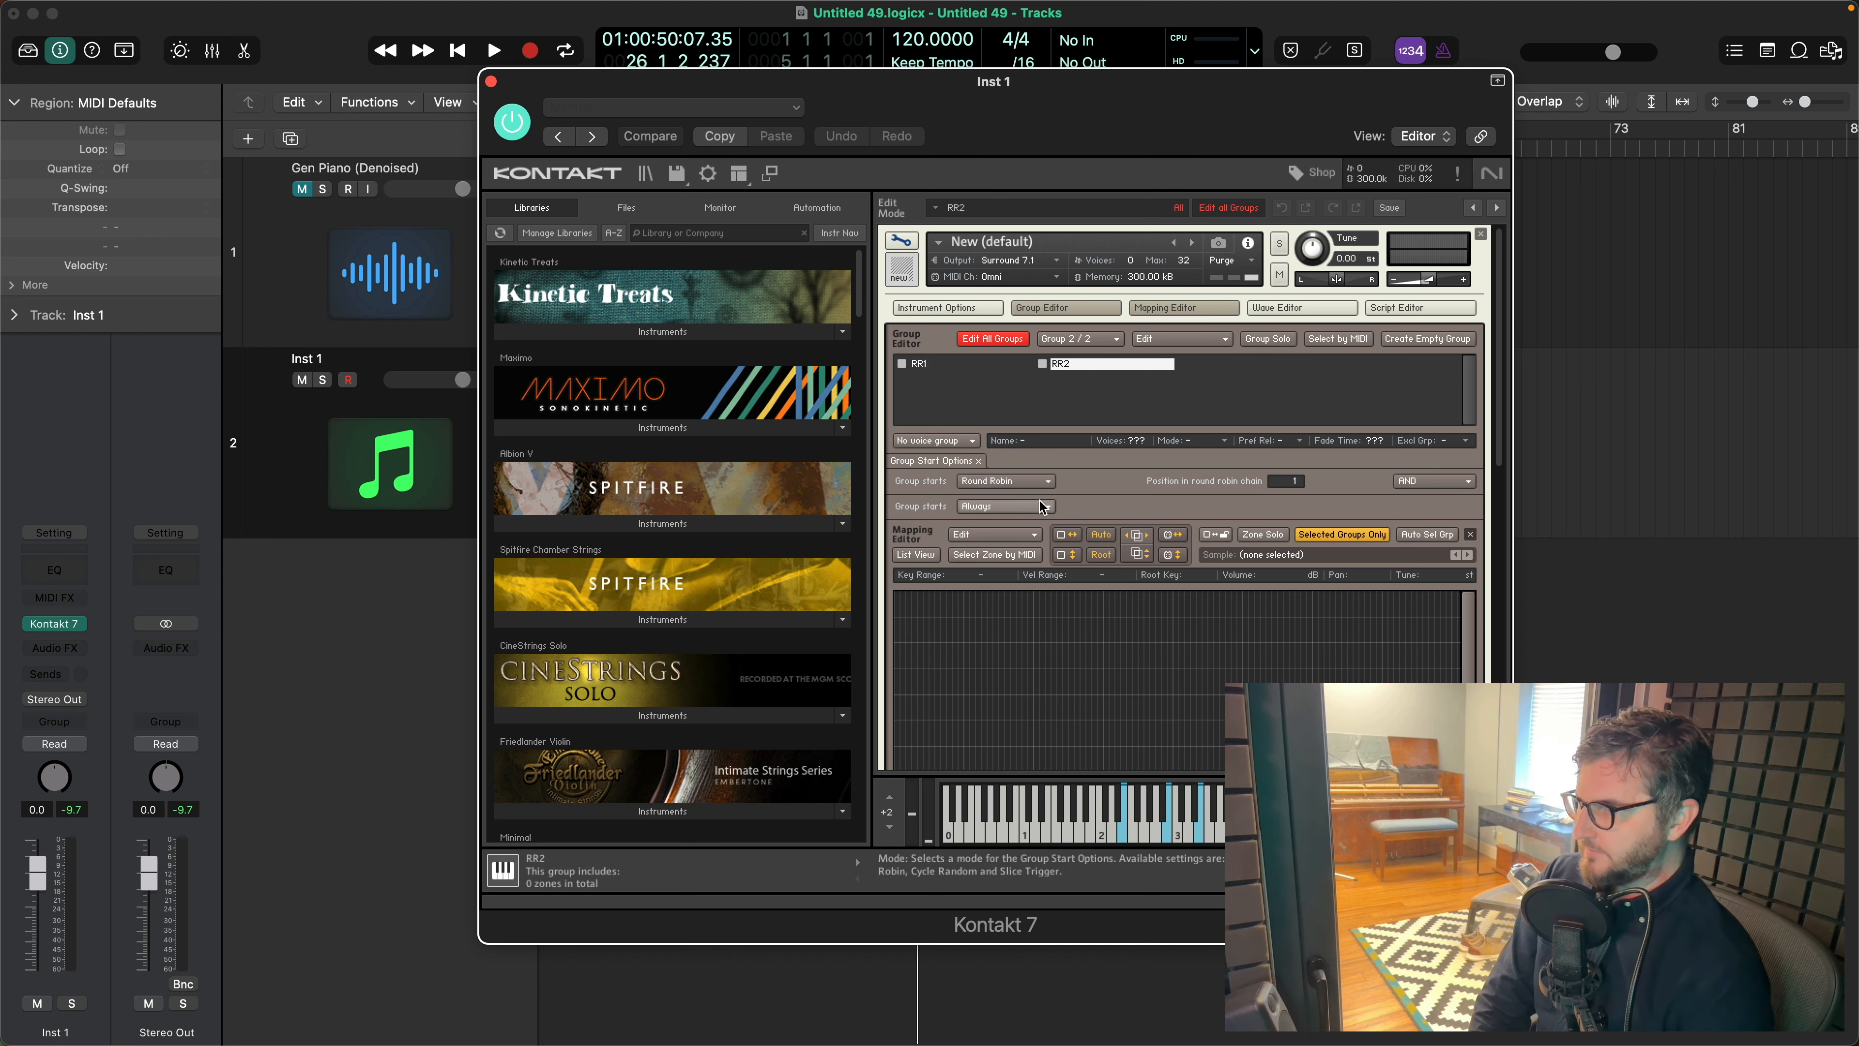
left_click(1301, 483)
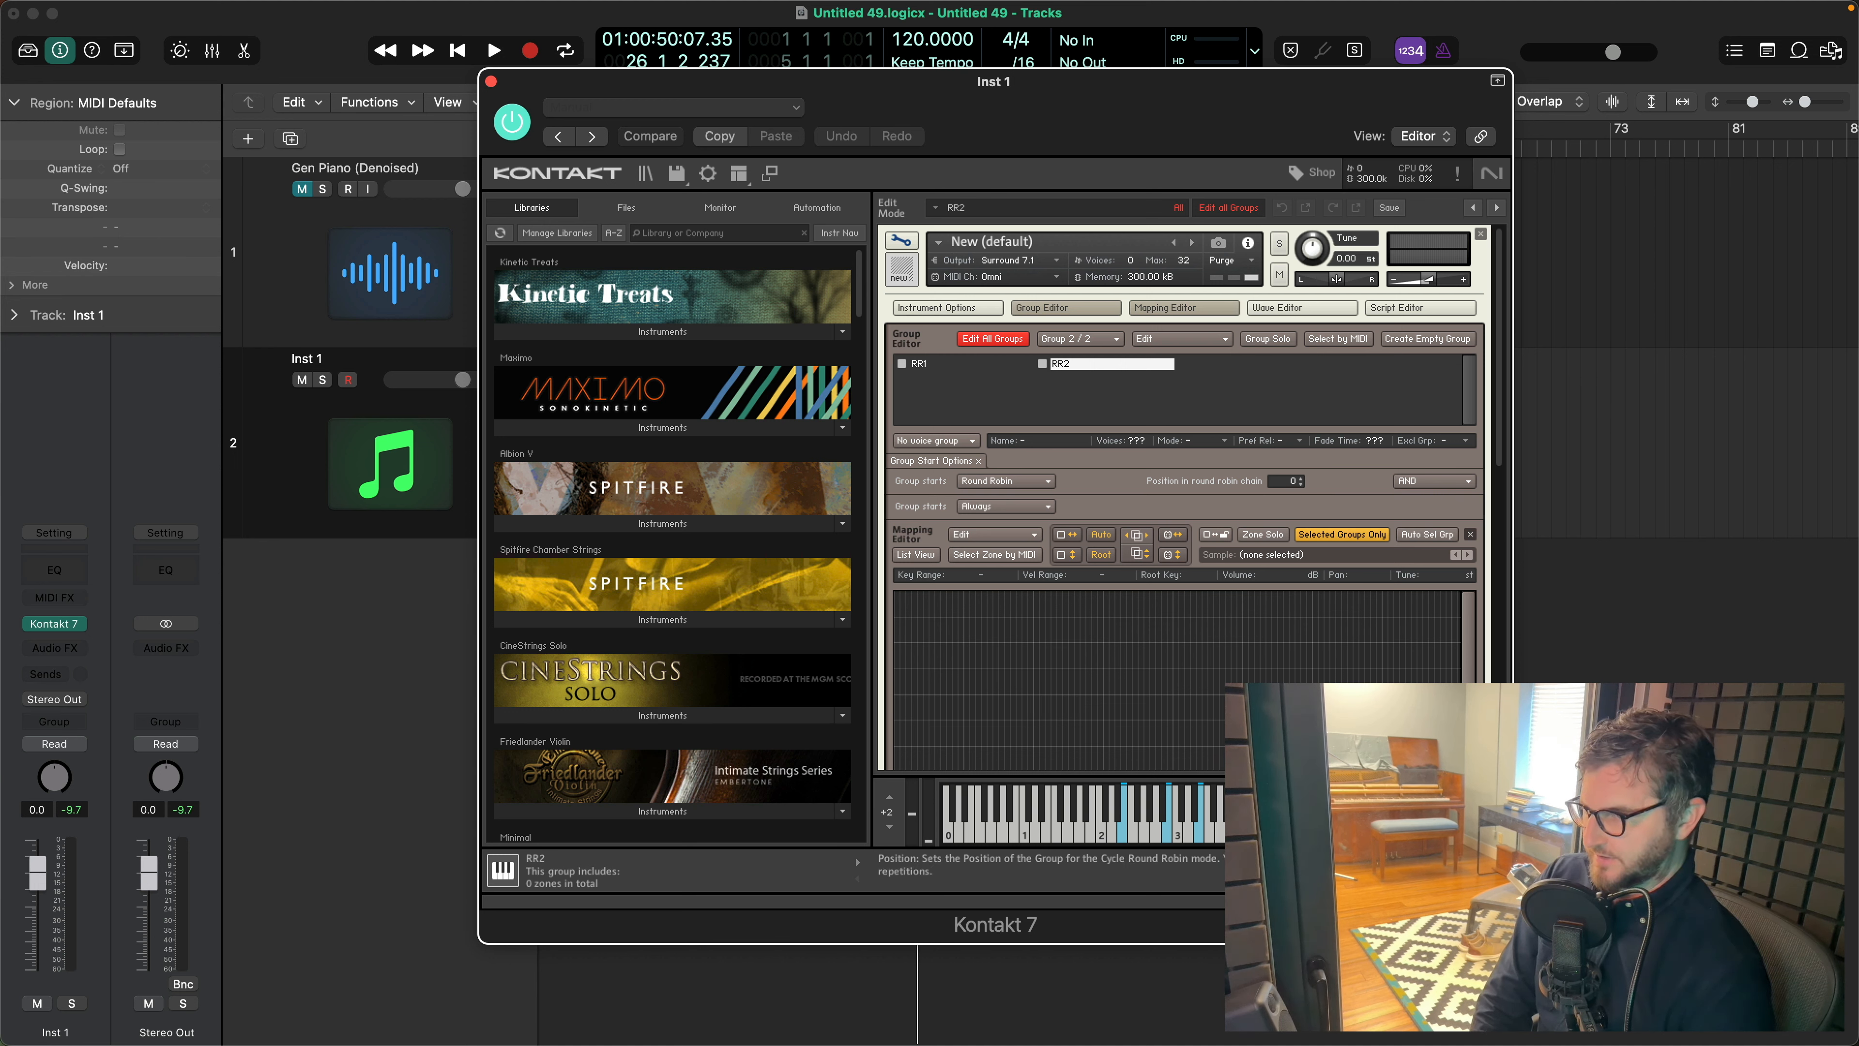
left_click_drag(1297, 480, 1297, 469)
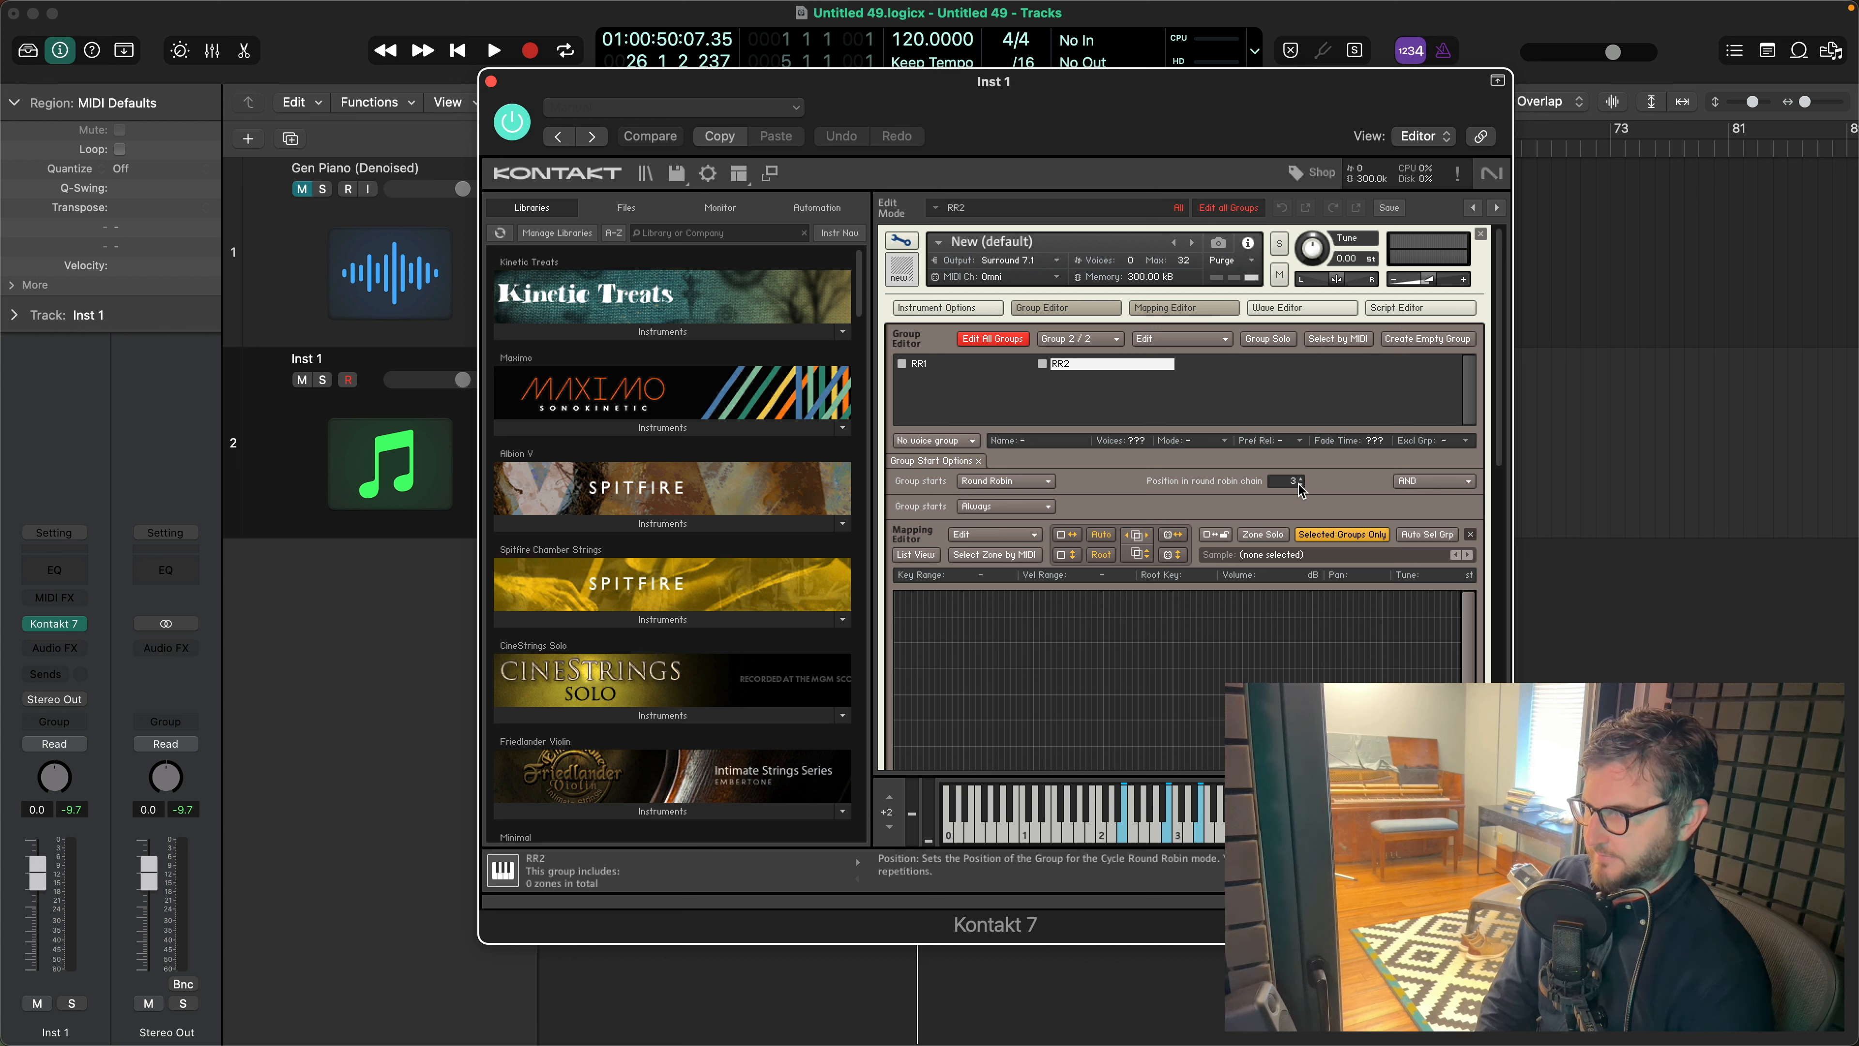
left_click(962, 365)
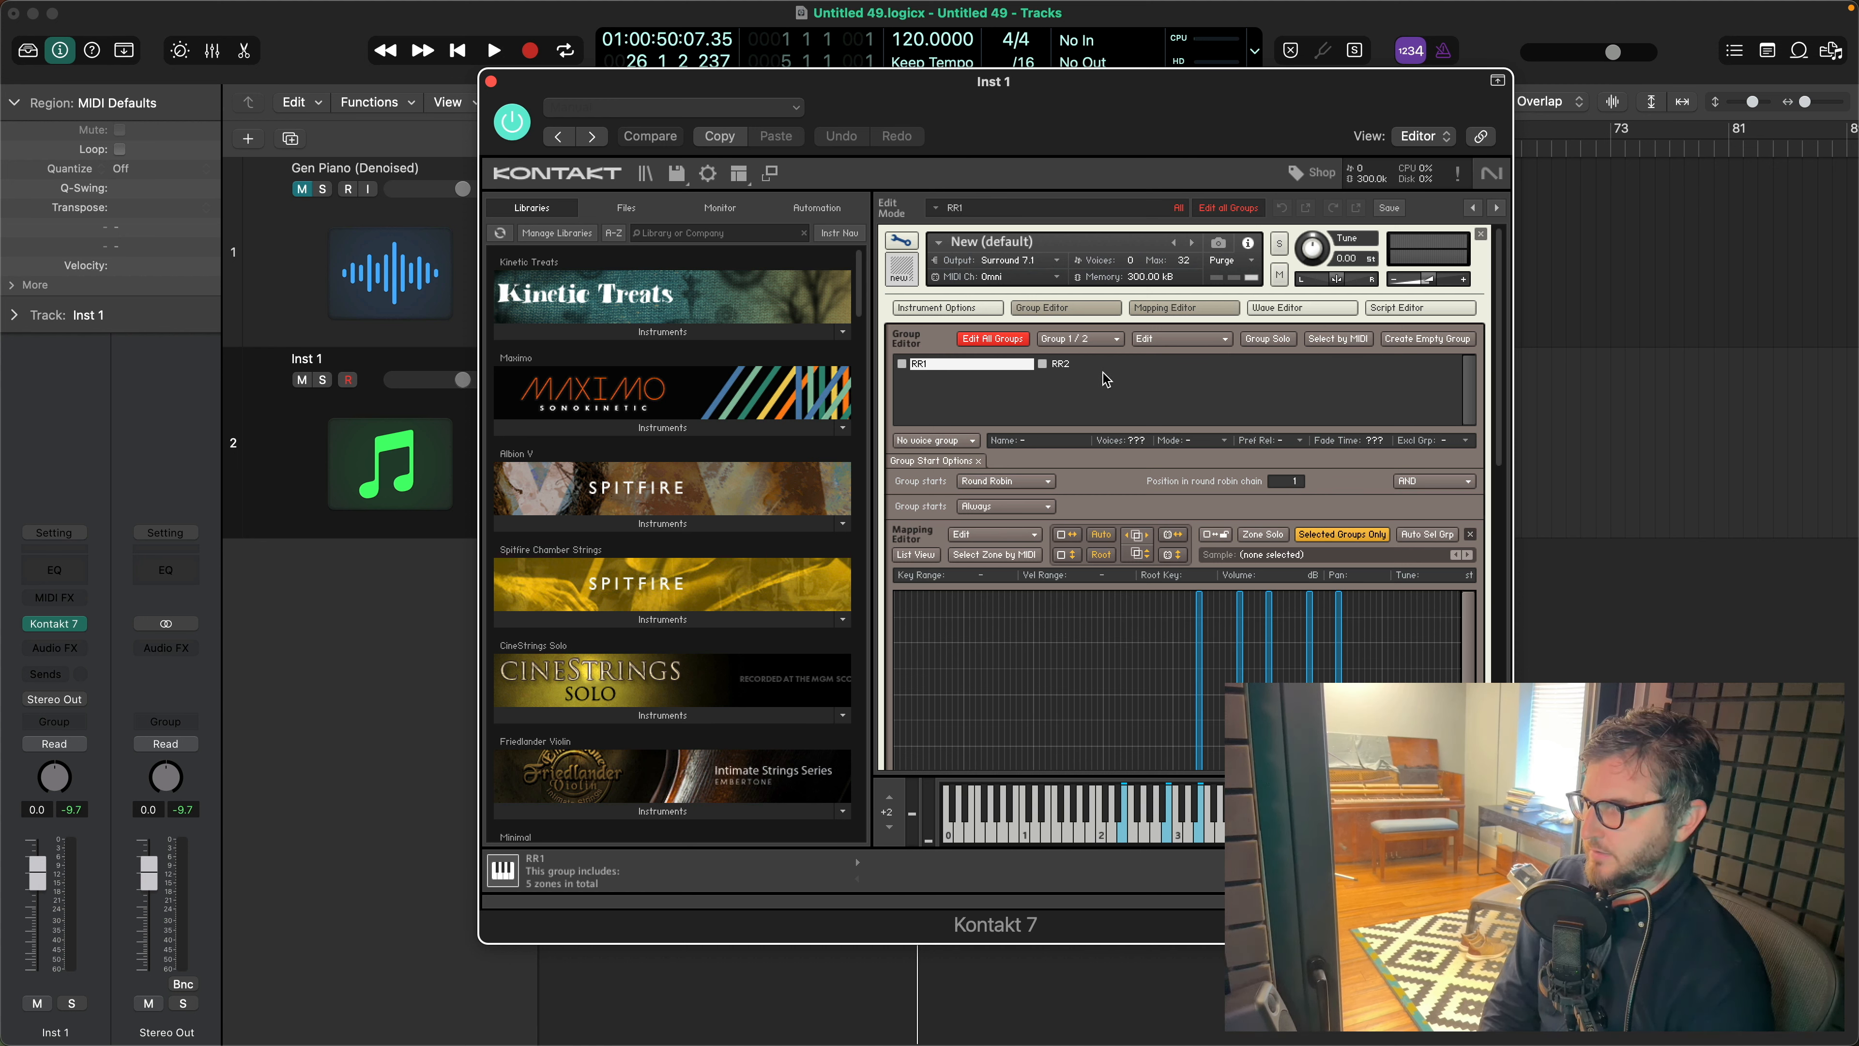
left_click(1120, 364)
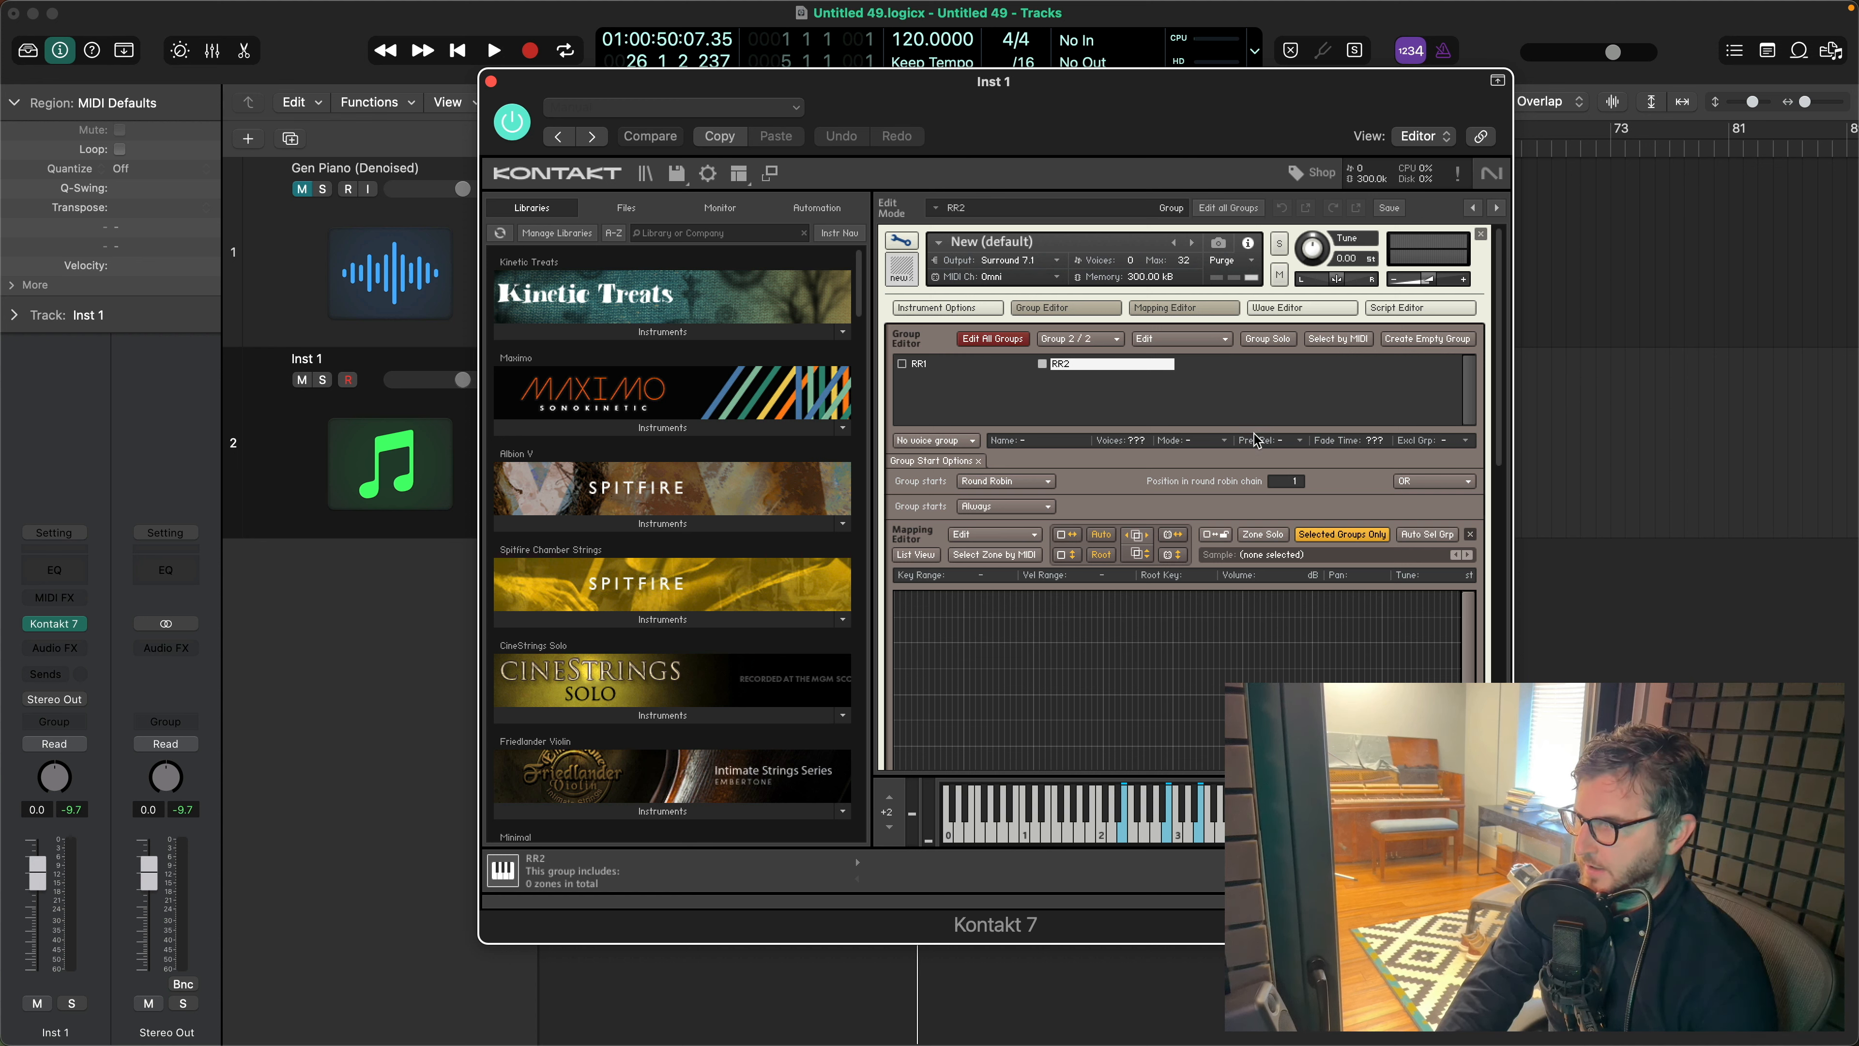
double_click(1295, 479)
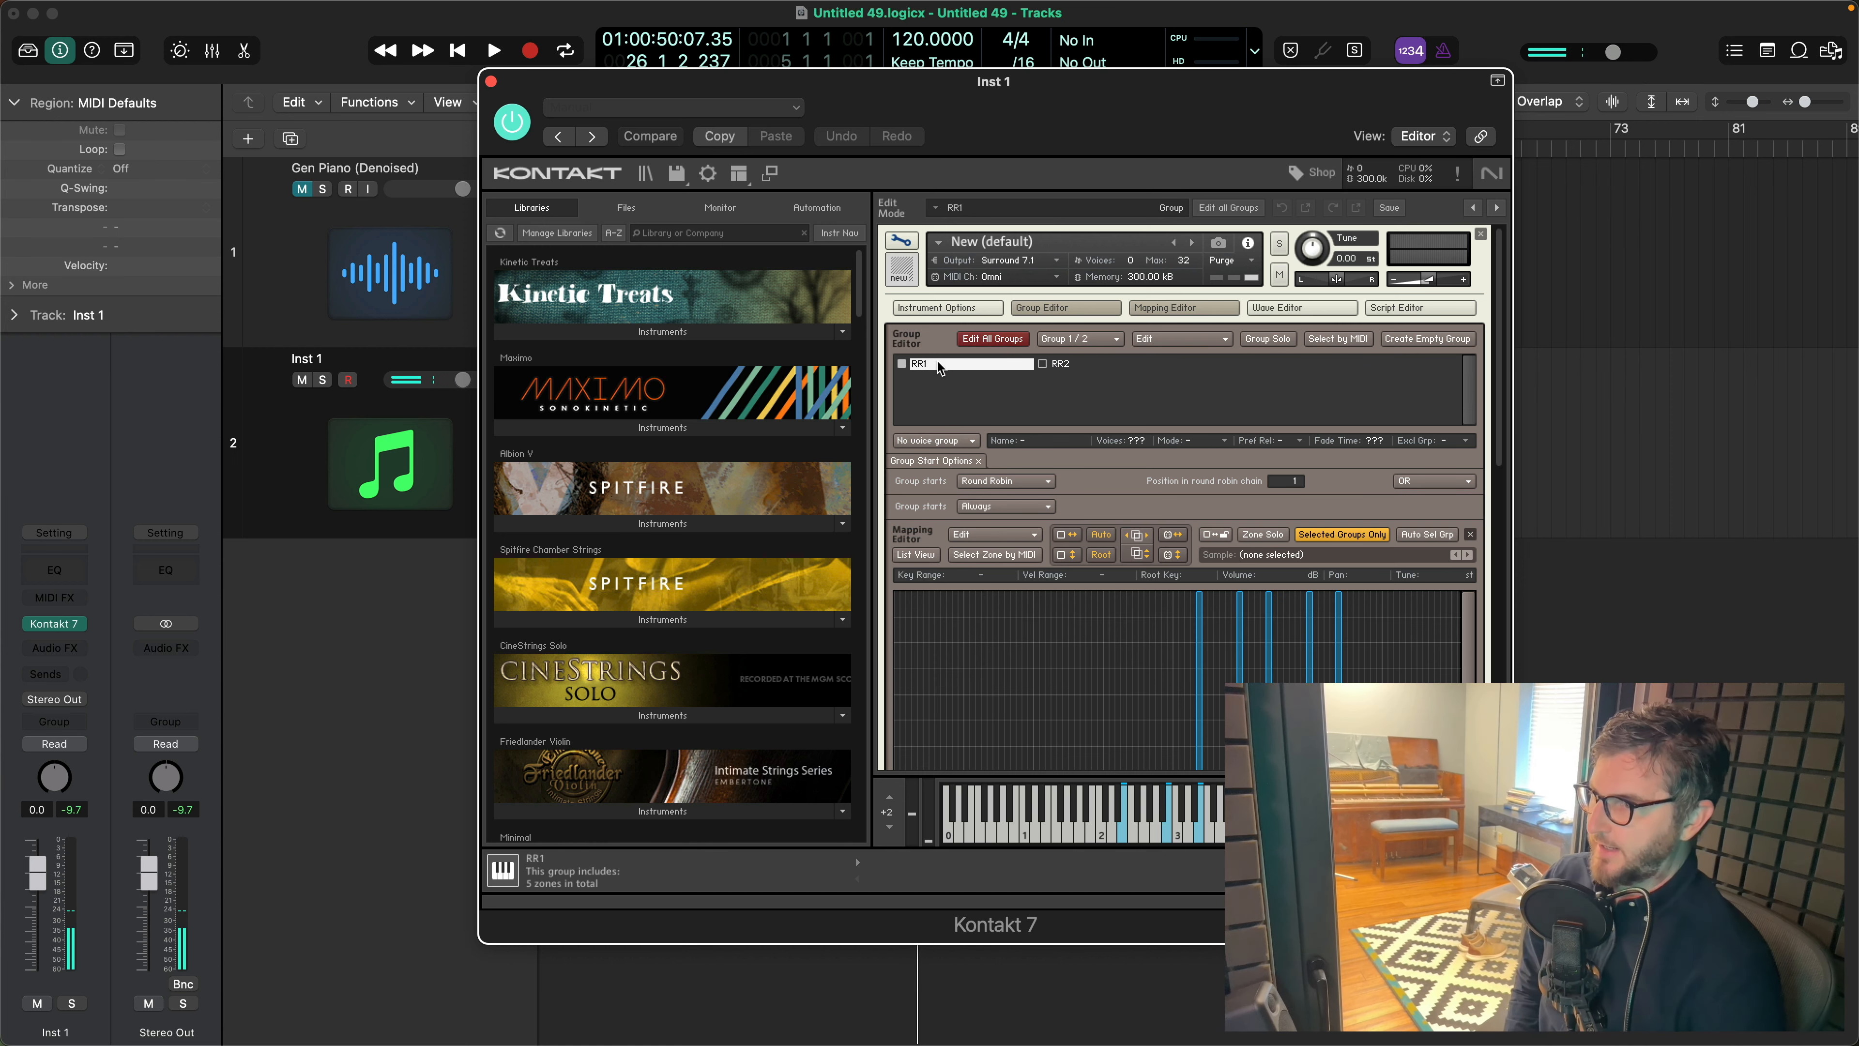
- Switch to Finder and import the five RR2 WAV files from Cut Samples into the RR2 group's Mapping Editor
key("super+Tab")
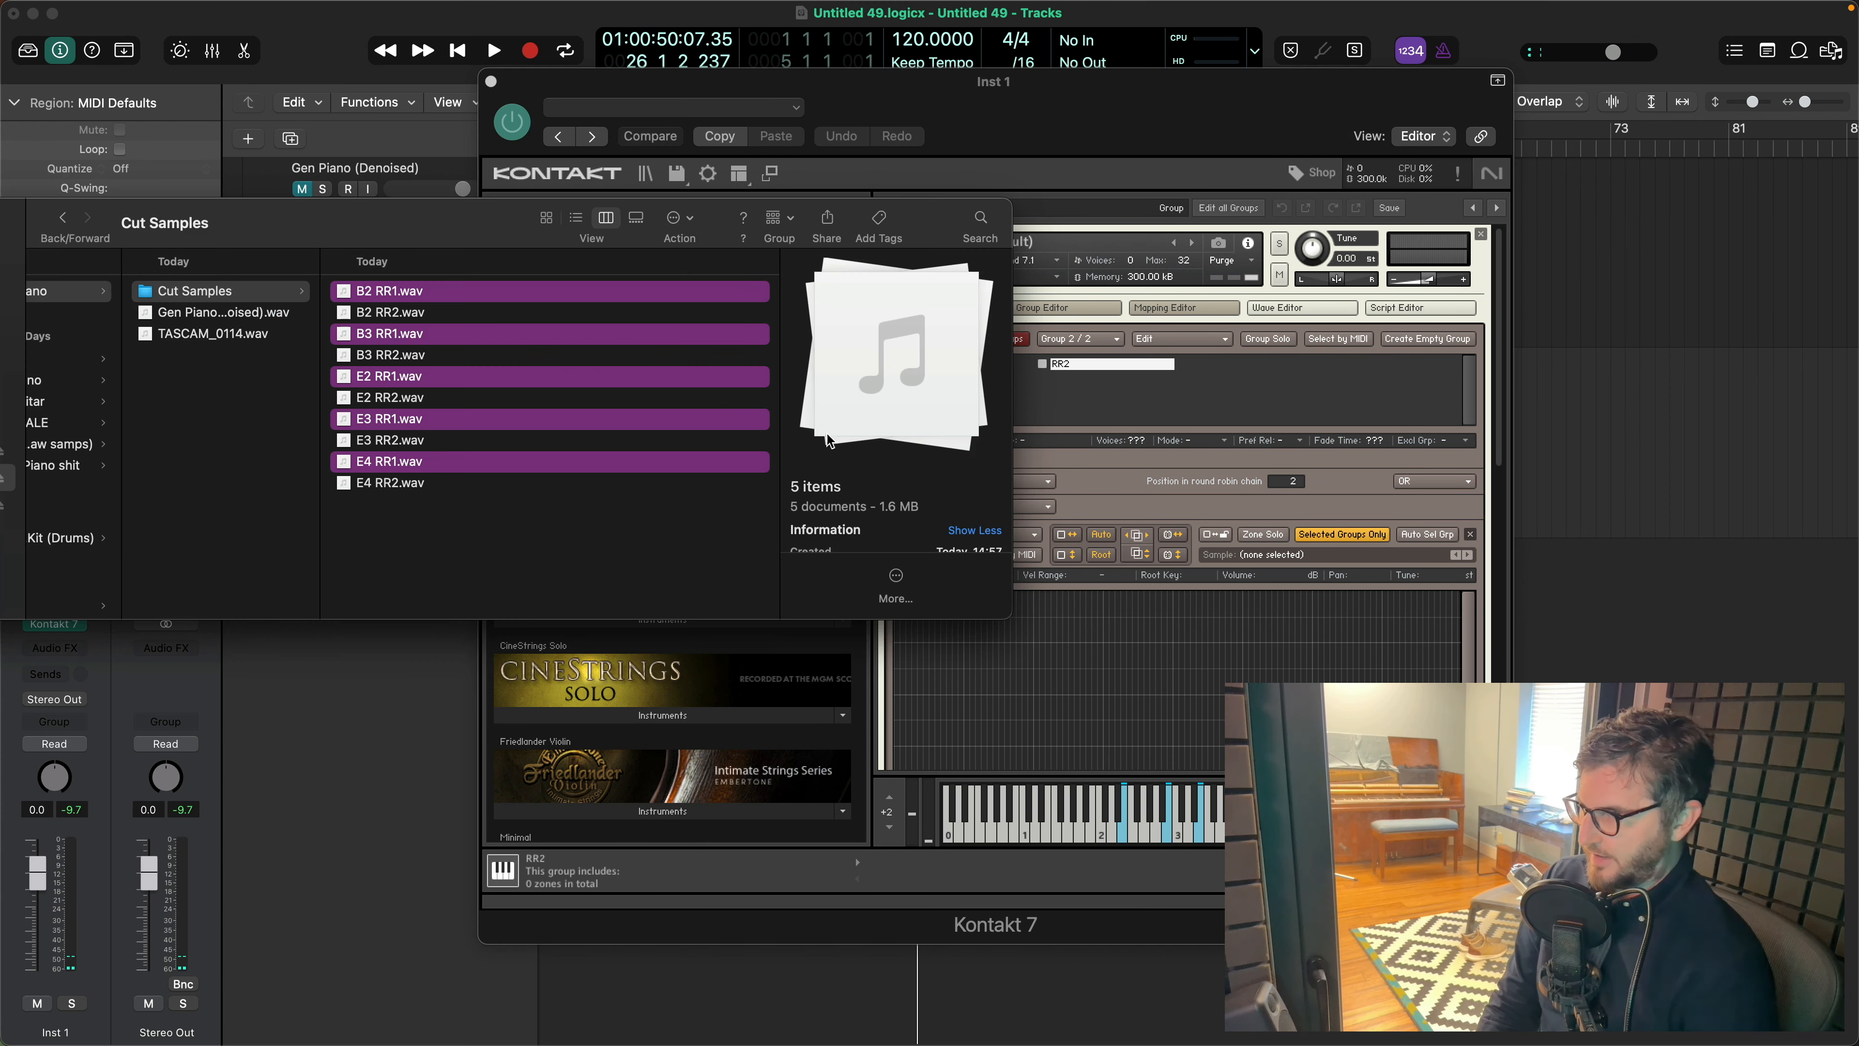
left_click(427, 313)
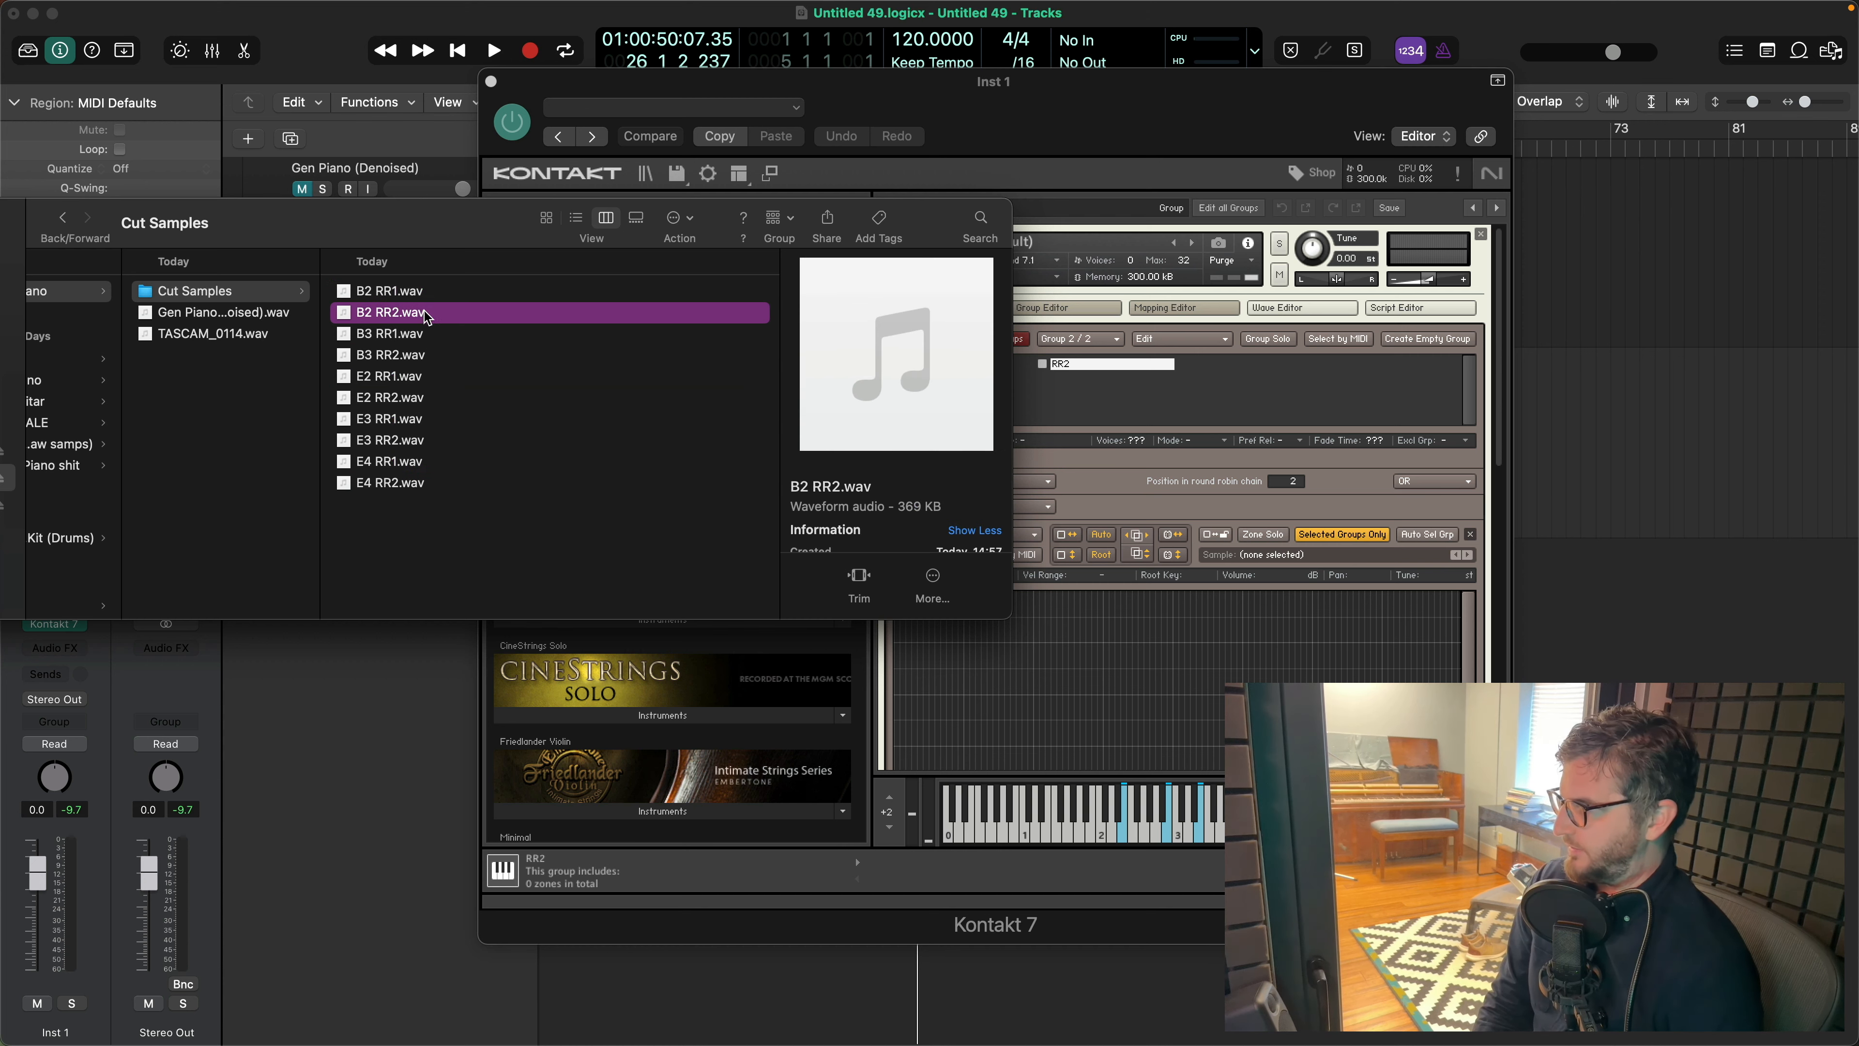
left_click(414, 354, "super")
left_click(413, 397, "super")
left_click(413, 482, "super")
left_click(407, 439, "super")
left_click_drag(408, 444, 1179, 630)
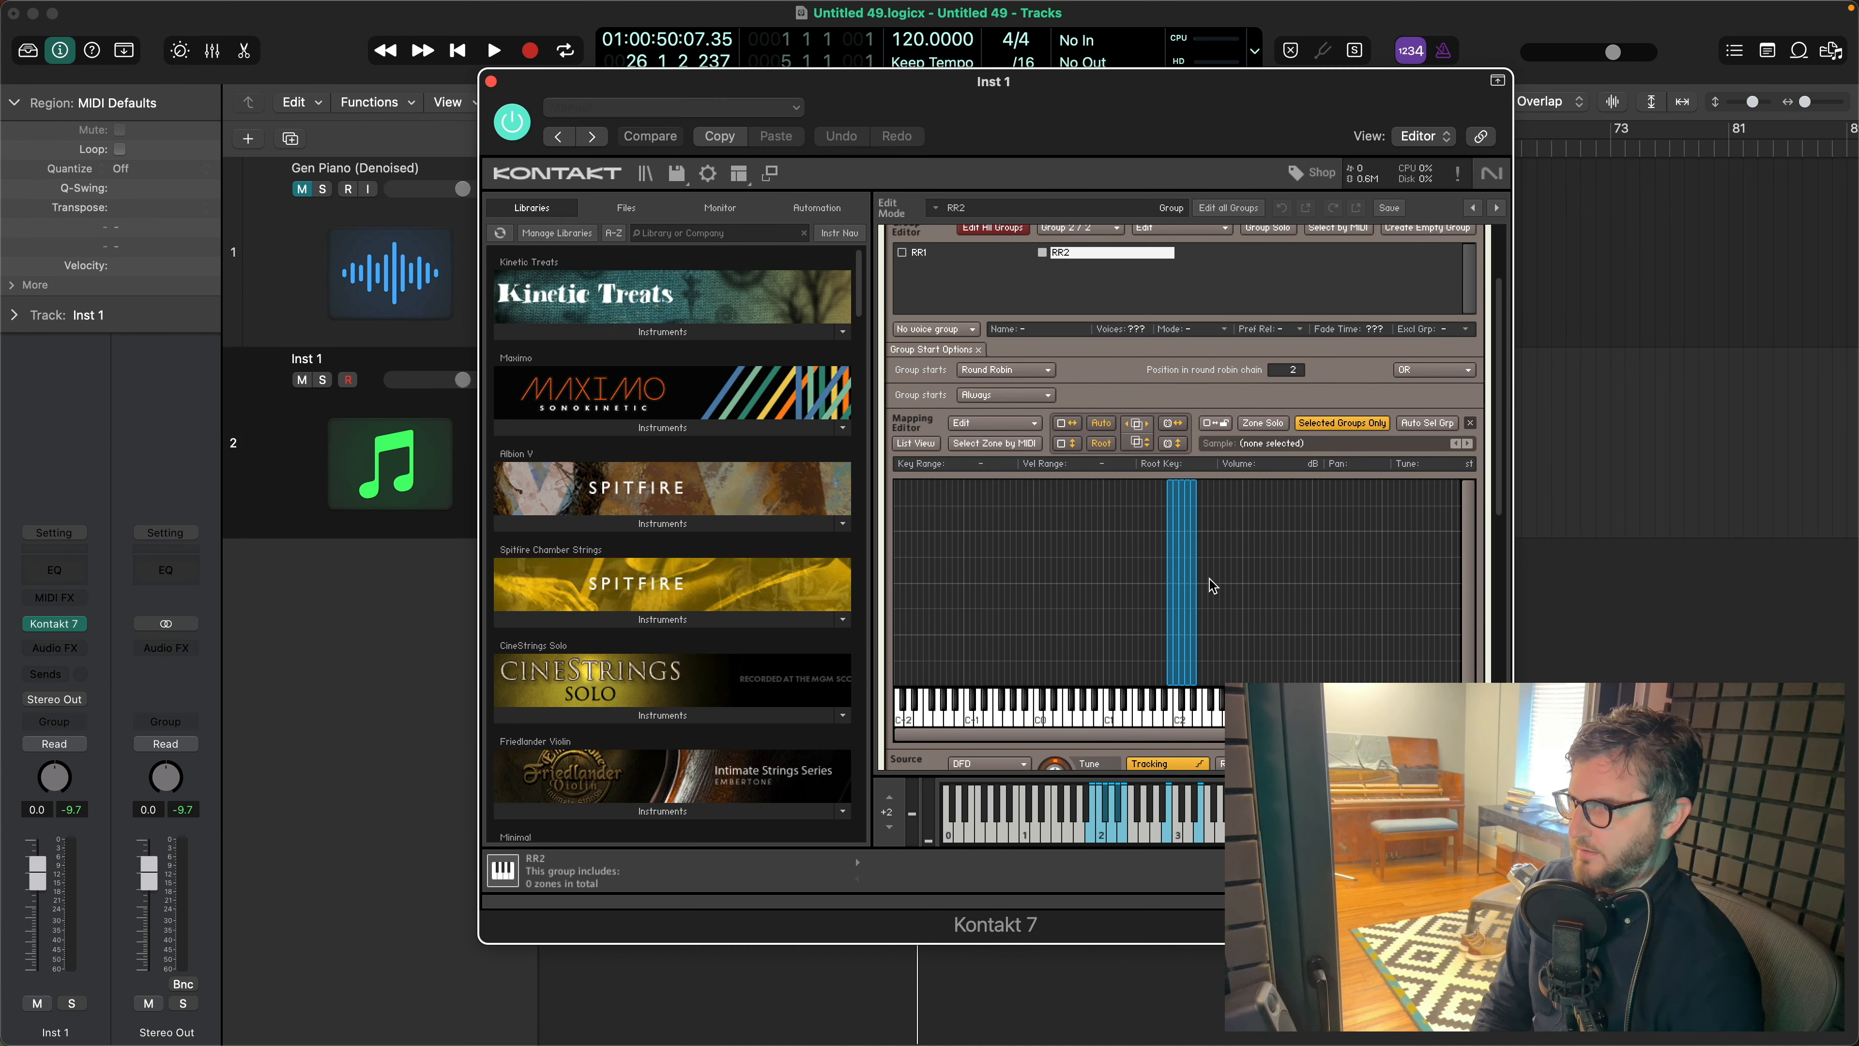
- Auto-map the RR2 zones from their filenames, using the note token as single key and ignoring the RR2 token
left_click(1033, 423)
mouse_move(1150, 800)
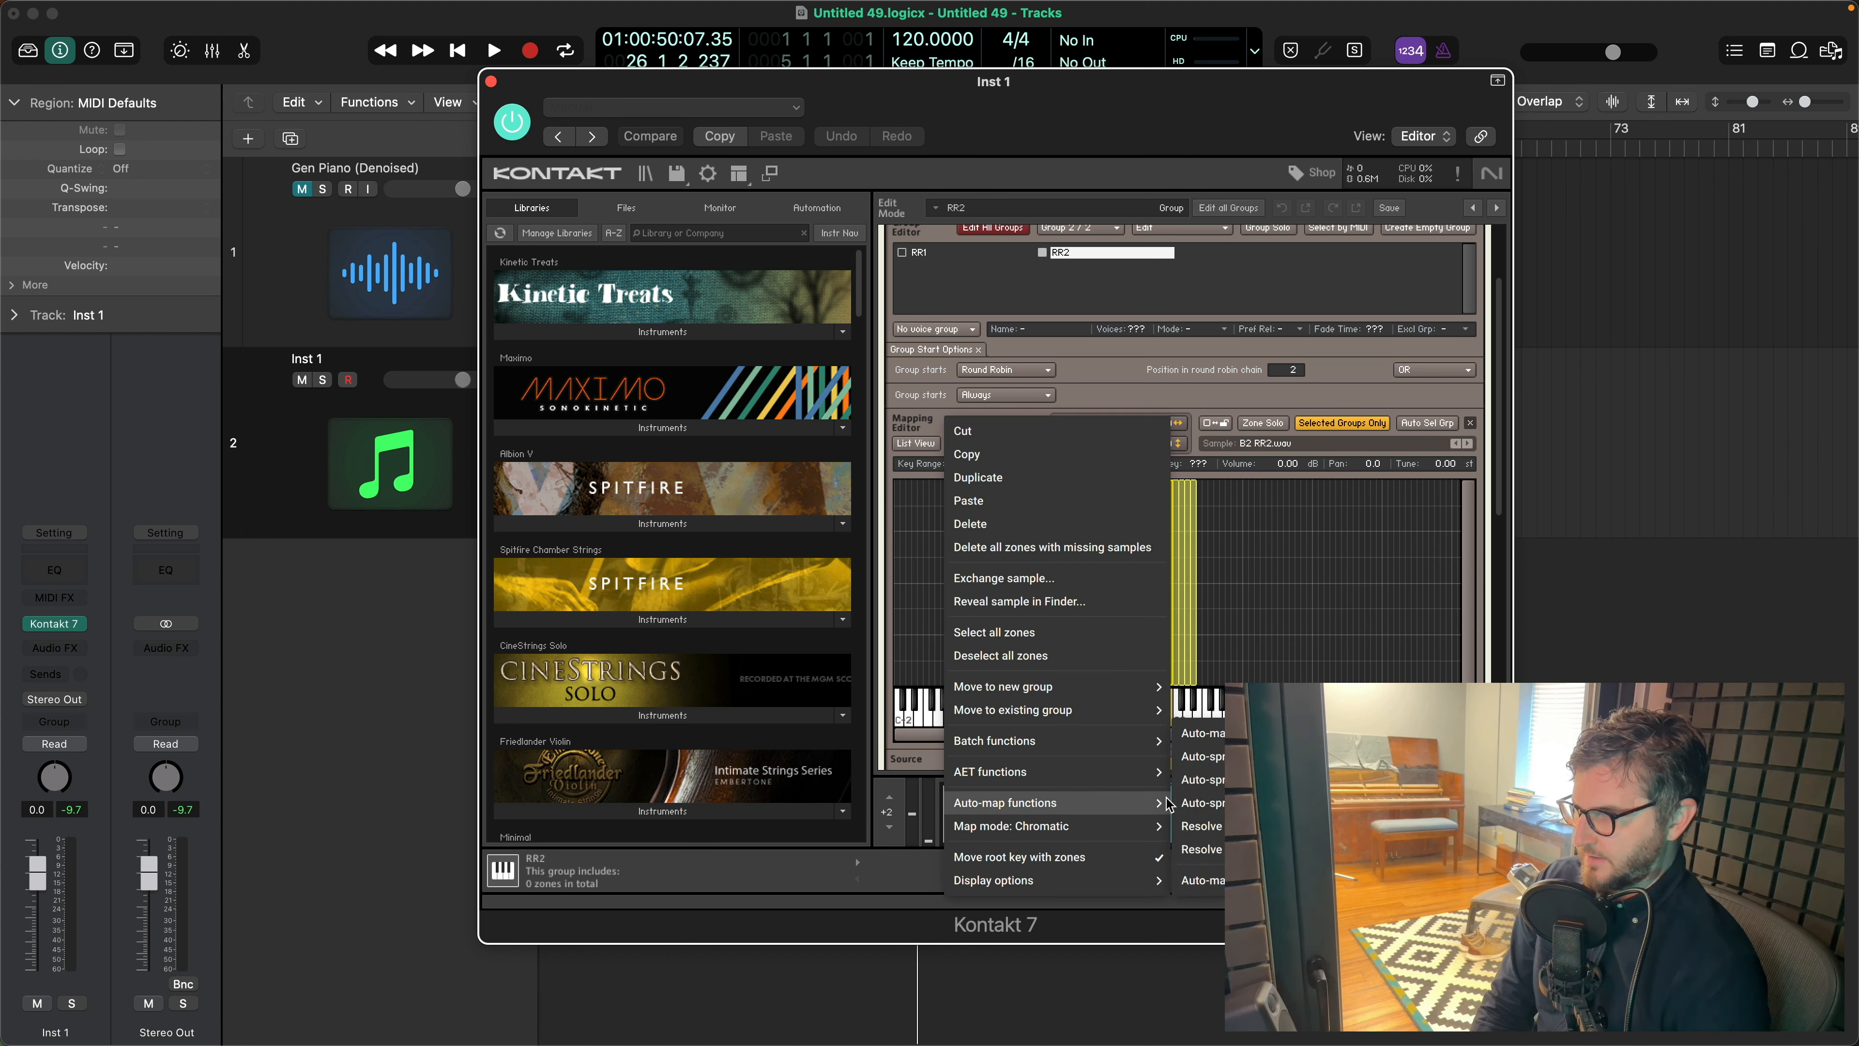
left_click(1204, 880)
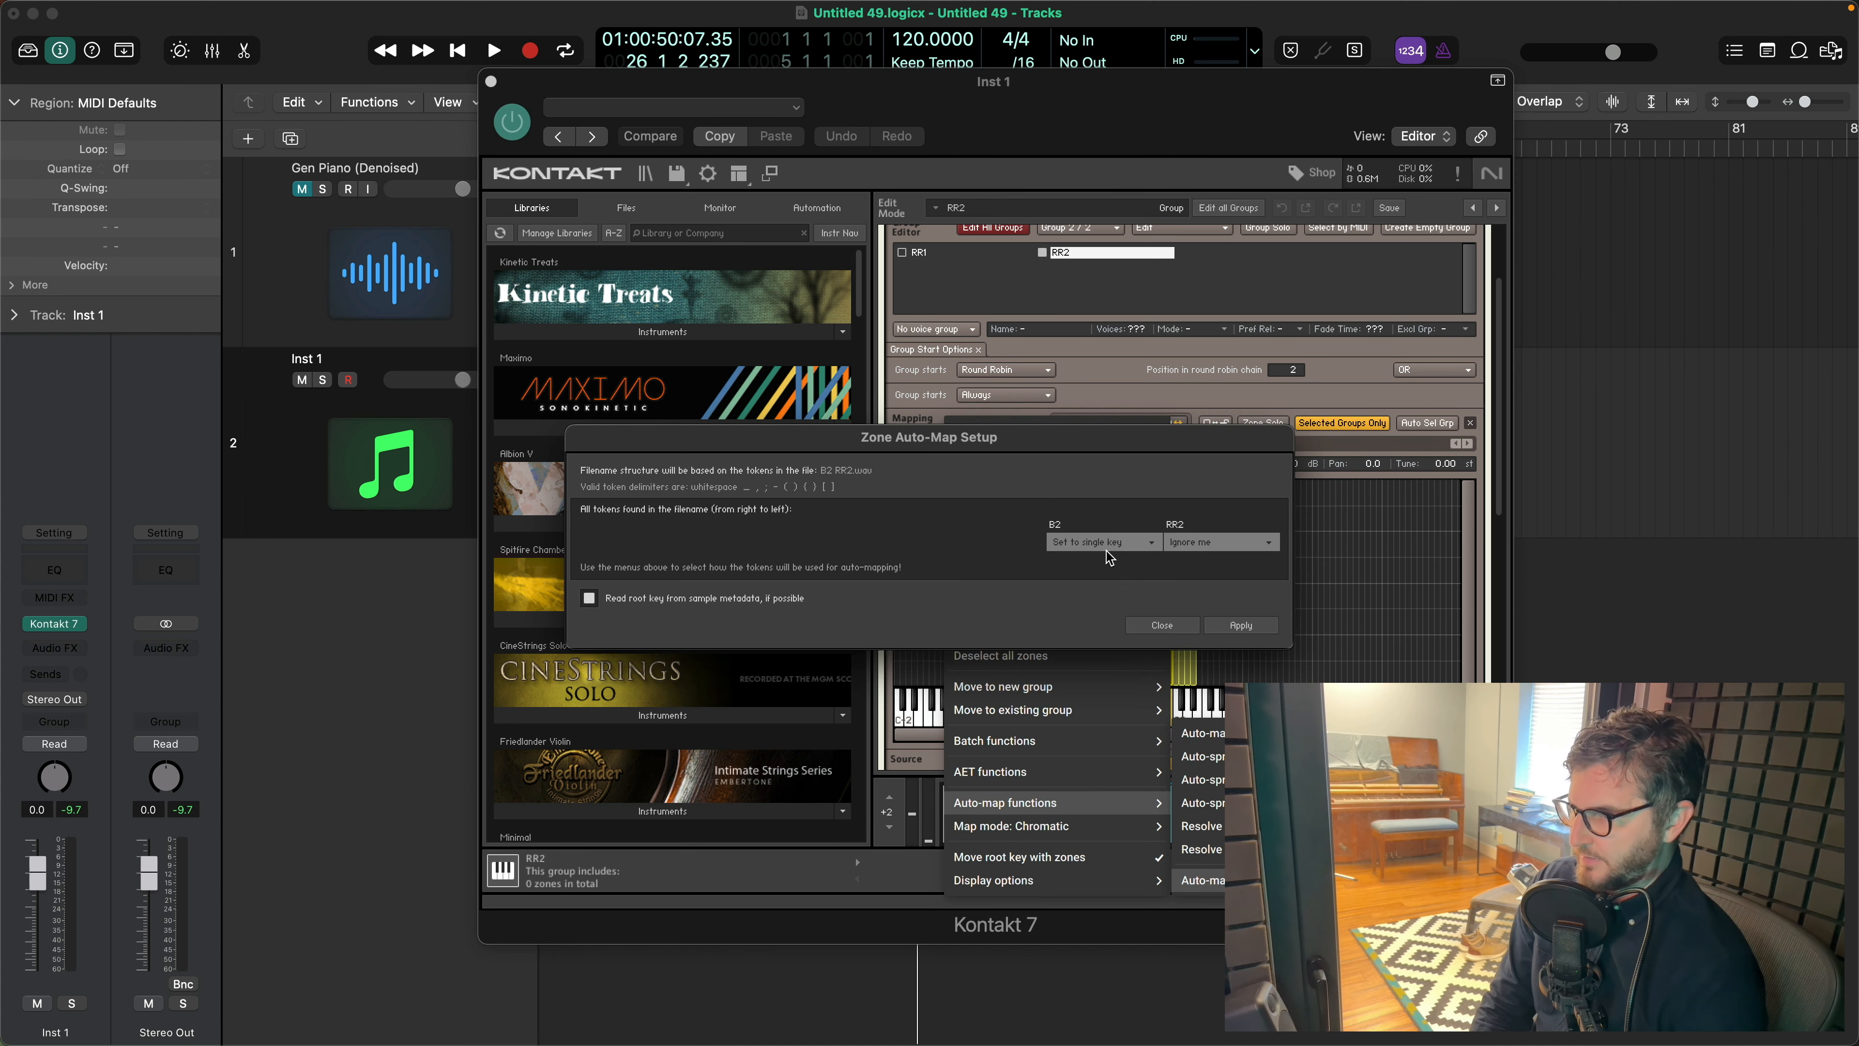
left_click(1245, 627)
left_click(1164, 625)
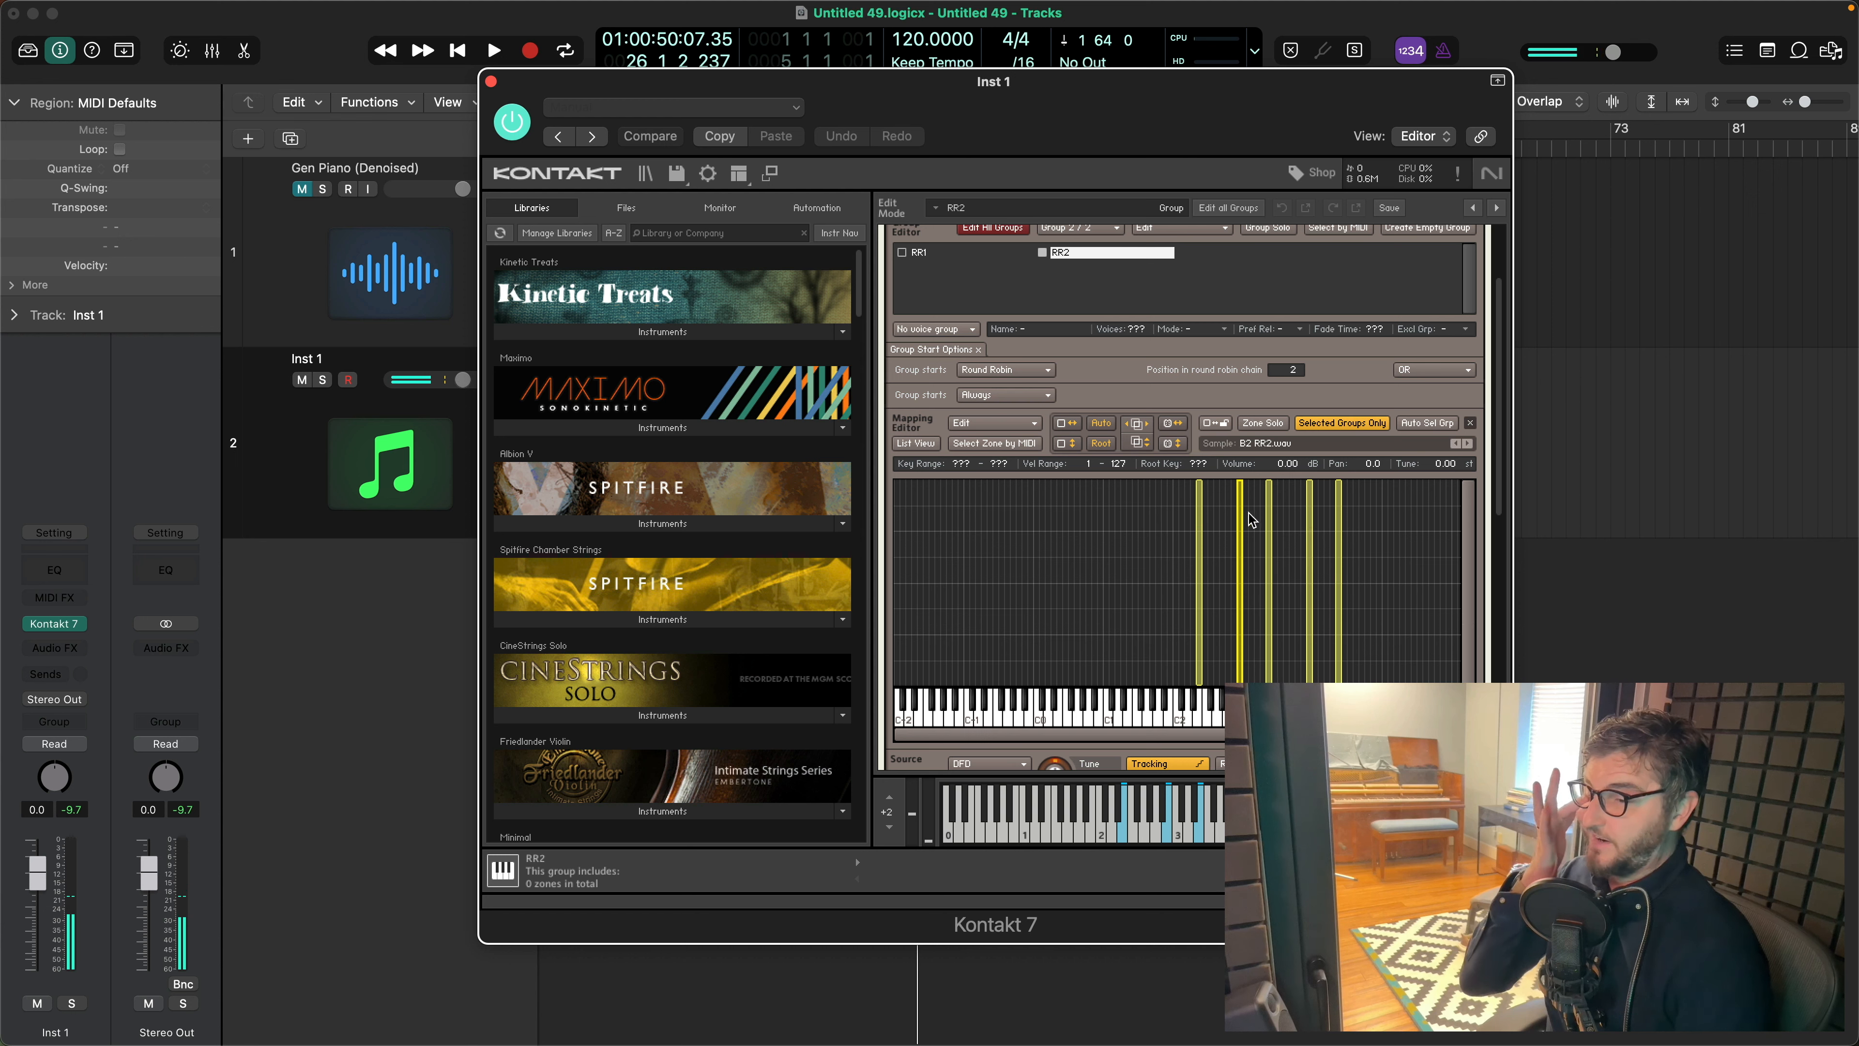
- Extend the key ranges of the B2, E3 and B3 zones in the RR2 group to fill the gaps between them
left_click(1109, 564)
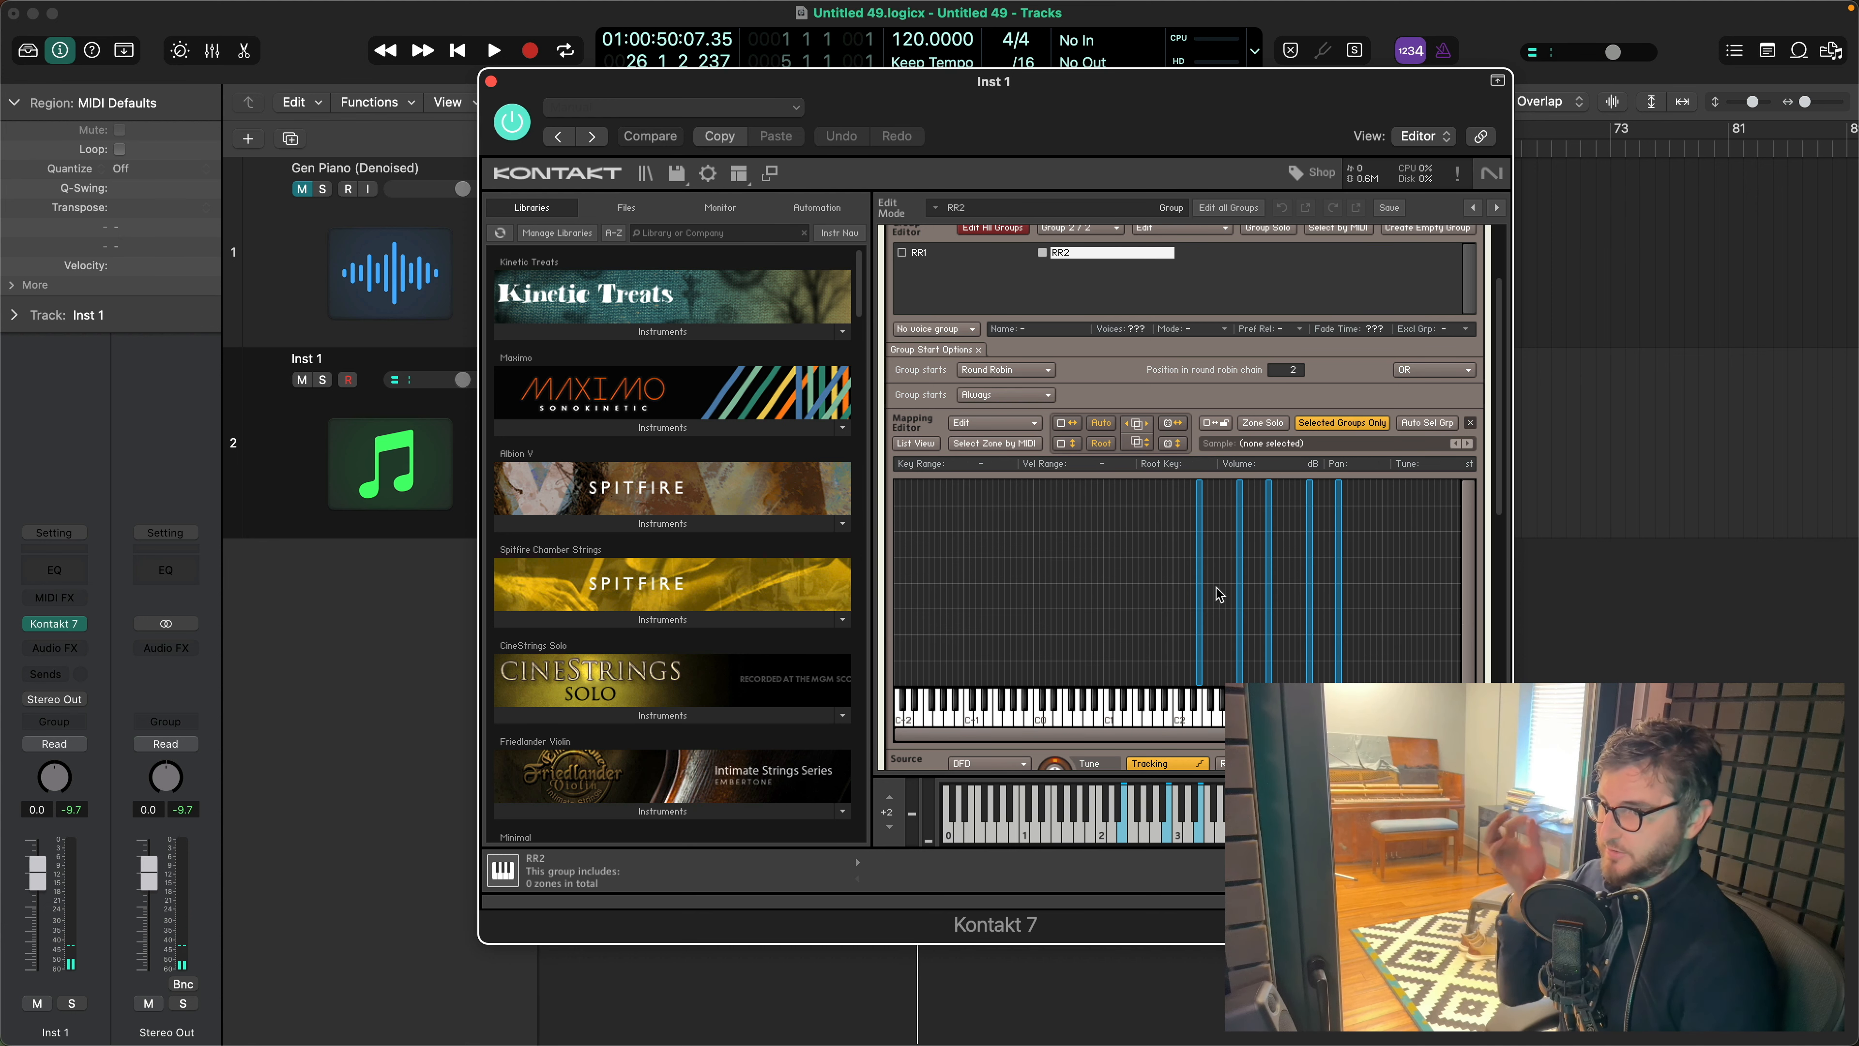
left_click_drag(1217, 595, 1323, 595)
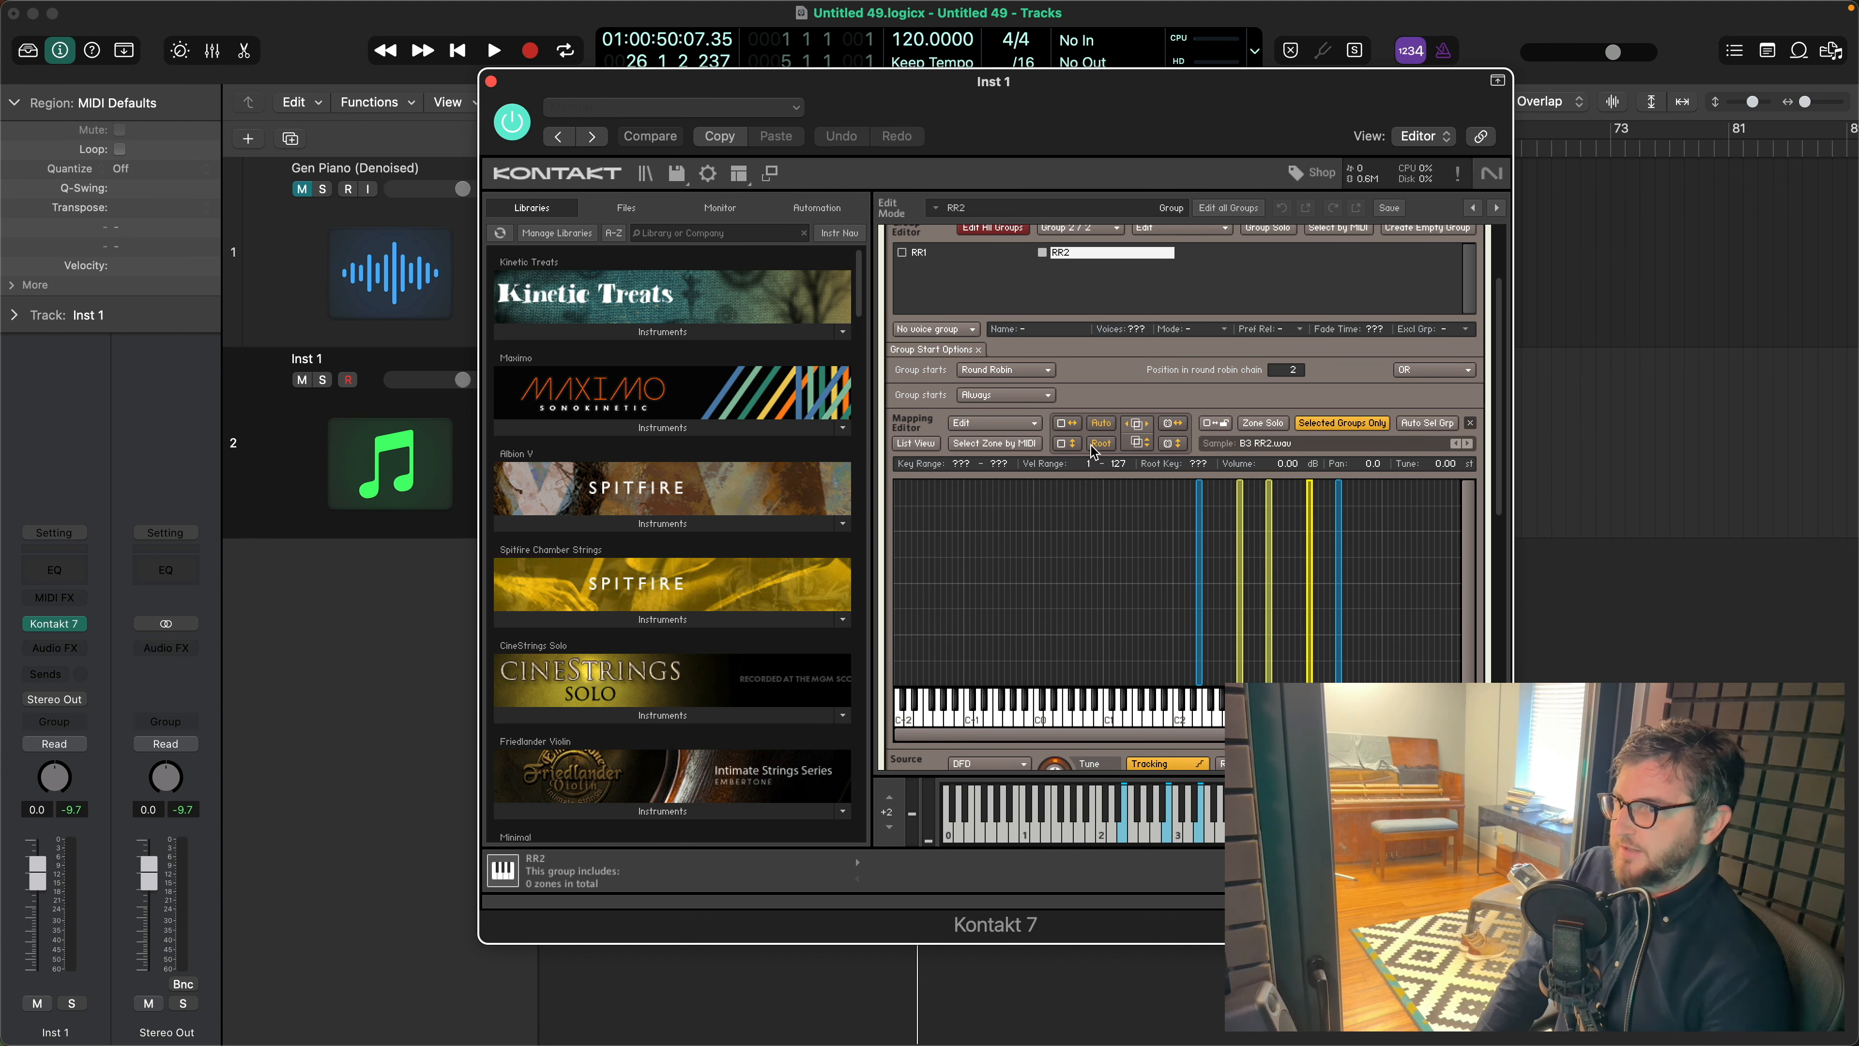
left_click(1069, 423)
left_click(1136, 572)
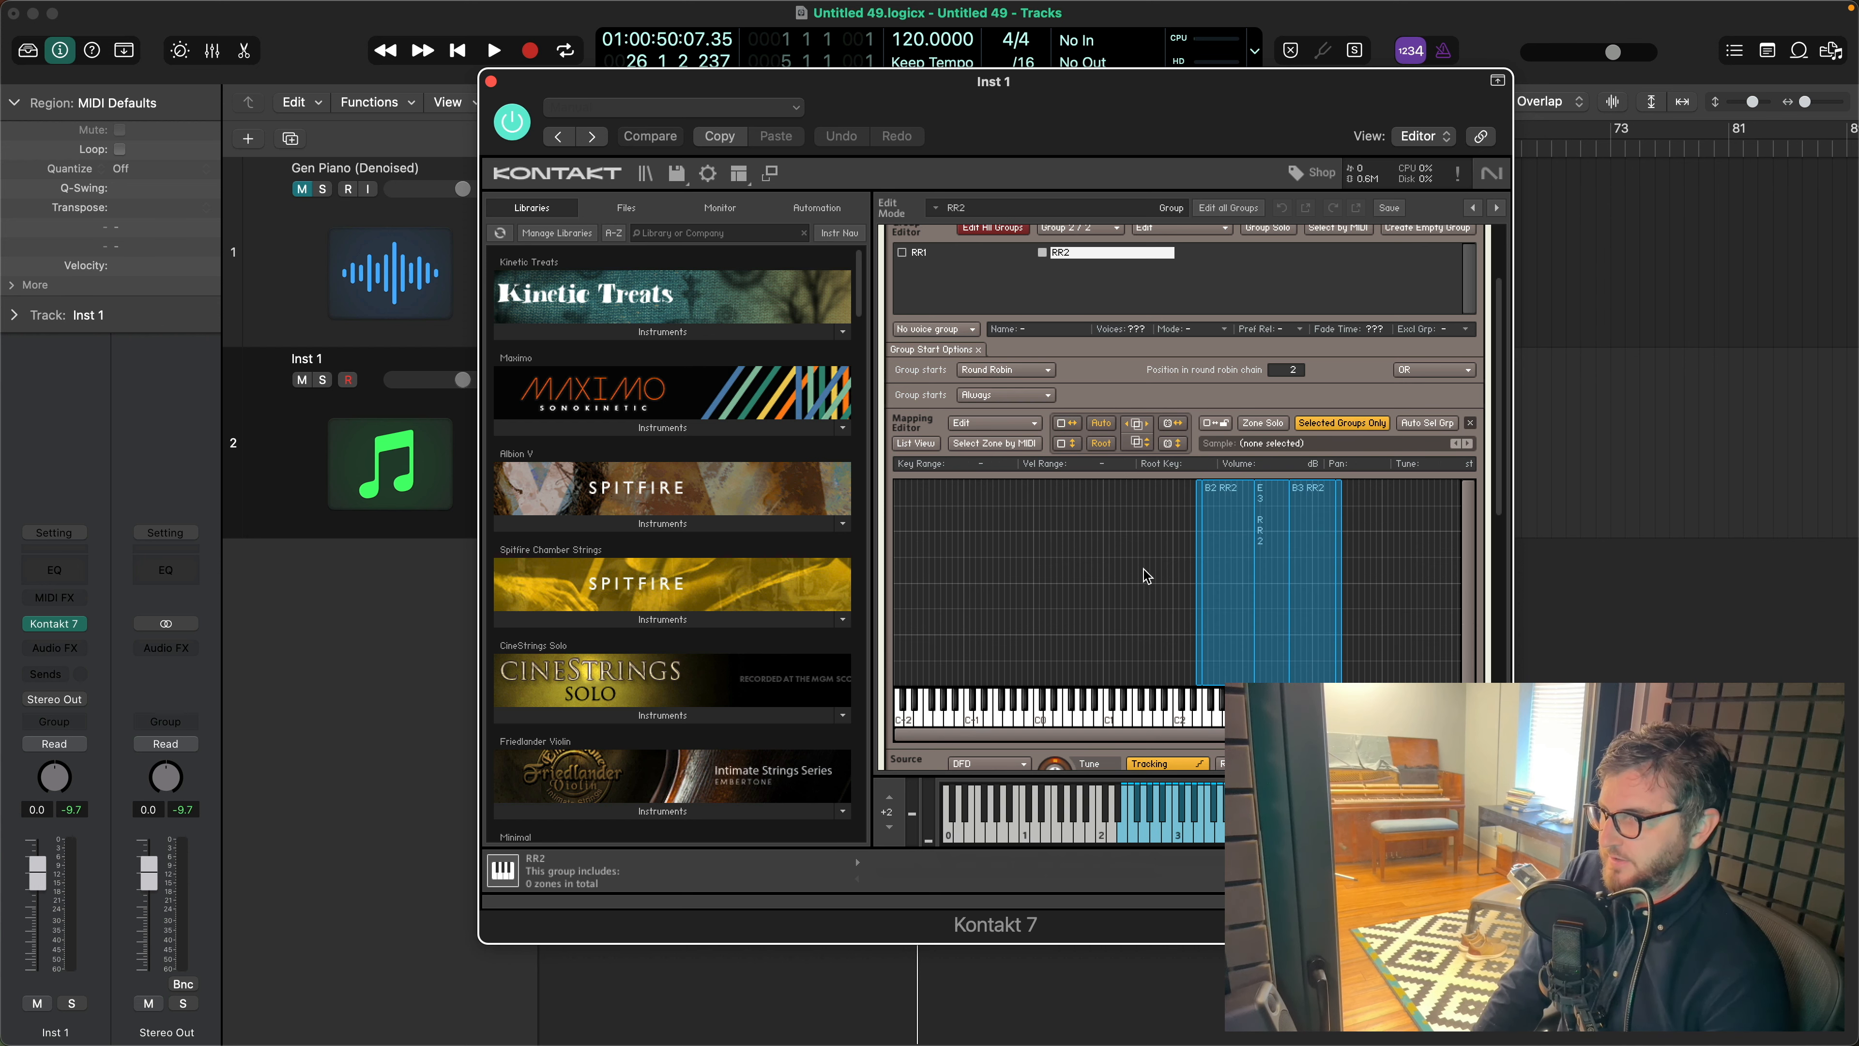
- Stretch the RR2 group's E2 zone to lower keys and its E4 zone to higher keys
left_click(1199, 612)
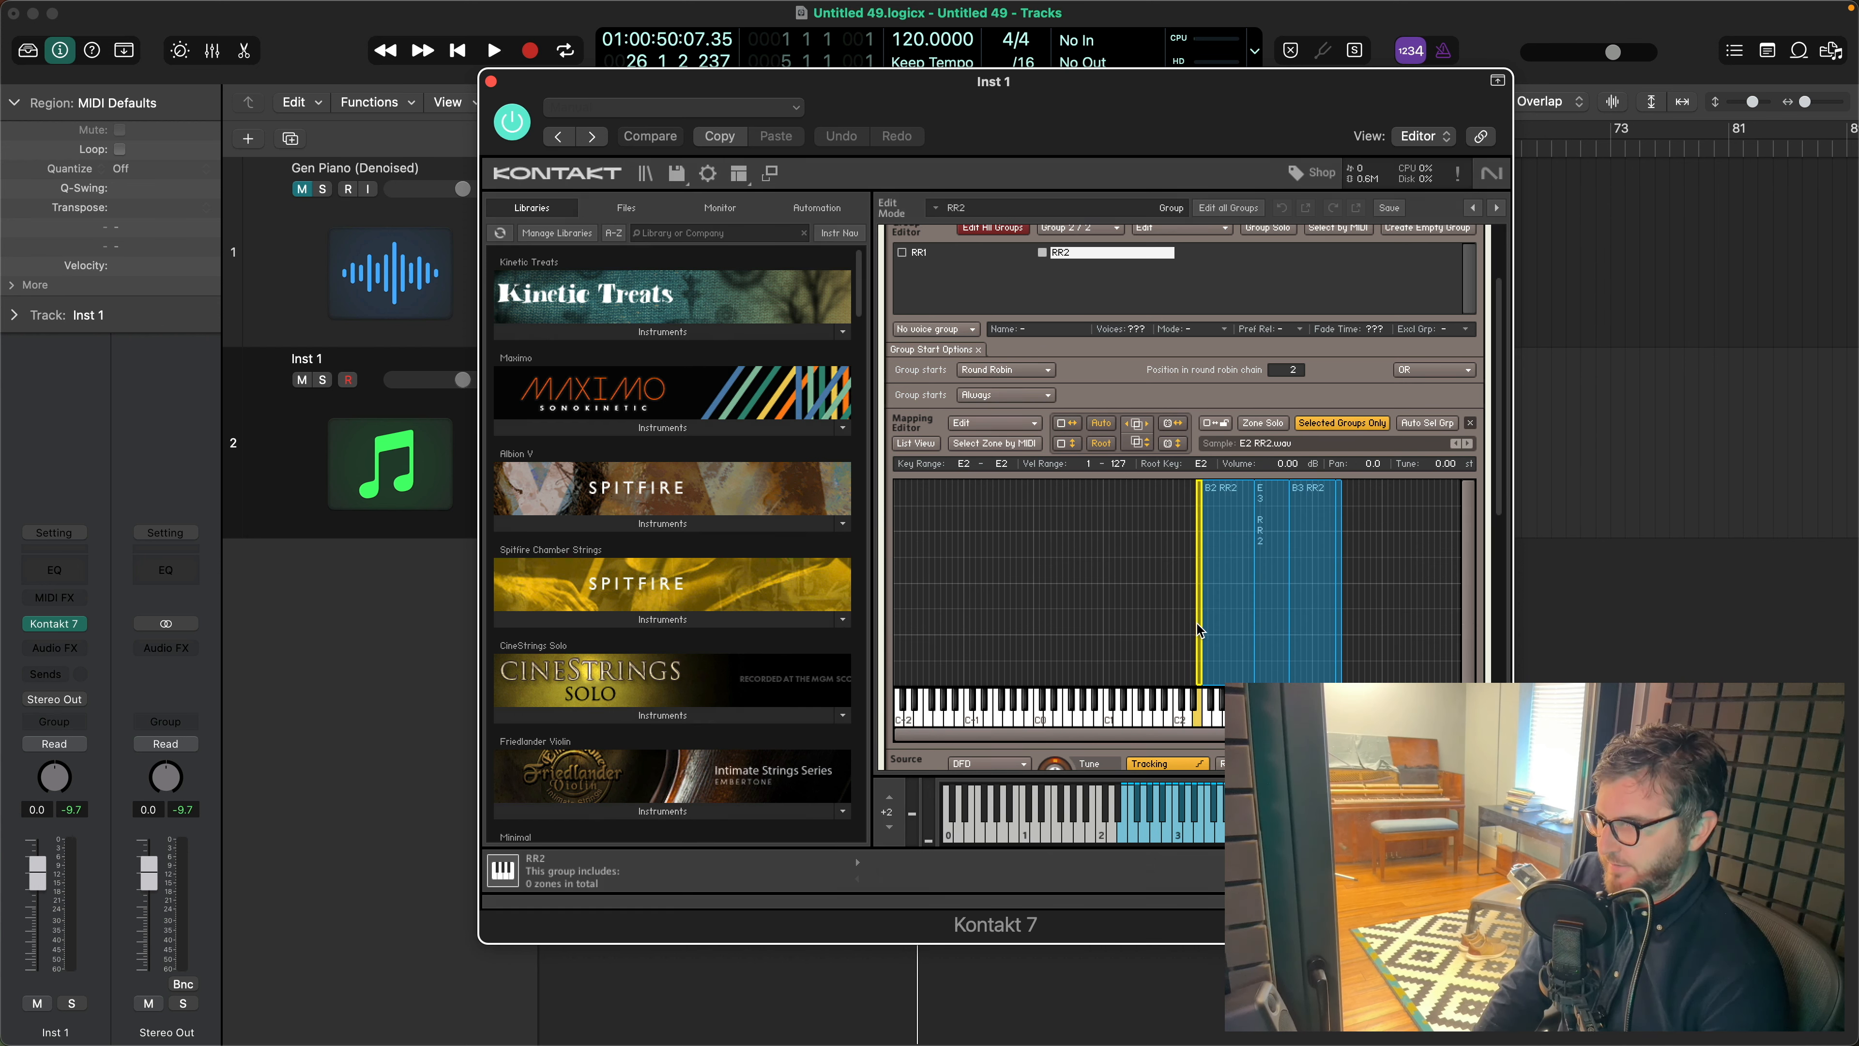
left_click_drag(1193, 625, 1103, 626)
left_click(1340, 656)
left_click_drag(1341, 659, 1390, 664)
- In the RR1 group, stretch the E2 zone to lower keys and the E4 zone to higher keys
left_click(920, 253)
left_click(1199, 566)
left_click_drag(1192, 567, 1103, 567)
left_click_drag(1341, 586, 1389, 586)
left_click(1416, 579)
- Close the Kontakt window and create two duplicates of the Inst 1 track with the same settings
left_click_drag(1131, 100, 1116, 115)
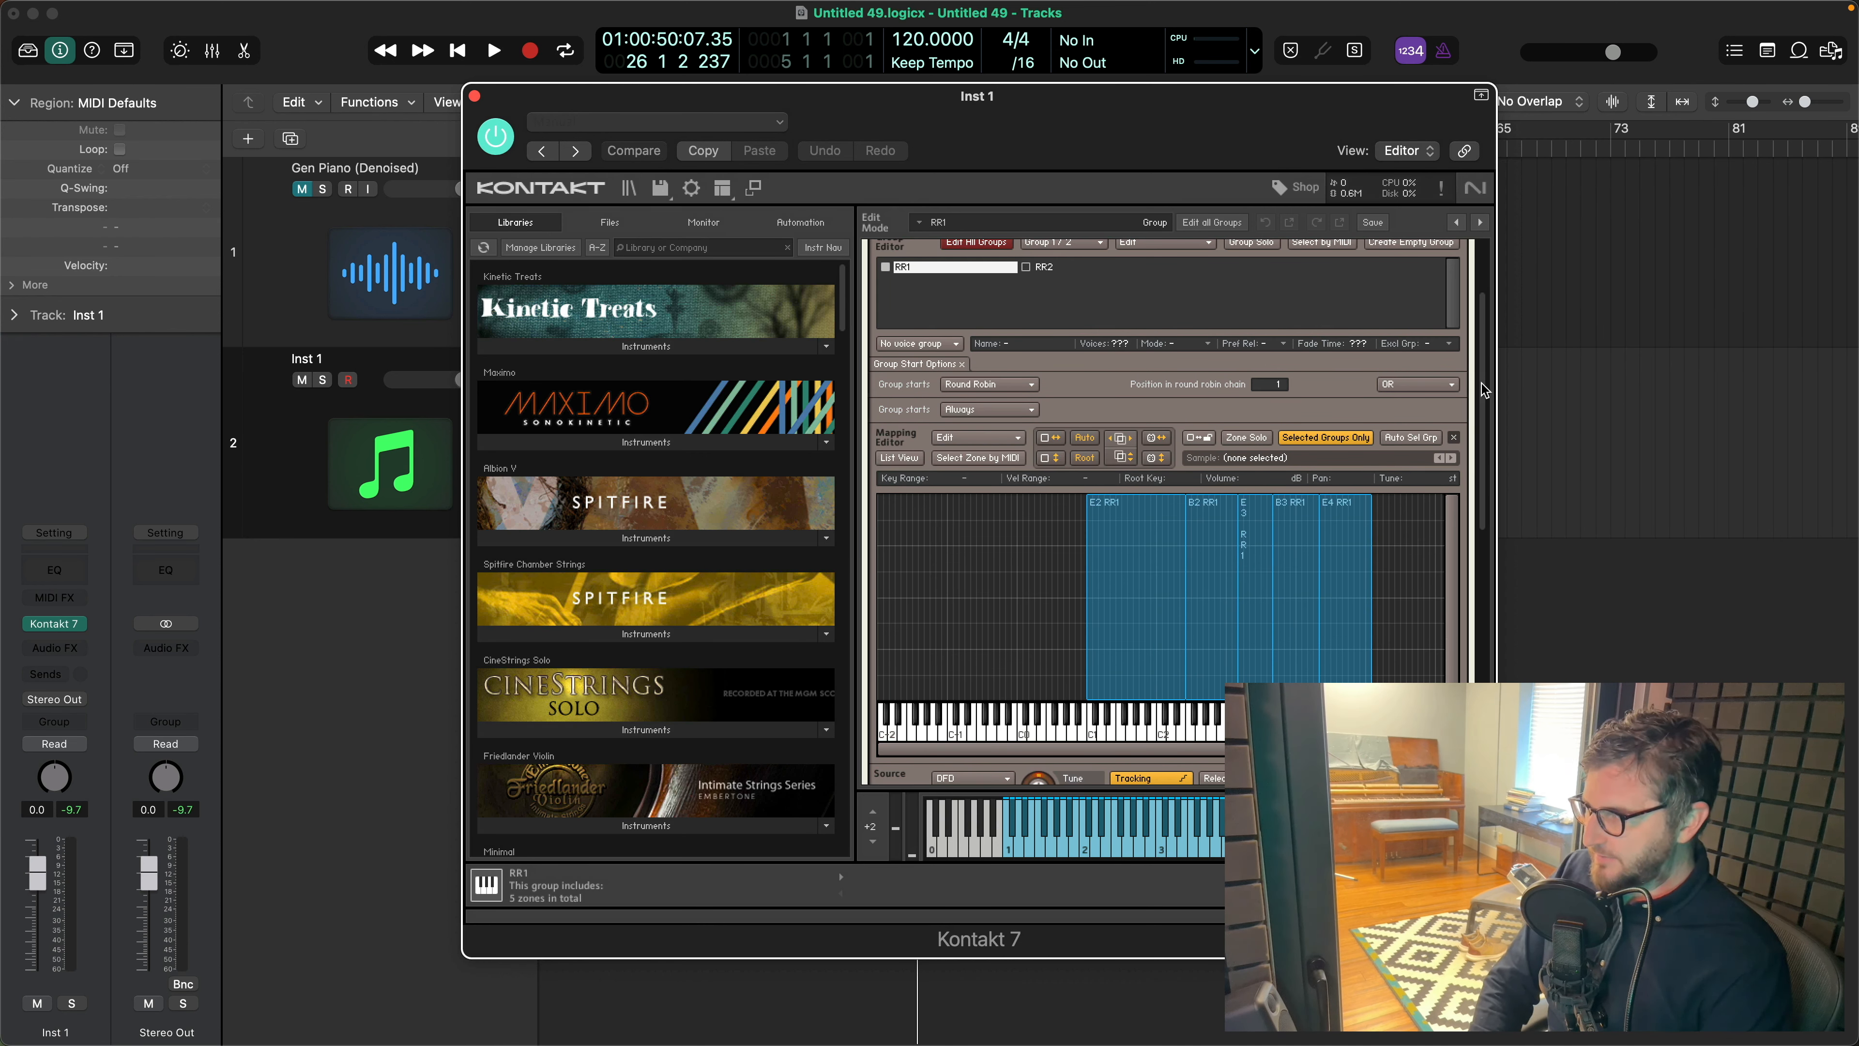
left_click_drag(1482, 384, 1483, 300)
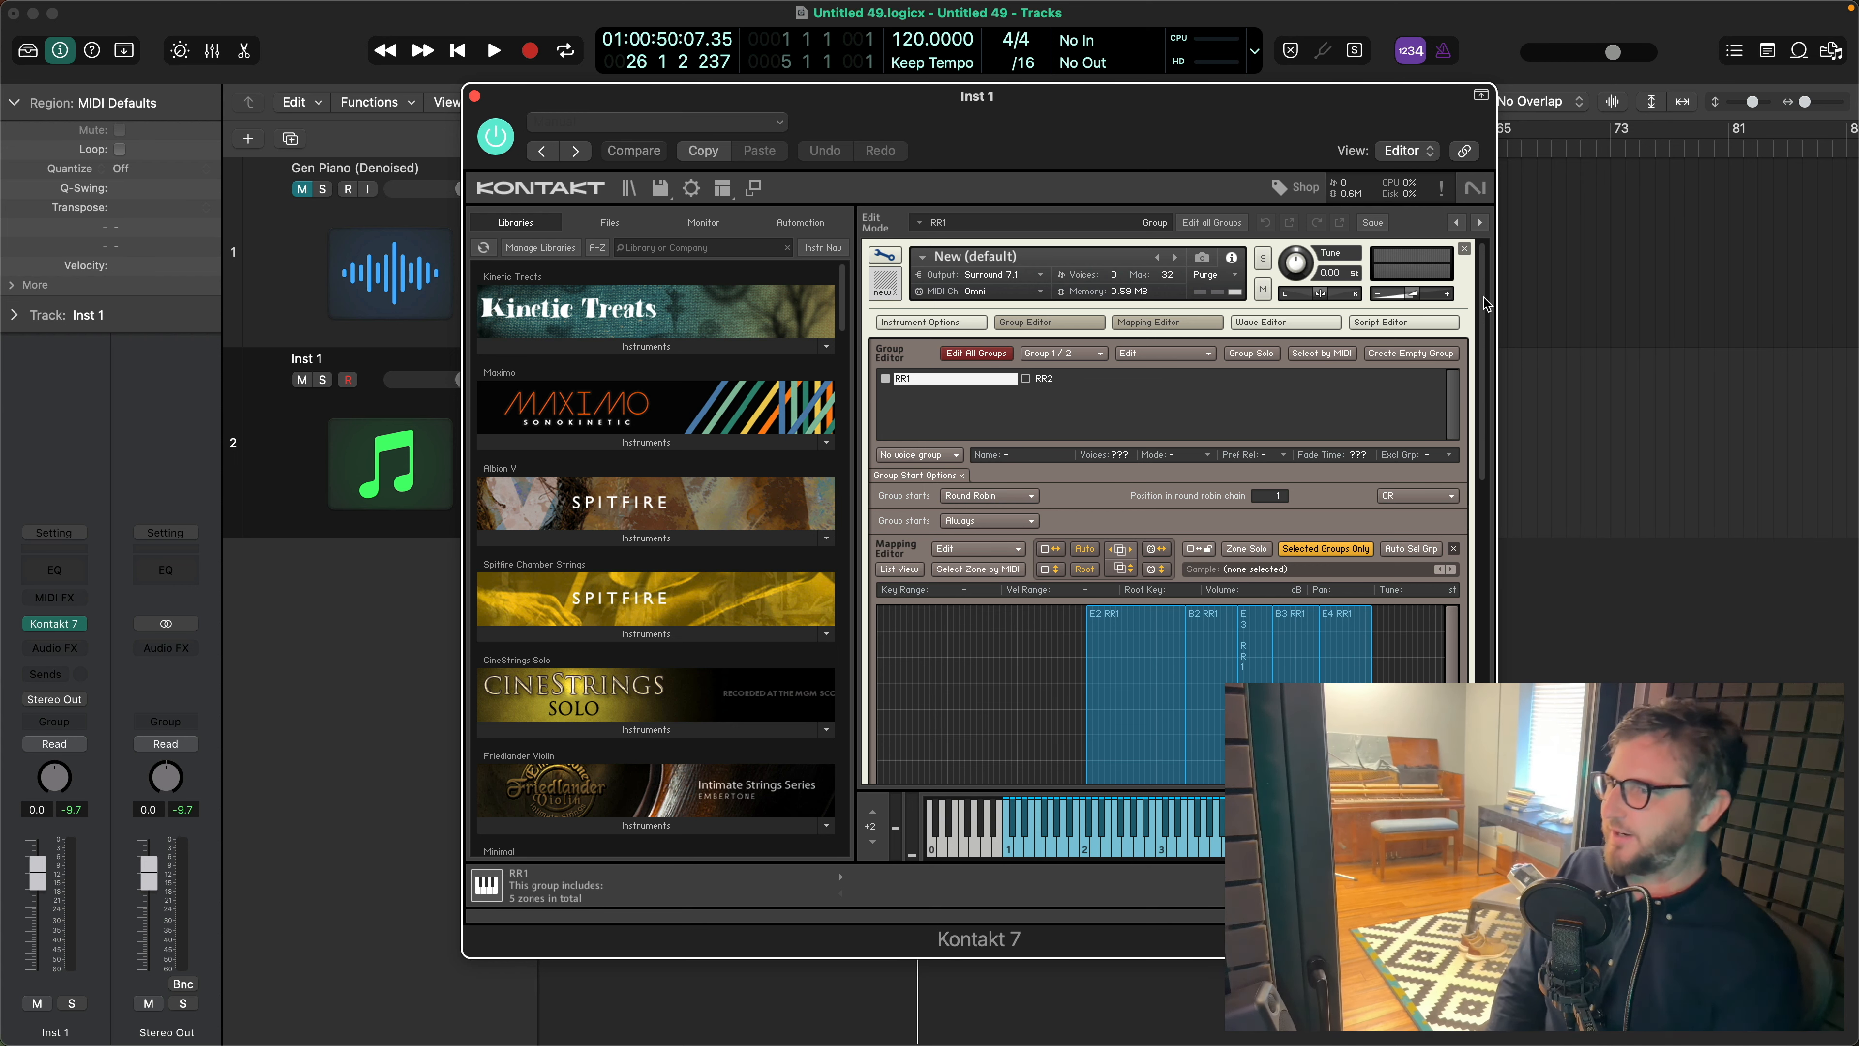
left_click(474, 96)
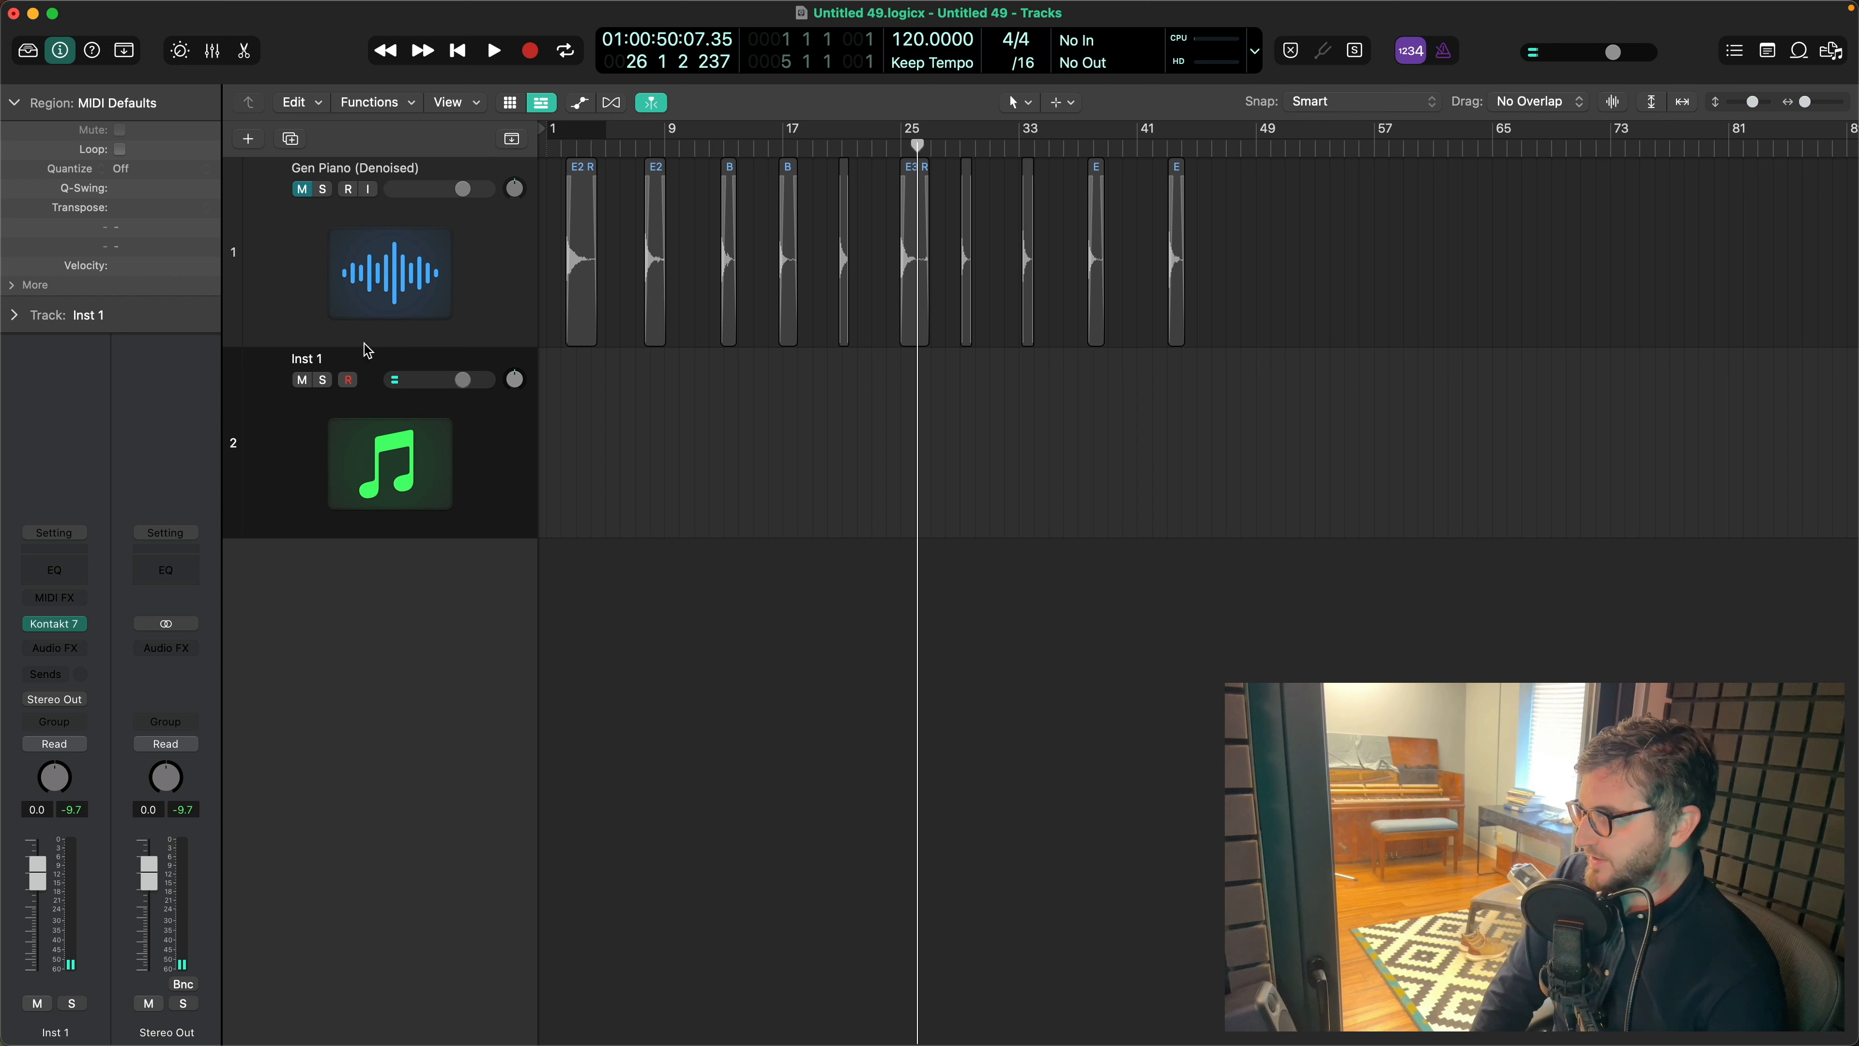
left_click(291, 139)
left_click(290, 139)
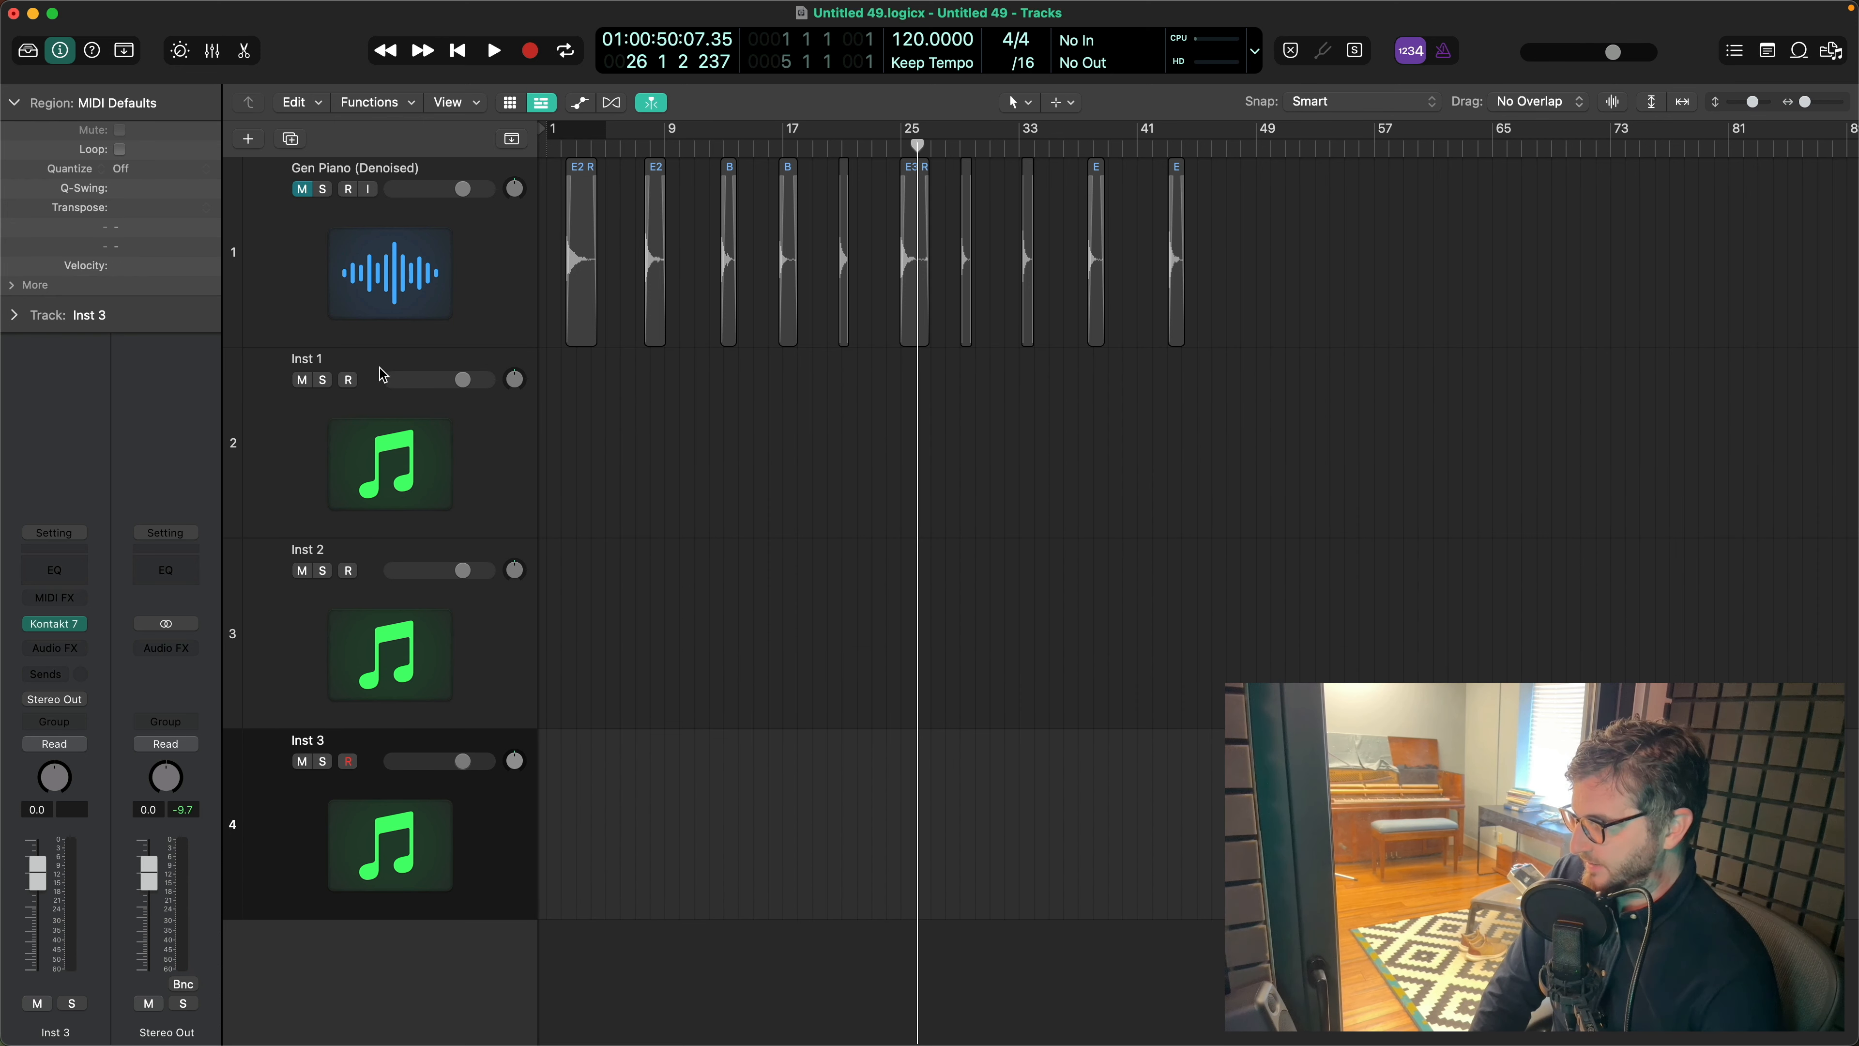
- Audition the Inst 1, Inst 2 and Inst 3 tracks one after another
left_click(327, 439)
left_click(382, 627)
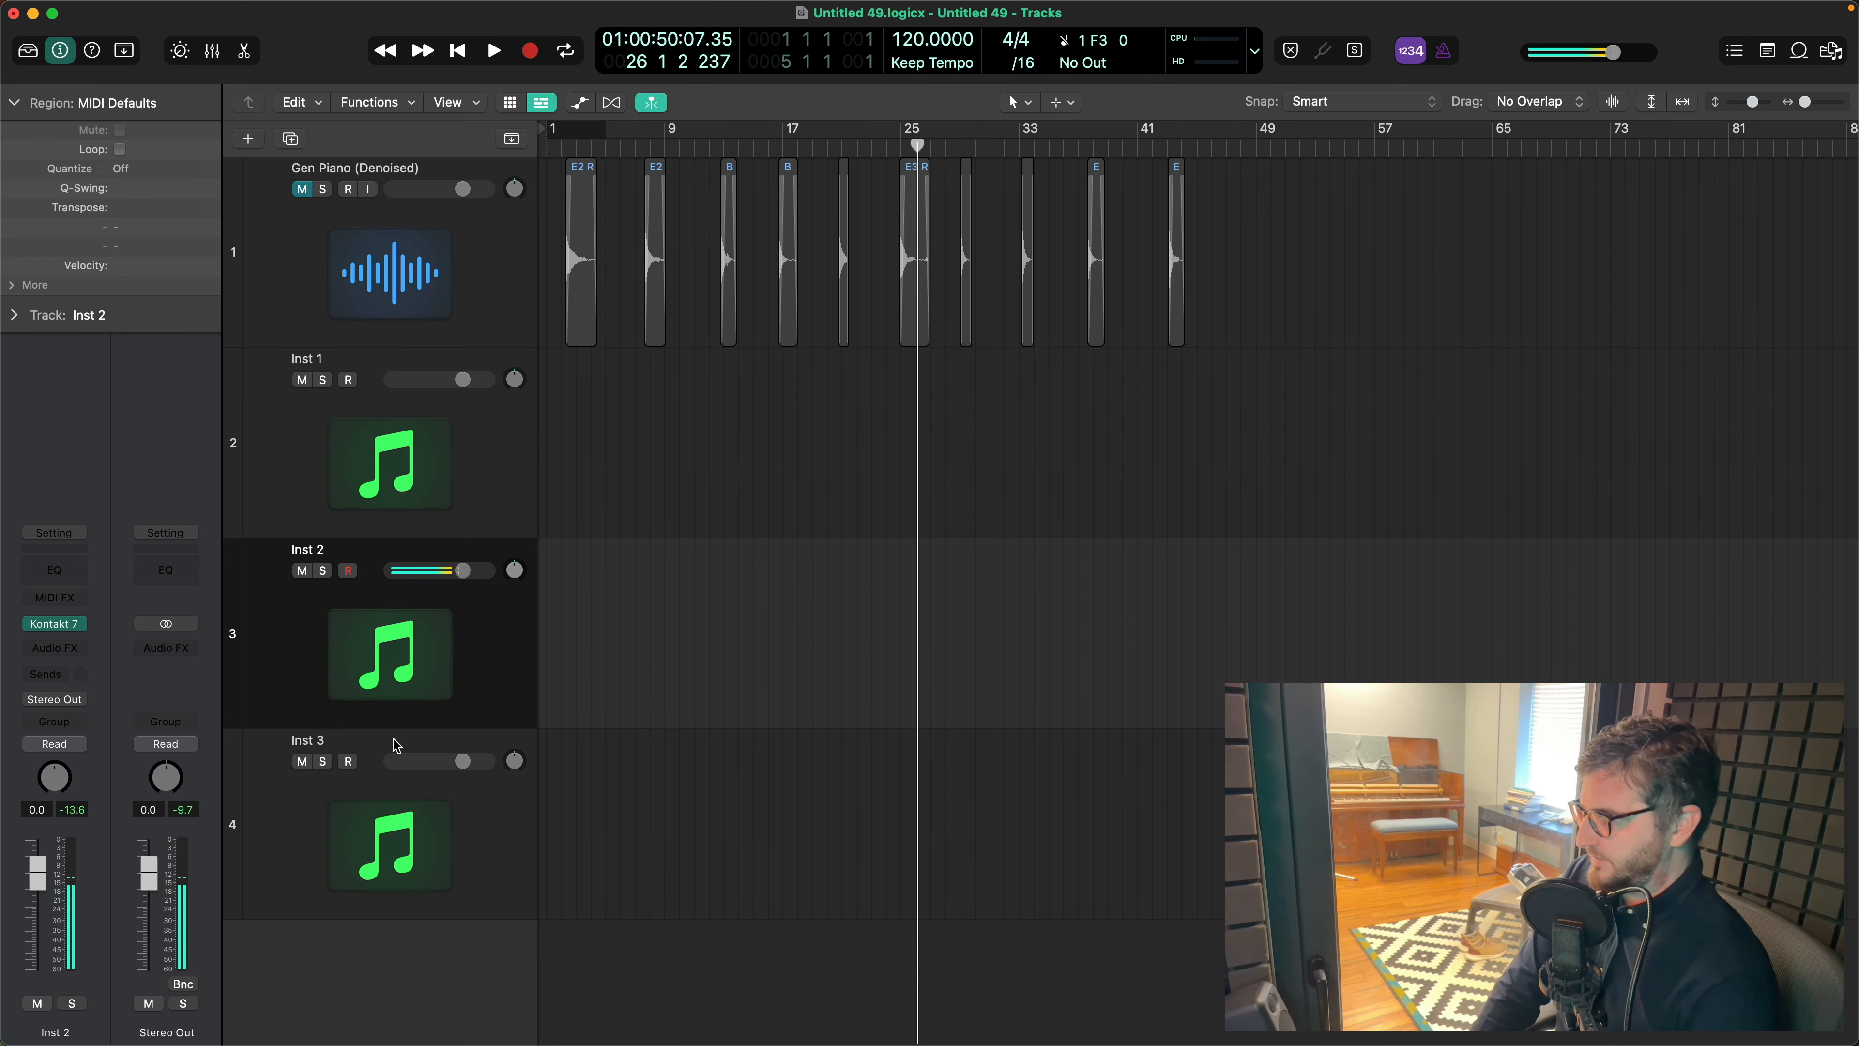
left_click(332, 823)
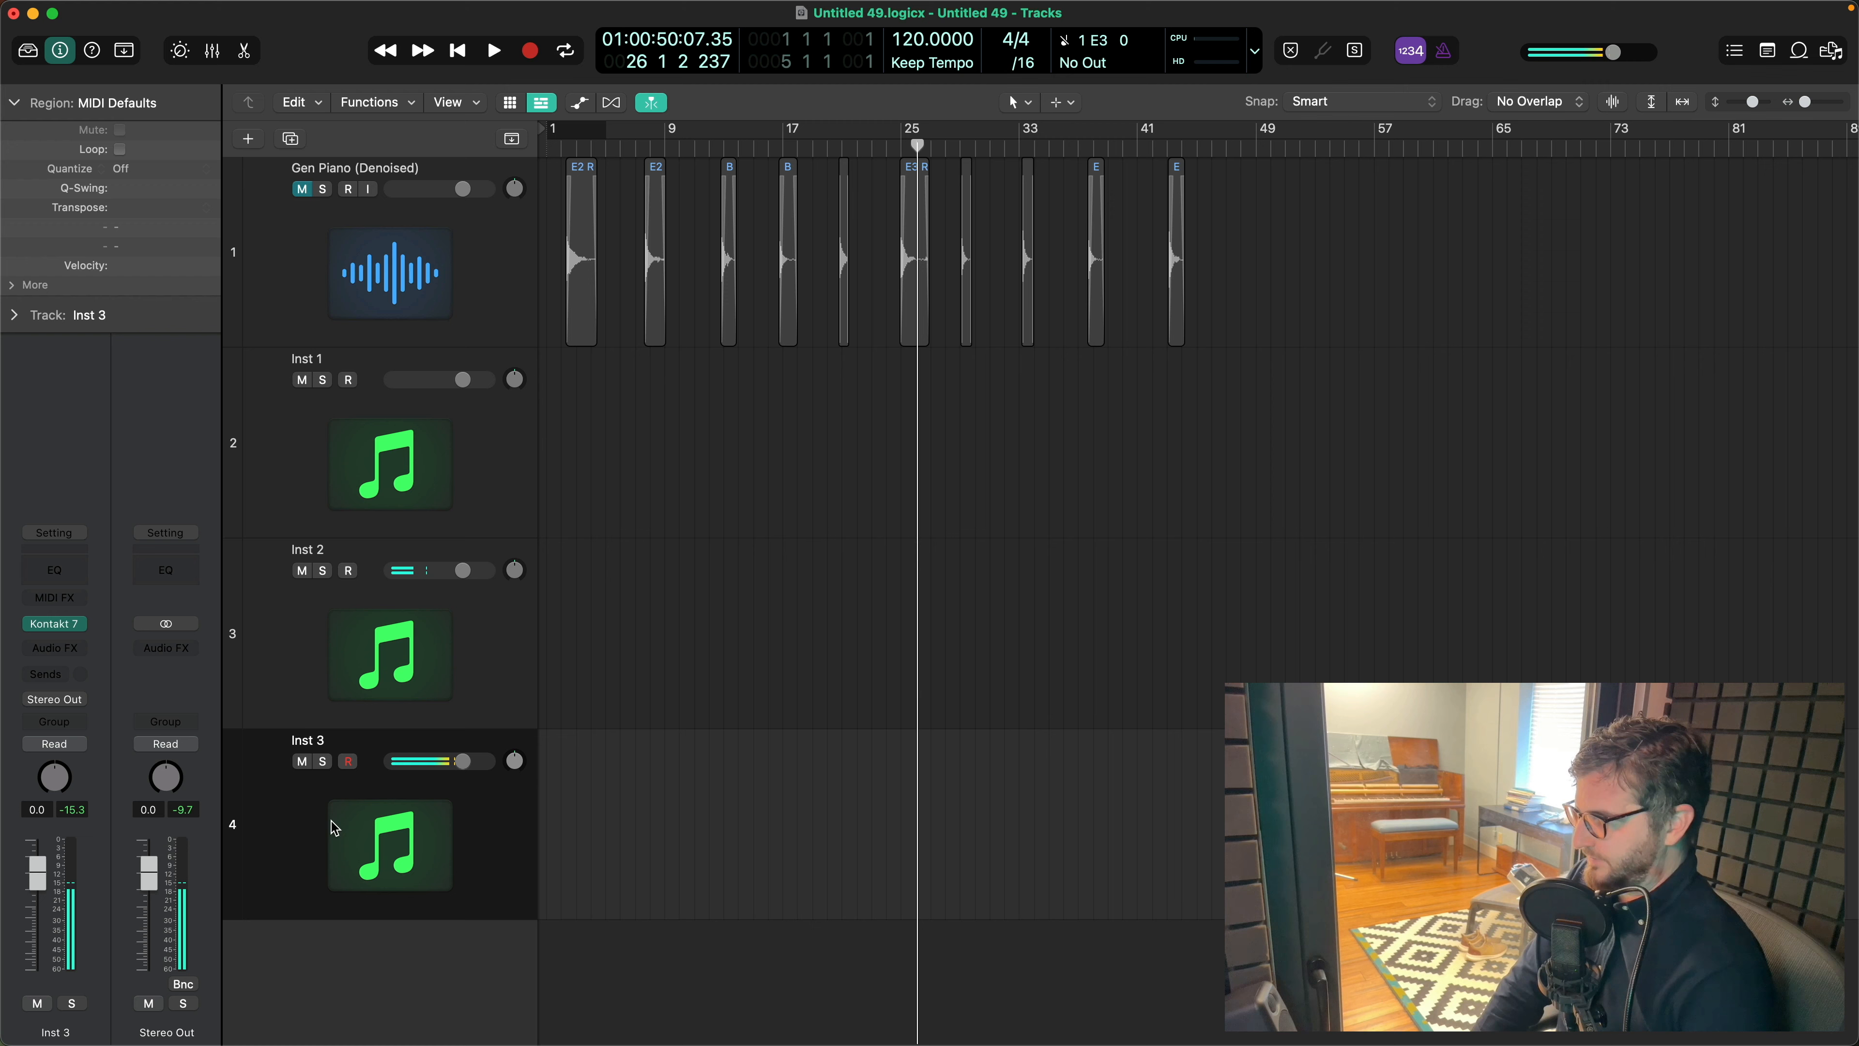
- Group the Inst 1, Inst 2 and Inst 3 tracks into a summing track stack
left_click(421, 487)
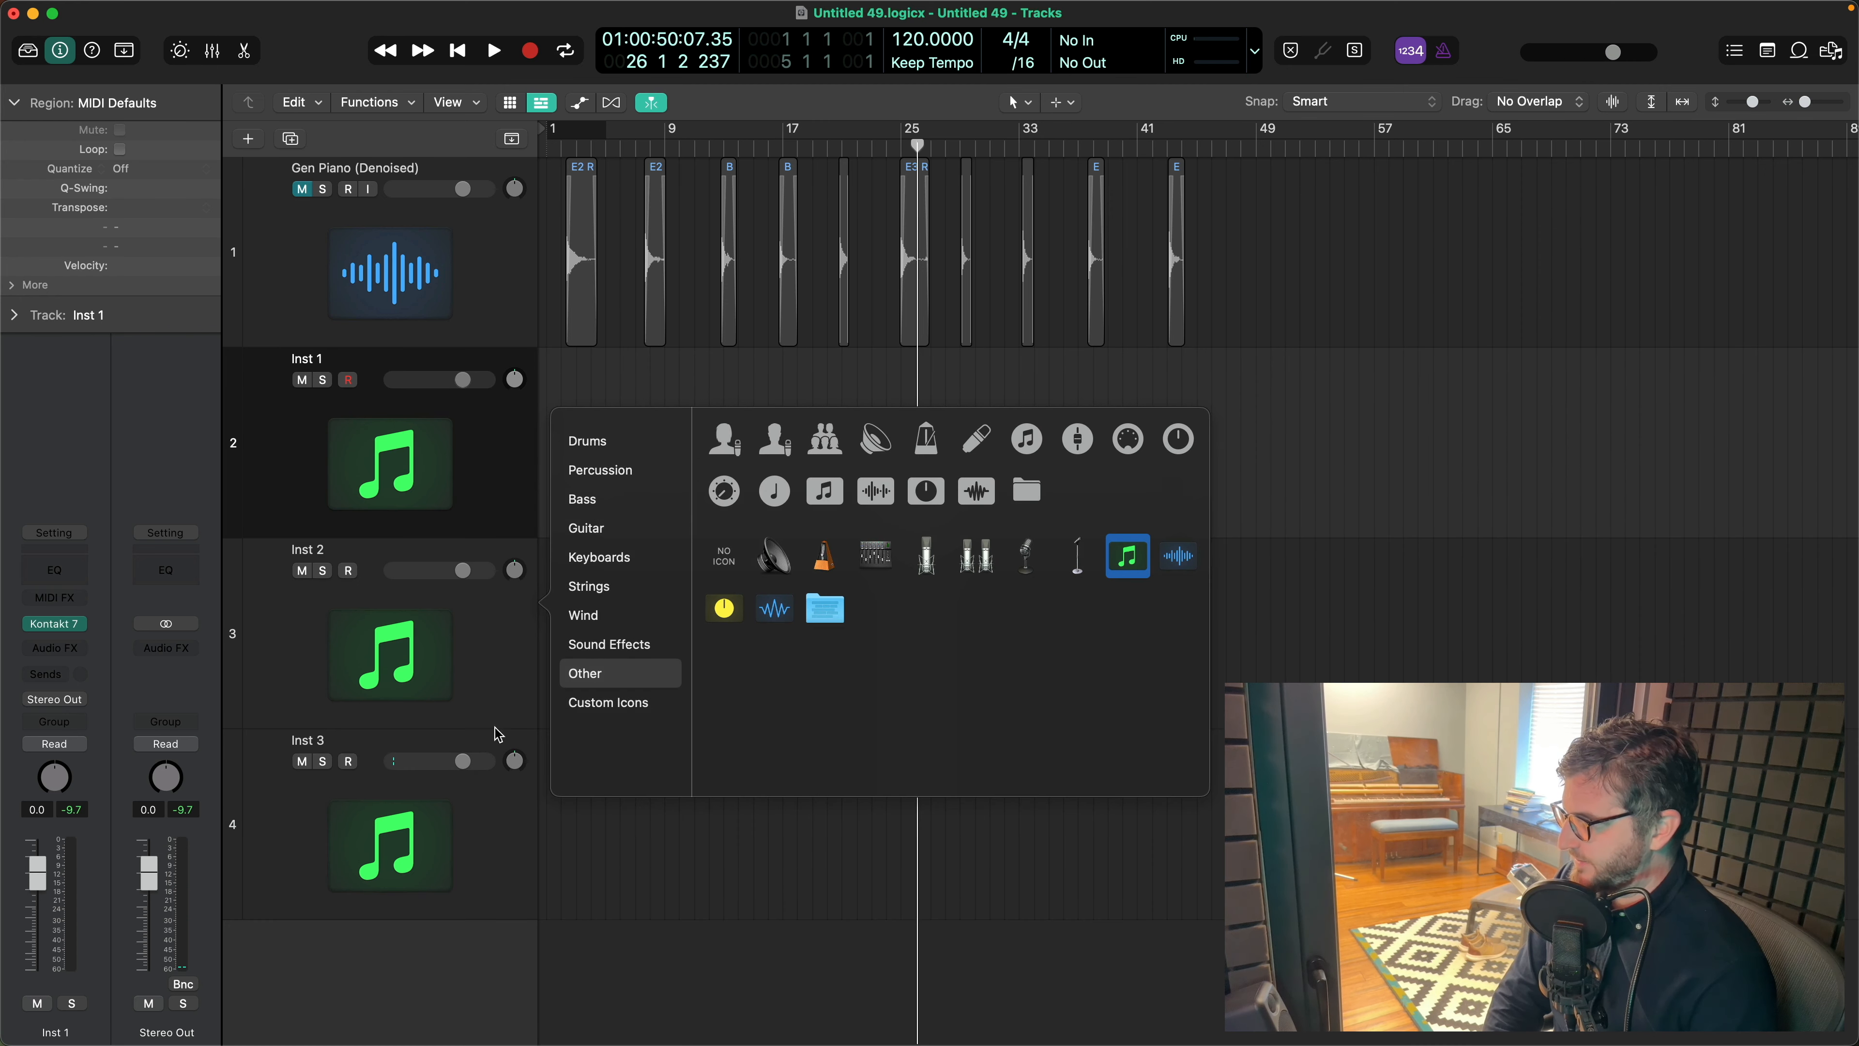
left_click(680, 883)
left_click(410, 842, "shift")
right_click(286, 492)
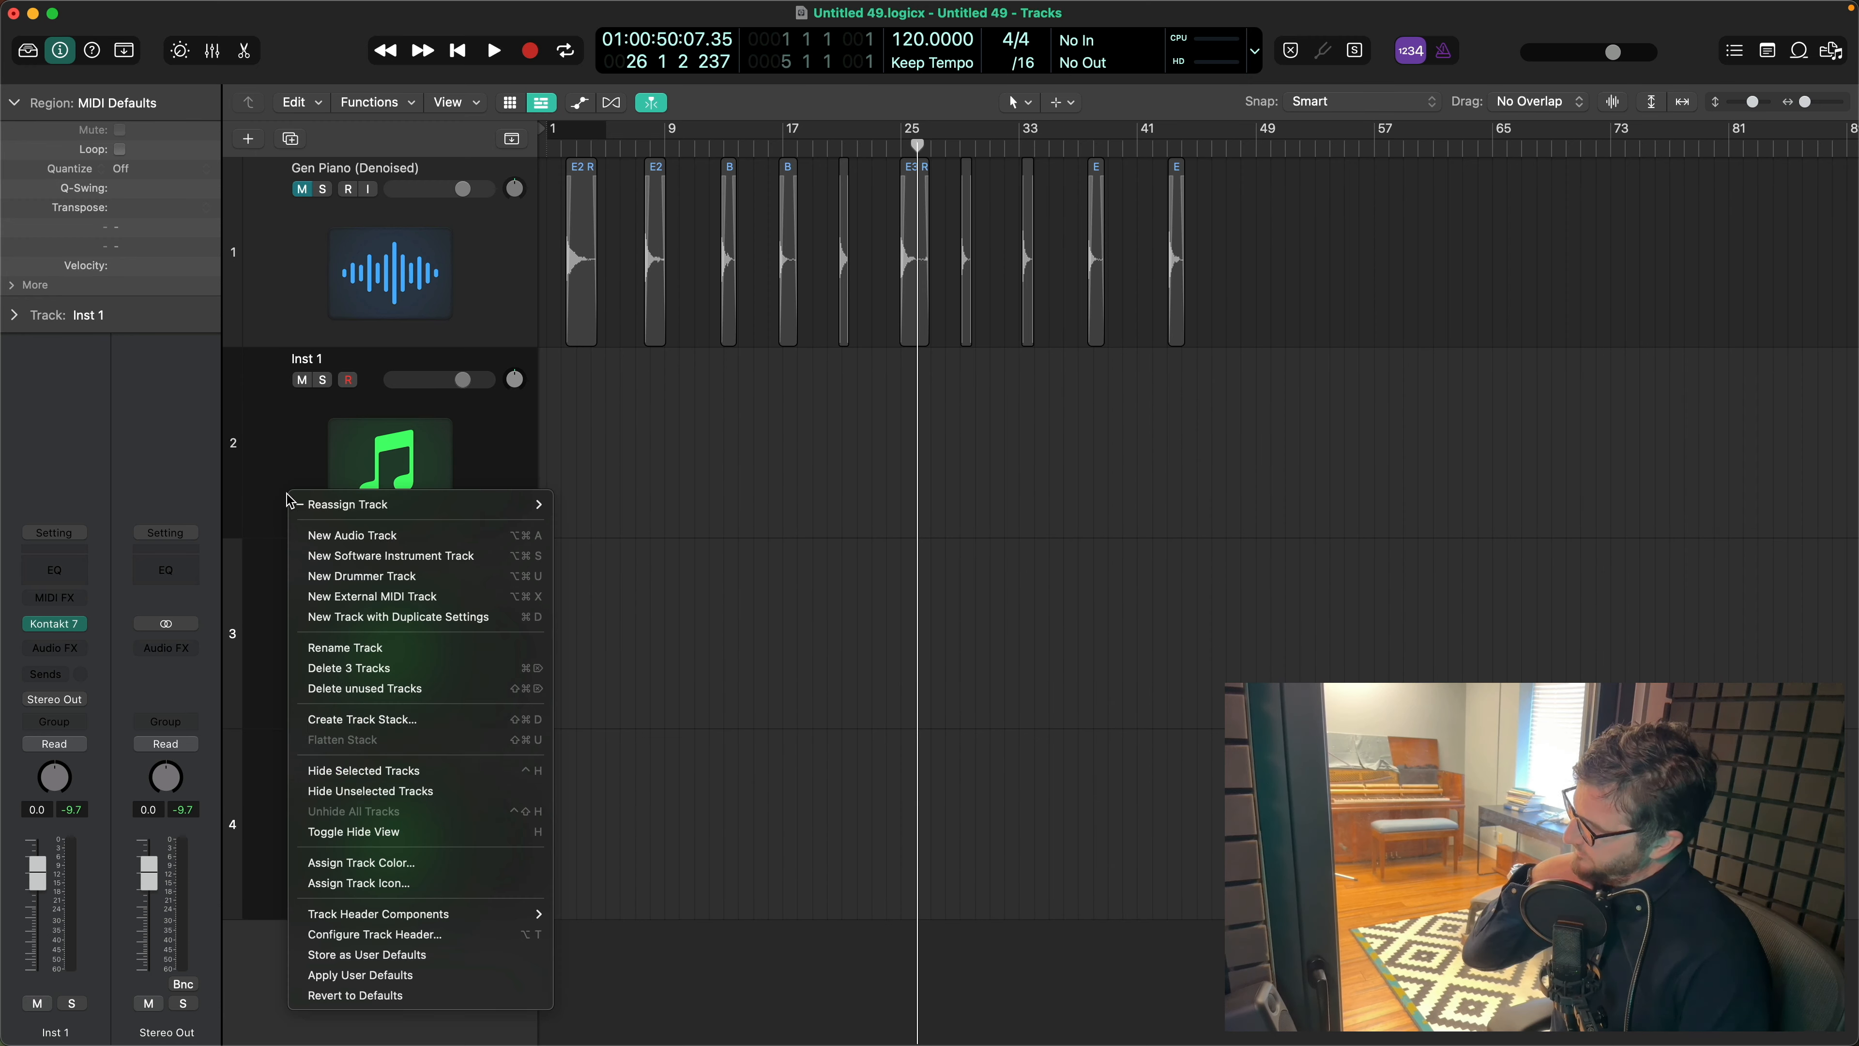
left_click(391, 719)
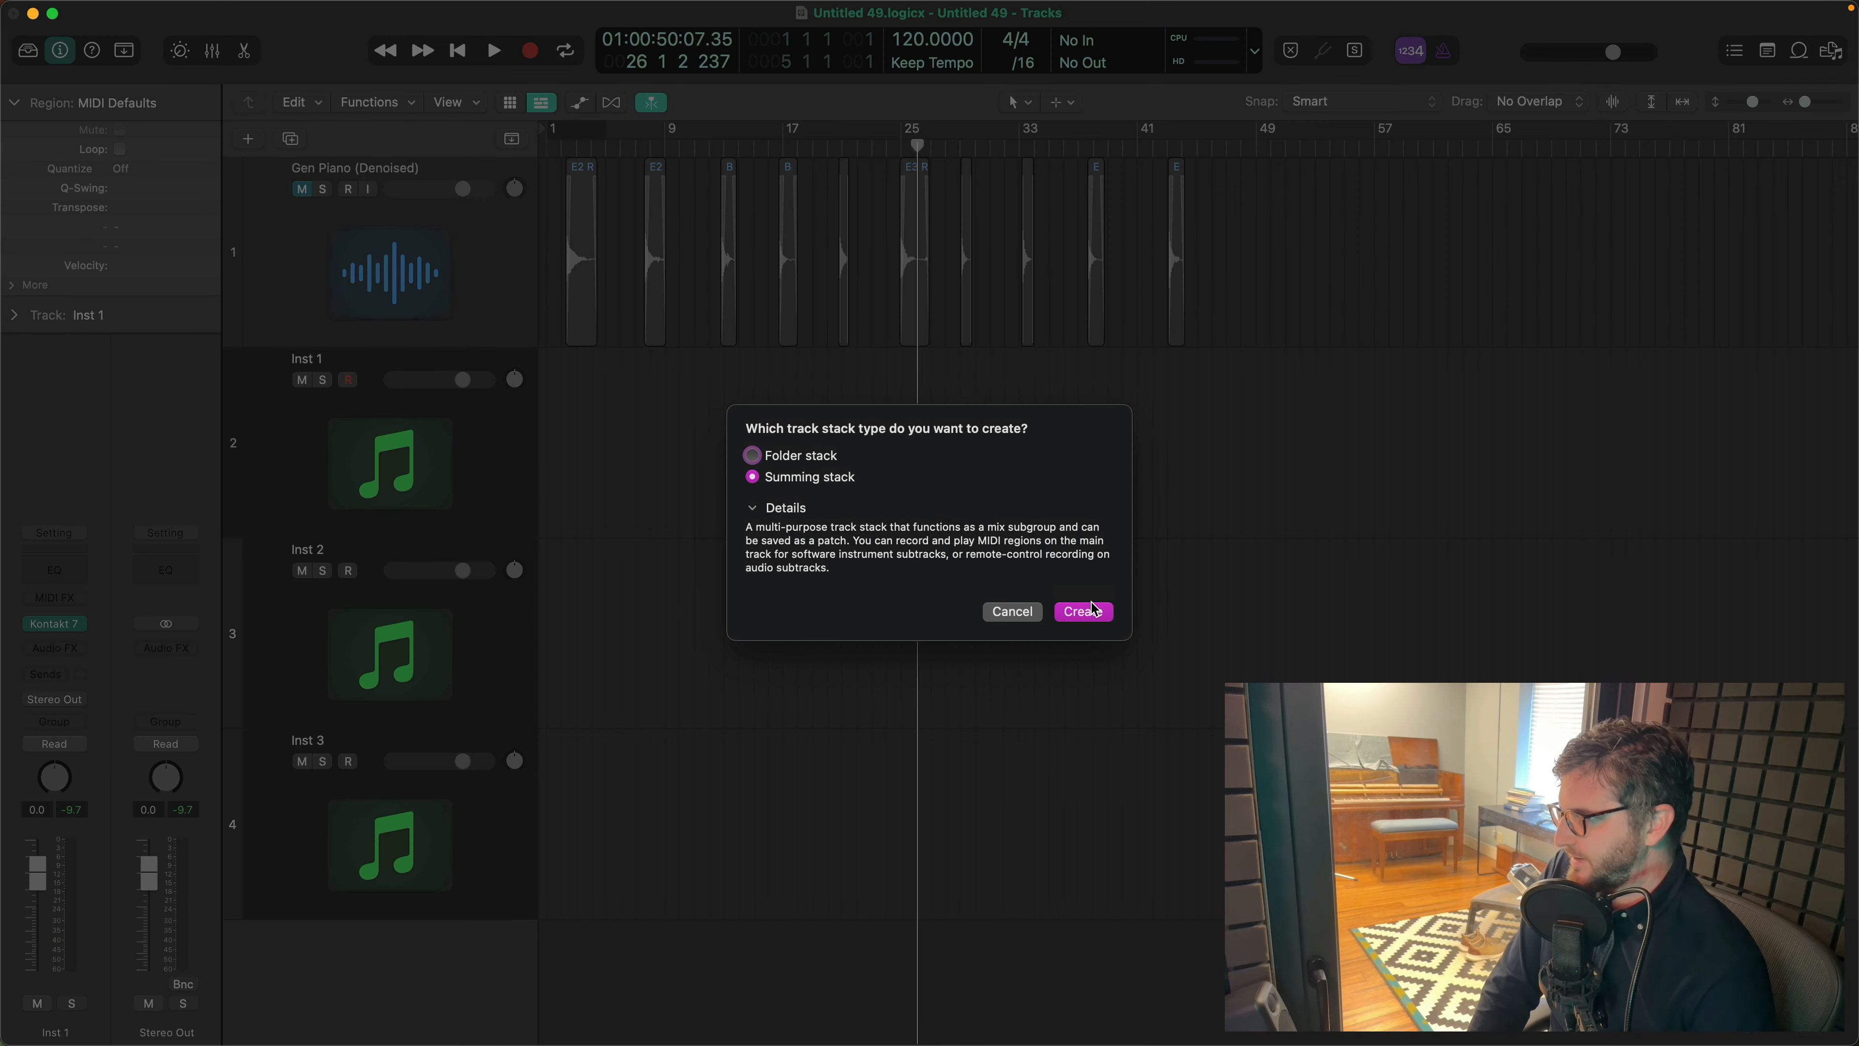
left_click(1085, 611)
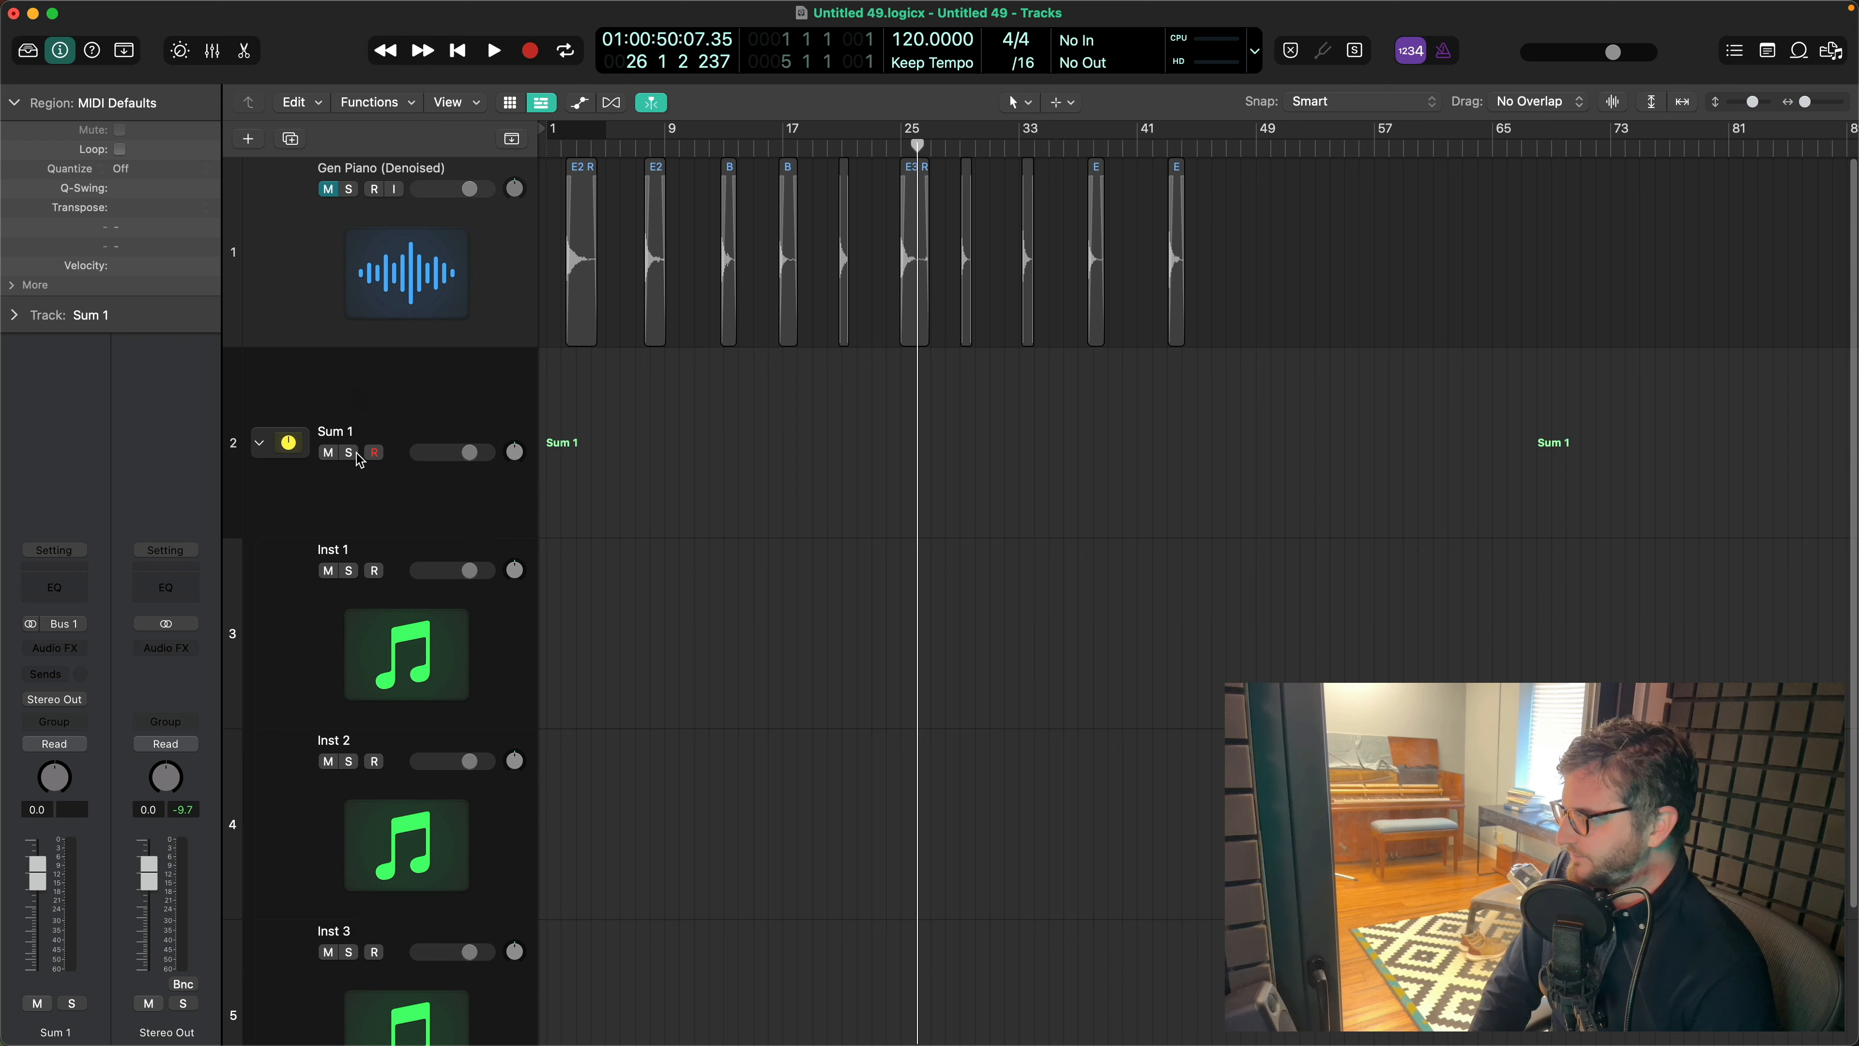
- Inspect the routing of the three instrument subtracks and the Sum 1 track in their channel strips
left_click(317, 284)
left_click(402, 405)
scroll(439, 673, "down", 4)
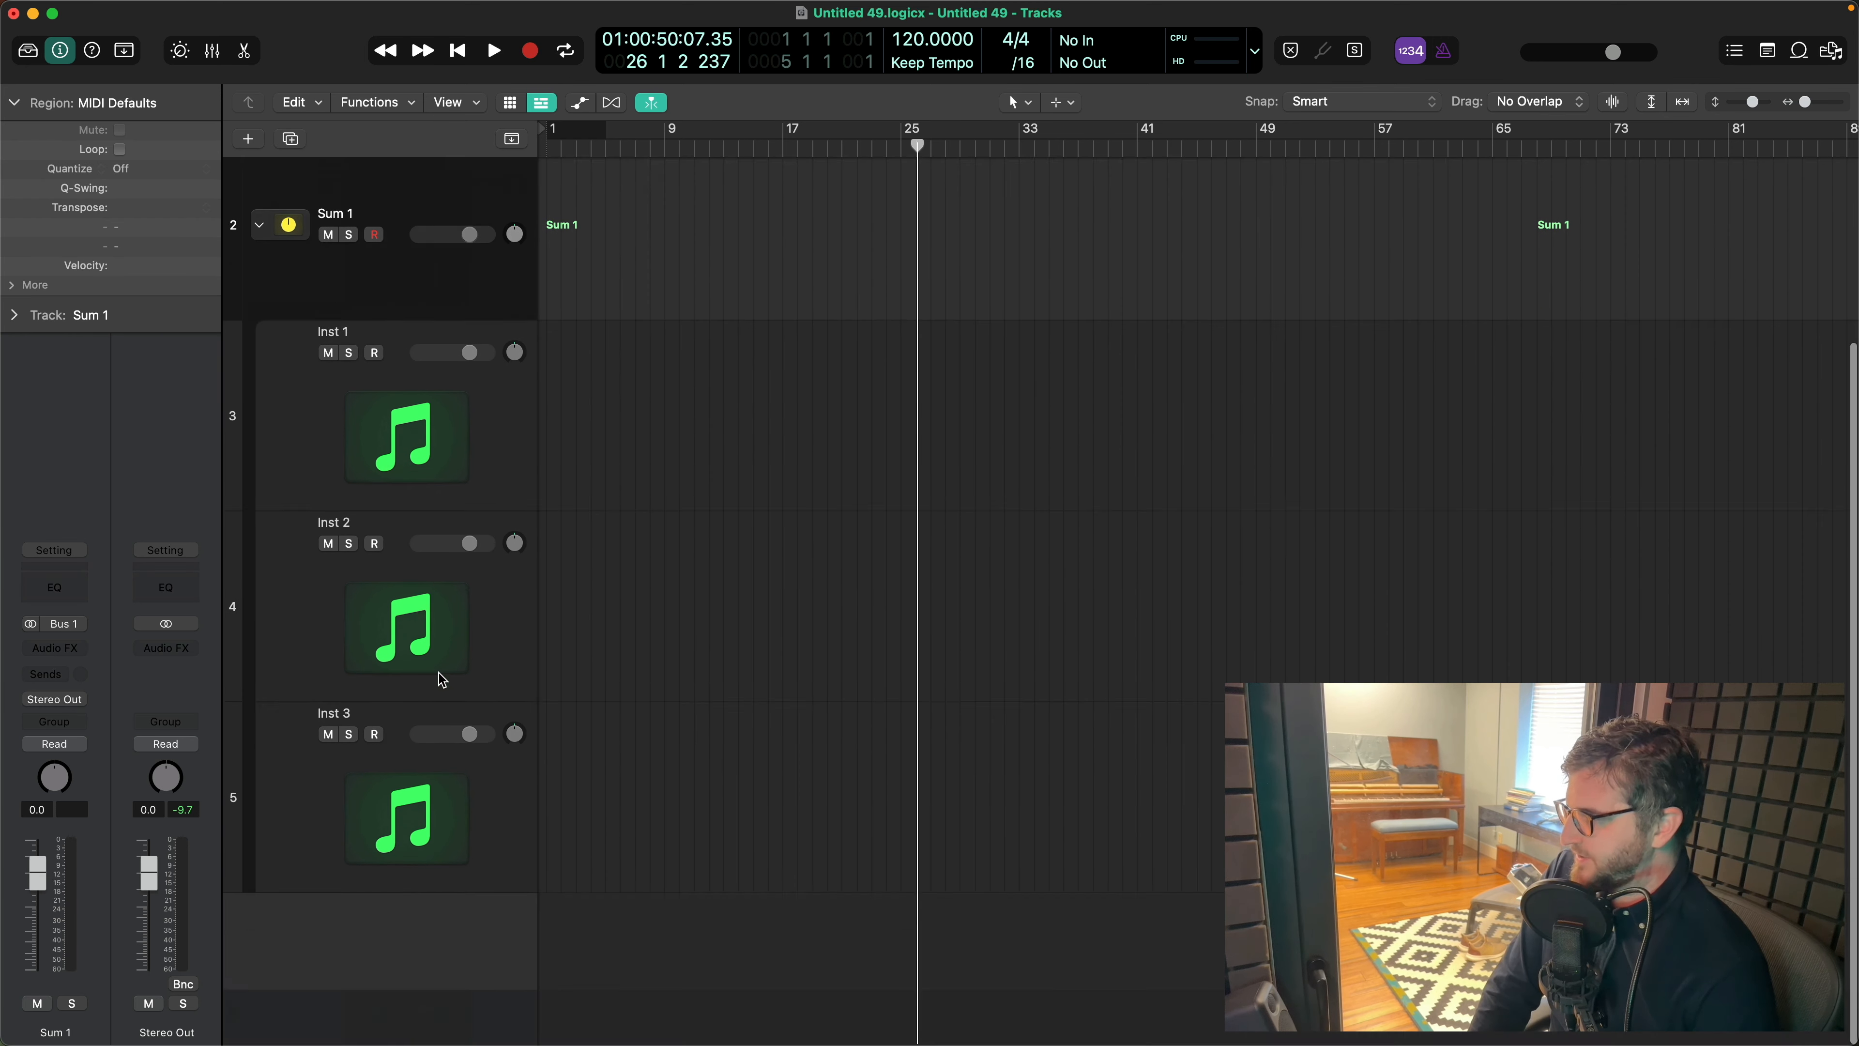
key("Down")
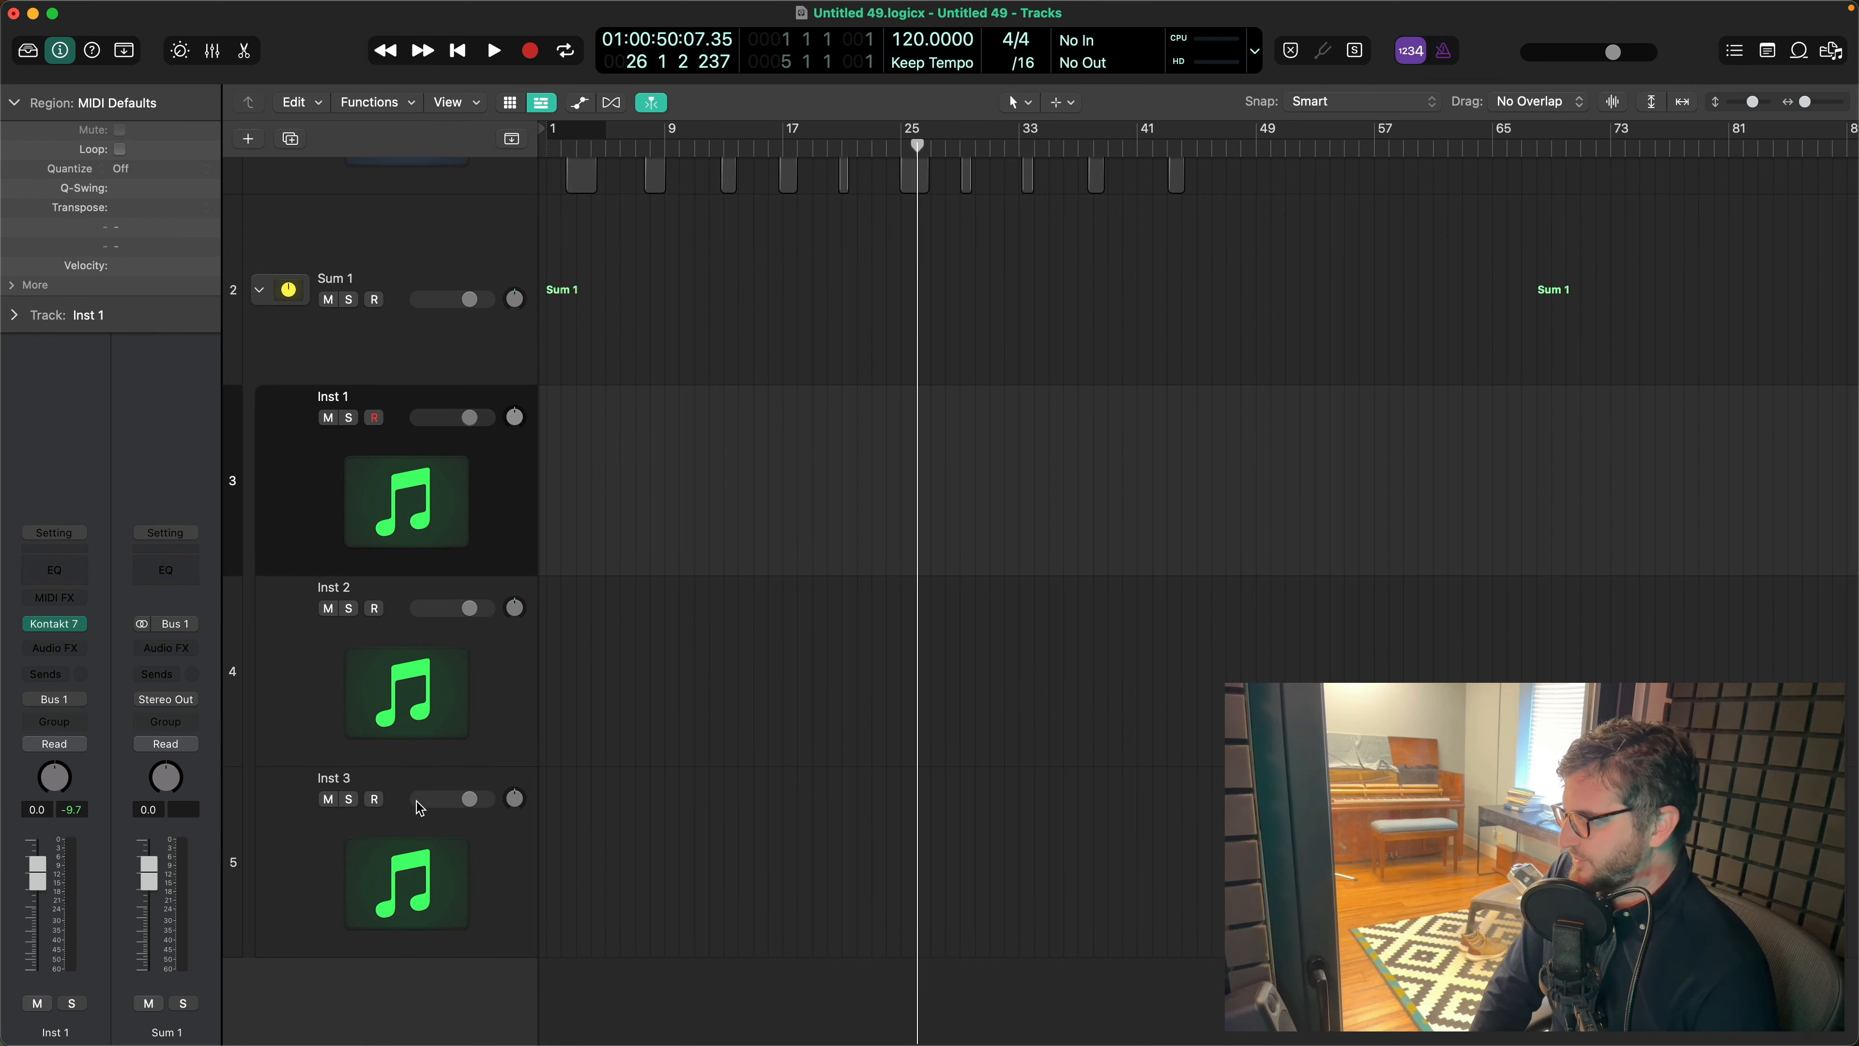
left_click(412, 863)
left_click(410, 693)
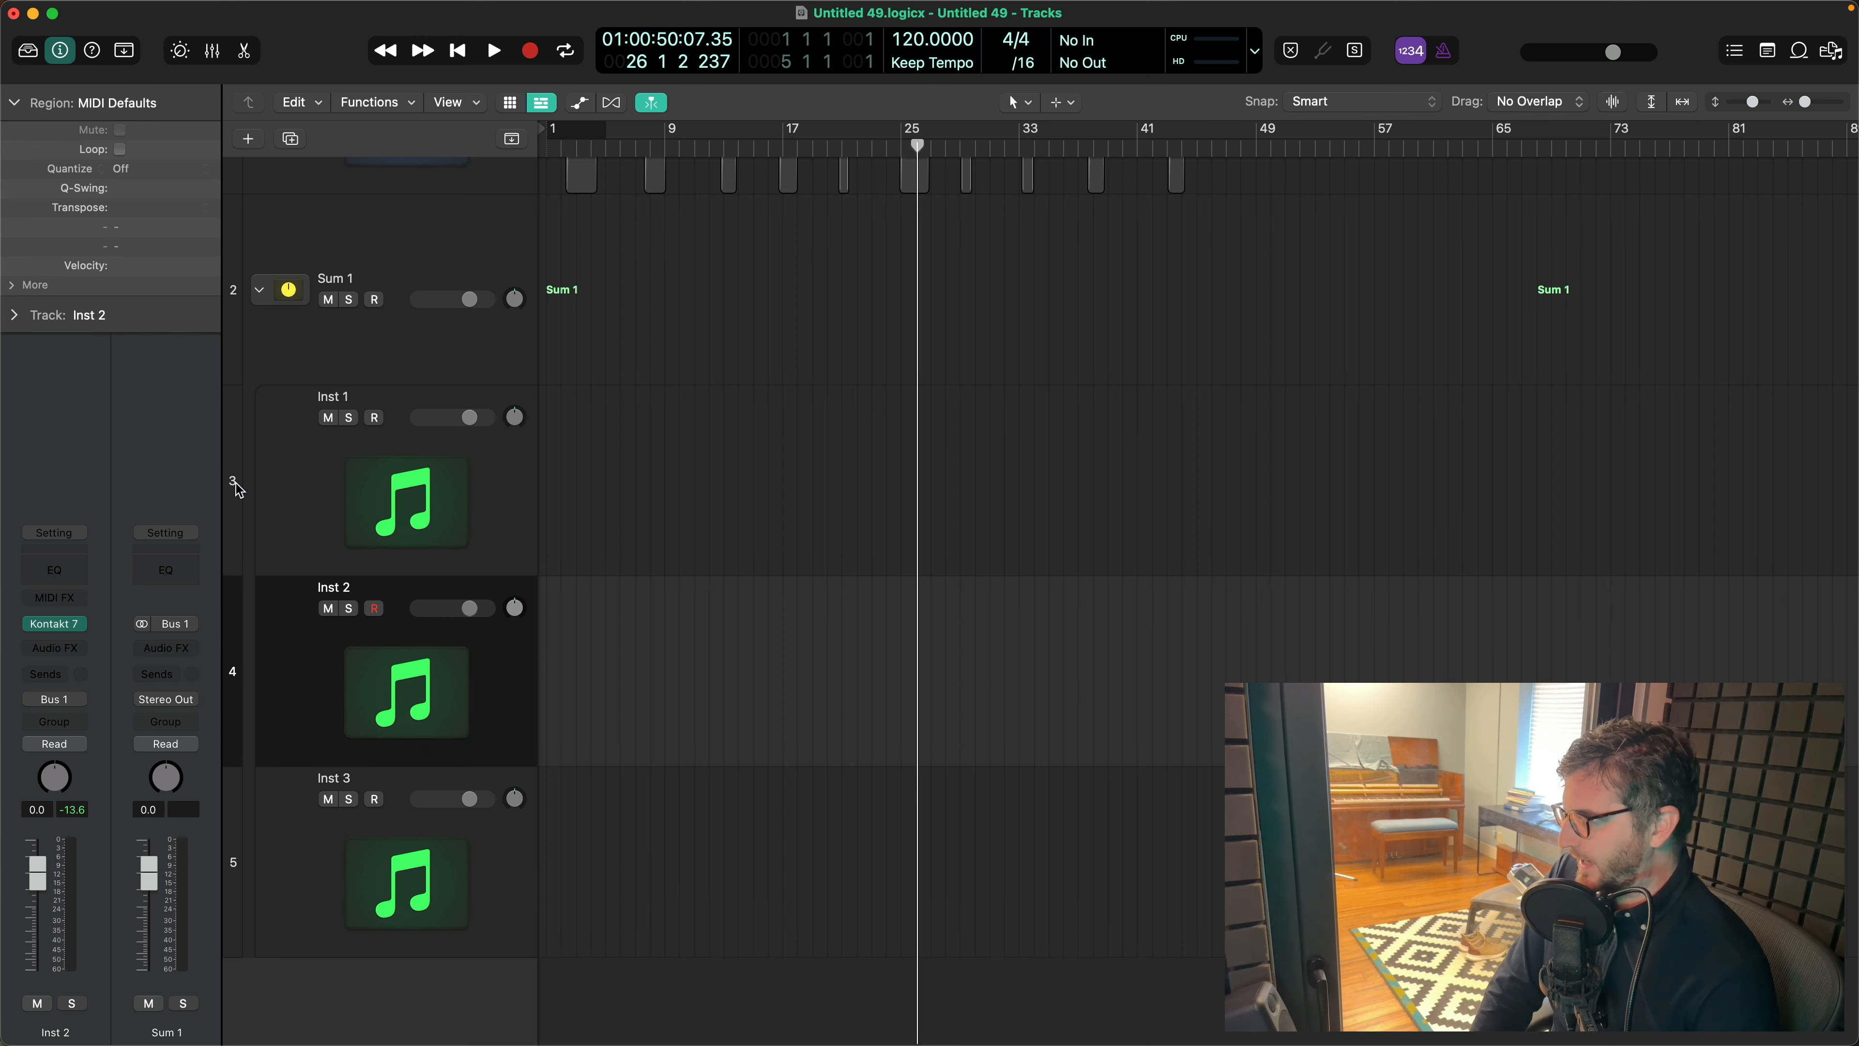
left_click(350, 497)
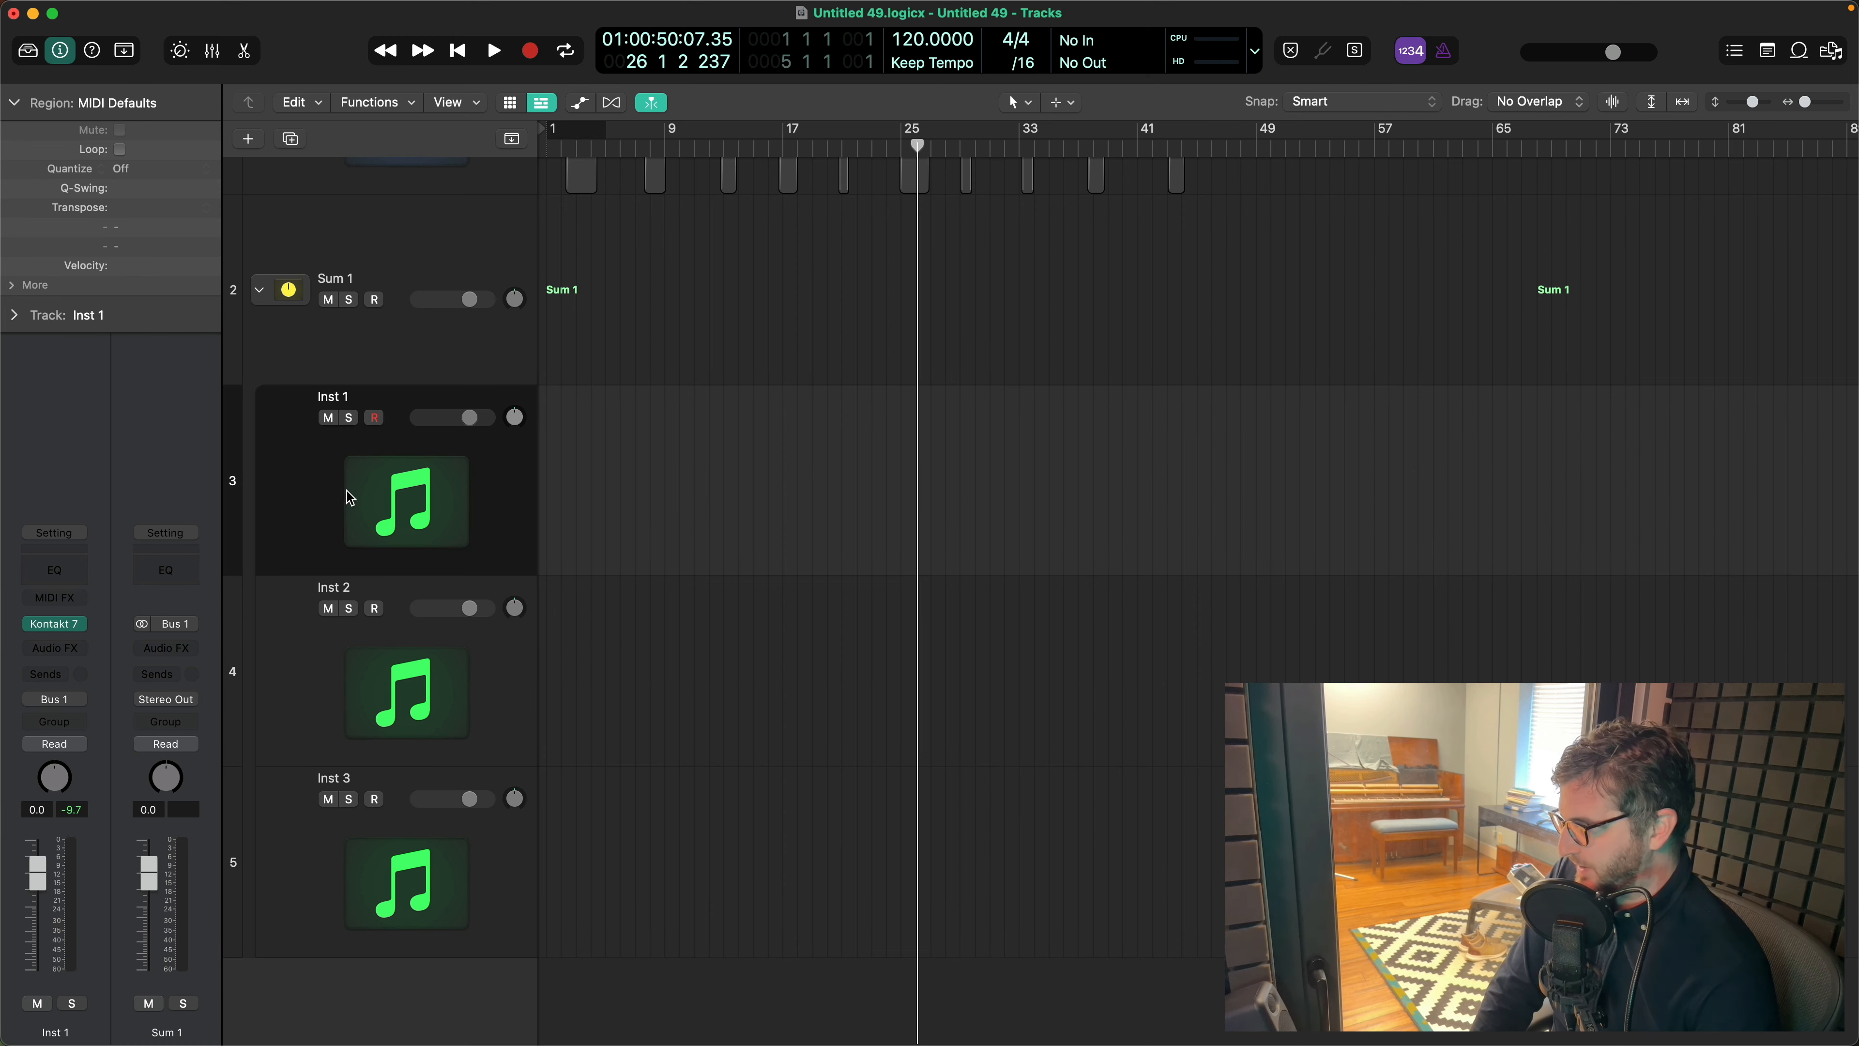
left_click(385, 343)
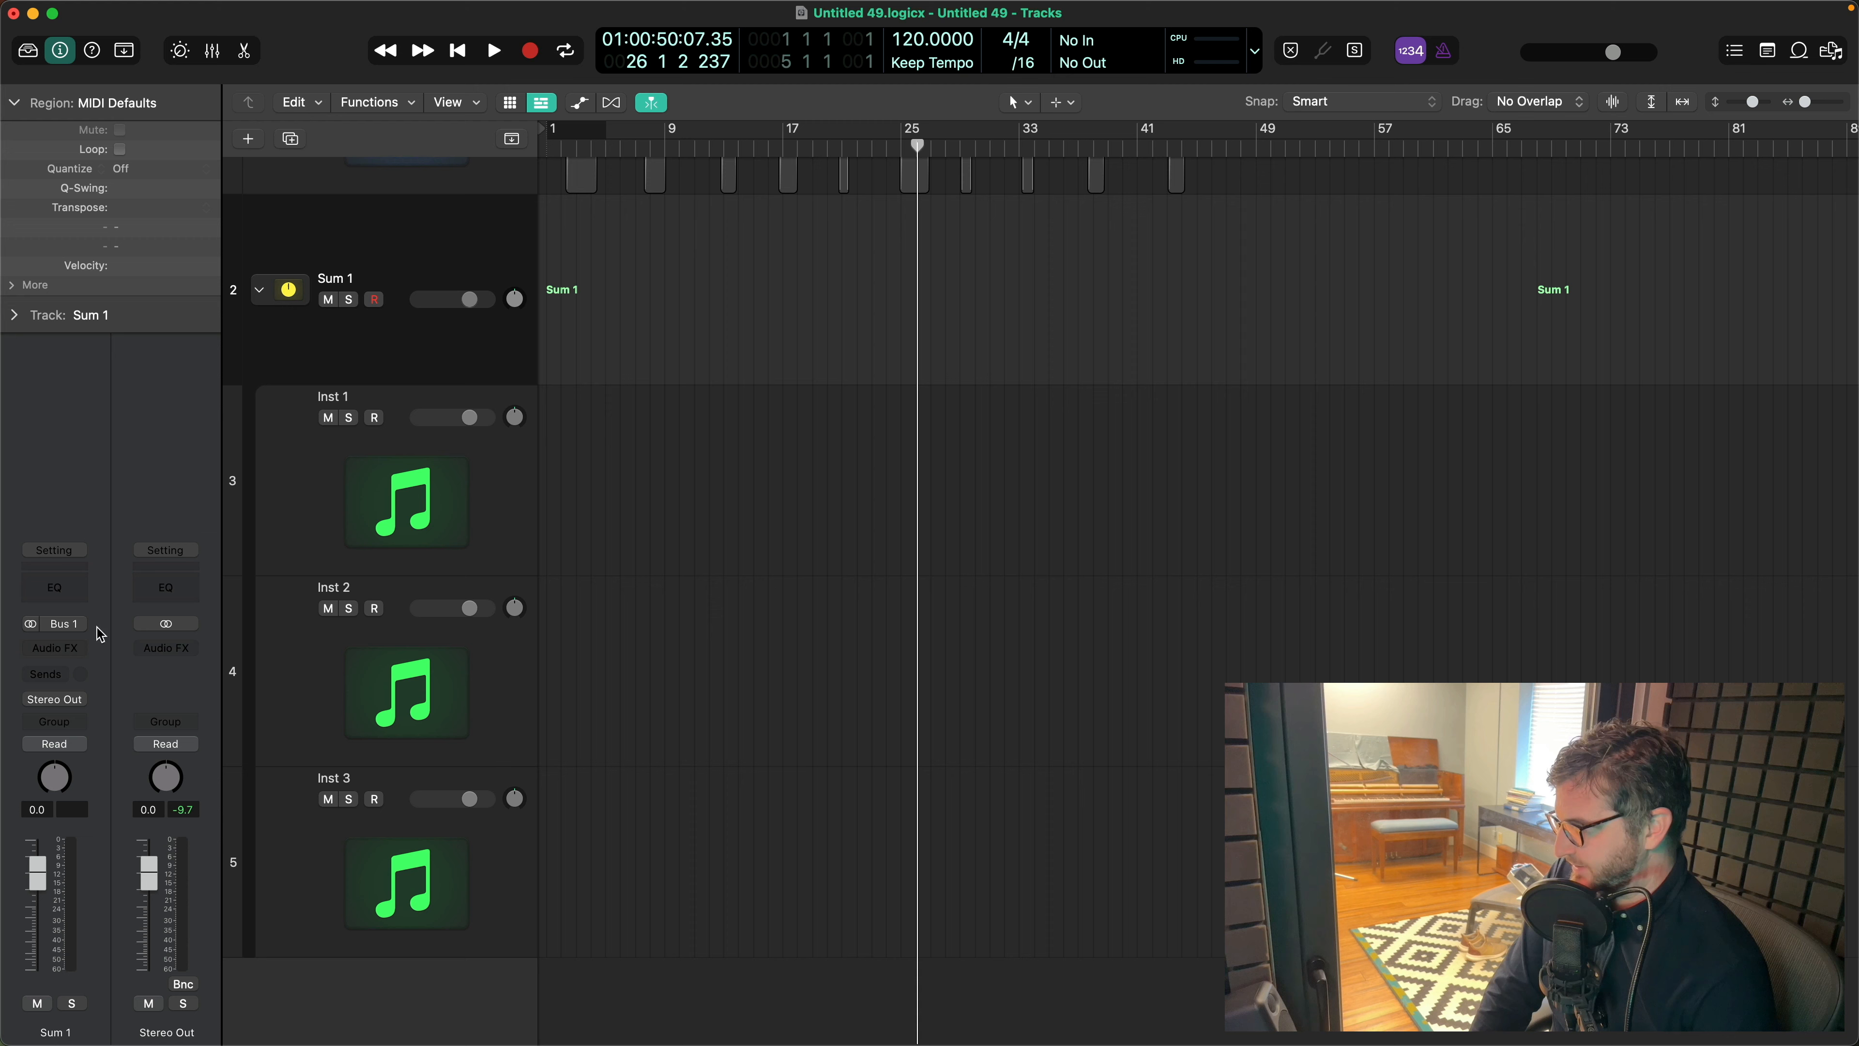
- Audition Inst 1 and Inst 2 separately, and all three instruments together through the Sum 1 track
left_click(417, 487)
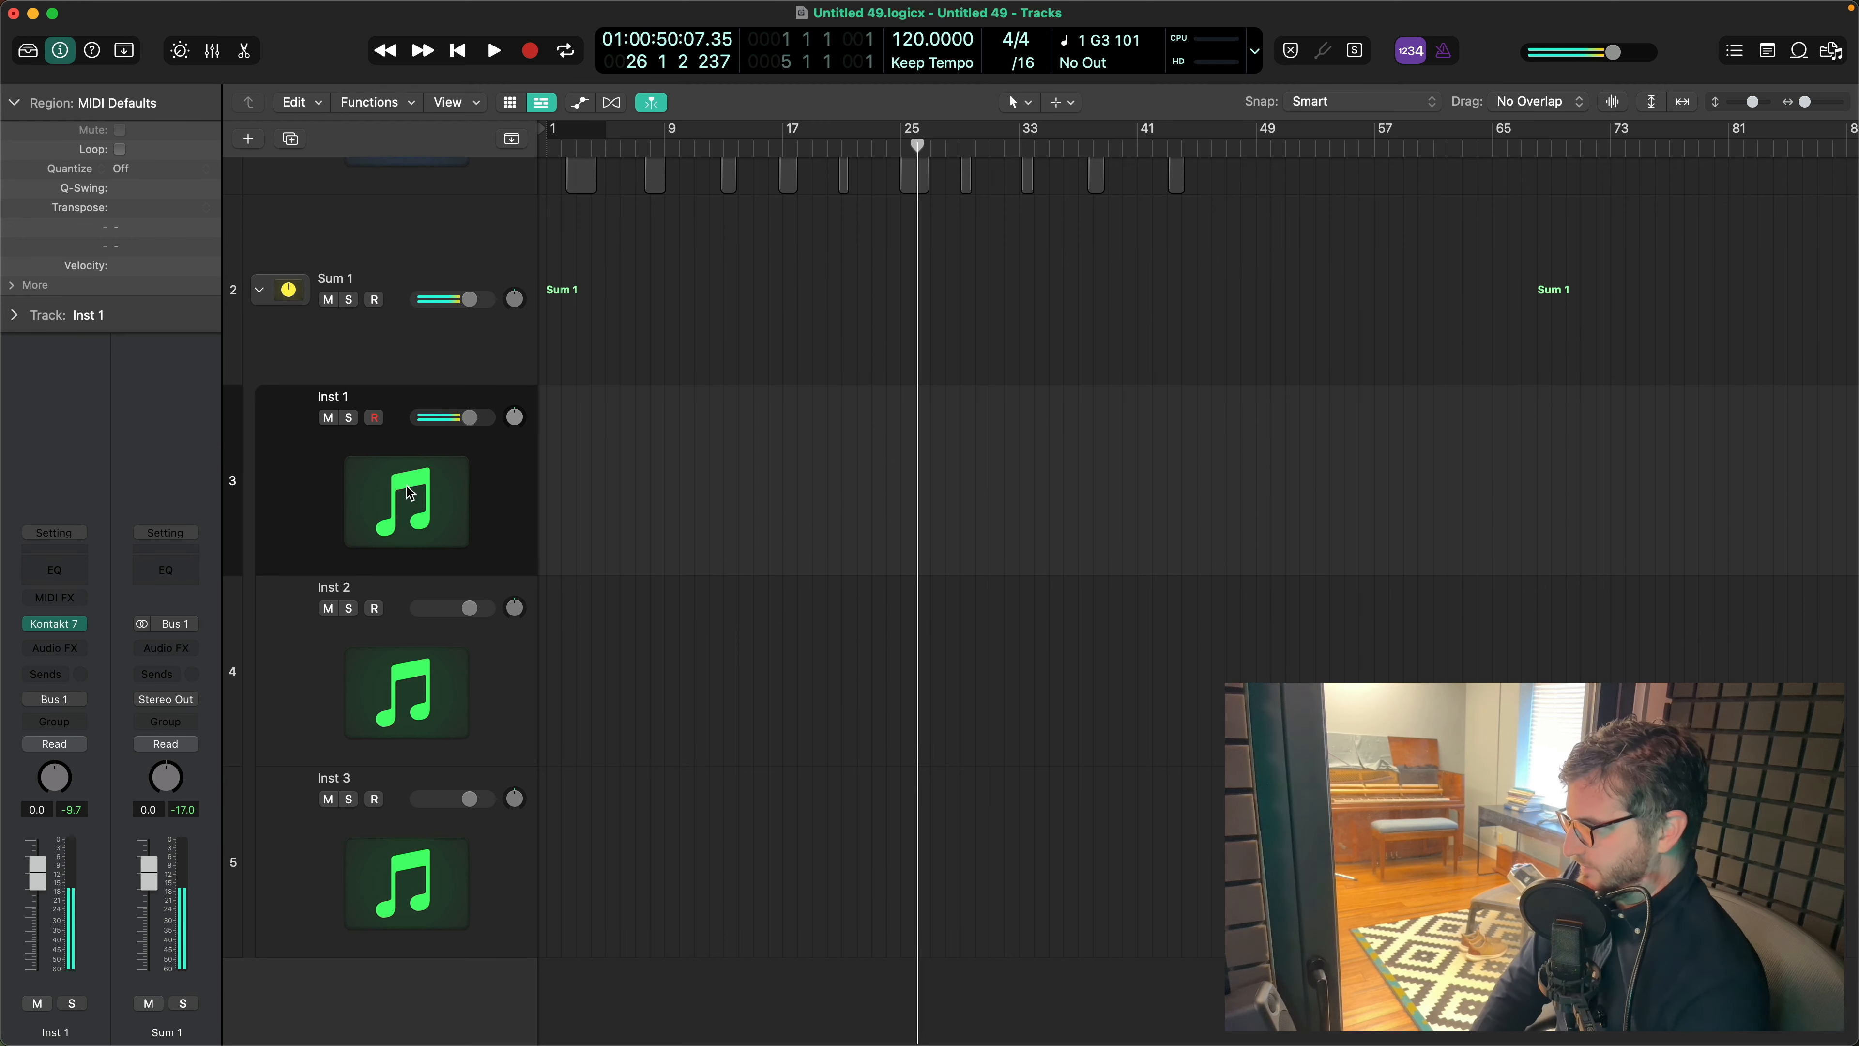
left_click(421, 673)
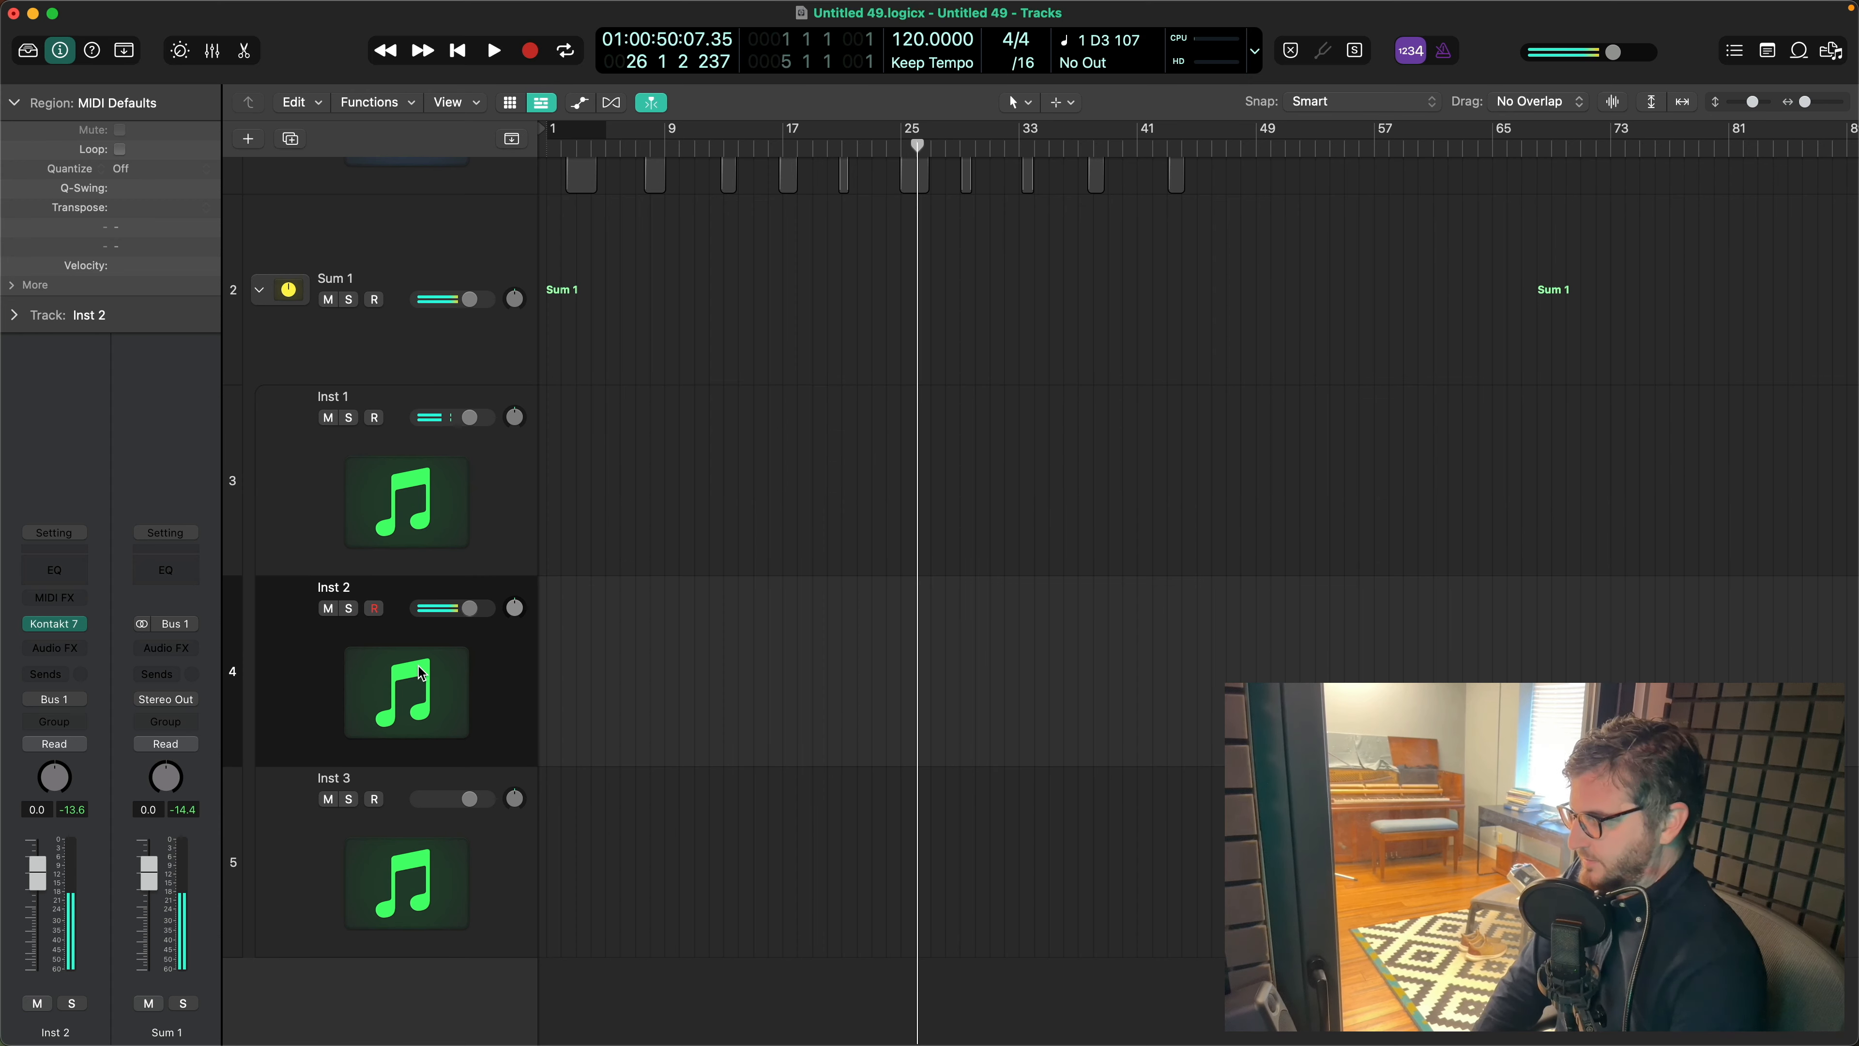
left_click(396, 270)
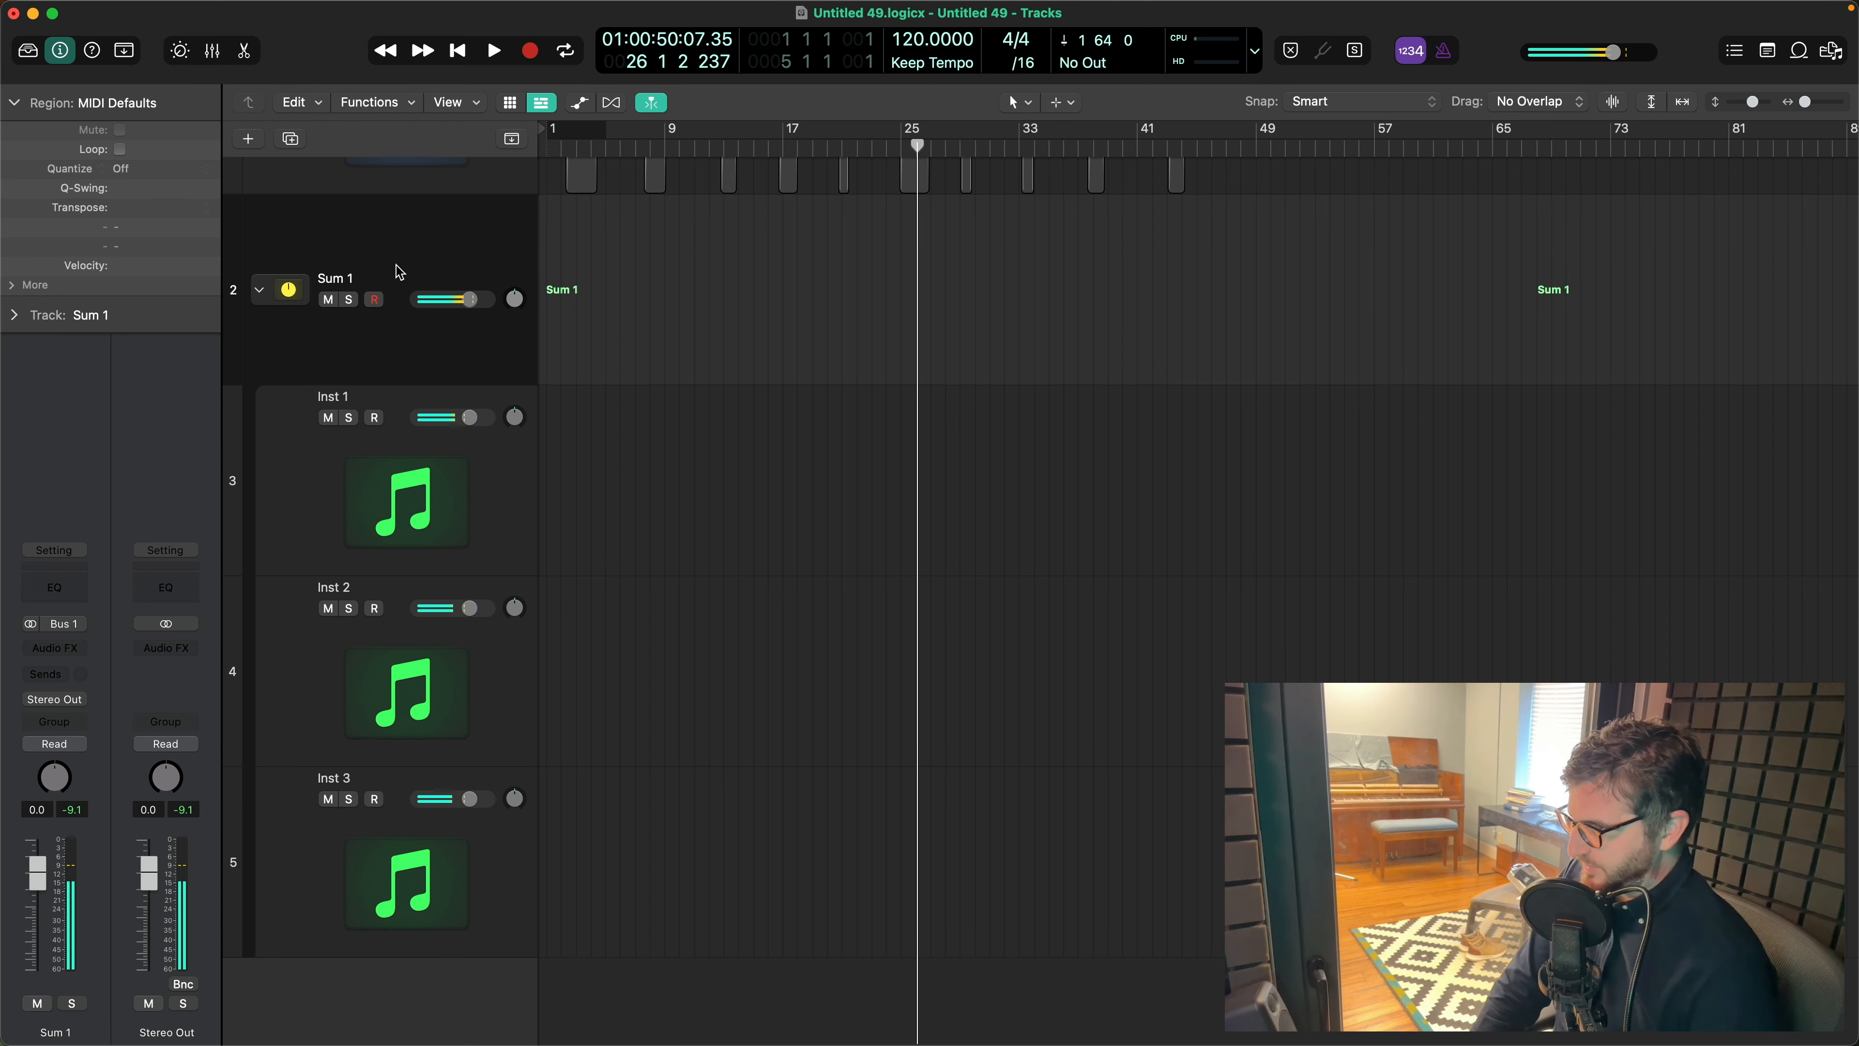
left_click(340, 459)
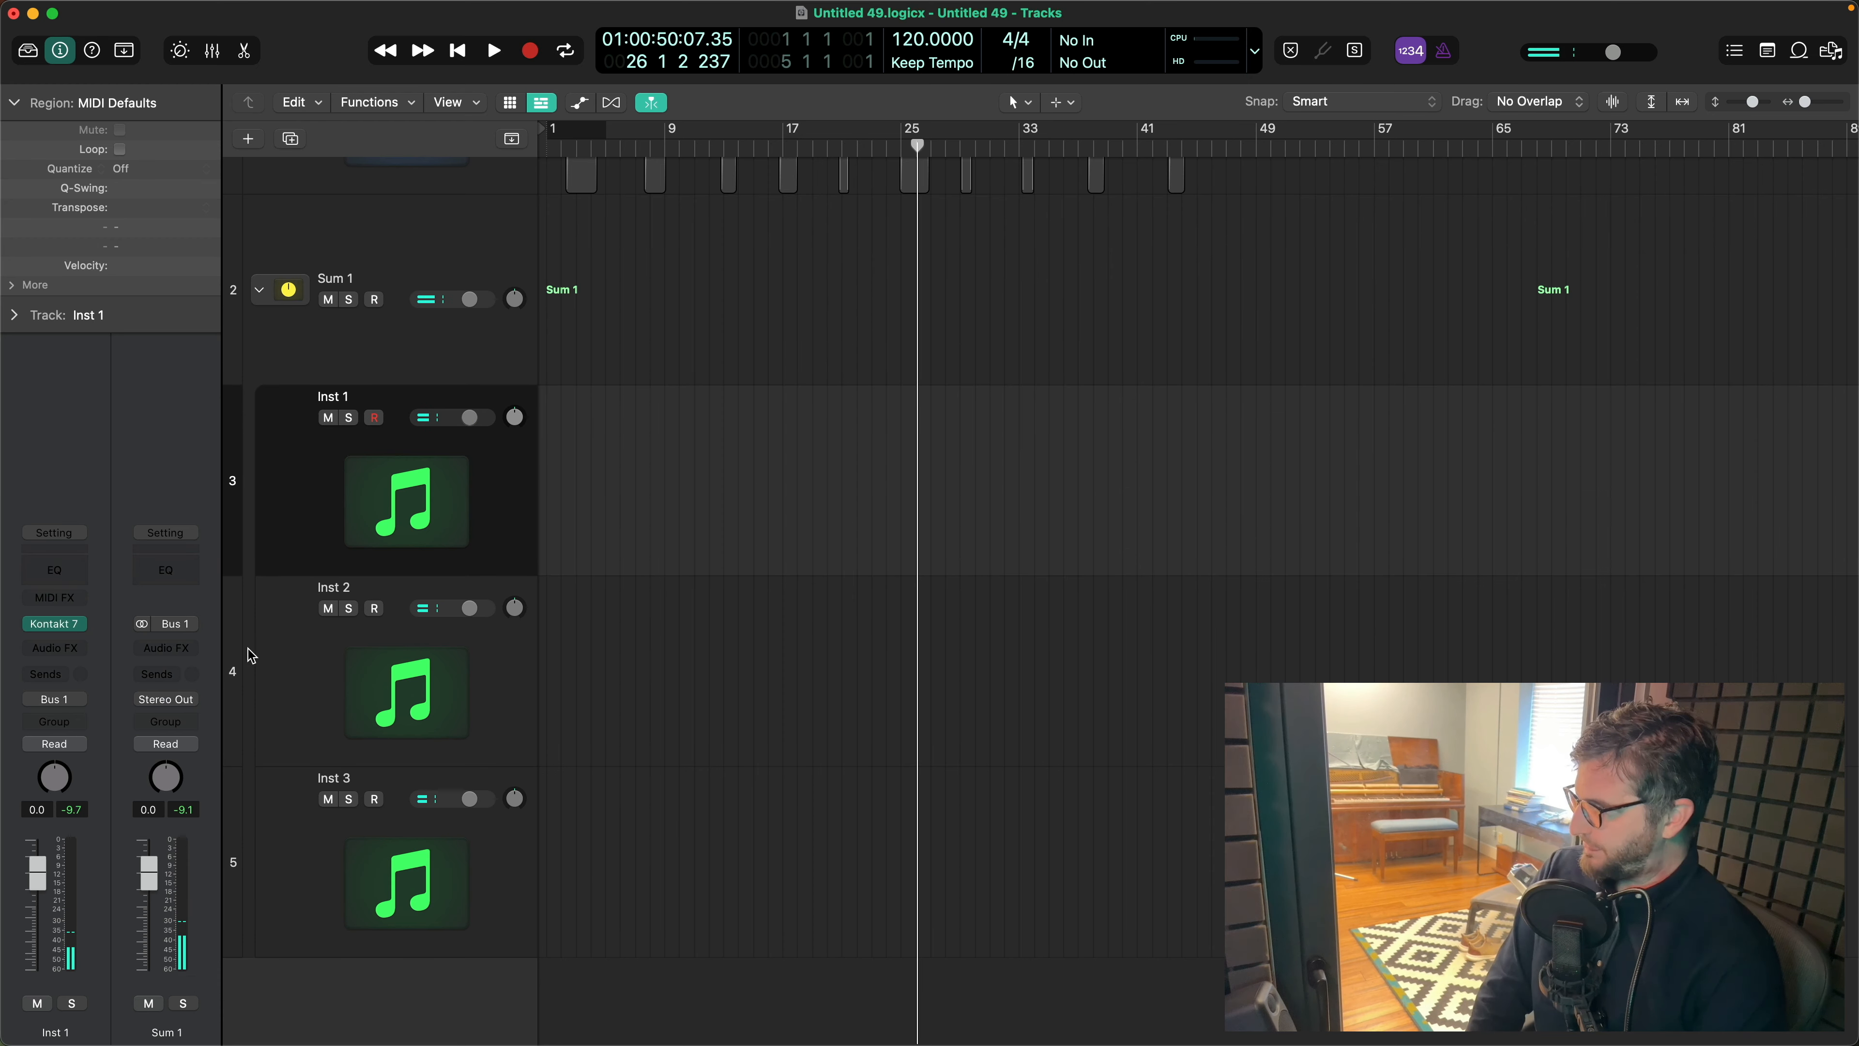
- Switch the Inst 2 track's panner to Stereo Pan and pan it fully left to -64
left_click(328, 643)
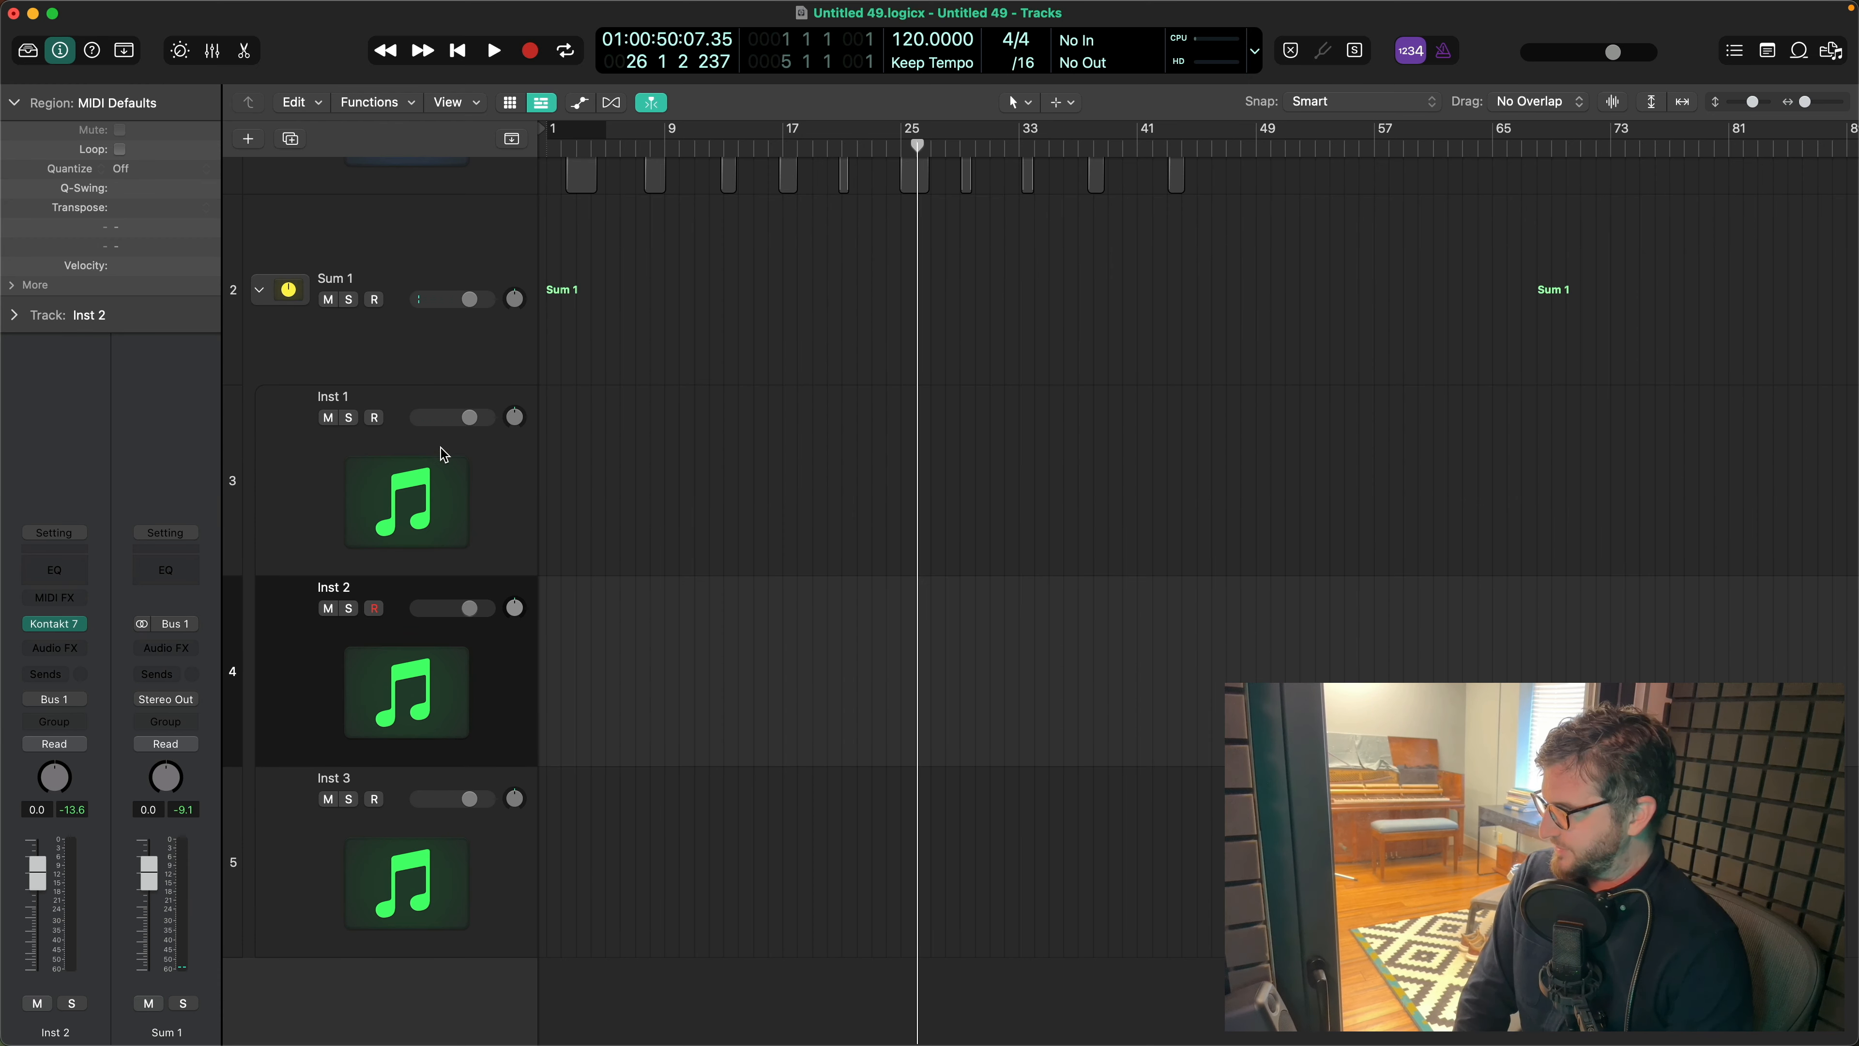
right_click(57, 779)
left_click(75, 803)
left_click_drag(56, 779, 56, 805)
- Switch the Inst 3 track's panner to Stereo Pan and pan it fully right to +63
left_click(409, 874)
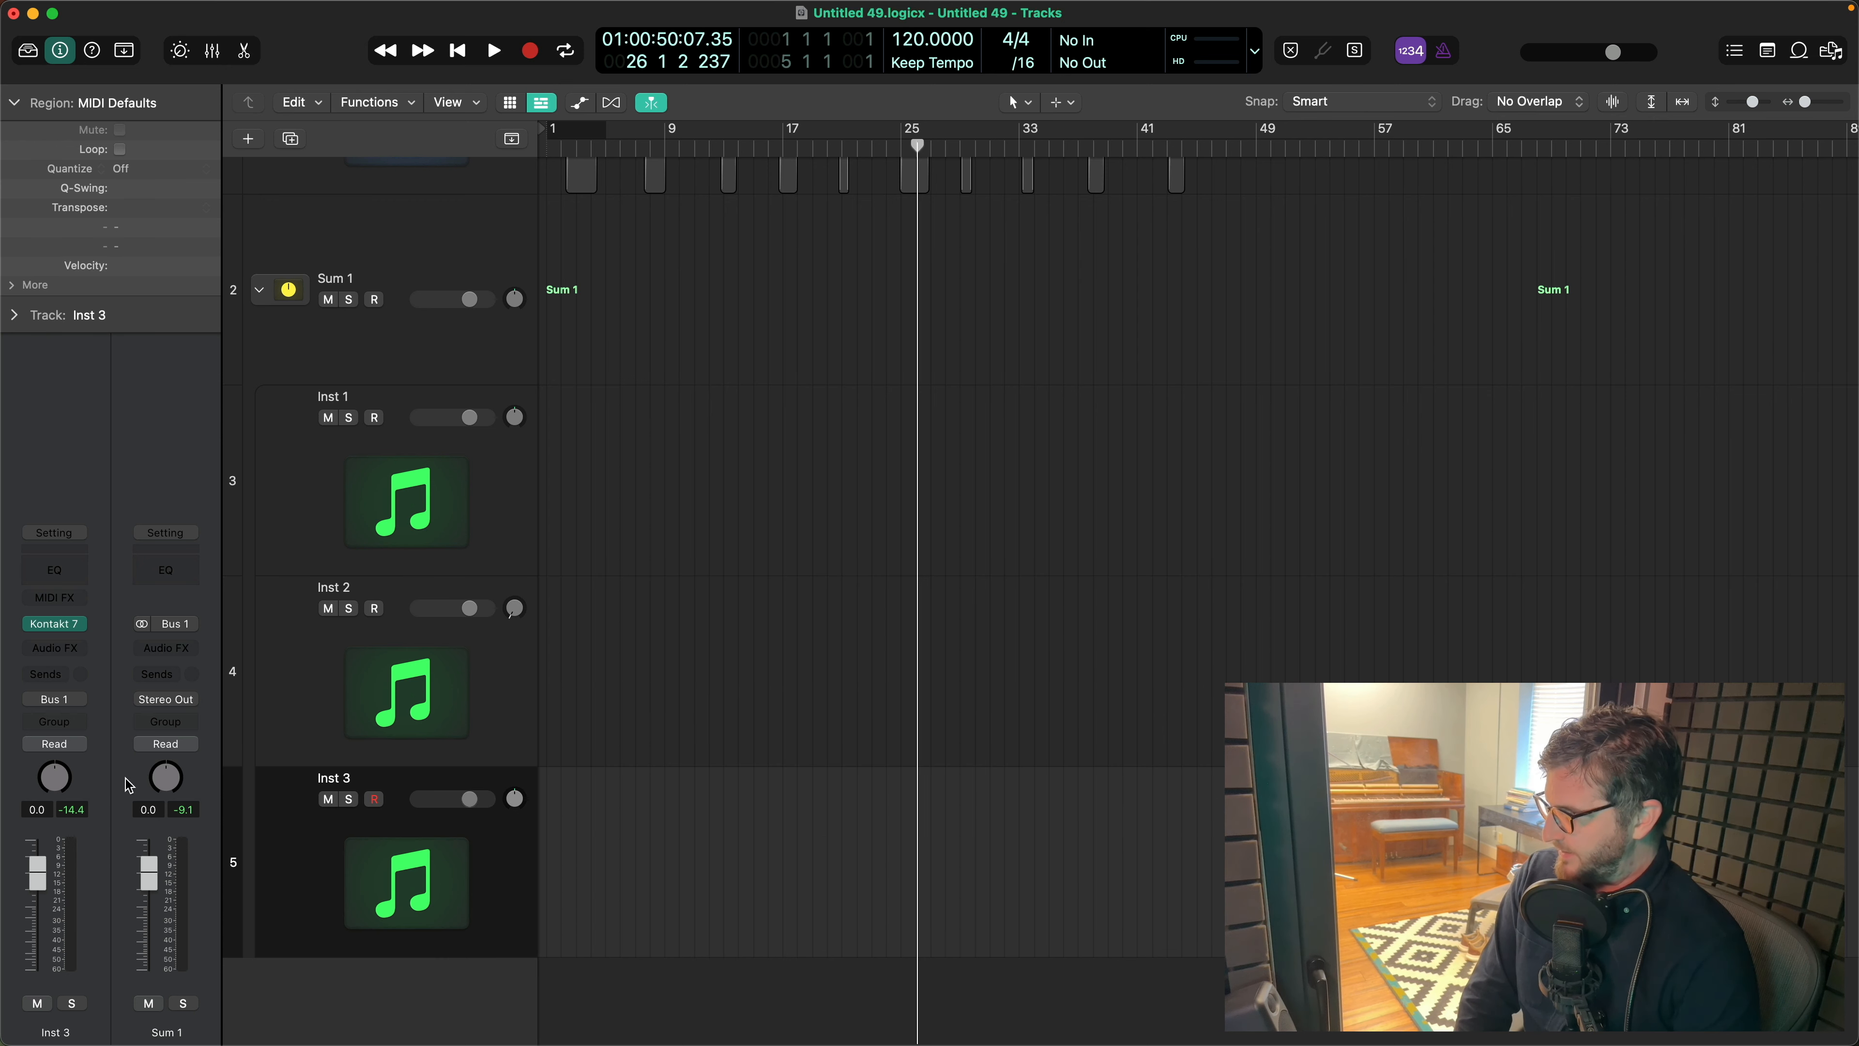
right_click(60, 779)
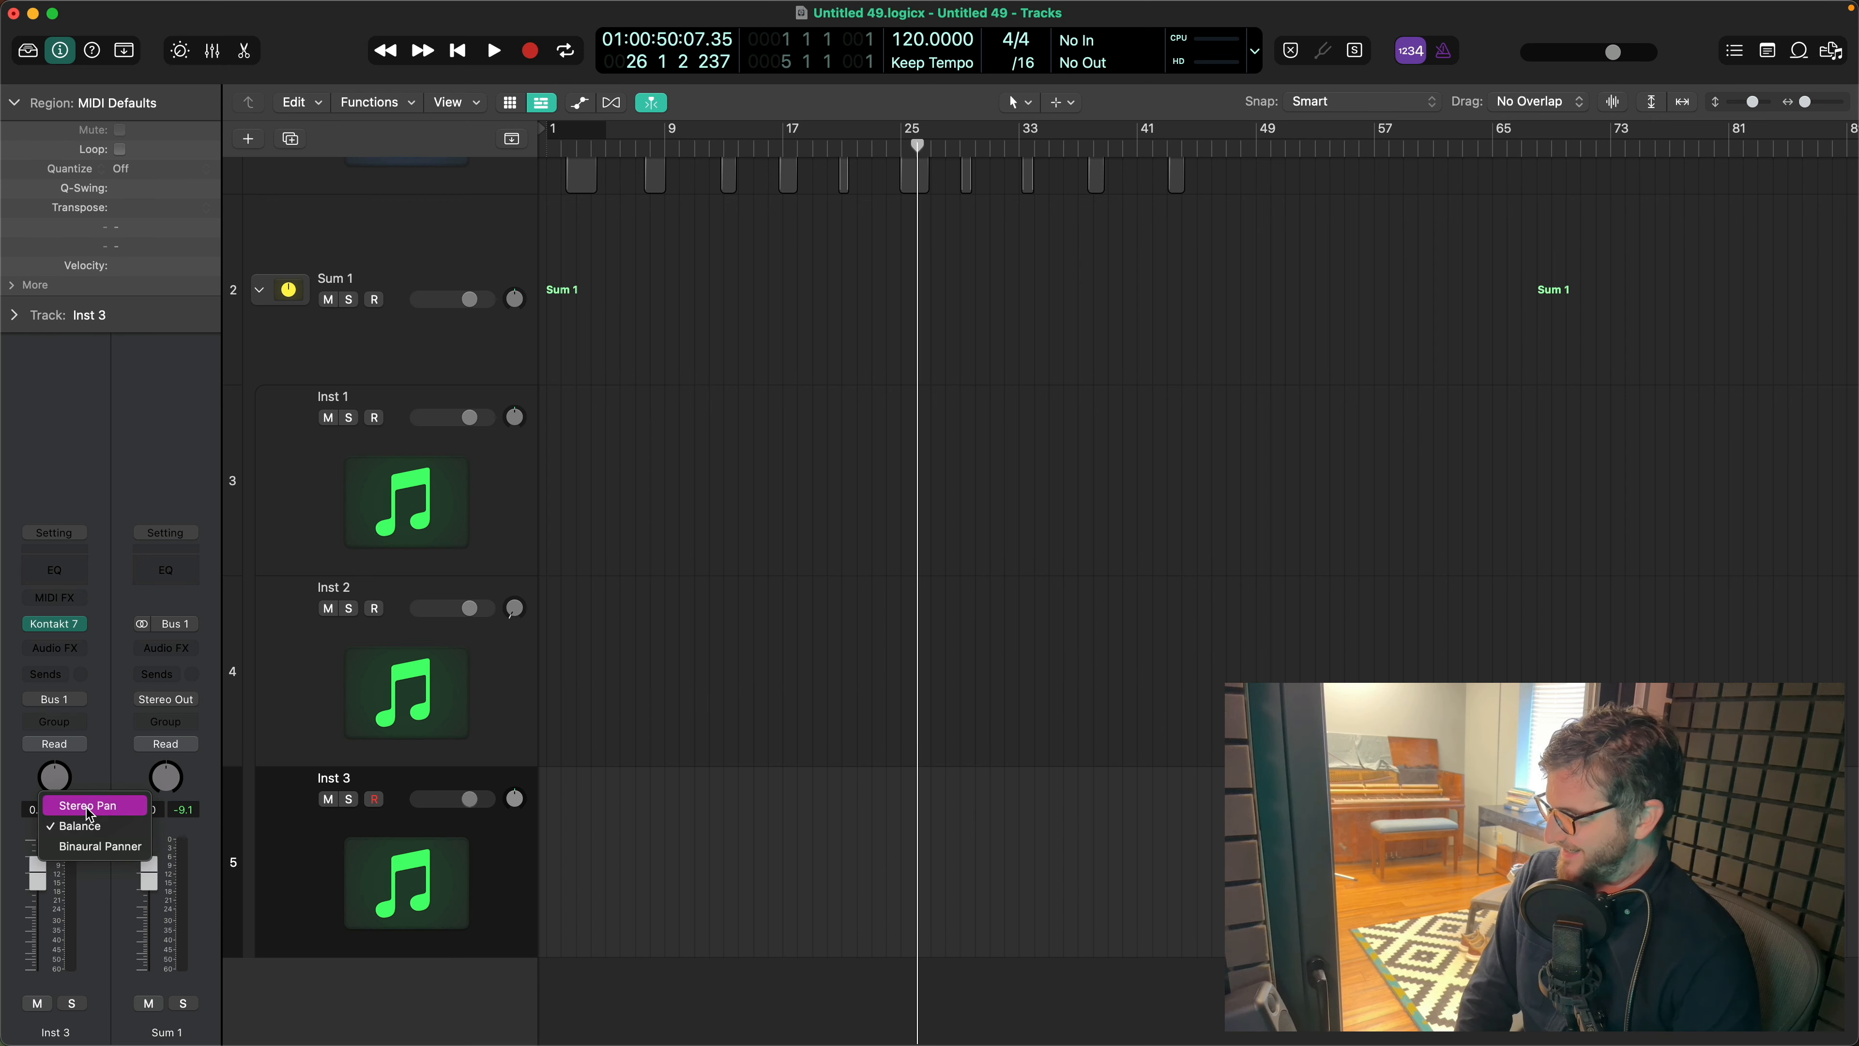
left_click(88, 805)
left_click_drag(55, 779, 99, 559)
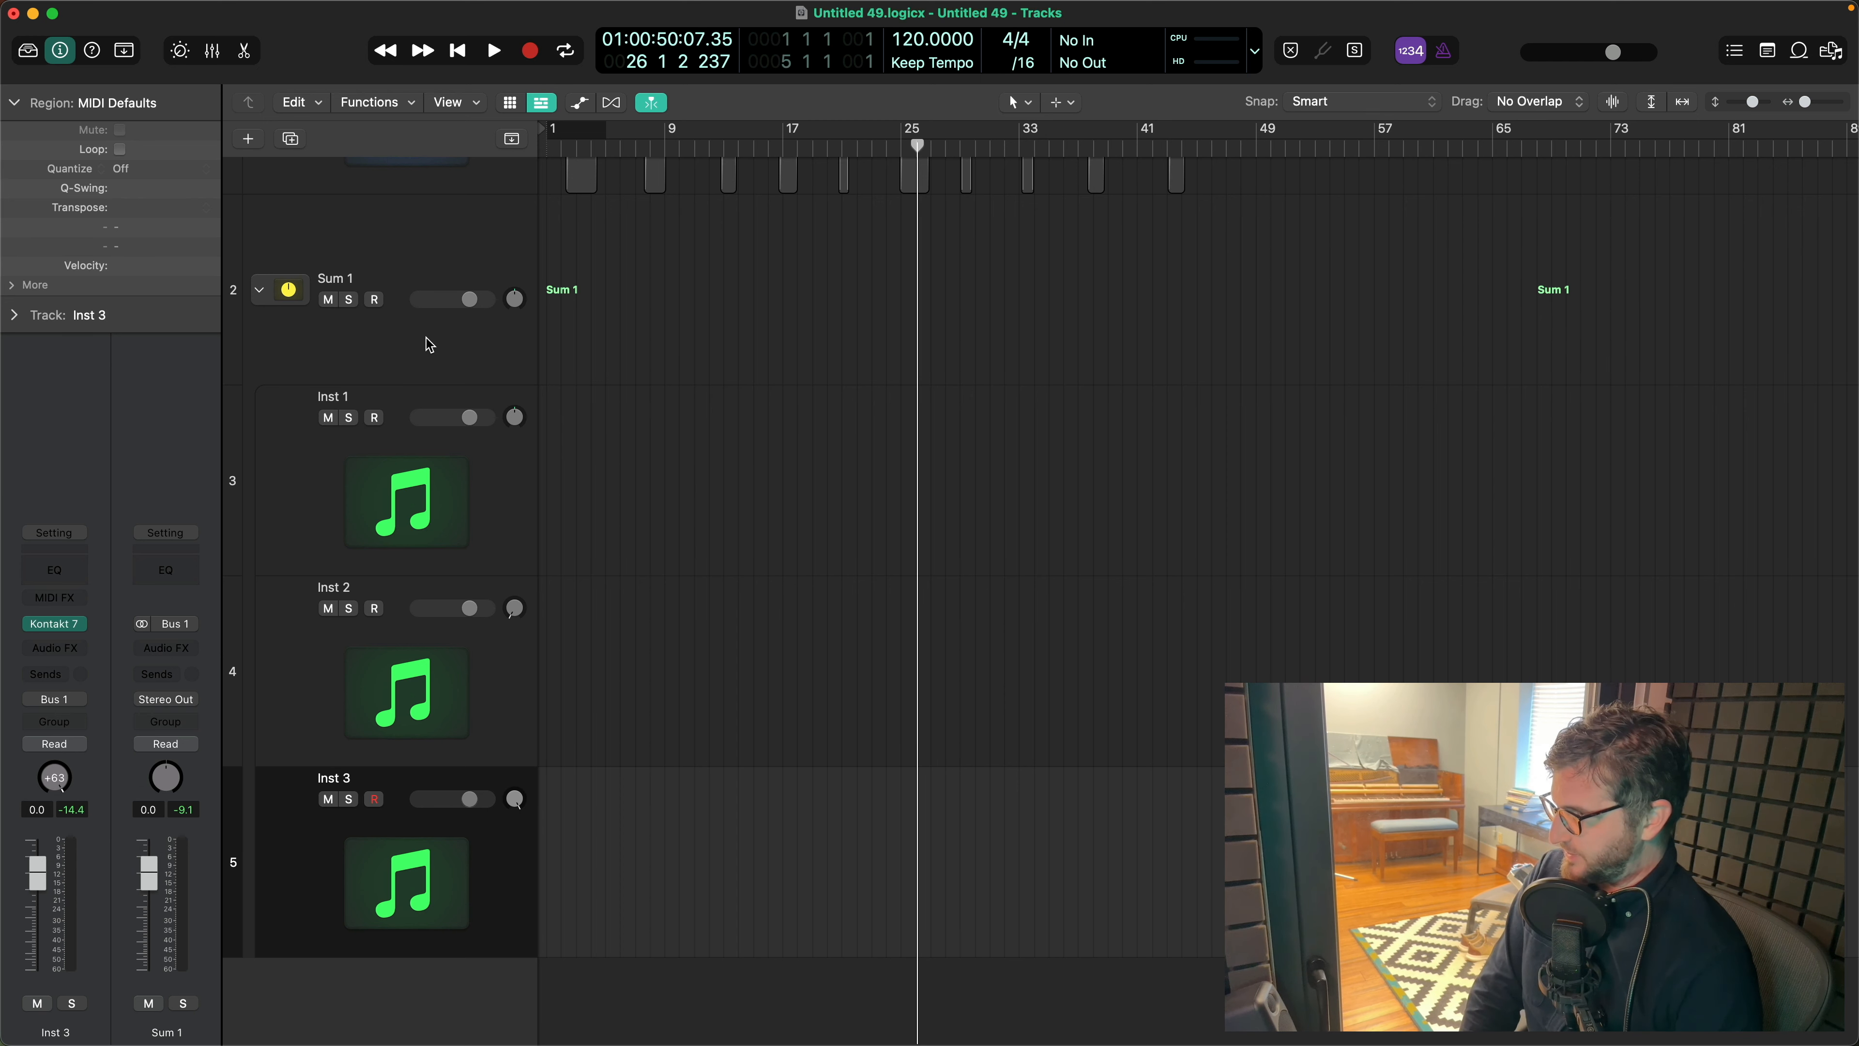
- Audition the panned layers through the Sum 1 track and set the project tempo to 90
left_click(392, 346)
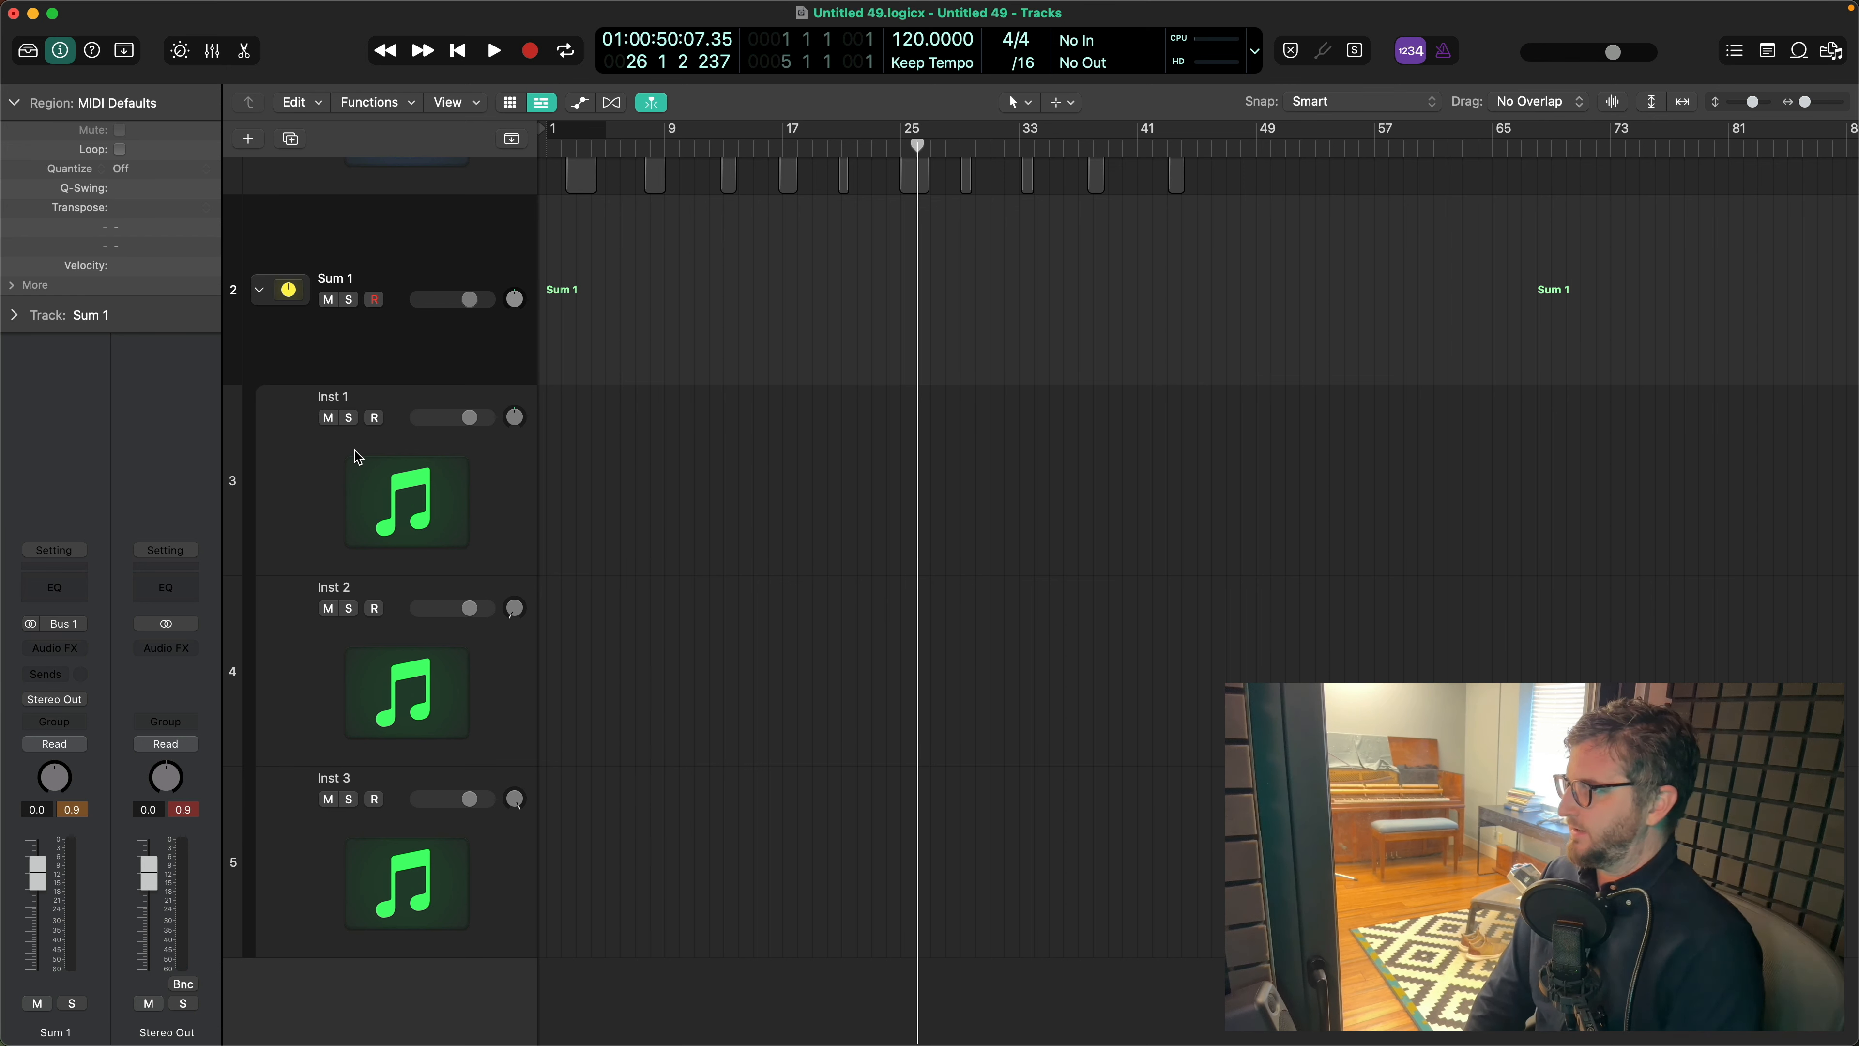
left_click_drag(921, 39, 921, 58)
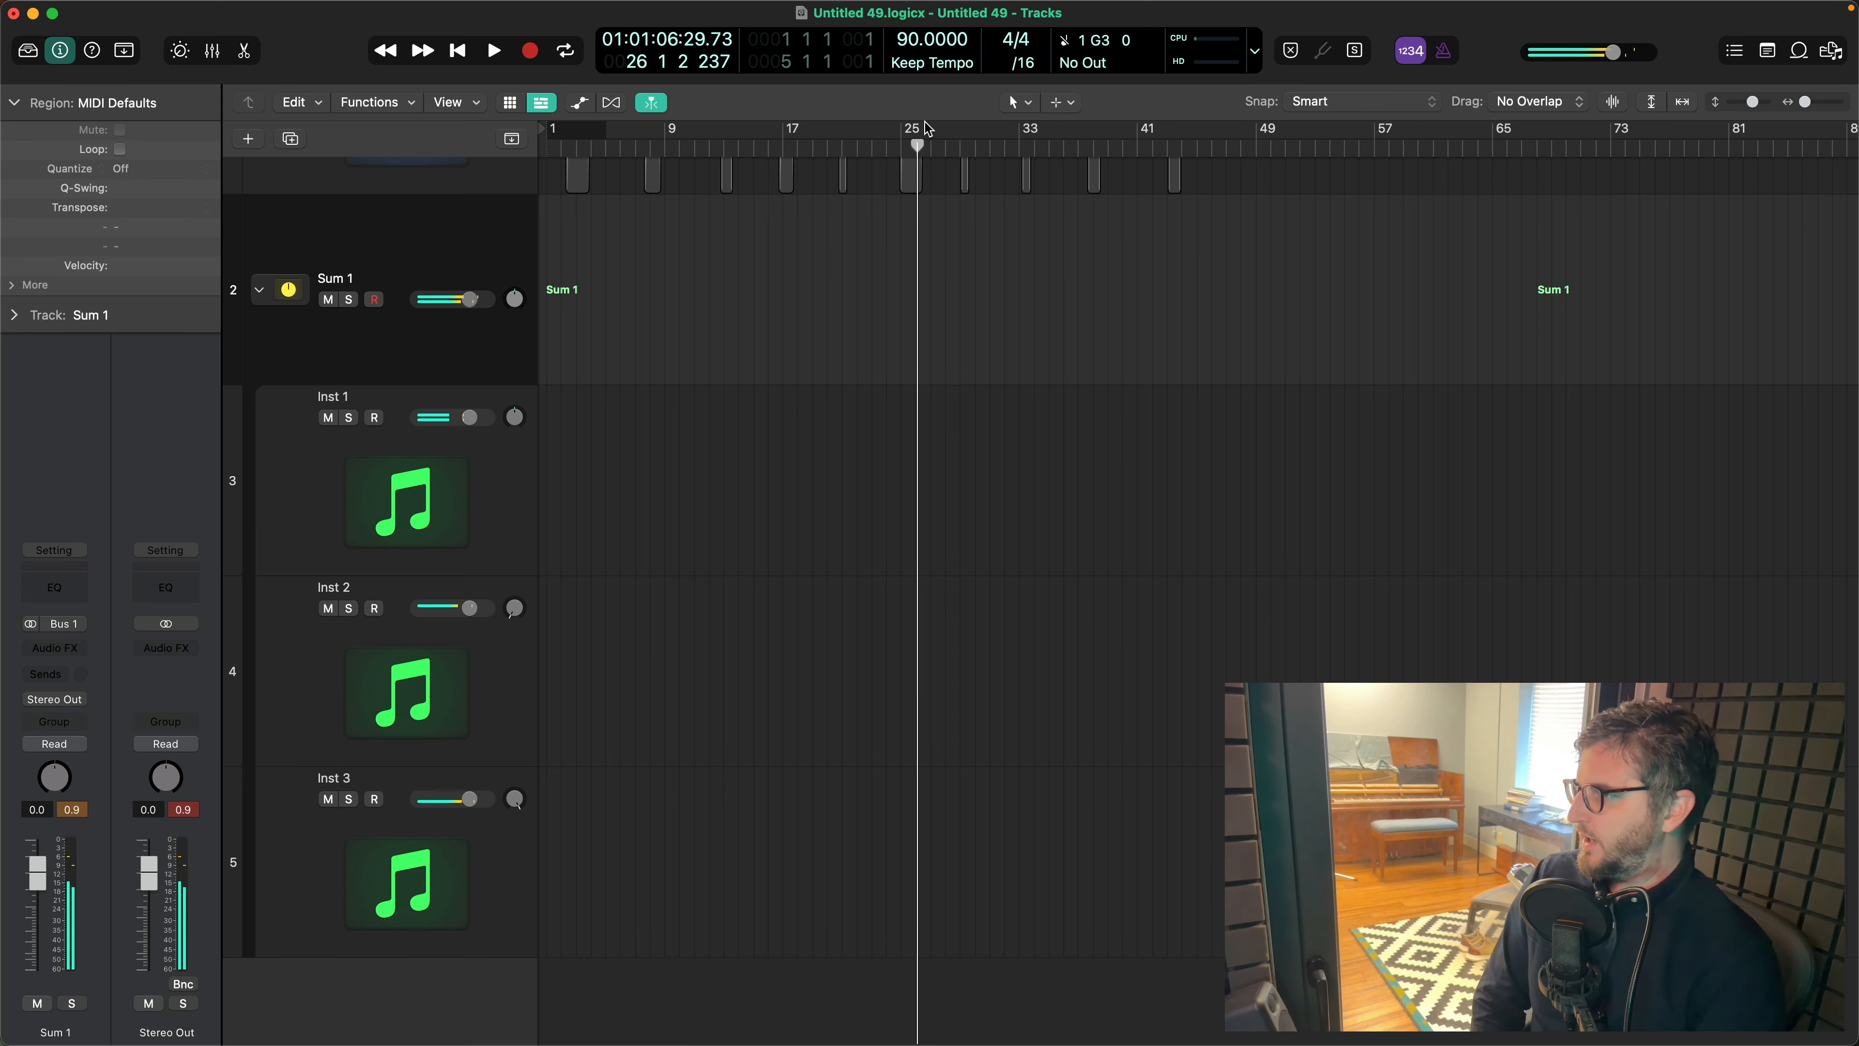
- Insert the Chord Trigger MIDI effect on the Inst 2 track and load its single-chord Perfect 5th interval preset
left_click(343, 679)
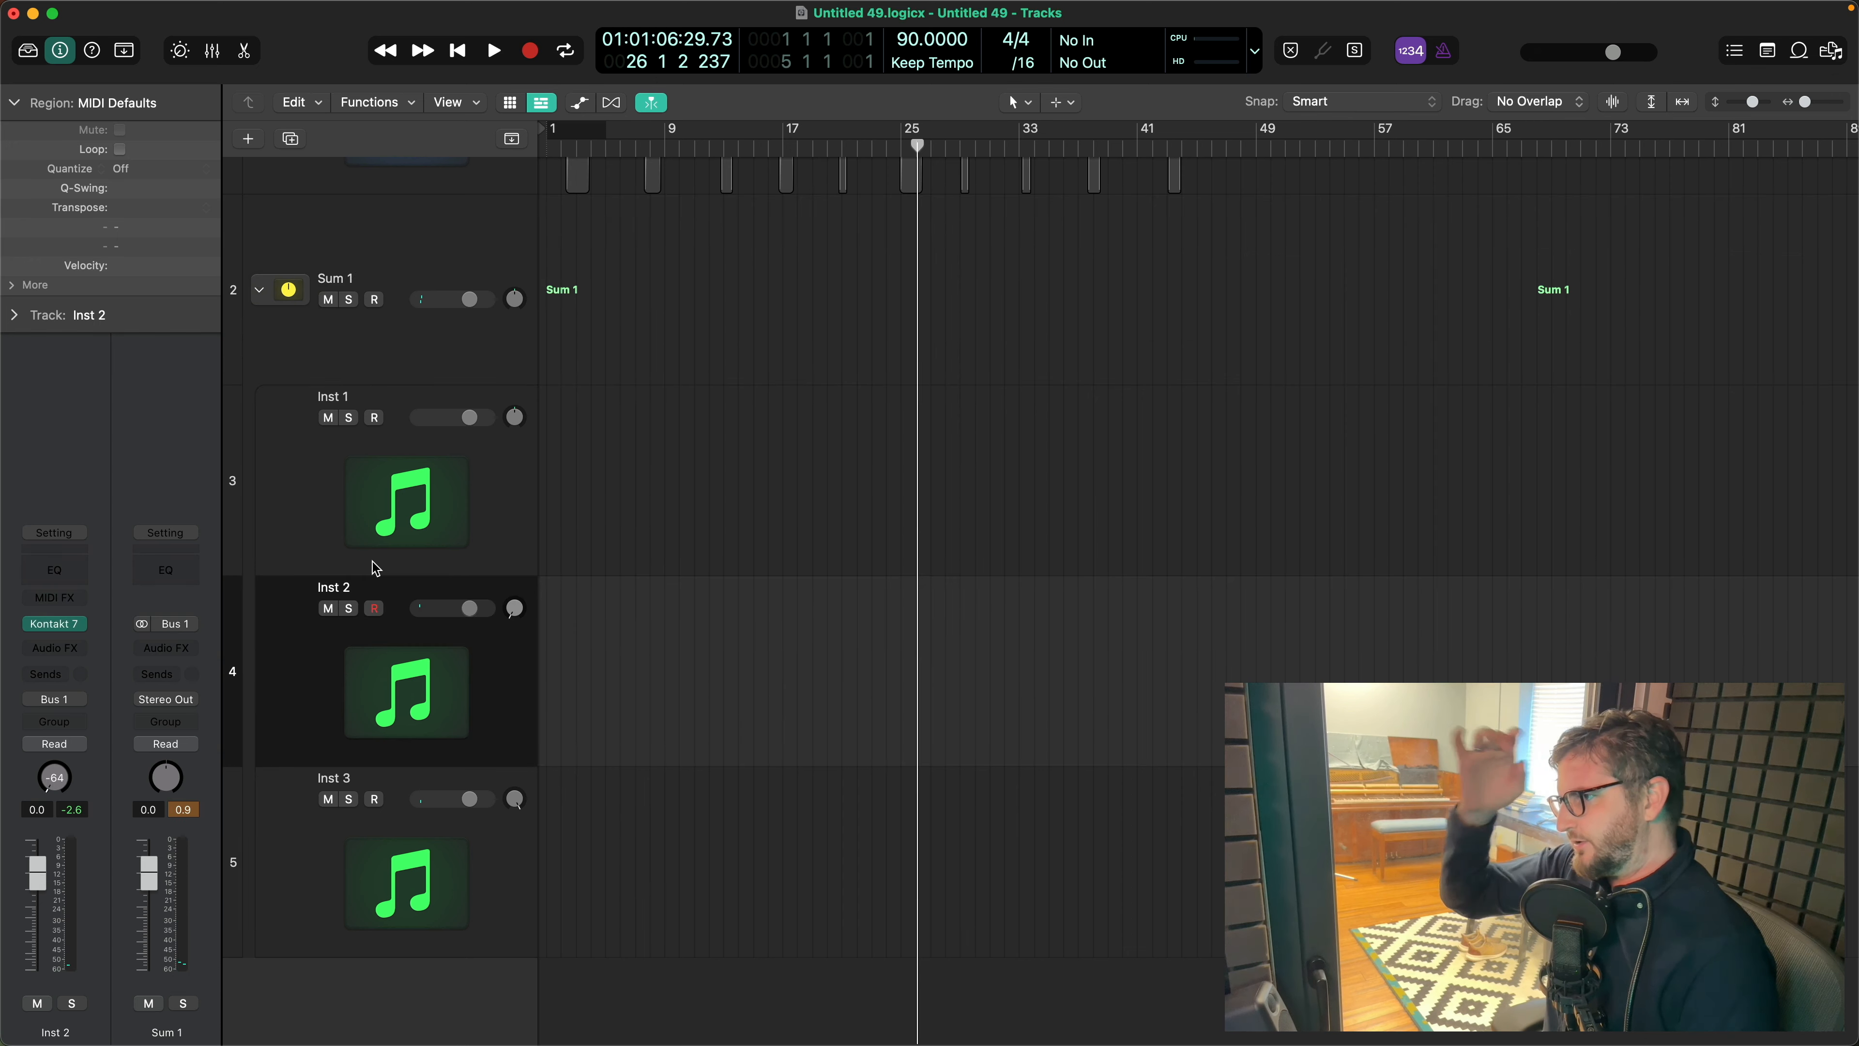
left_click(77, 597)
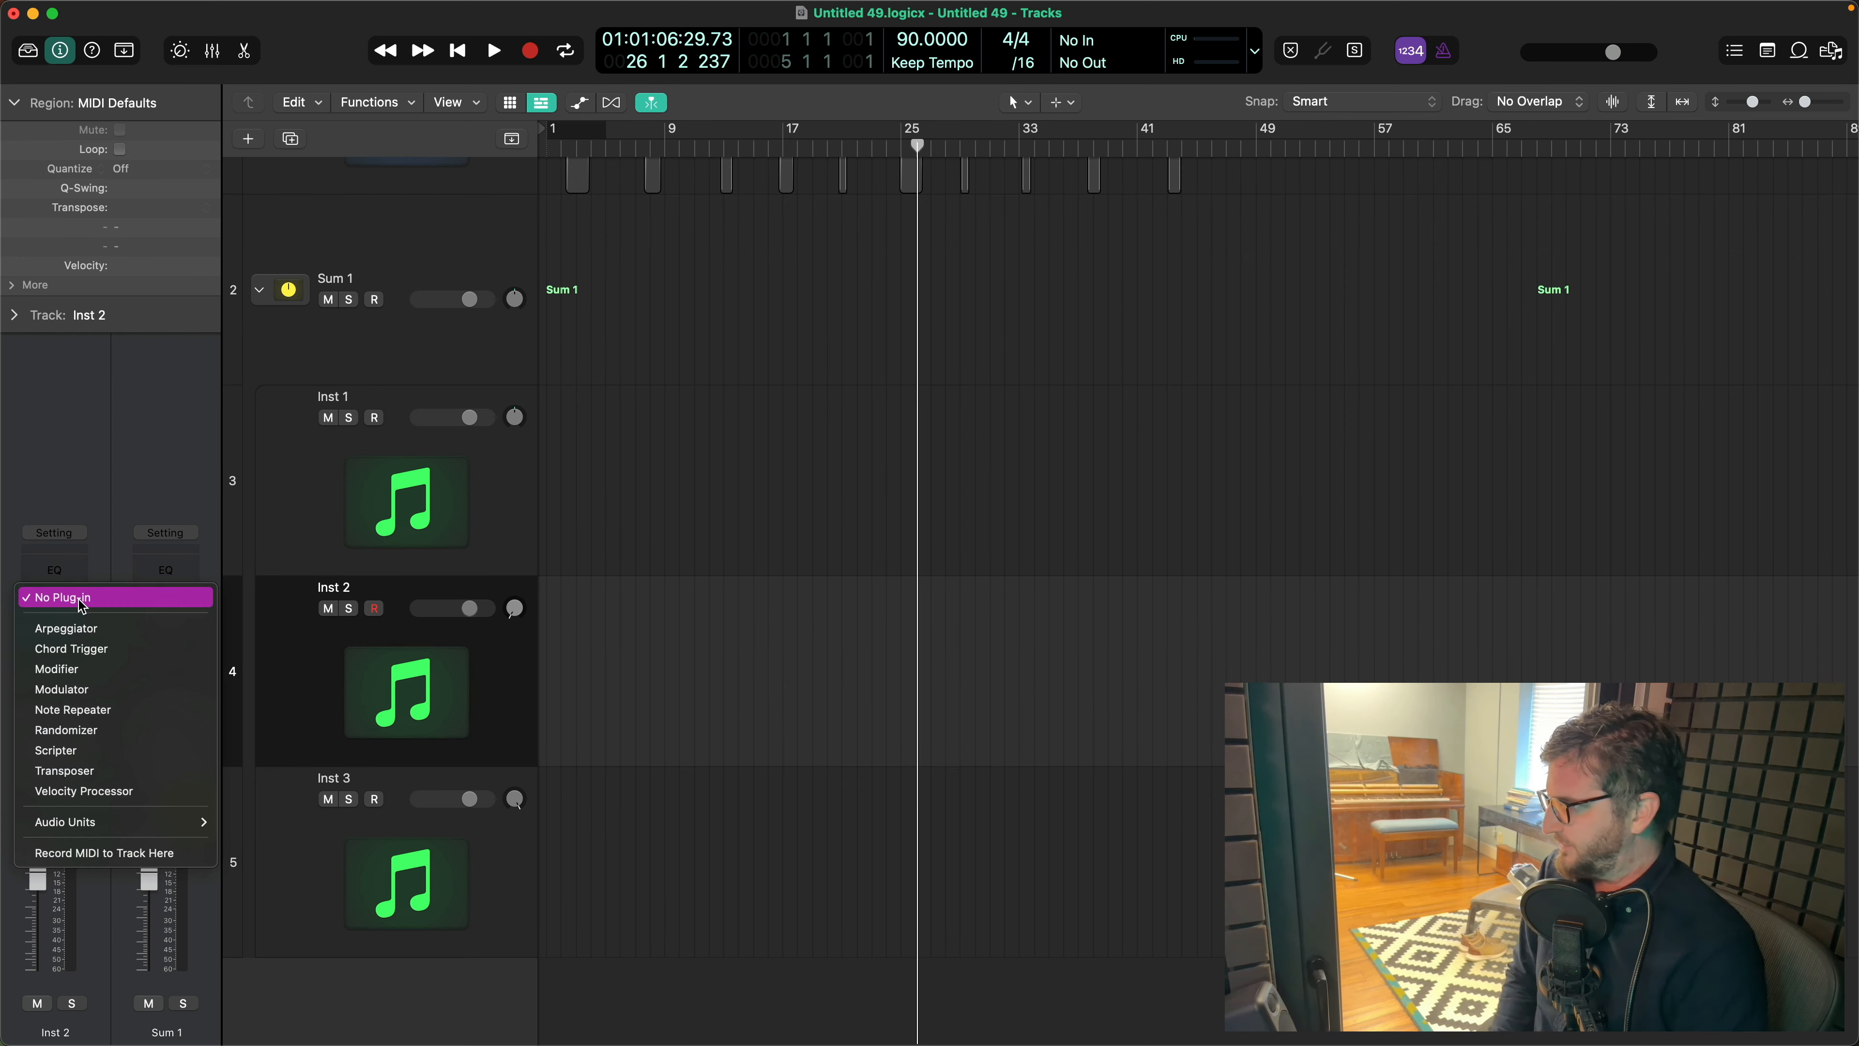
left_click(110, 647)
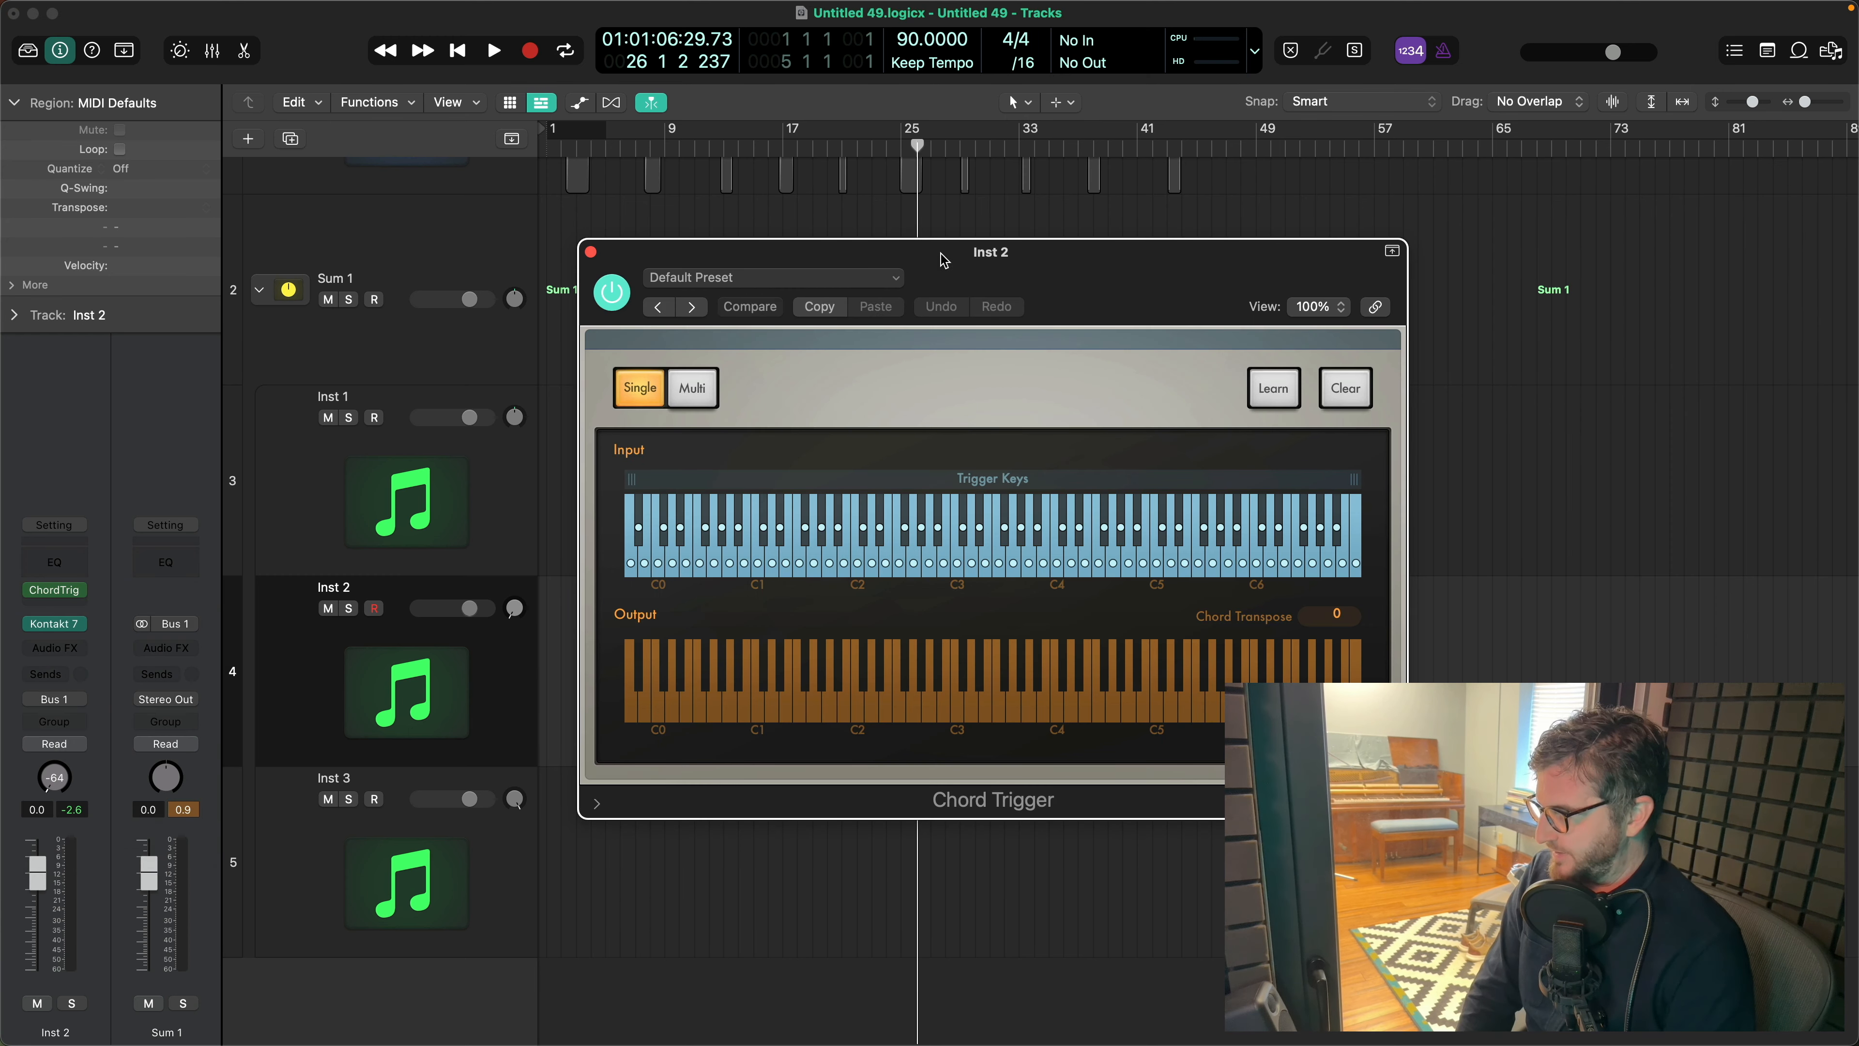
left_click_drag(944, 260, 780, 187)
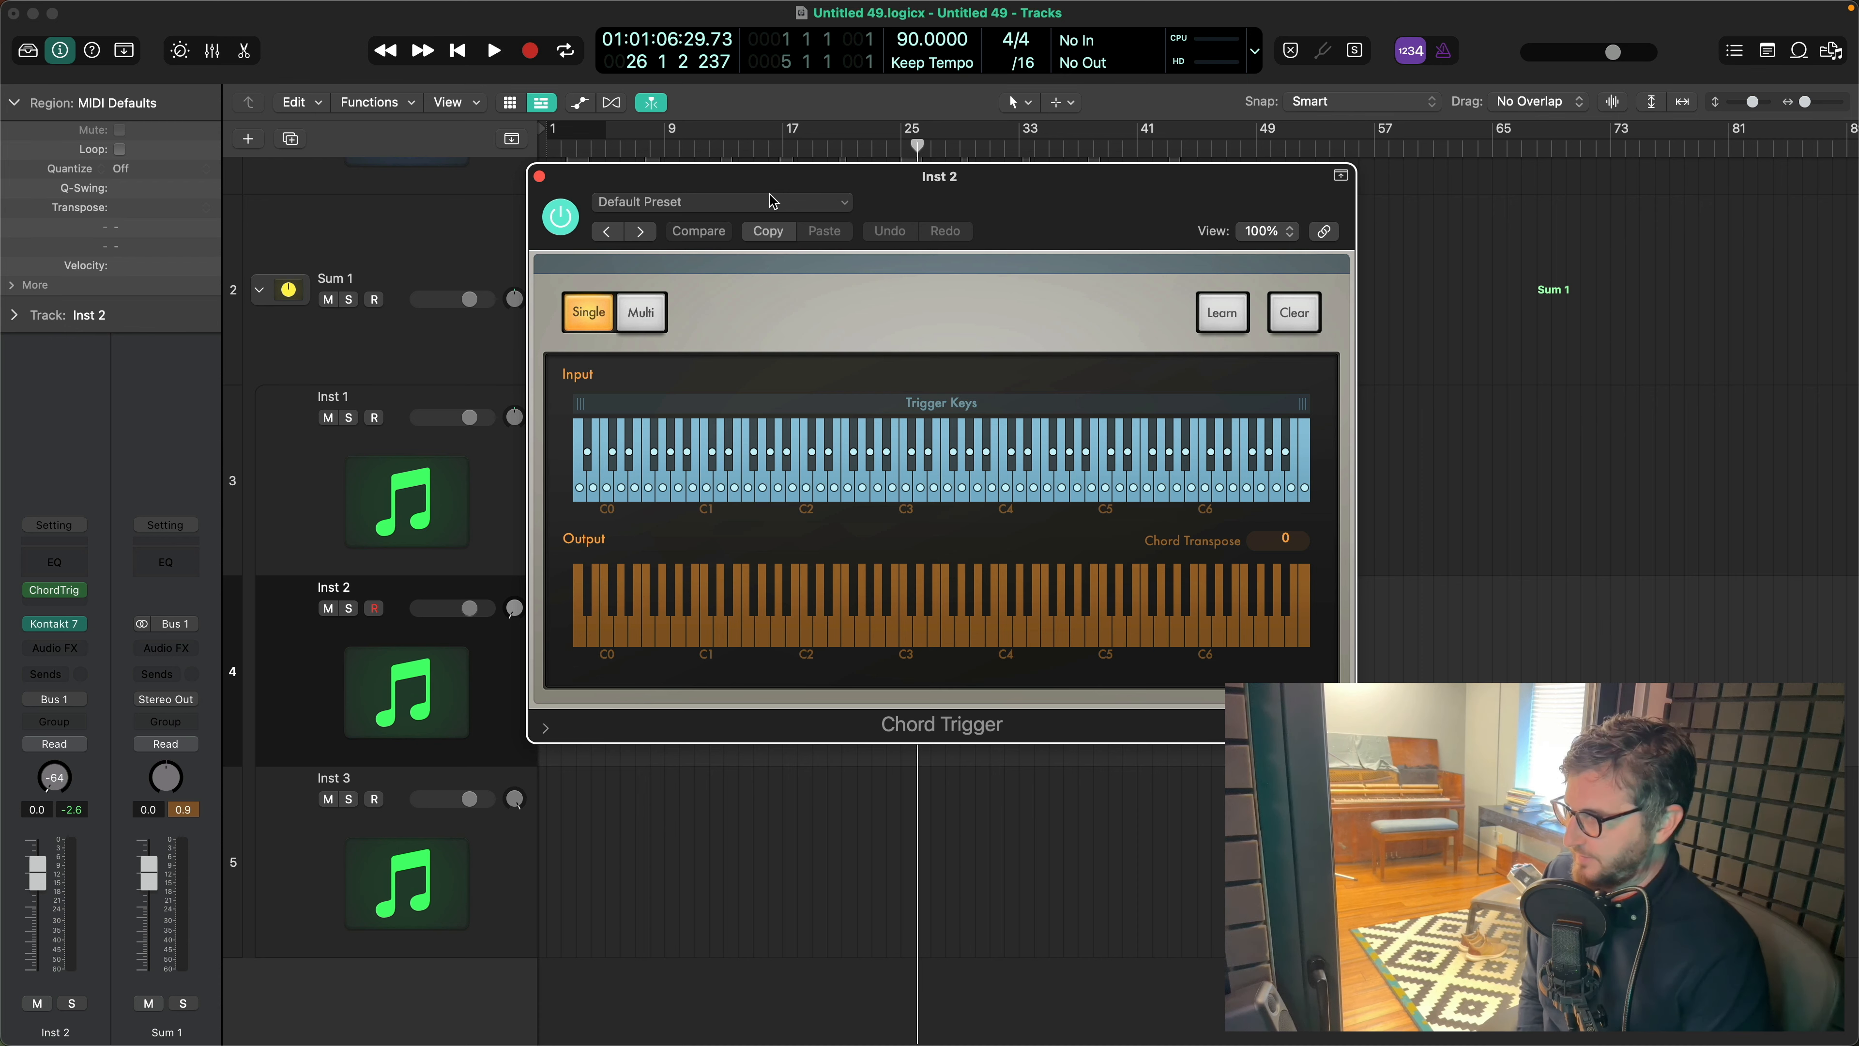
left_click_drag(921, 186, 924, 208)
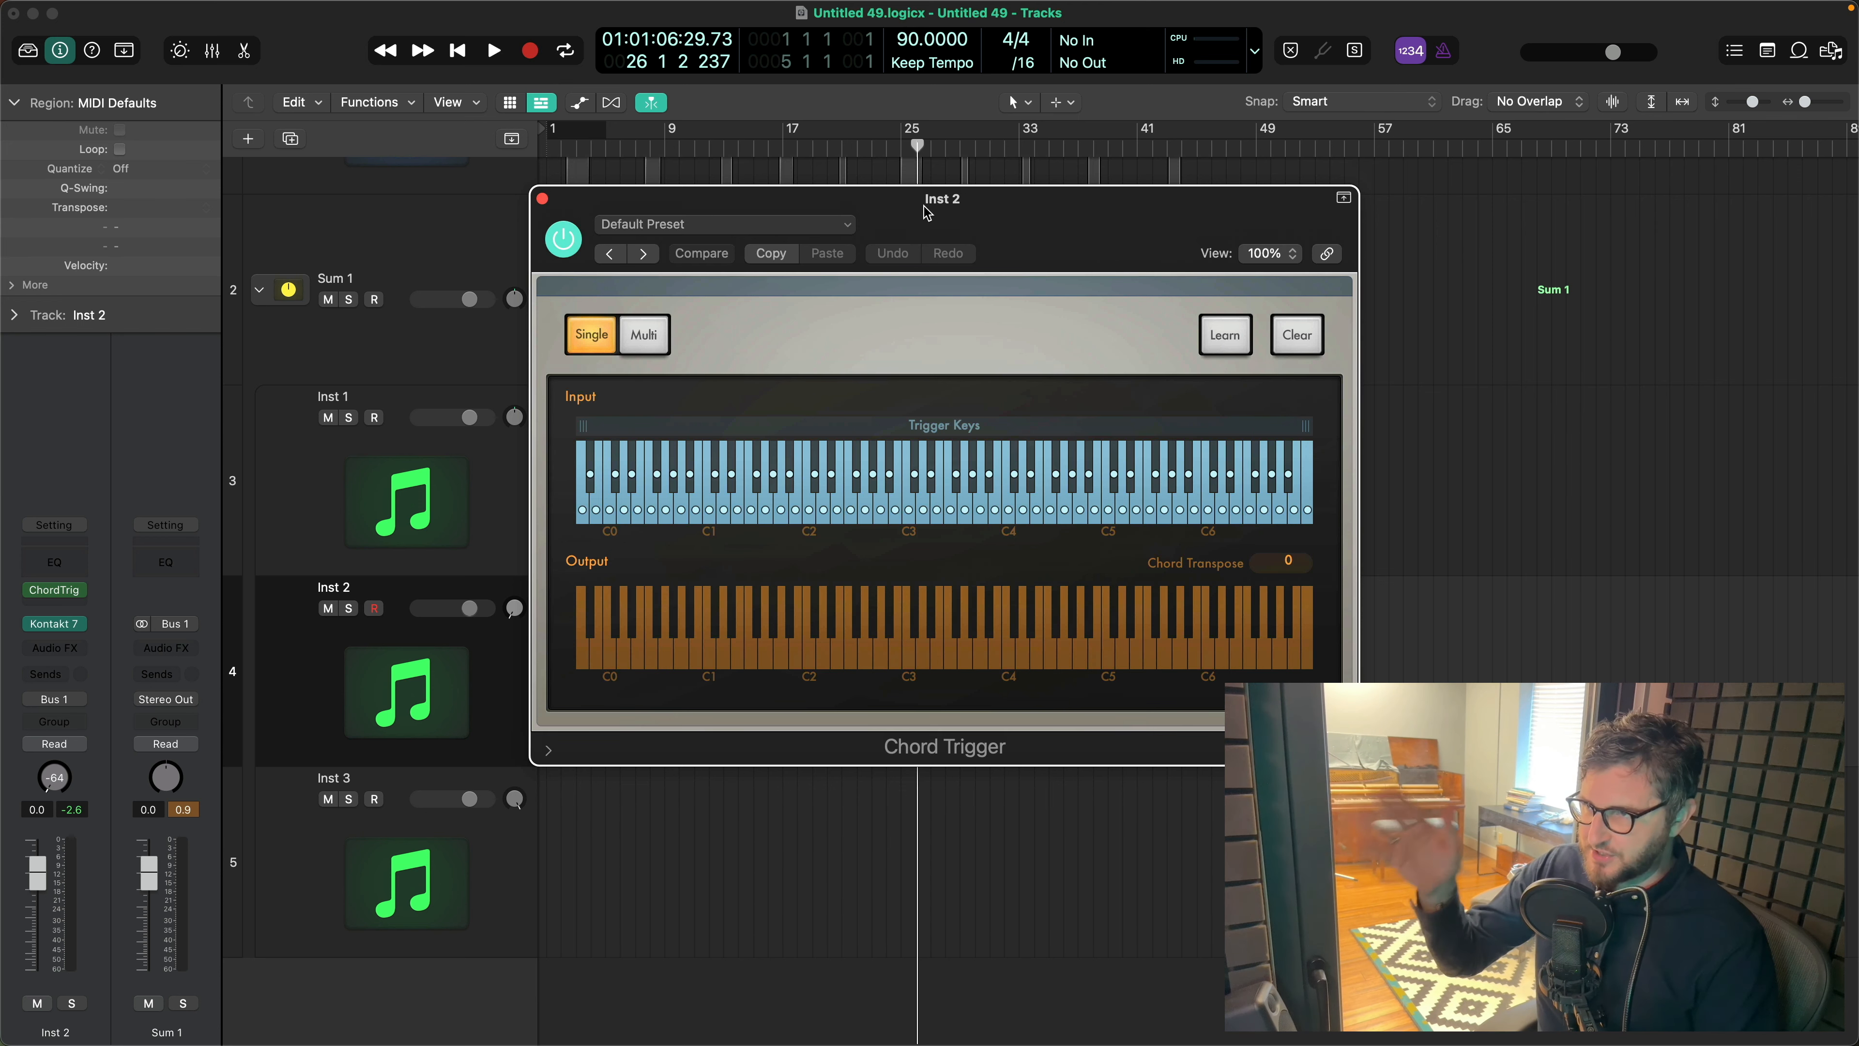
left_click(829, 223)
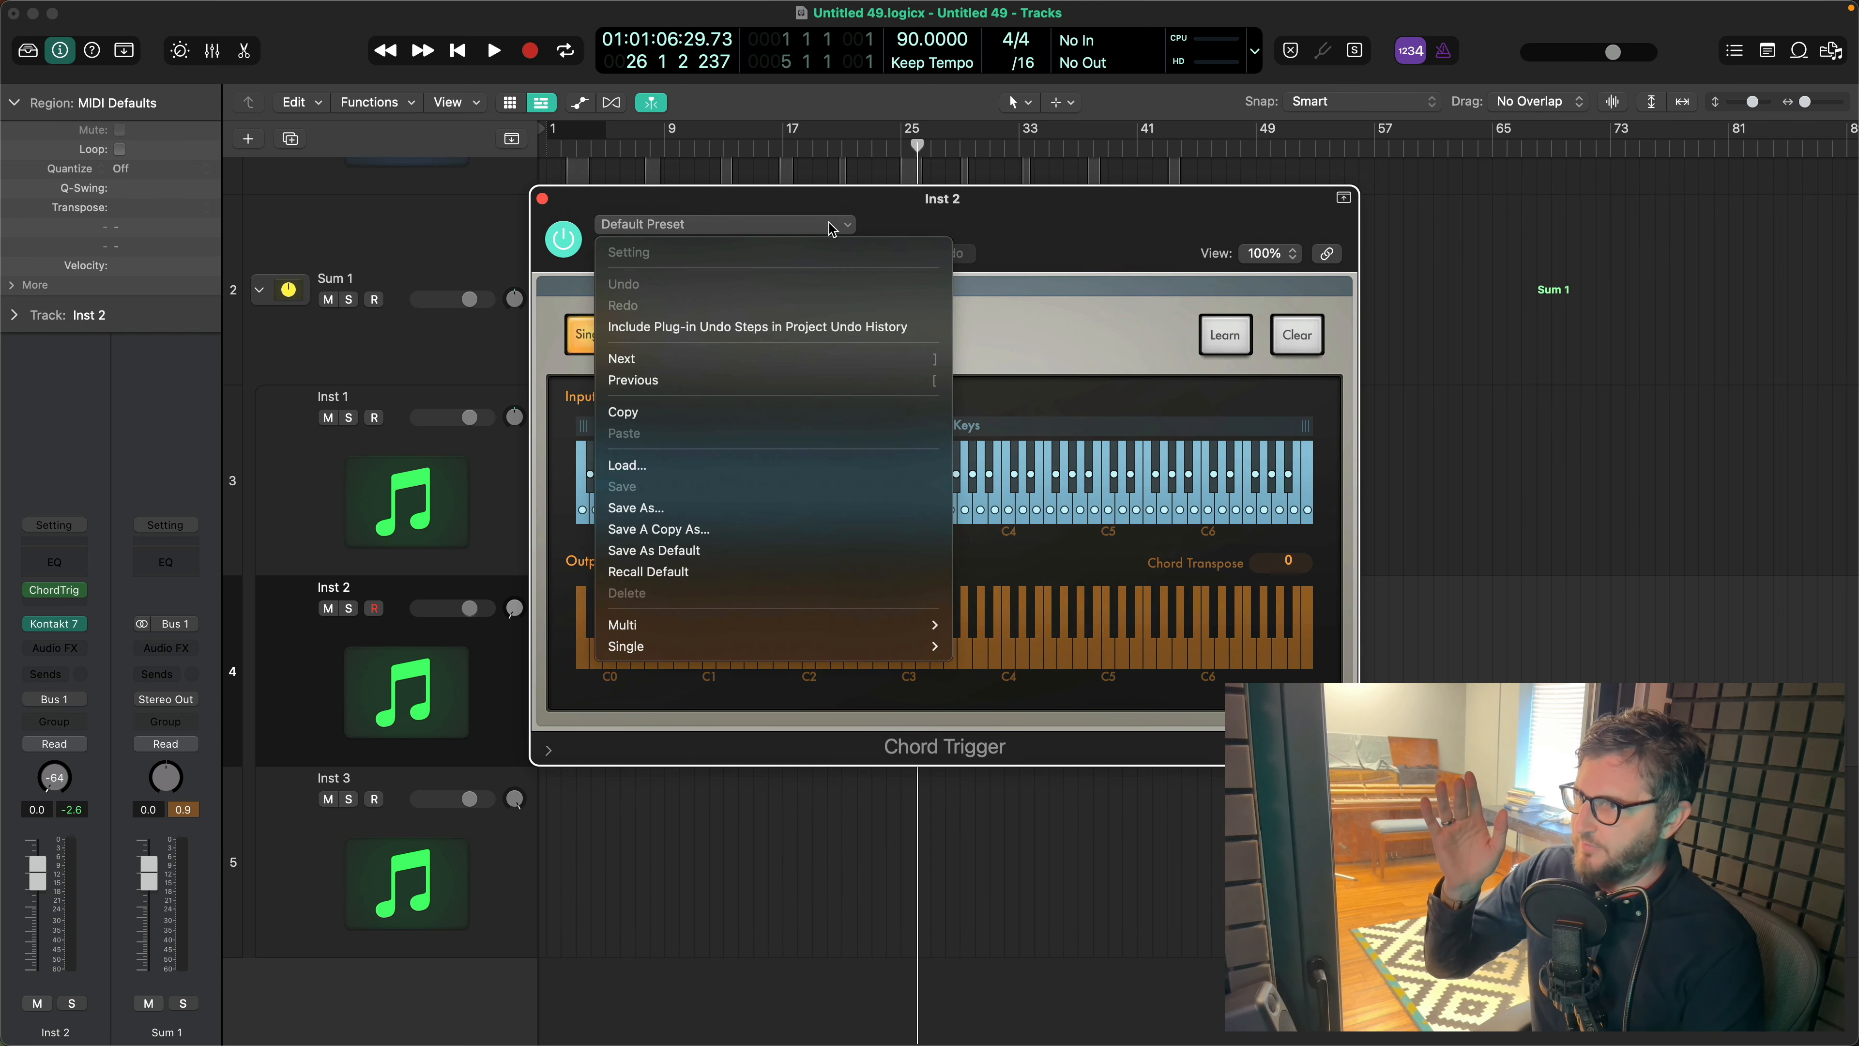
mouse_move(792, 647)
mouse_move(1004, 664)
left_click(1141, 869)
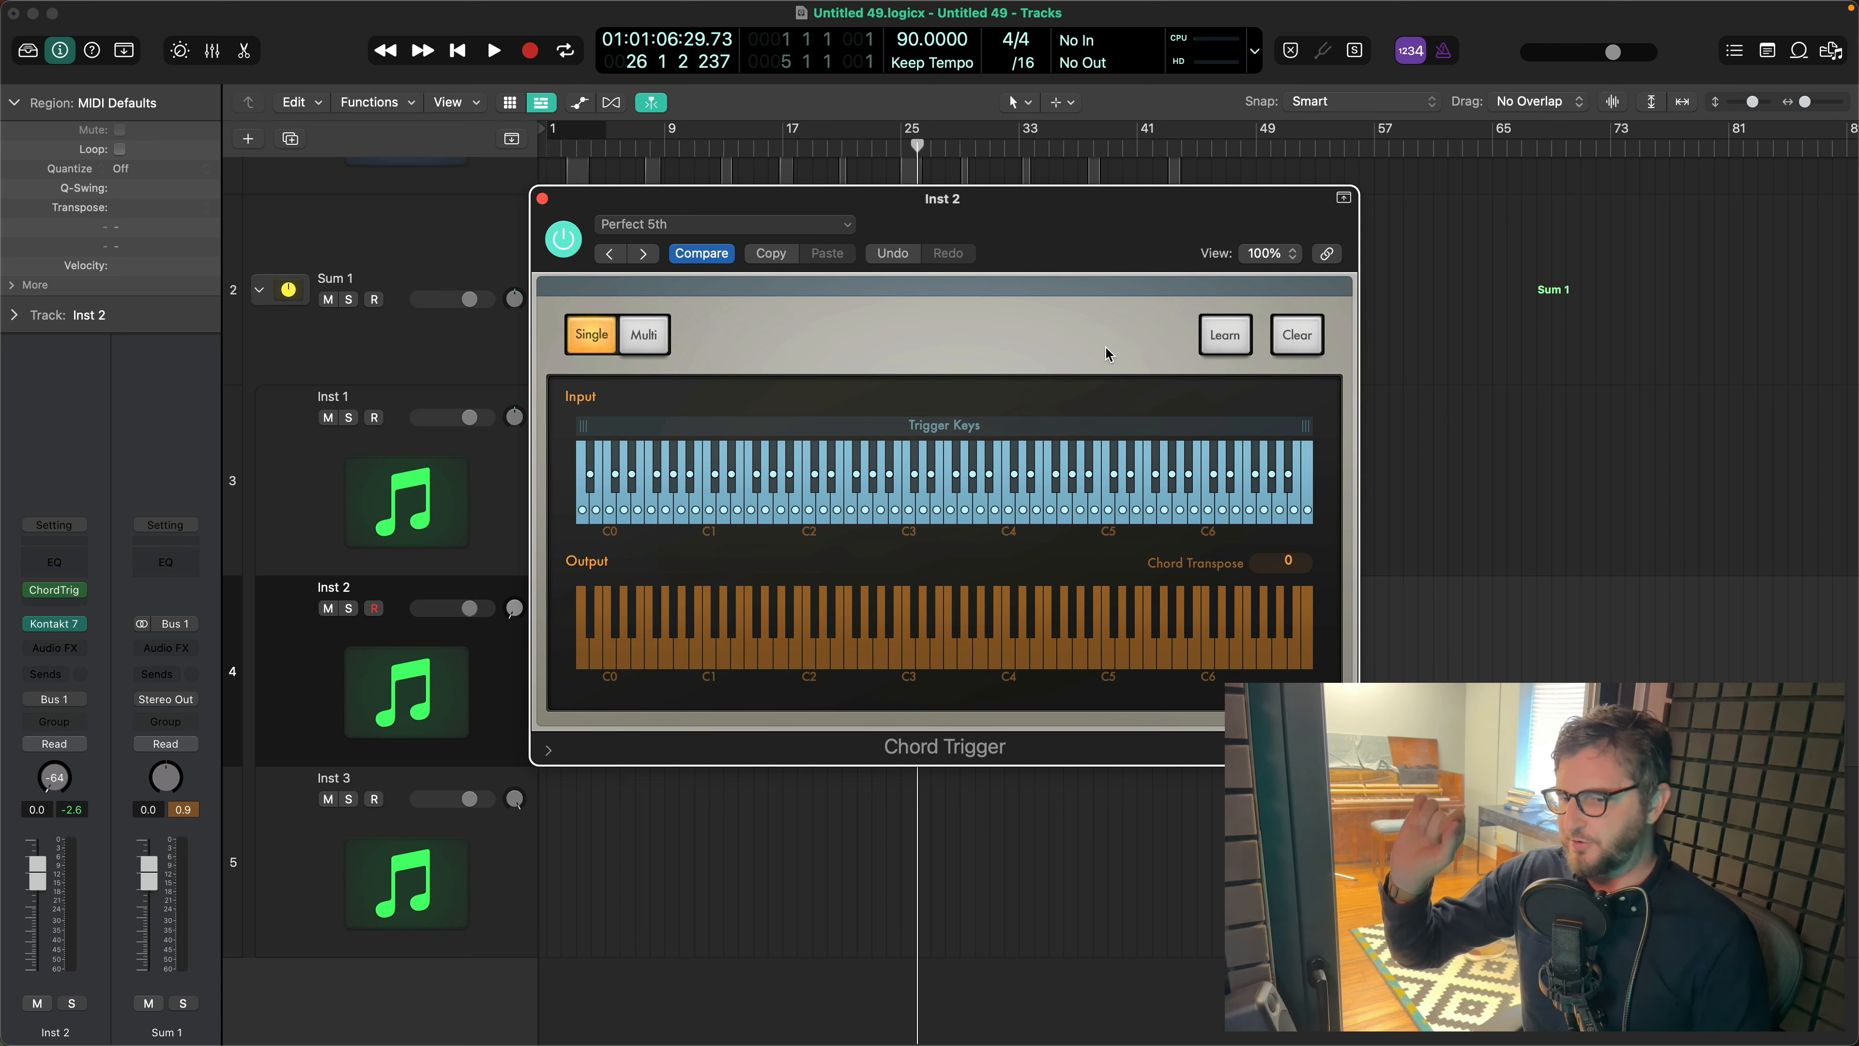
- Try the Octave interval preset in Inst 2's Chord Trigger
left_click(732, 231)
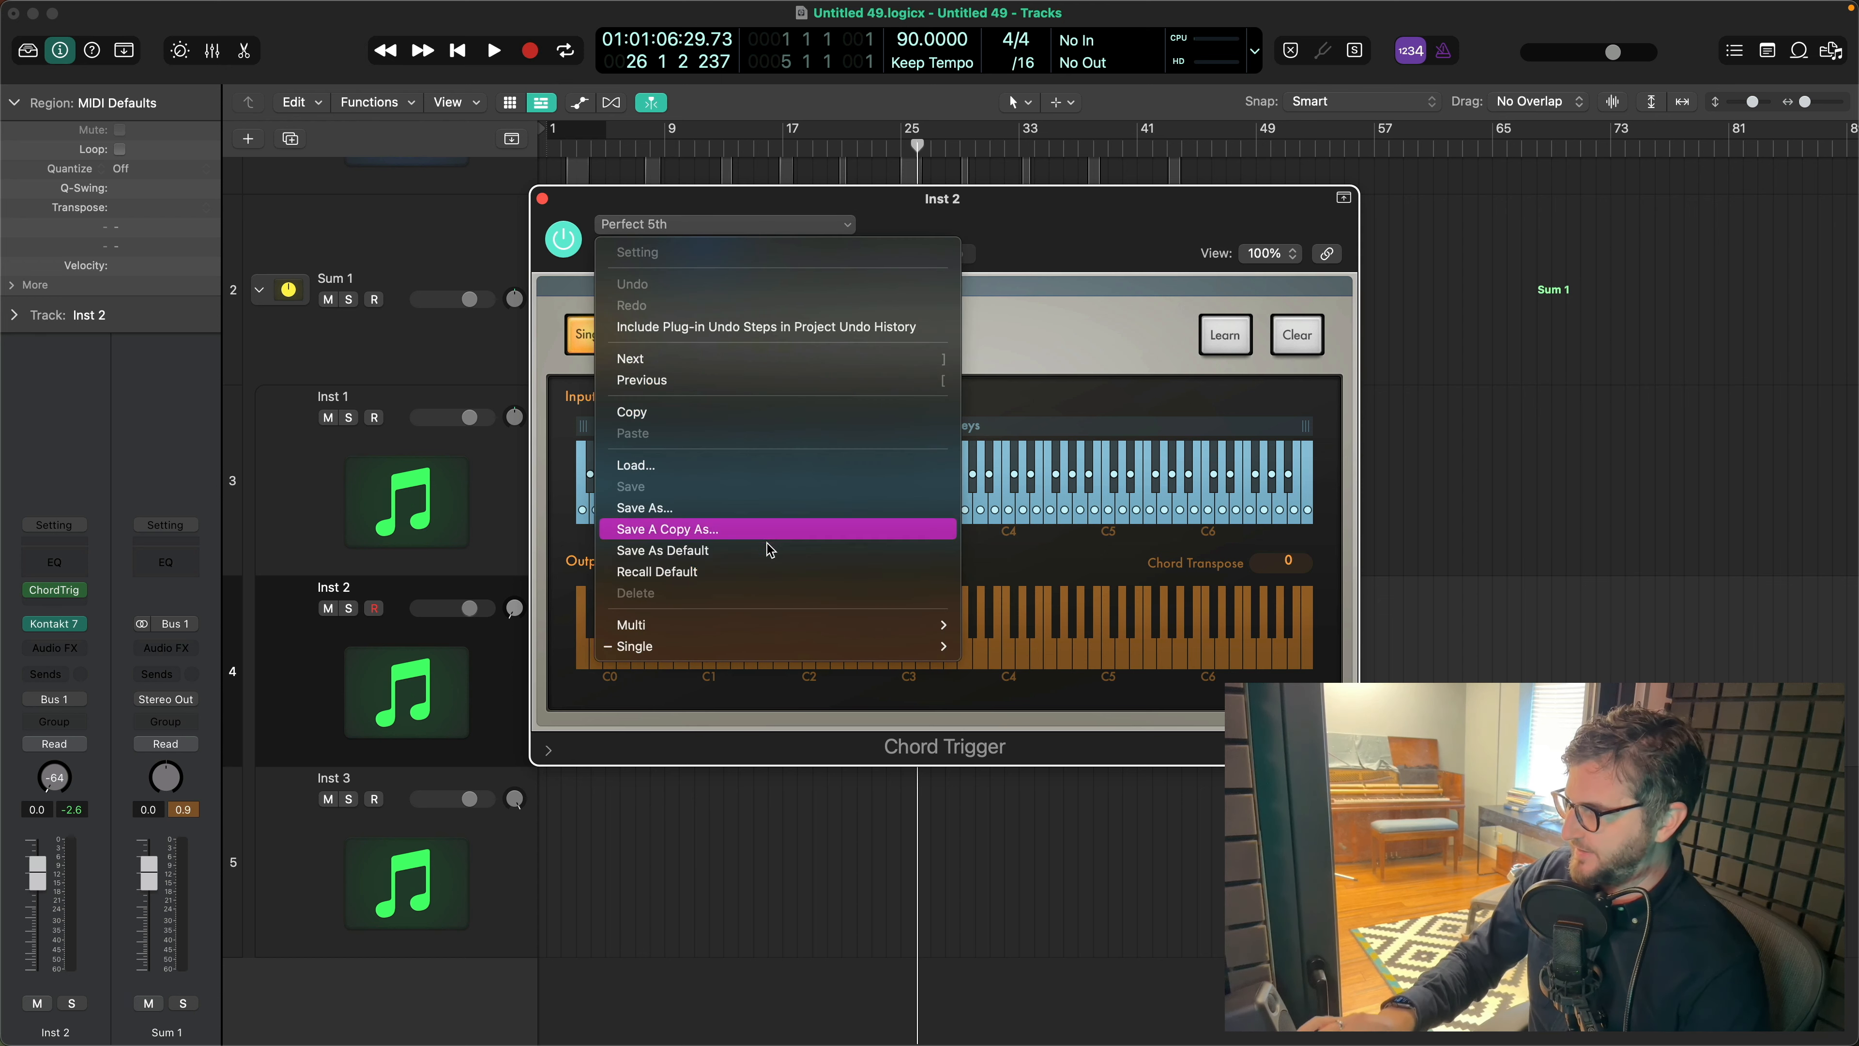
mouse_move(738, 640)
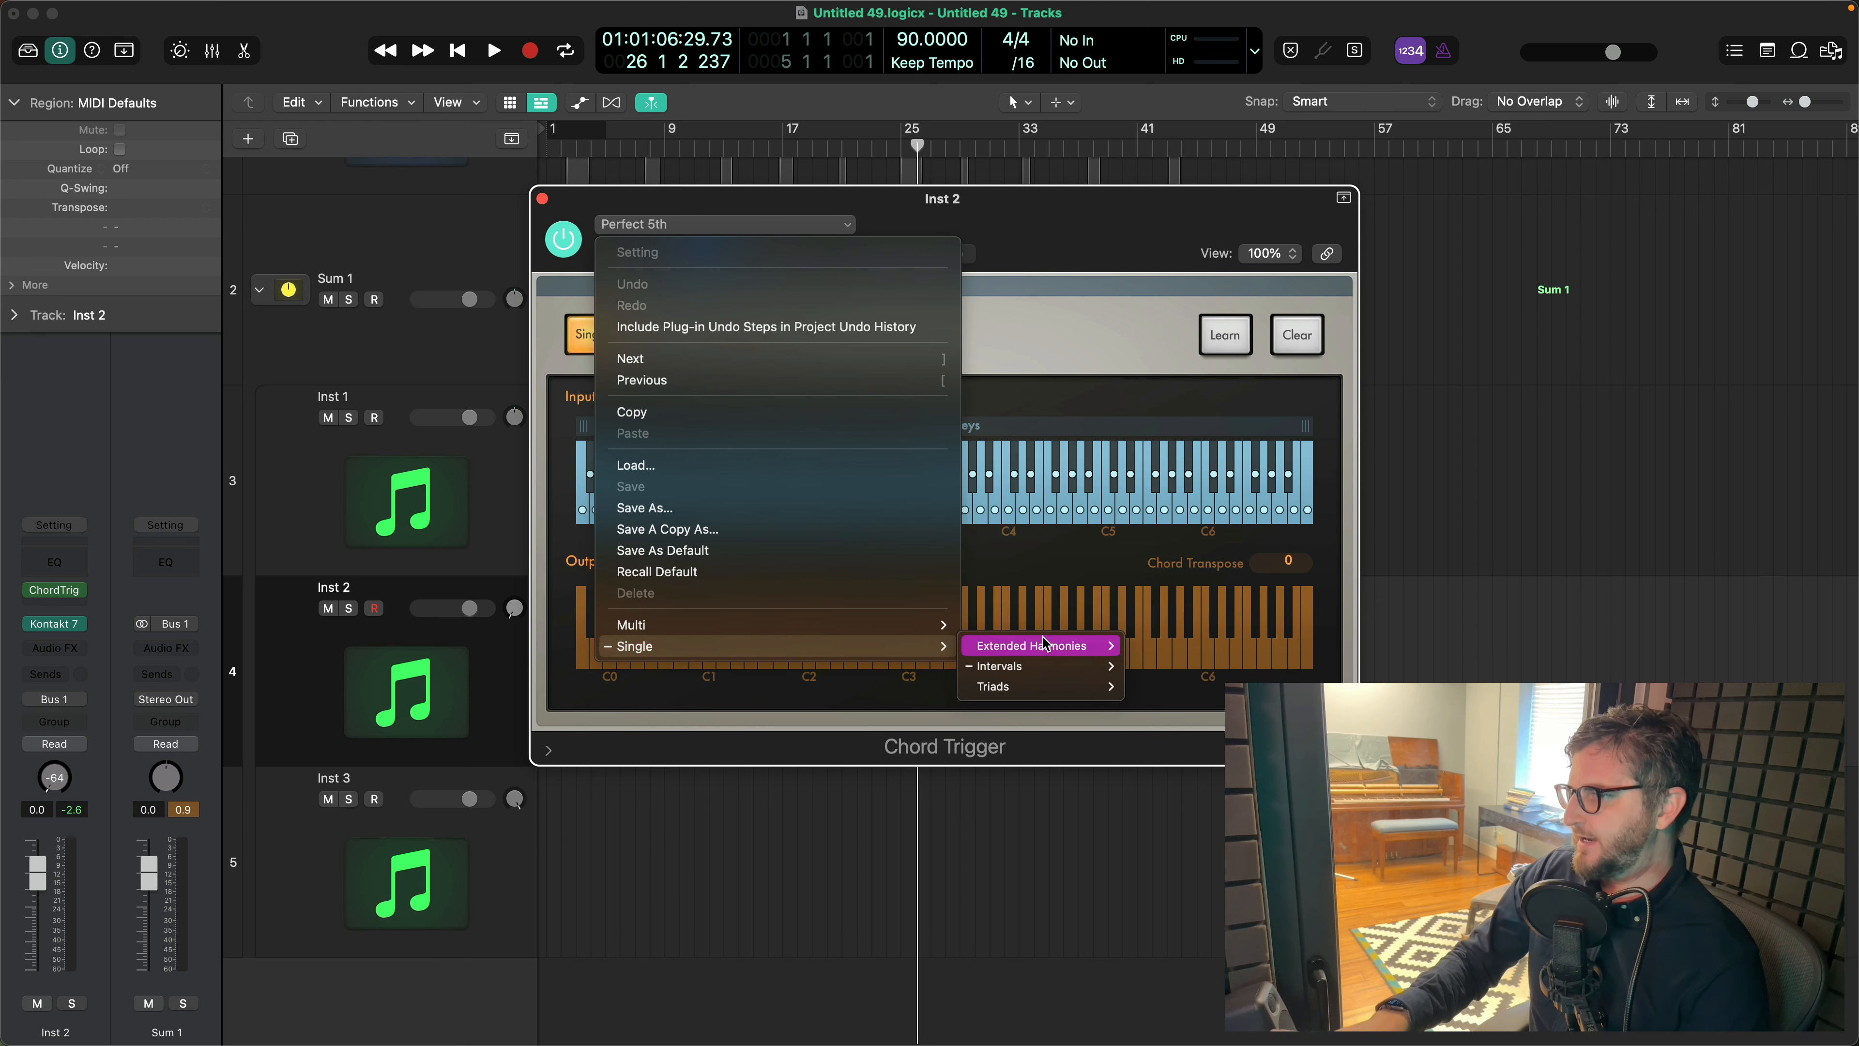
mouse_move(1039, 666)
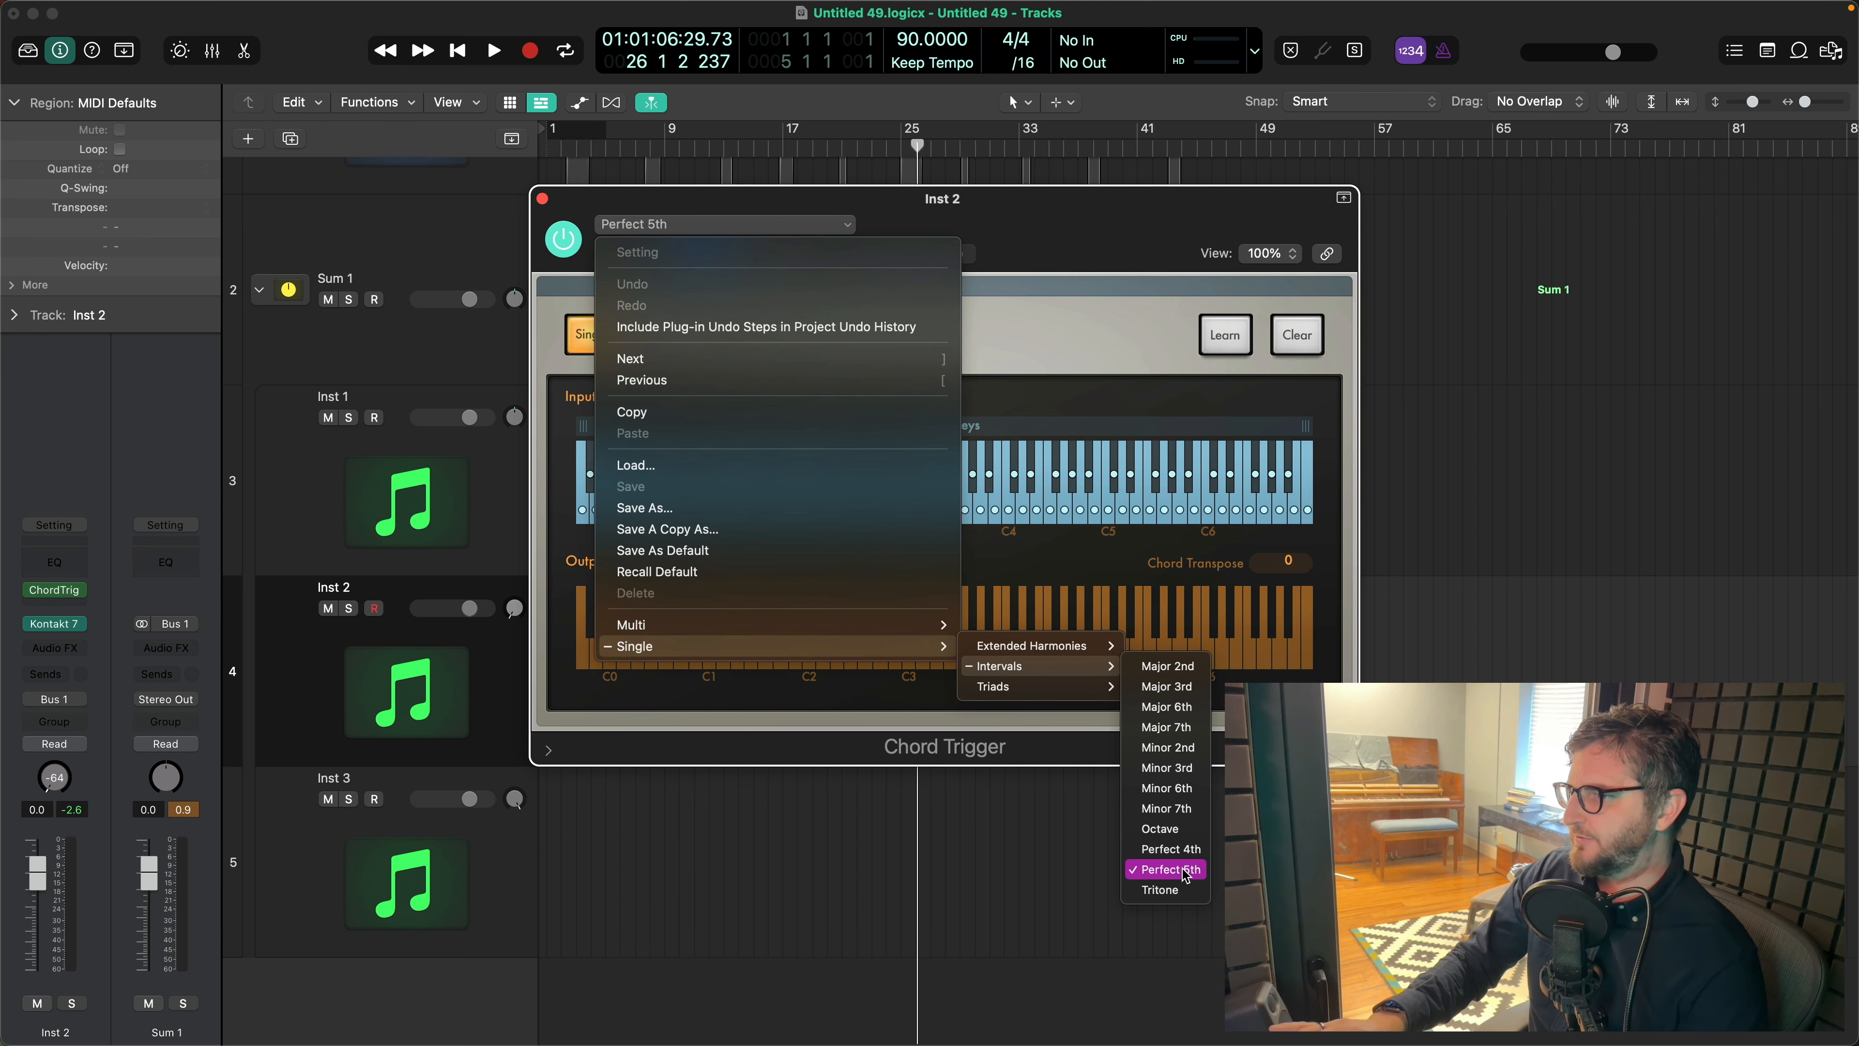
left_click(1164, 829)
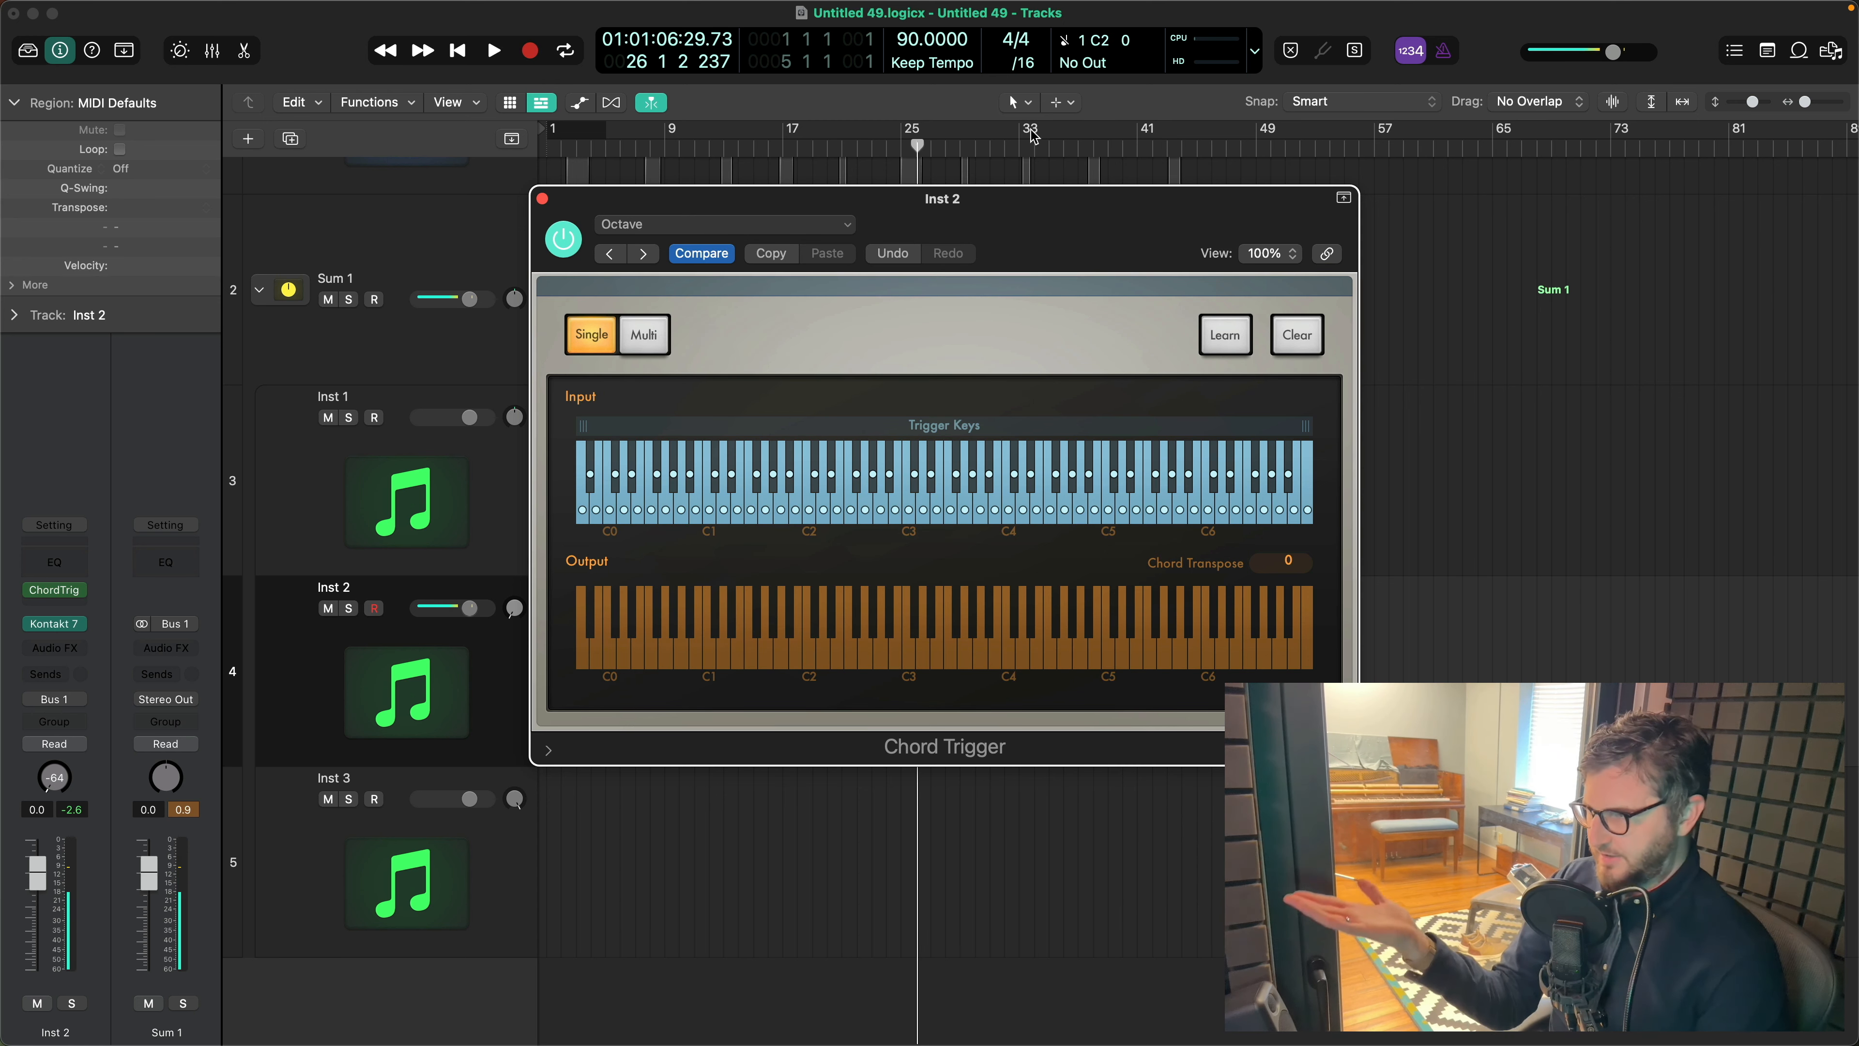
- Load the Perfect 5th interval preset in Inst 2's Chord Trigger again and close the plug-in window
left_click(694, 227)
mouse_move(750, 628)
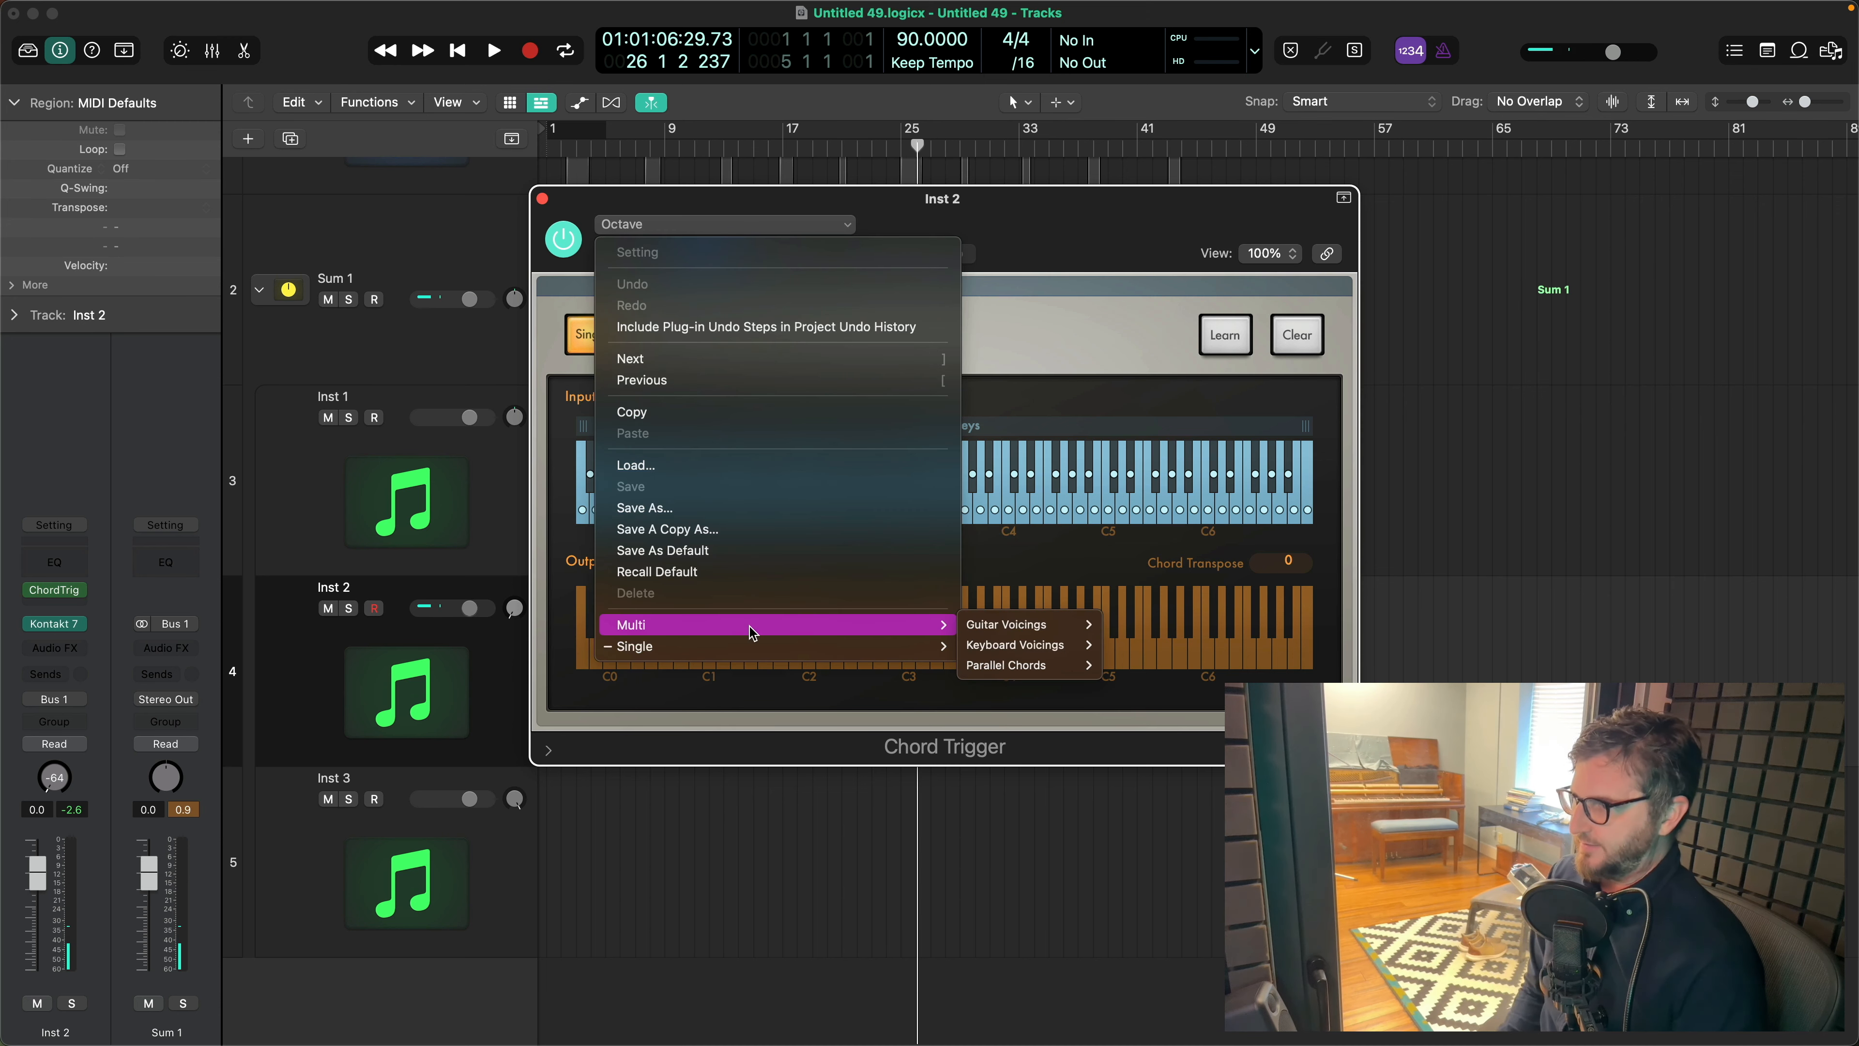
mouse_move(1105, 668)
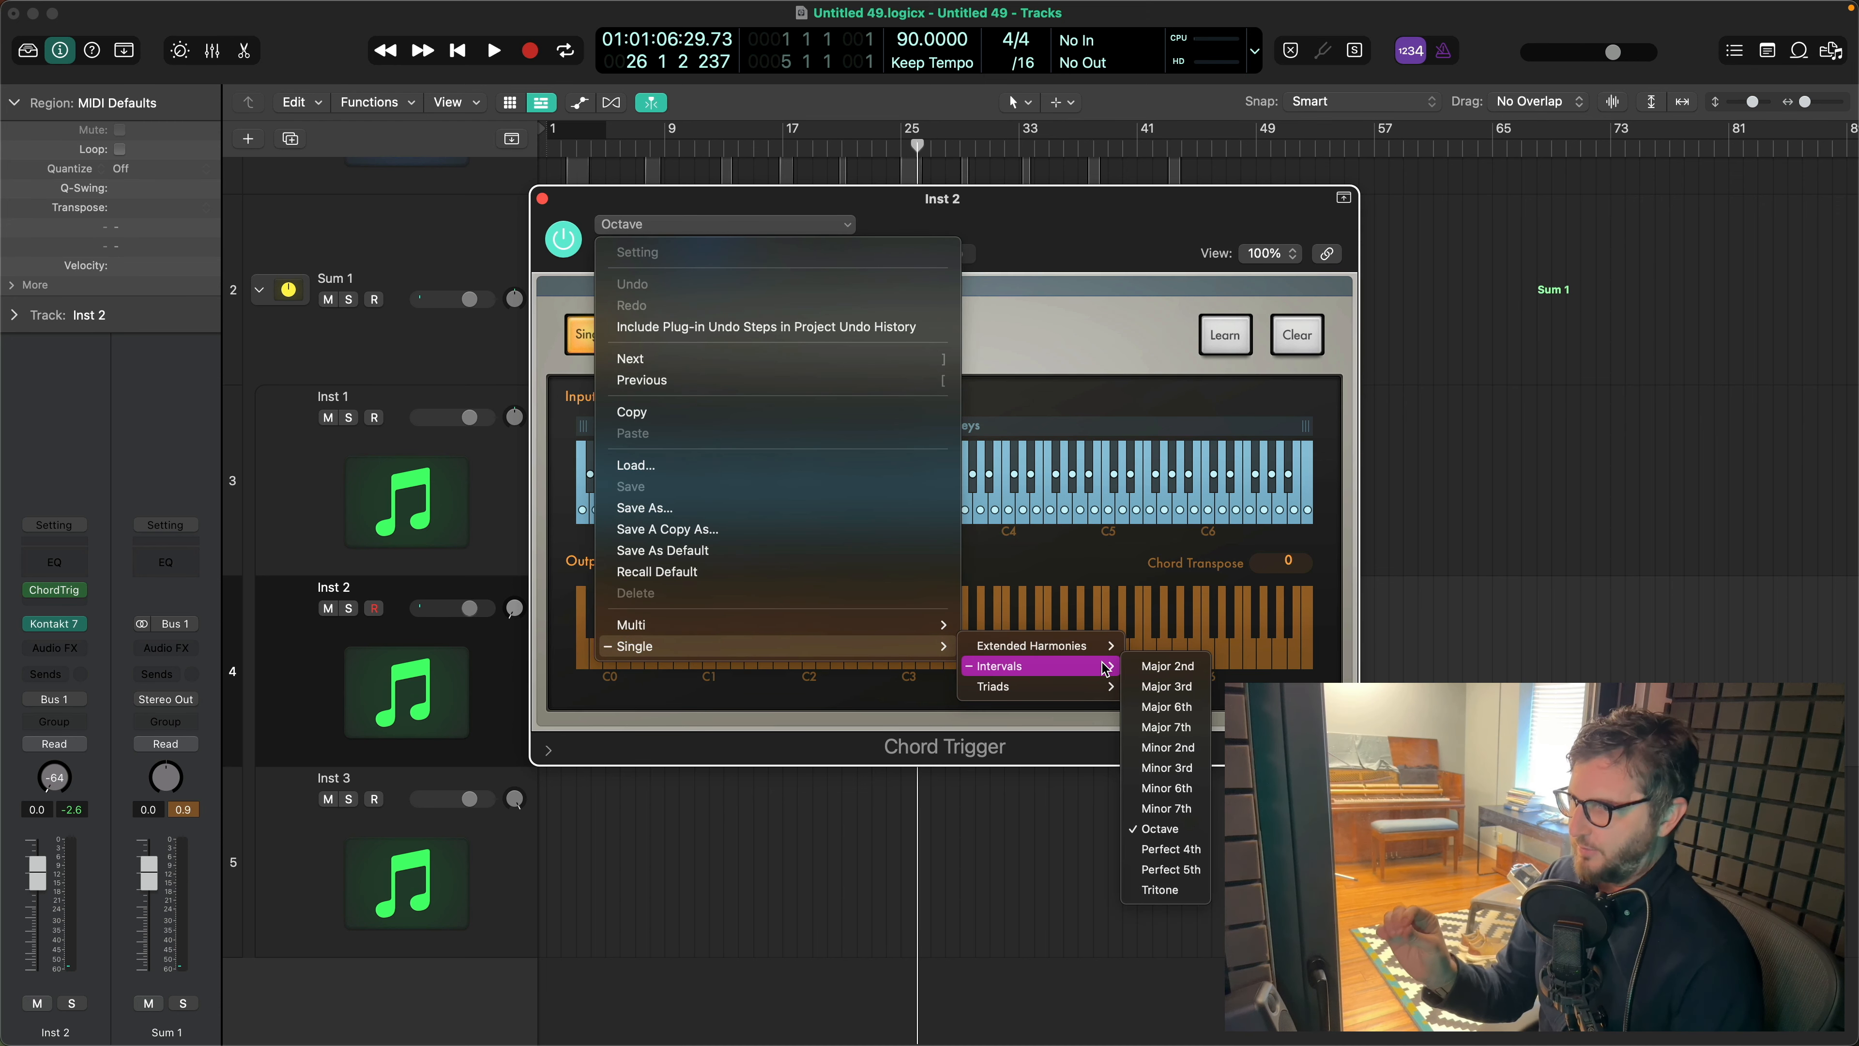
left_click(1170, 869)
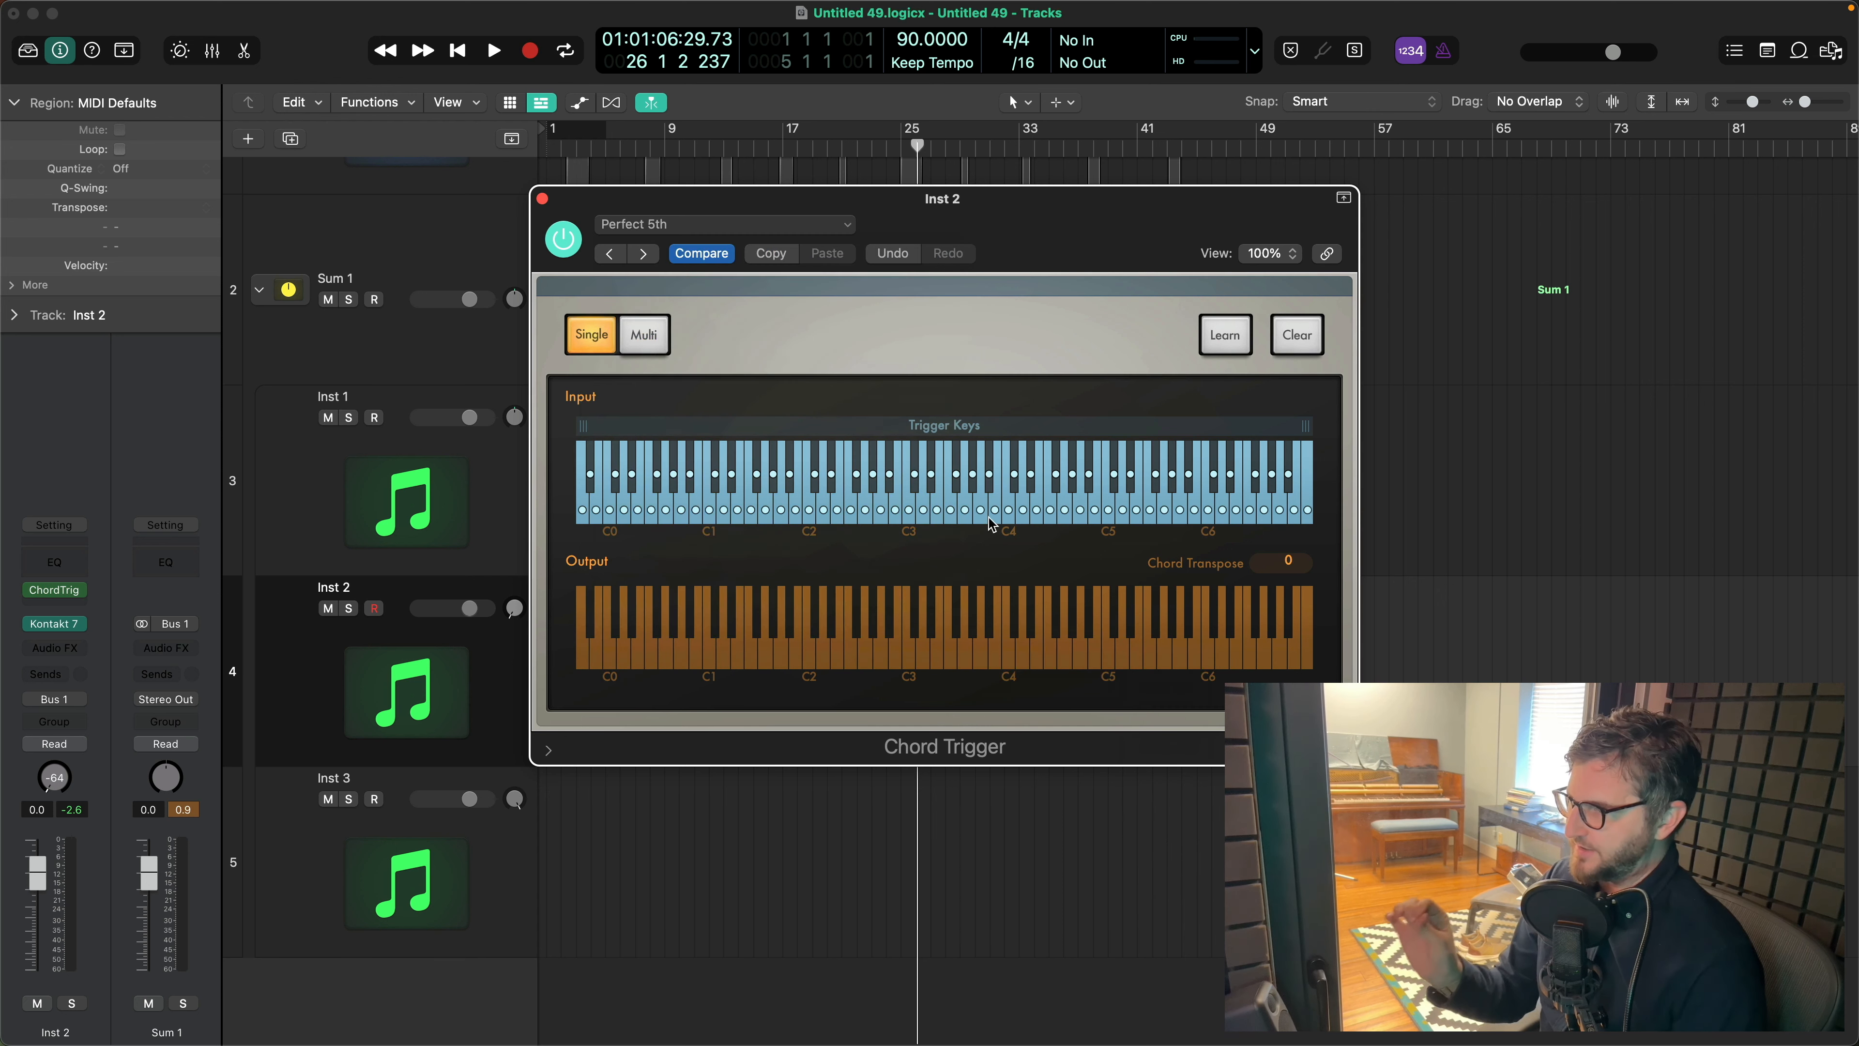
left_click(542, 198)
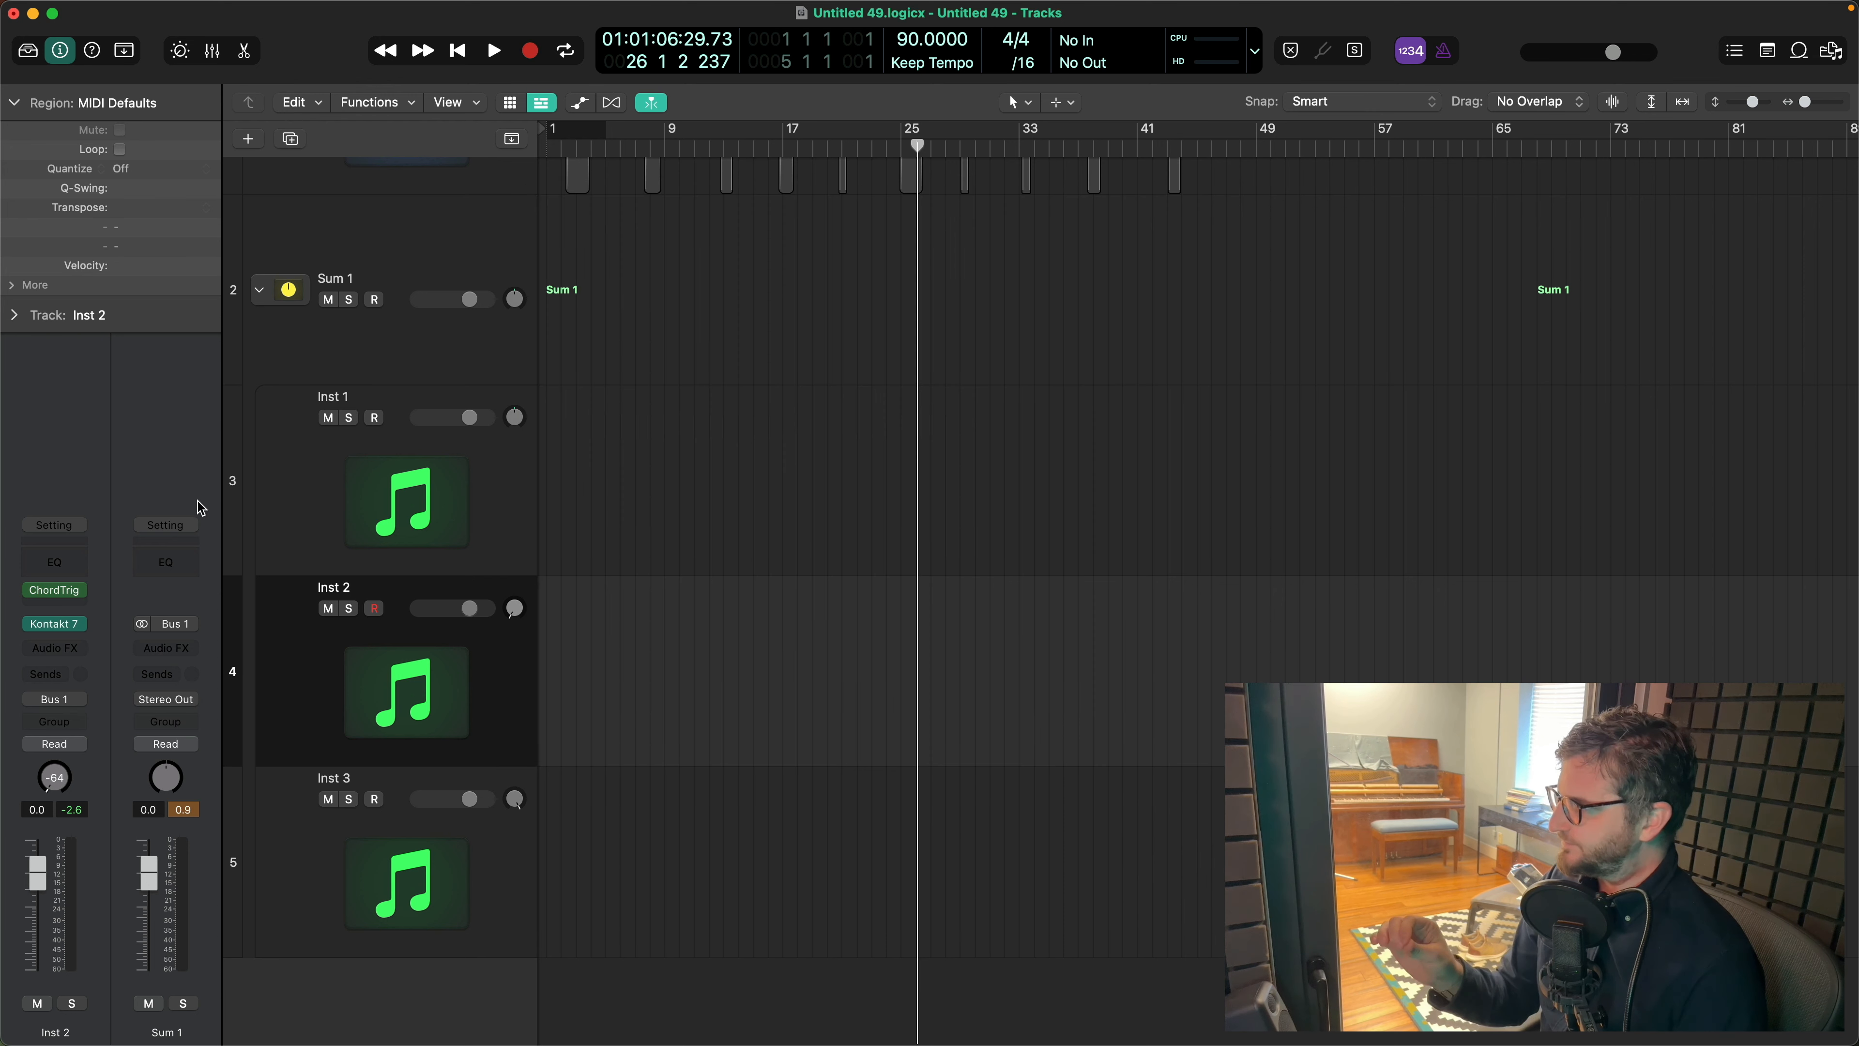
- Insert an Arpeggiator after Chord Trigger on Inst 2, with a rate of 1/4 and random note order
left_click(74, 603)
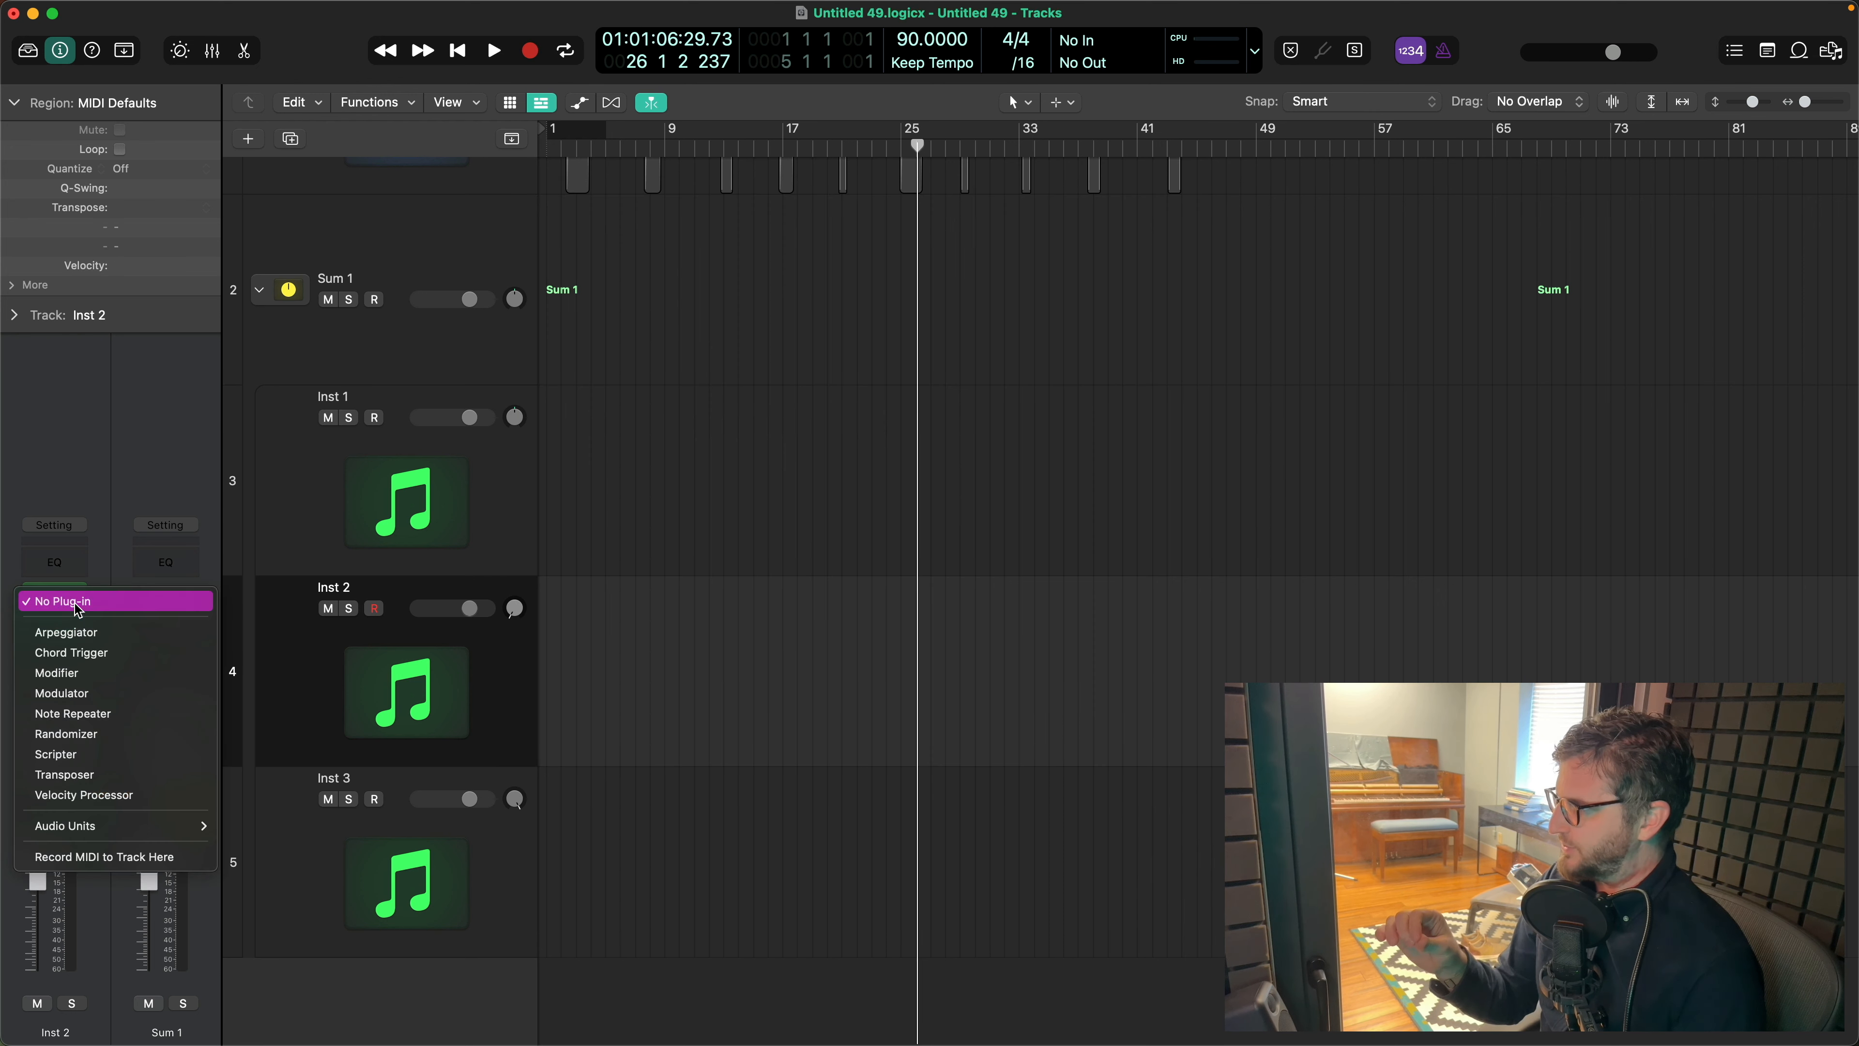
left_click(80, 638)
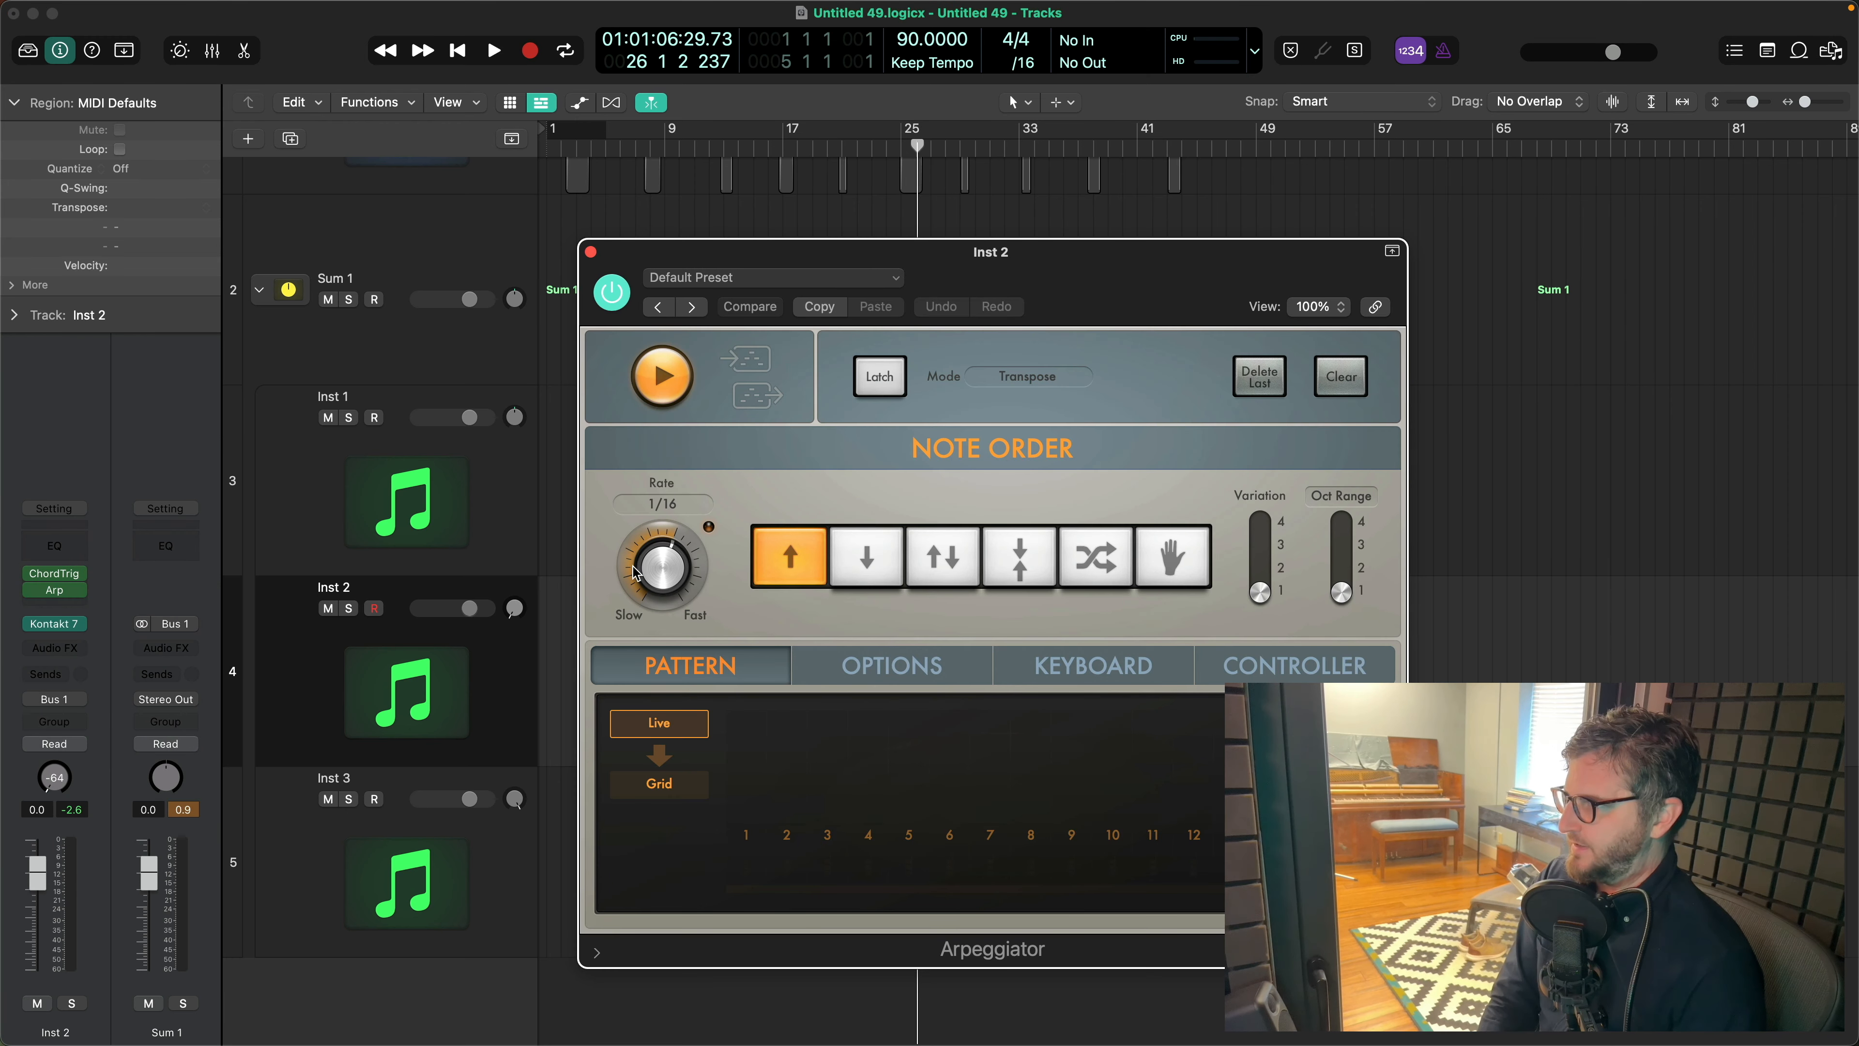
left_click_drag(659, 583, 667, 637)
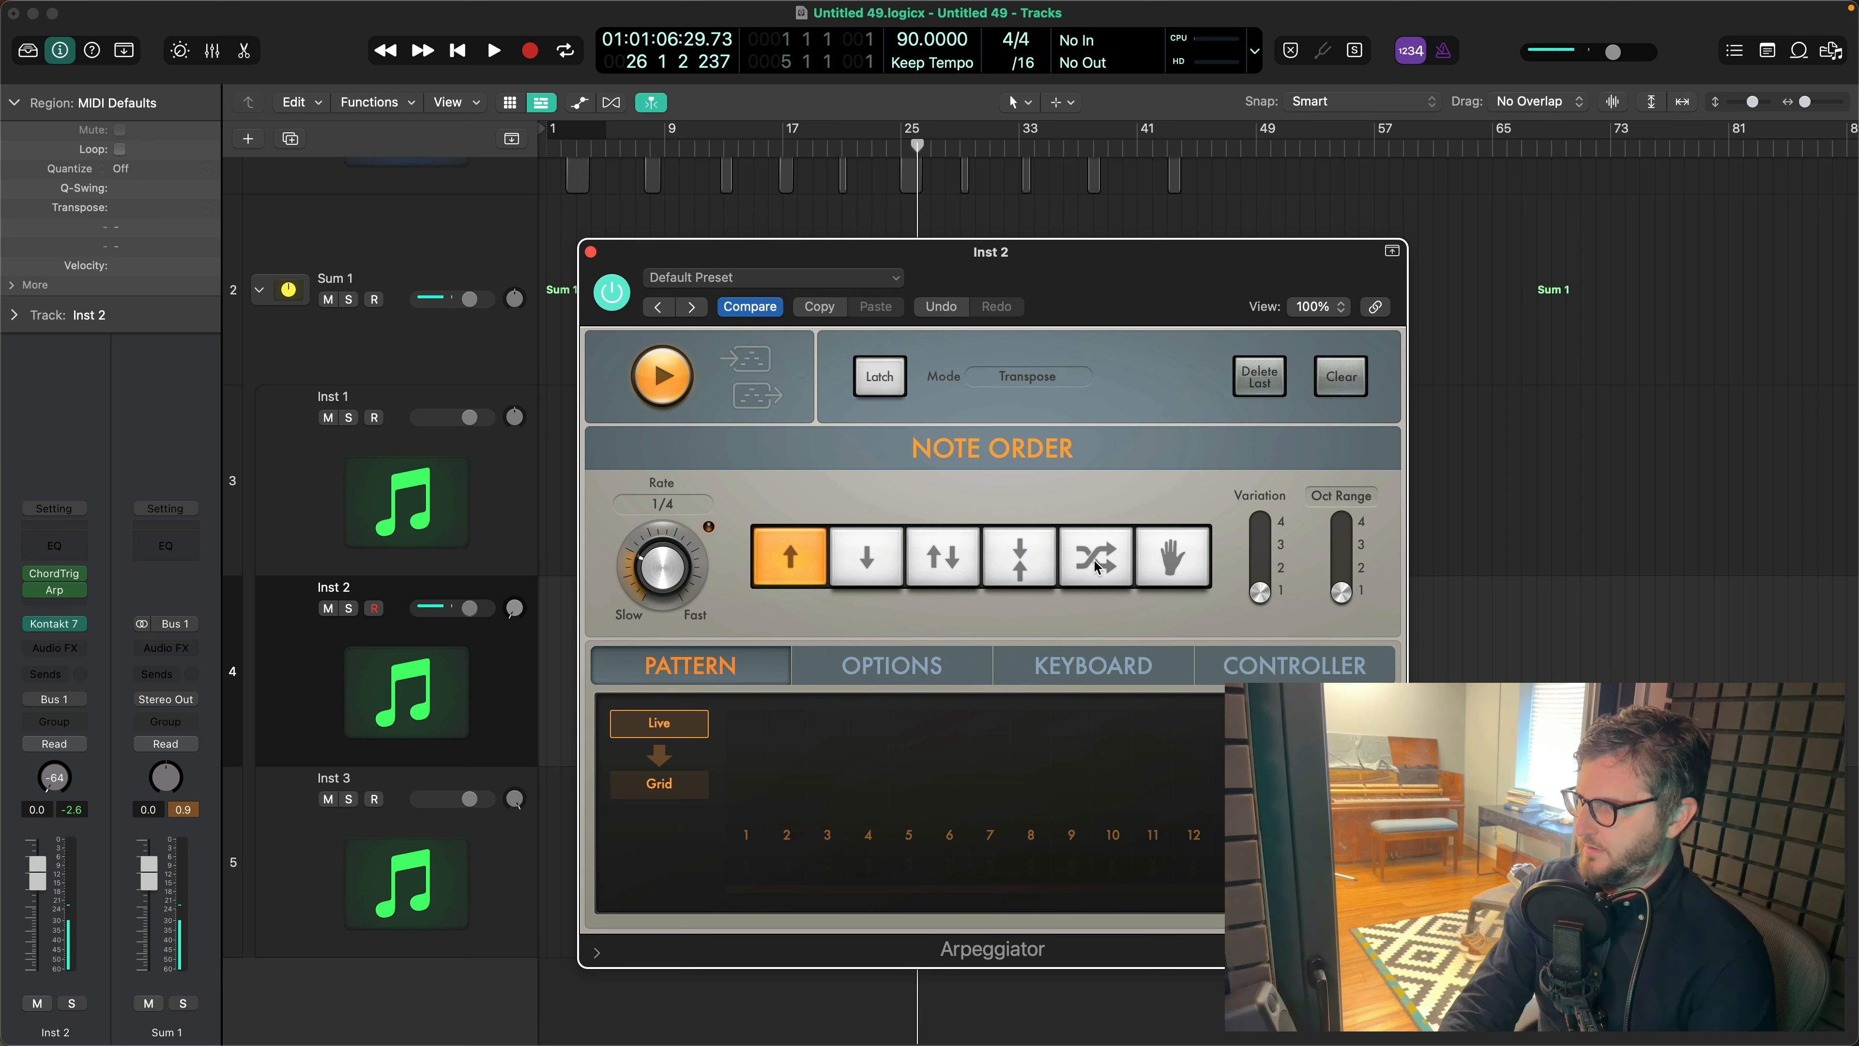
left_click(1096, 556)
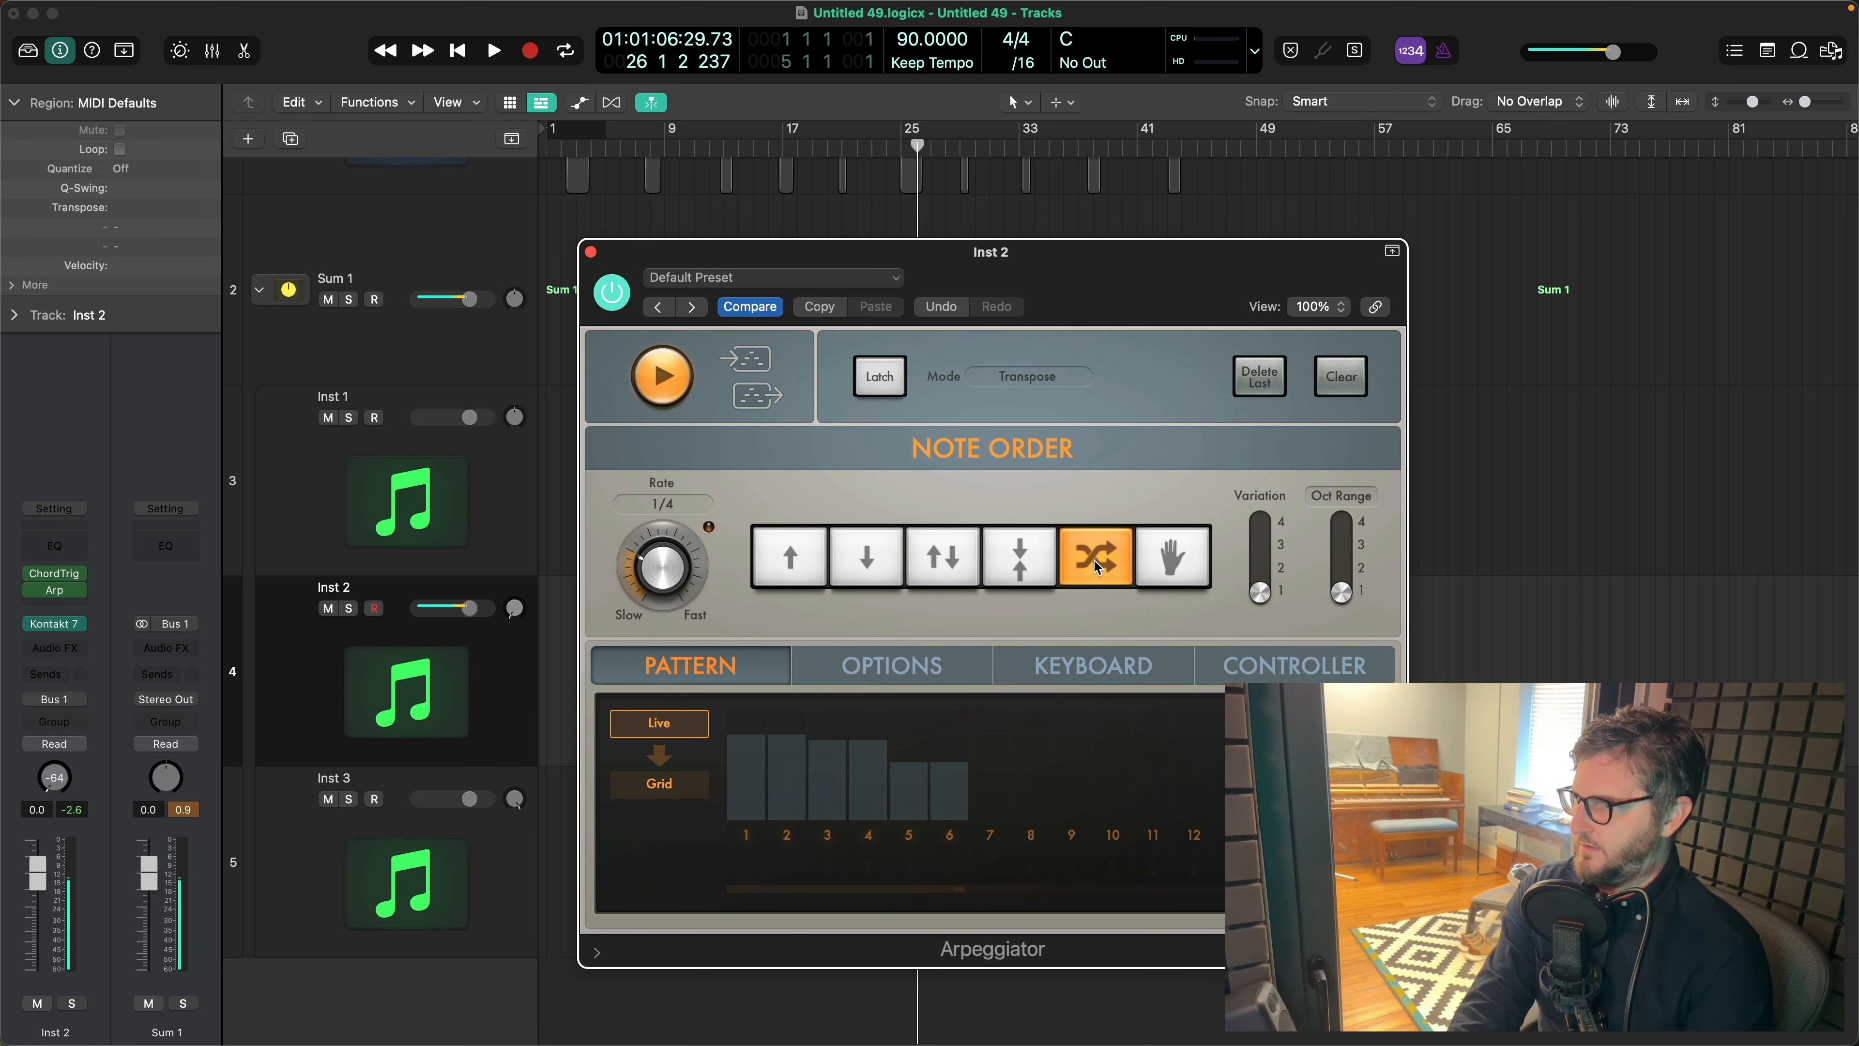
- Switch the Arpeggiator pattern to Grid and draw velocities for 13 steps, with high bars on steps 1, 5, 9 and 13
left_click(659, 783)
left_click(749, 753)
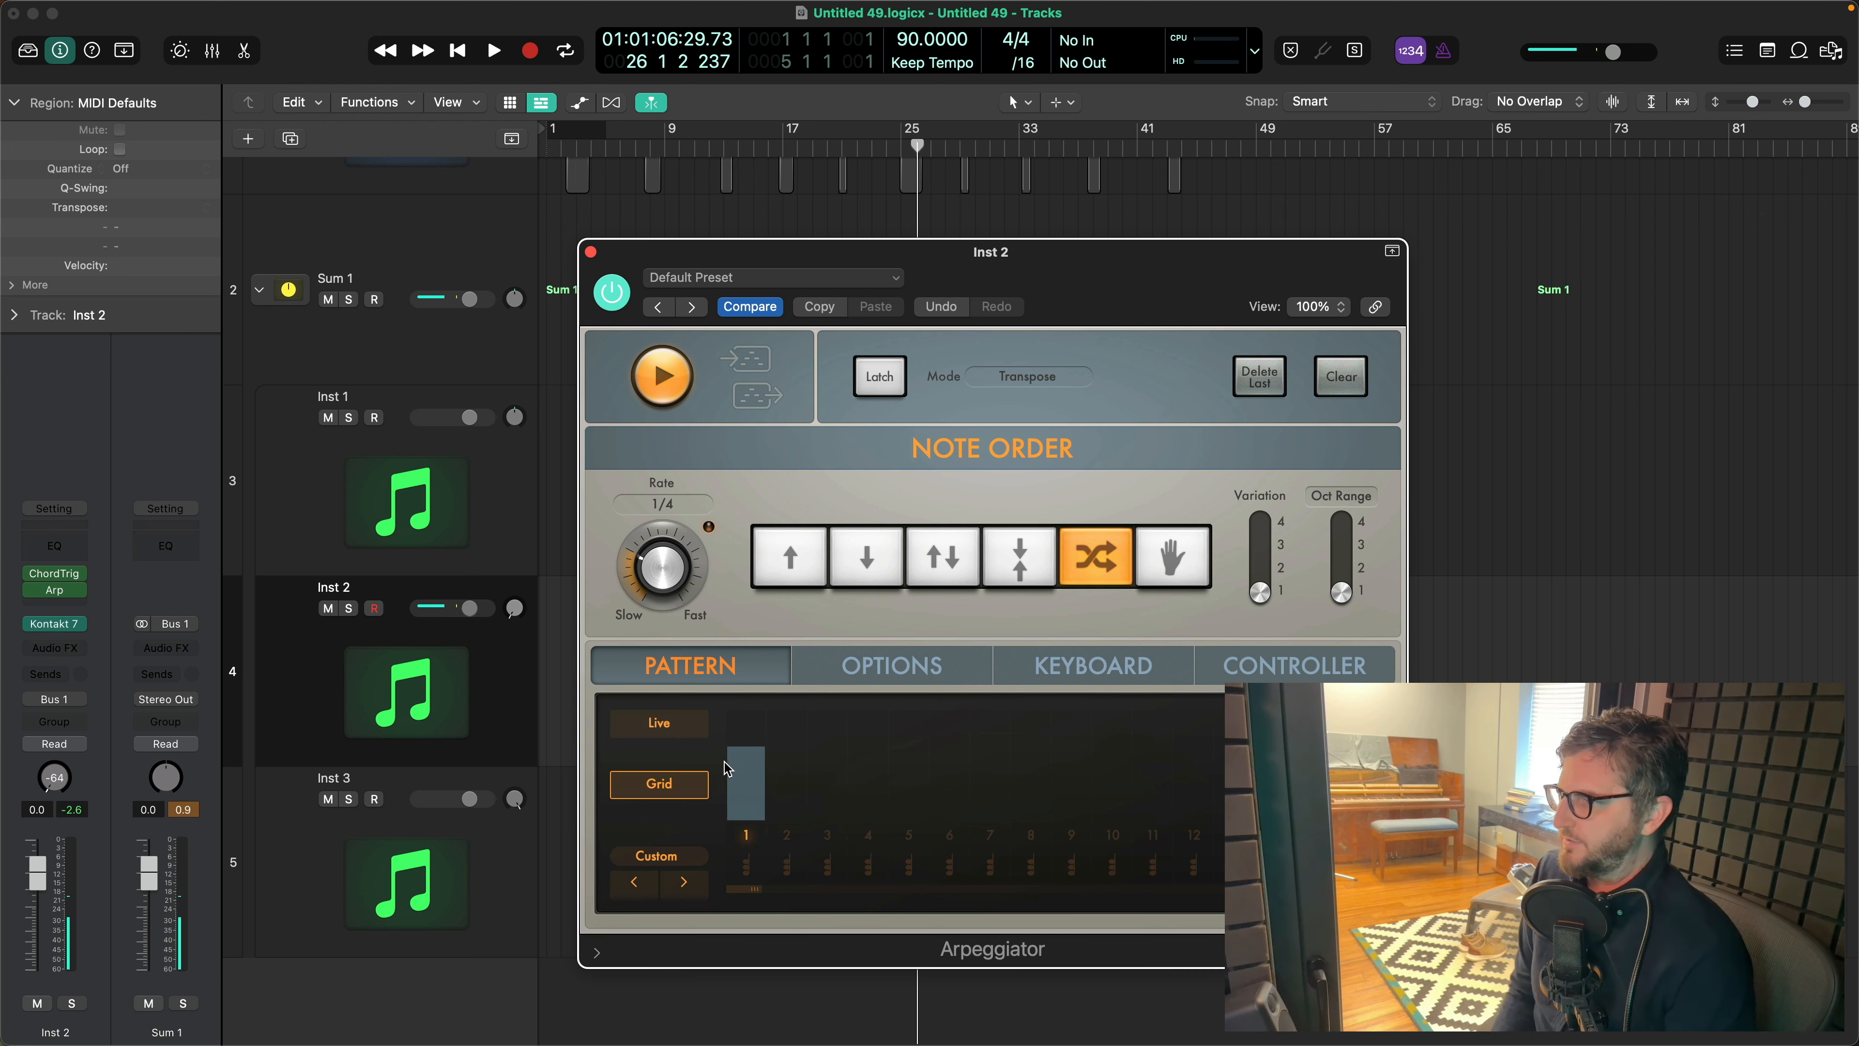
left_click_drag(750, 753, 750, 719)
left_click(792, 766)
left_click(828, 796)
left_click(868, 804)
left_click(909, 735)
left_click(952, 804)
left_click(990, 806)
left_click(1031, 805)
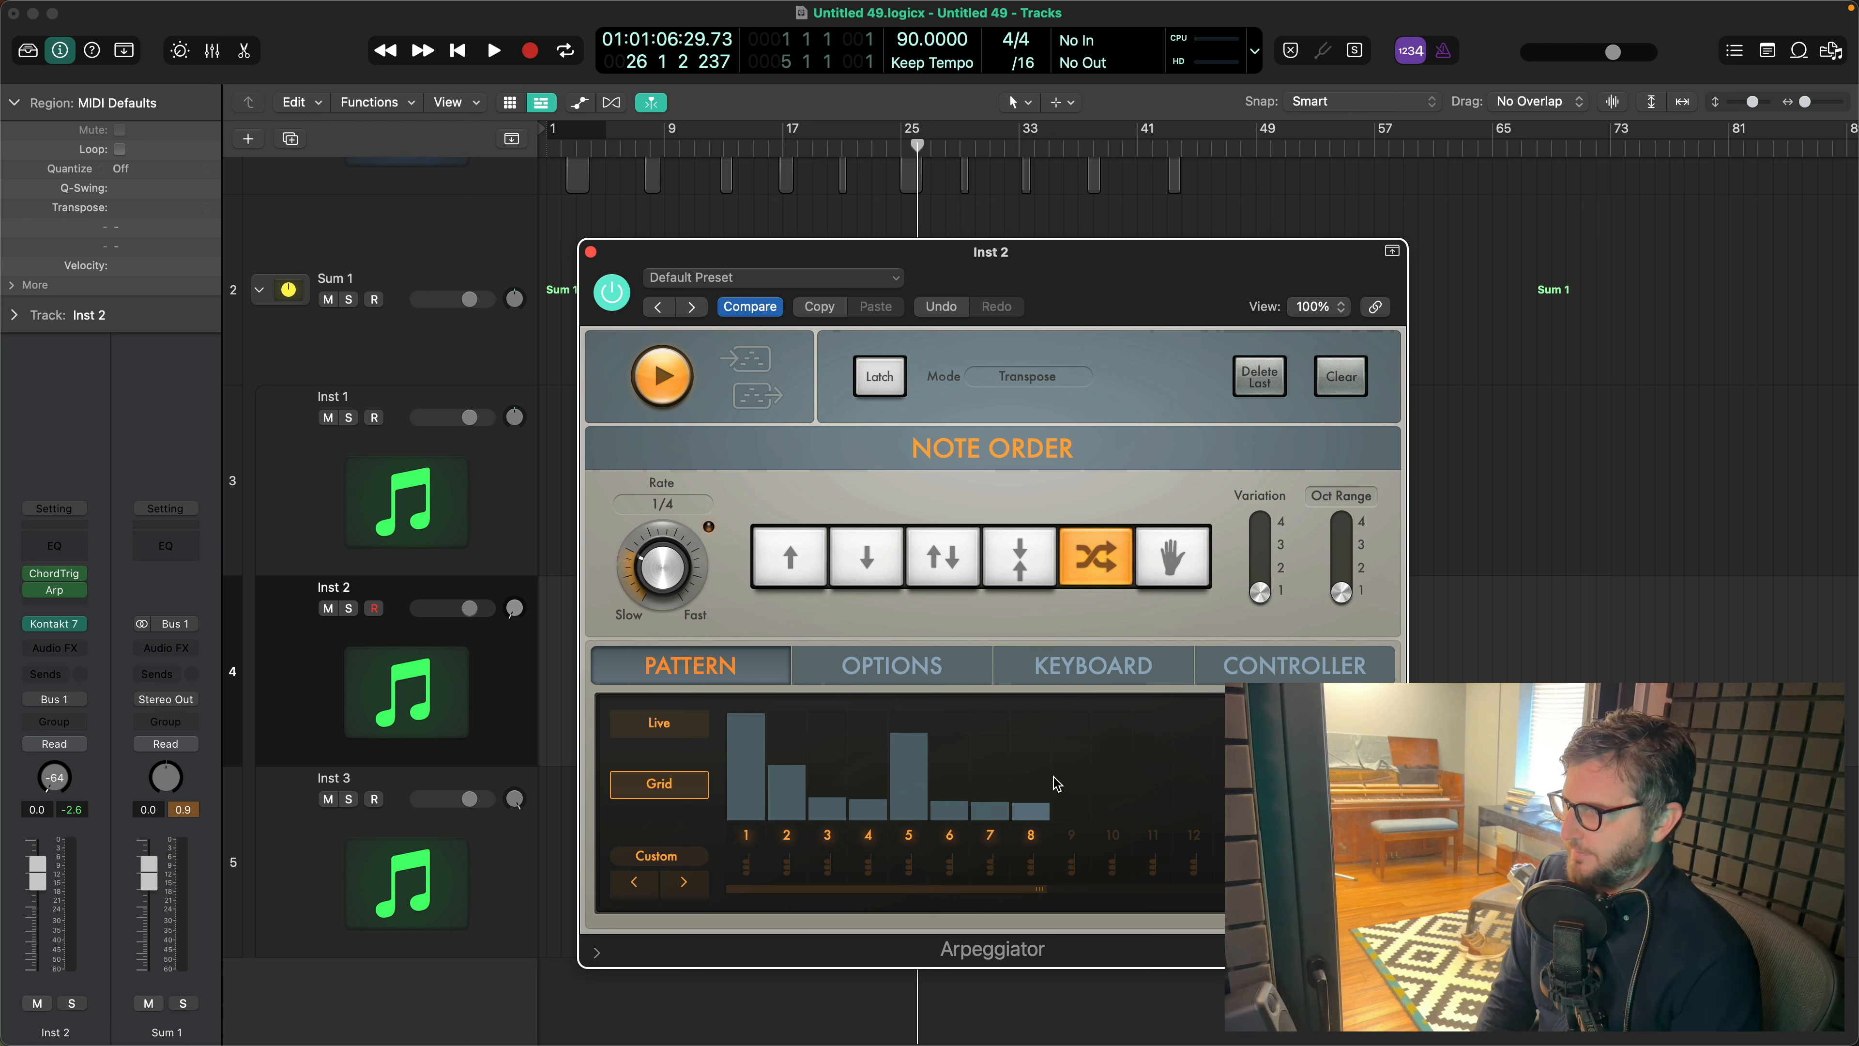
left_click(1073, 749)
left_click(1113, 793)
left_click(1153, 796)
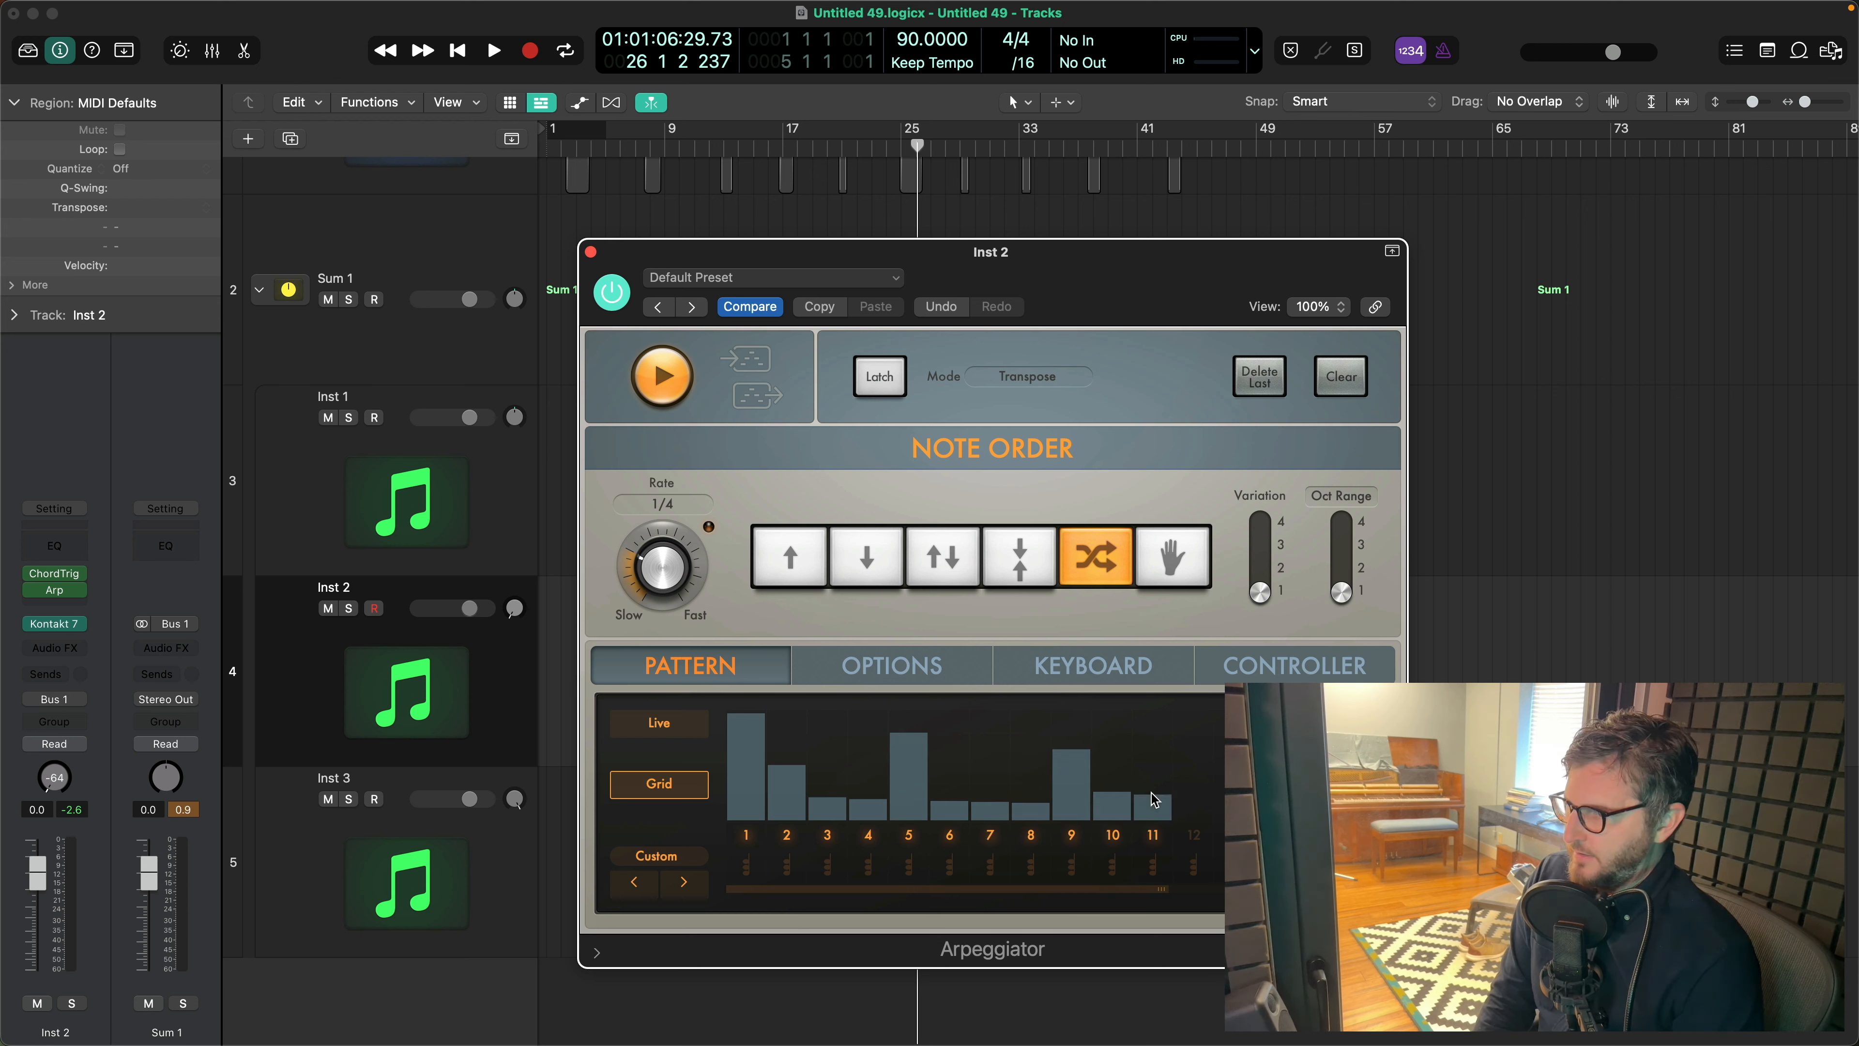
left_click(1194, 809)
left_click_drag(1234, 761, 1234, 722)
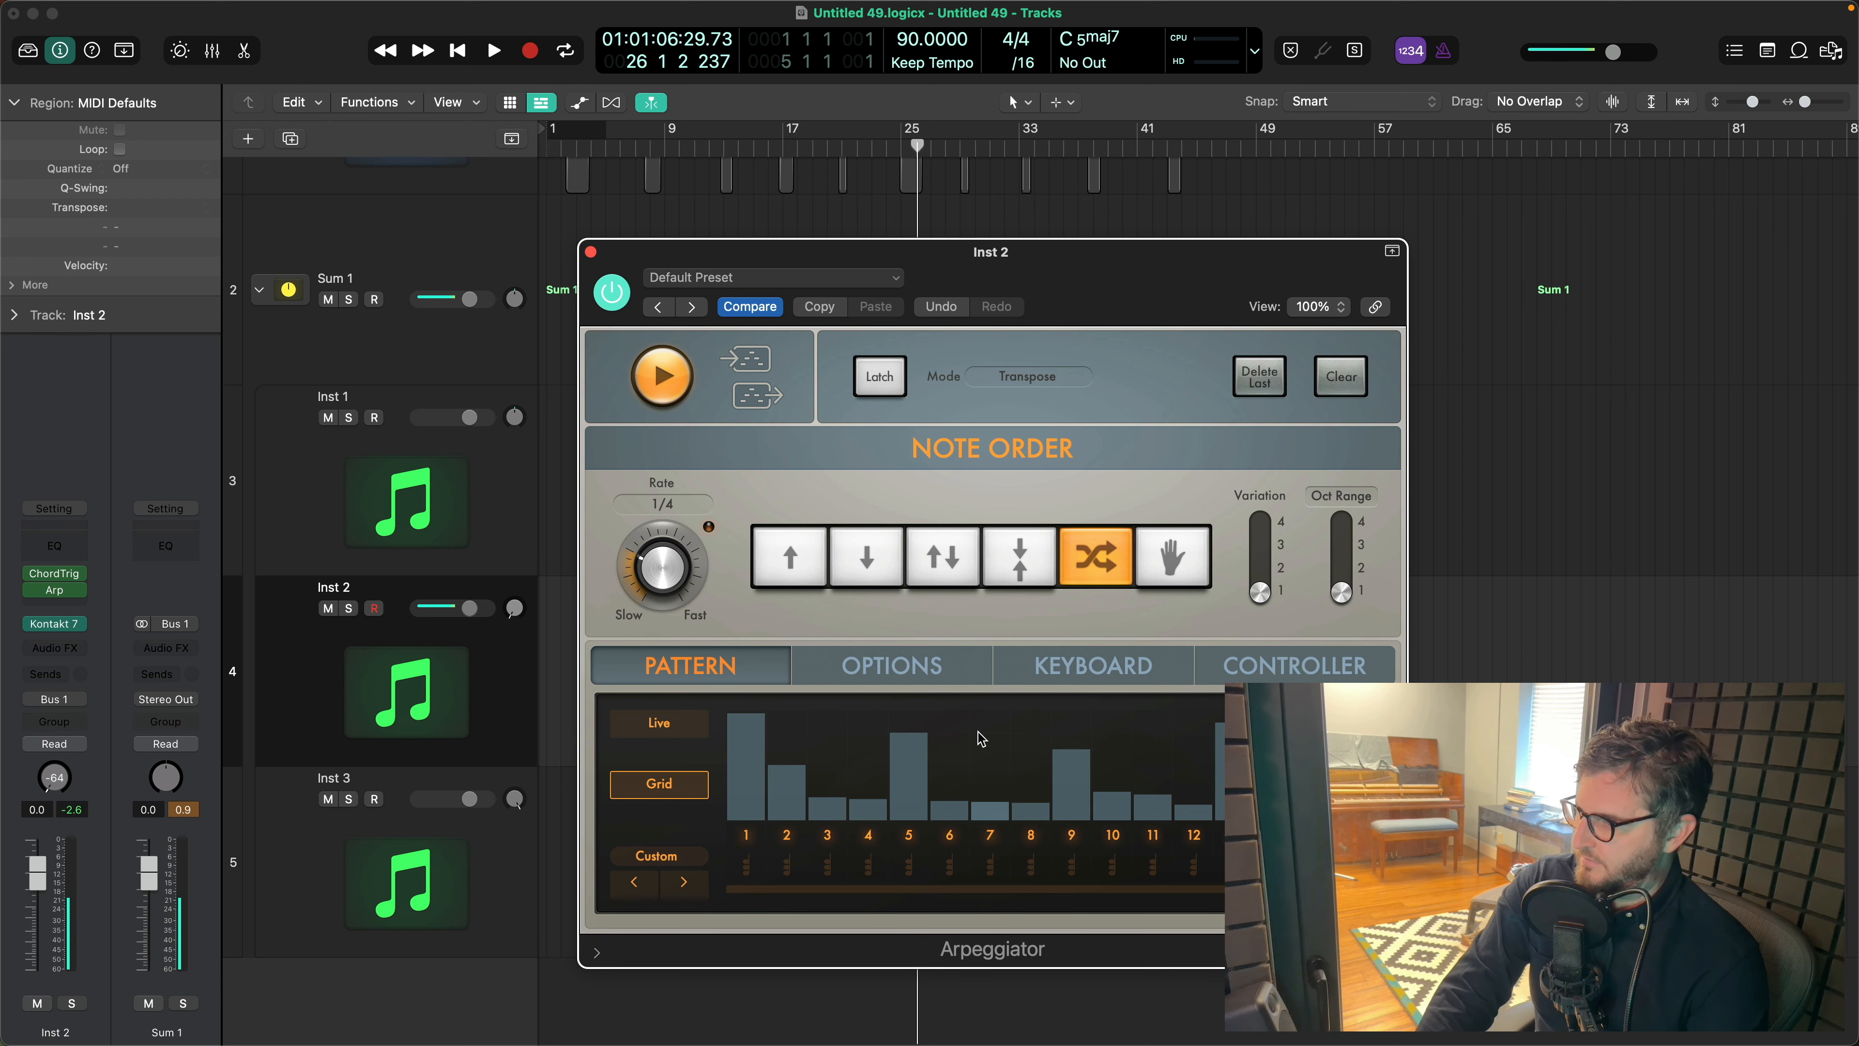
- Check the notes in Inst 2's Chord Trigger while playing, and close both MIDI plug-in windows
left_click(54, 573)
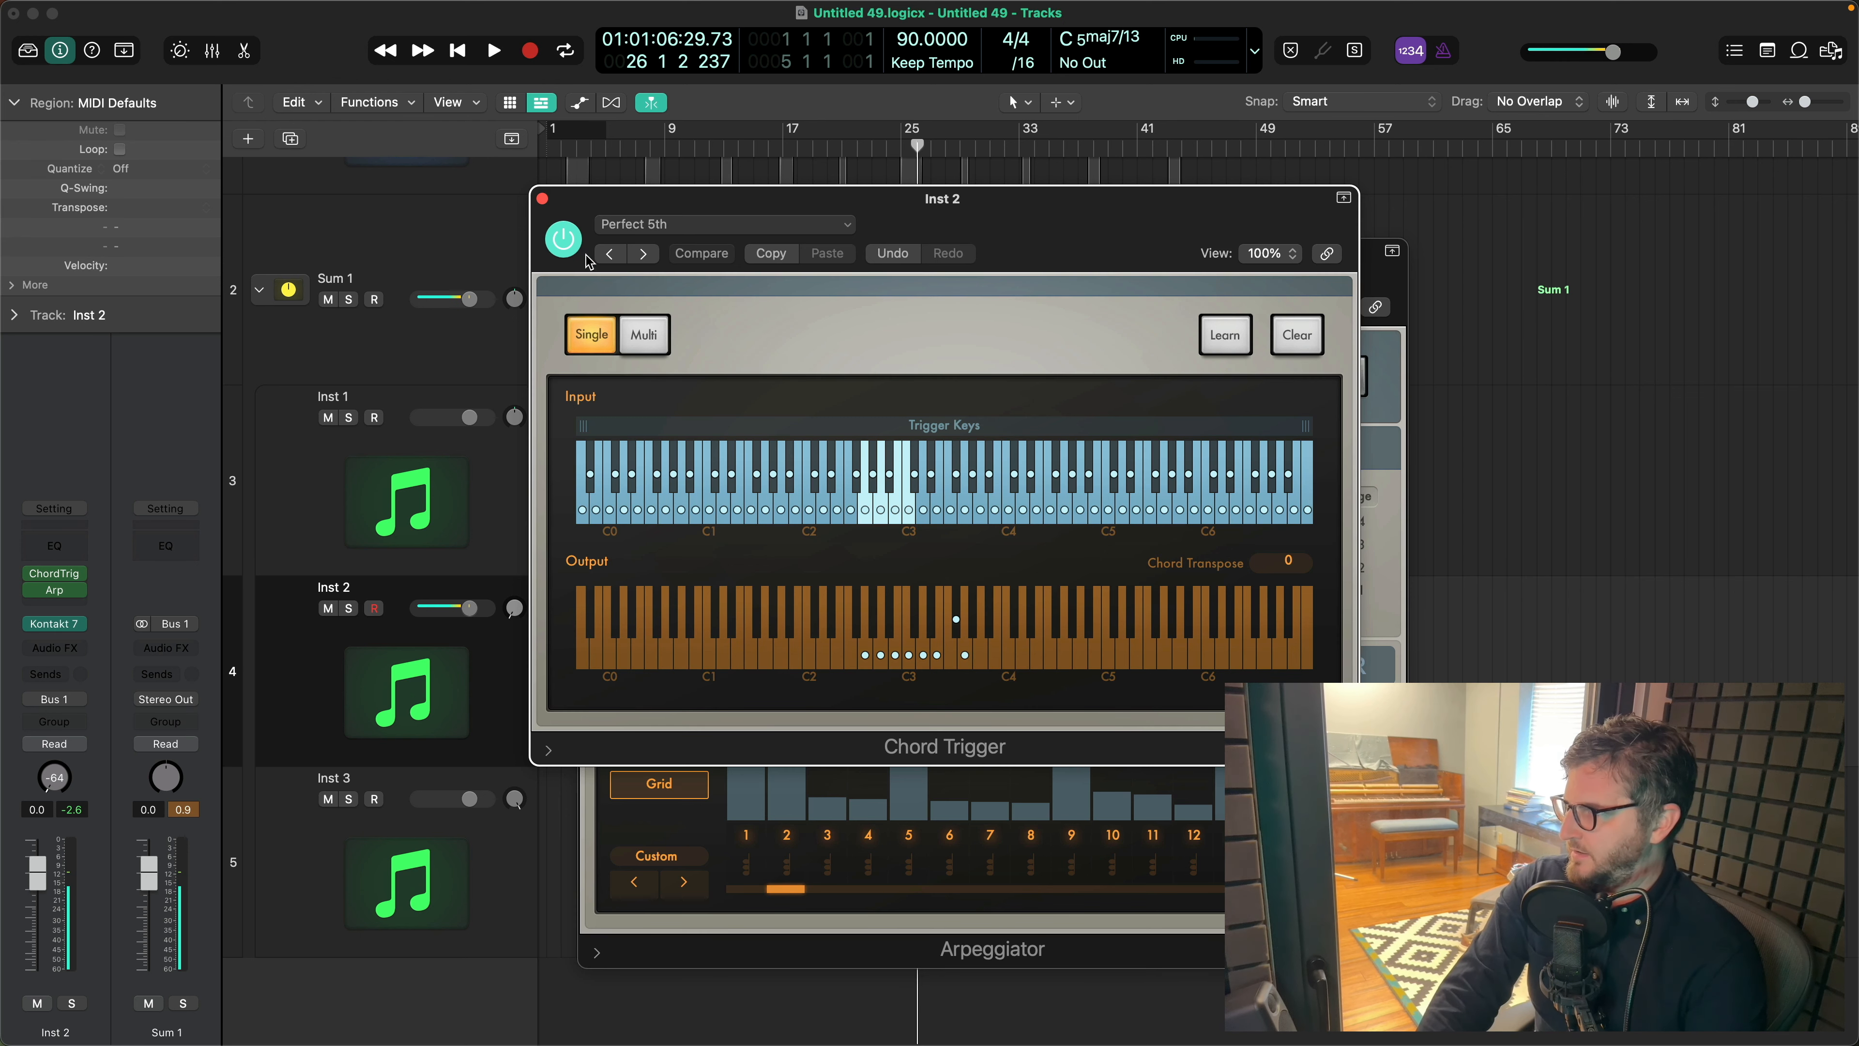
left_click(542, 199)
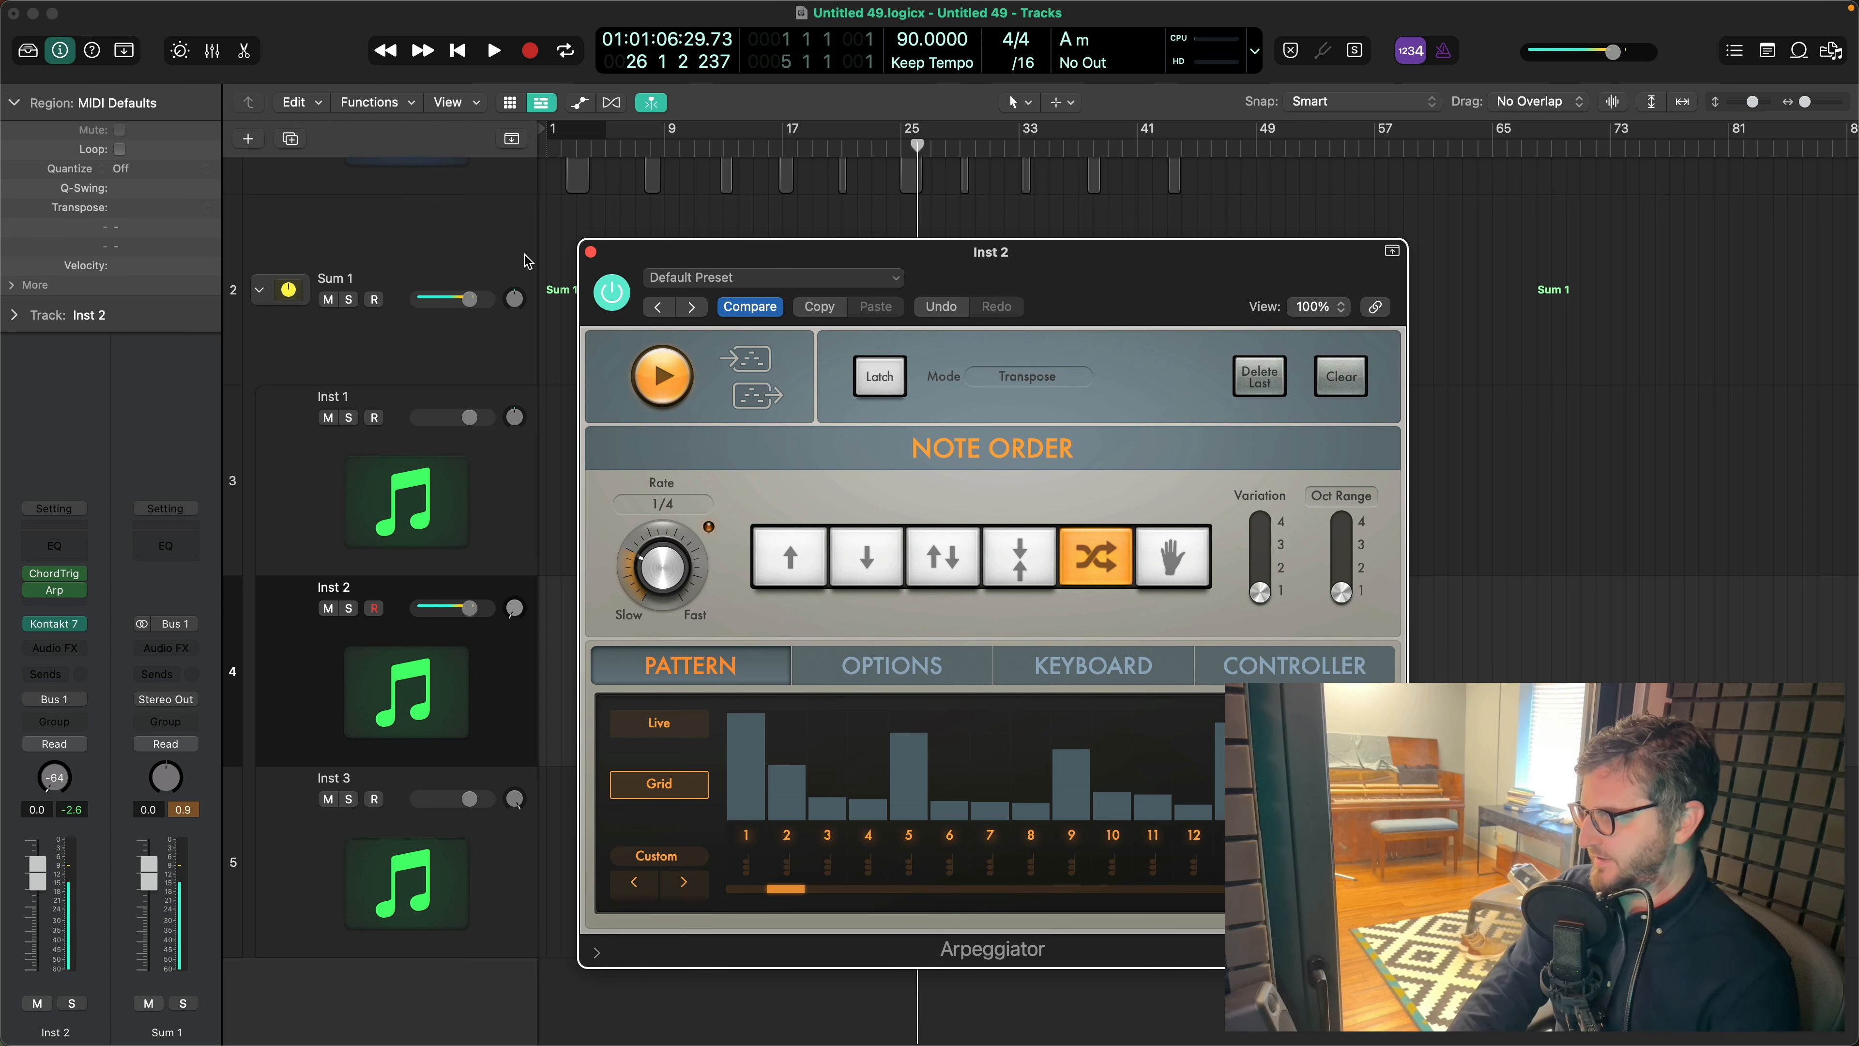
left_click(592, 252)
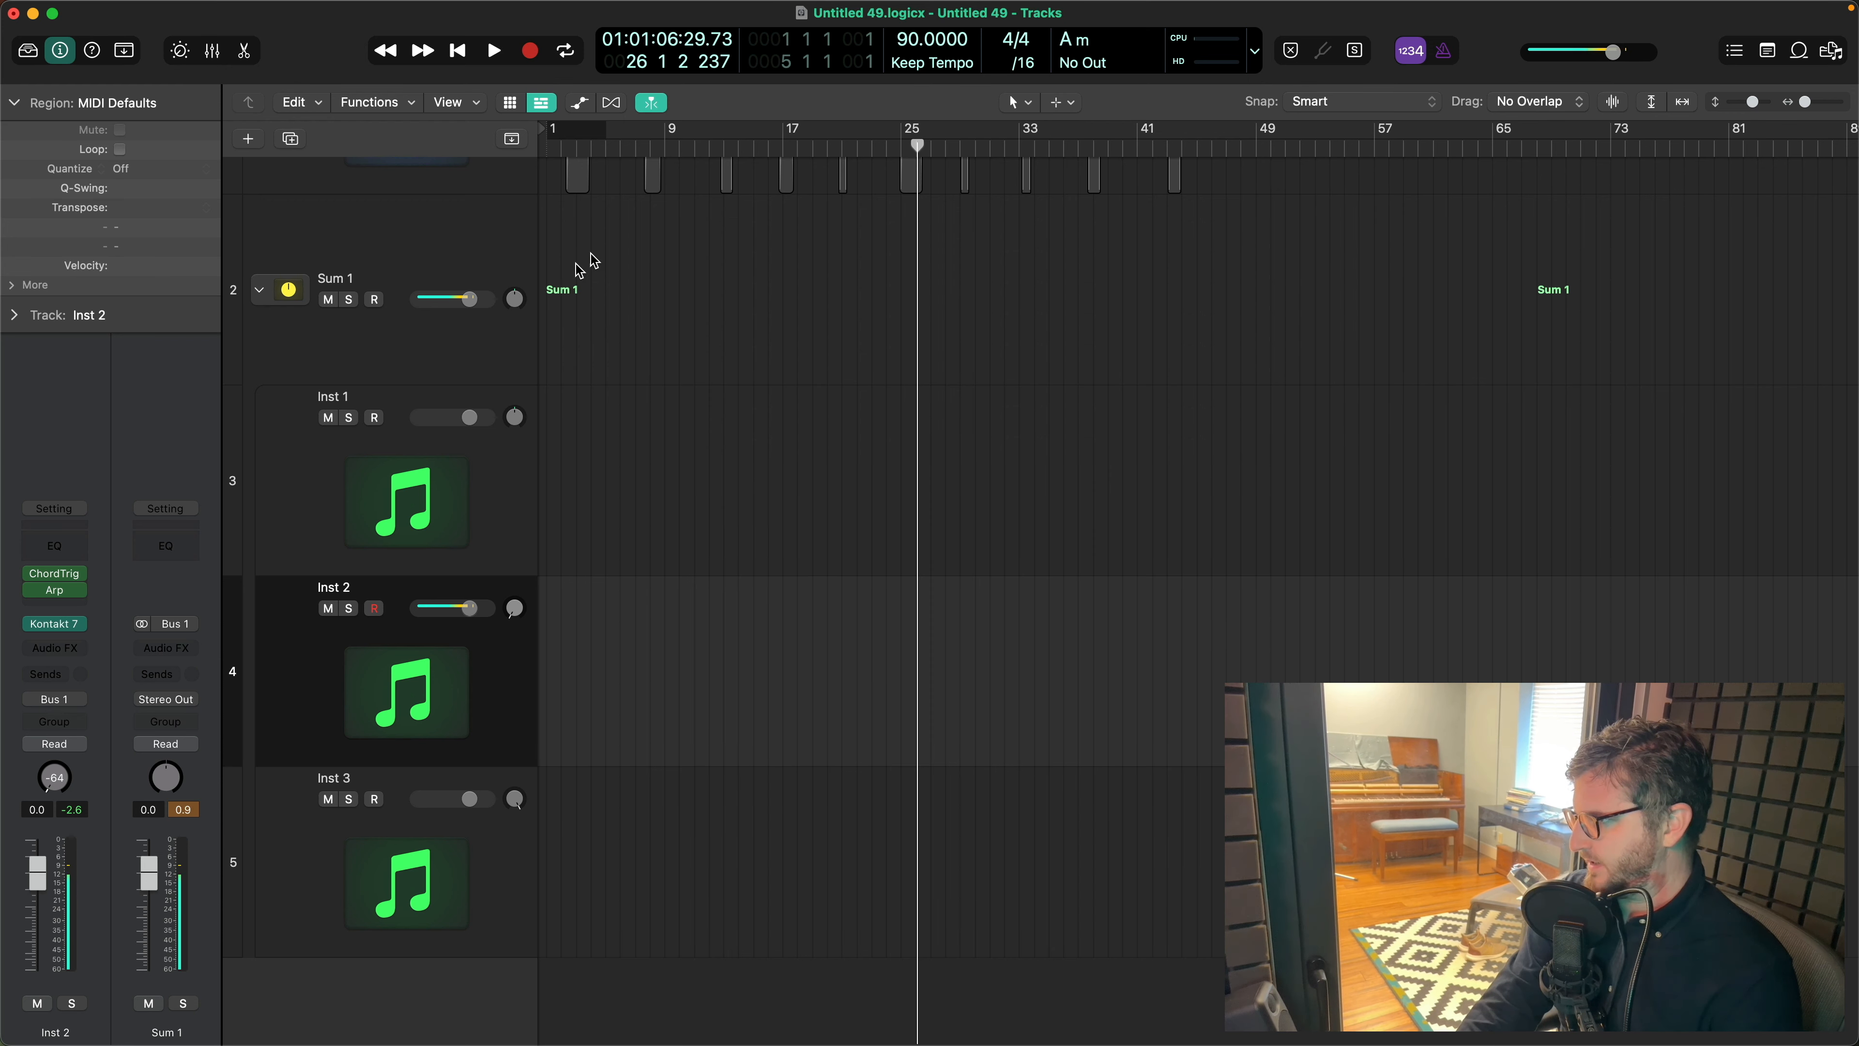
- Audition all three layered instruments together through the Sum 1 track
left_click(324, 504)
left_click(404, 282)
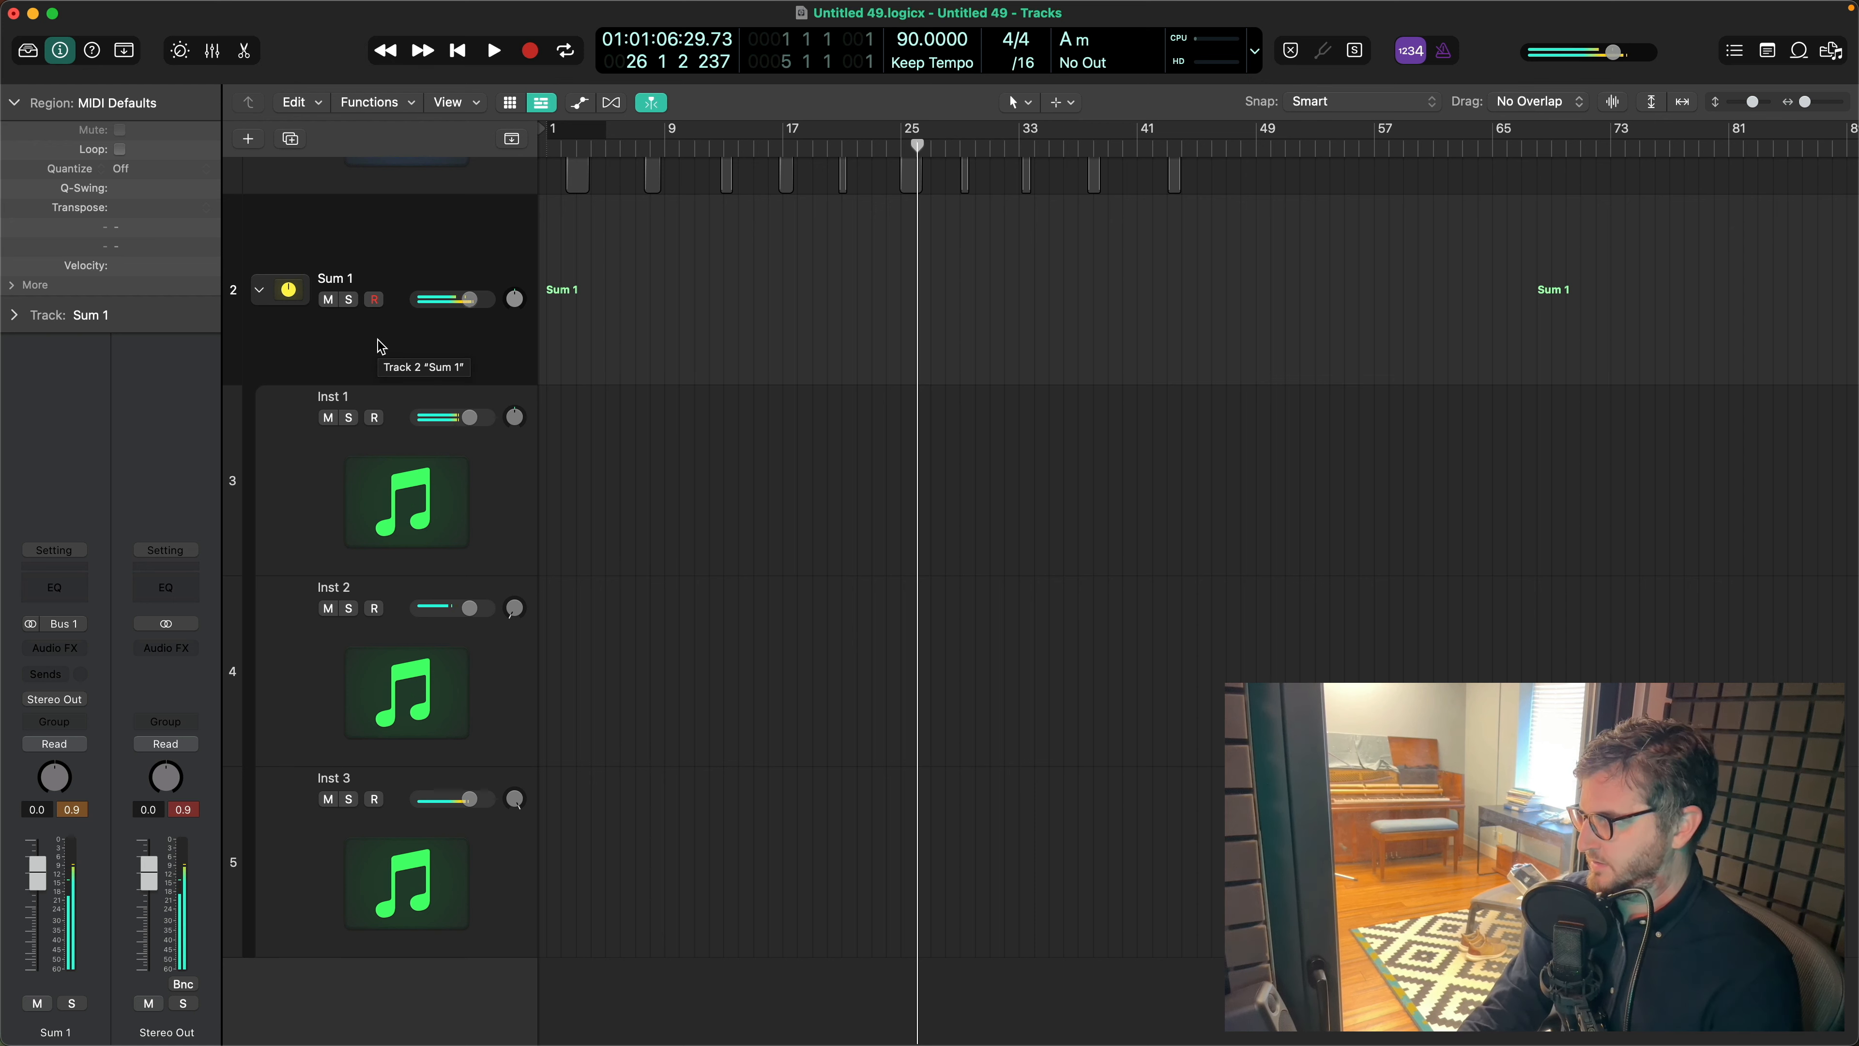
- Insert a stereo Tape Delay as an audio effect on Inst 2, keeping its default preset
left_click(340, 677)
left_click(64, 652)
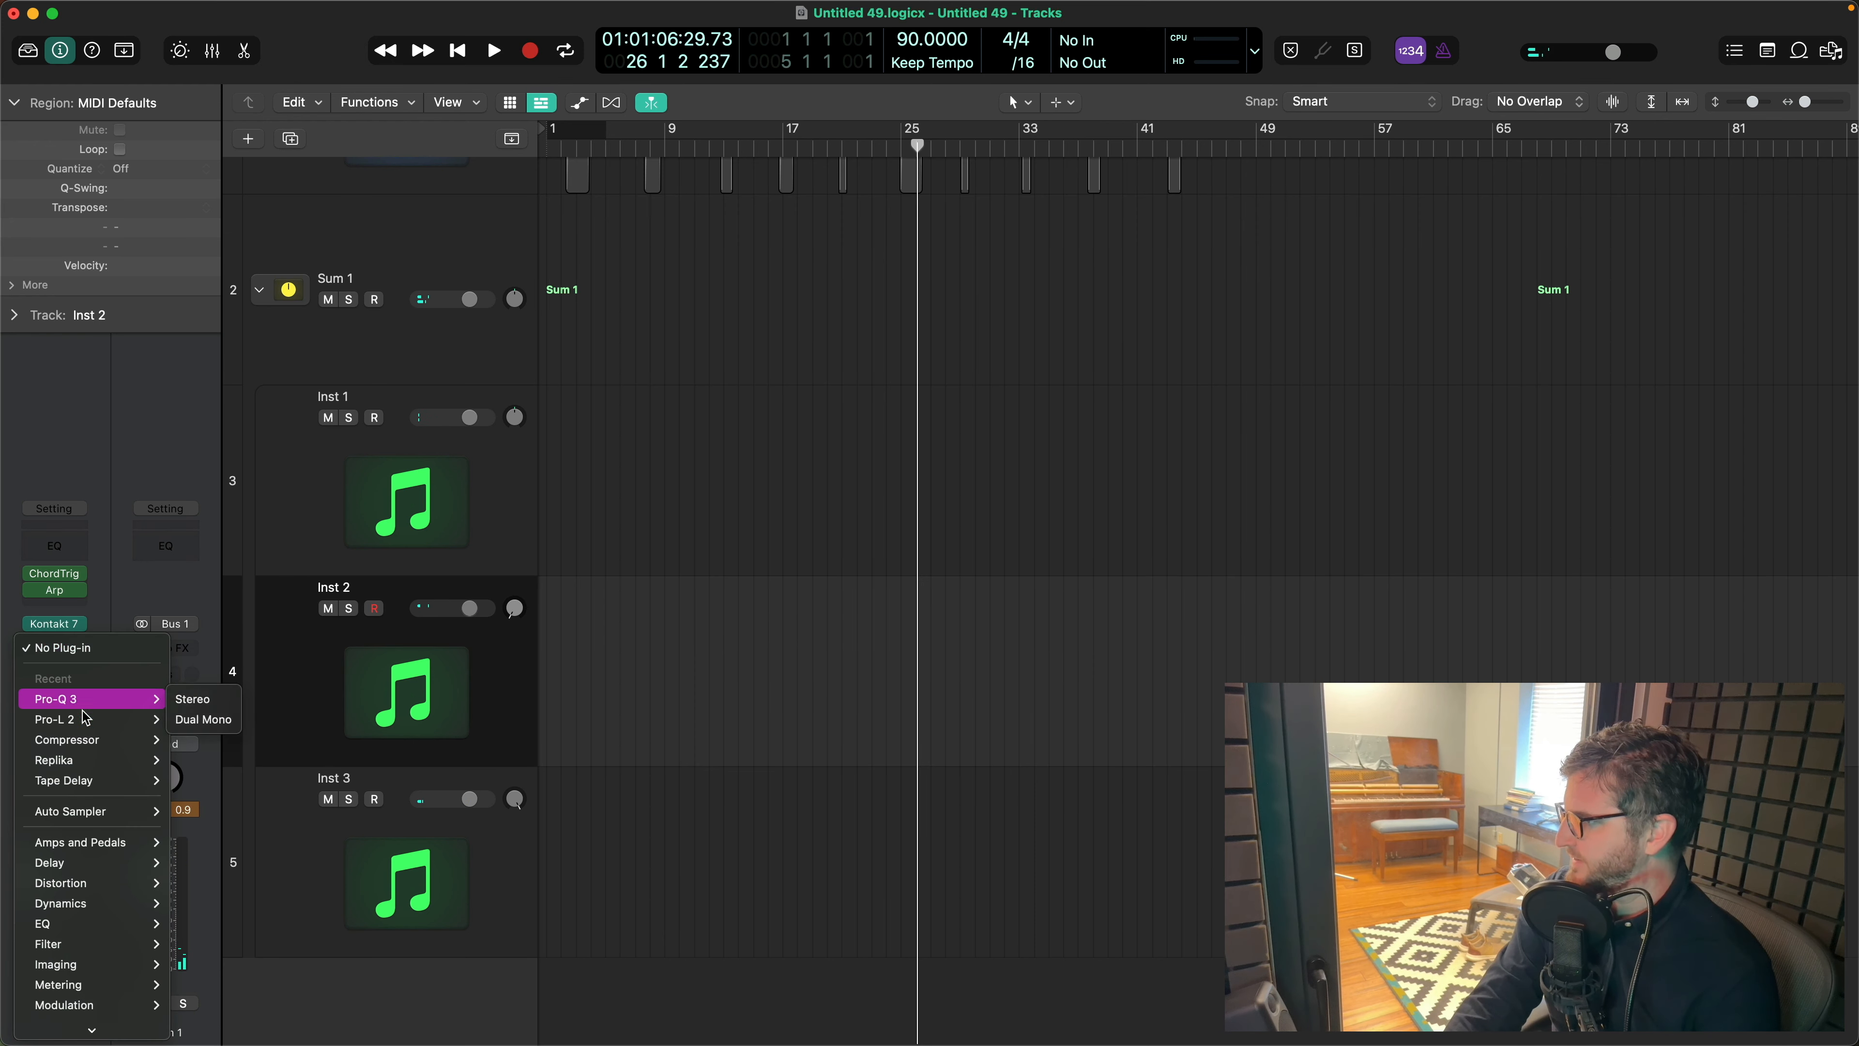
mouse_move(89, 743)
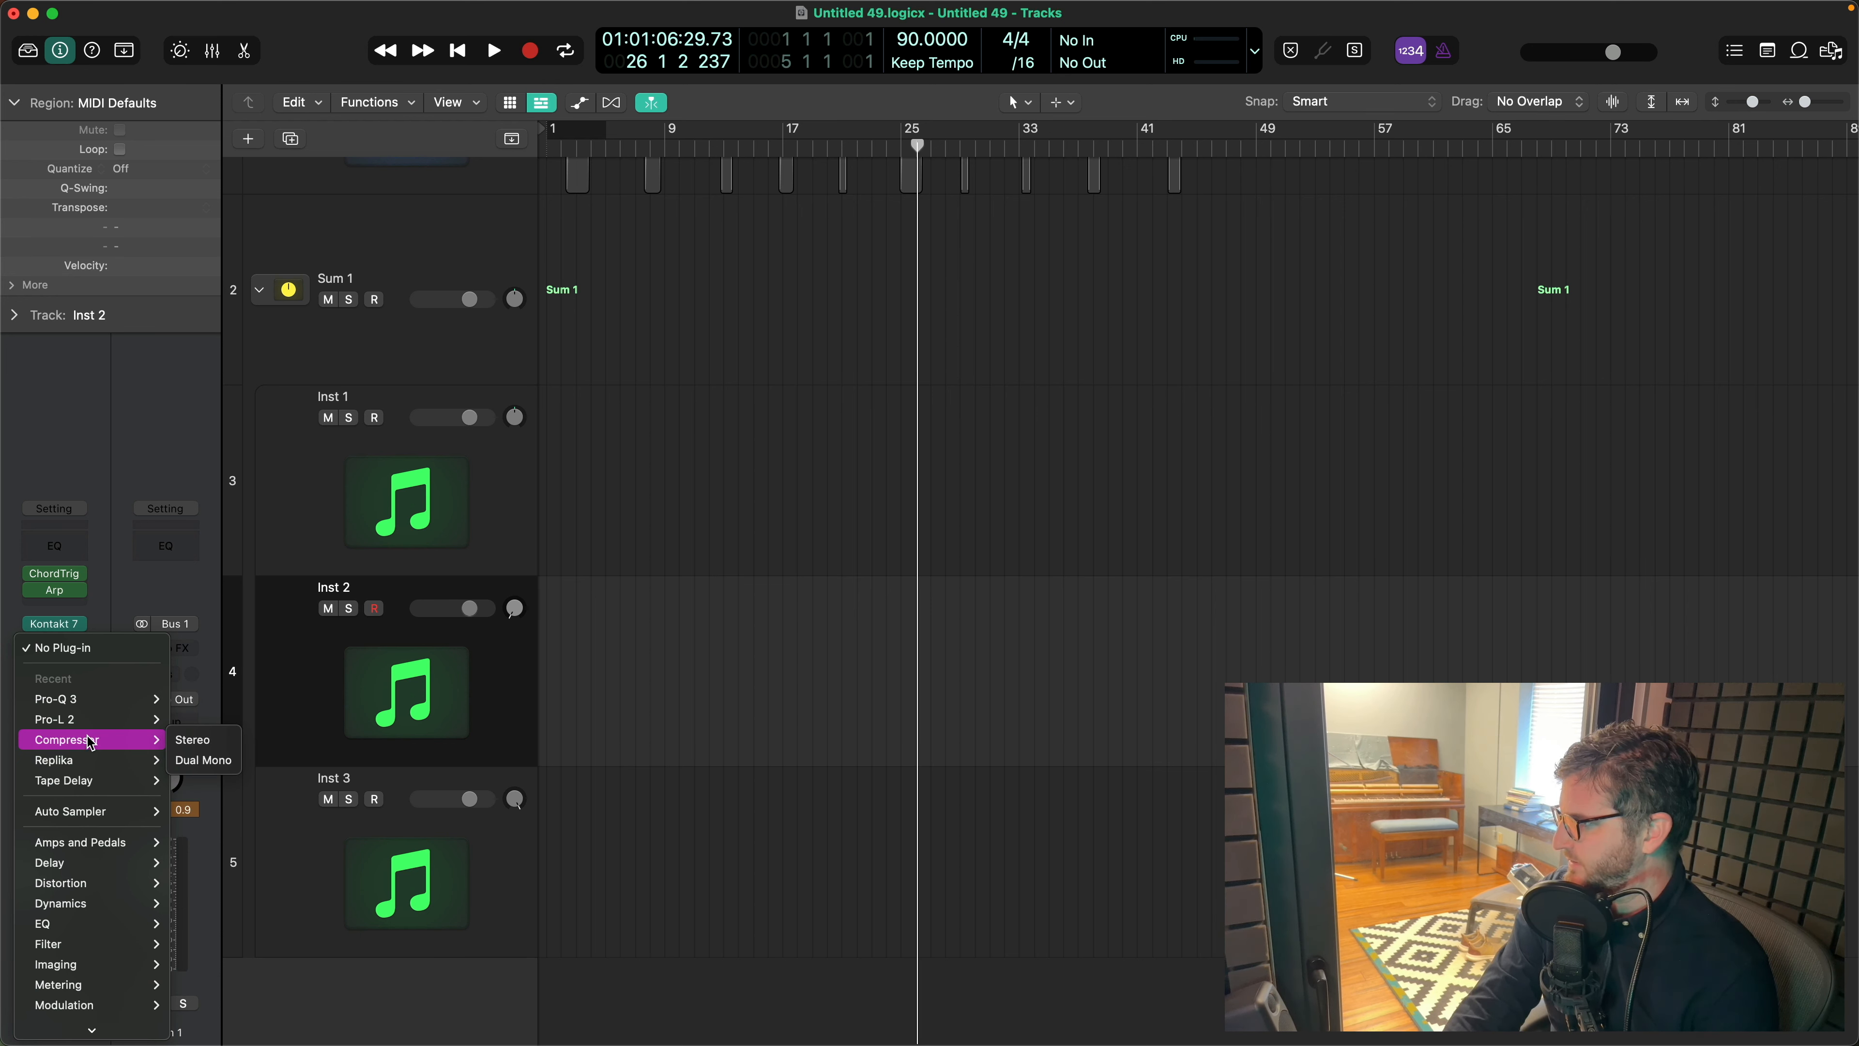
mouse_move(86, 782)
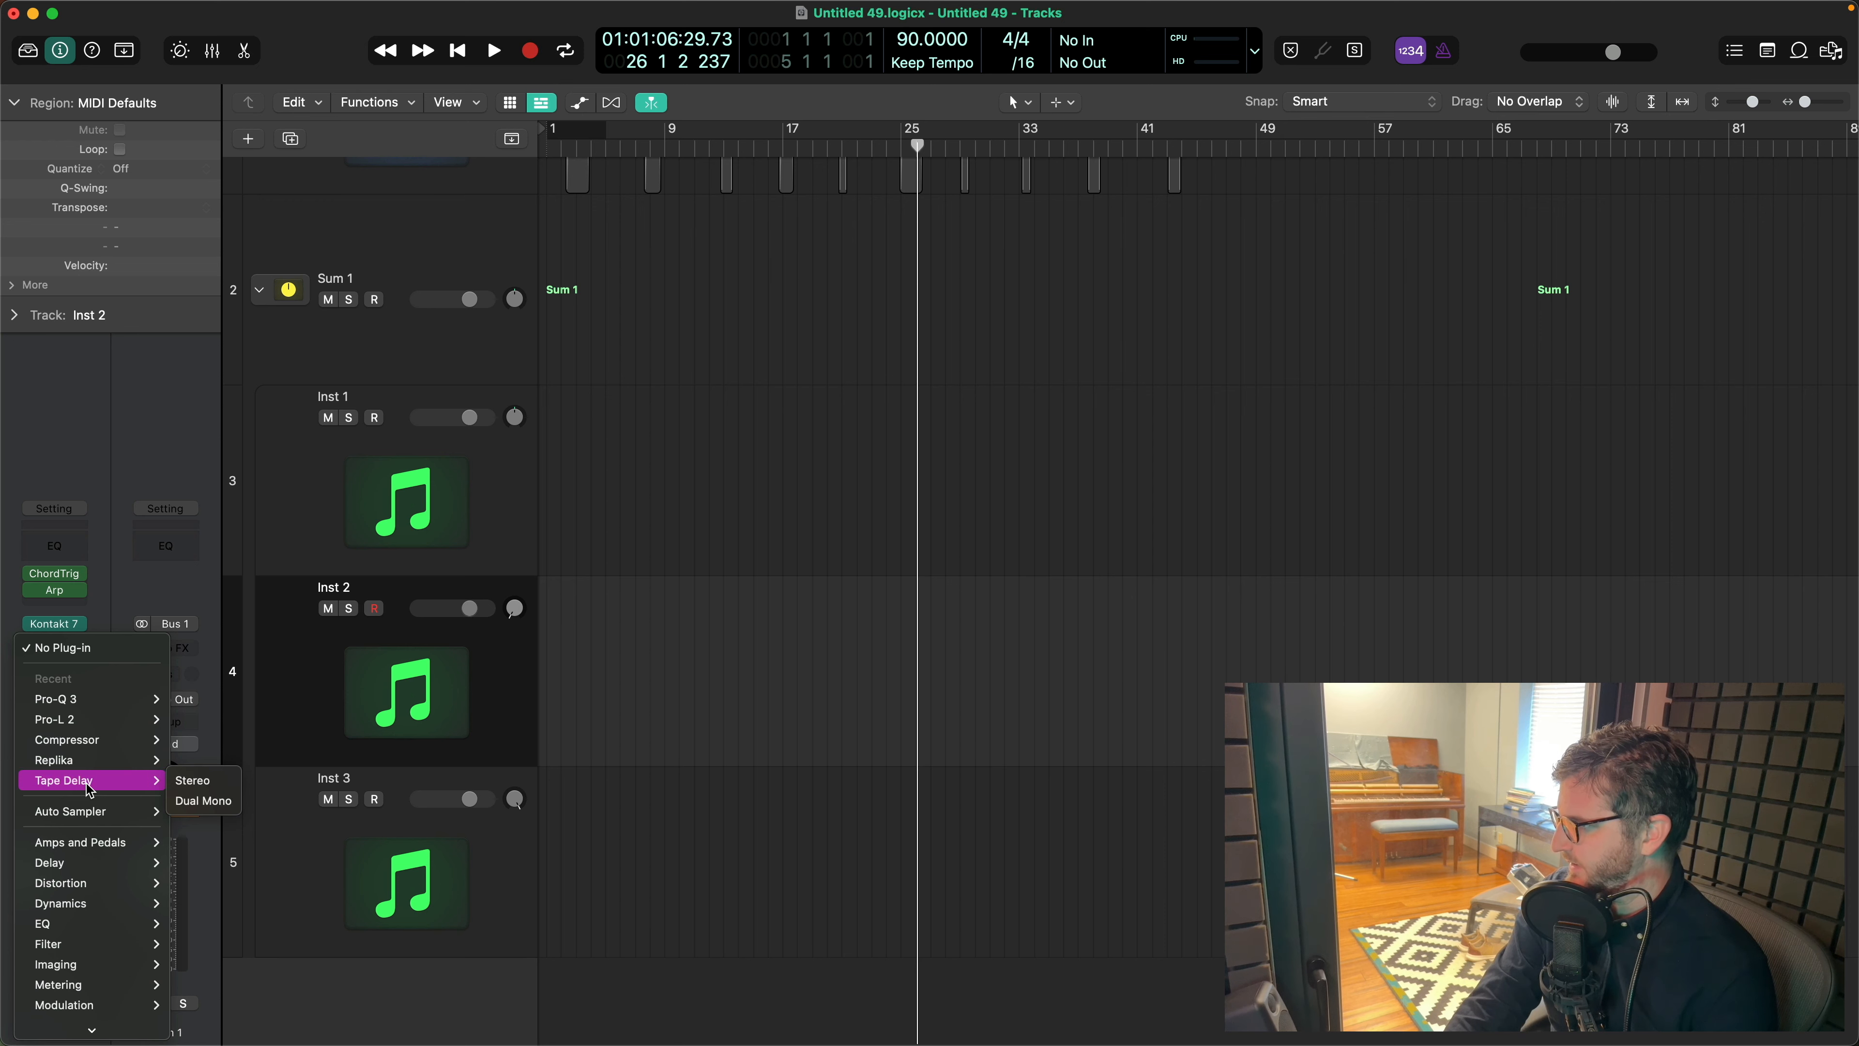
left_click(193, 782)
left_click_drag(1064, 262, 1021, 237)
left_click_drag(1012, 241, 997, 242)
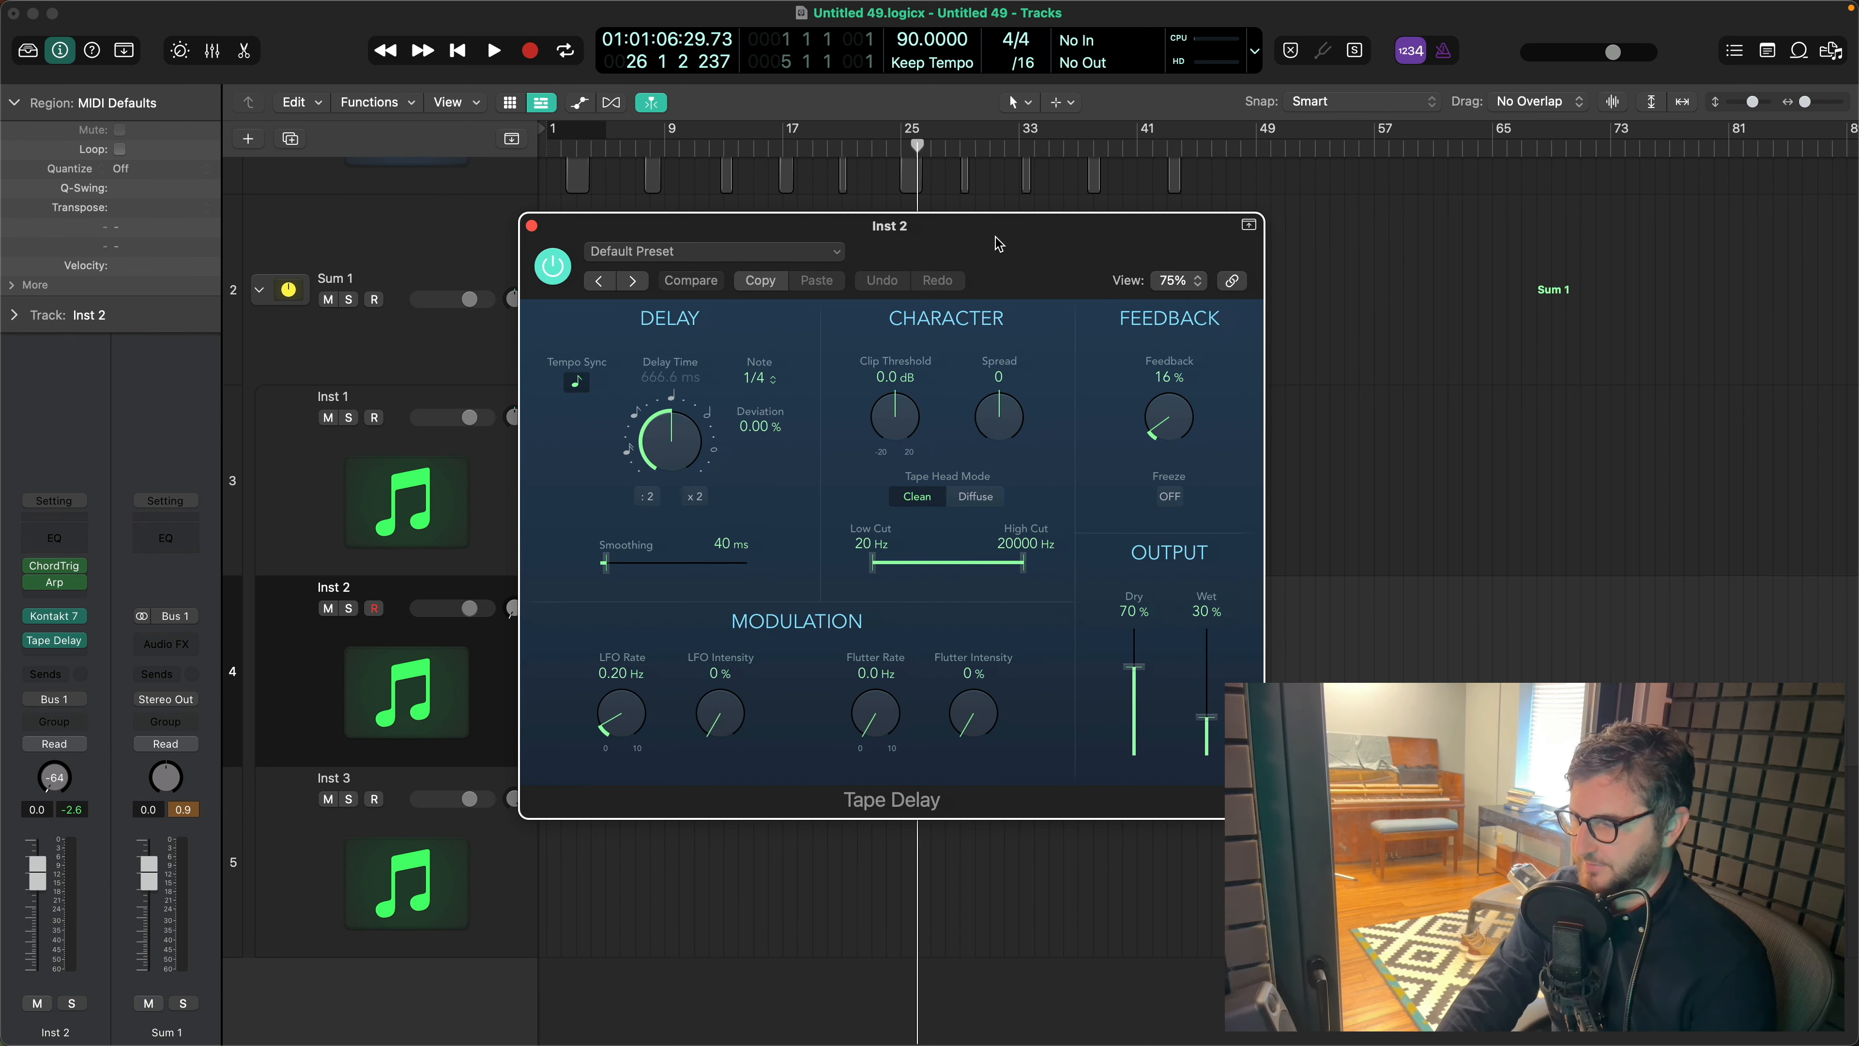
left_click(739, 252)
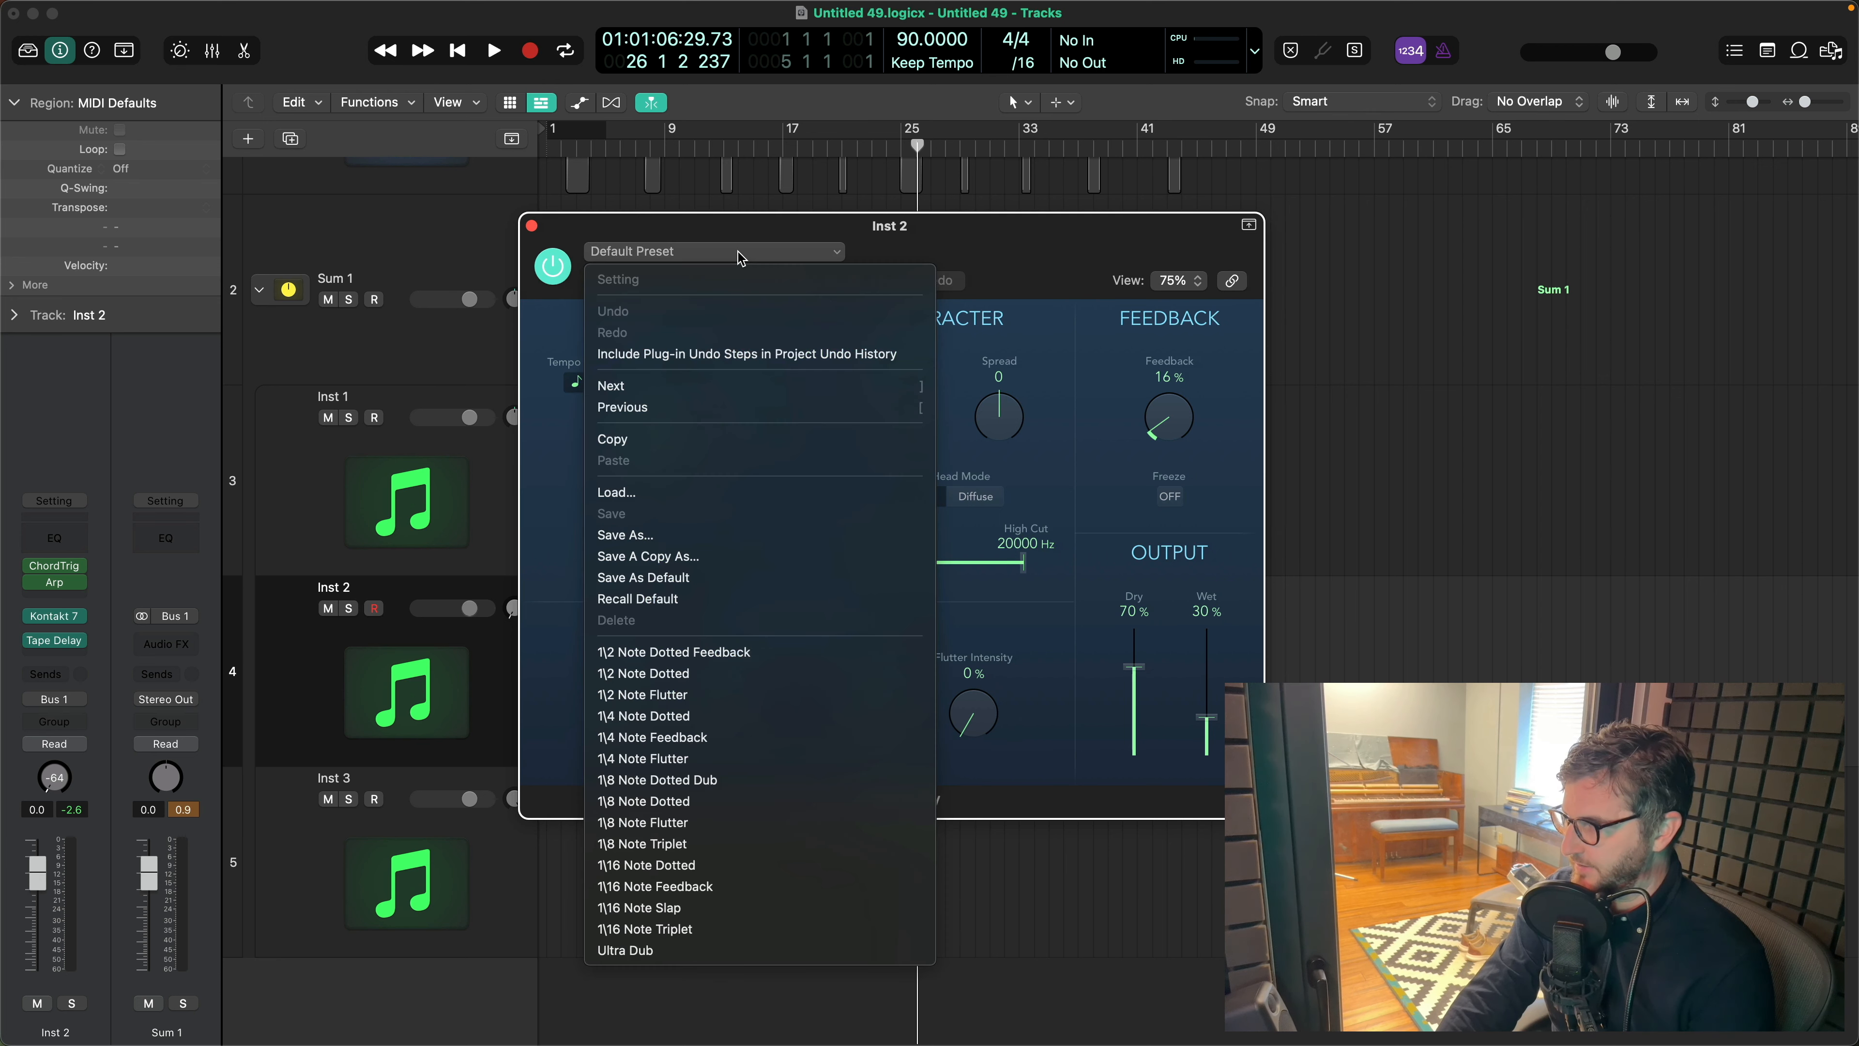
left_click(982, 274)
- Set the Tape Delay's high cut to about 2800 Hz, spread to 100, flutter intensity to 32% and flutter rate to 3.1 Hz
left_click_drag(1022, 563, 980, 574)
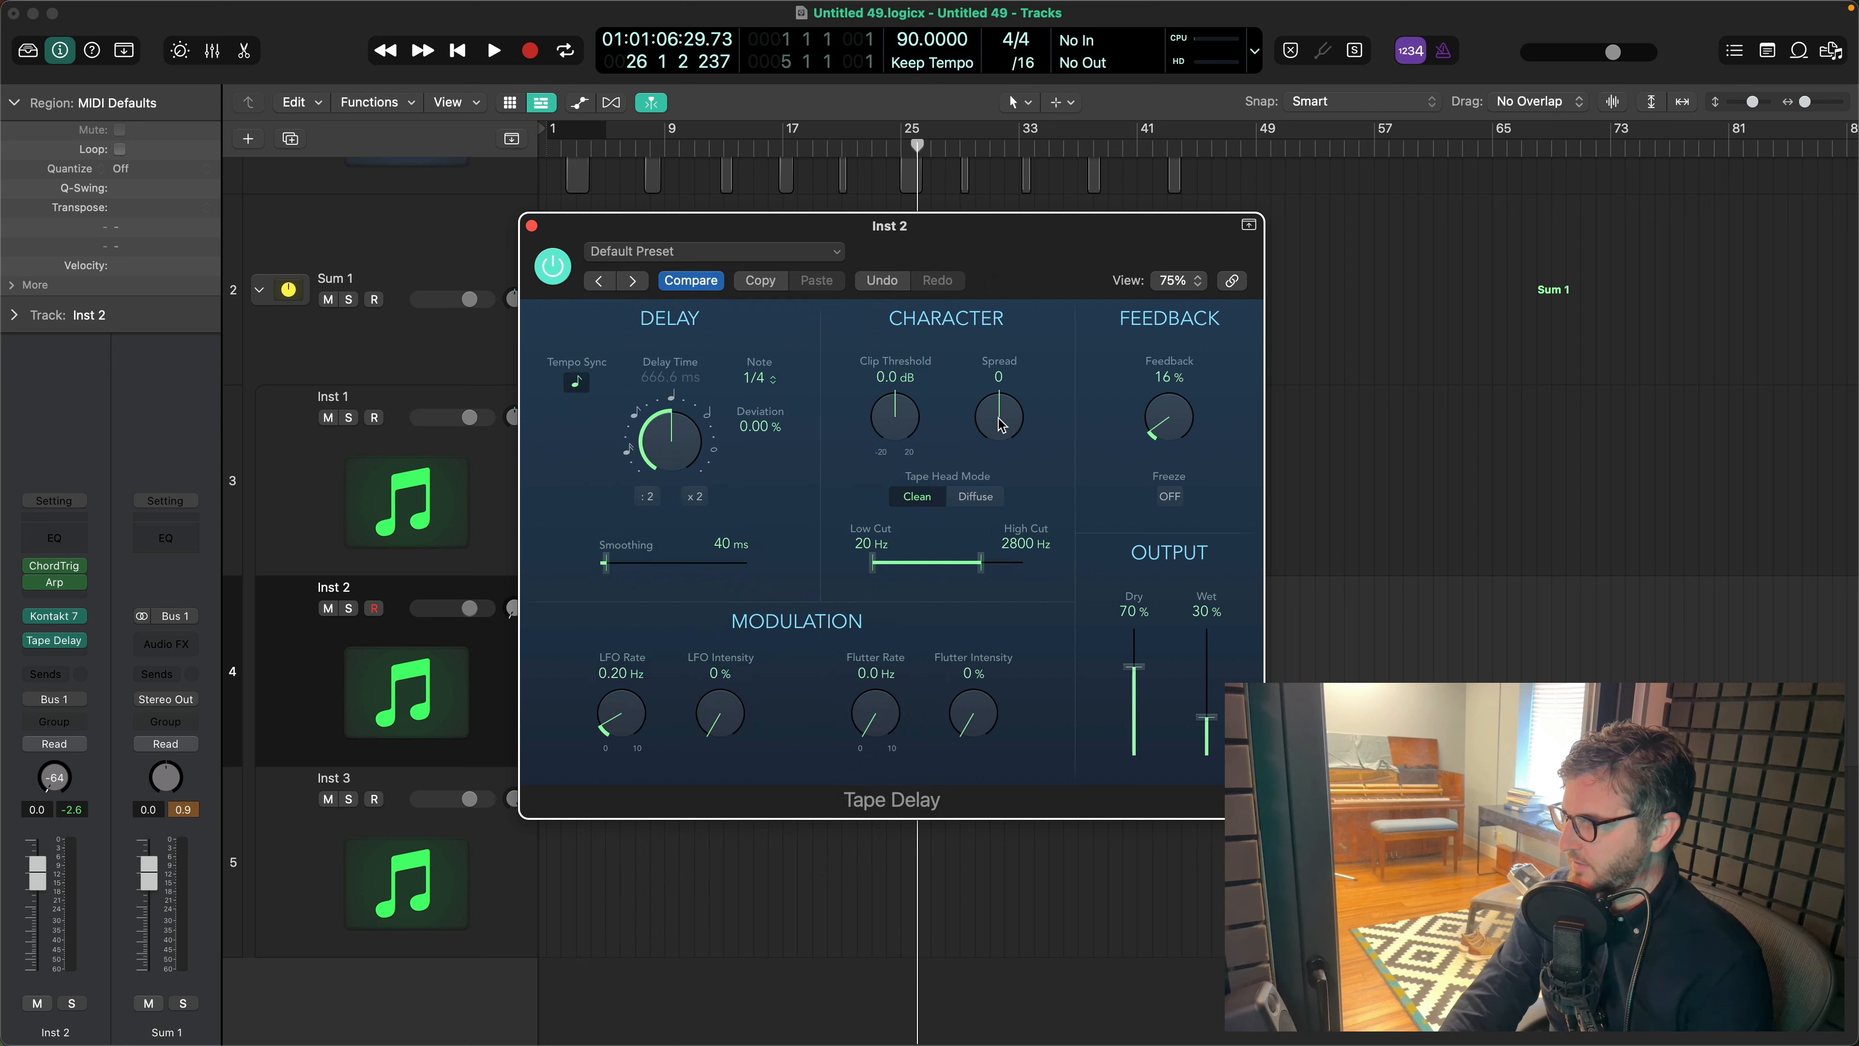
left_click_drag(1001, 426, 997, 527)
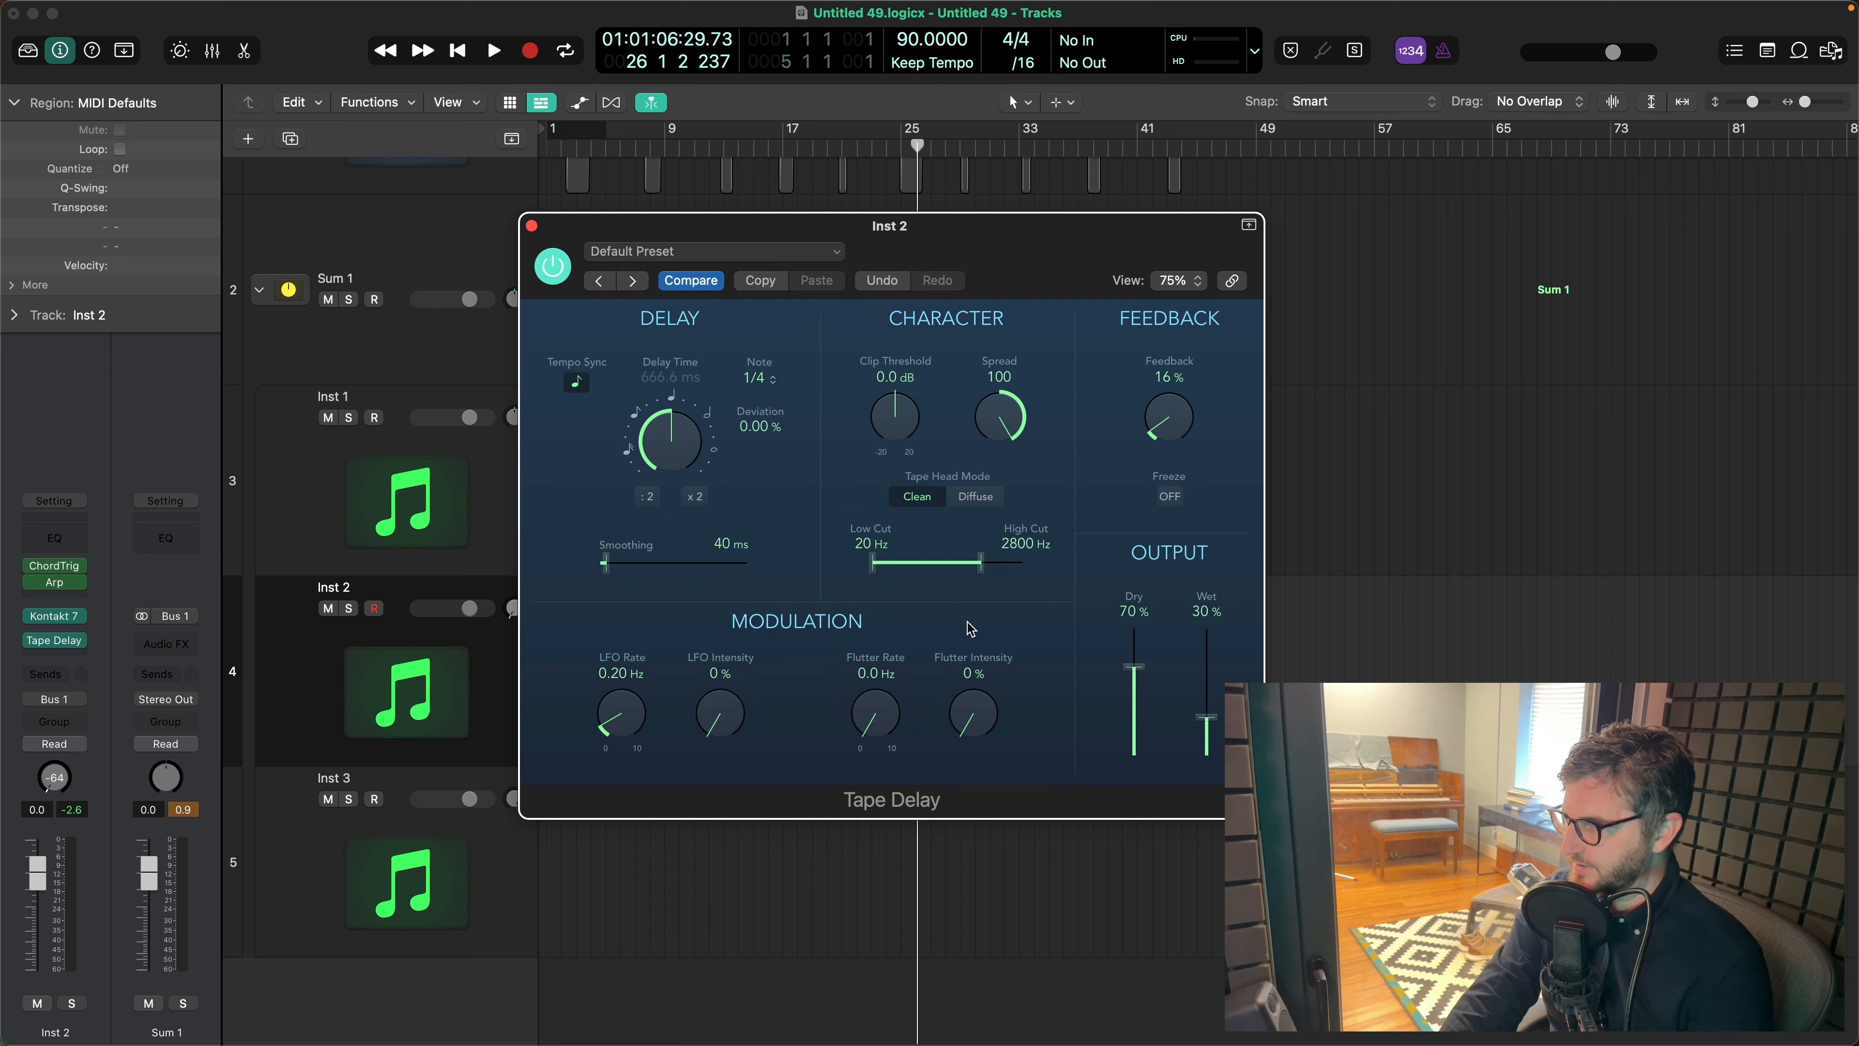
left_click_drag(981, 708, 1007, 615)
left_click_drag(878, 728, 893, 646)
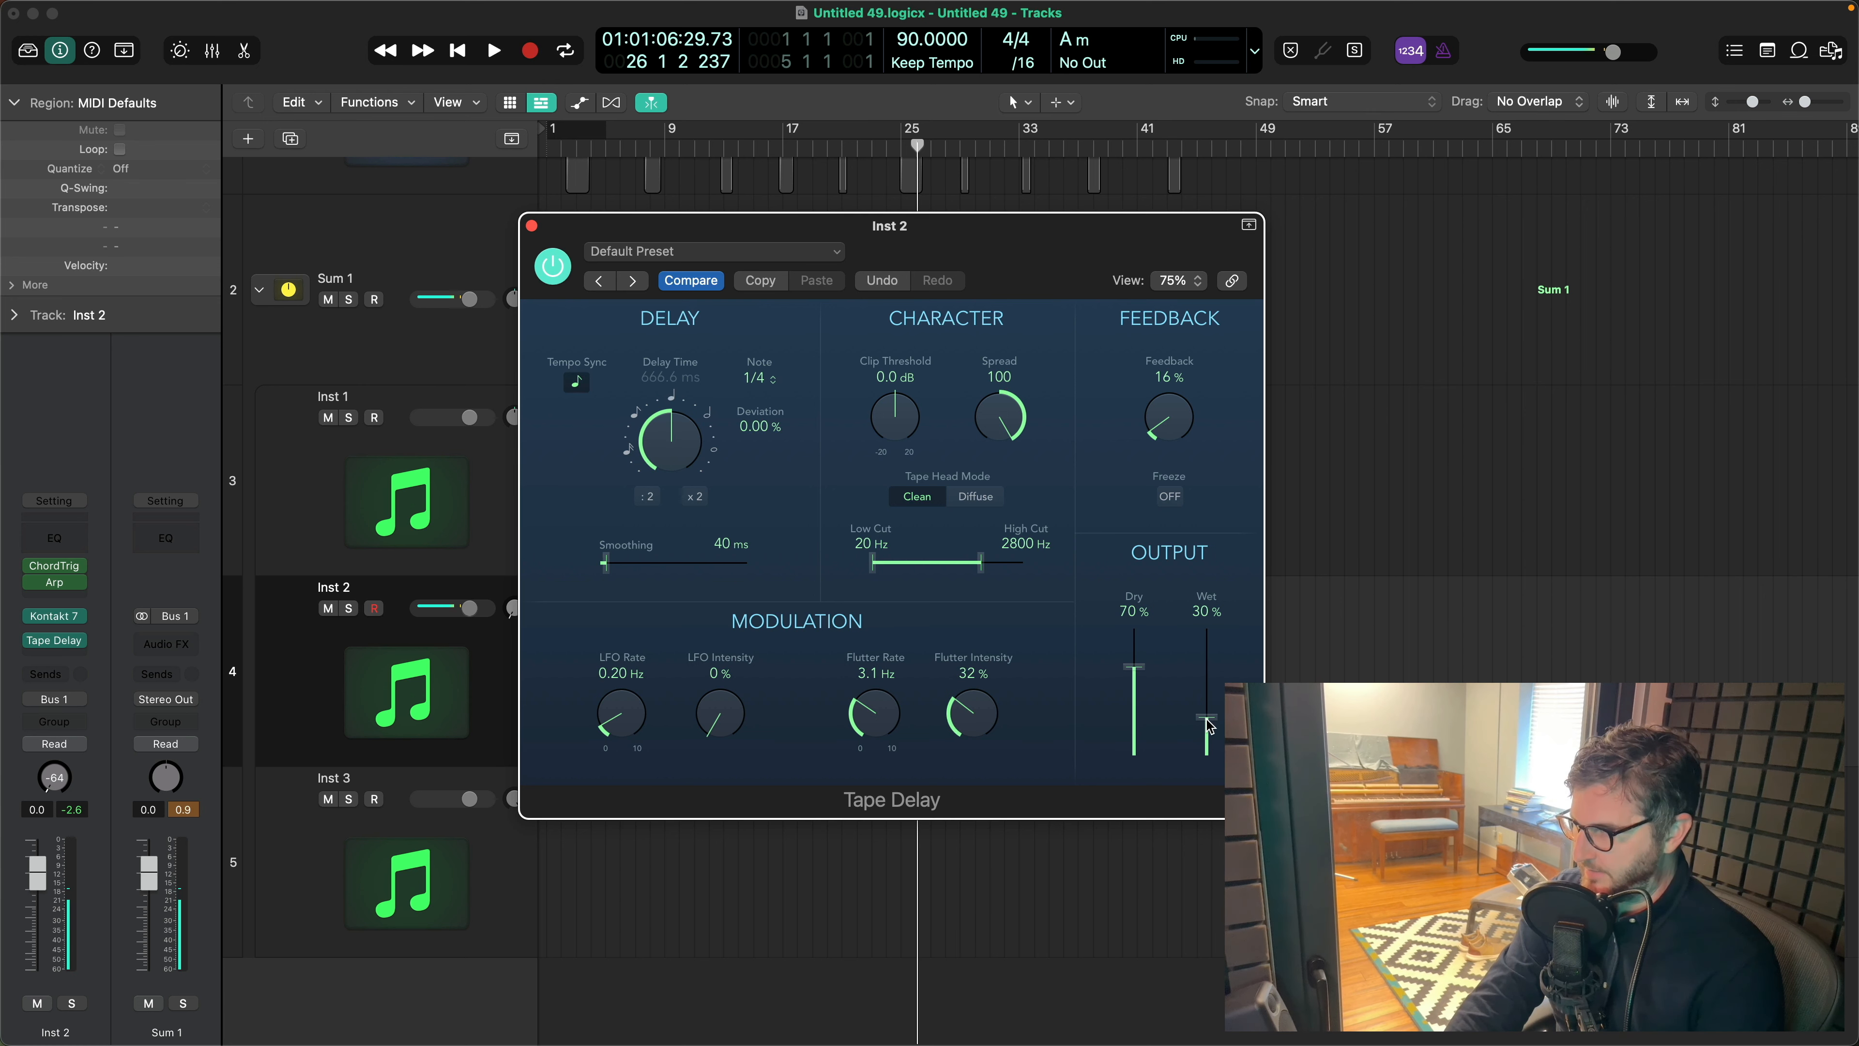
- Set the Tape Delay's wet level to 59%, high cut to 3500 Hz and feedback to 27%, and close the plug-in window
left_click_drag(1209, 727, 1212, 685)
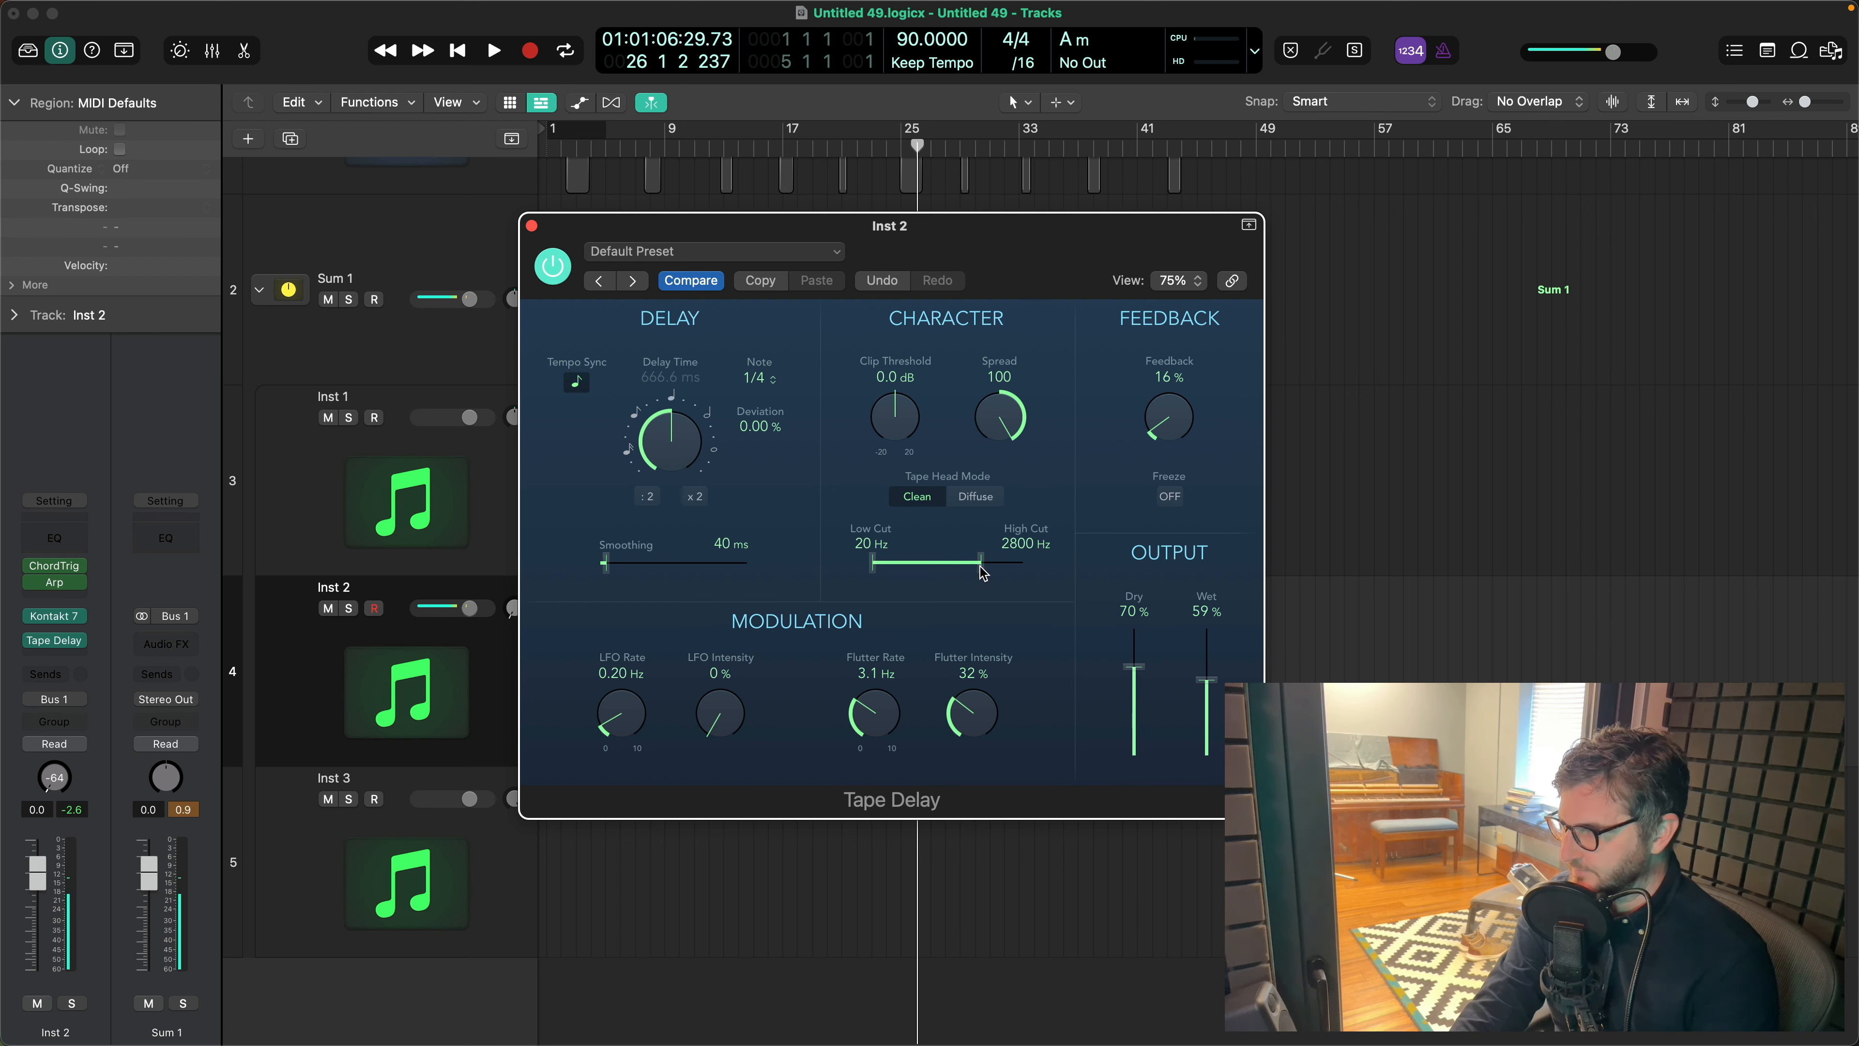
left_click_drag(1176, 430, 1183, 404)
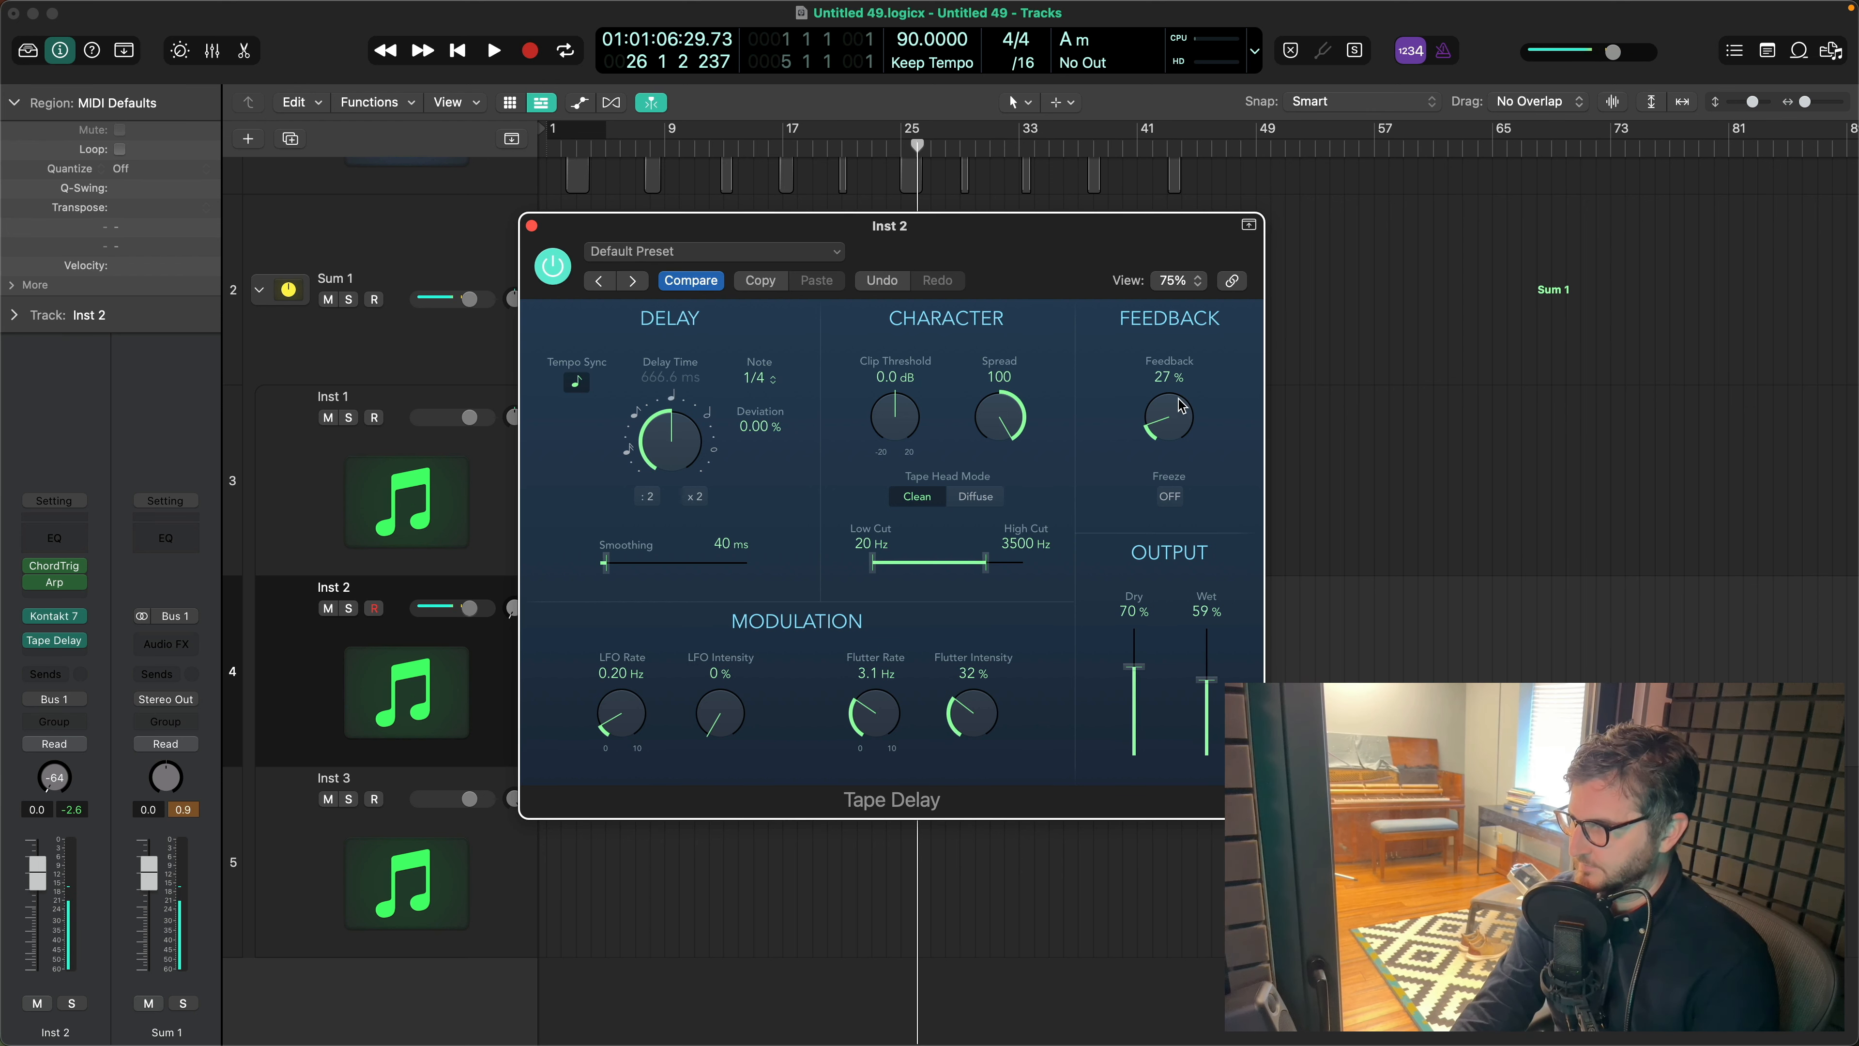
left_click(532, 226)
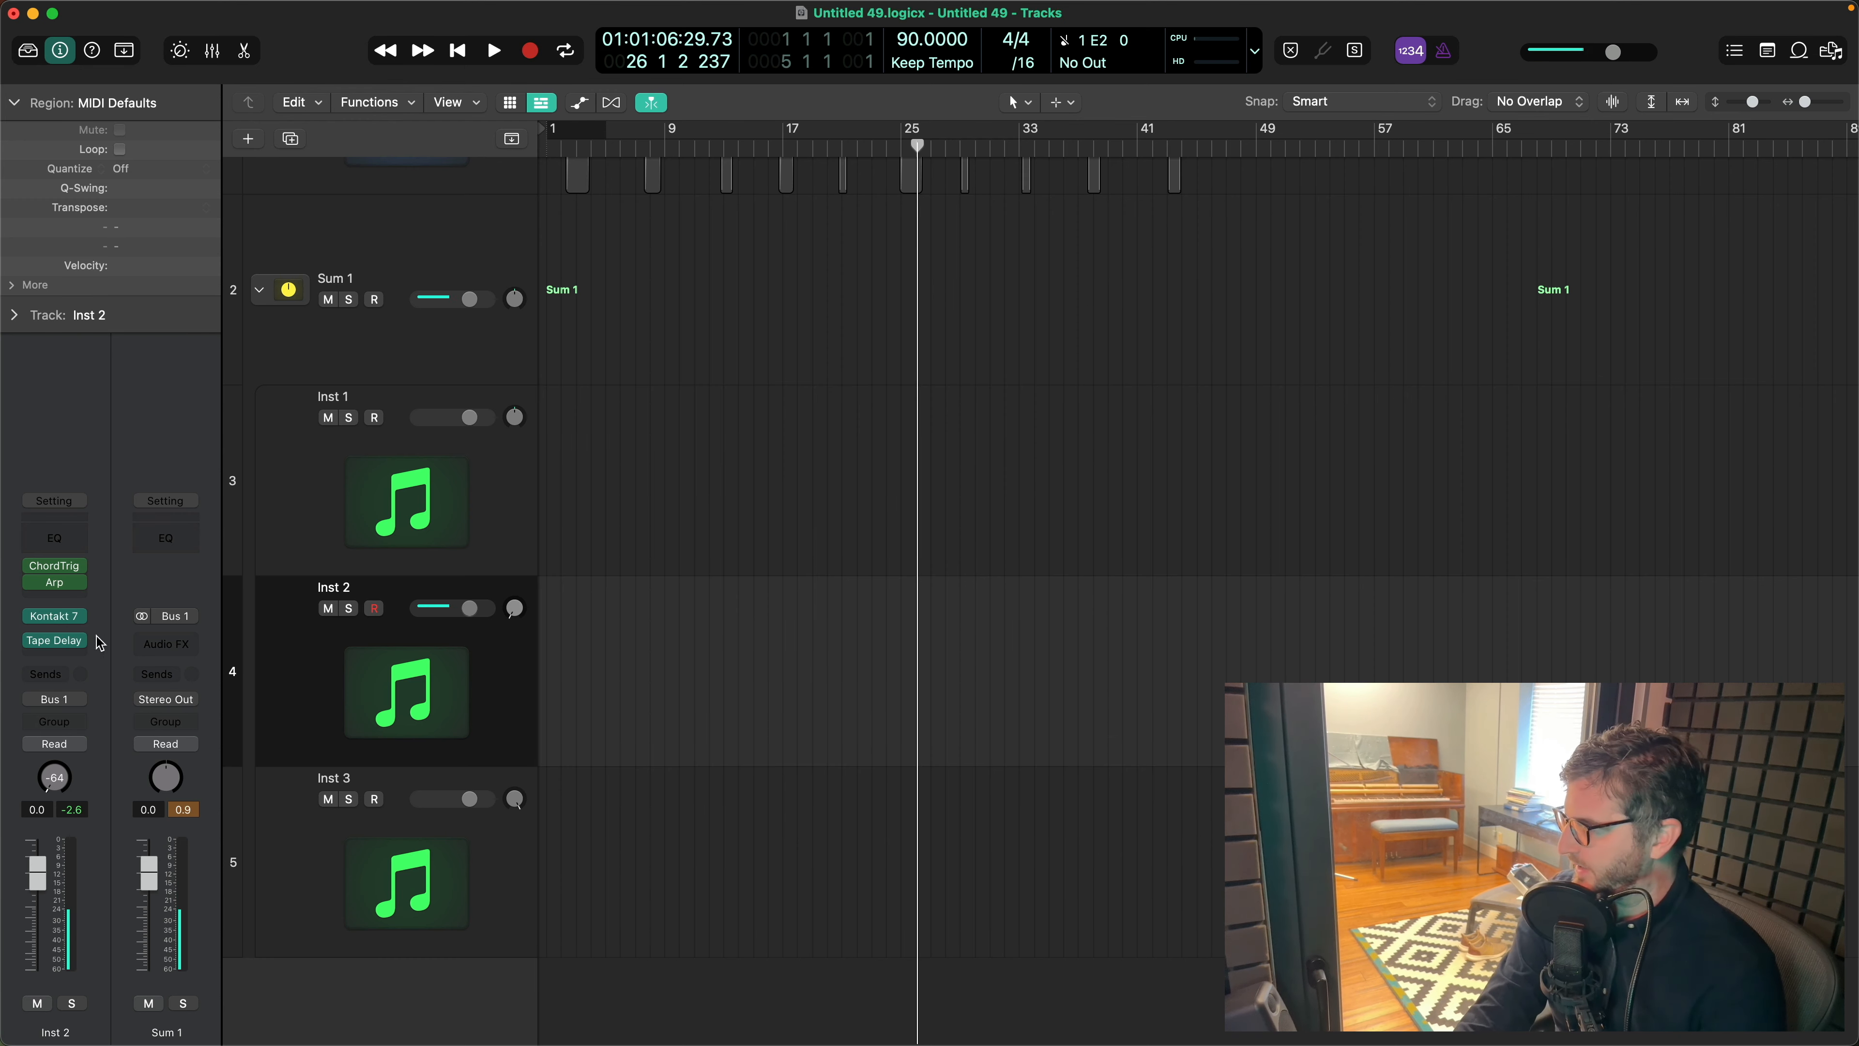
- Insert a stereo instance of Wavesfactory Cassette after the Tape Delay on Inst 2
left_click(64, 654)
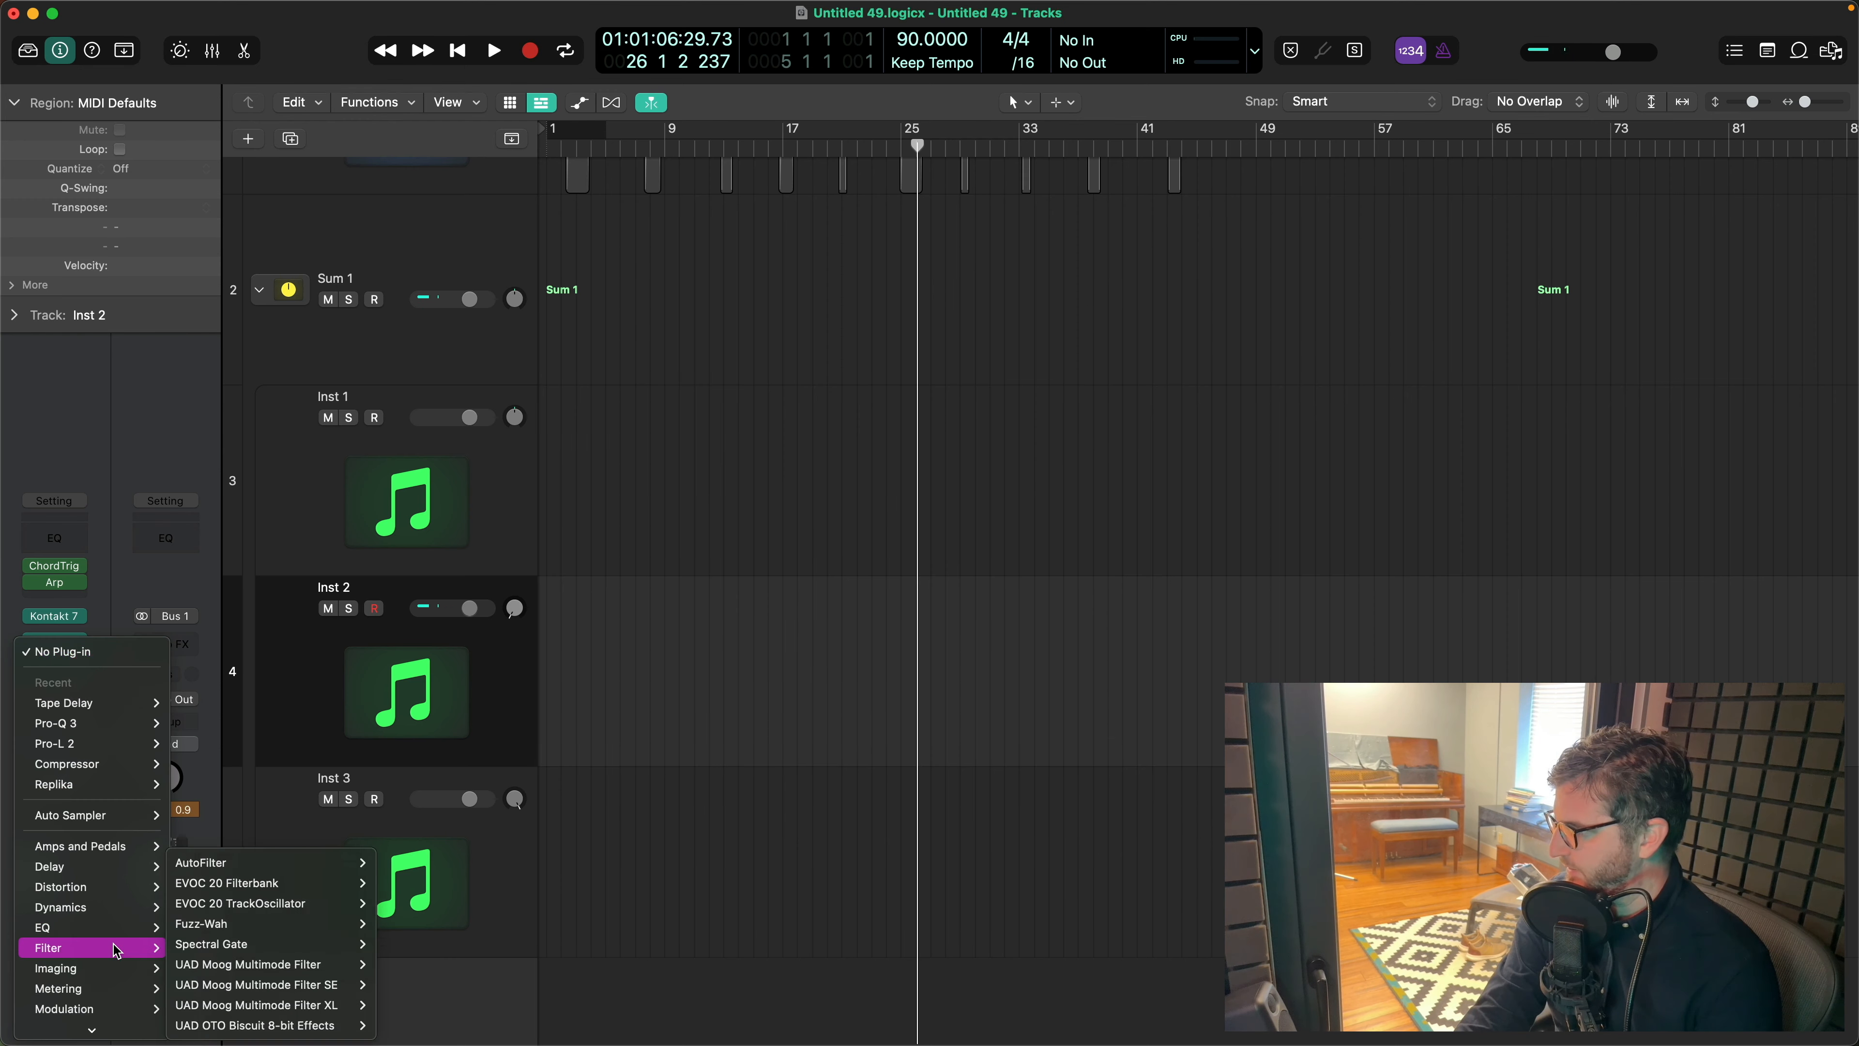
mouse_move(113, 1031)
mouse_move(211, 1019)
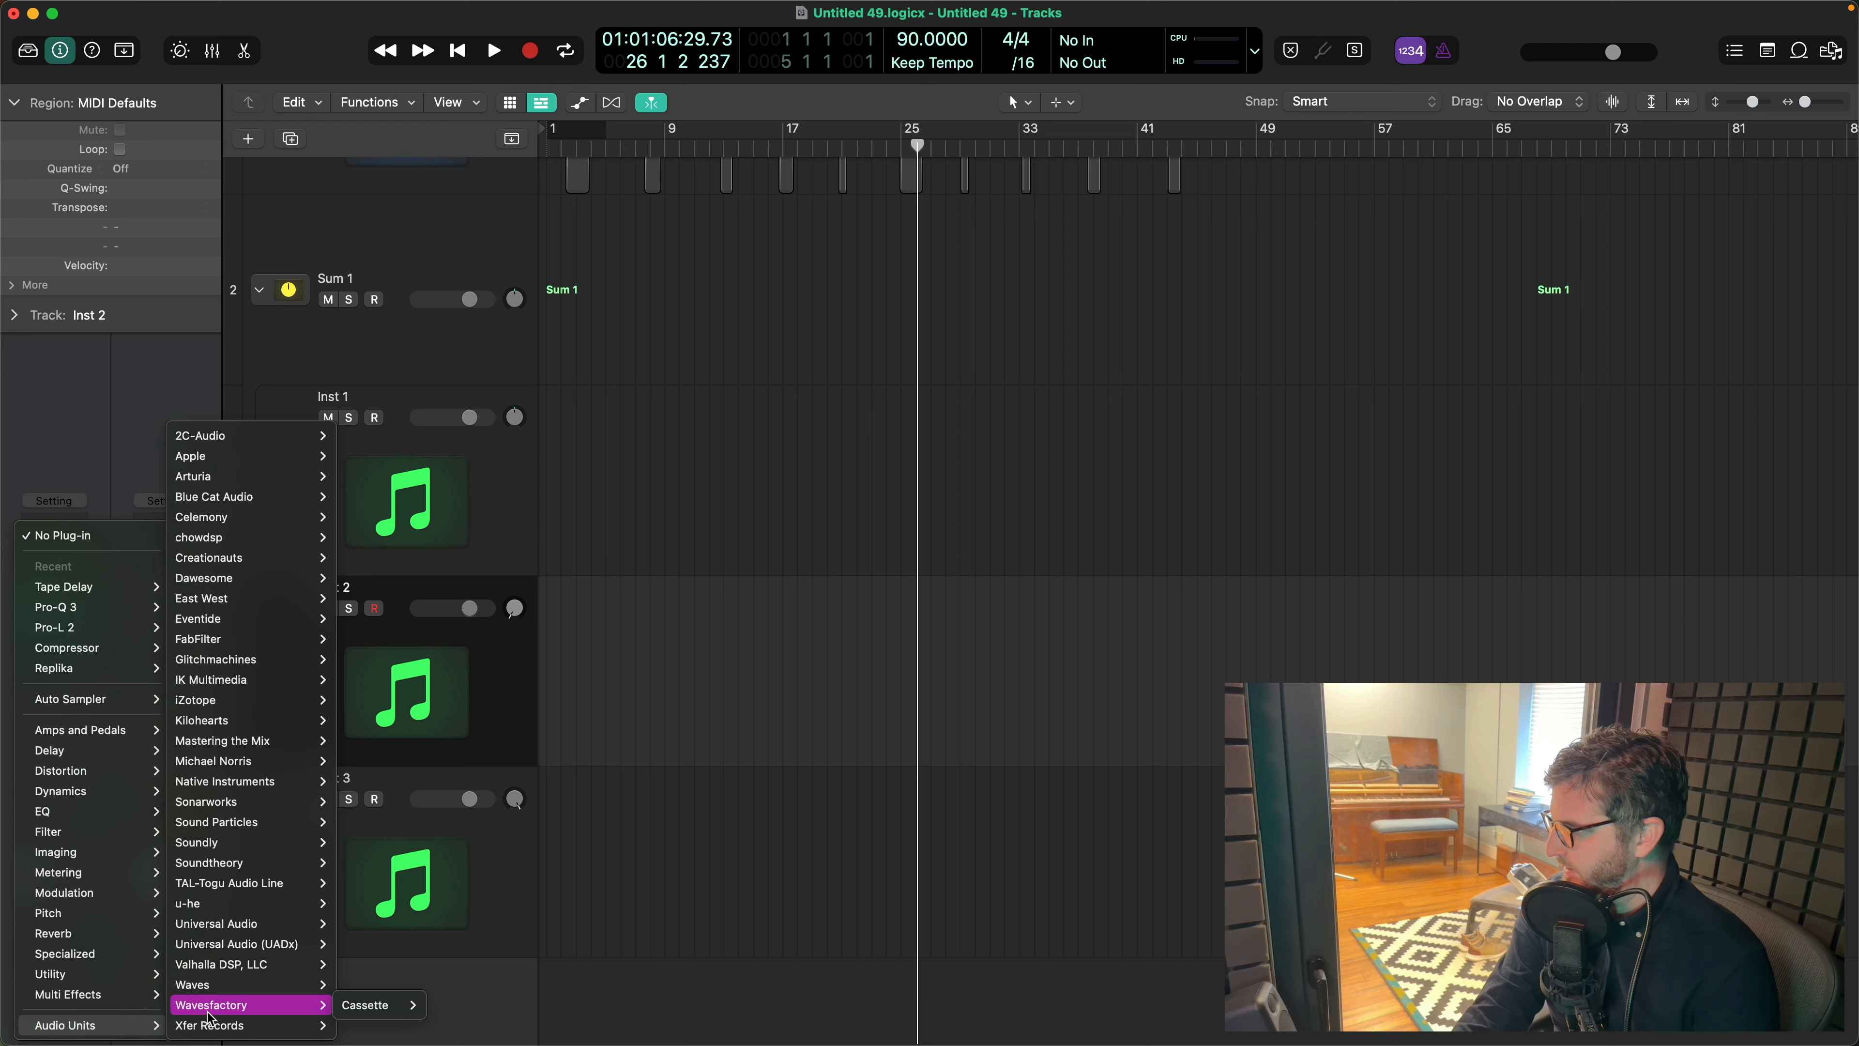
mouse_move(396, 1005)
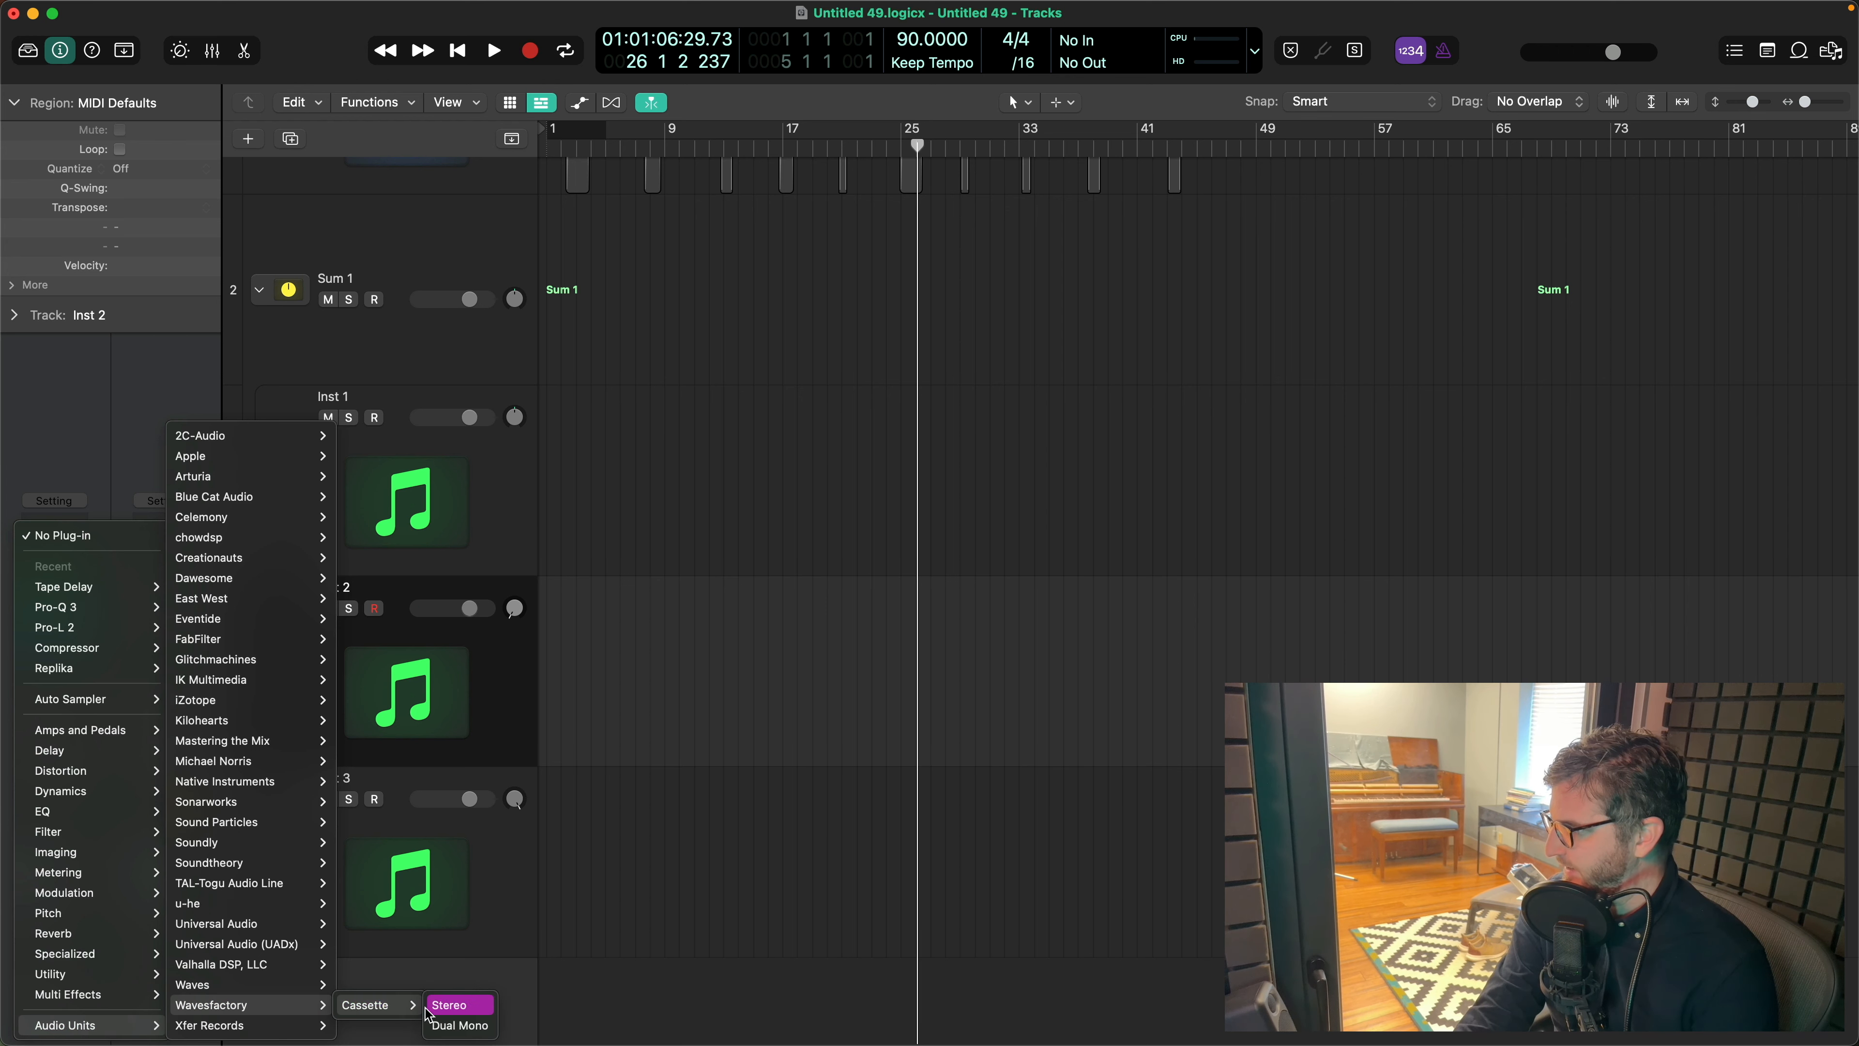
left_click(458, 1005)
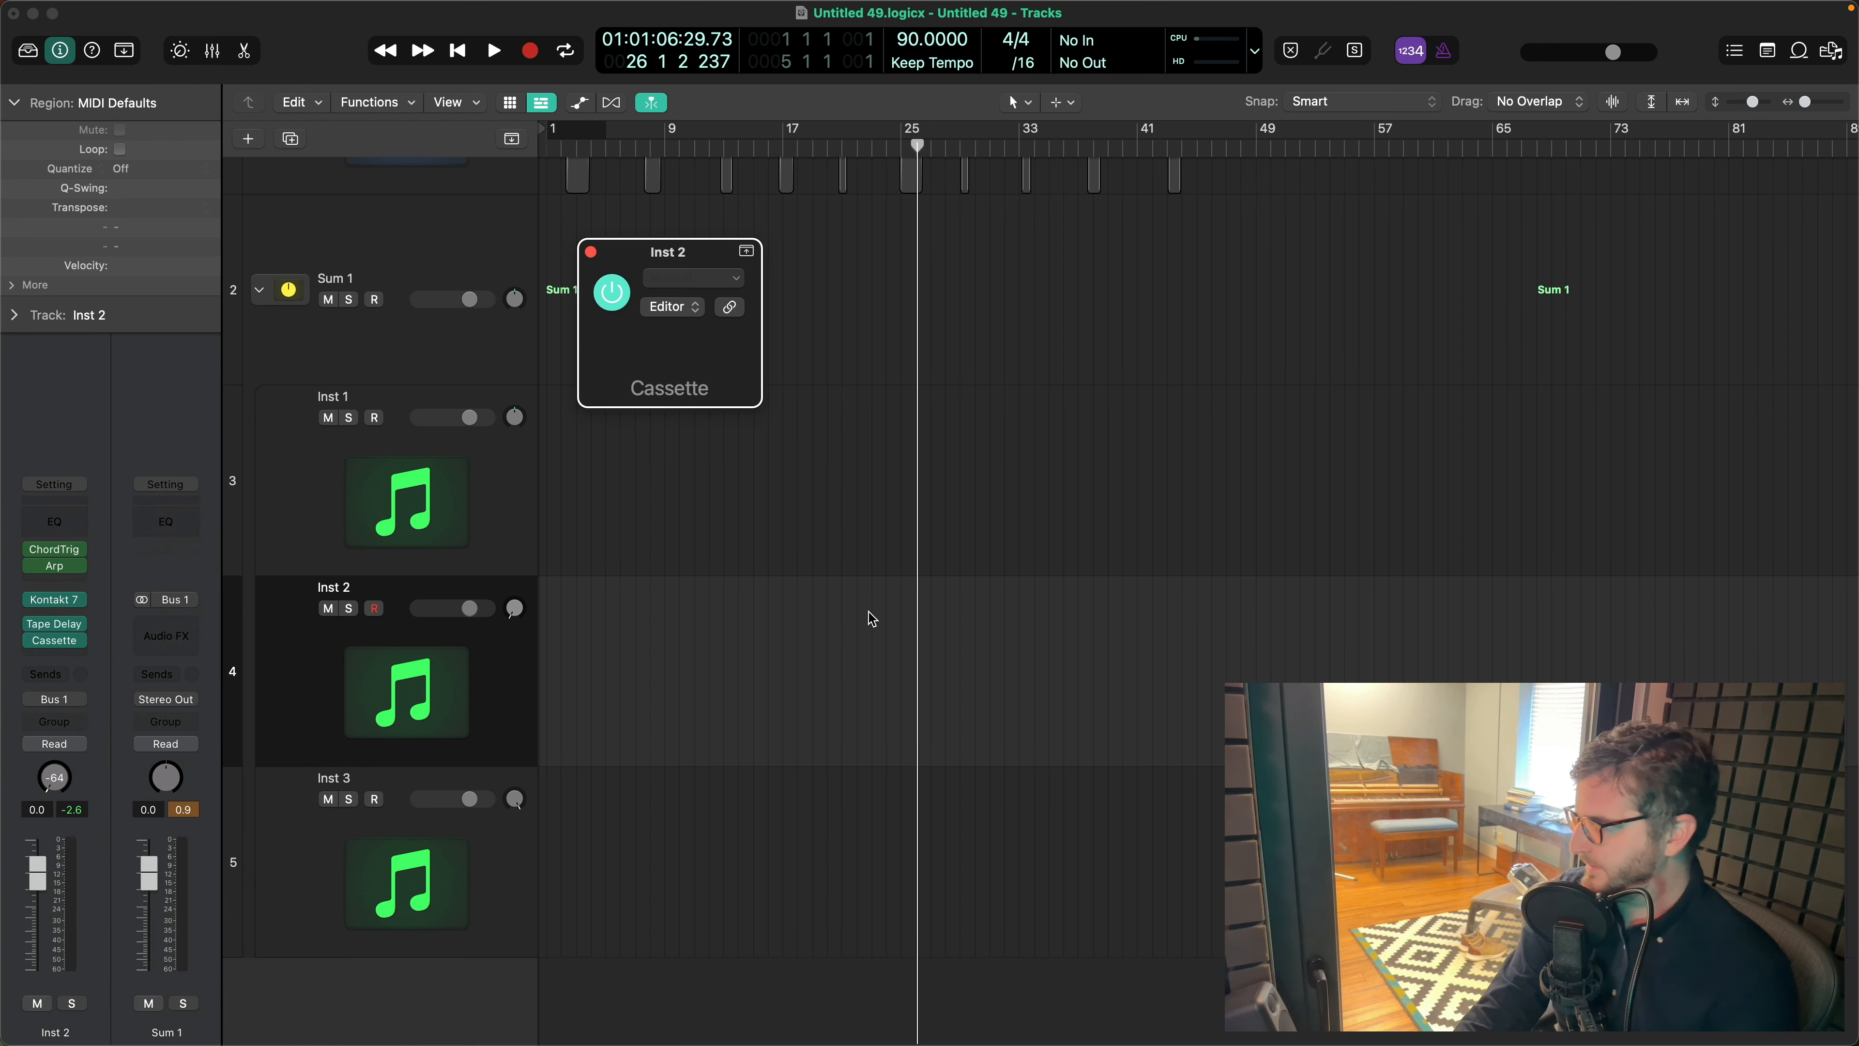
mouse_move(672, 705)
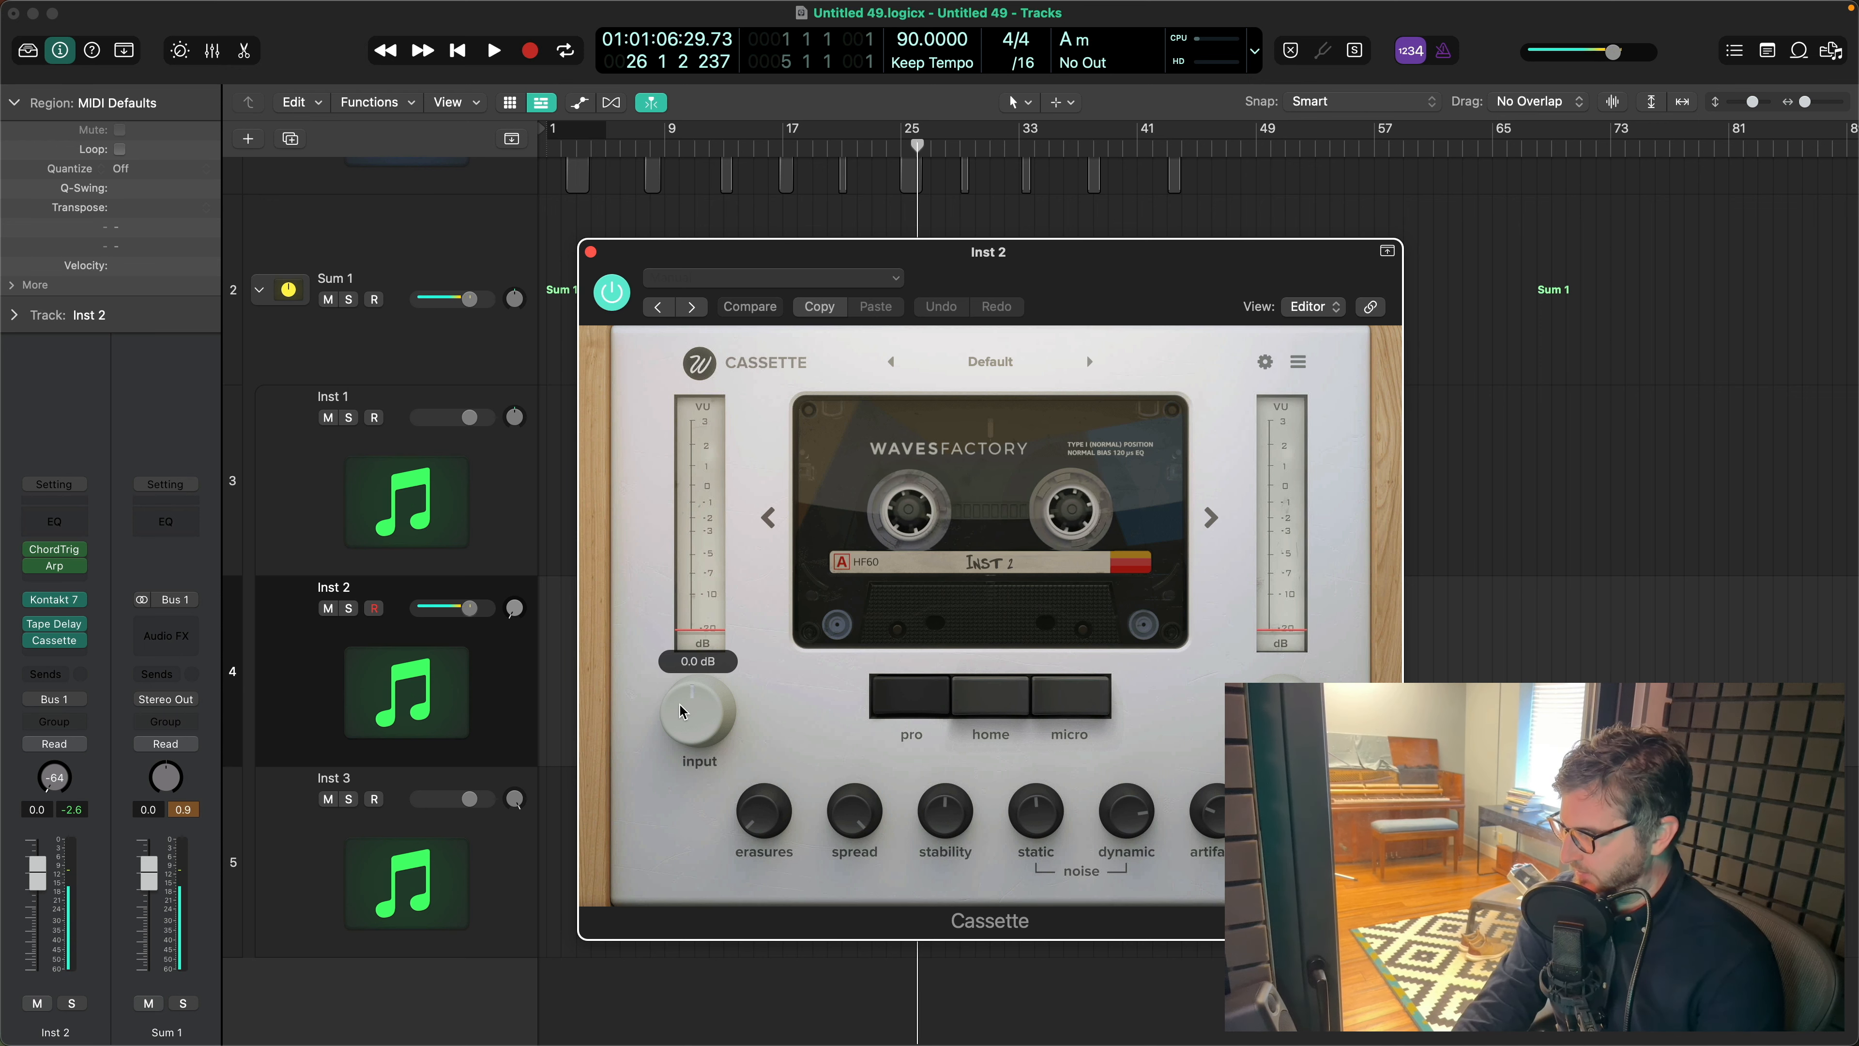
- Lower Cassette's static noise to -84.9 dB, comparing the sound with the plug-in bypassed, and close its window
left_click_drag(1034, 811, 1034, 882)
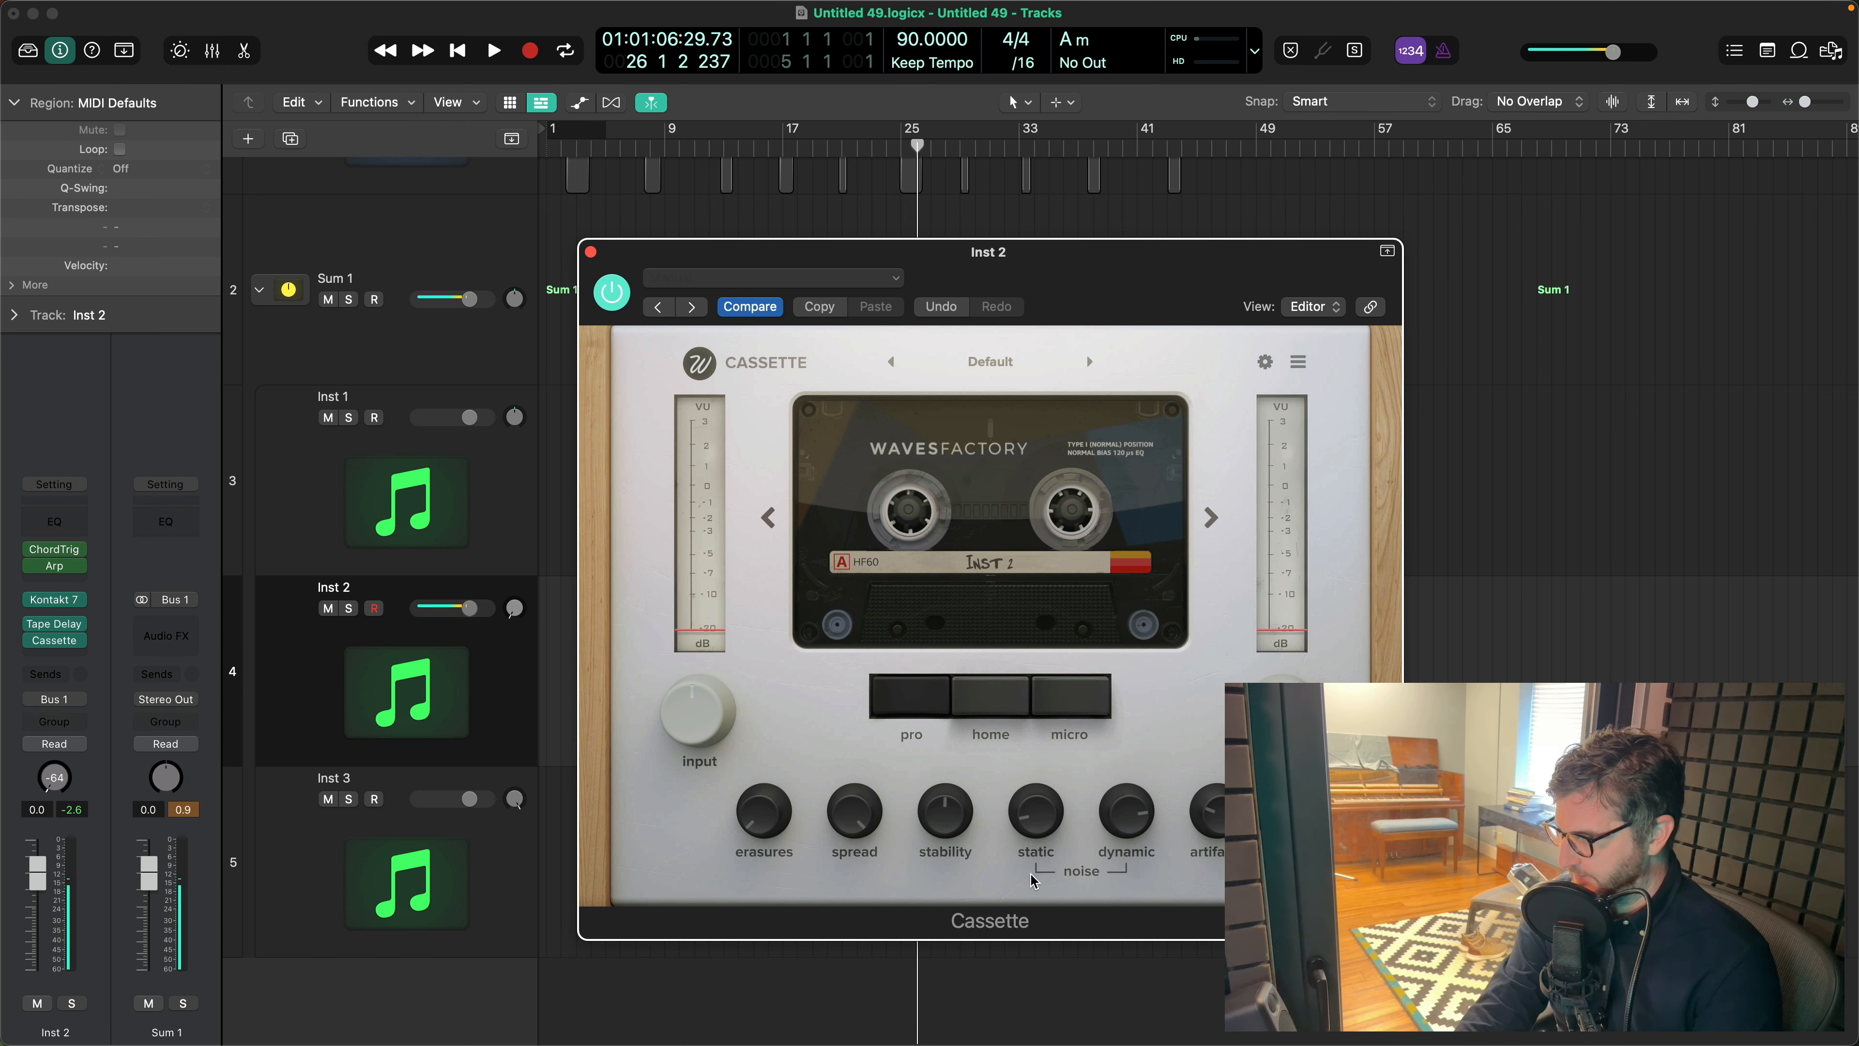
left_click(615, 297)
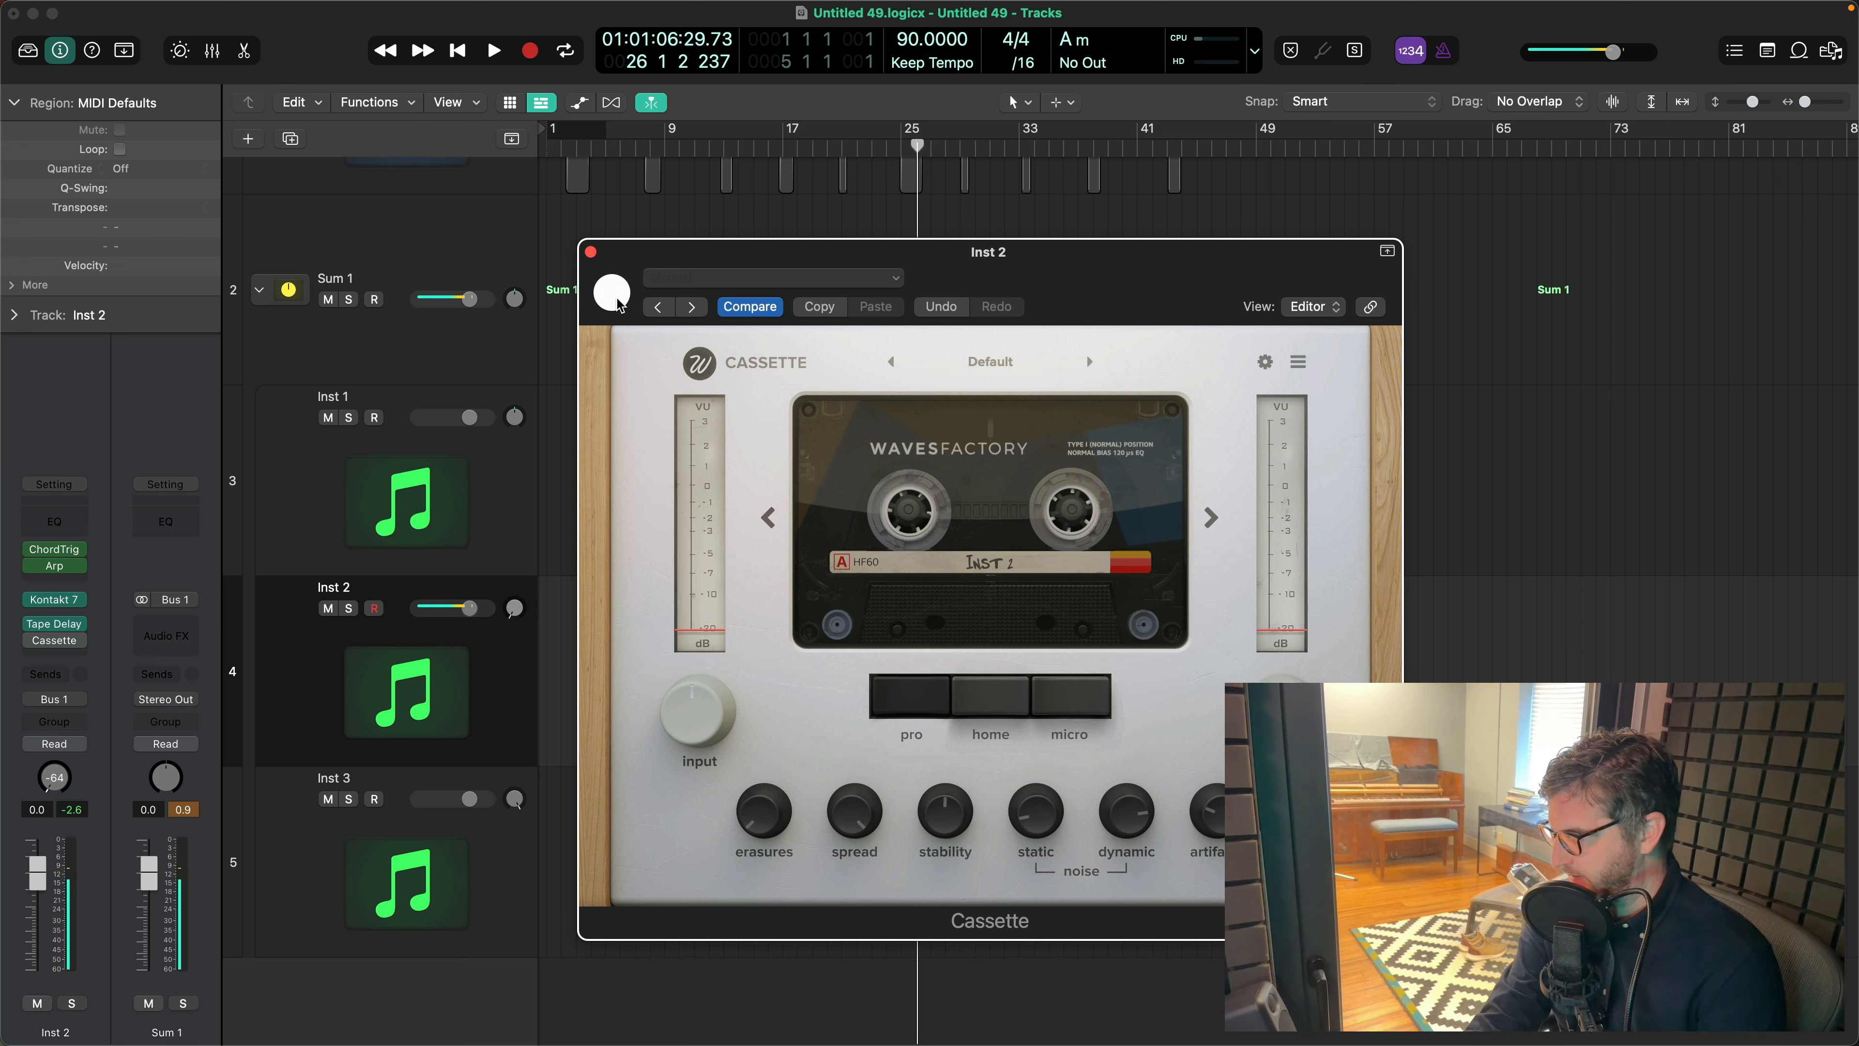
left_click(615, 296)
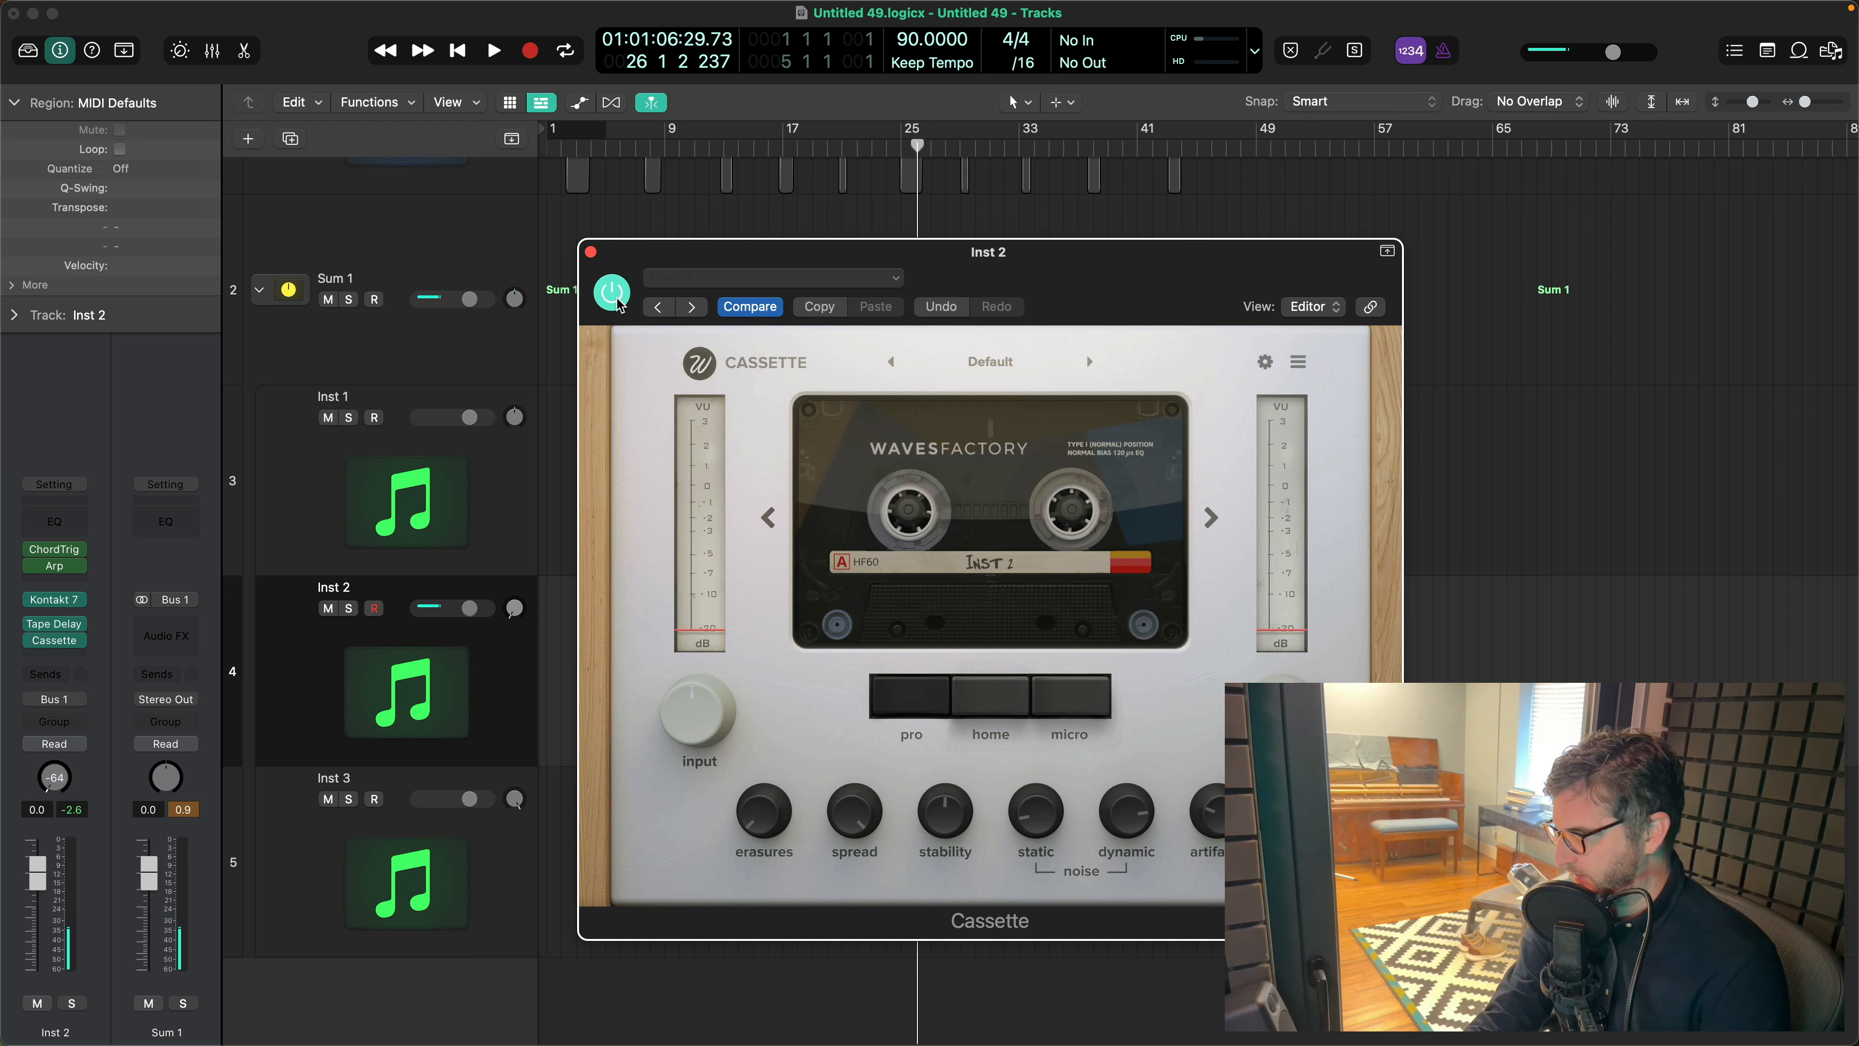
mouse_move(1033, 815)
left_mouse_down()
mouse_move(1036, 896)
mouse_move(1015, 817)
mouse_move(1034, 826)
left_mouse_up()
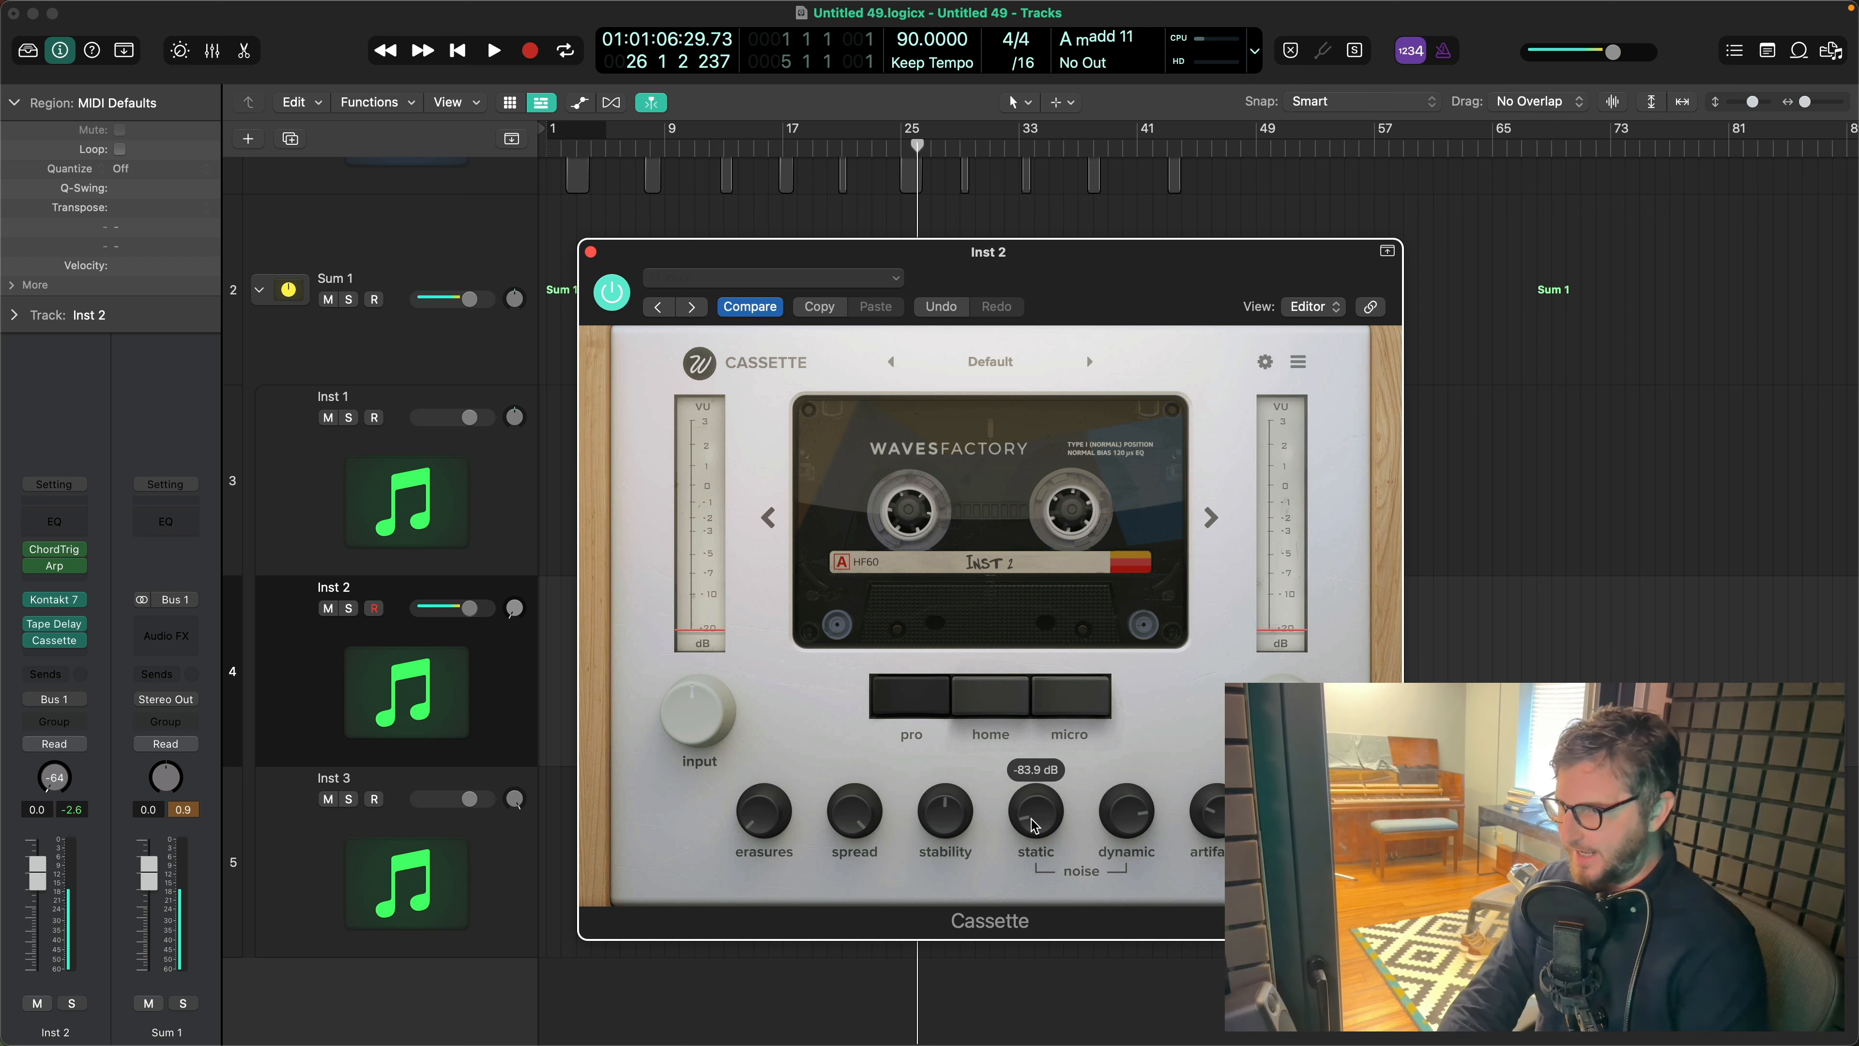
scroll(1035, 826, "down", 1)
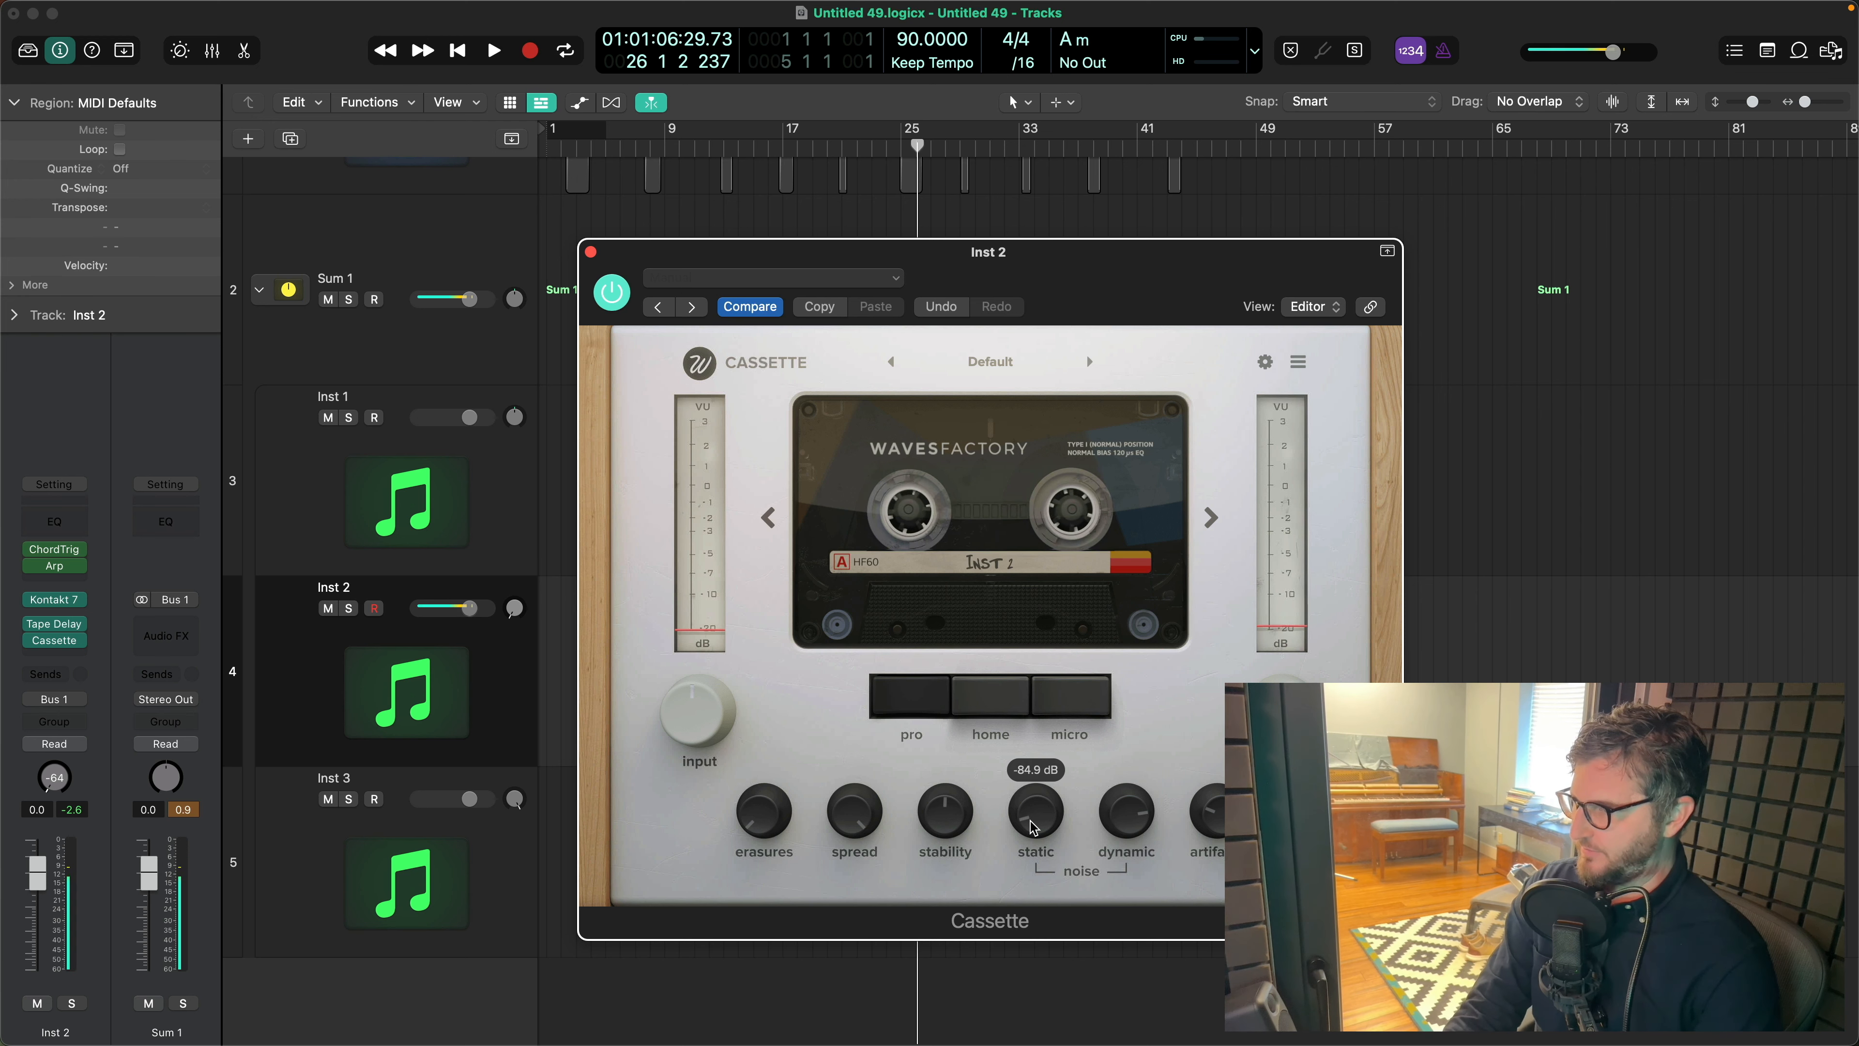
left_click(592, 252)
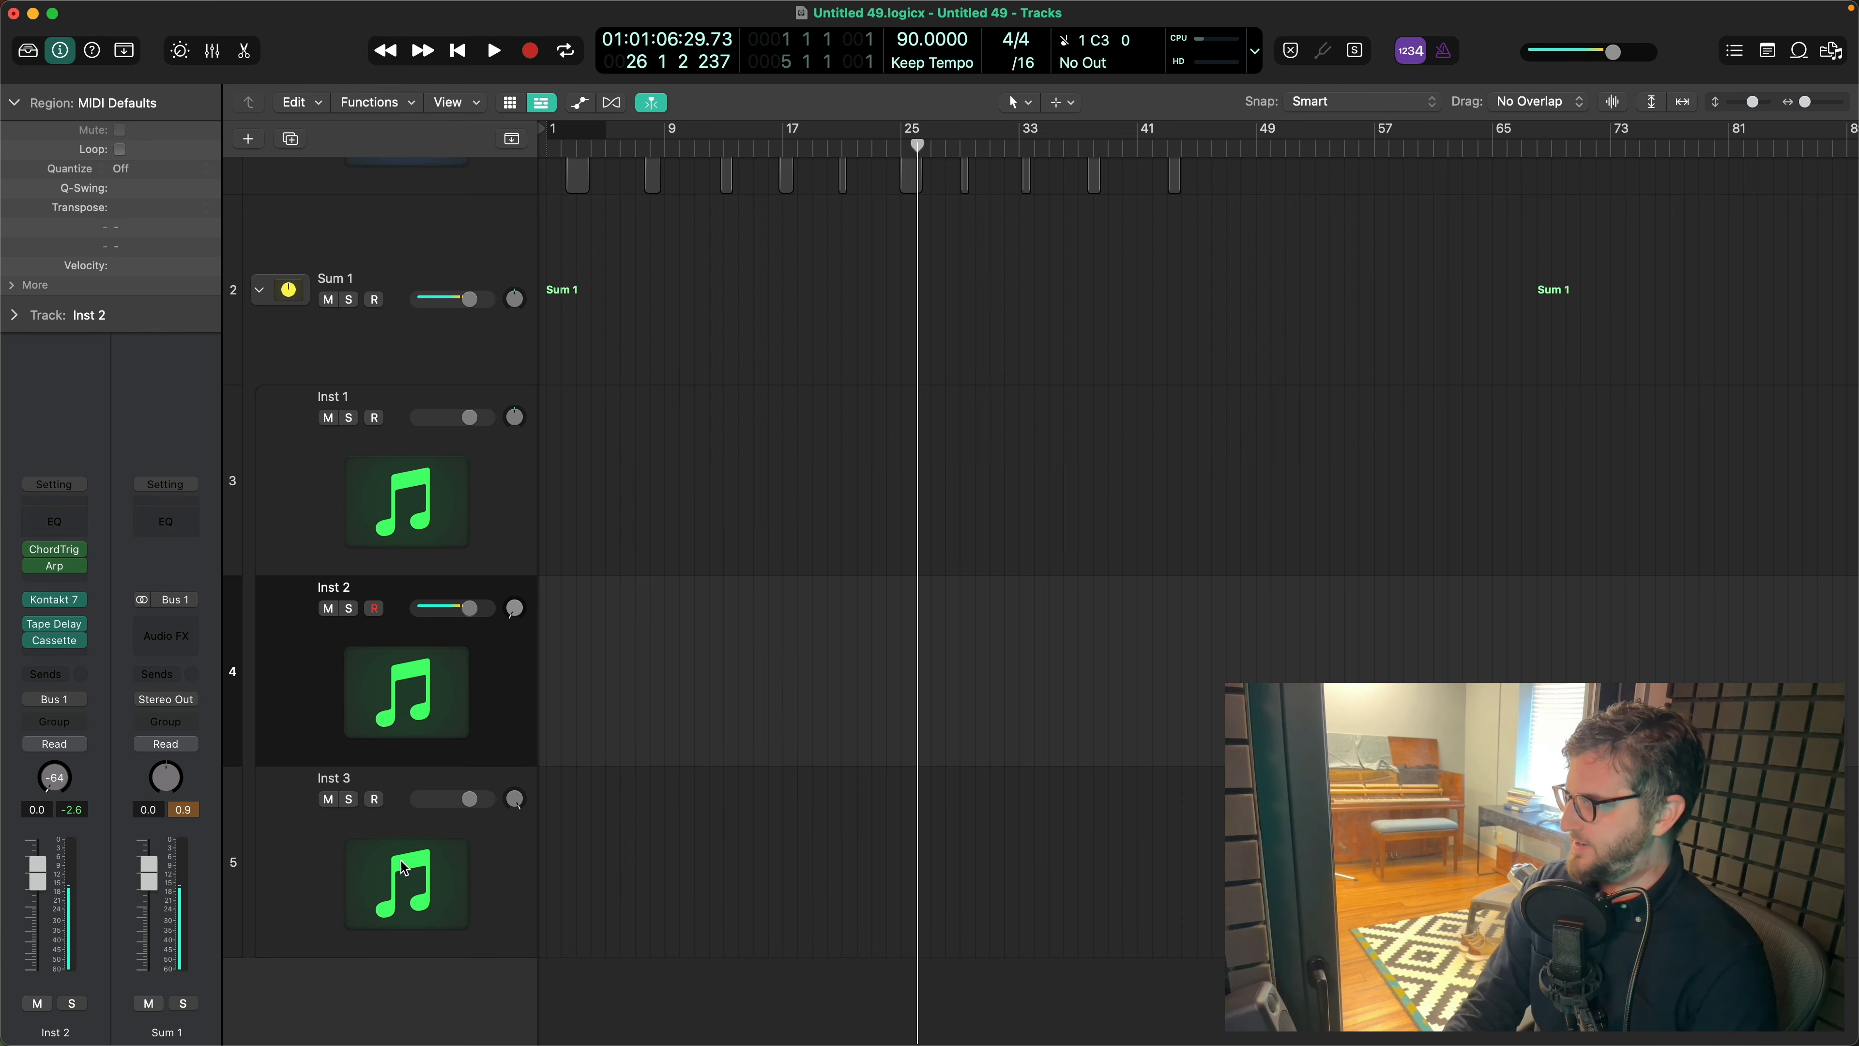
- Insert a Chord Trigger on Inst 3 with the single-chord interval preset Octave, and close its window
left_click(322, 846)
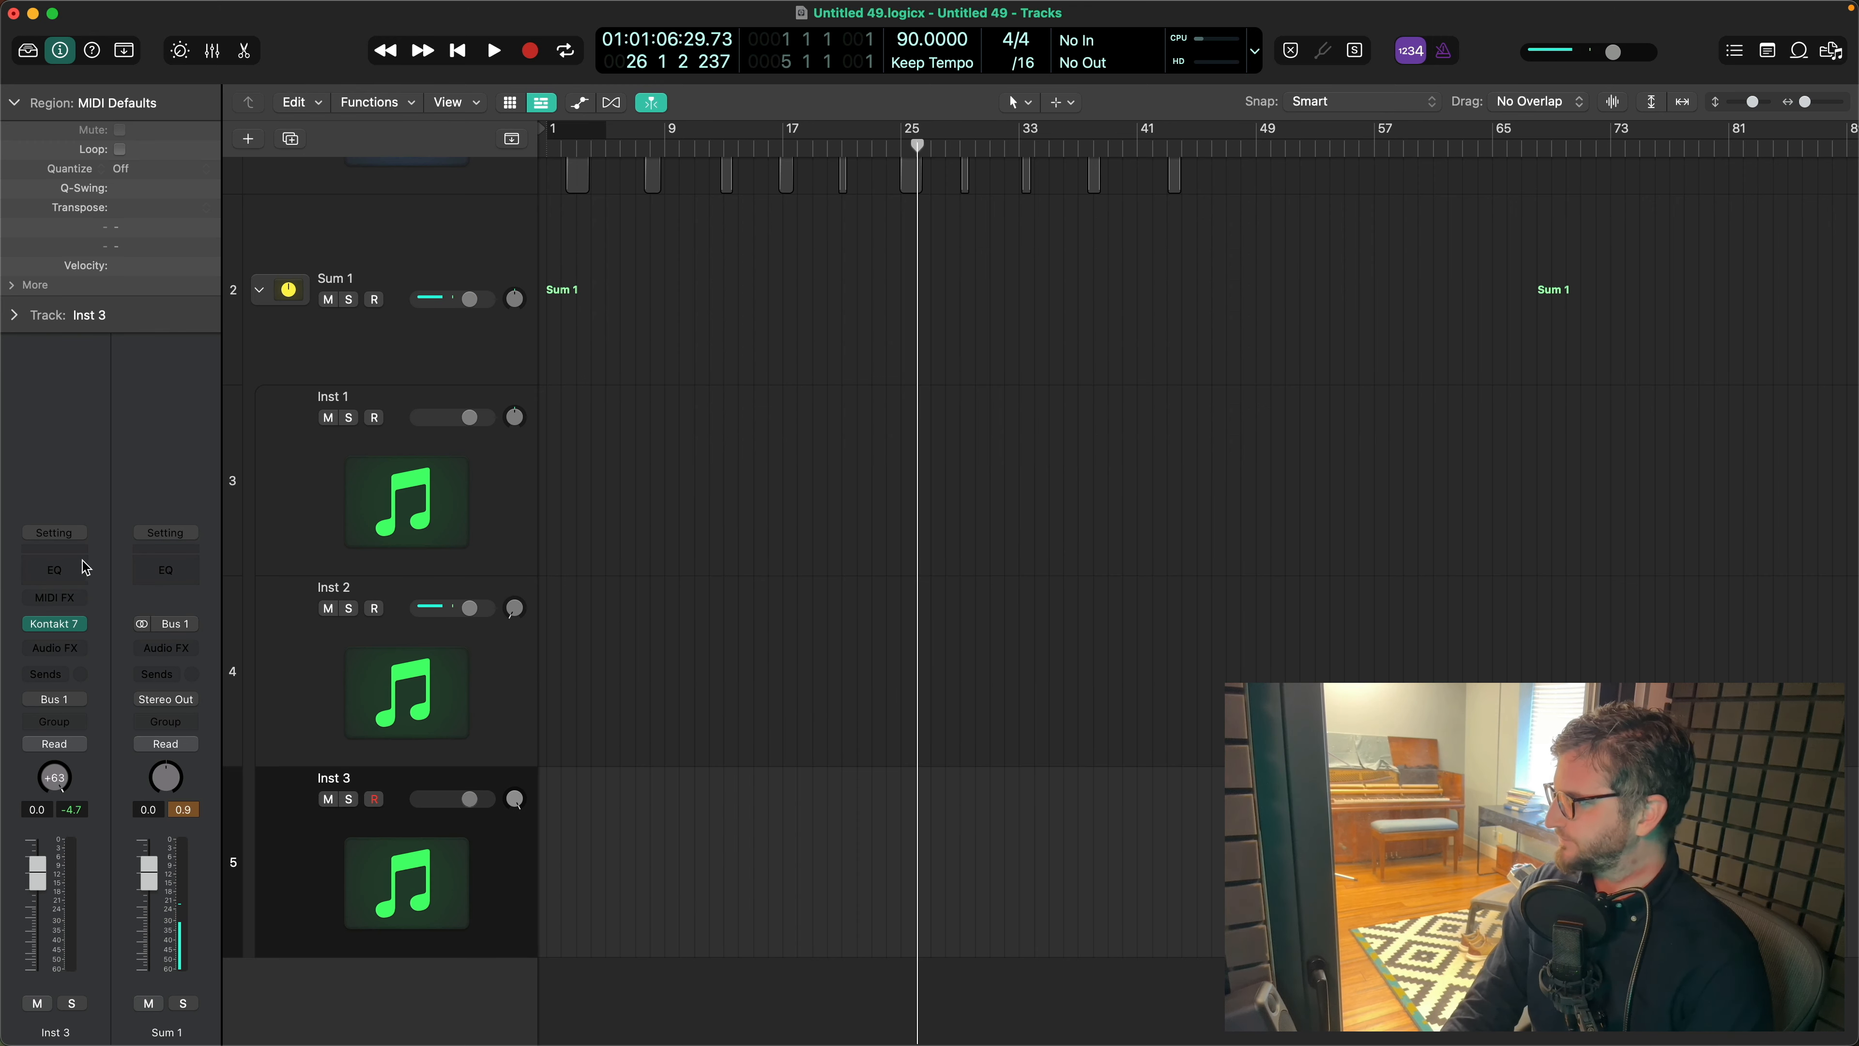
left_click(70, 601)
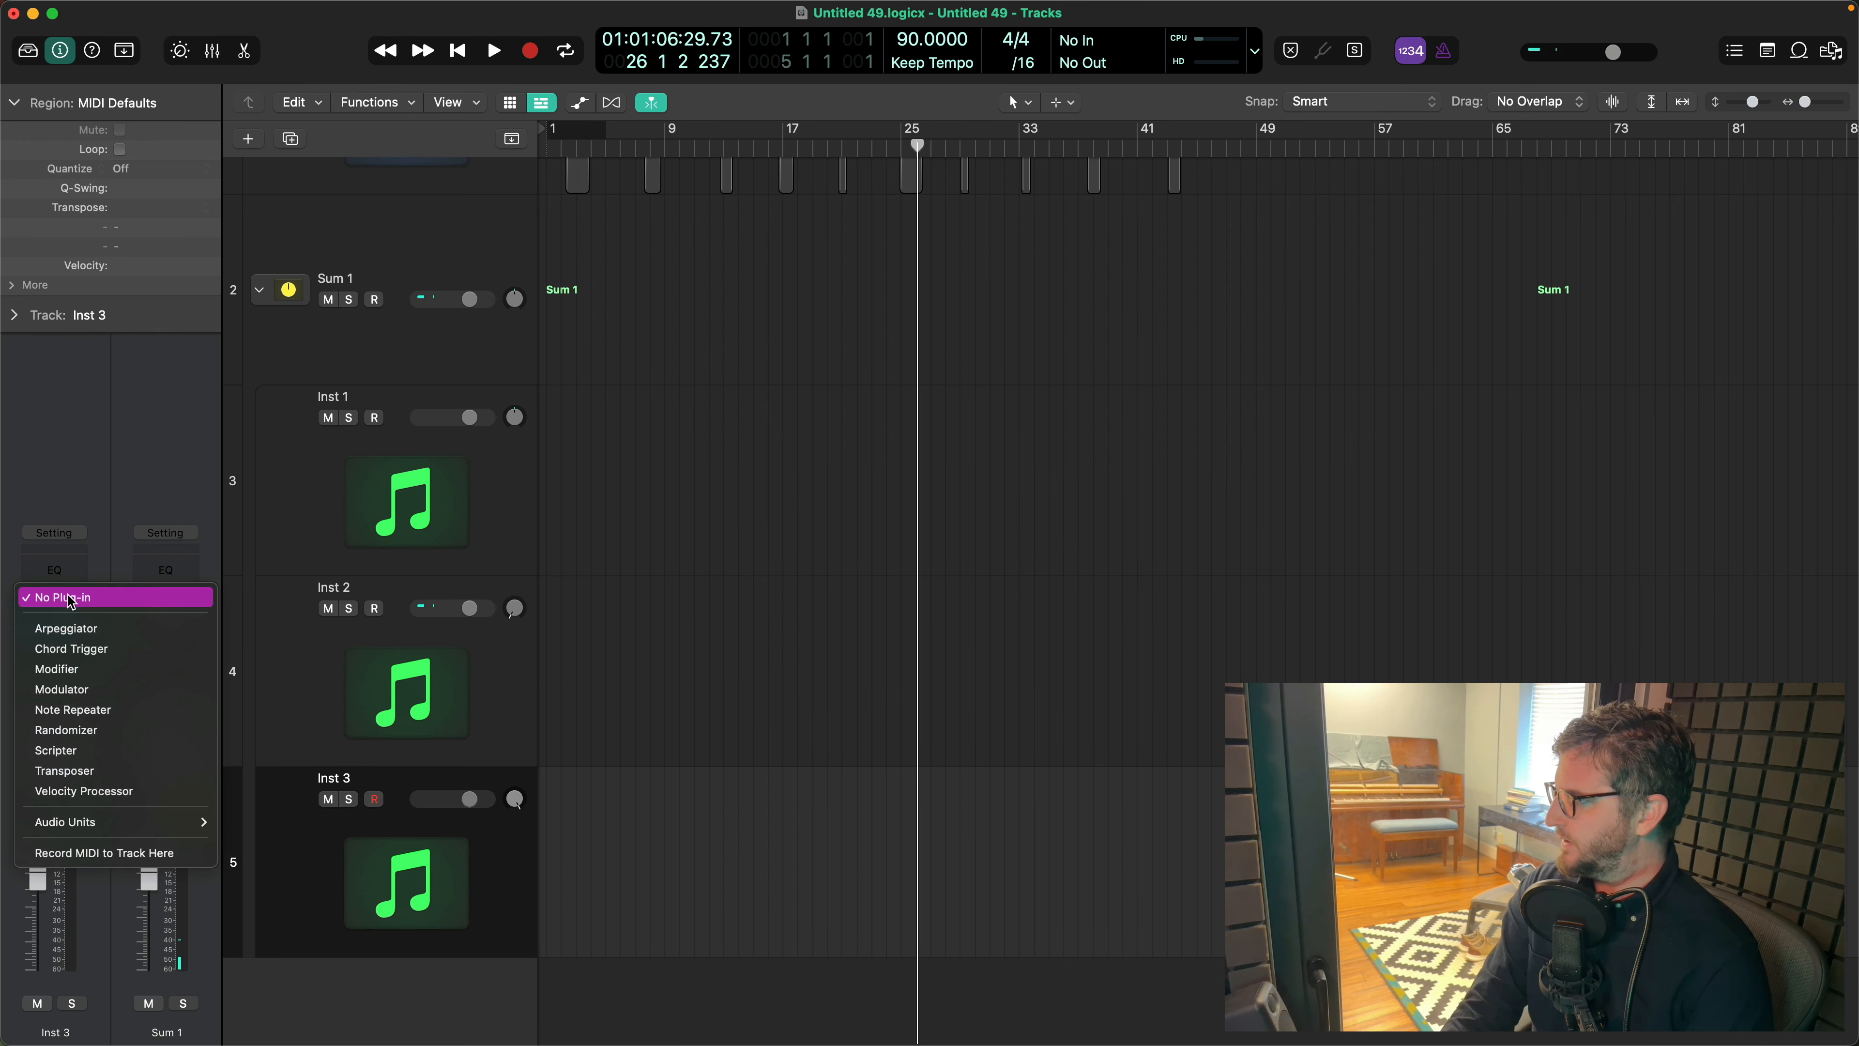
left_click(70, 649)
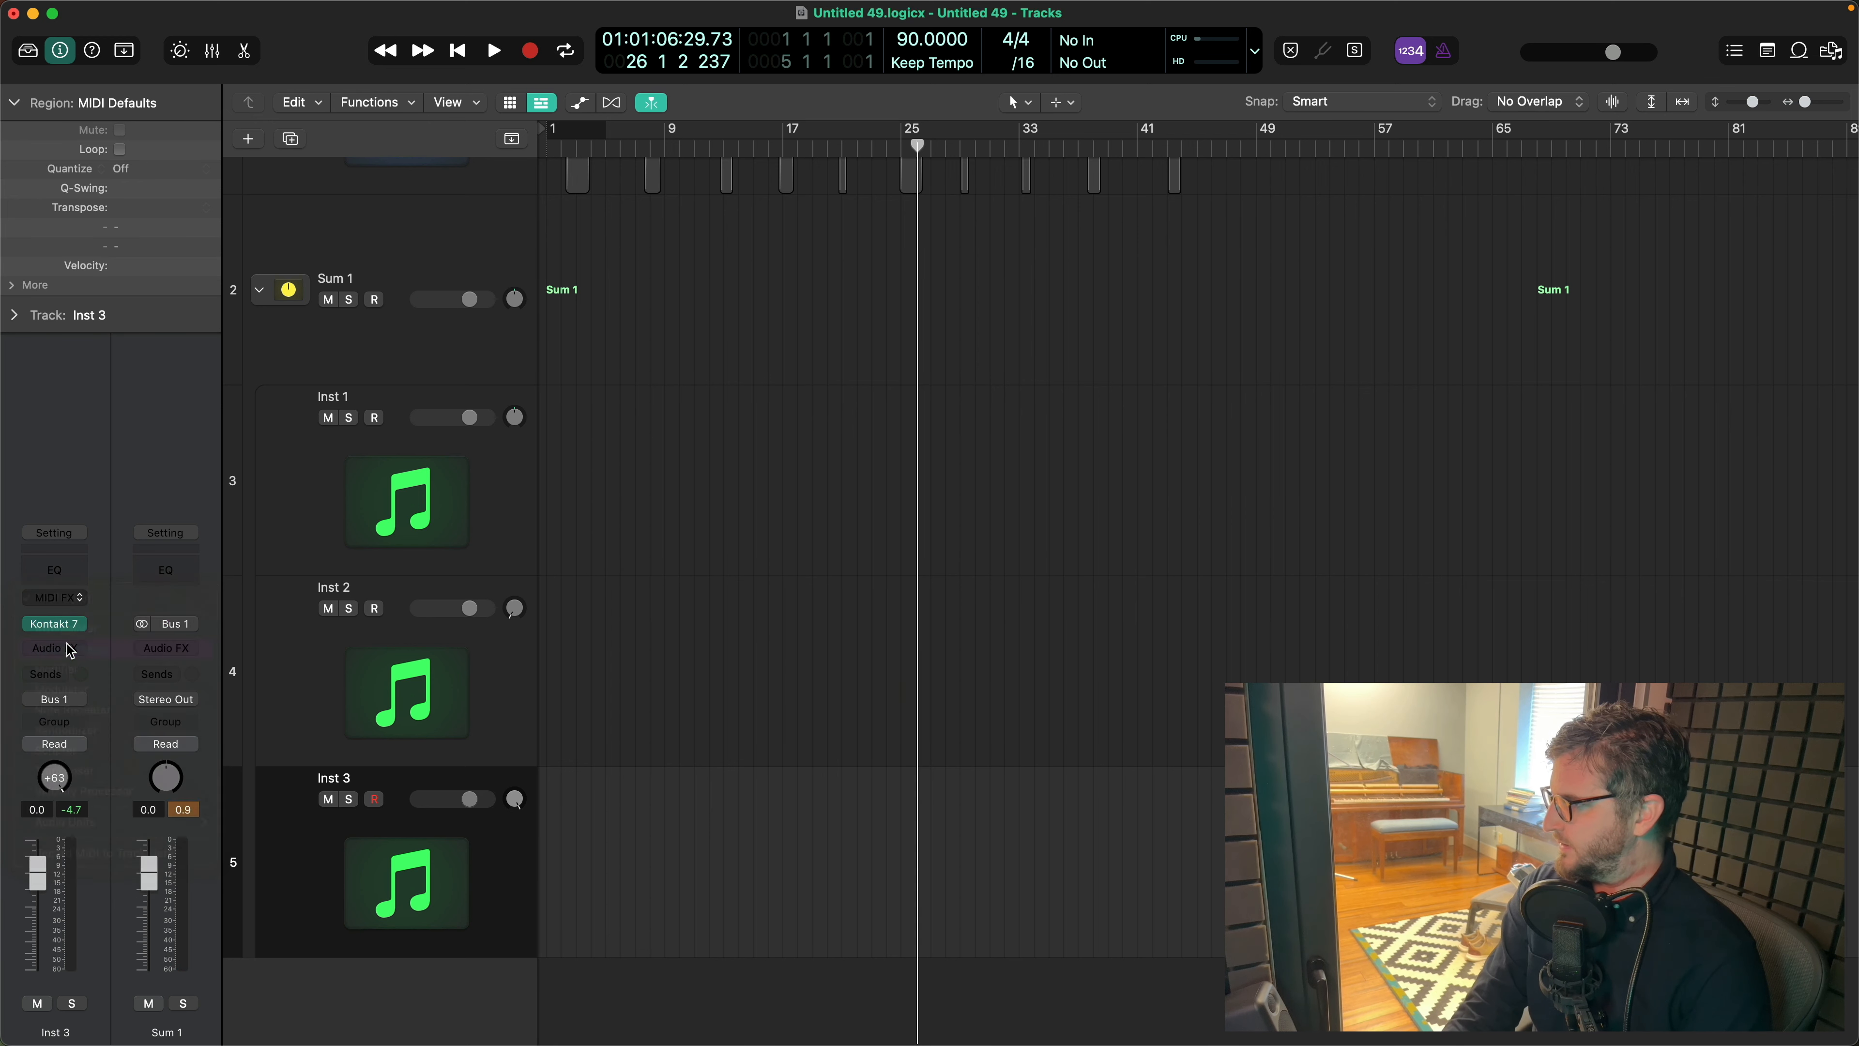
left_click(742, 280)
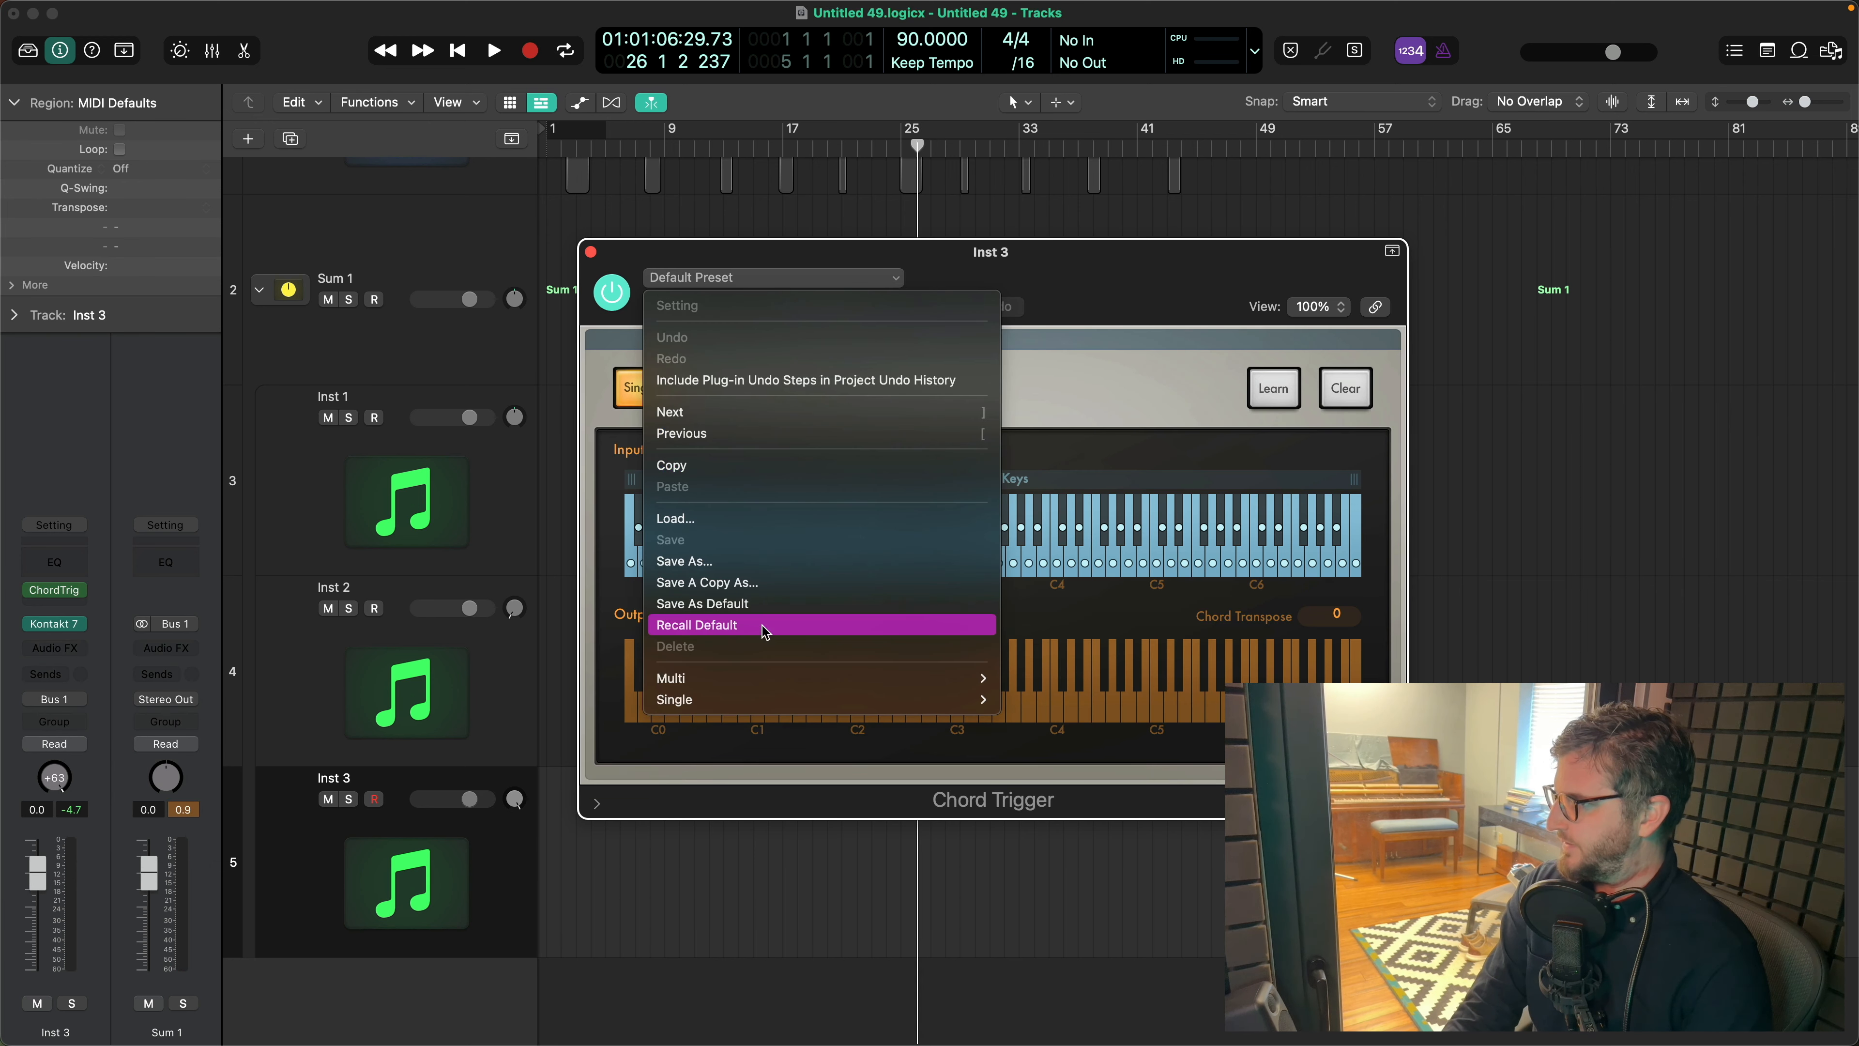
mouse_move(755, 684)
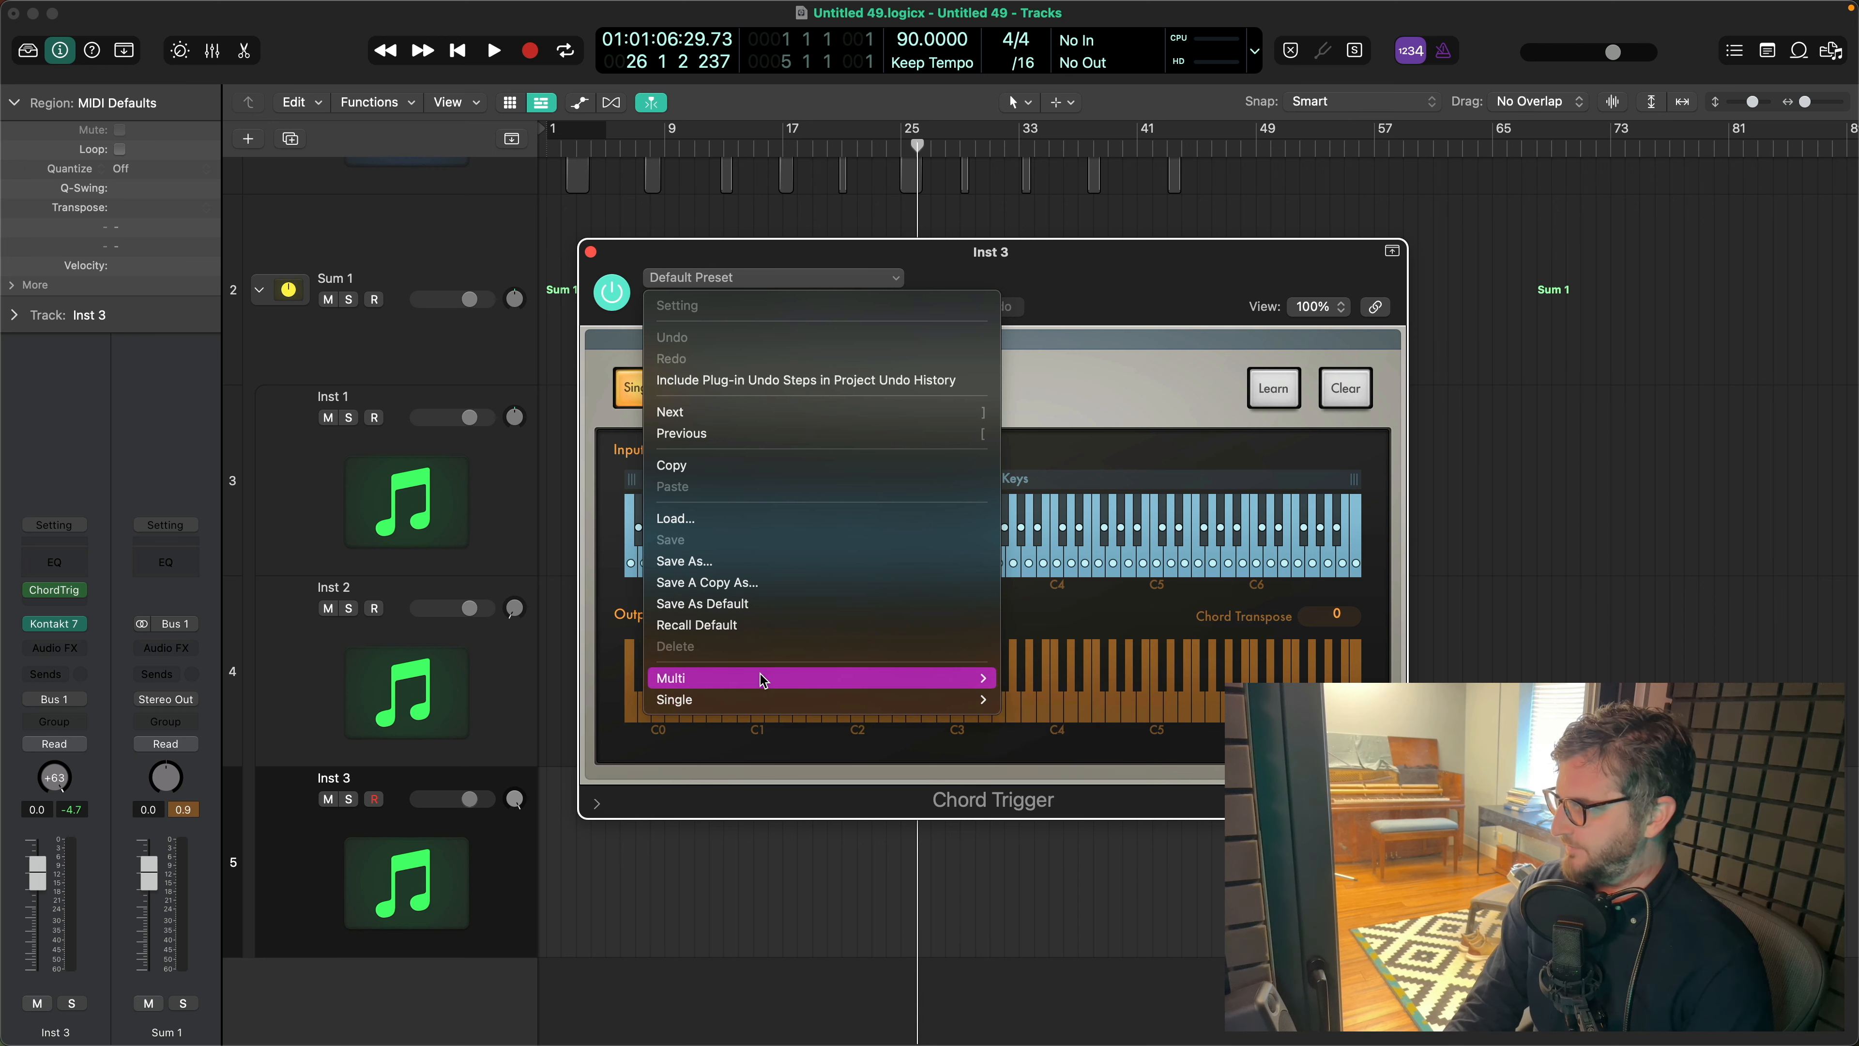
mouse_move(871, 703)
mouse_move(1054, 719)
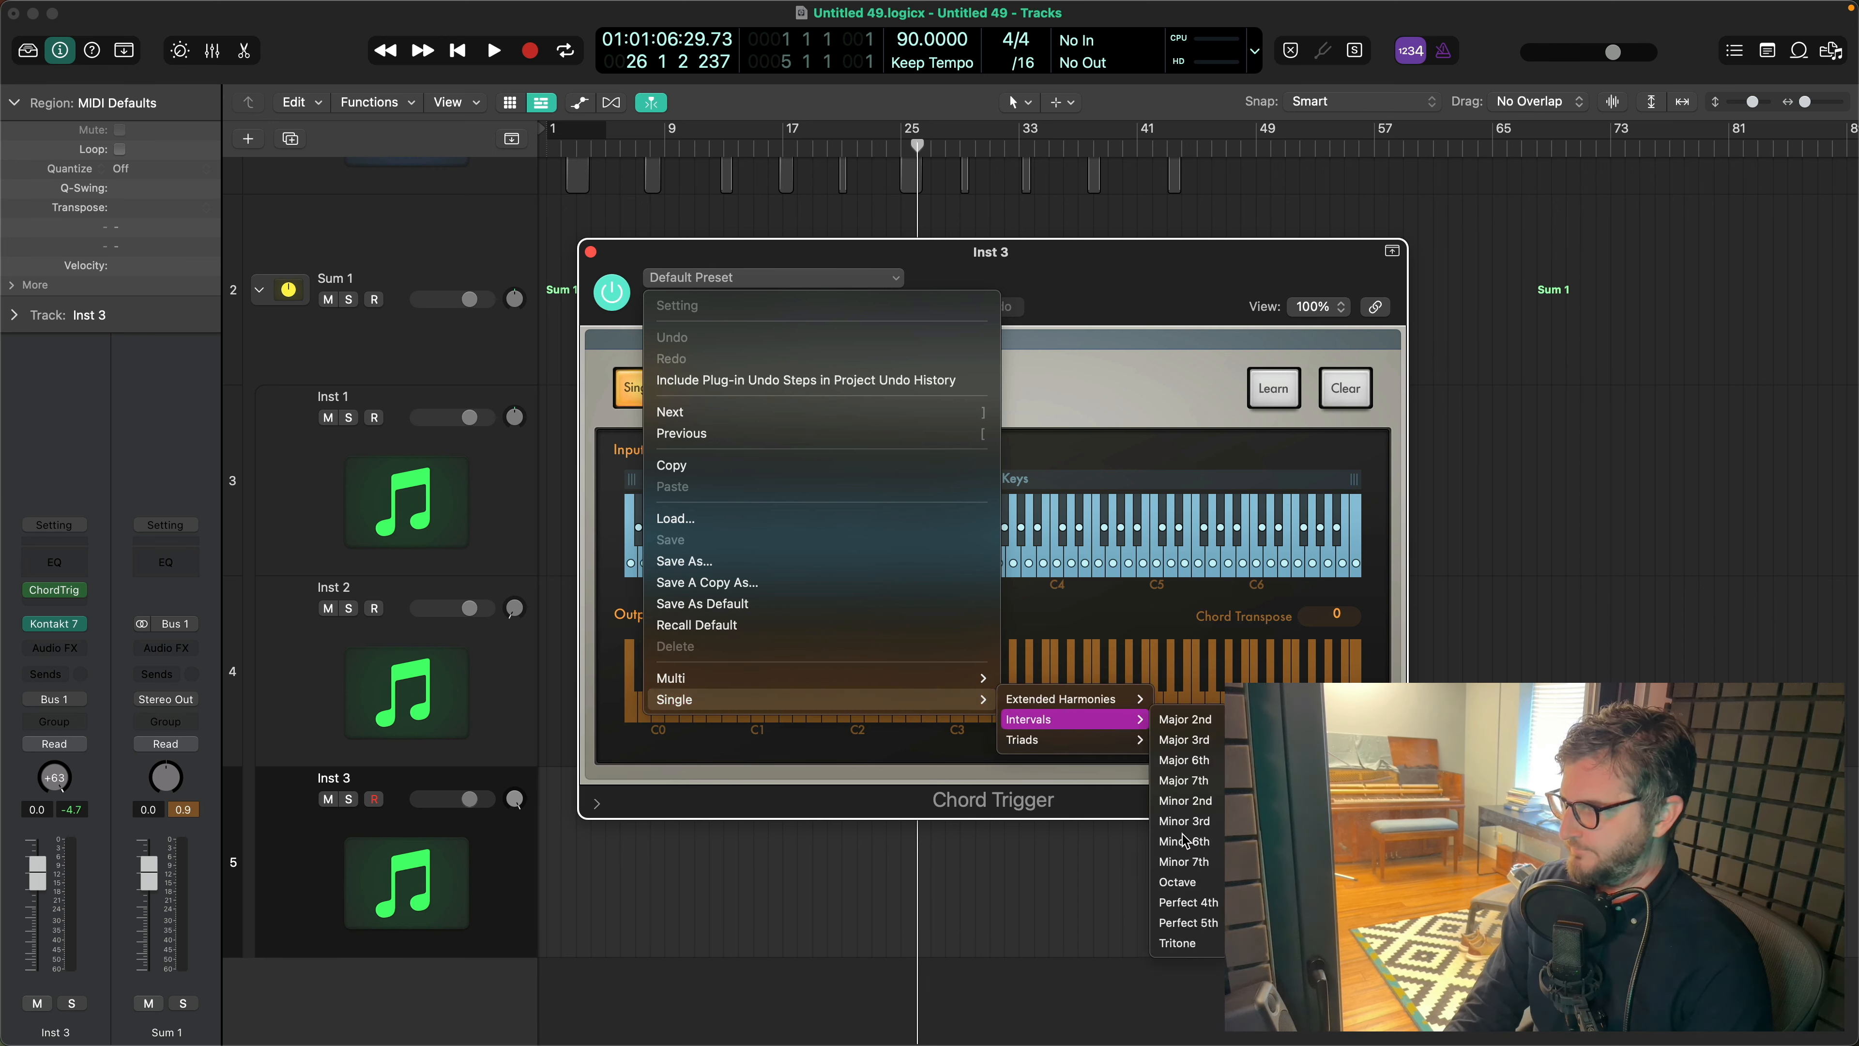
left_click(1180, 882)
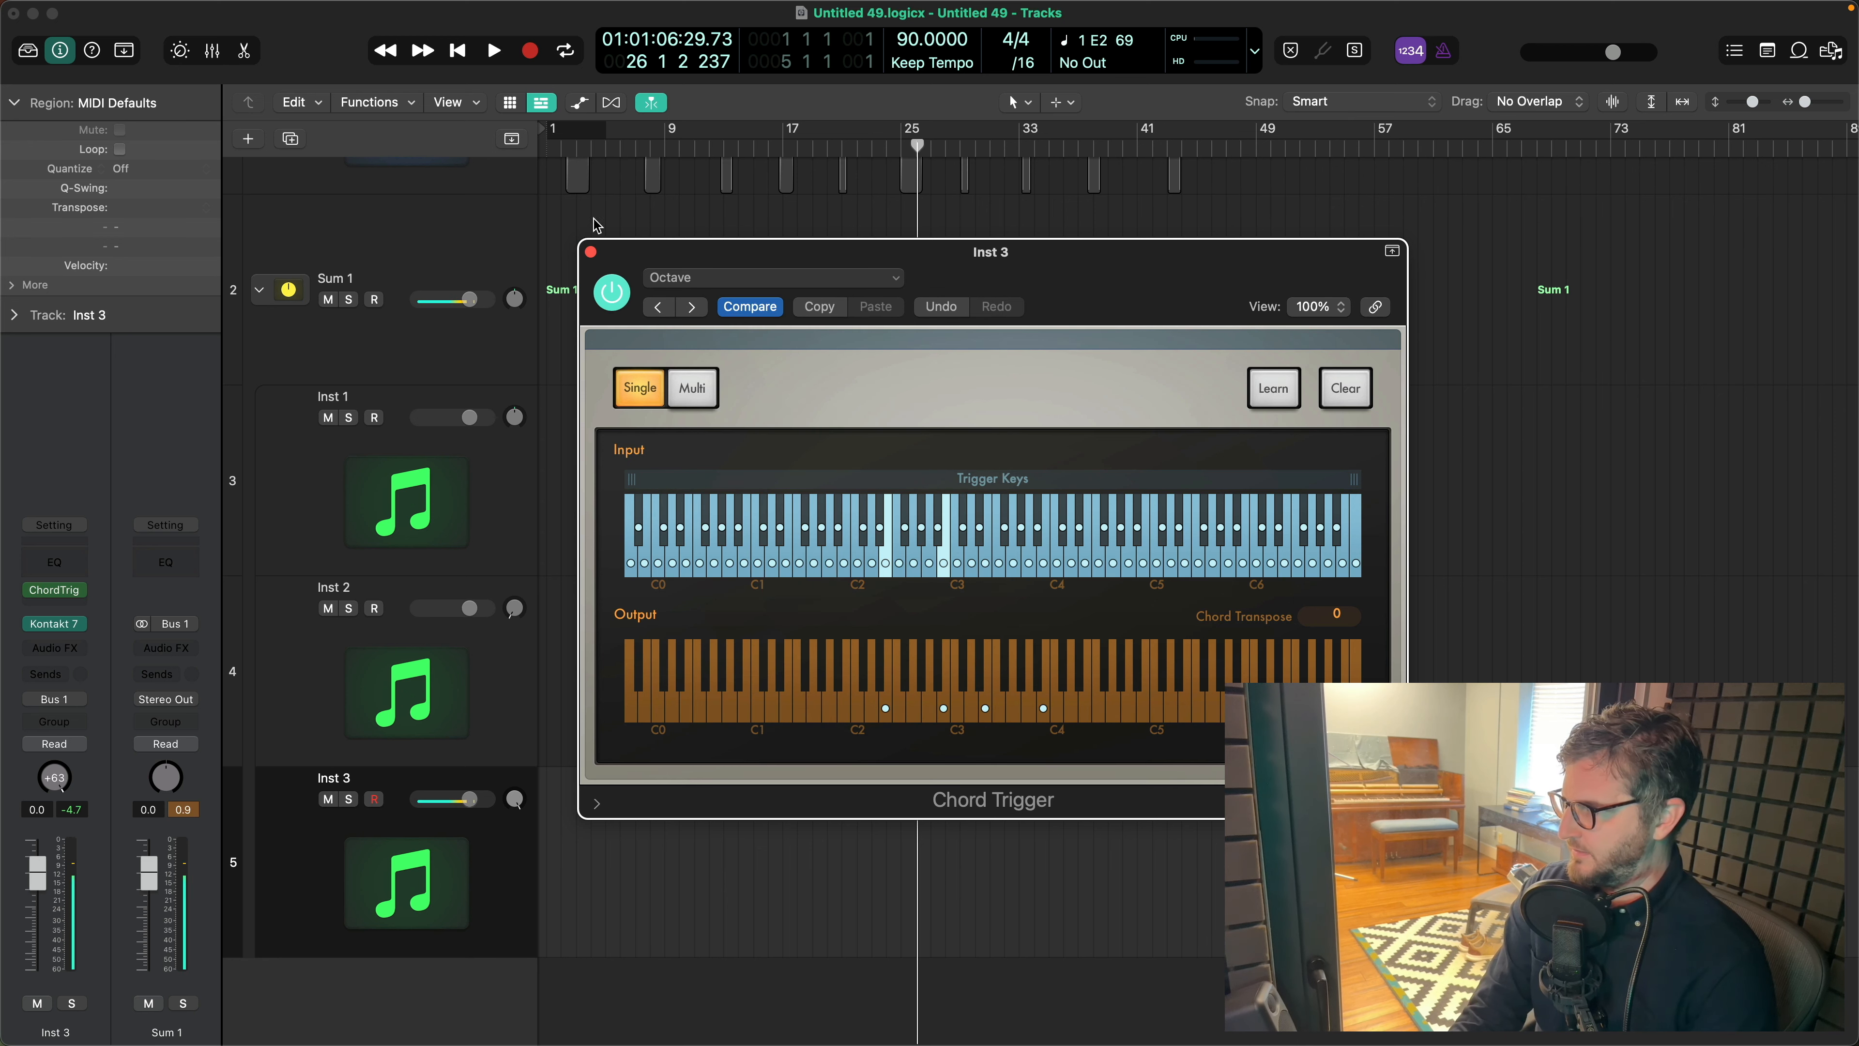
left_click(591, 253)
- Insert an Arpeggiator after Chord Trigger on Inst 3, with random note order and a rate of 1/4 Dotted
left_click(77, 602)
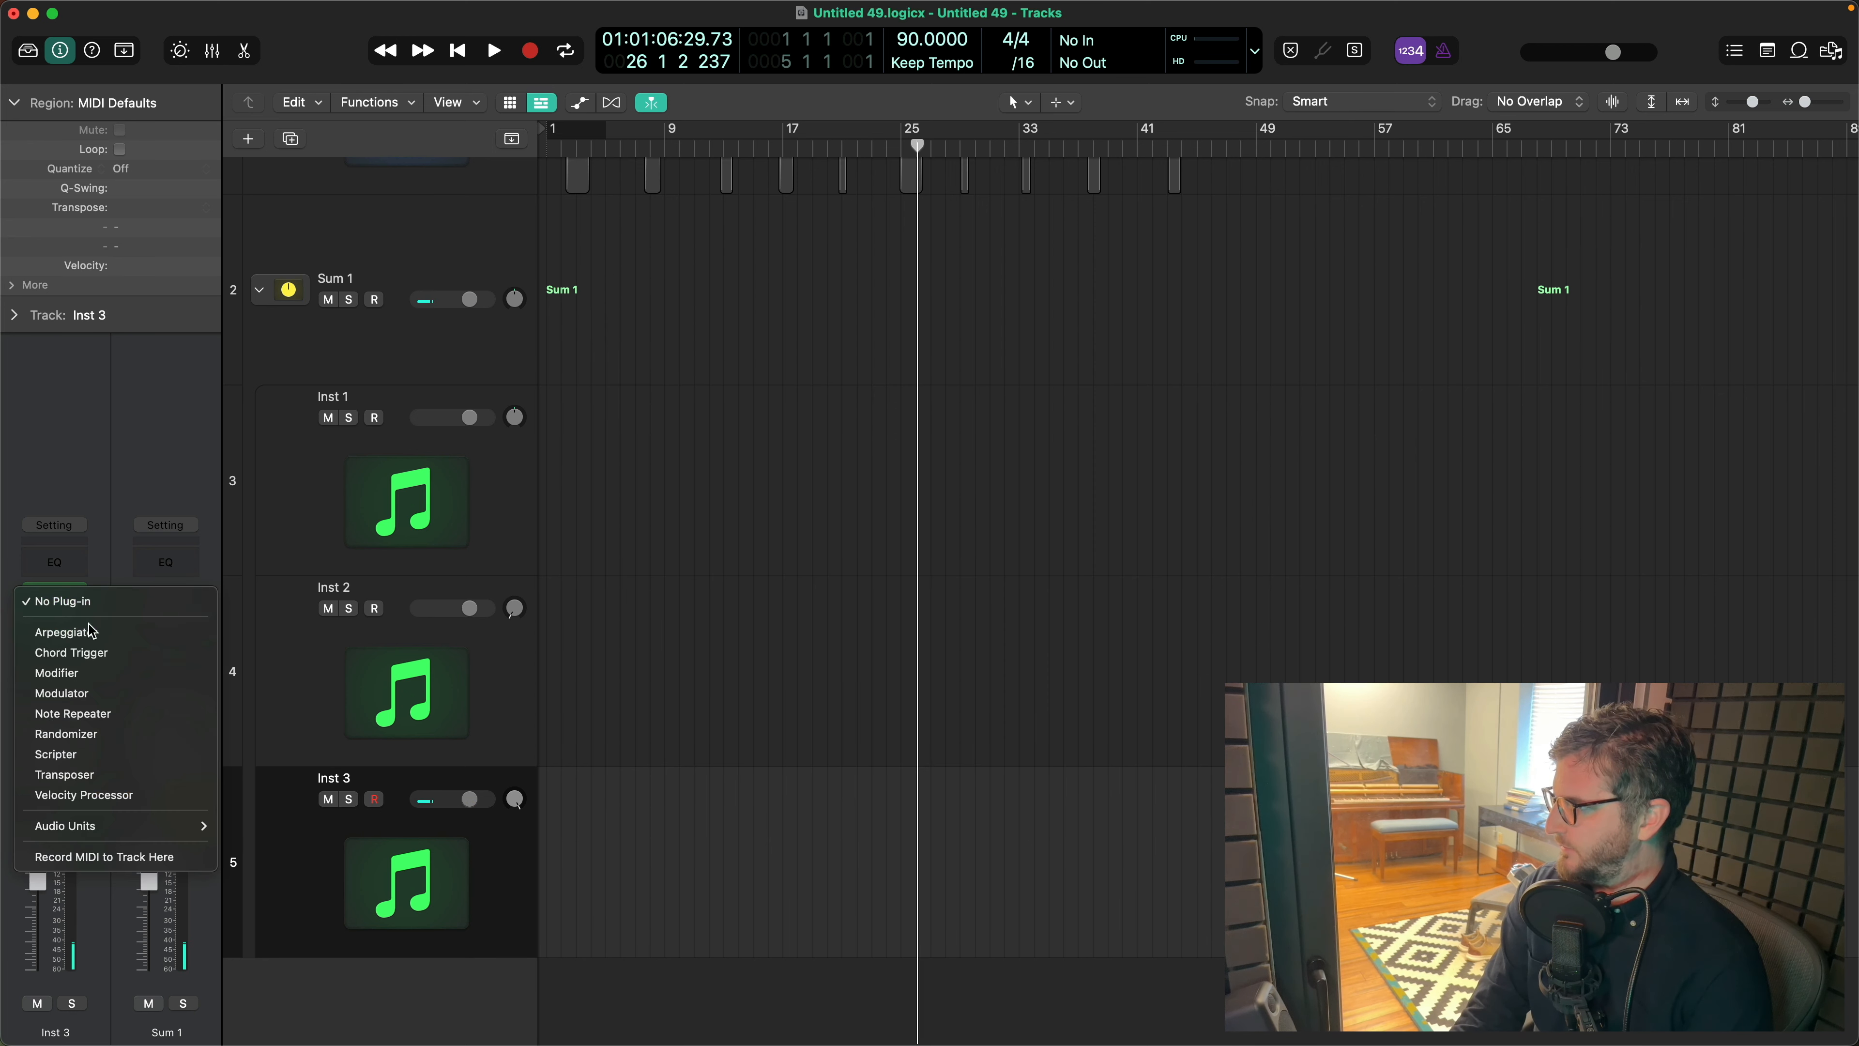
left_click(101, 643)
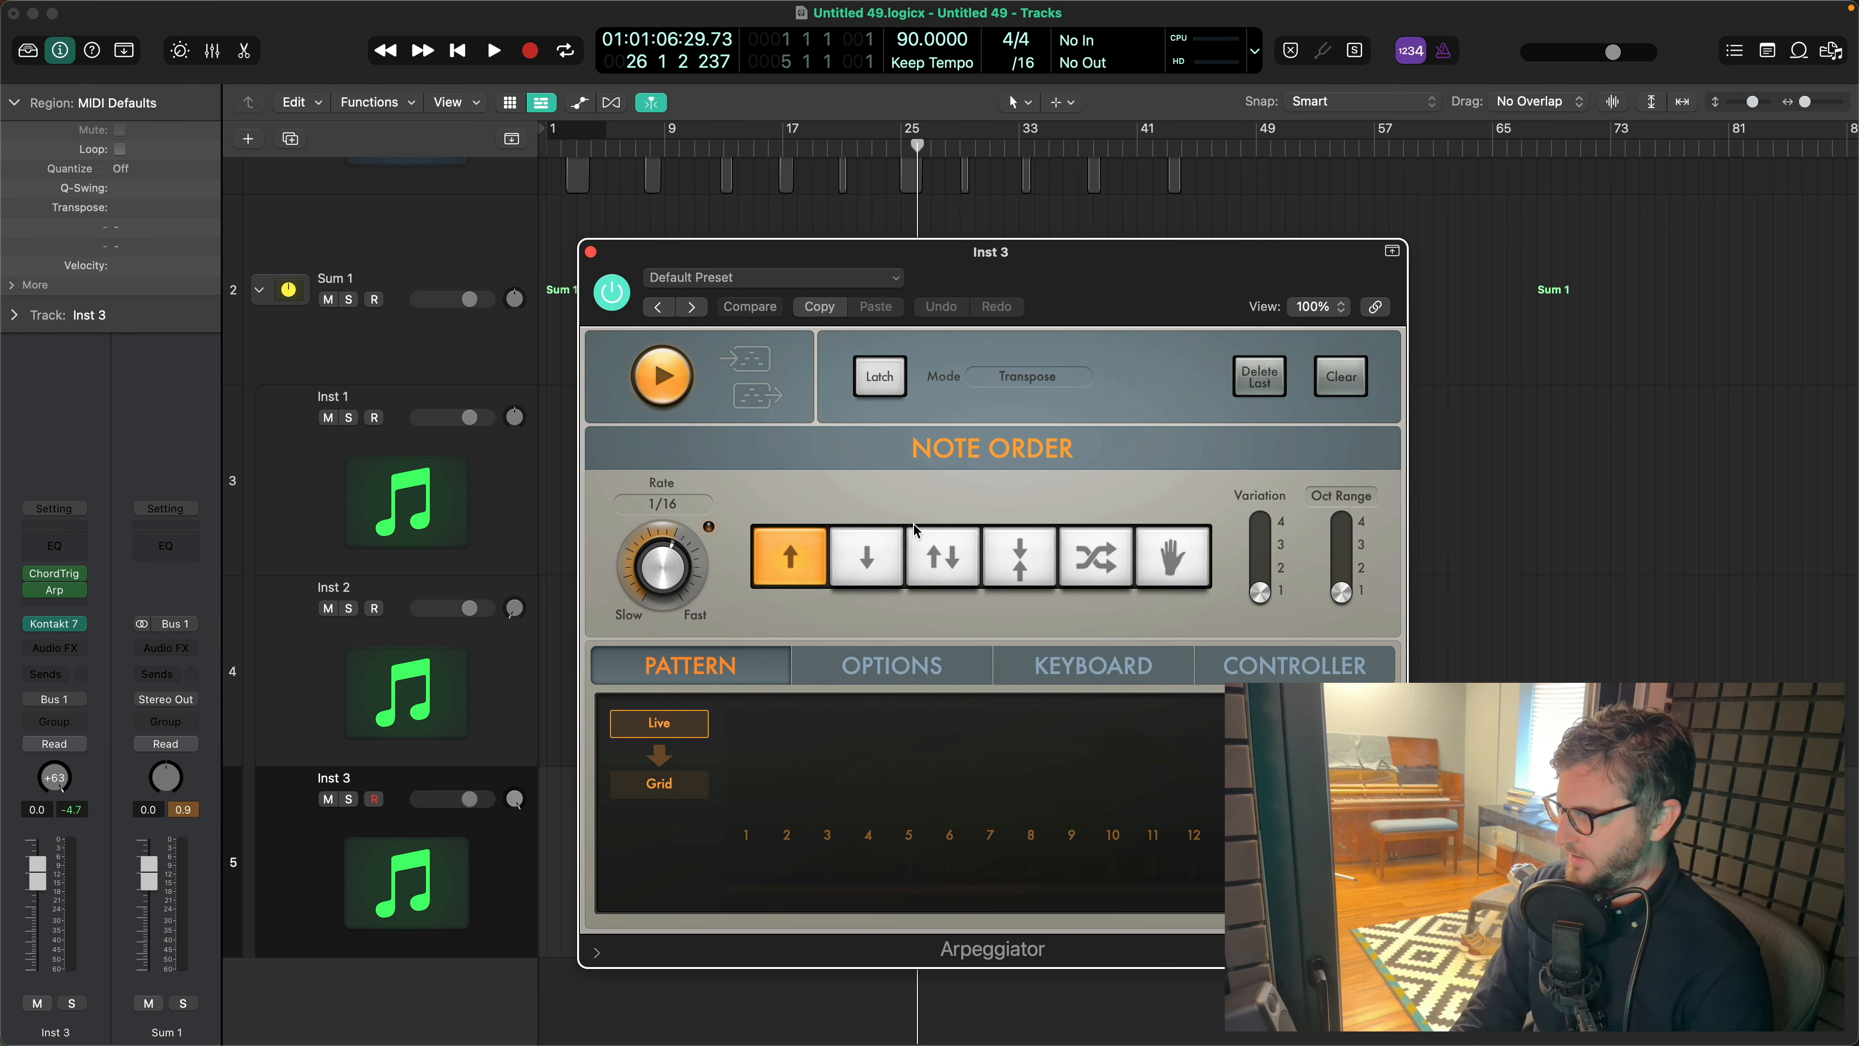
left_click(1092, 578)
left_click(665, 504)
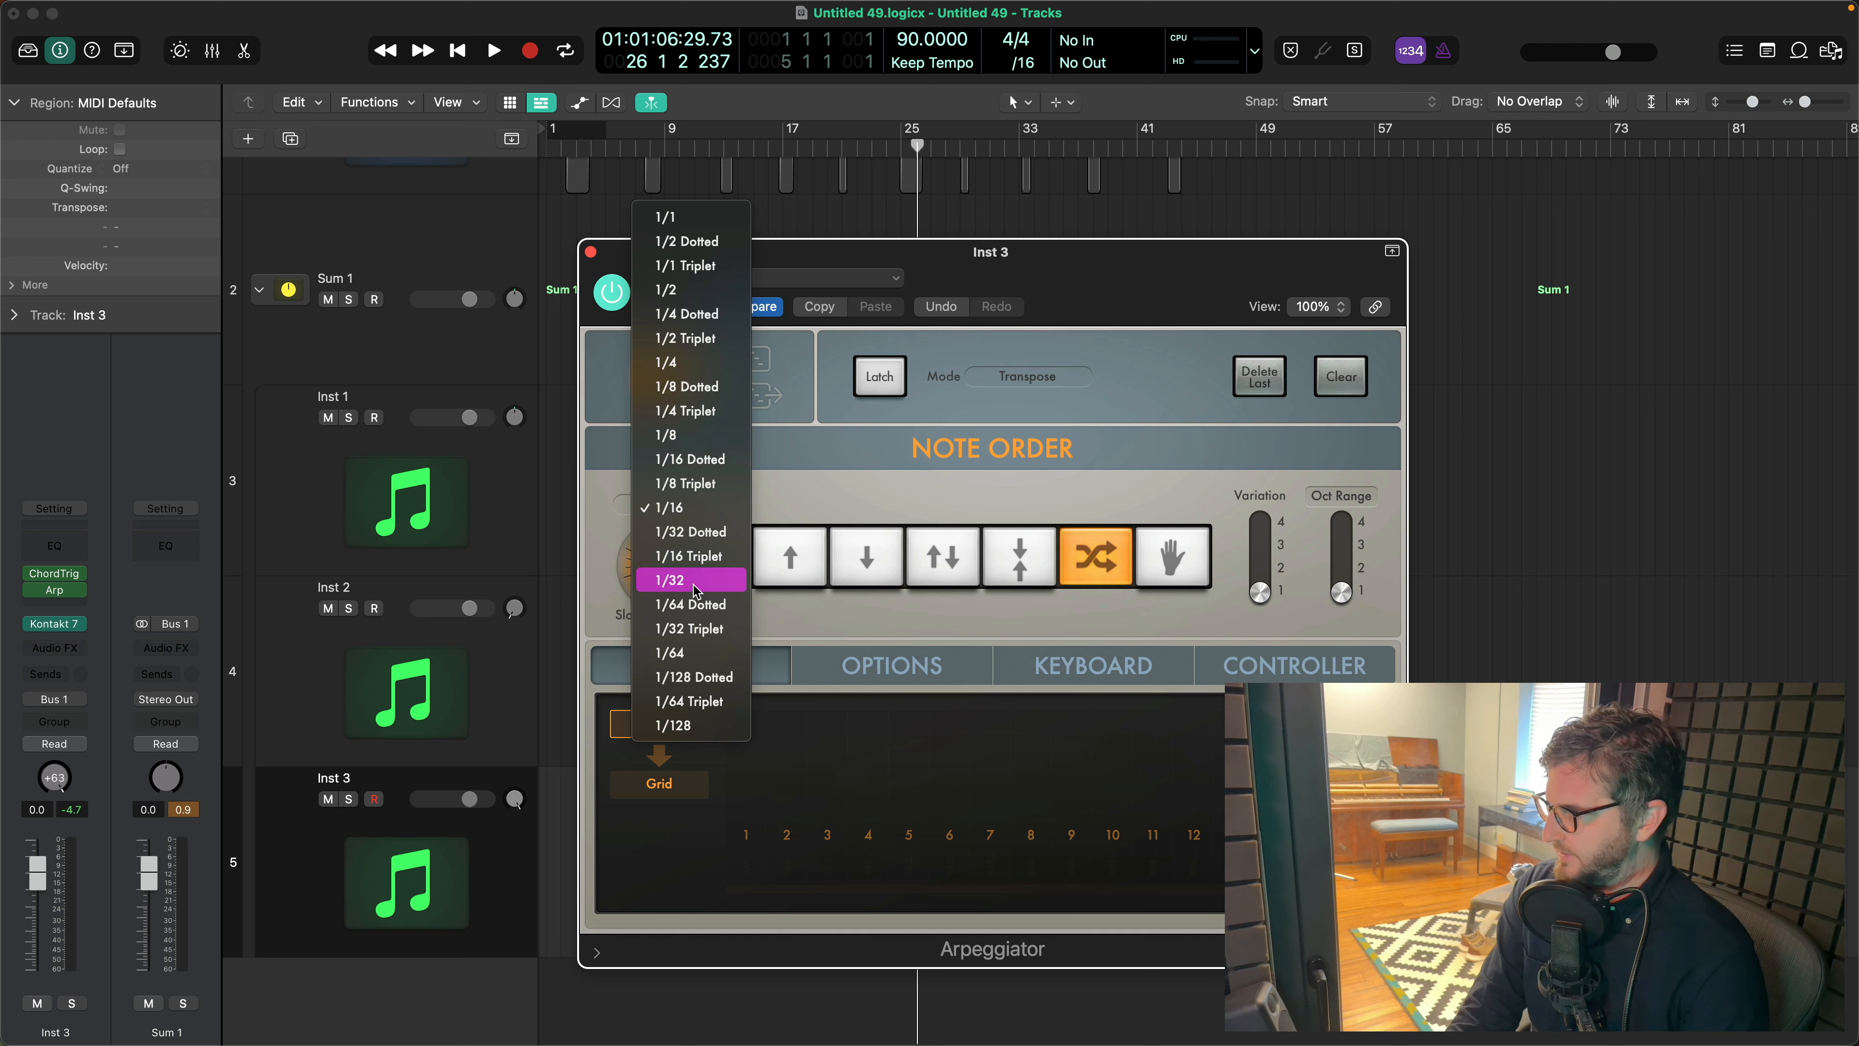
left_click(688, 315)
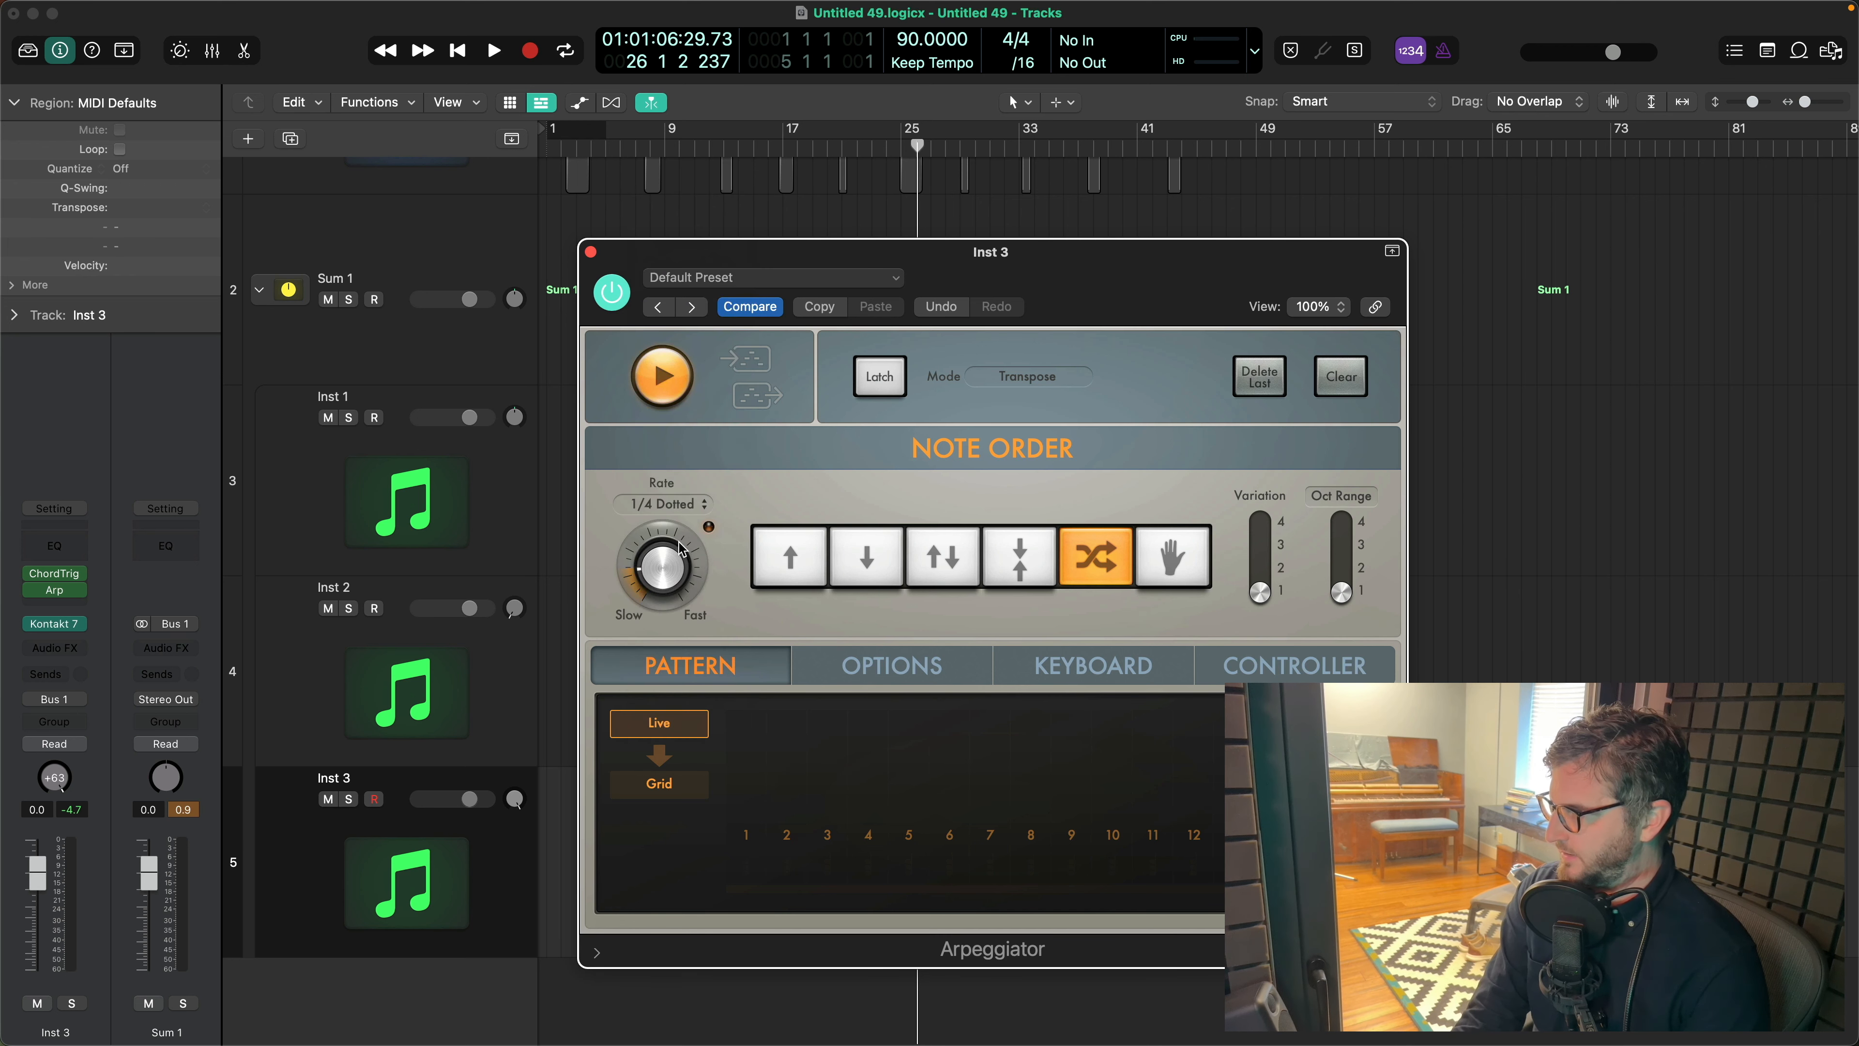
- Switch Inst 3's Arpeggiator pattern to Grid, draw high velocities on steps 1, 5 and 9 with low bars between, and close its window
left_click(690, 788)
left_click_drag(750, 745, 753, 686)
mouse_move(778, 781)
left_mouse_down()
mouse_move(867, 814)
mouse_move(1148, 803)
mouse_move(1222, 765)
left_mouse_up()
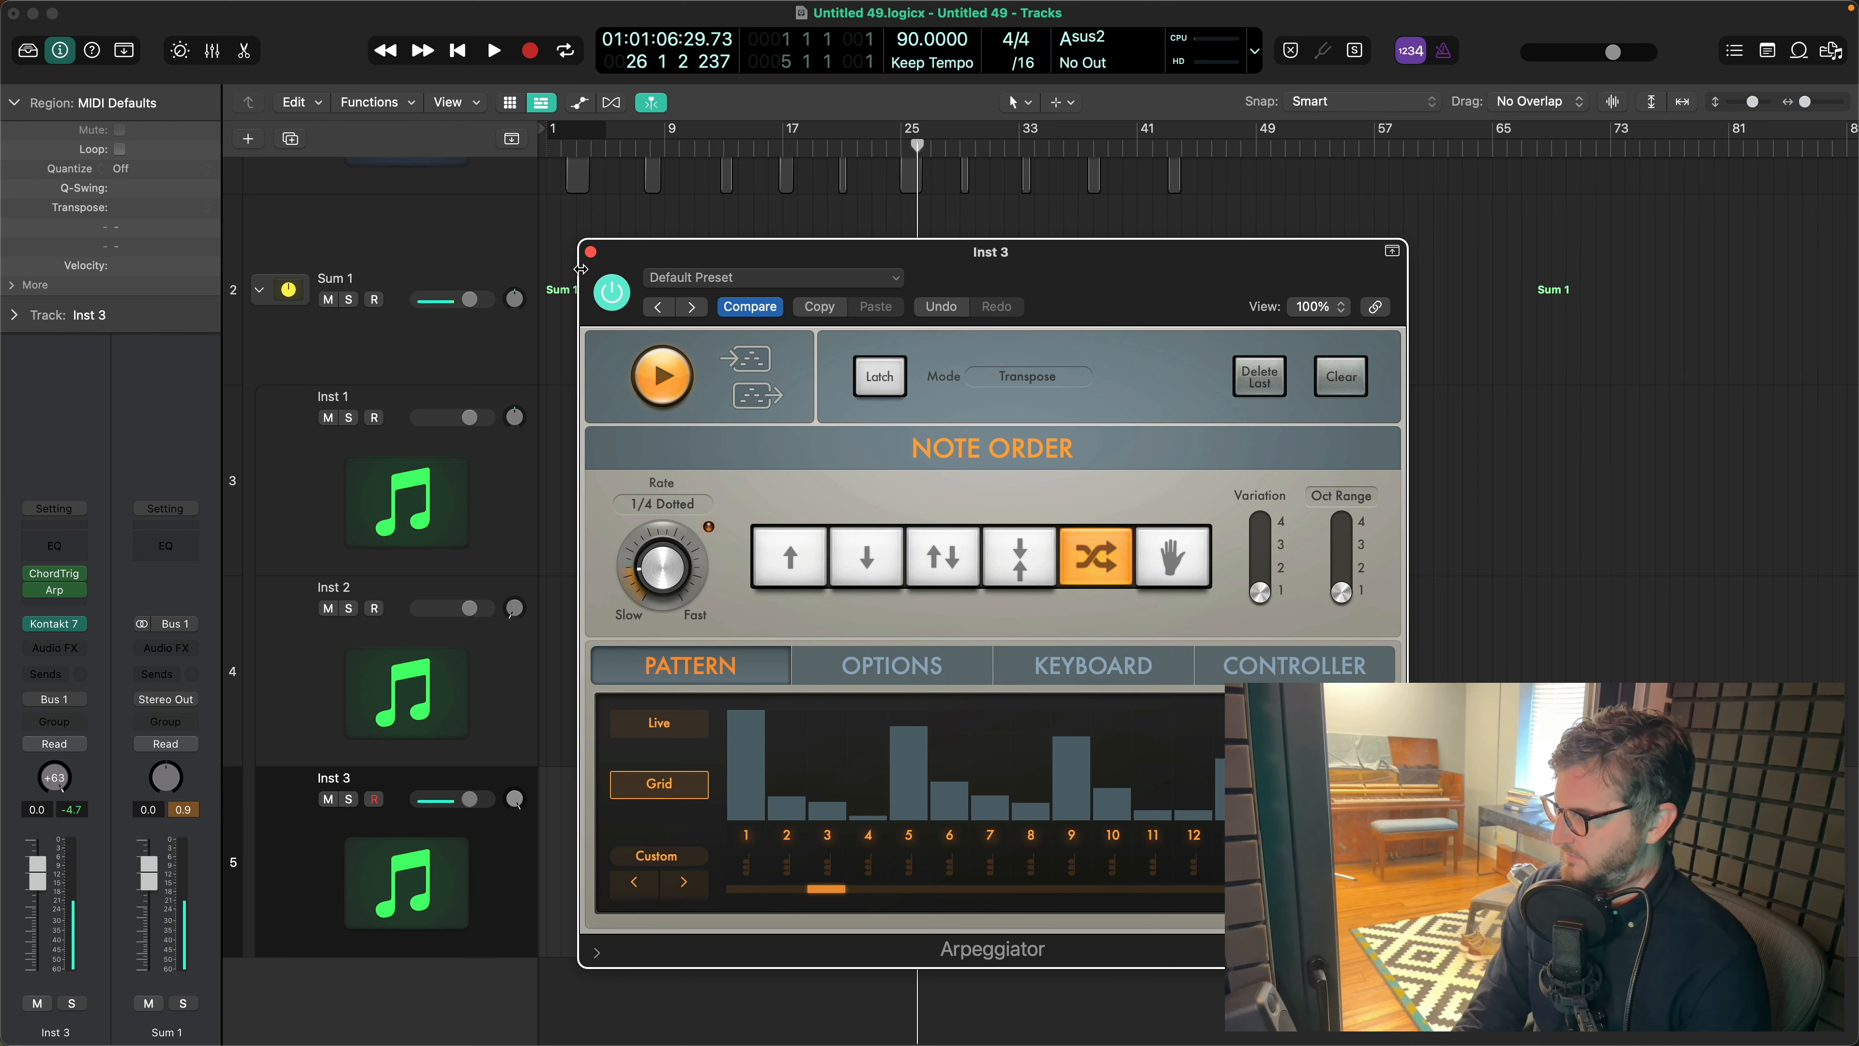
left_click(590, 253)
- Audition the three instruments with their new effects through the Sum 1 track
left_click(390, 335)
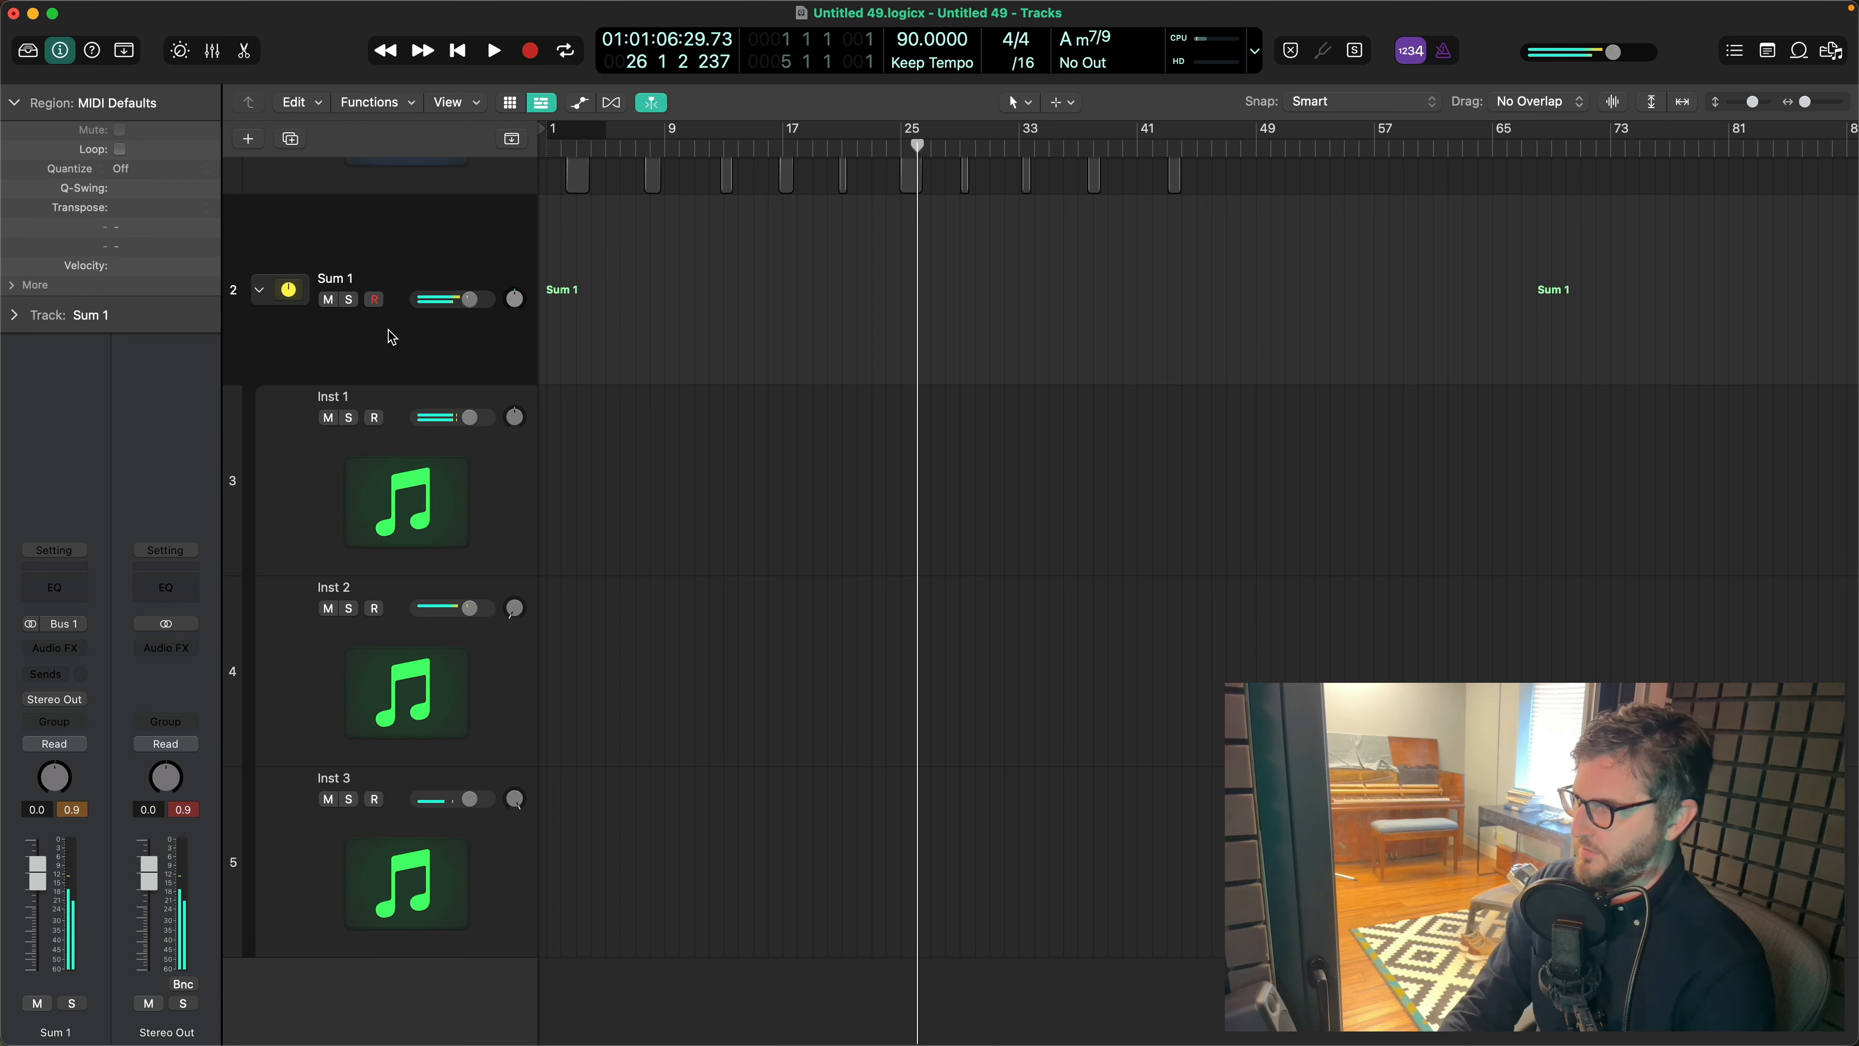
- Set the project tempo to 96 BPM while auditioning the summed instruments
left_click(908, 46)
left_click_drag(908, 46, 920, 5)
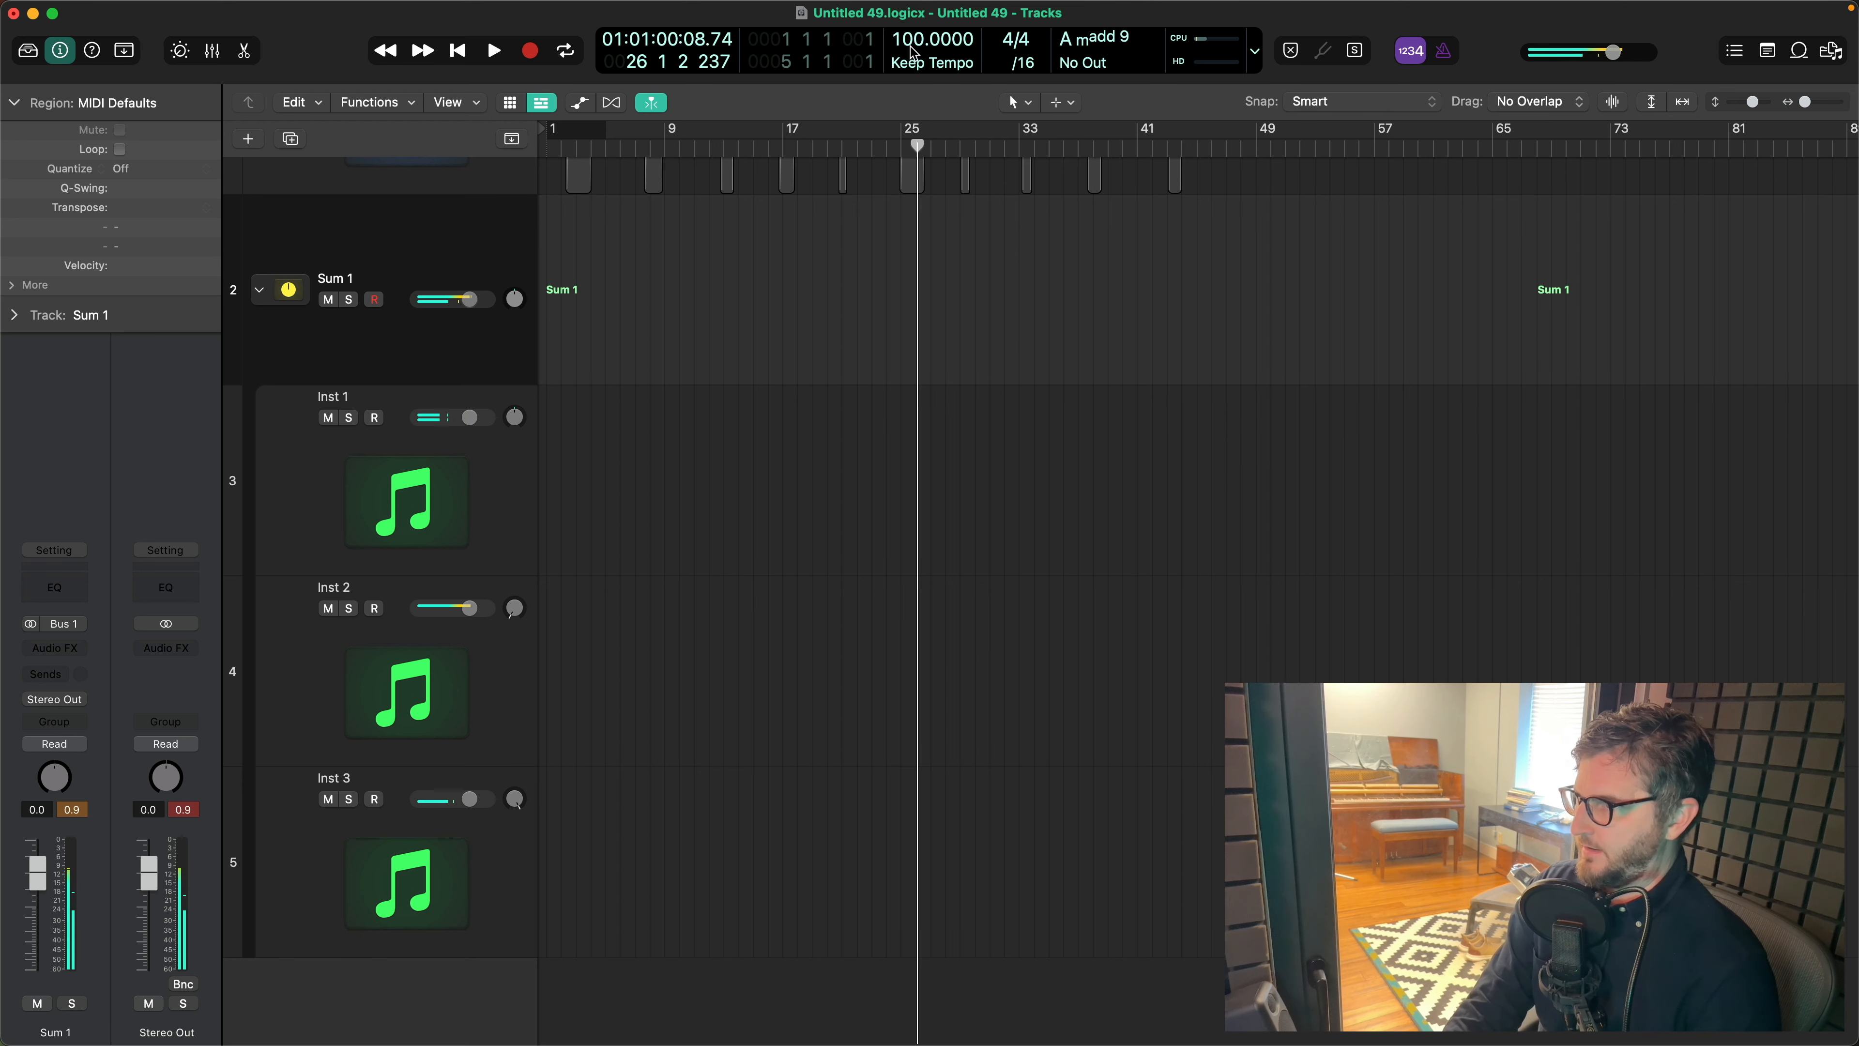
left_click_drag(911, 39, 911, 50)
- Insert a stereo Tape Delay on Inst 3 with high cut 730 Hz, spread 41 and a 1/4 dotted delay note
left_click(260, 809)
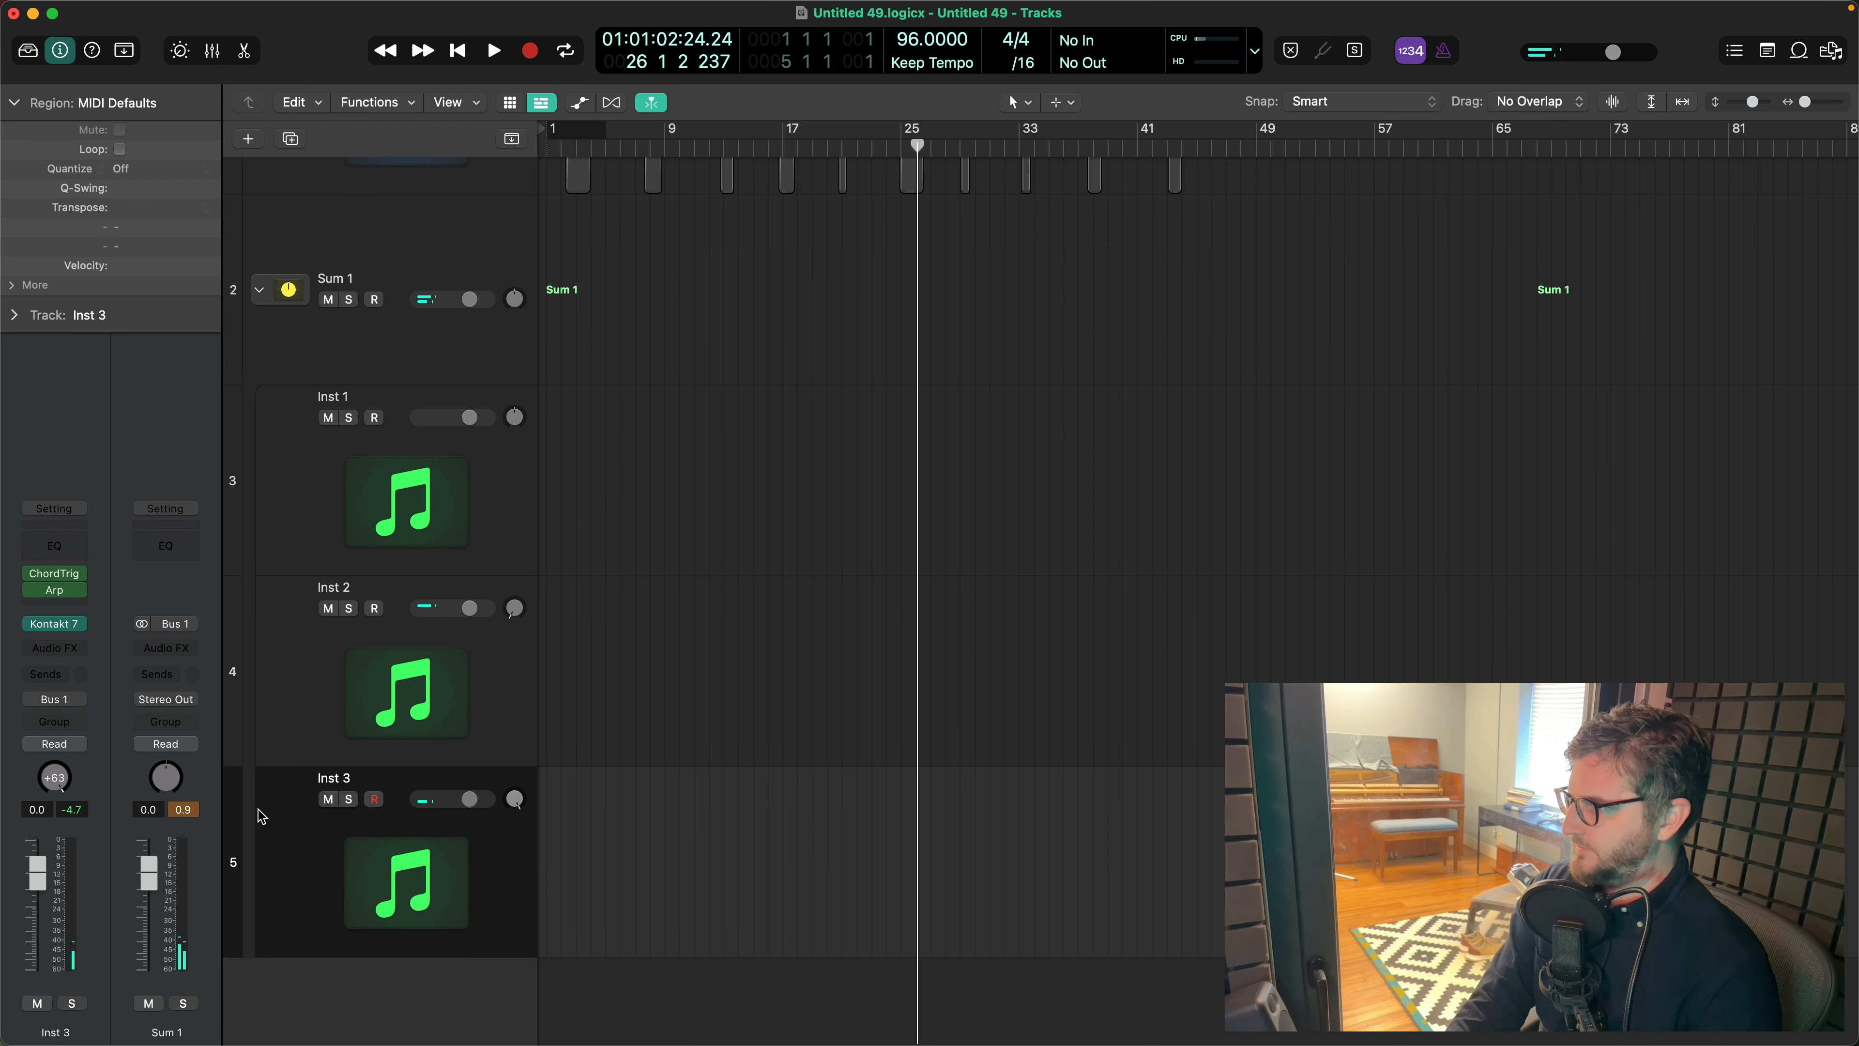
left_click(79, 649)
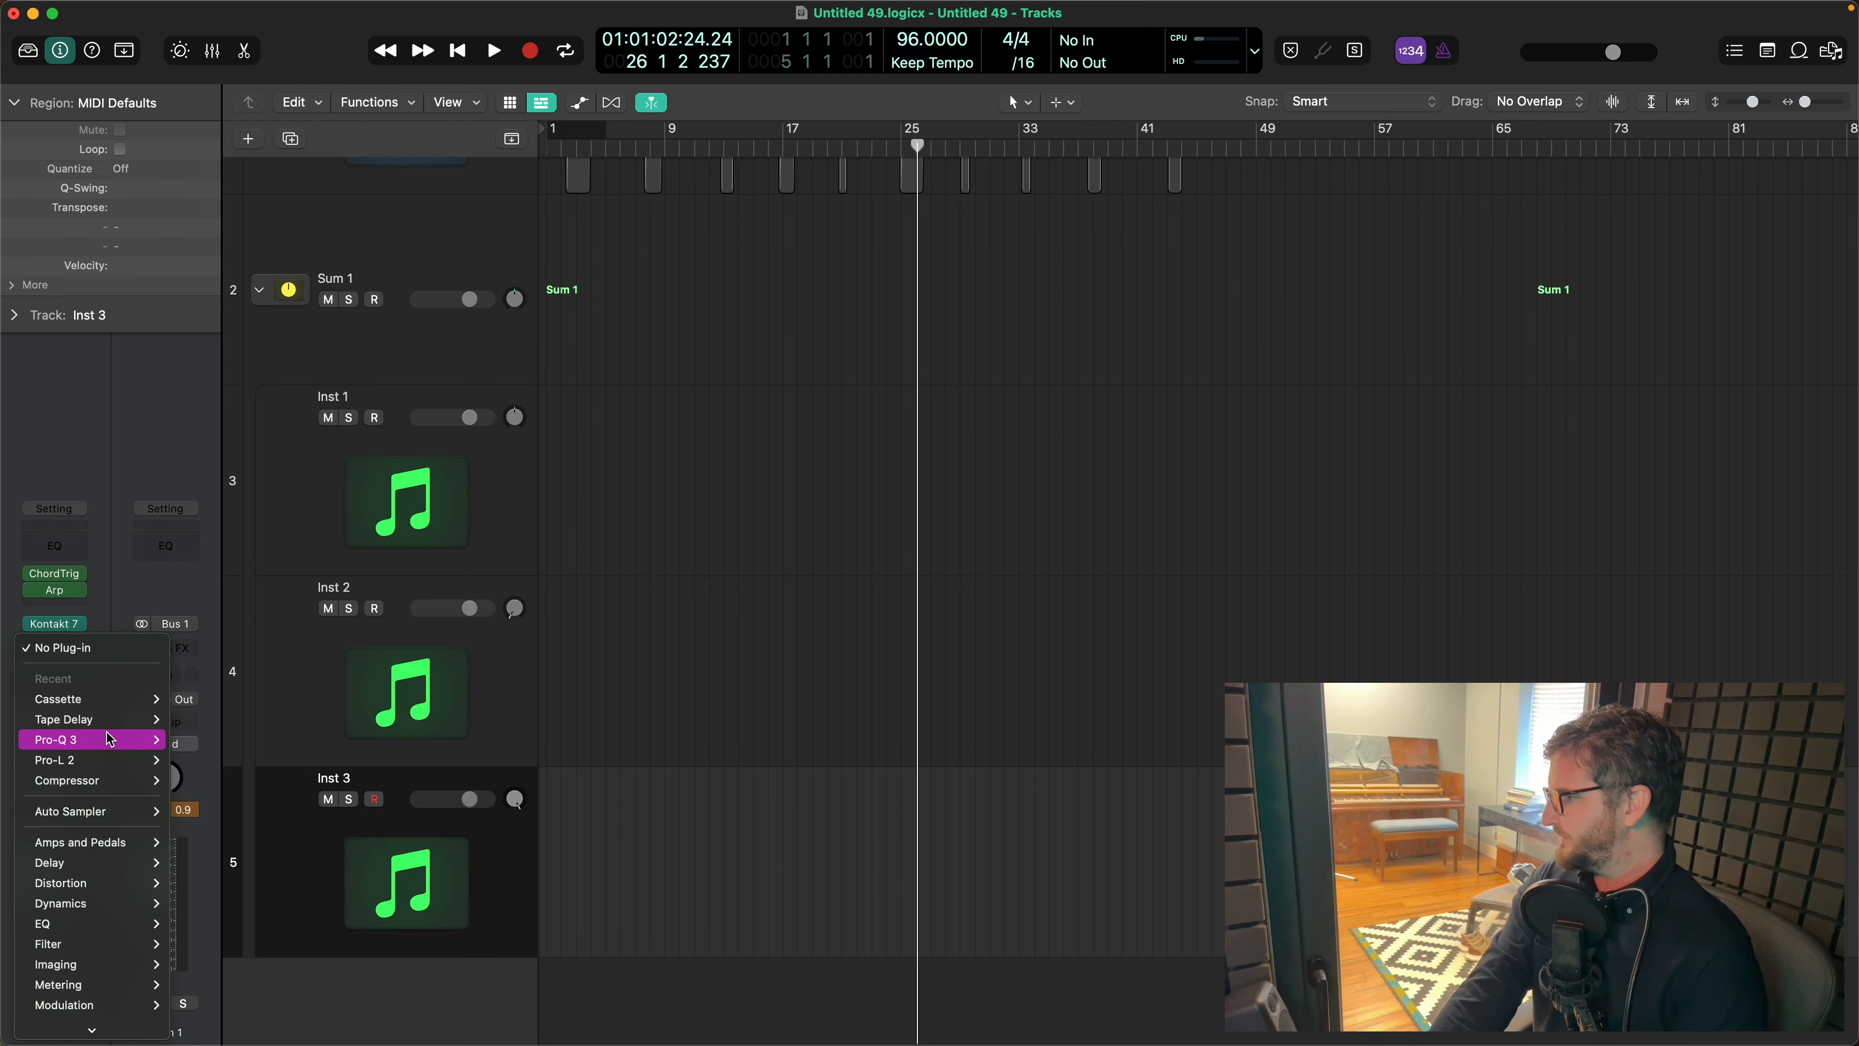
mouse_move(107, 722)
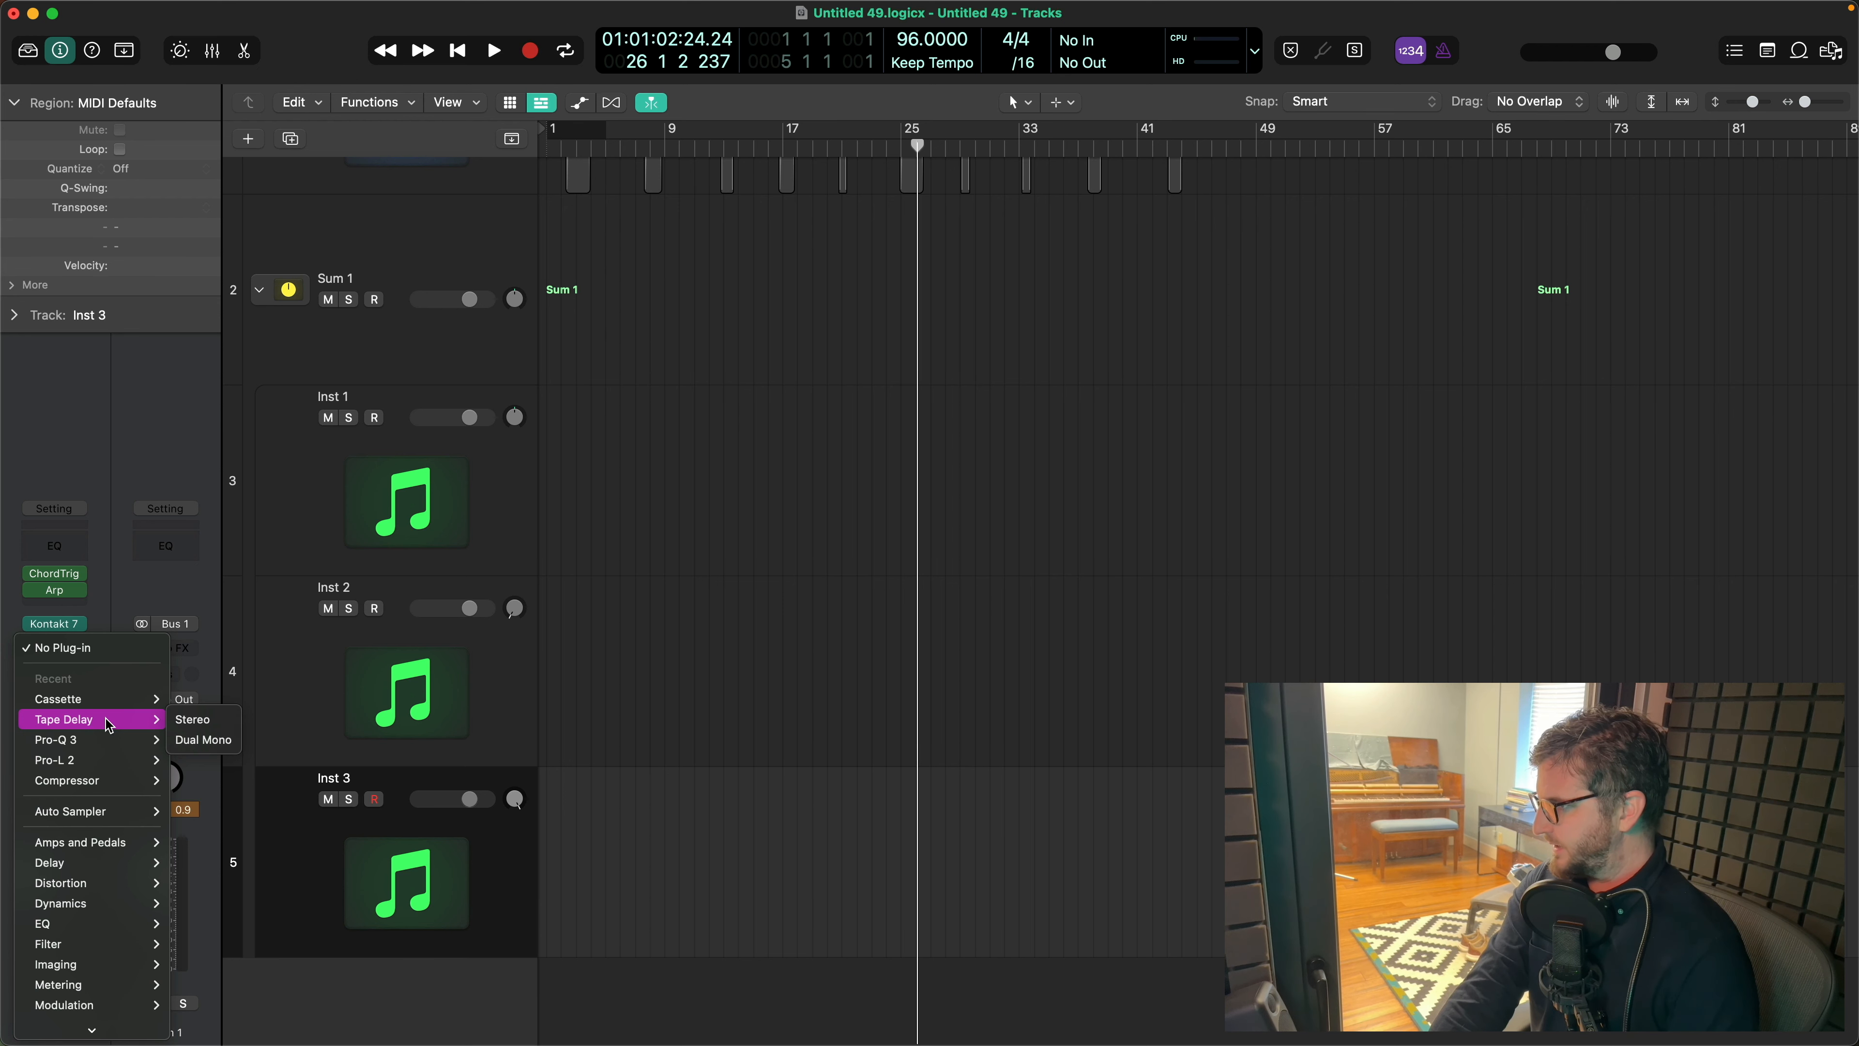
left_click(194, 719)
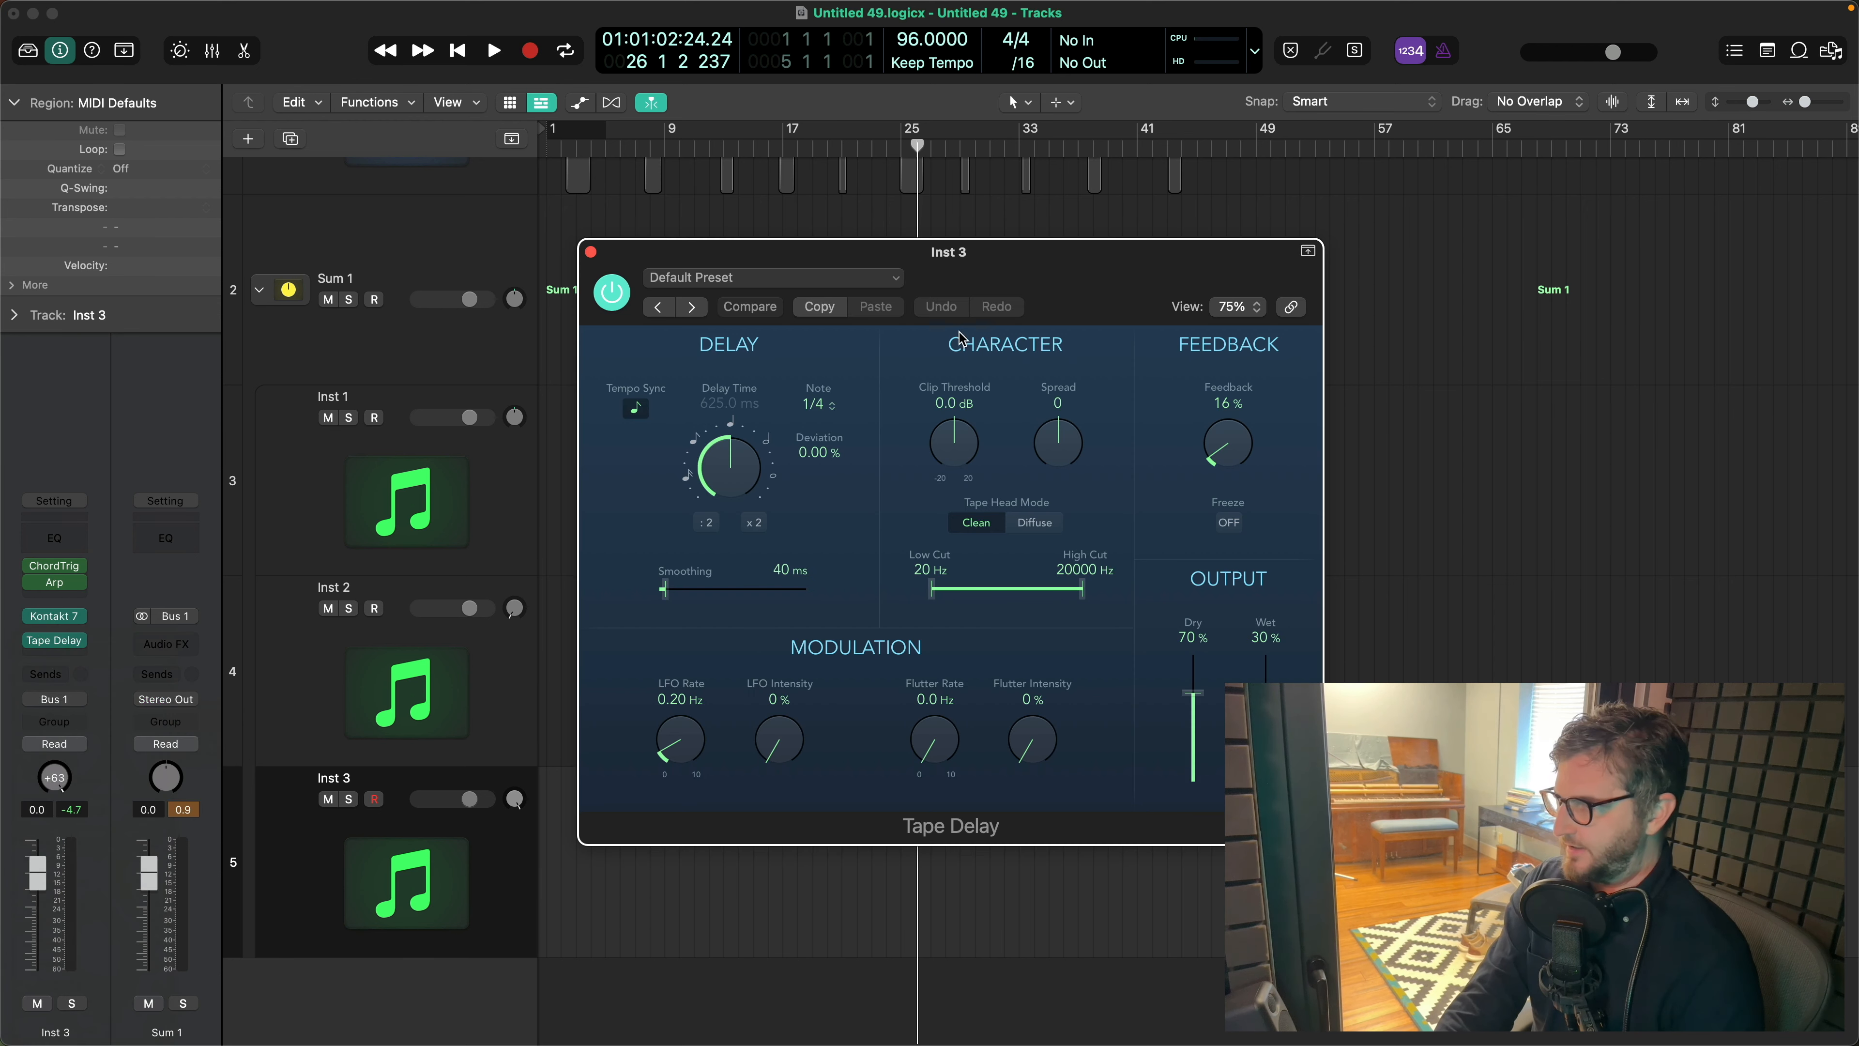
left_click_drag(1081, 598, 1010, 595)
left_click_drag(1058, 424, 1067, 392)
left_click(825, 405)
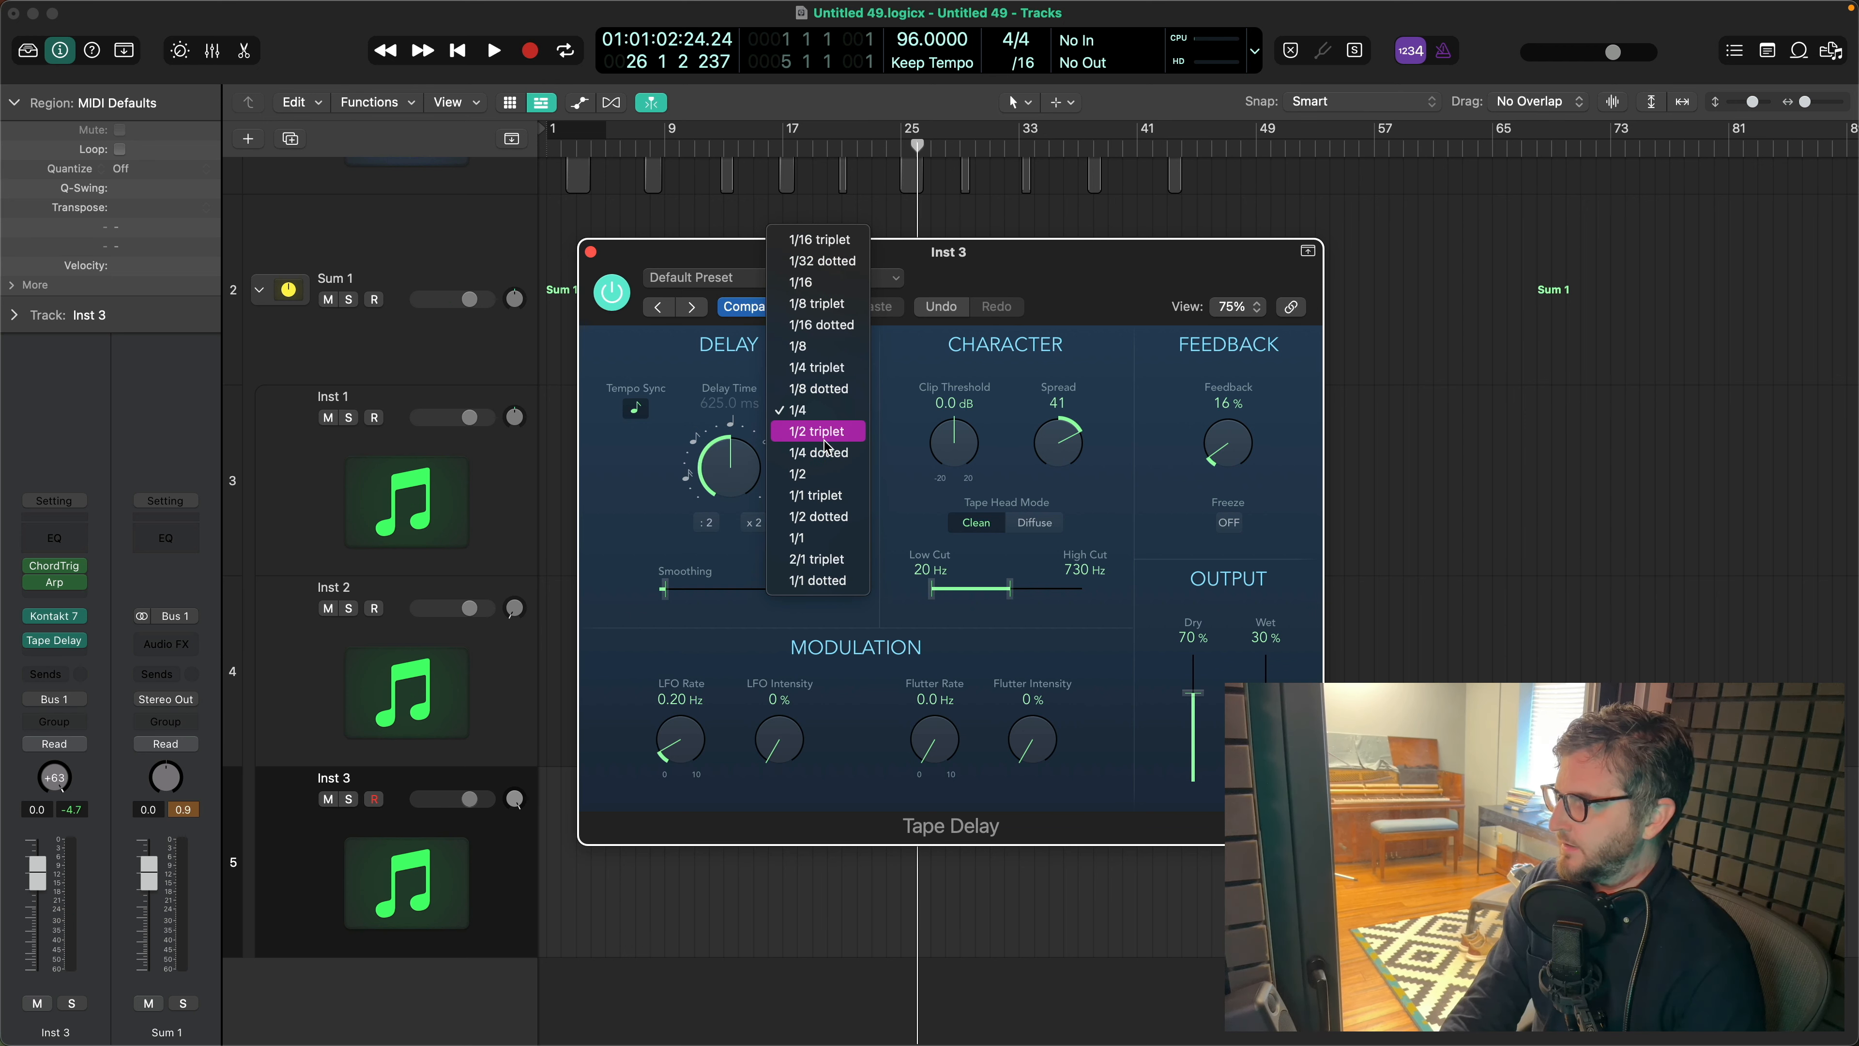
left_click(823, 451)
- Set Tape Delay to 33% flutter intensity, 2.9 Hz flutter rate, 150 Hz low cut, 9400 Hz high cut and 59% wet, and close its window
left_click_drag(1038, 755, 1042, 653)
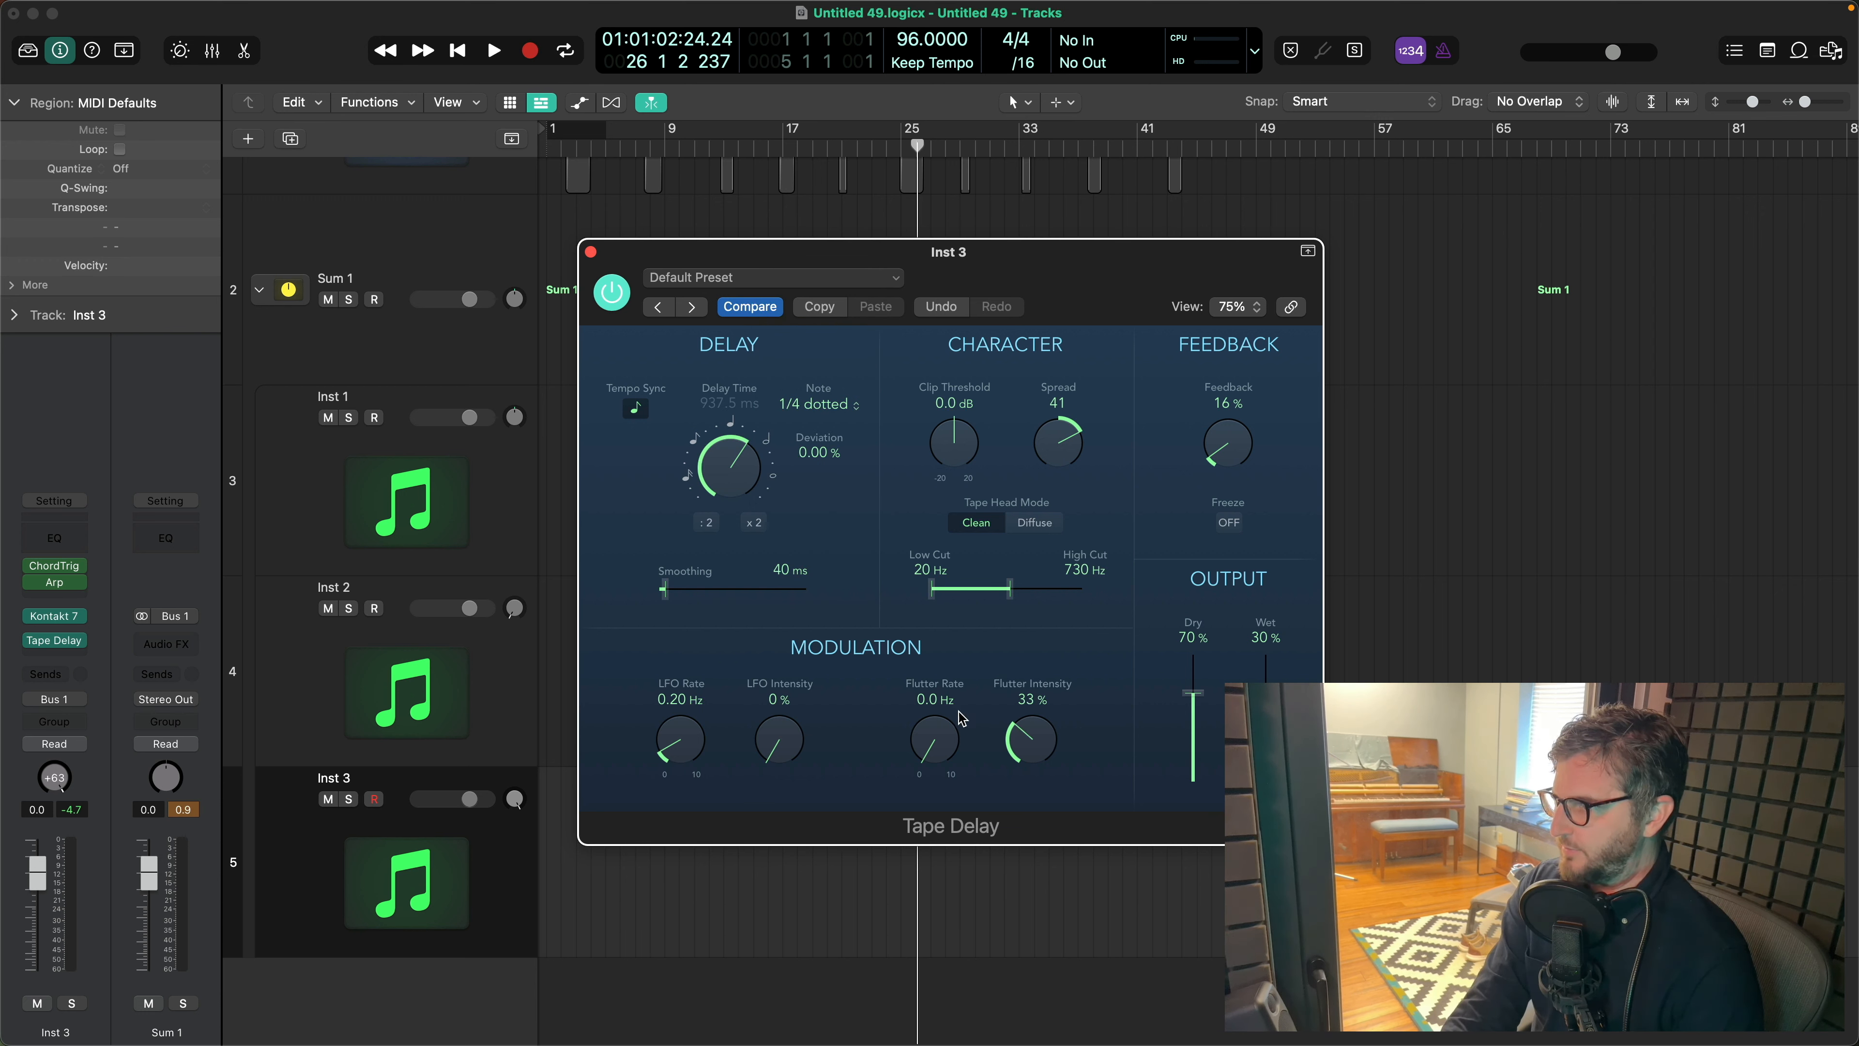
left_click_drag(924, 766, 957, 681)
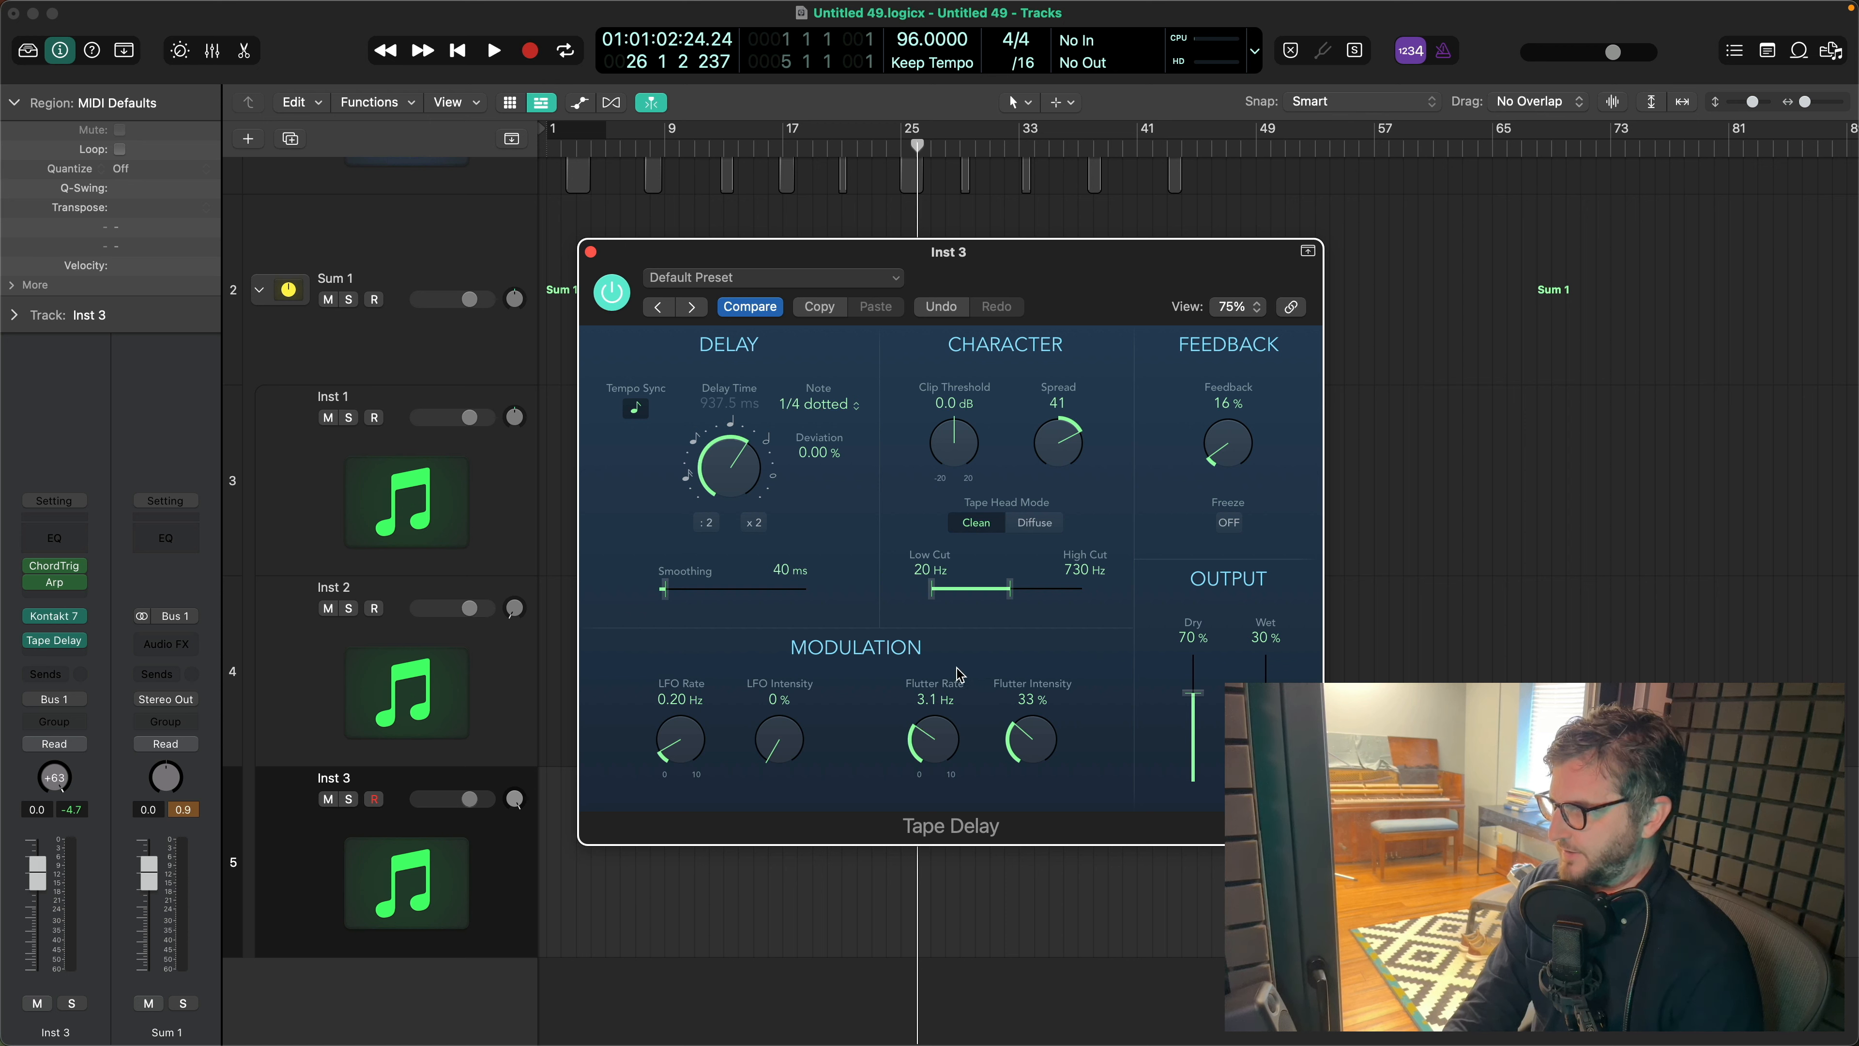
left_click_drag(1009, 596, 1067, 592)
left_click_drag(937, 592, 977, 591)
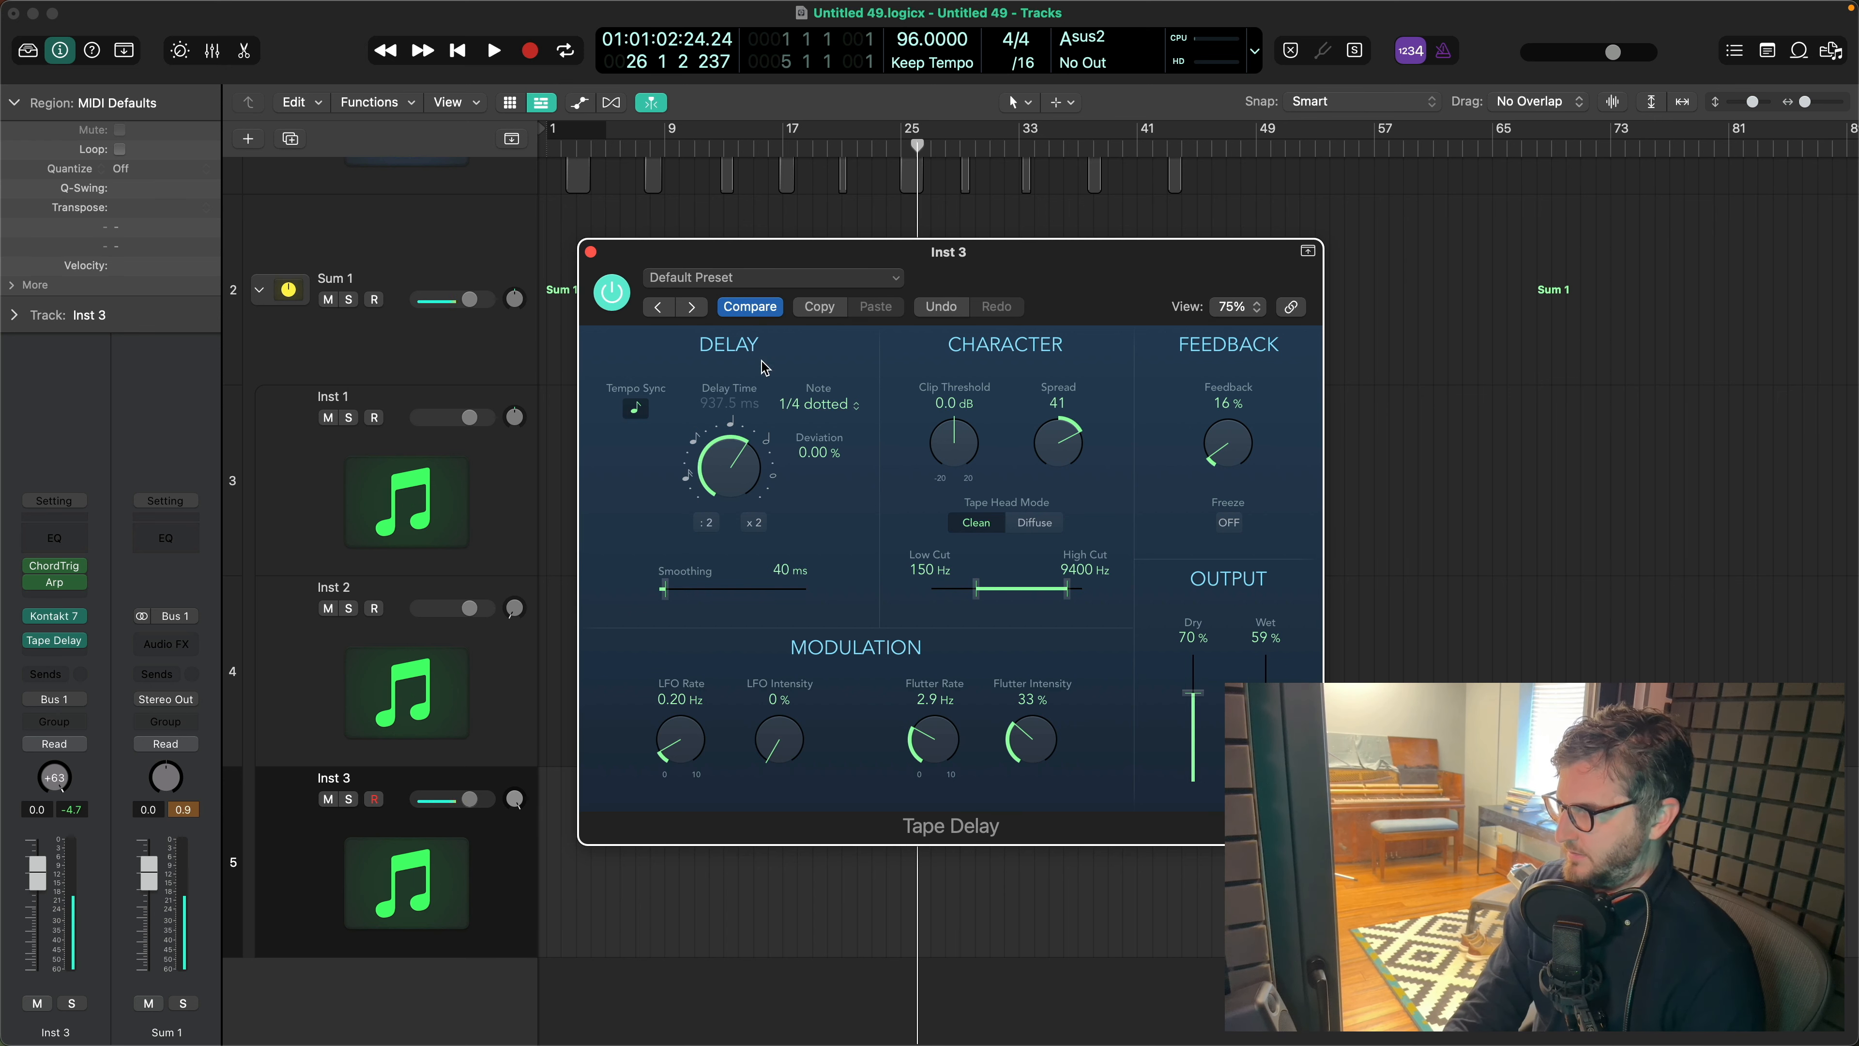
left_click(590, 251)
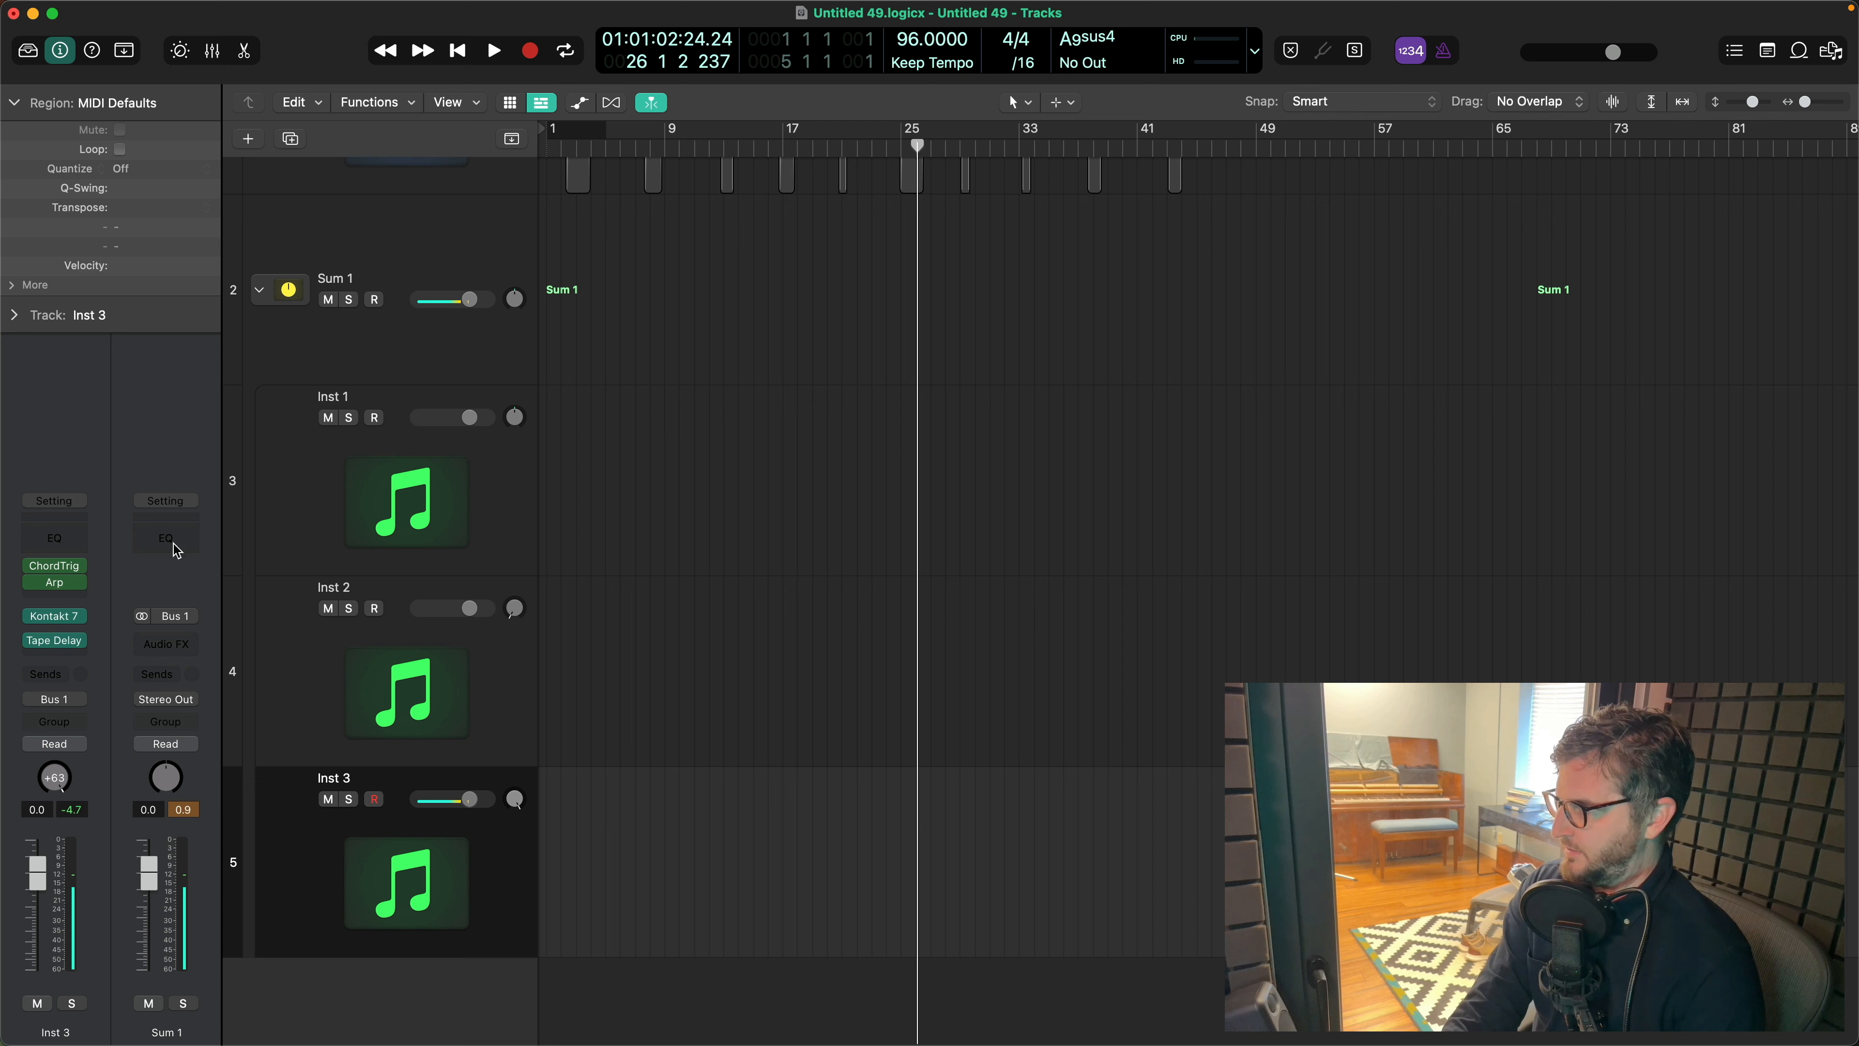
- Insert a stereo Native Instruments Replika after Tape Delay on Inst 3 and load its Wormhole preset
left_click(74, 653)
mouse_move(93, 765)
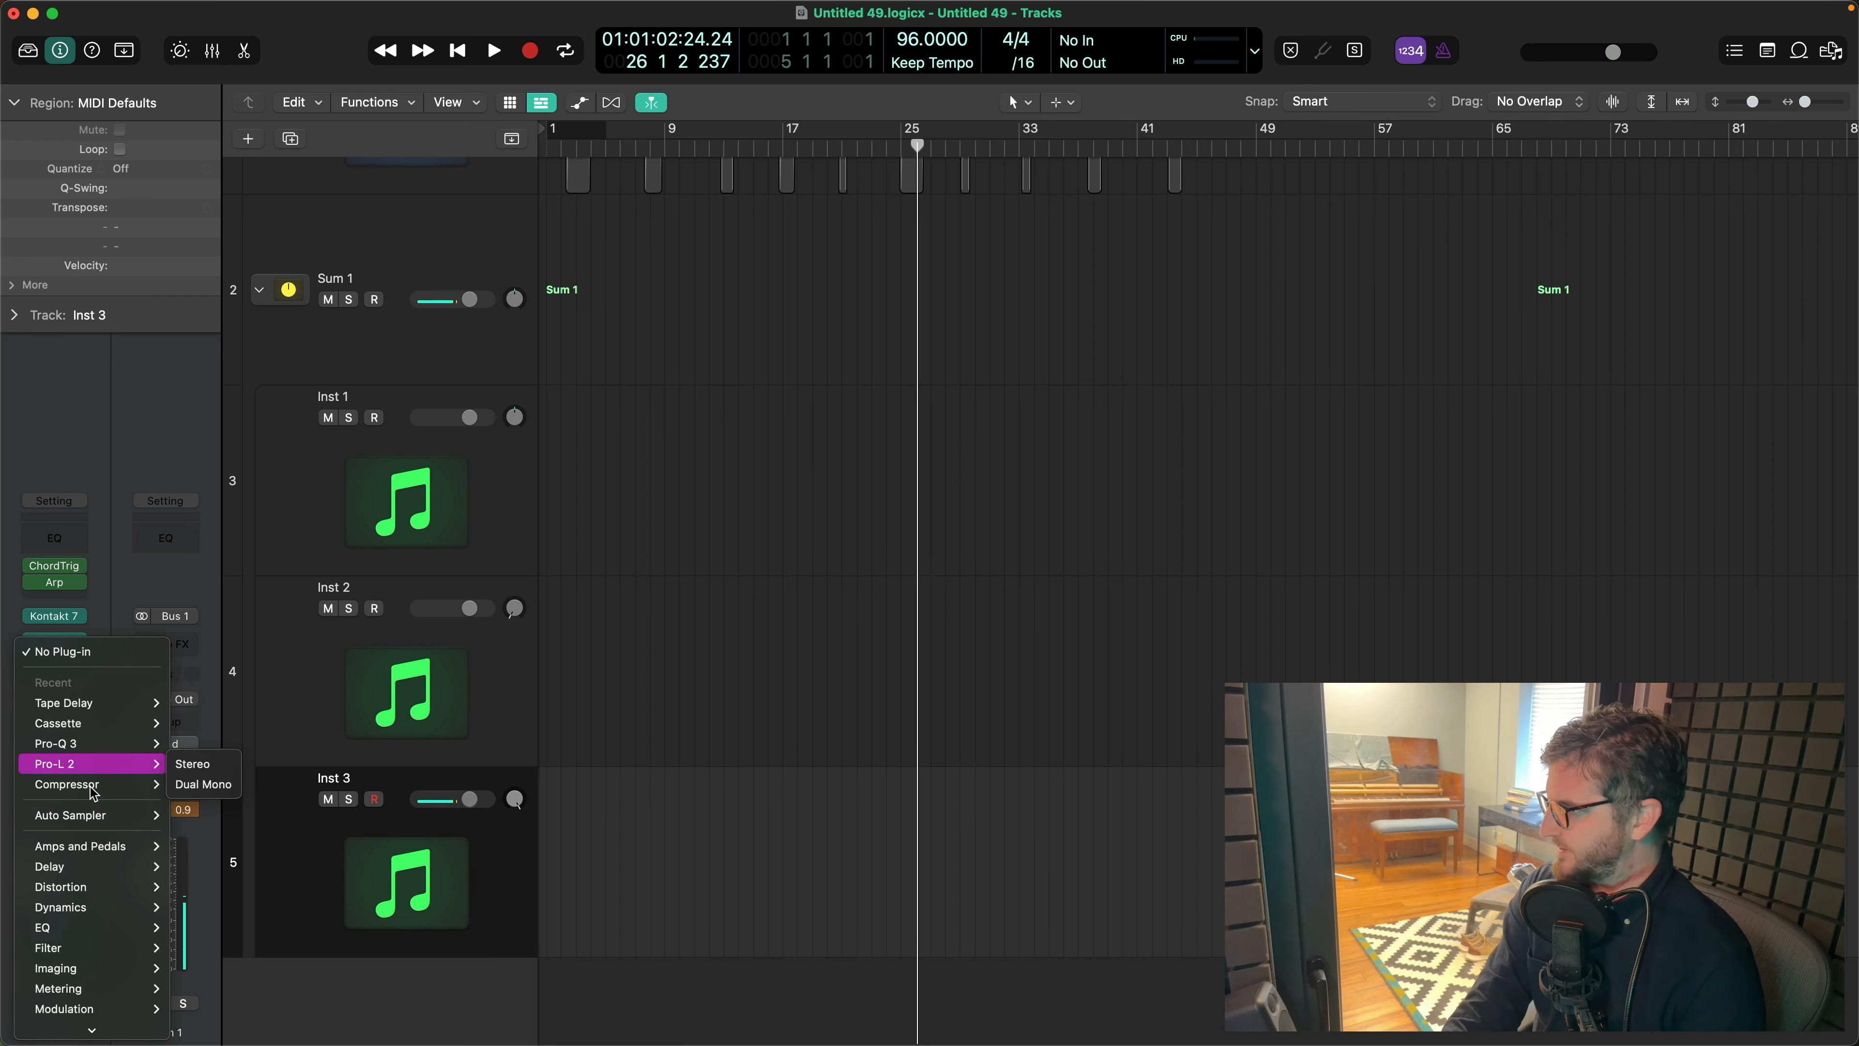
mouse_move(106, 1027)
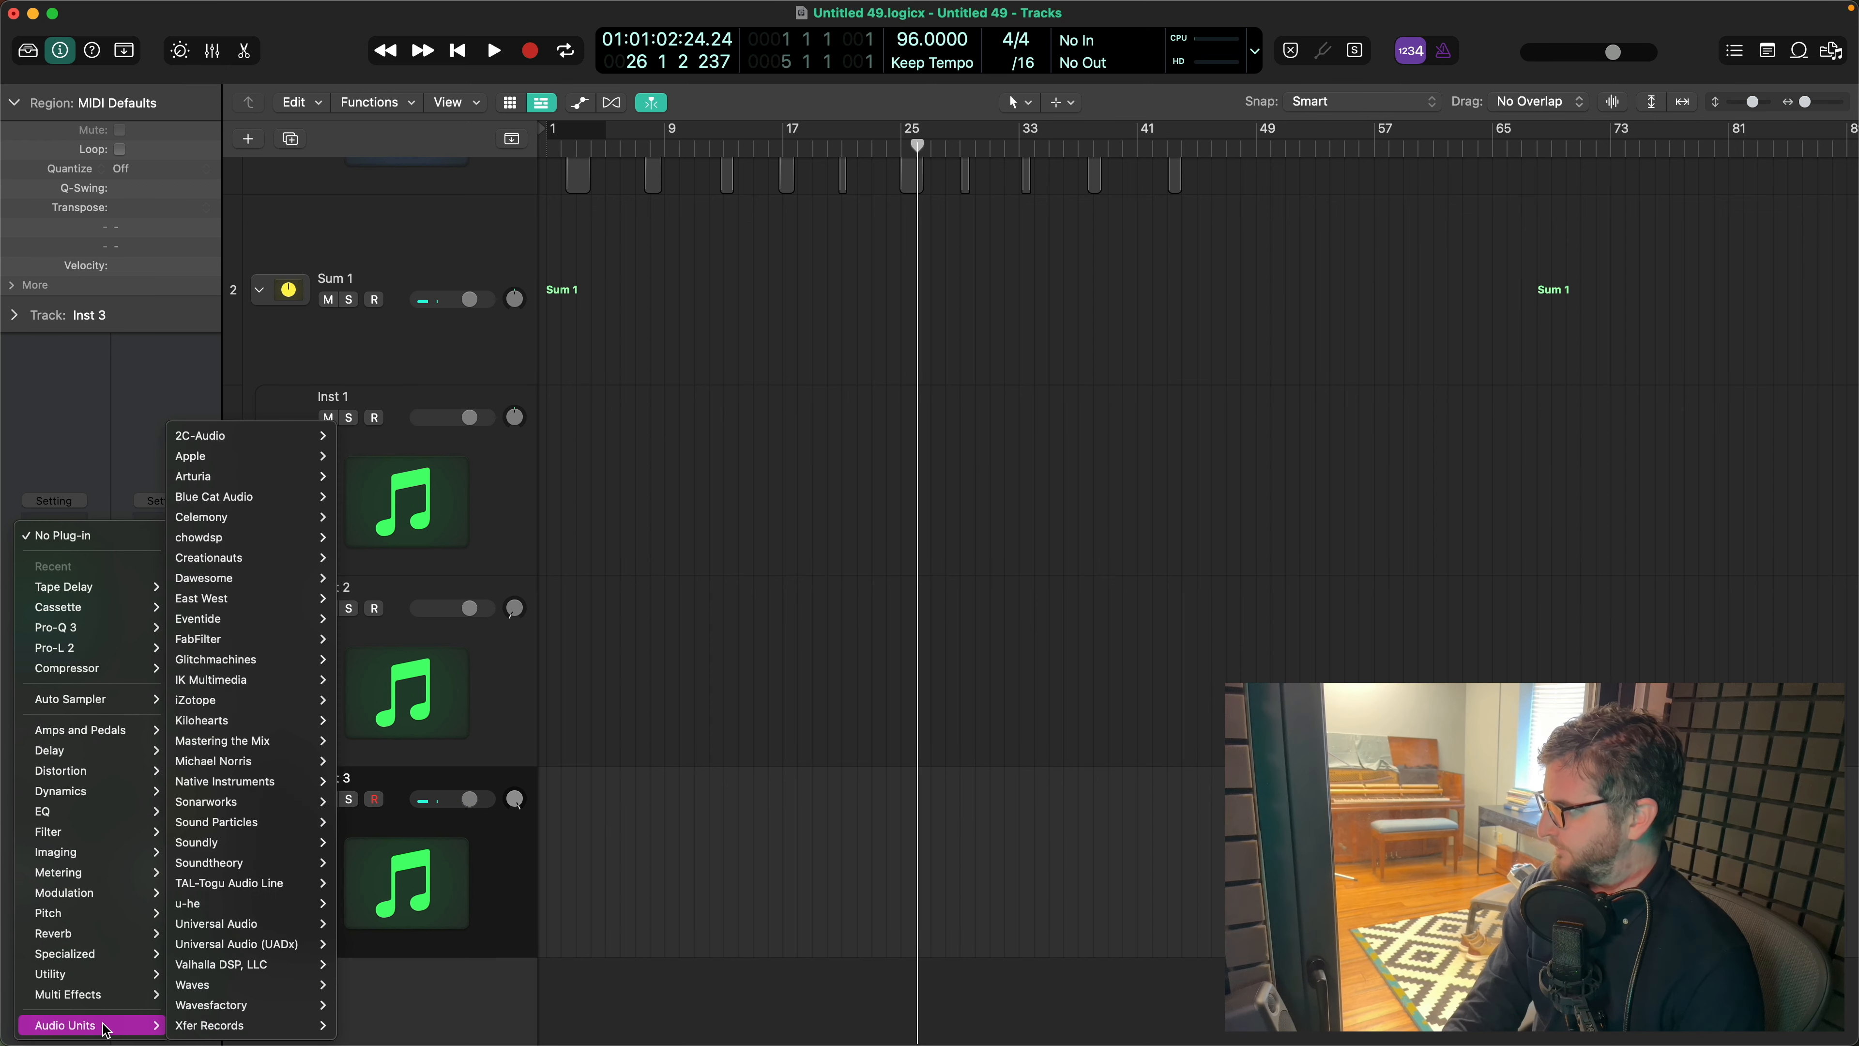
mouse_move(293, 782)
mouse_move(432, 904)
left_click(507, 901)
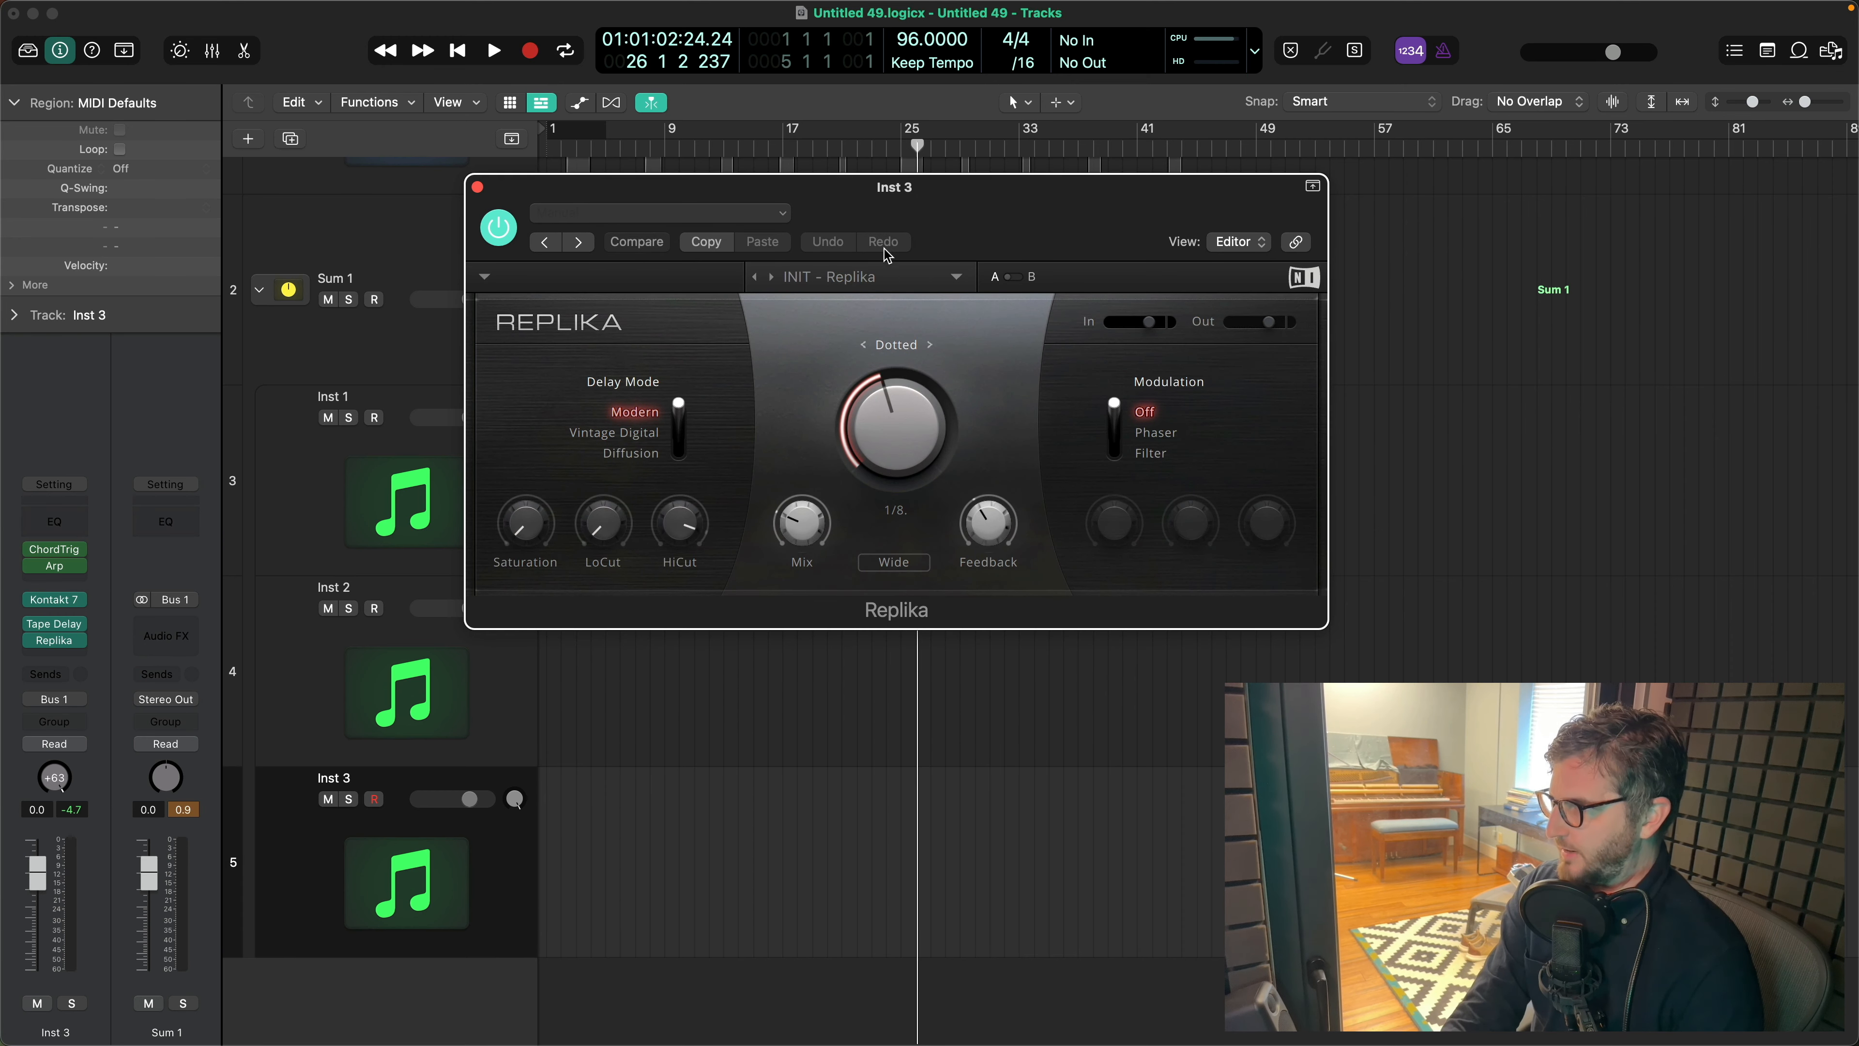
left_click(771, 277)
left_click(771, 277)
left_click(771, 277)
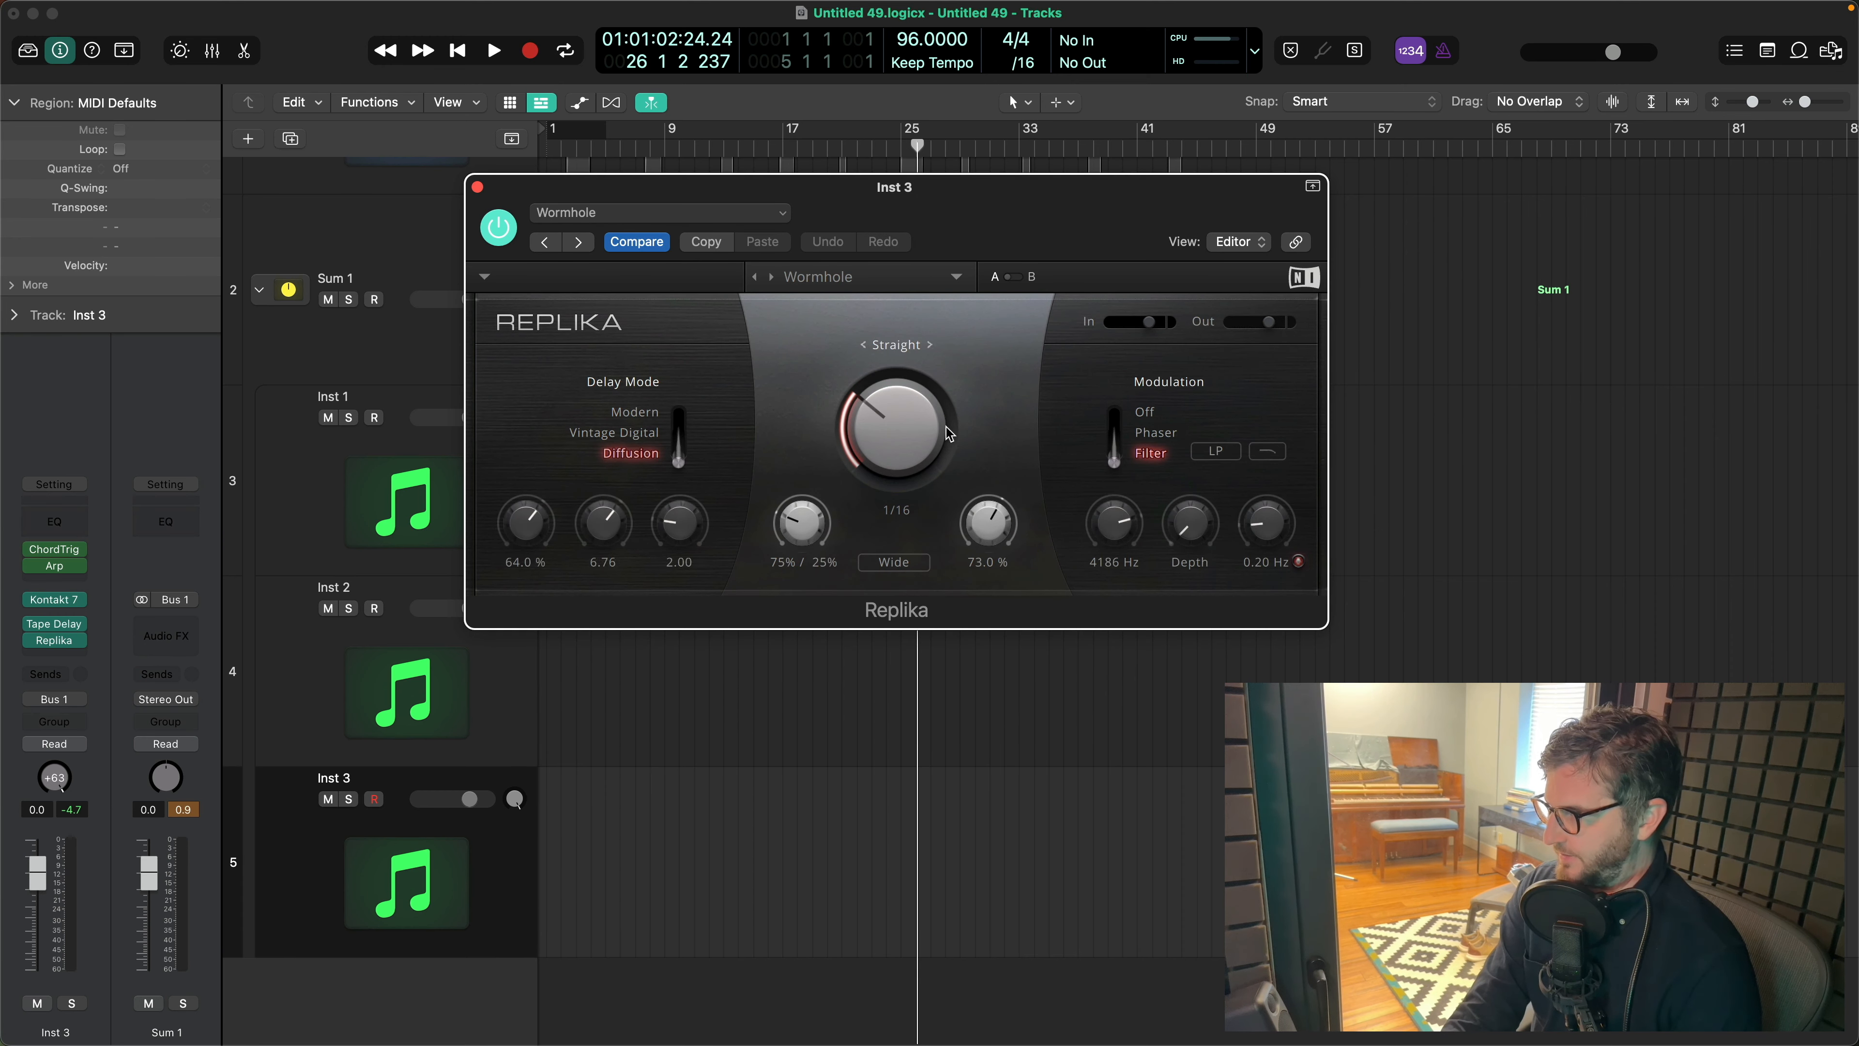
- Set Replika's feedback to 53.5% and time to 1/8, raise its mix moderately and lower its cutoff slightly, and audition it through Sum 1
left_click_drag(989, 521, 986, 528)
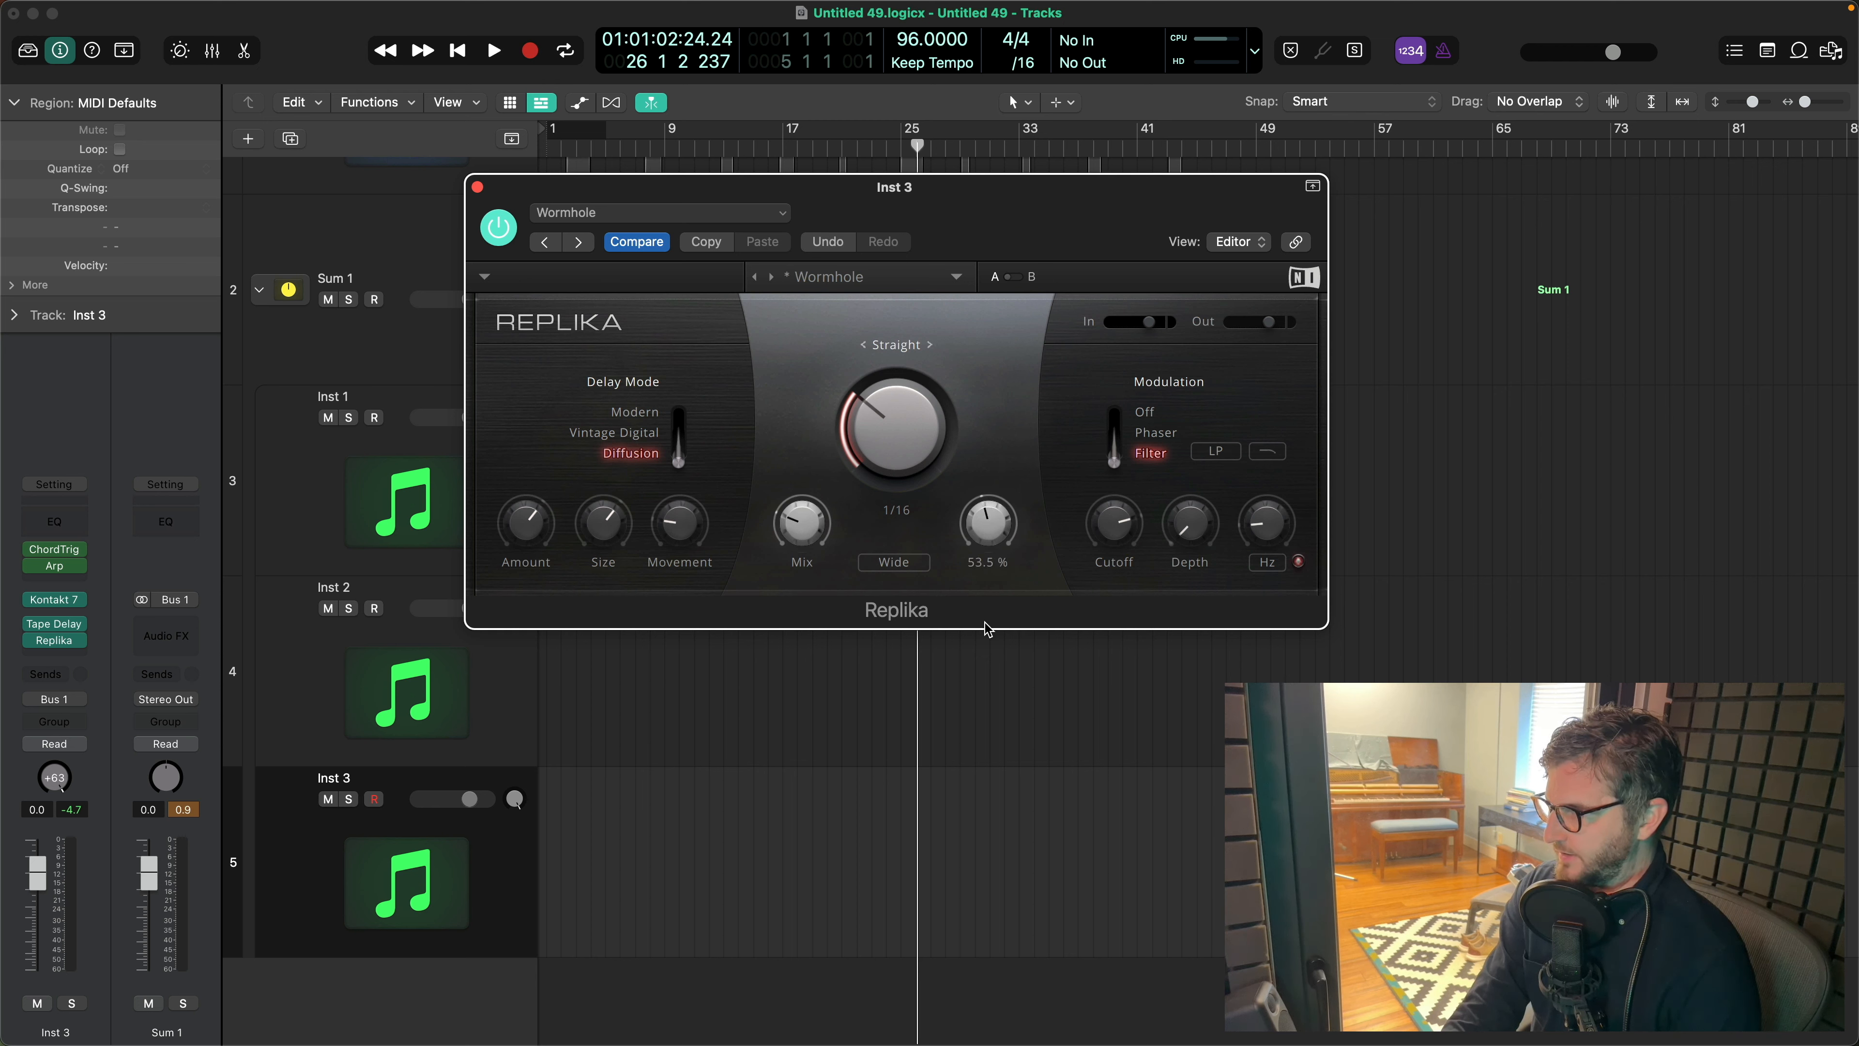
left_click_drag(907, 459, 907, 438)
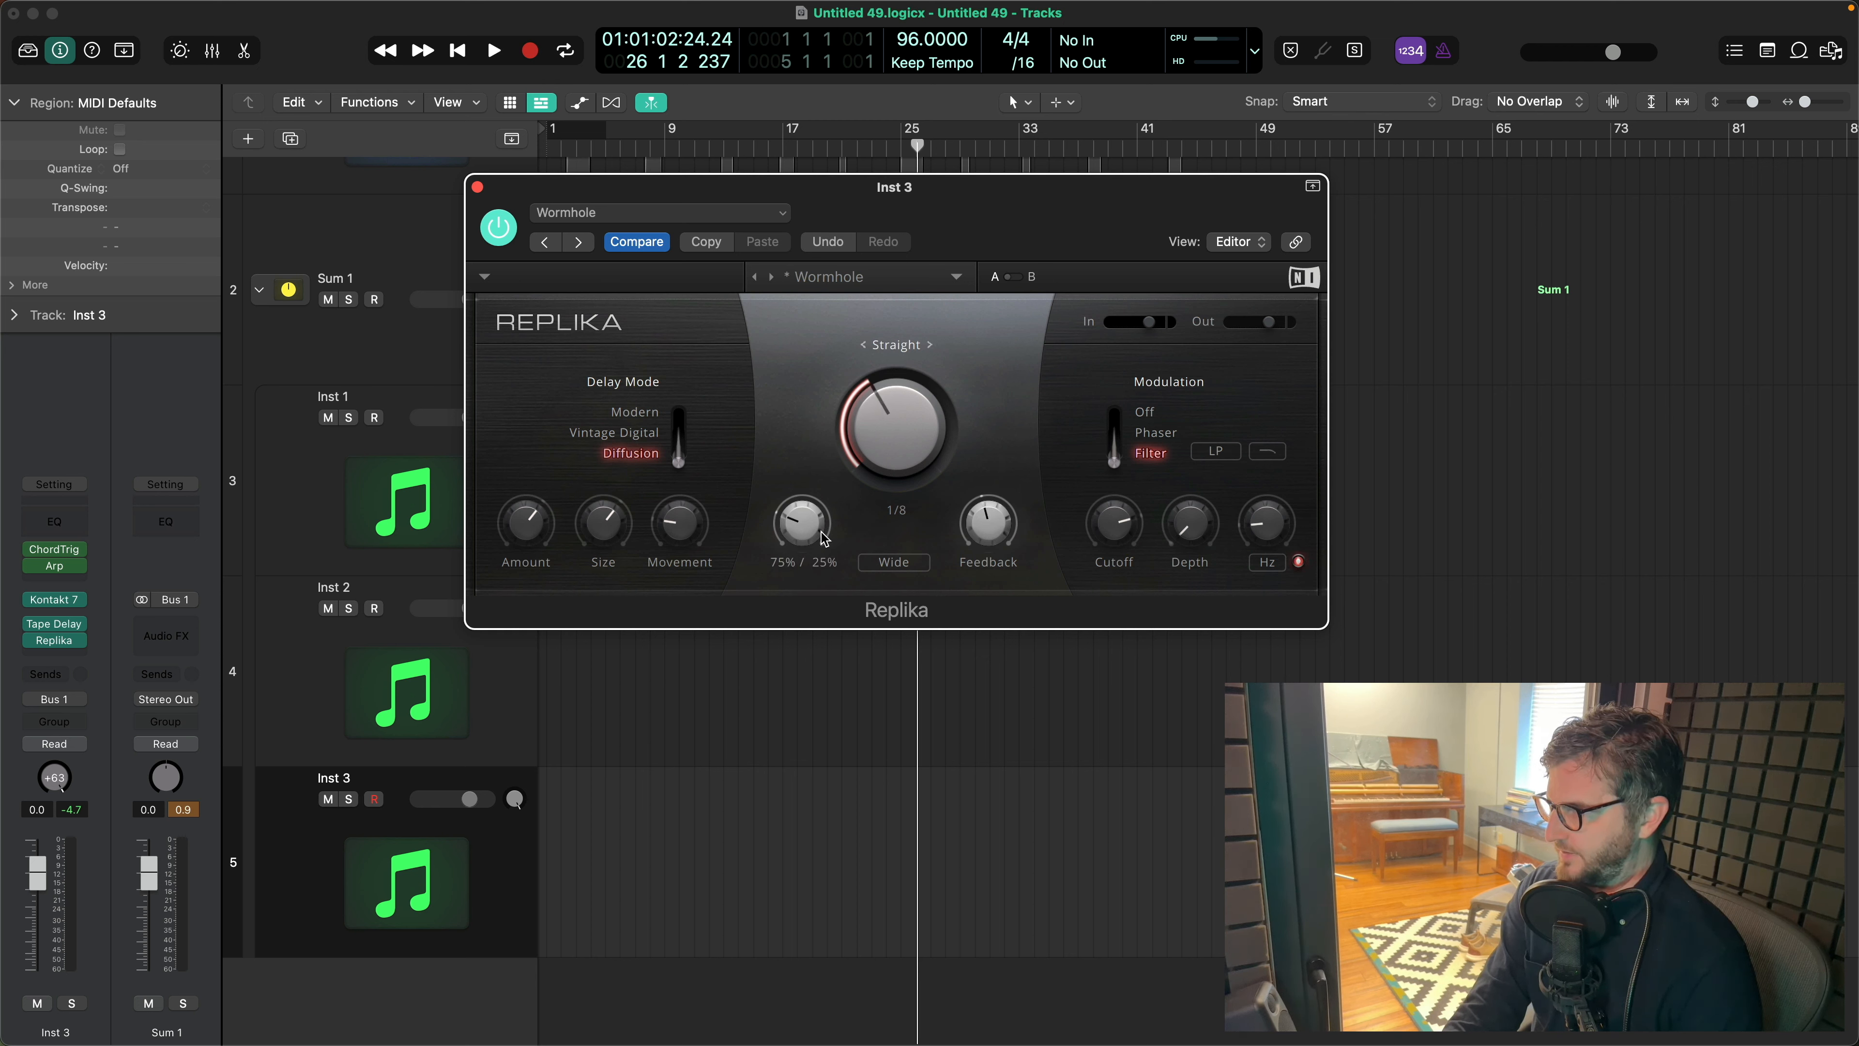
left_click_drag(806, 496, 805, 480)
left_click_drag(1109, 536, 1109, 533)
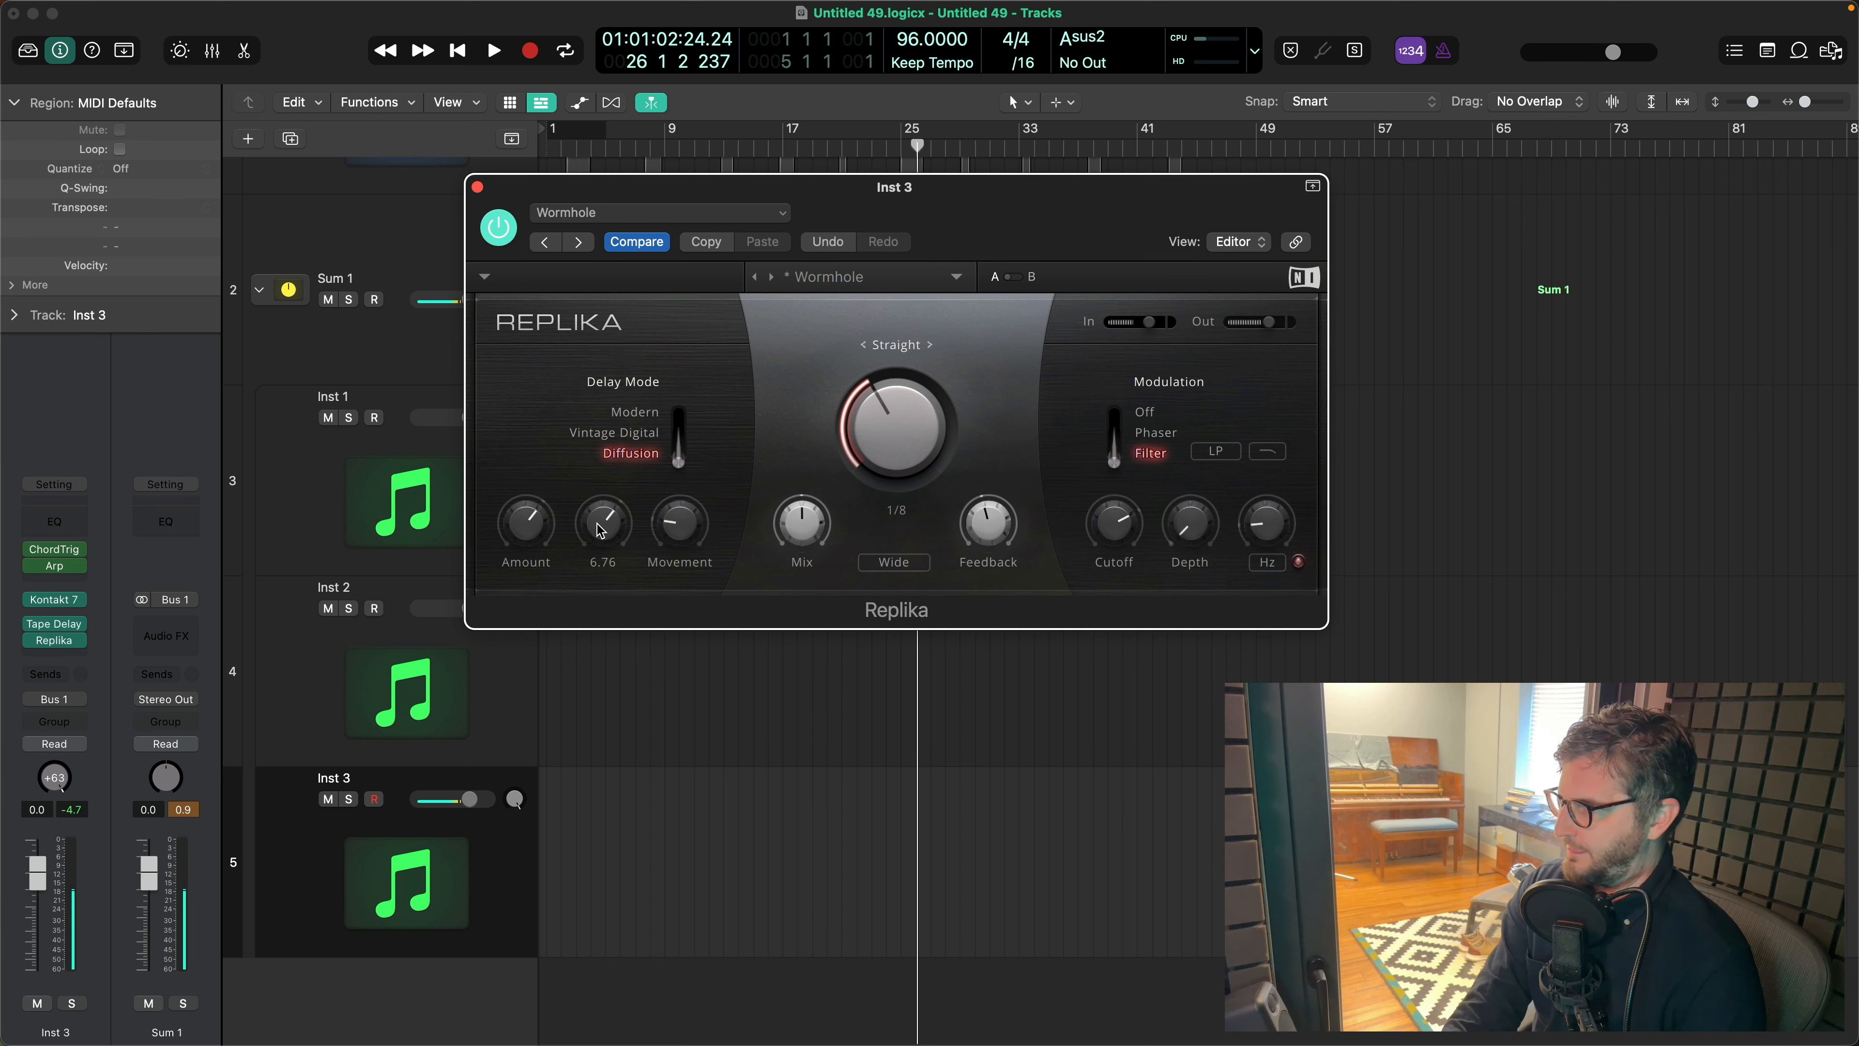
mouse_move(803, 523)
left_click_drag(803, 520, 802, 522)
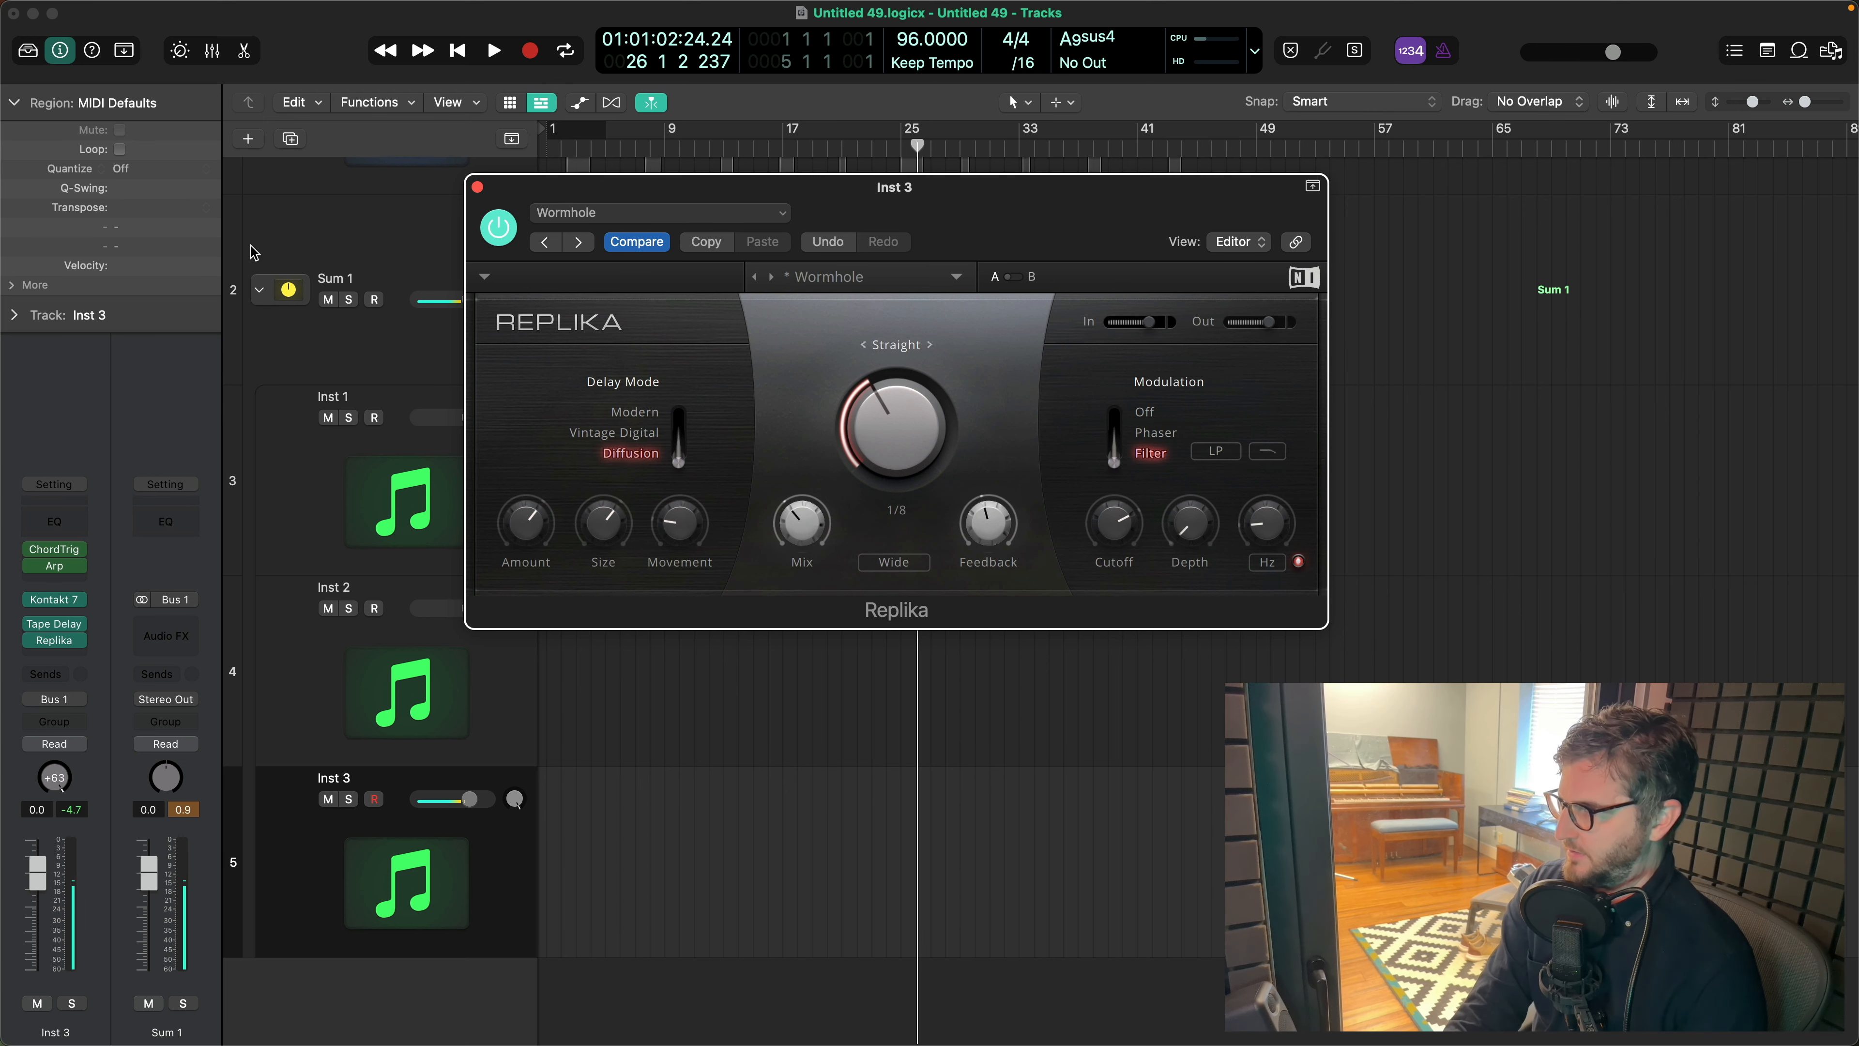
left_click(382, 257)
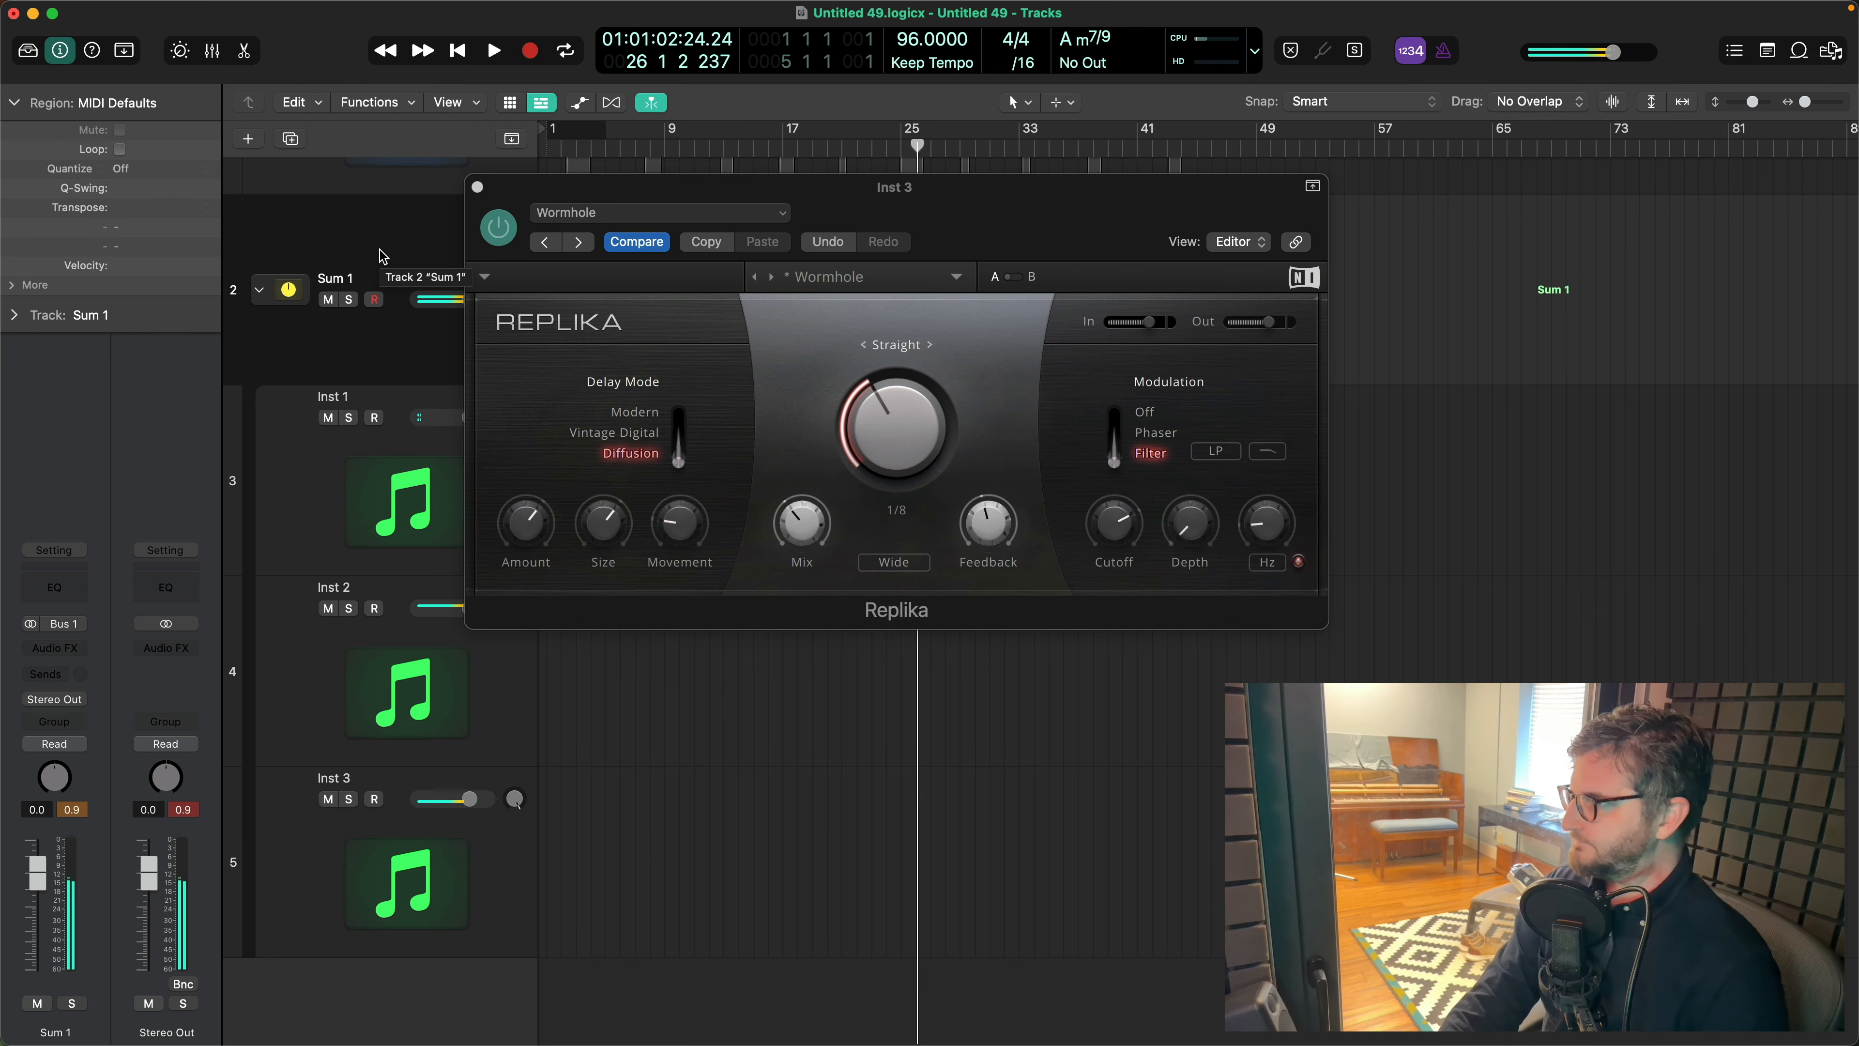
left_click(477, 187)
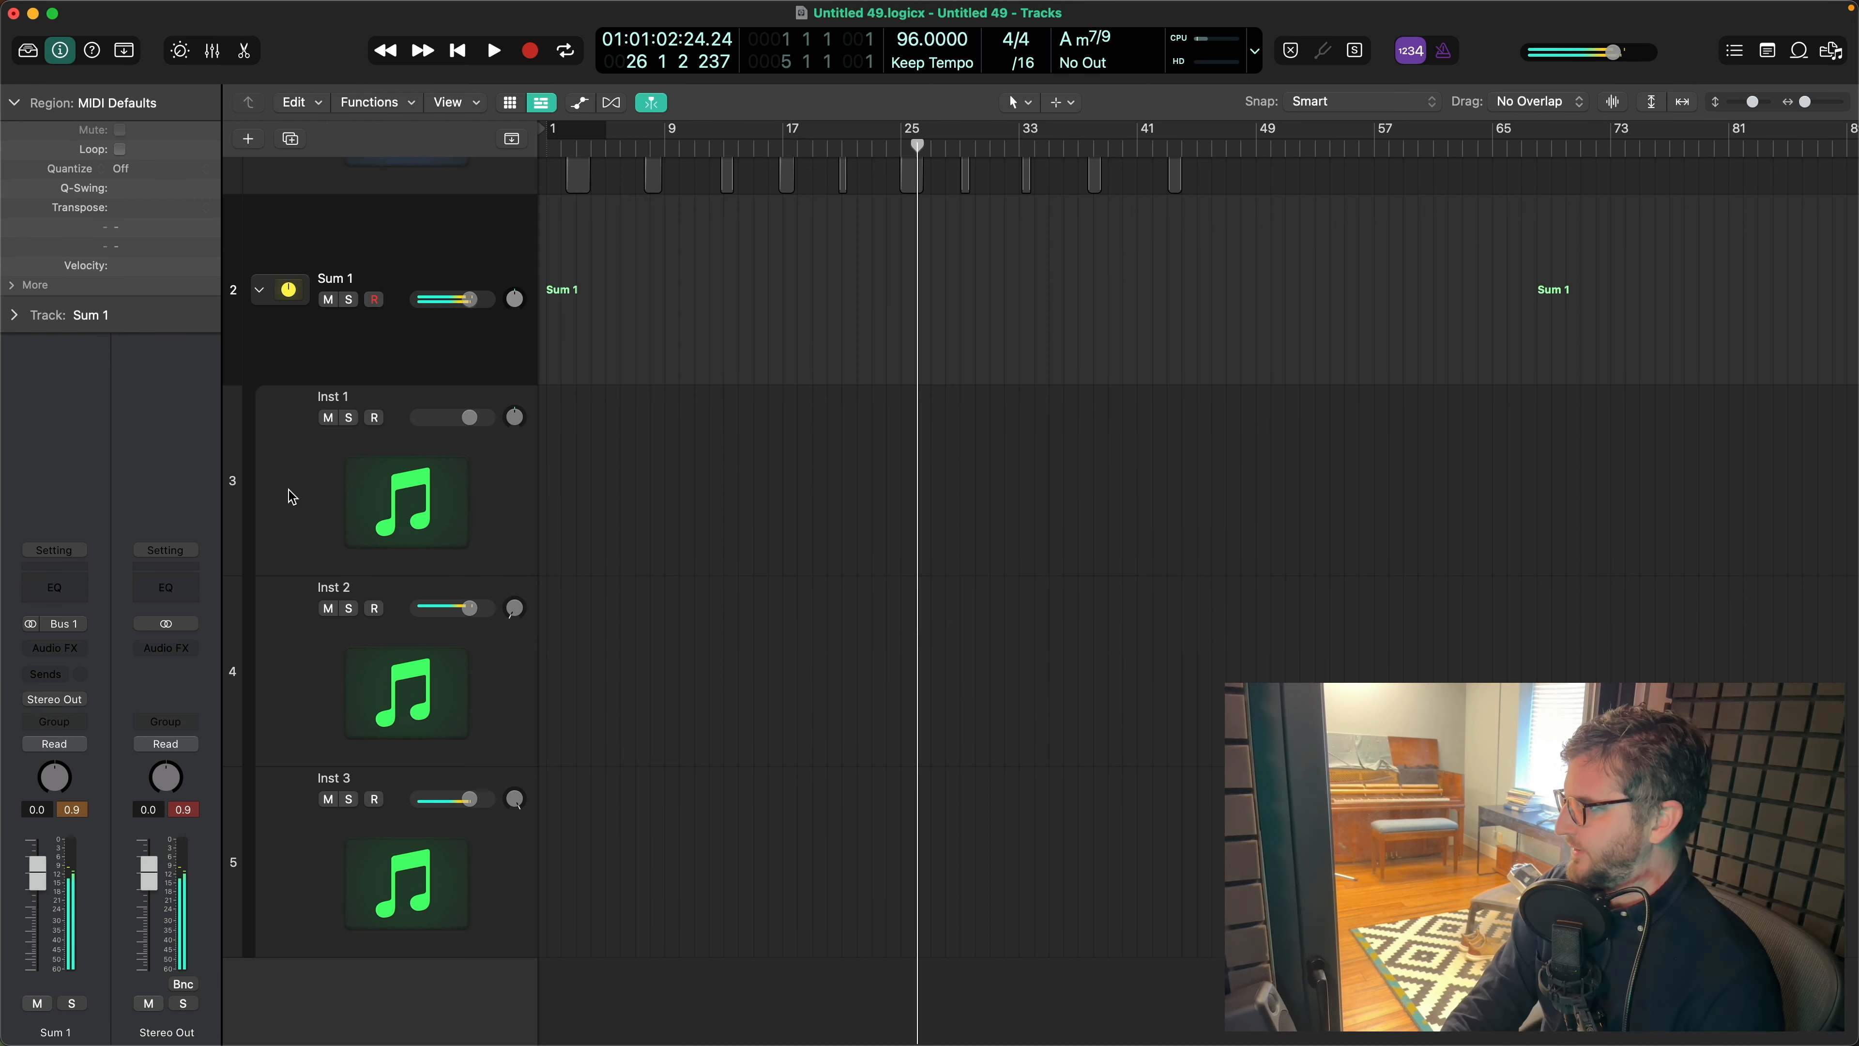
- Insert a stereo Pro-Q 3 on Sum 1 and add a high shelf cut of about 6.5 dB around 1.9 kHz
left_click(57, 655)
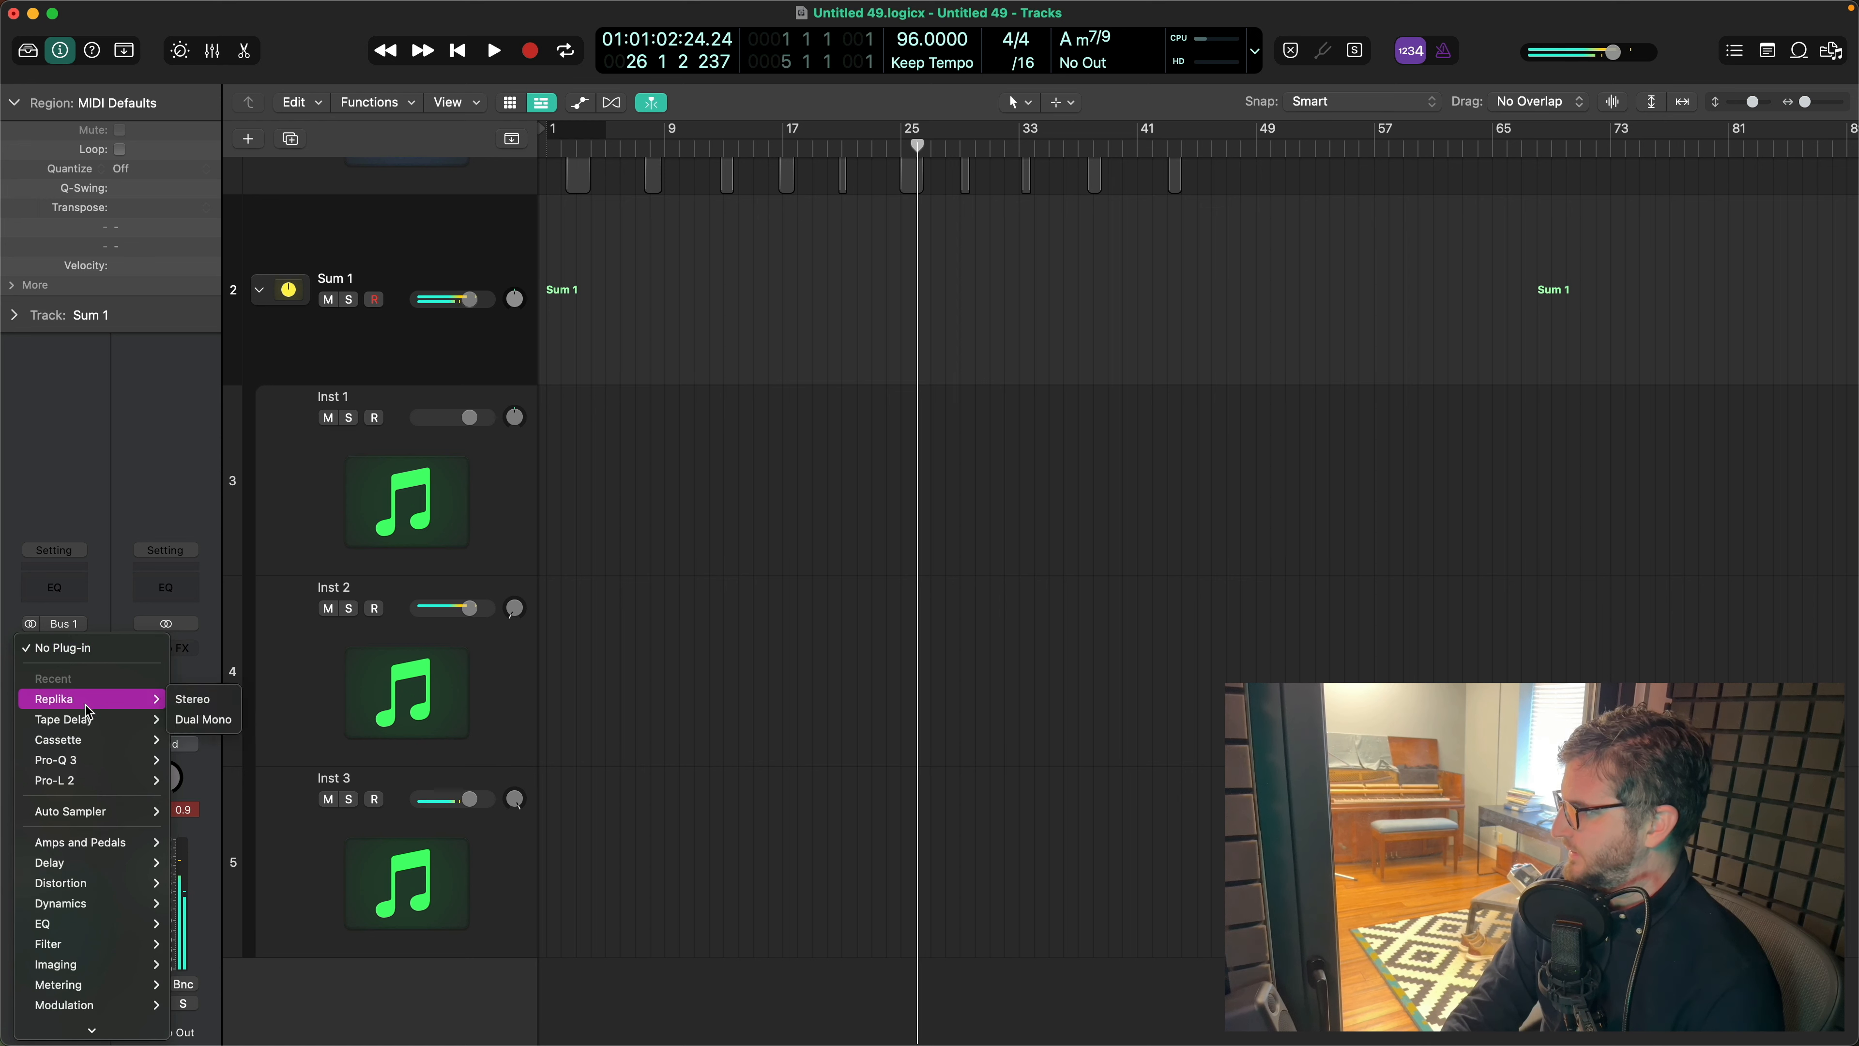
mouse_move(84, 747)
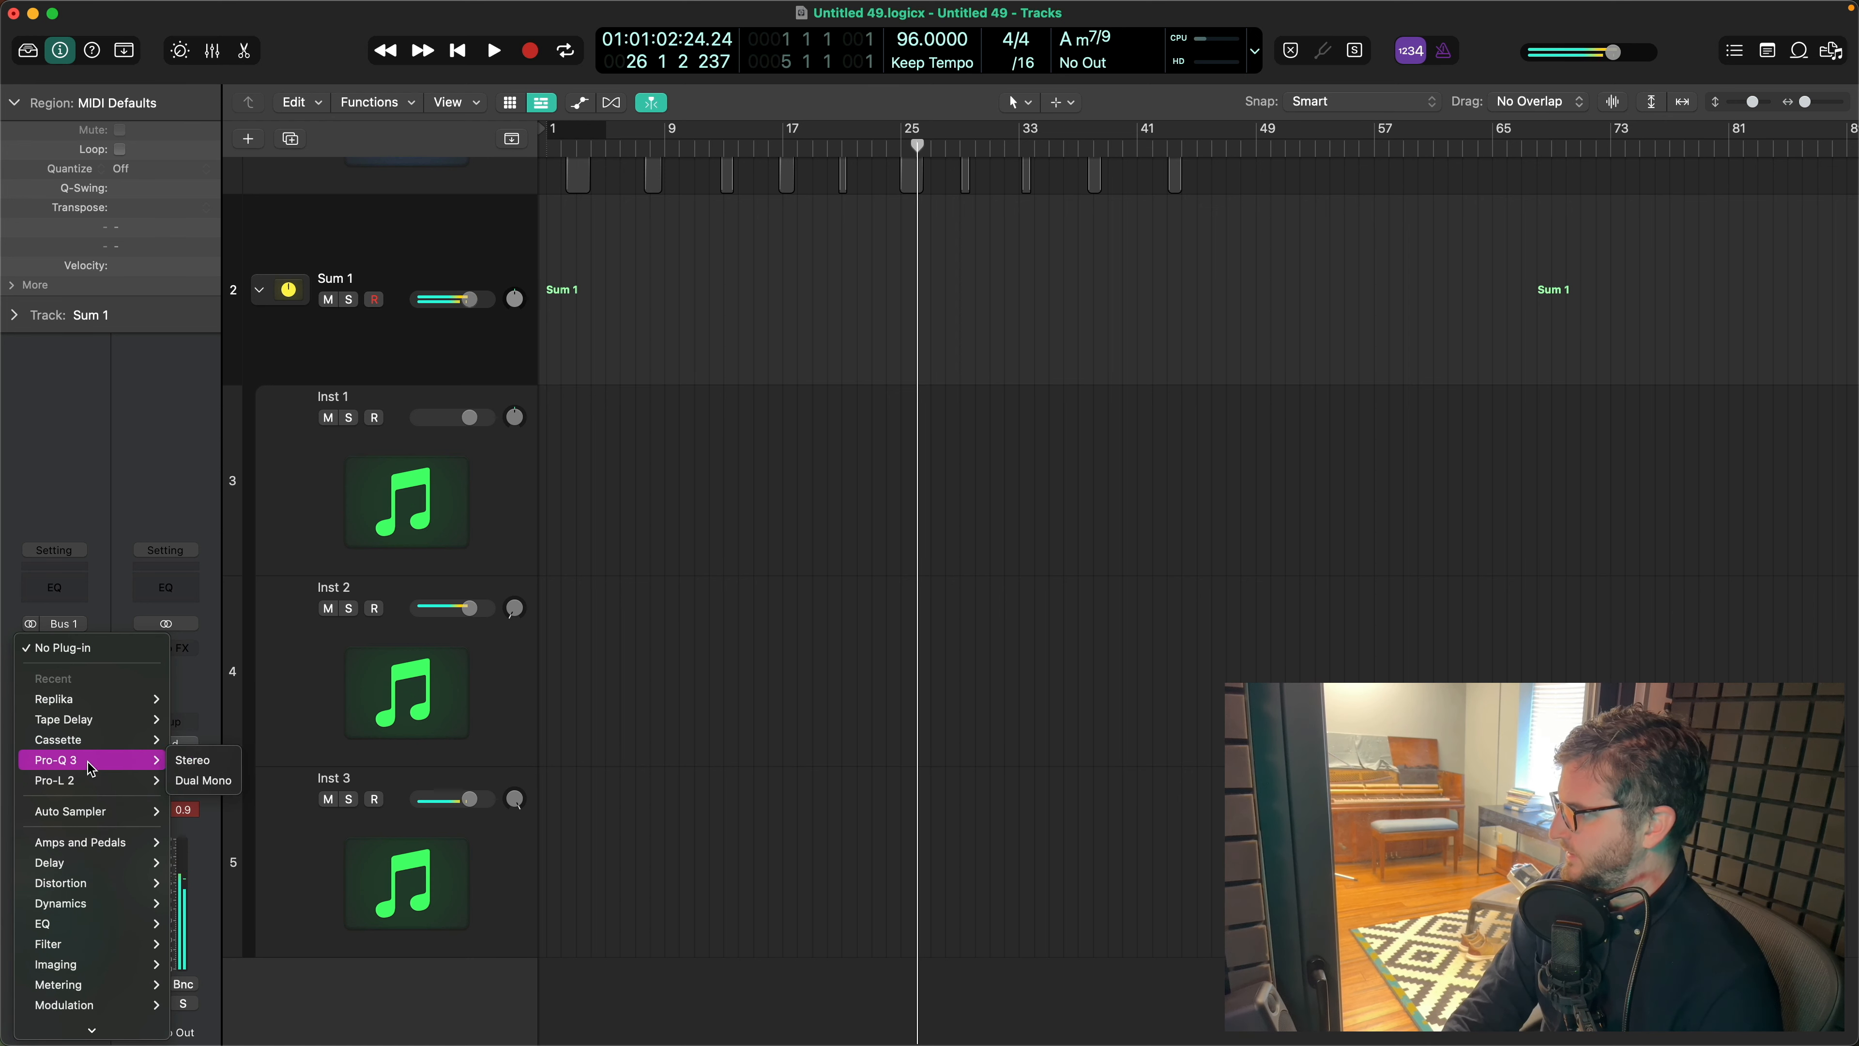
left_click(199, 760)
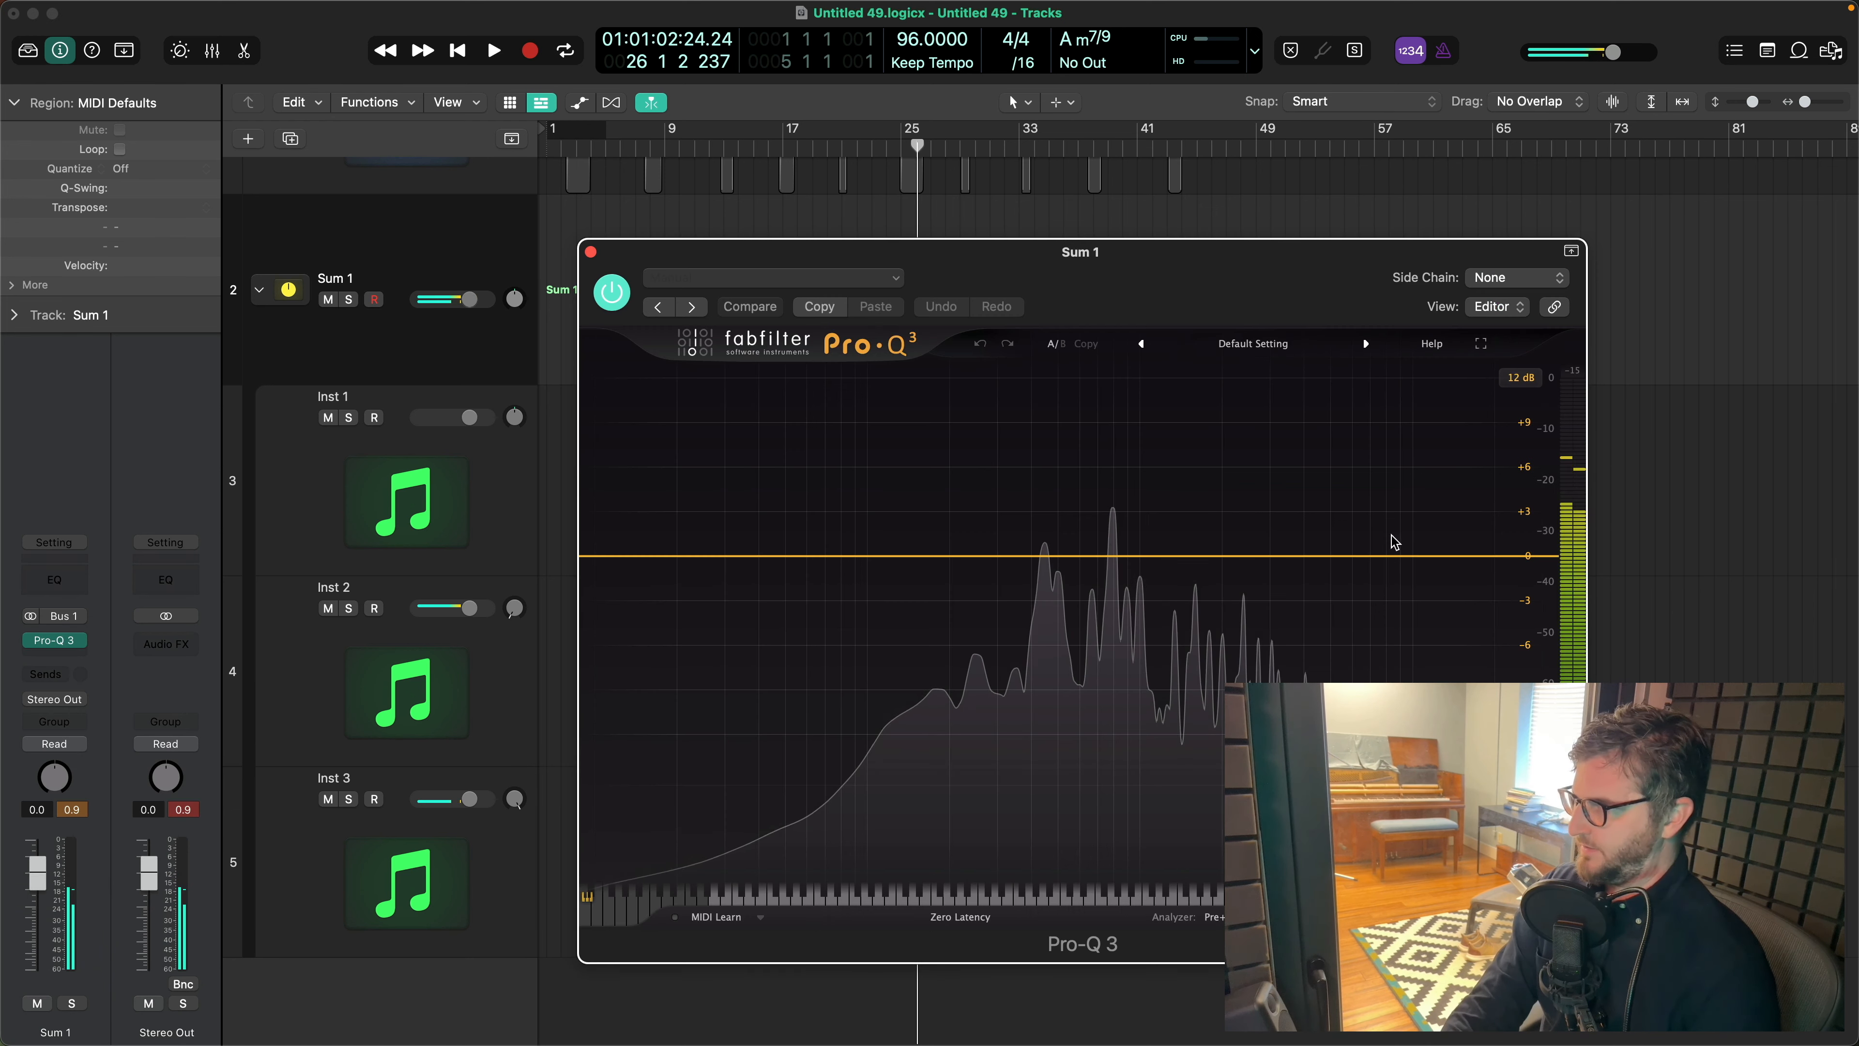
left_click_drag(1423, 557, 1214, 604)
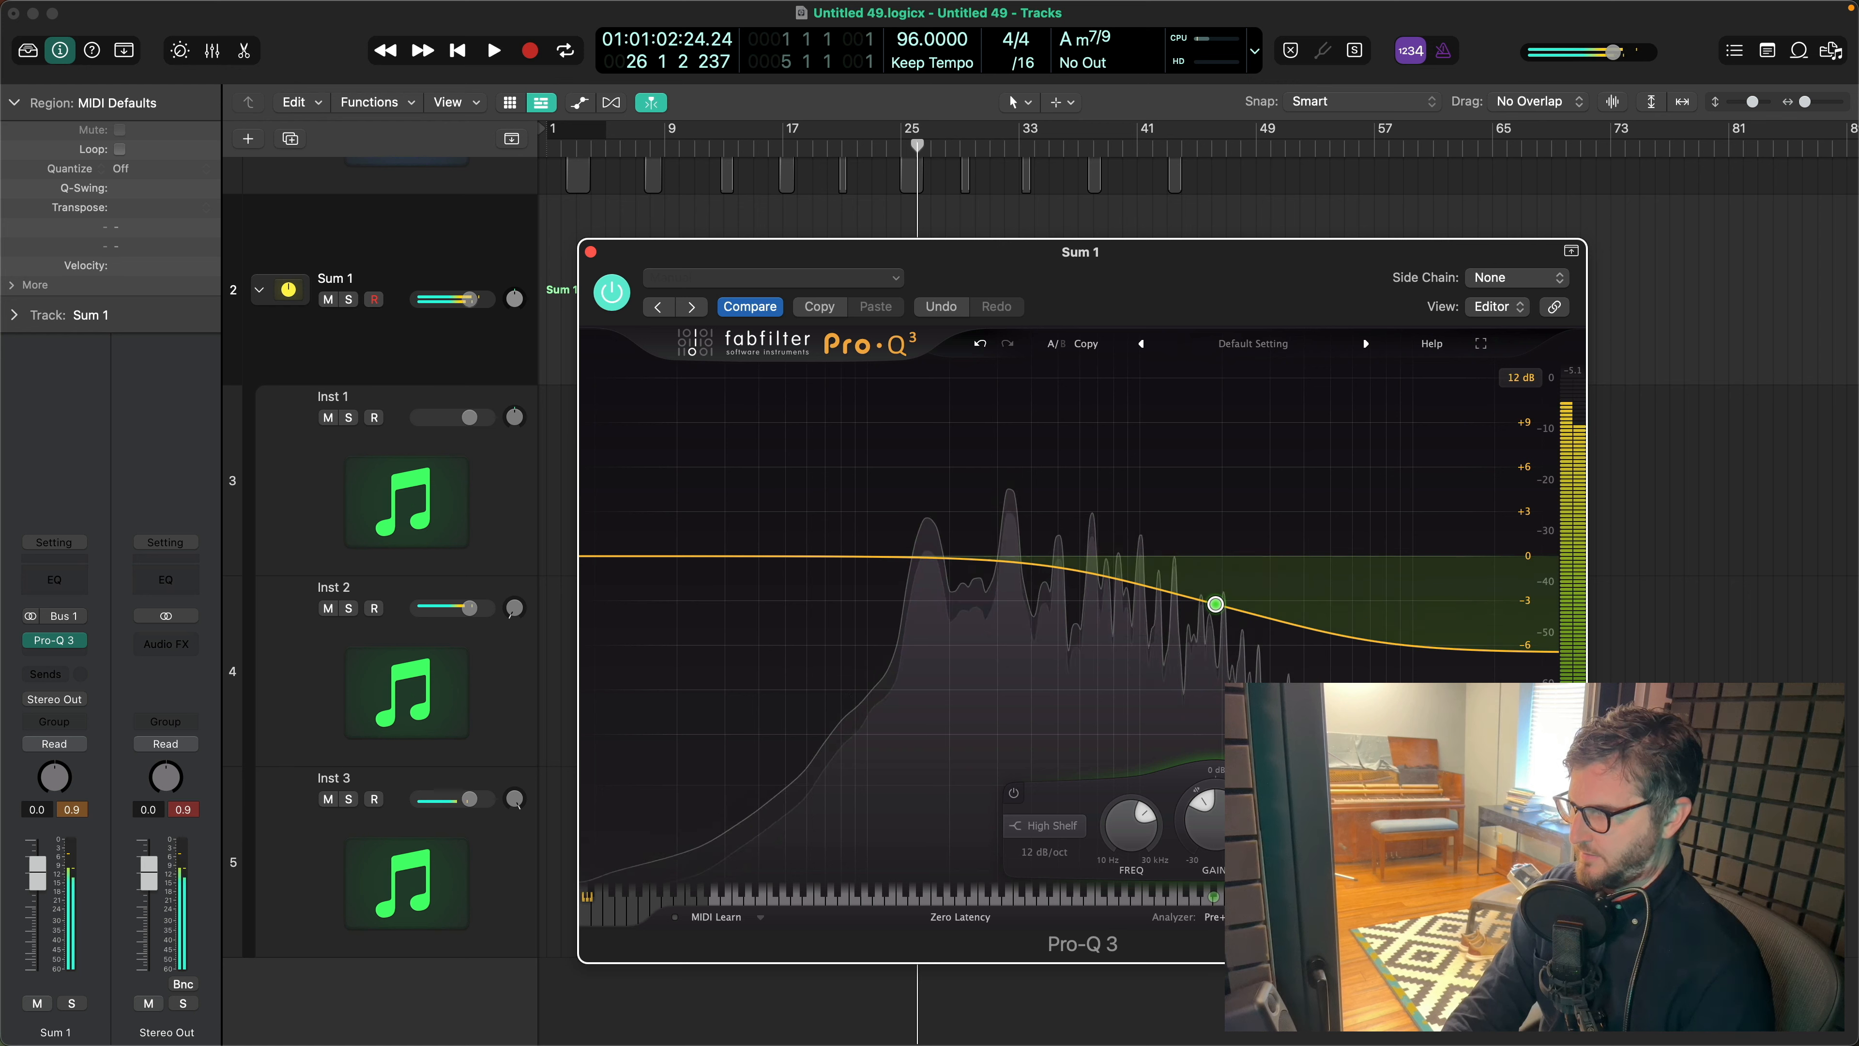
- Reset the output peak reading, pull Sum 1's Pro-Q 3 high shelf down further, and close its window
left_click(184, 811)
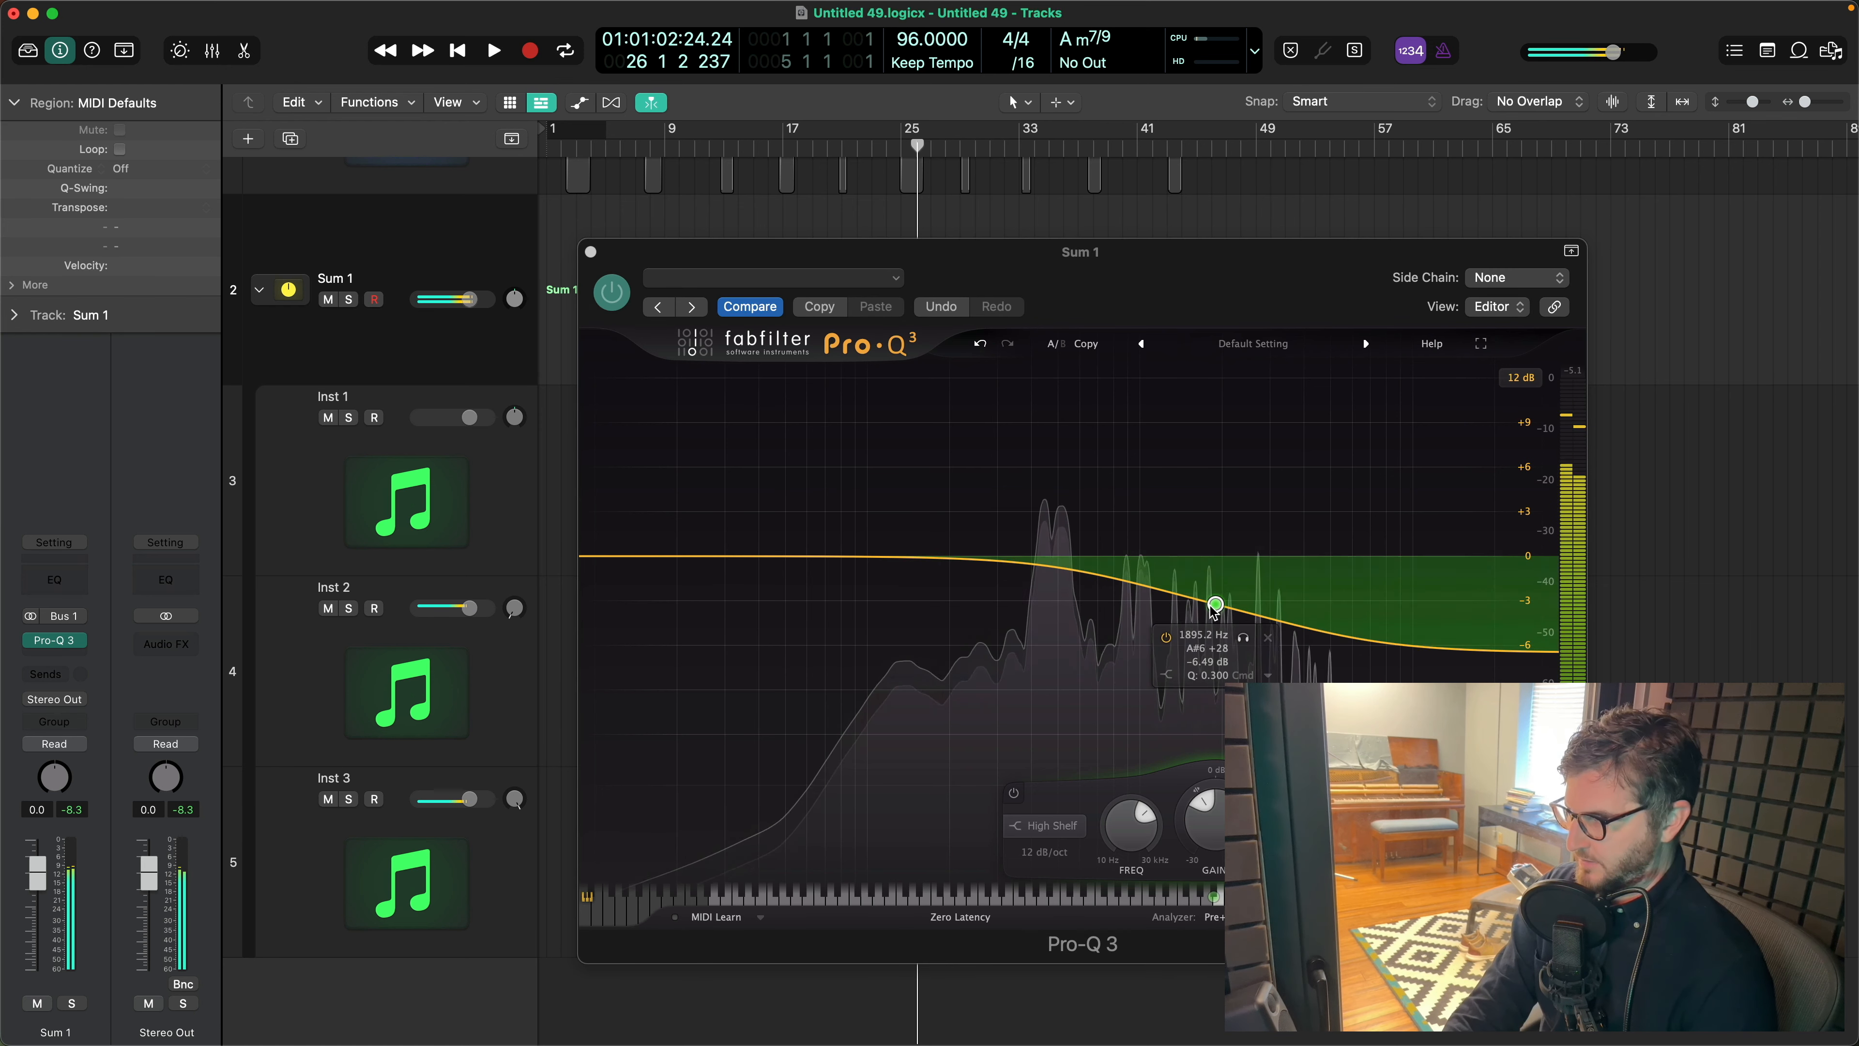
left_click_drag(1215, 604, 1210, 675)
left_click(592, 253)
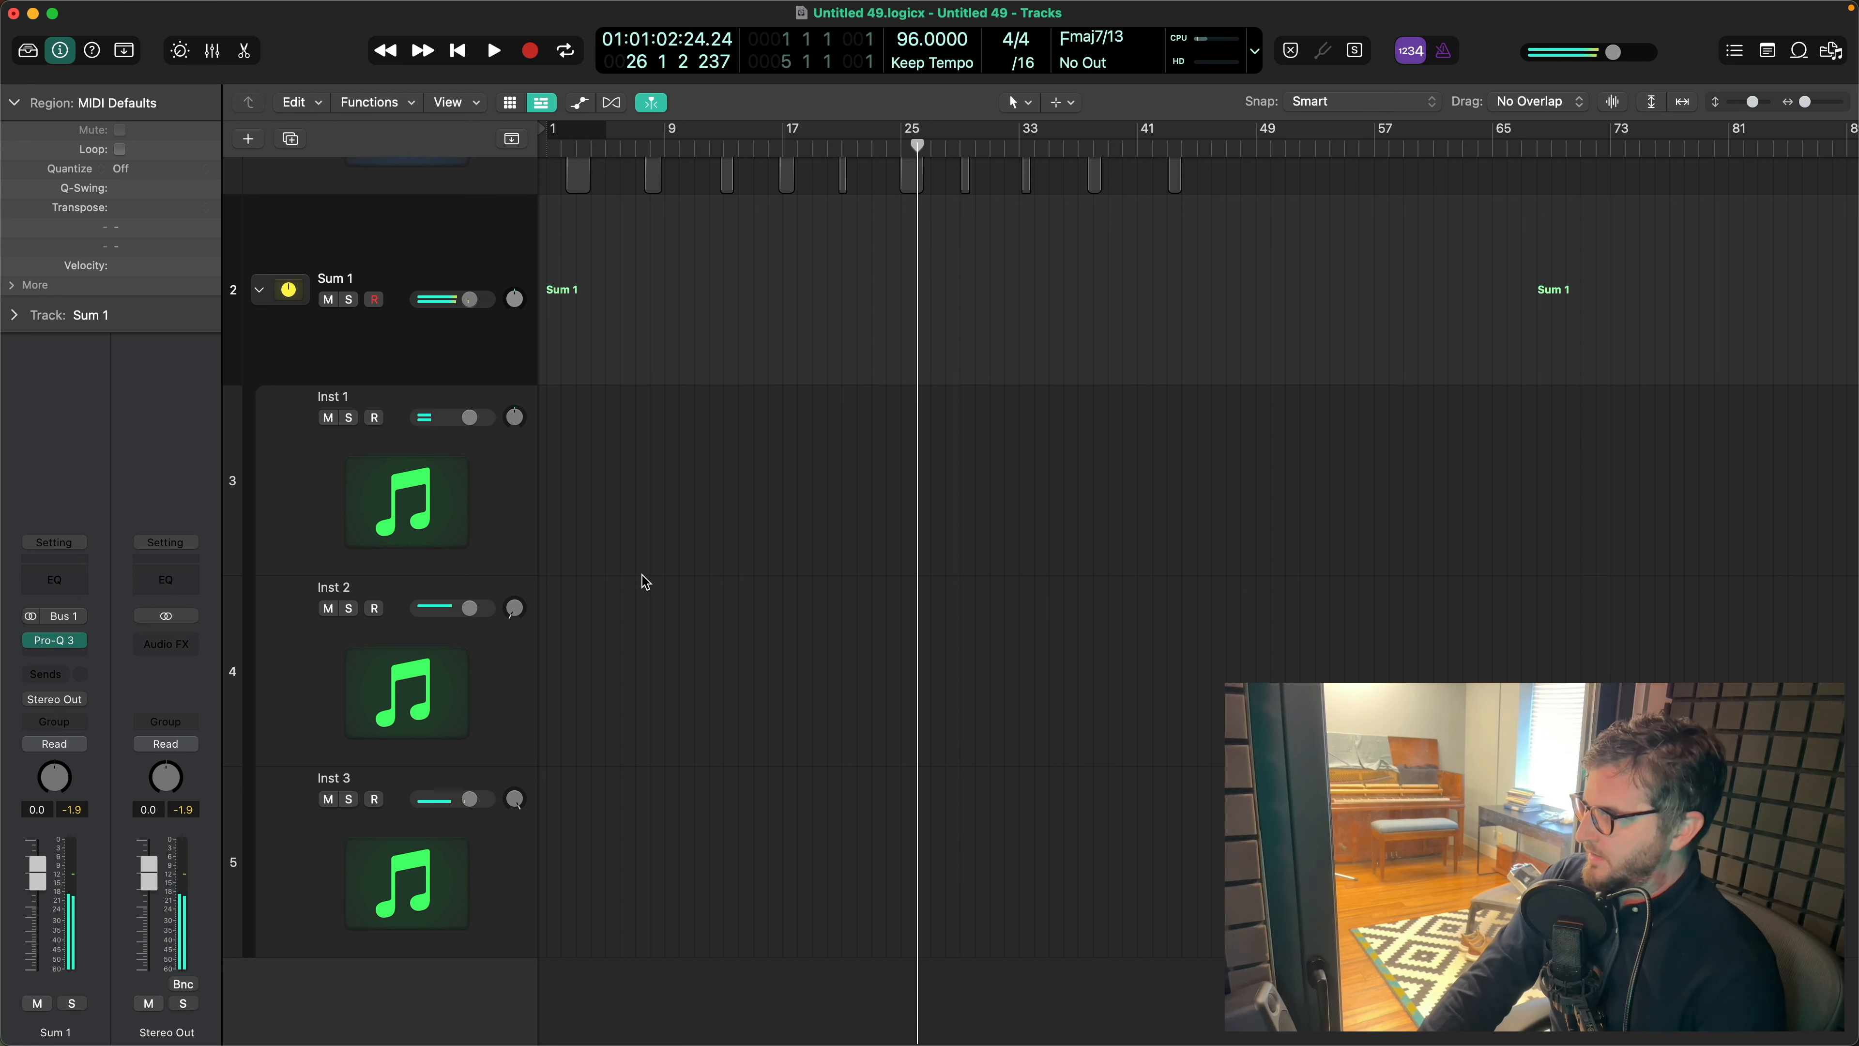
left_click(56, 645)
left_click(594, 252)
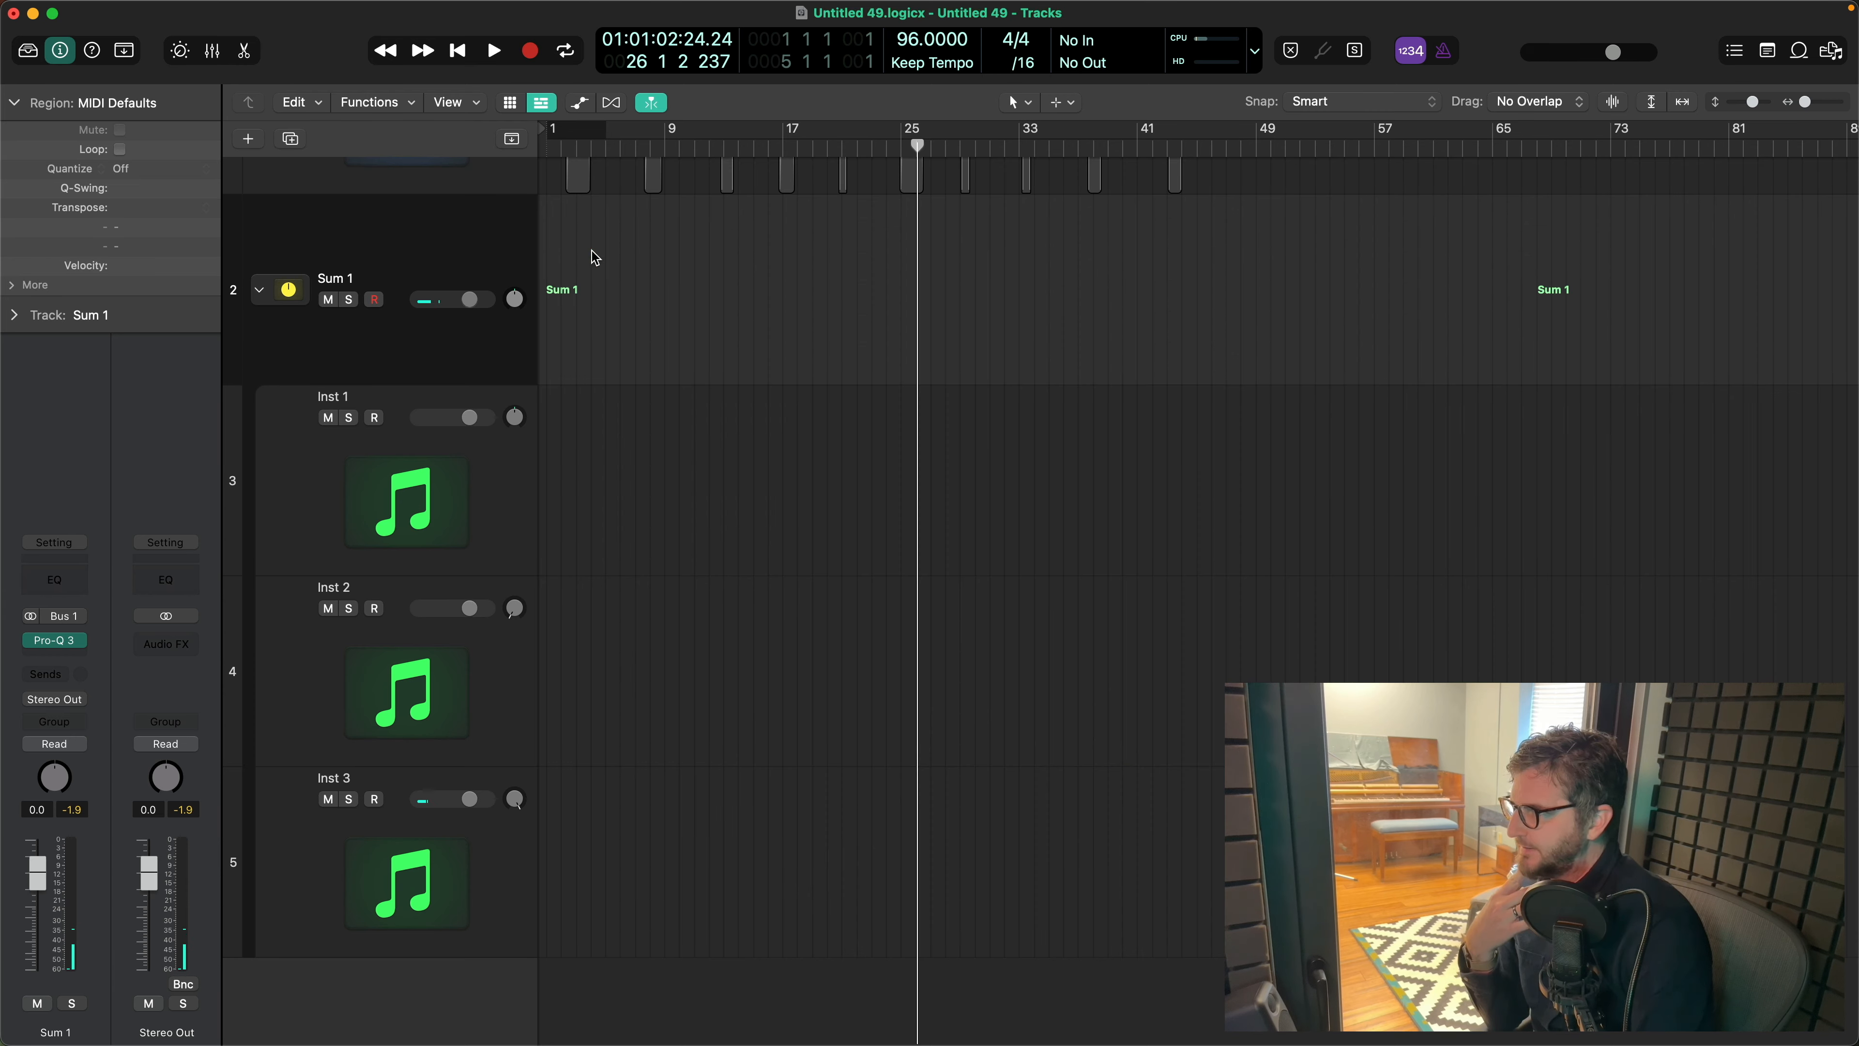
- Insert a stereo Soundtheory Gullfoss after Pro-Q 3 on Sum 1 and move its window lower over the arrangement
left_click(79, 654)
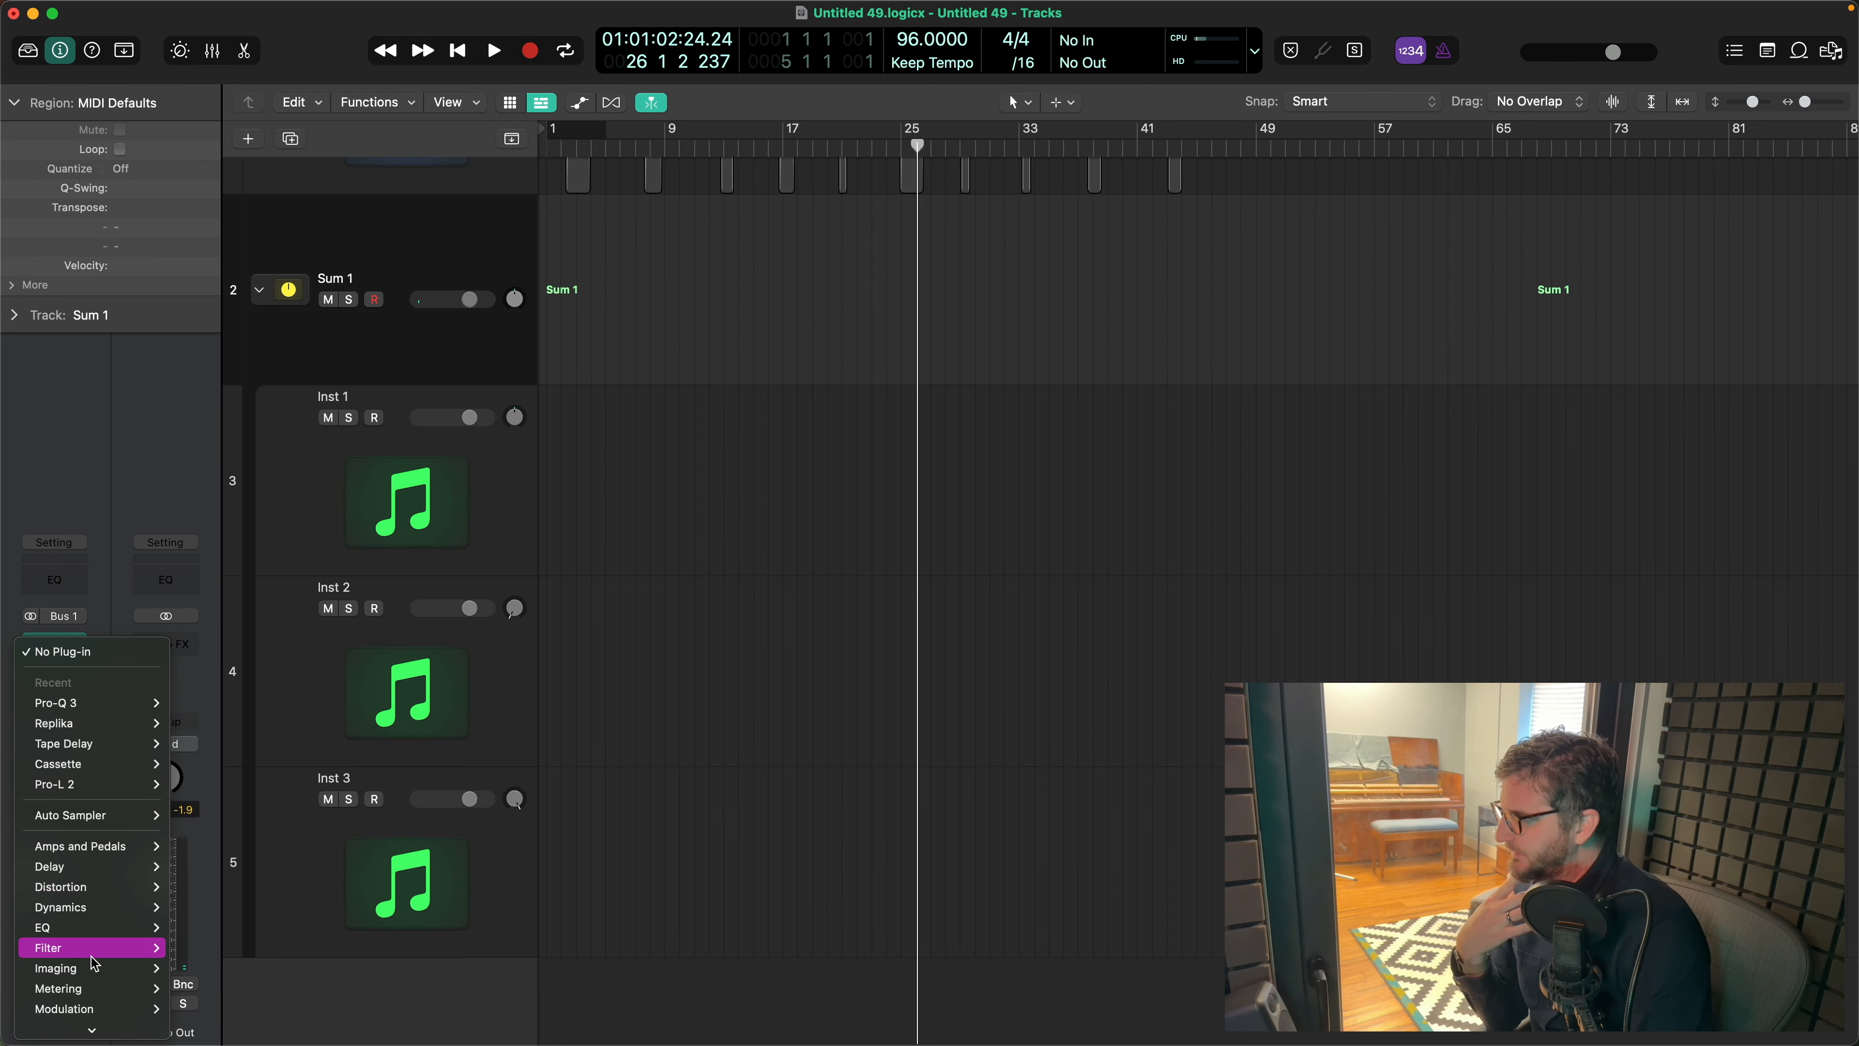
mouse_move(110, 1026)
mouse_move(196, 1016)
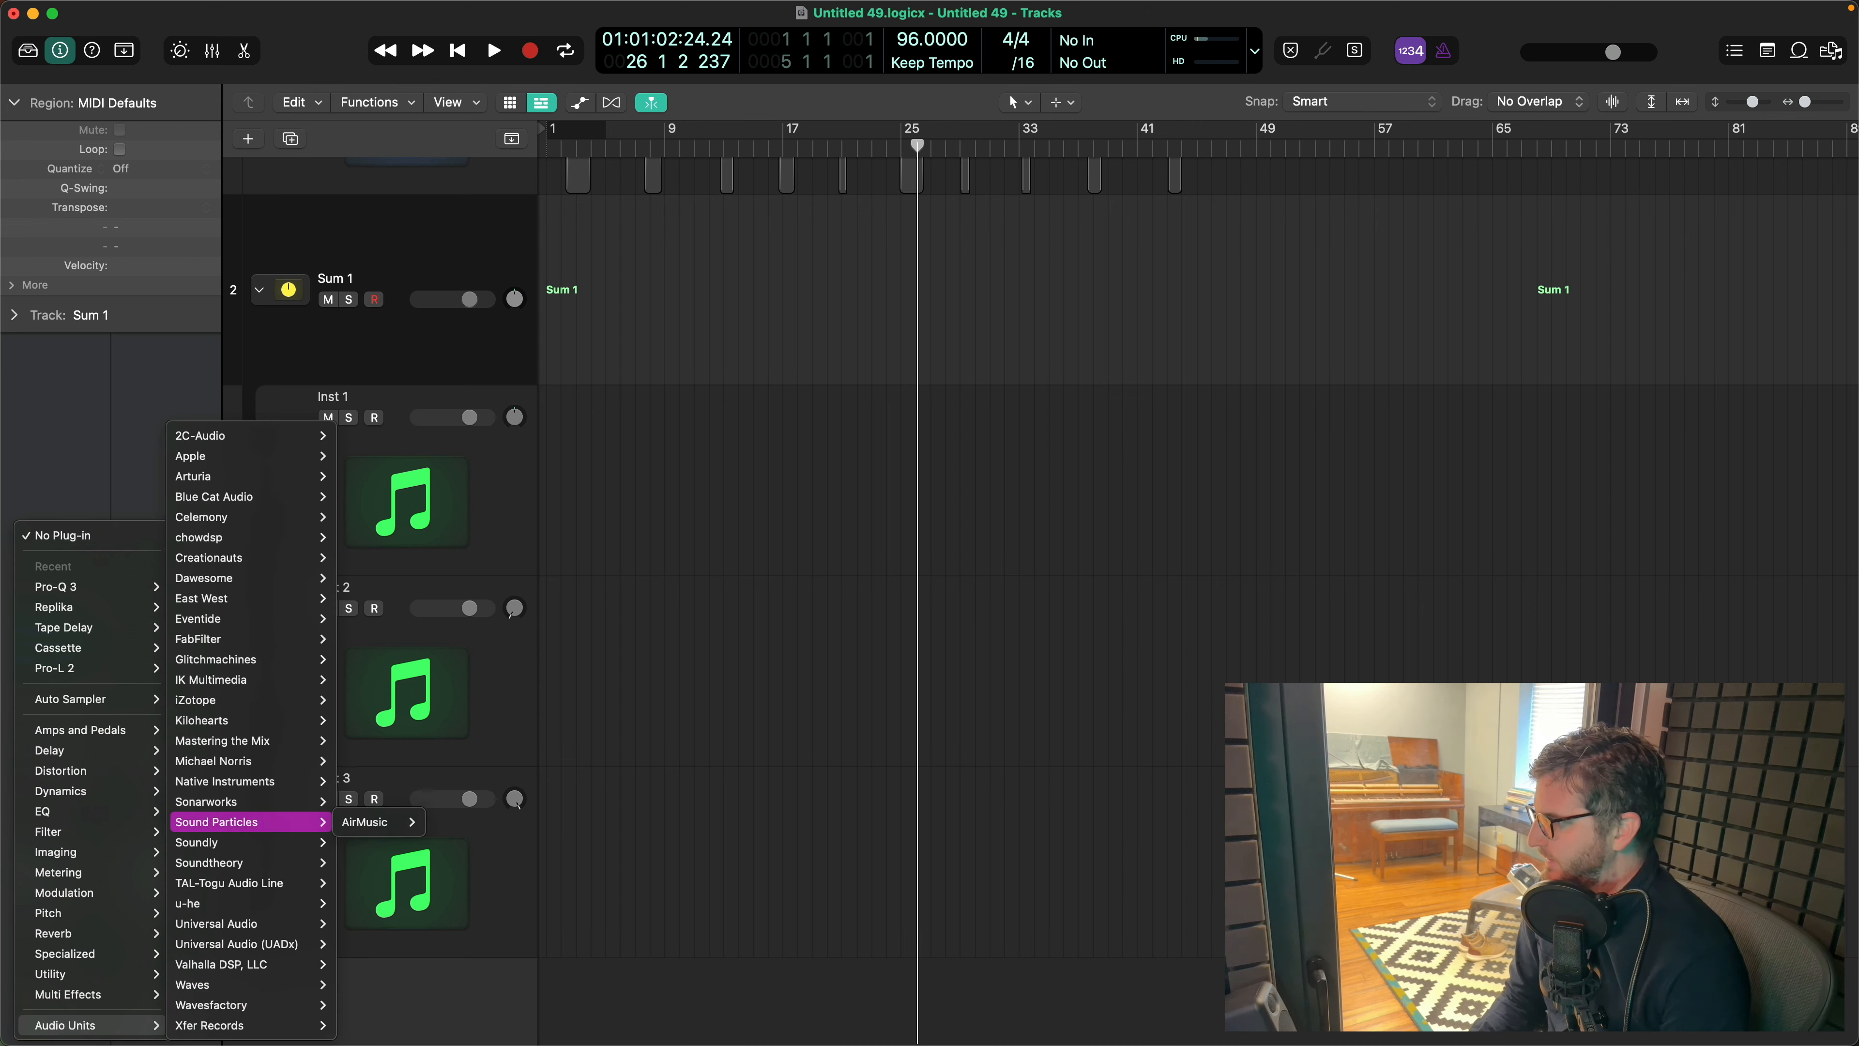
mouse_move(264, 863)
mouse_move(402, 864)
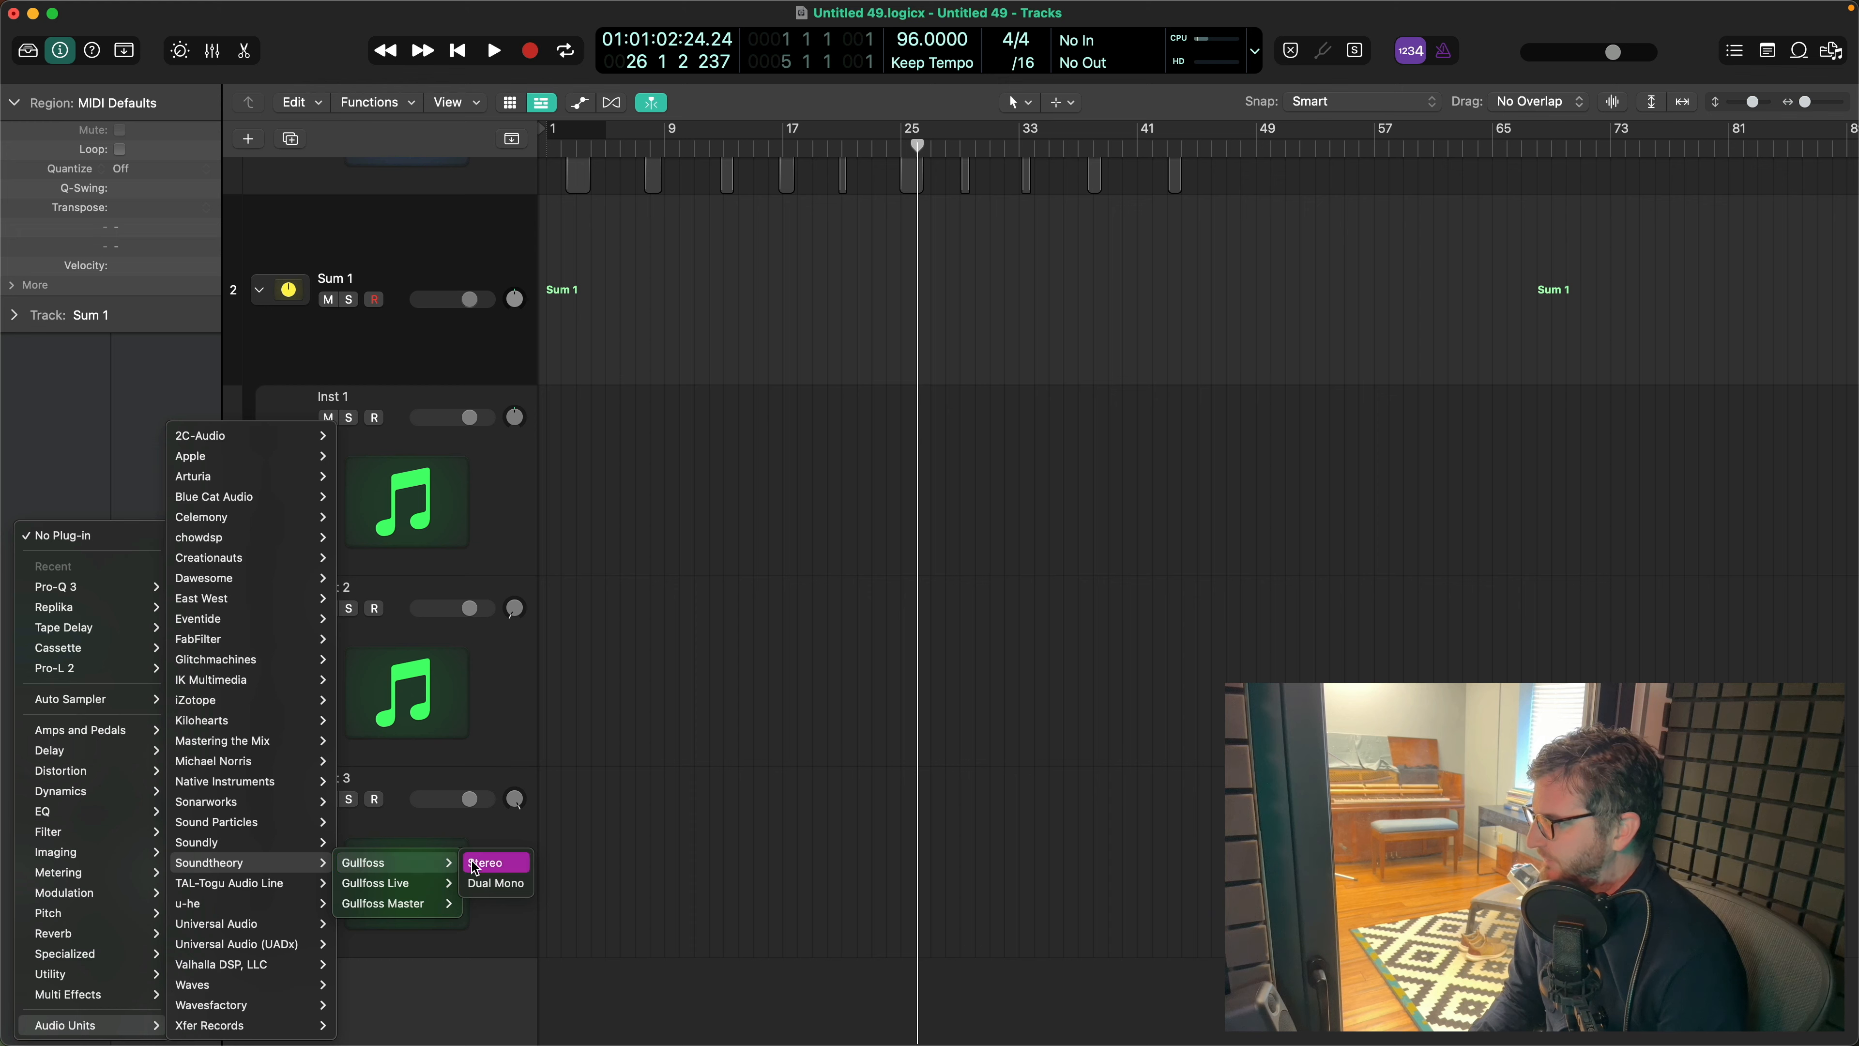
left_click(486, 863)
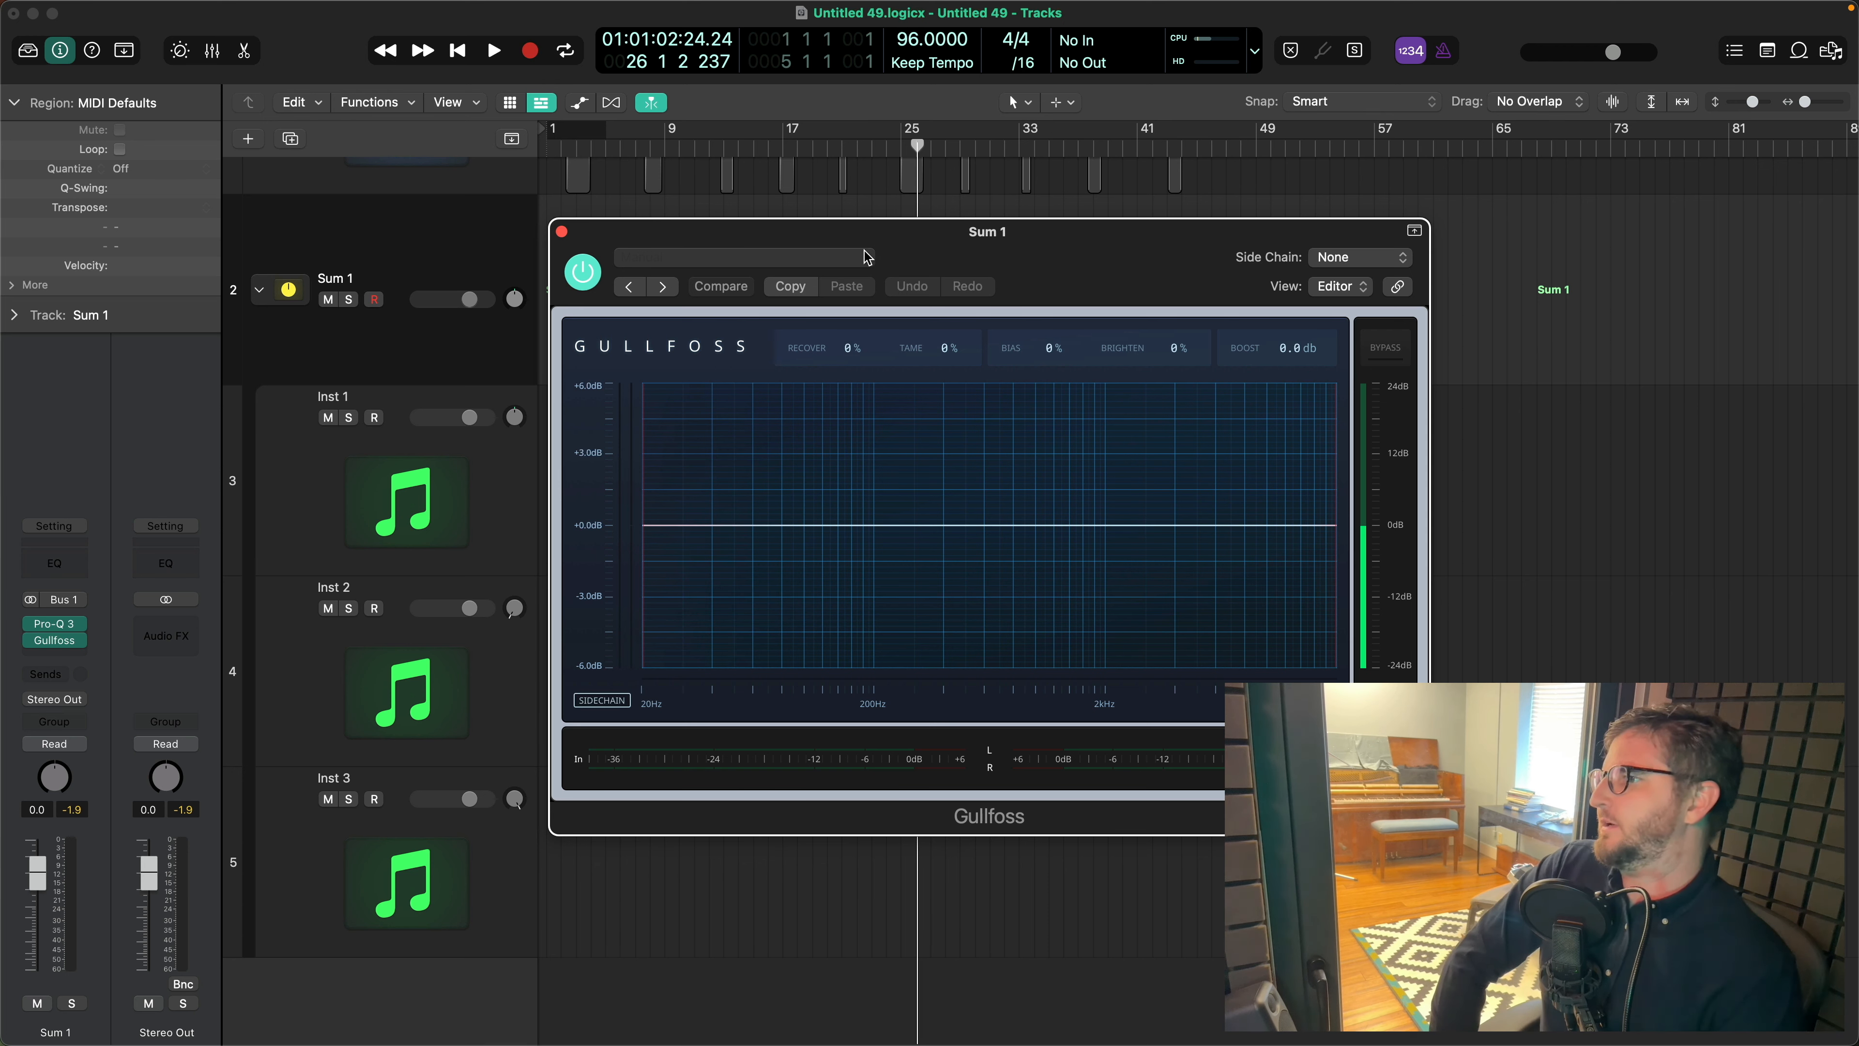
left_click(851, 257)
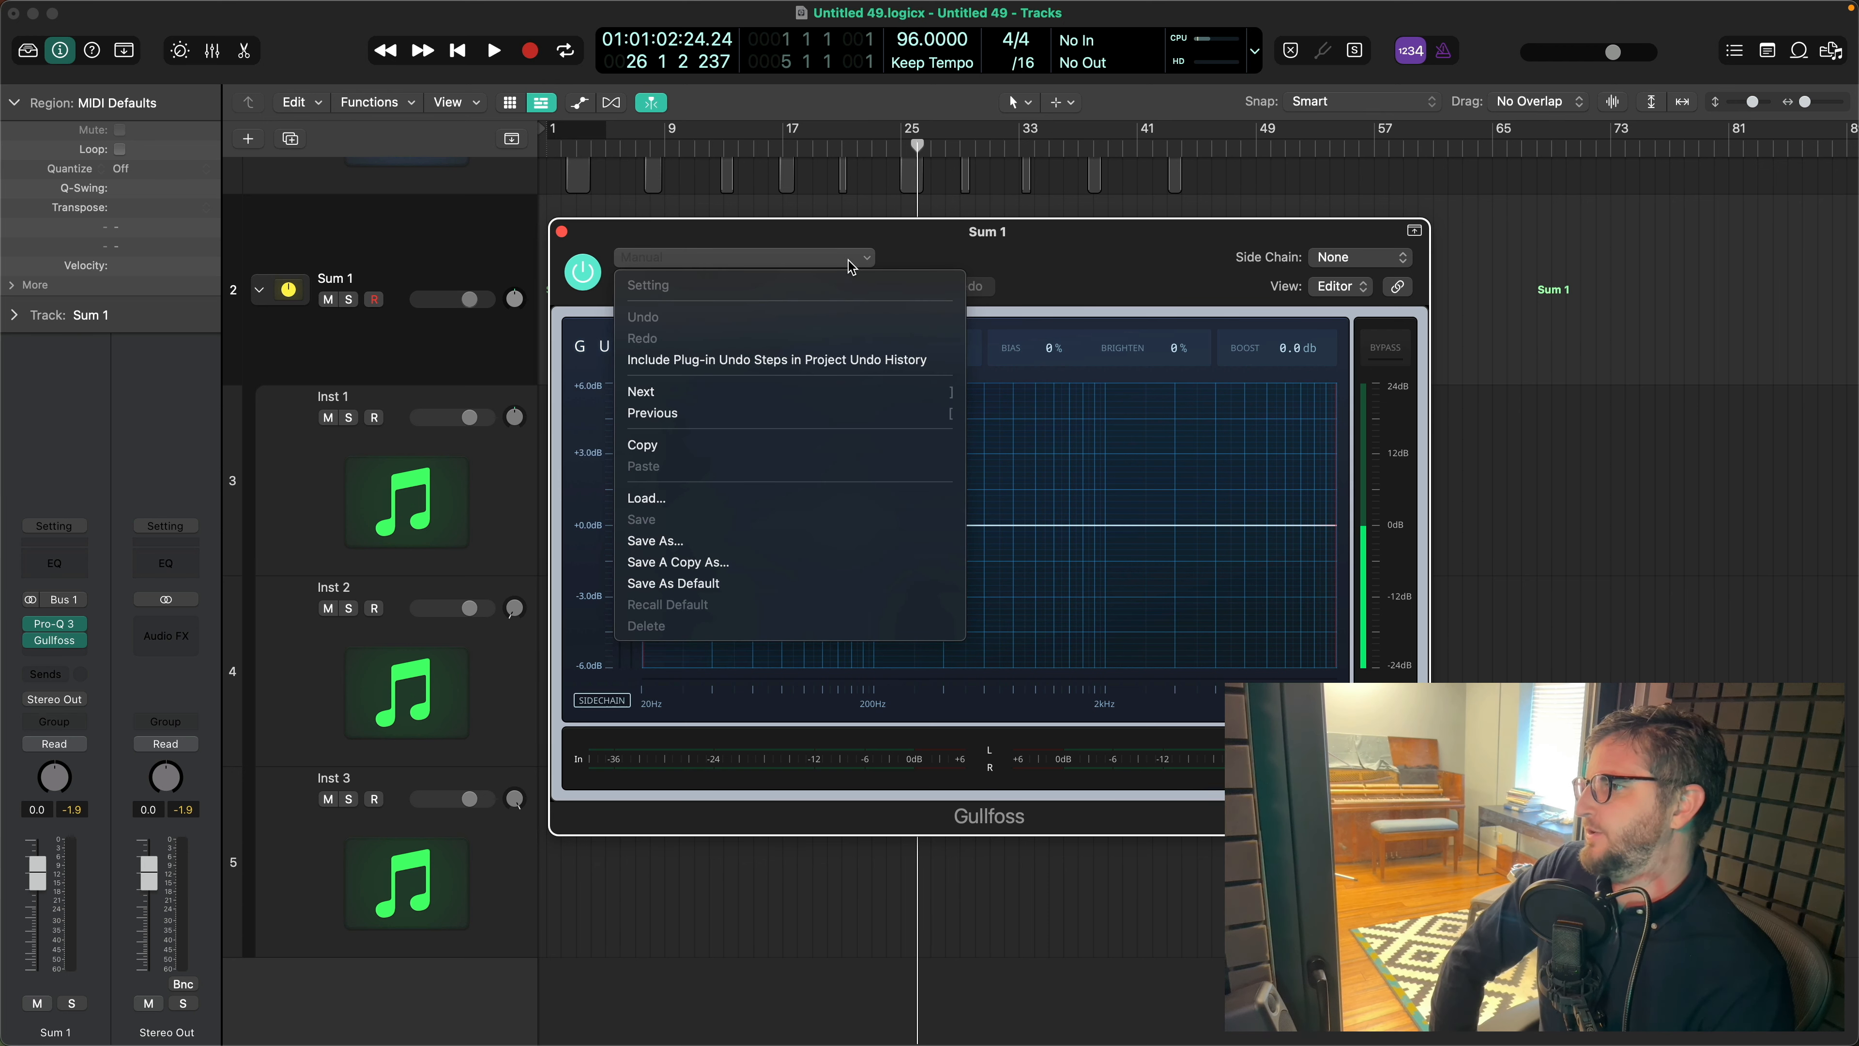
left_click(1098, 264)
left_click_drag(974, 247, 935, 334)
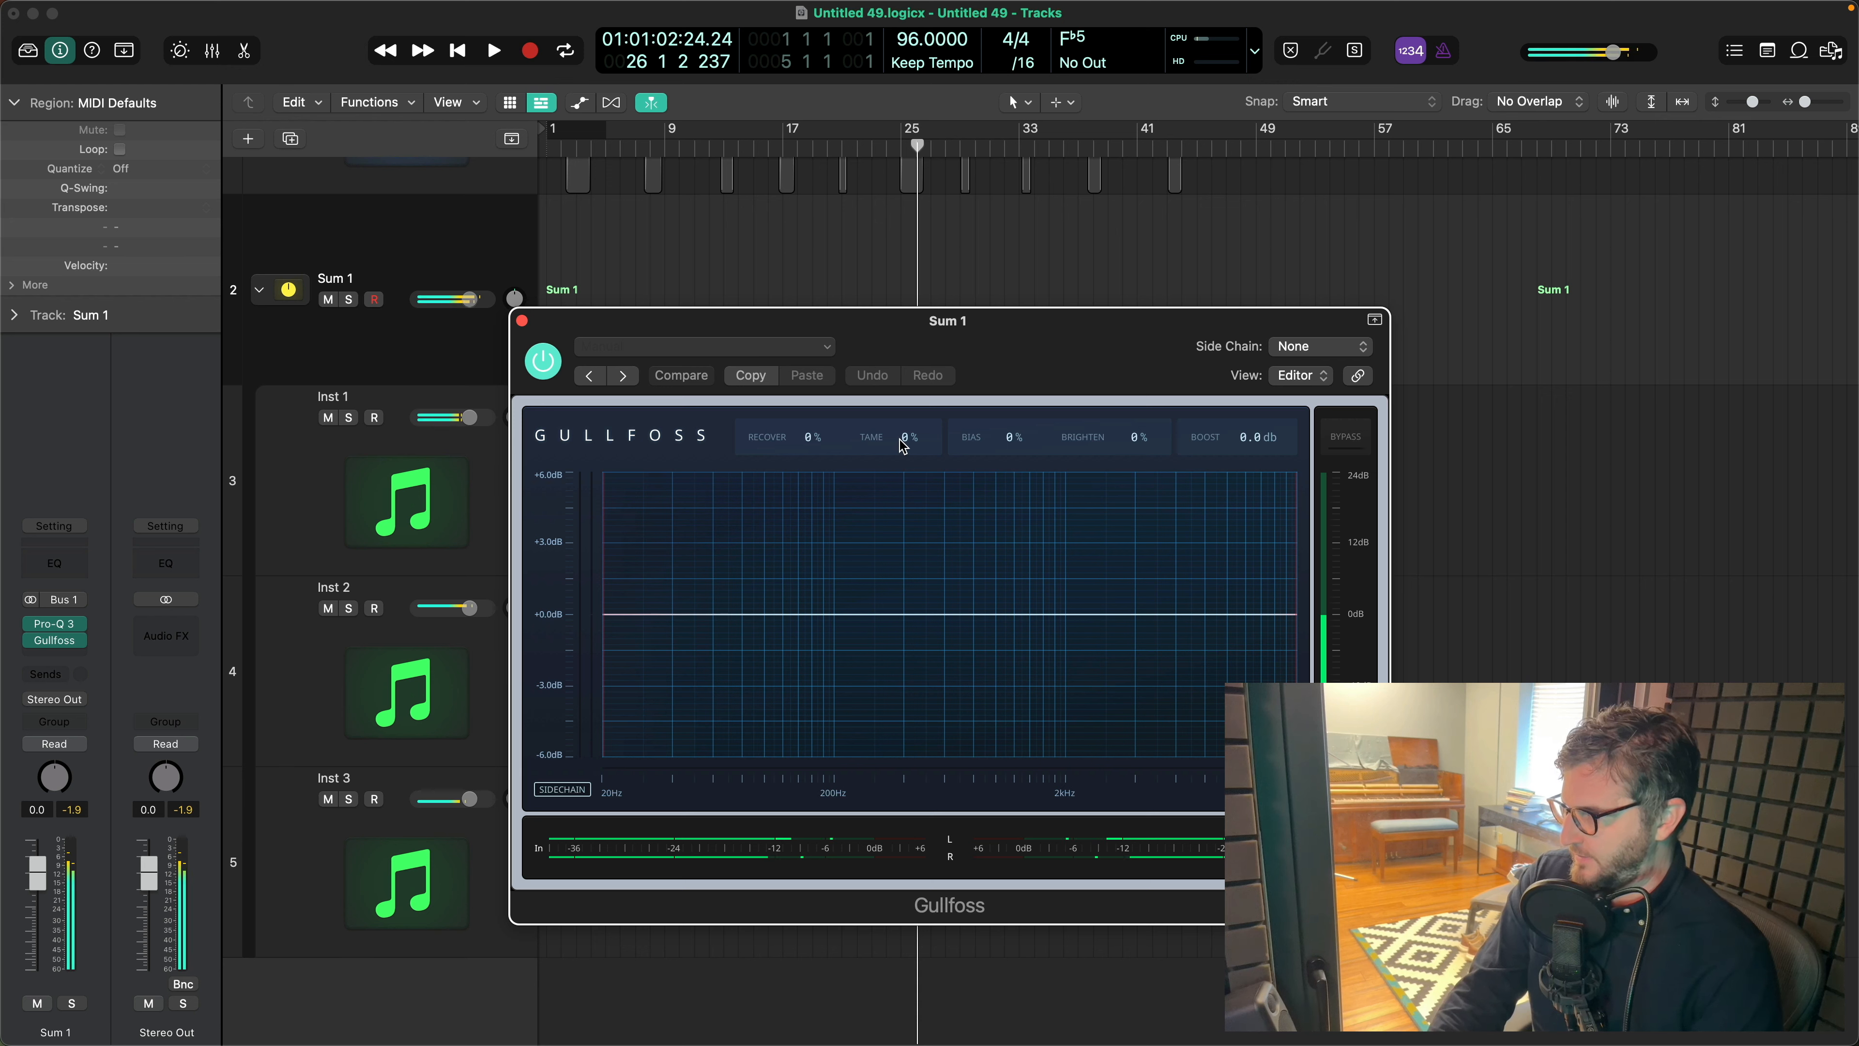
- Set Gullfoss's Tame to 64% and Brighten to -34%, and compare the result with the bypassed sound
scroll(908, 443, "up", 10)
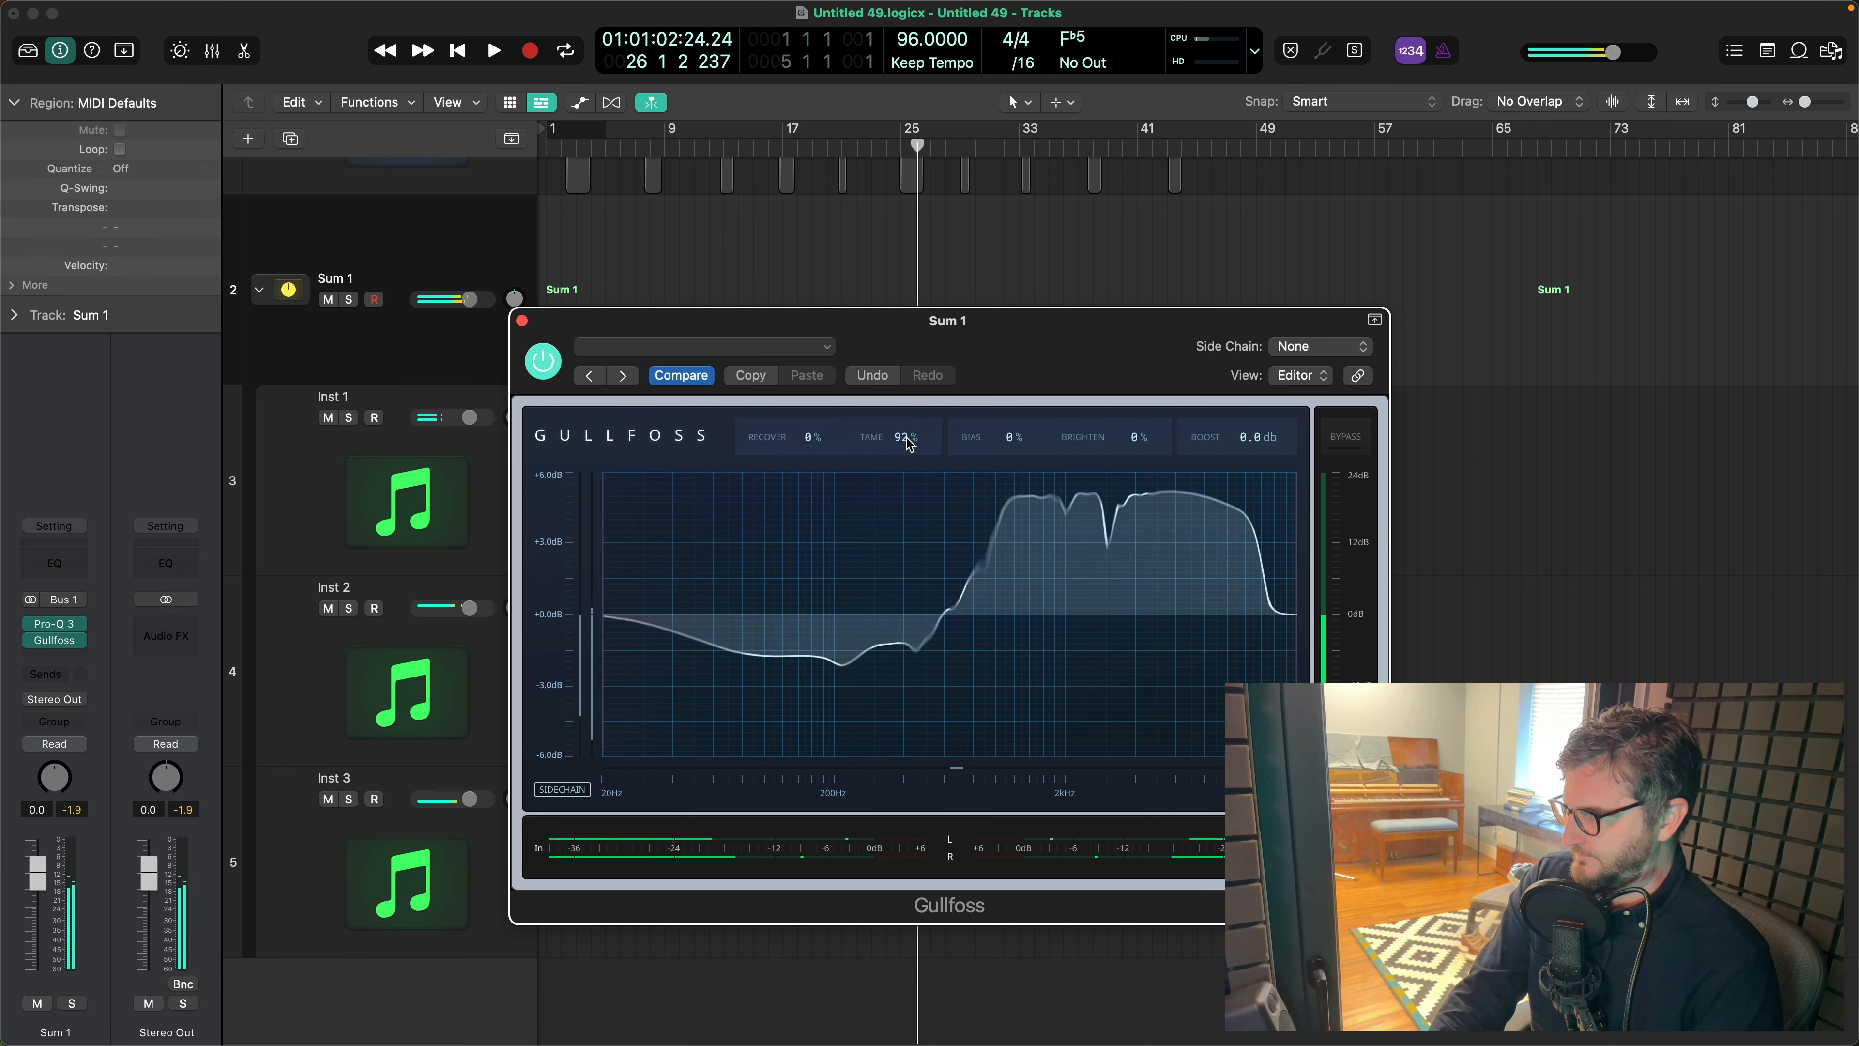
scroll(908, 443, "down", 5)
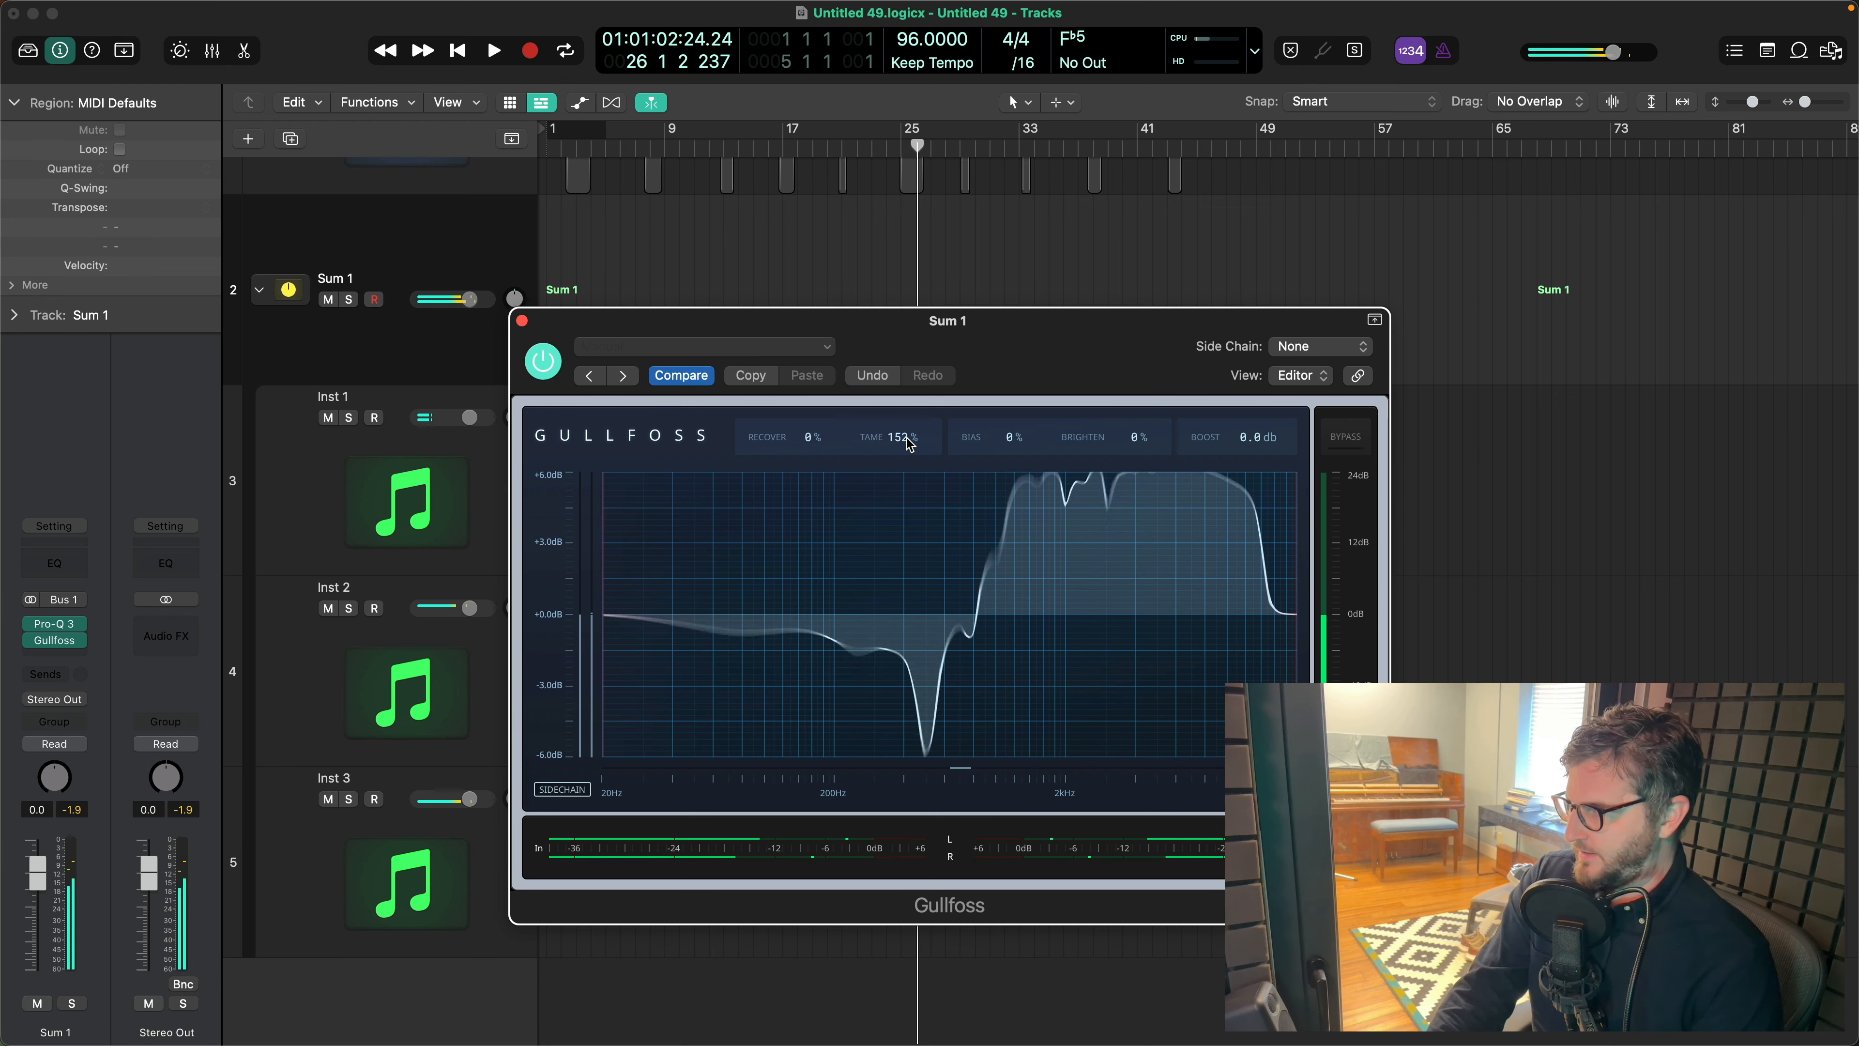
scroll(909, 444, "down", 10)
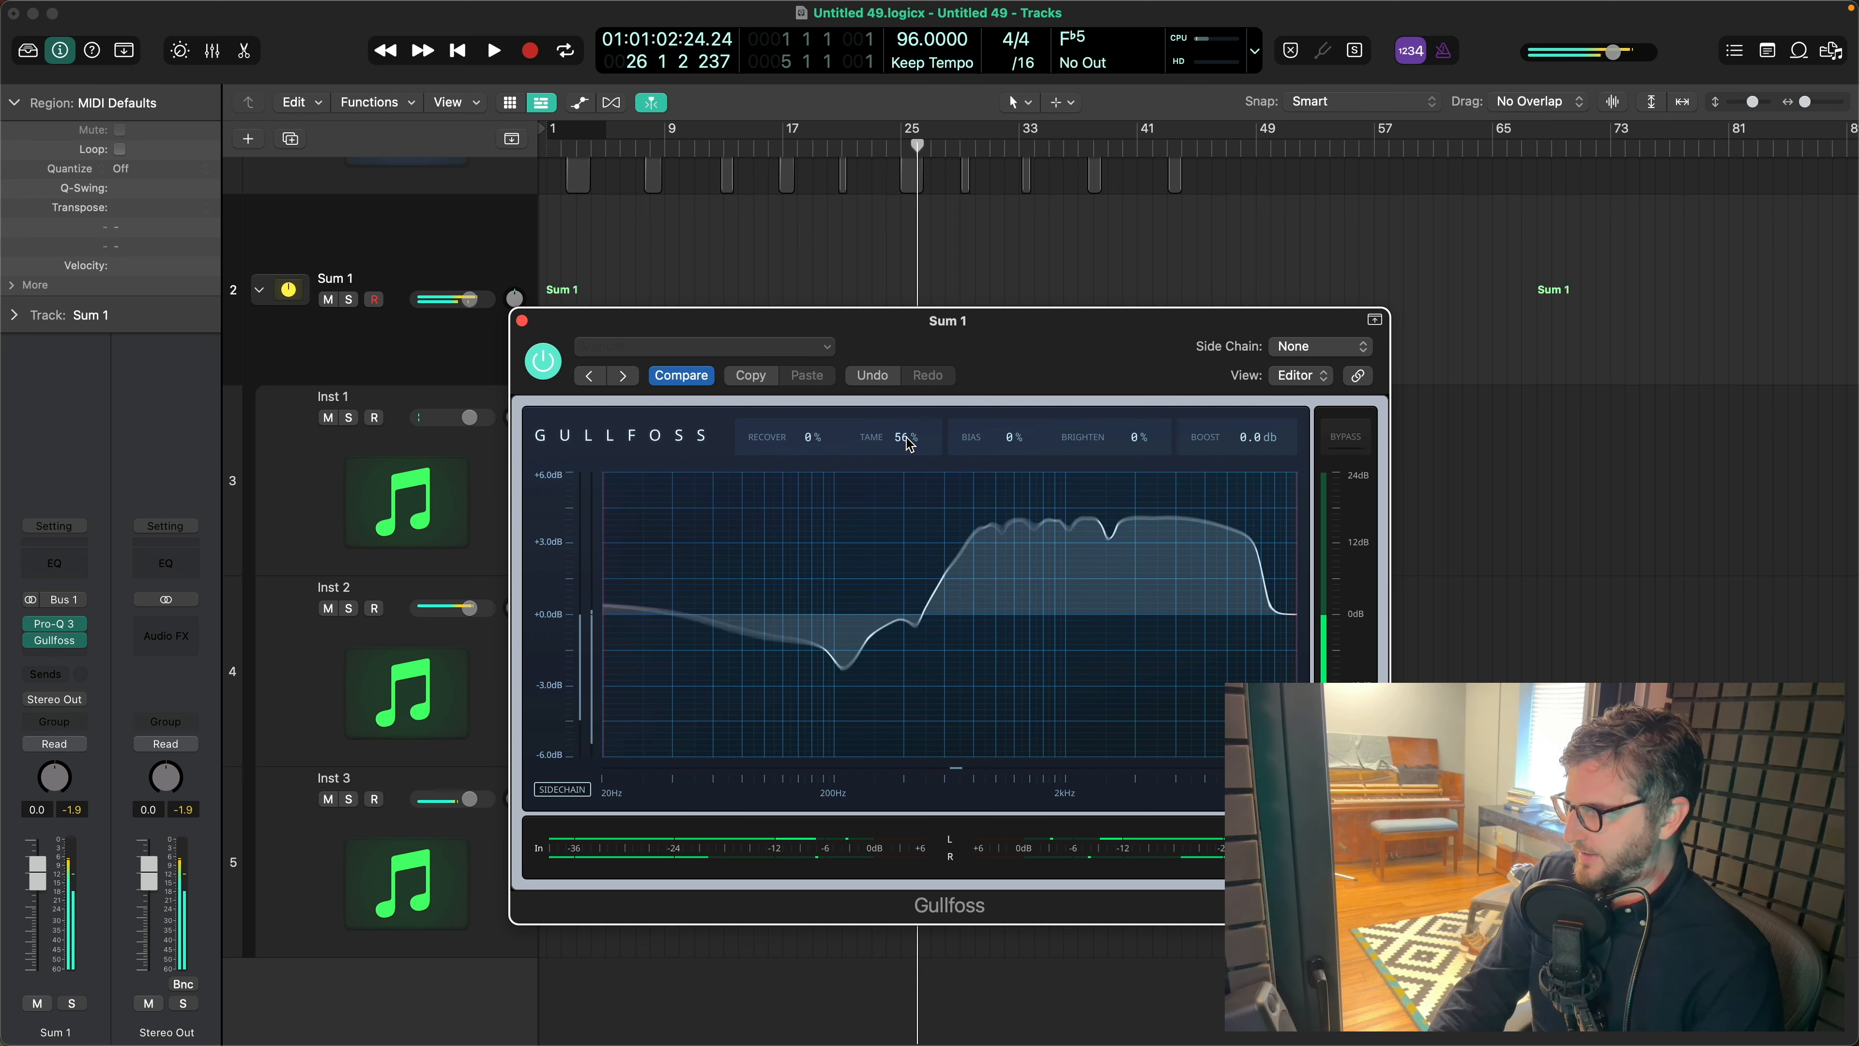
scroll(1140, 438, "down", 6)
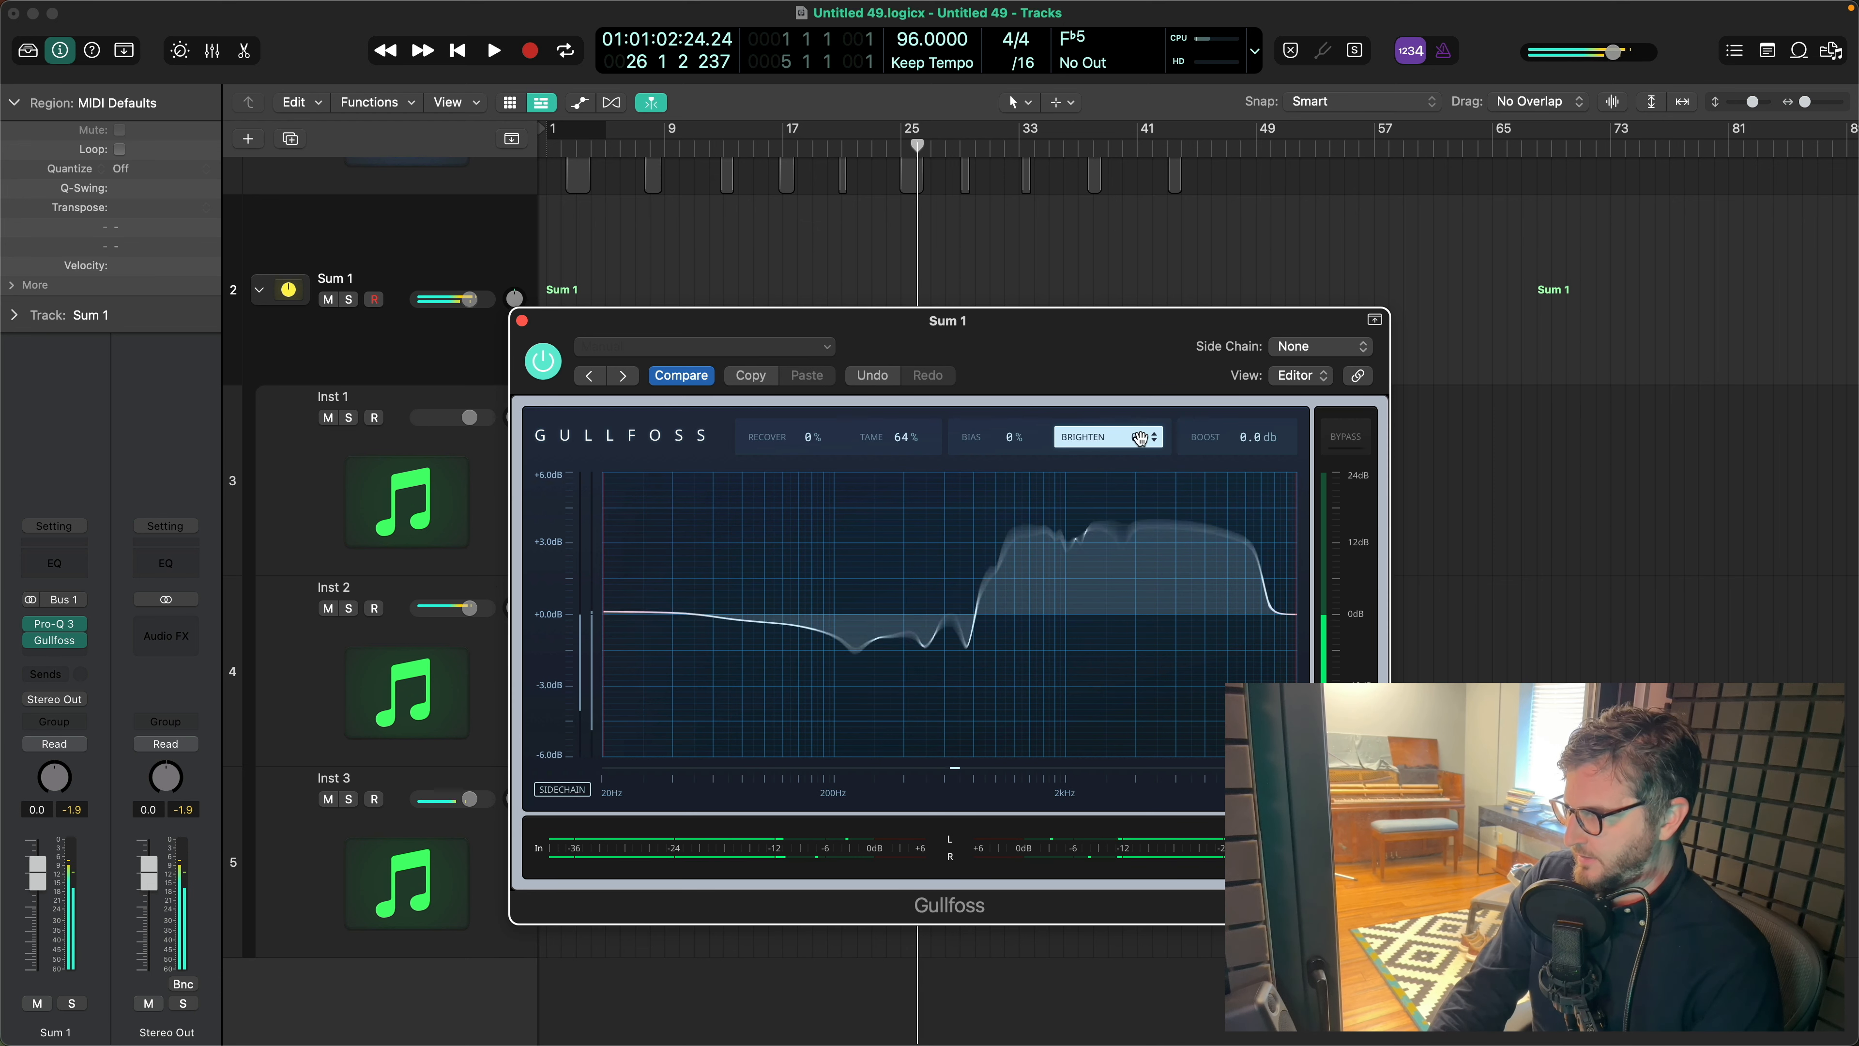
scroll(1140, 439, "down", 3)
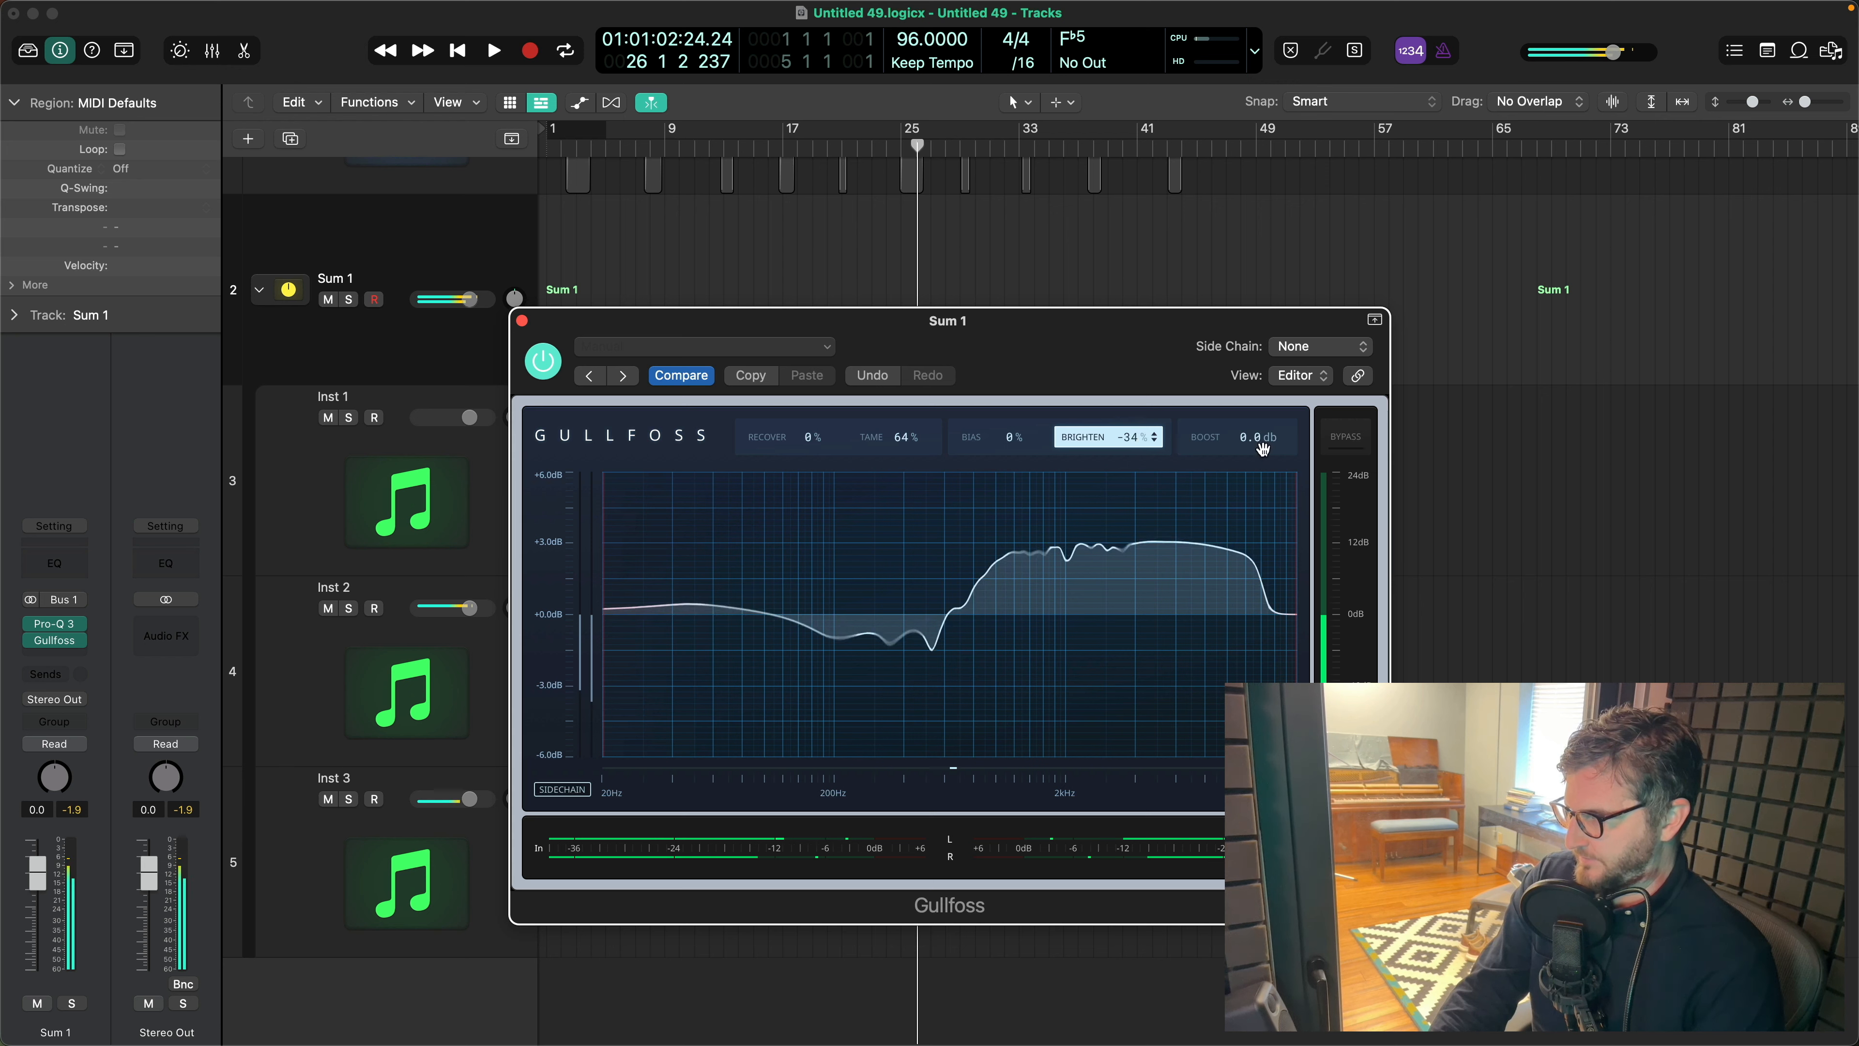
left_click(1348, 448)
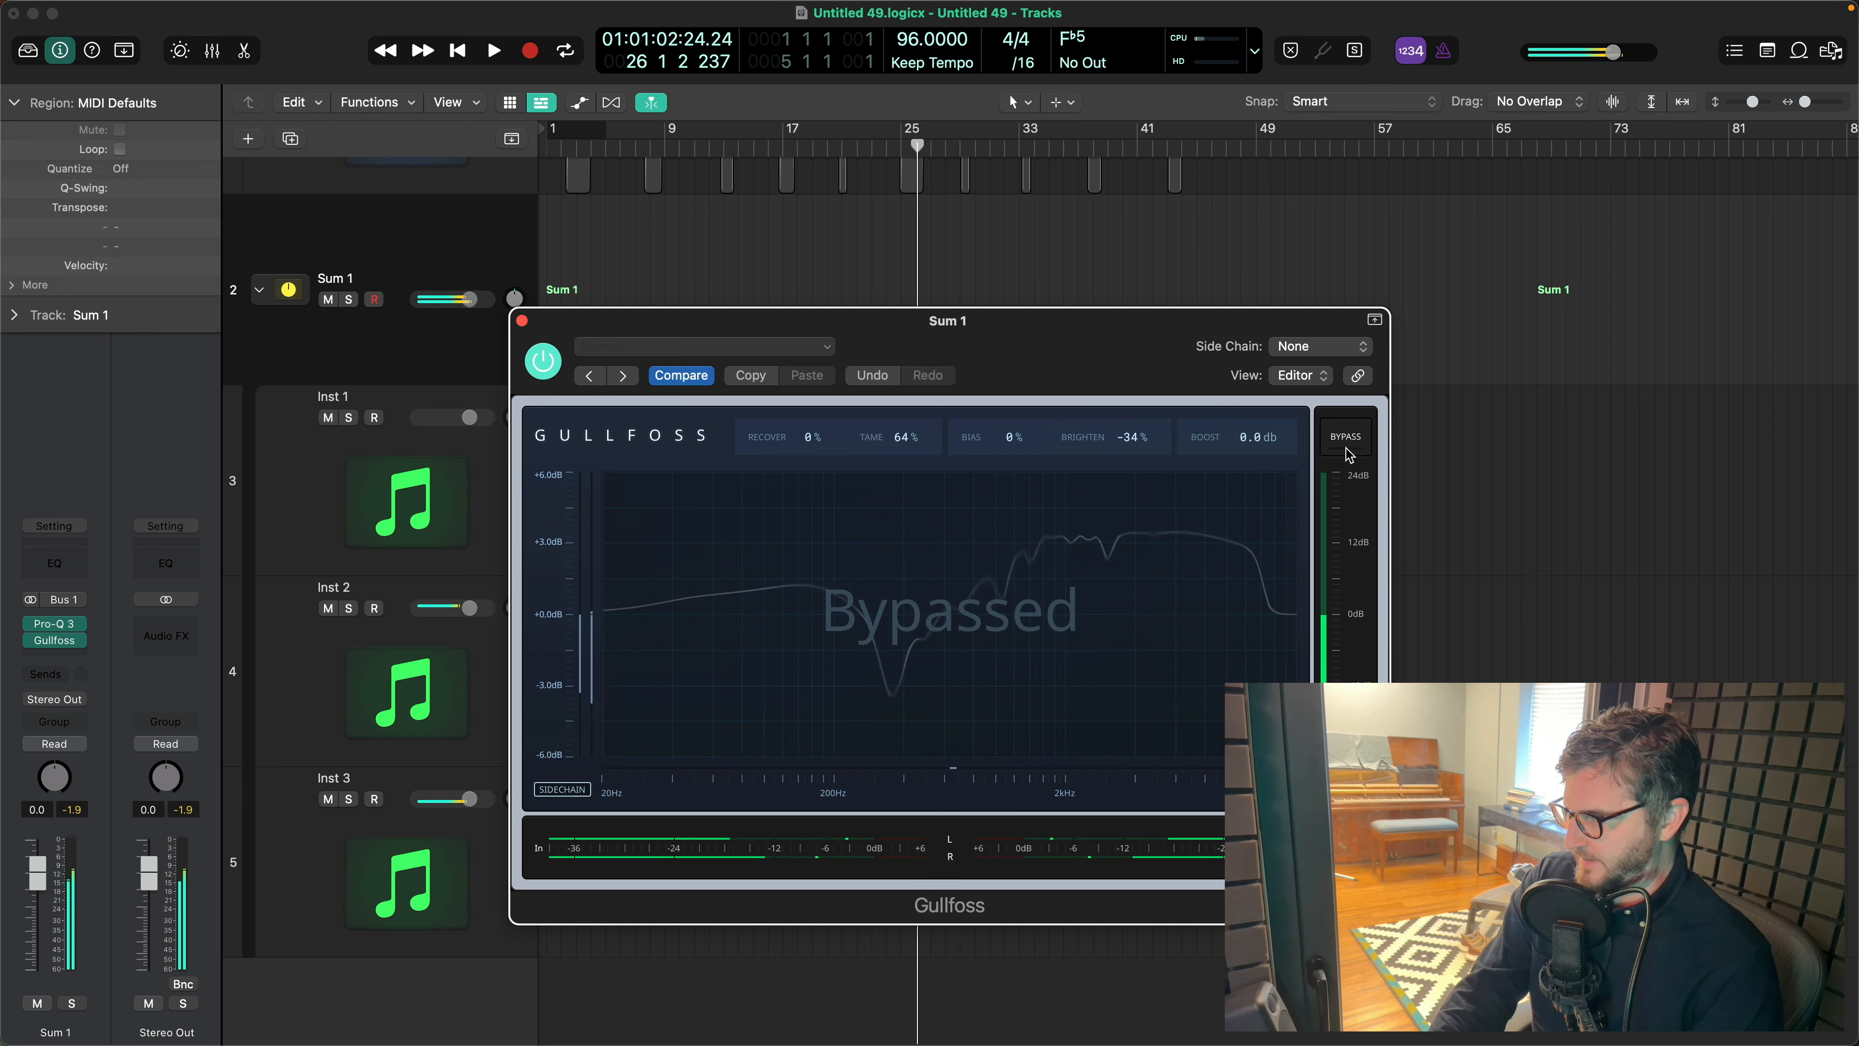
left_click(1349, 452)
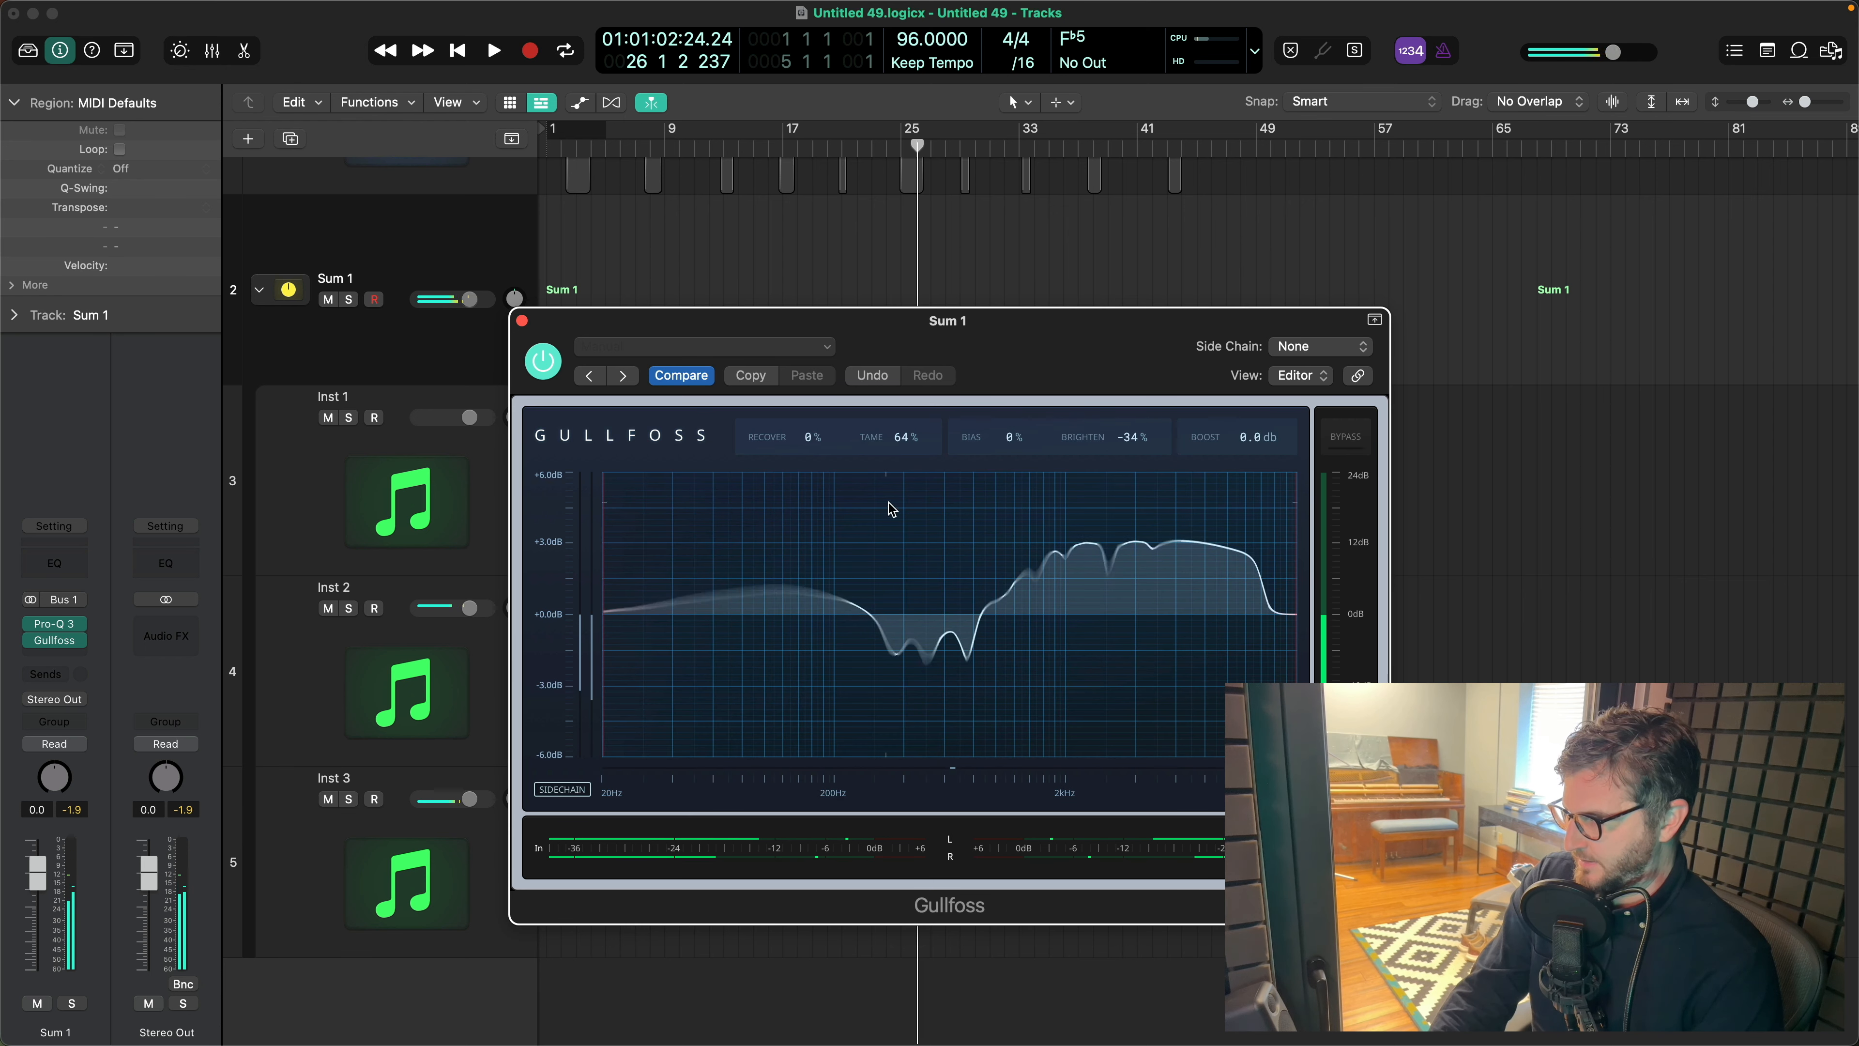
- Raise Gullfoss's Tame to 117%, compare it with the bypassed sound, and lower Brighten to -40%
scroll(907, 438, "down", 3)
scroll(906, 438, "up", 10)
left_click(1336, 453)
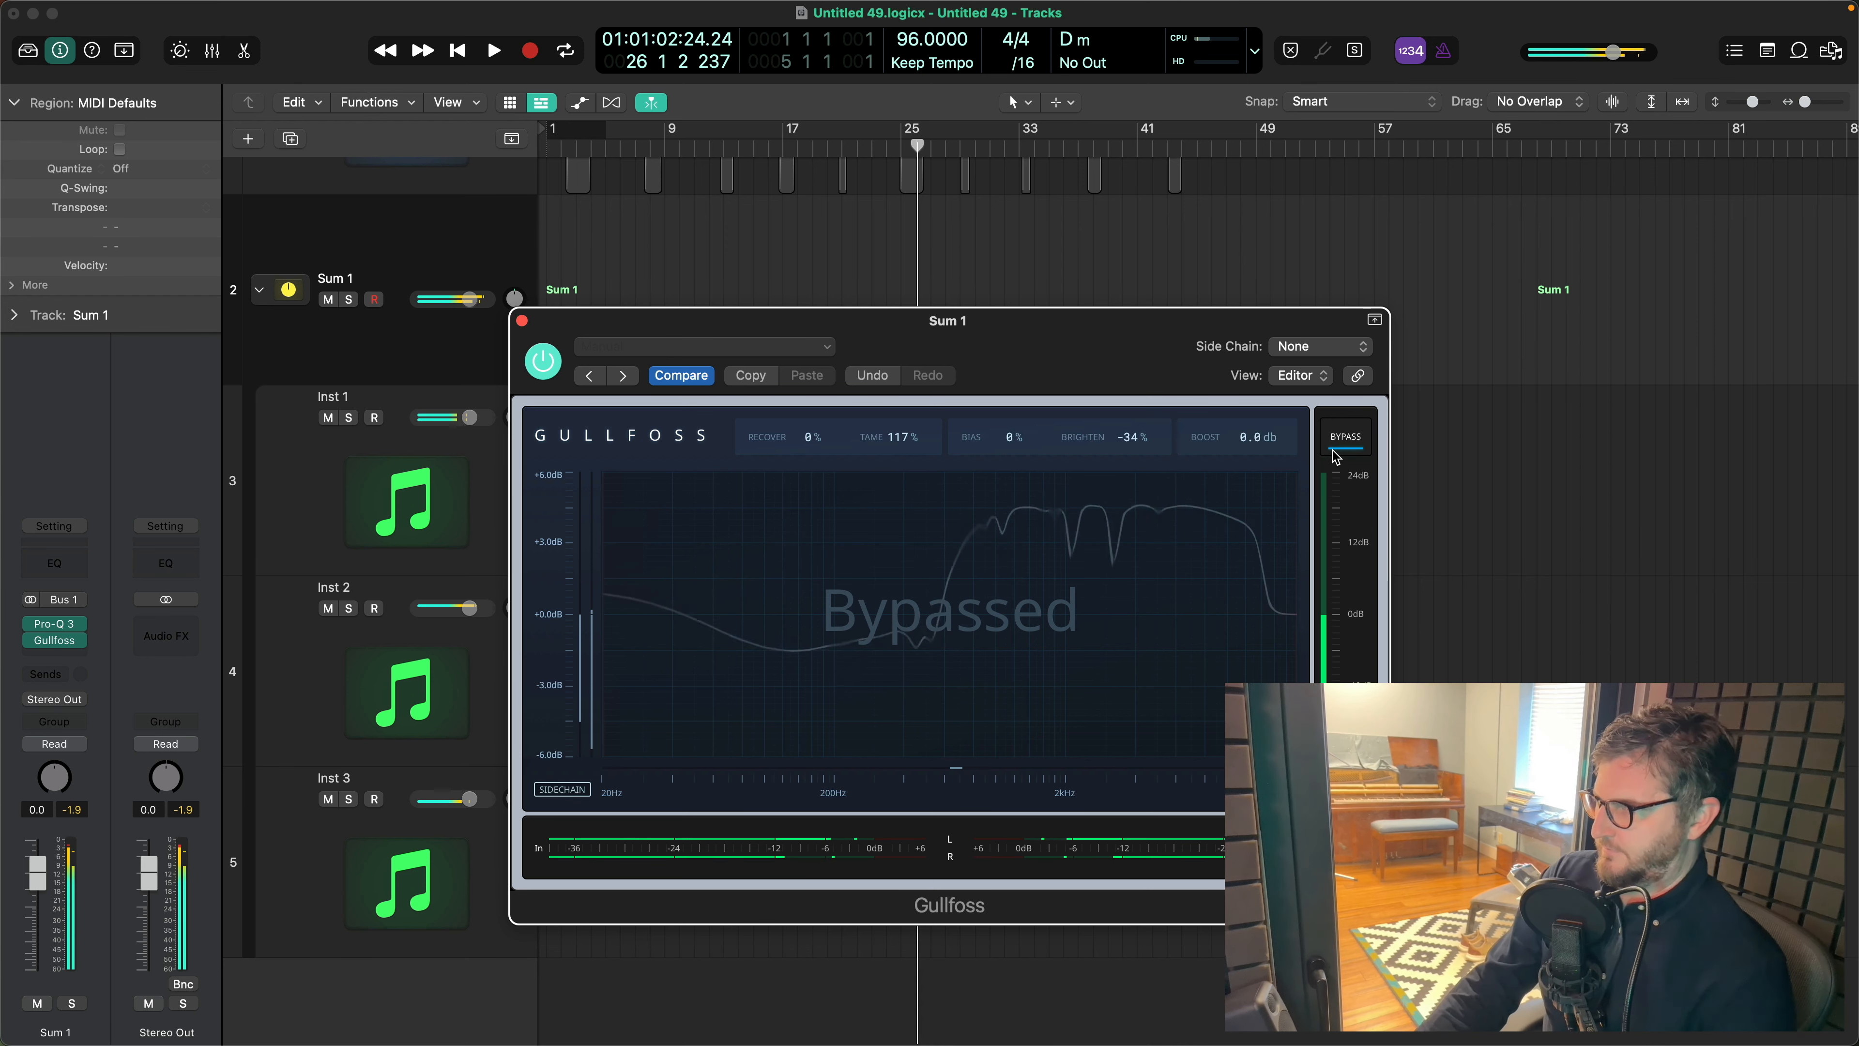
left_click(1351, 453)
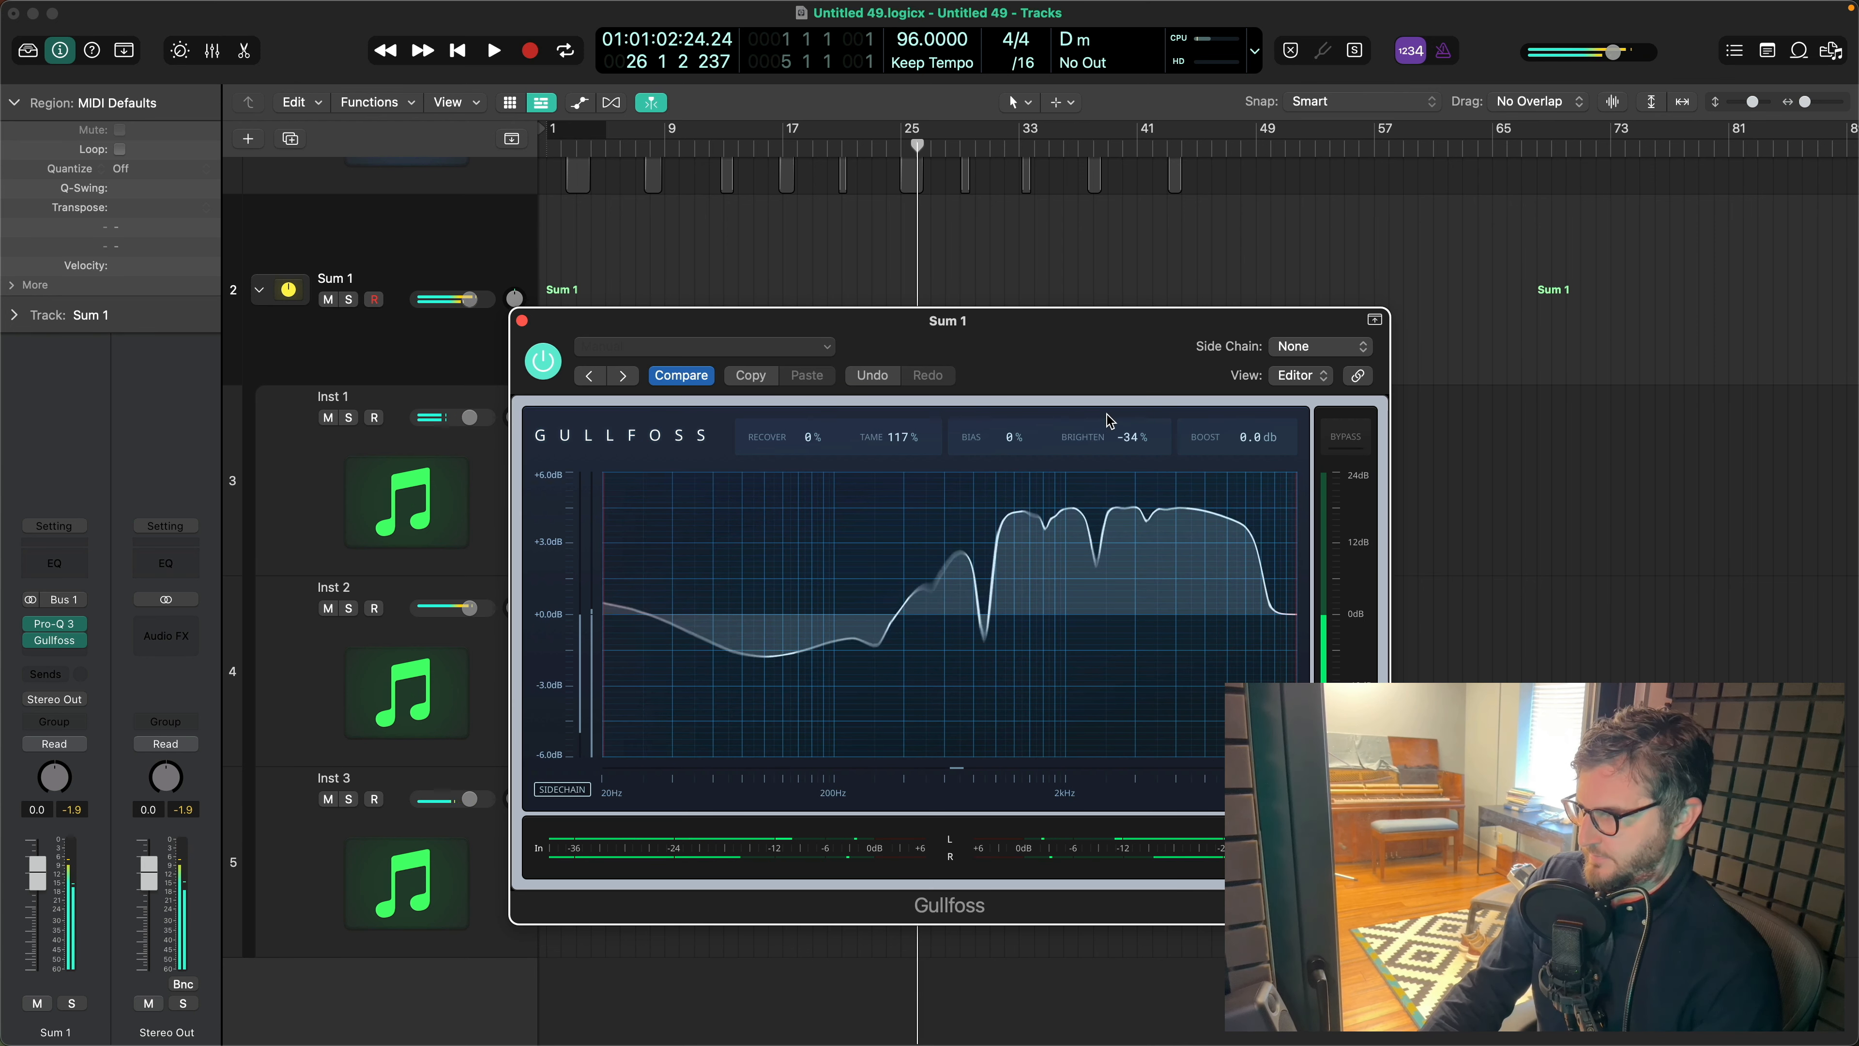
left_click_drag(1122, 434, 1124, 446)
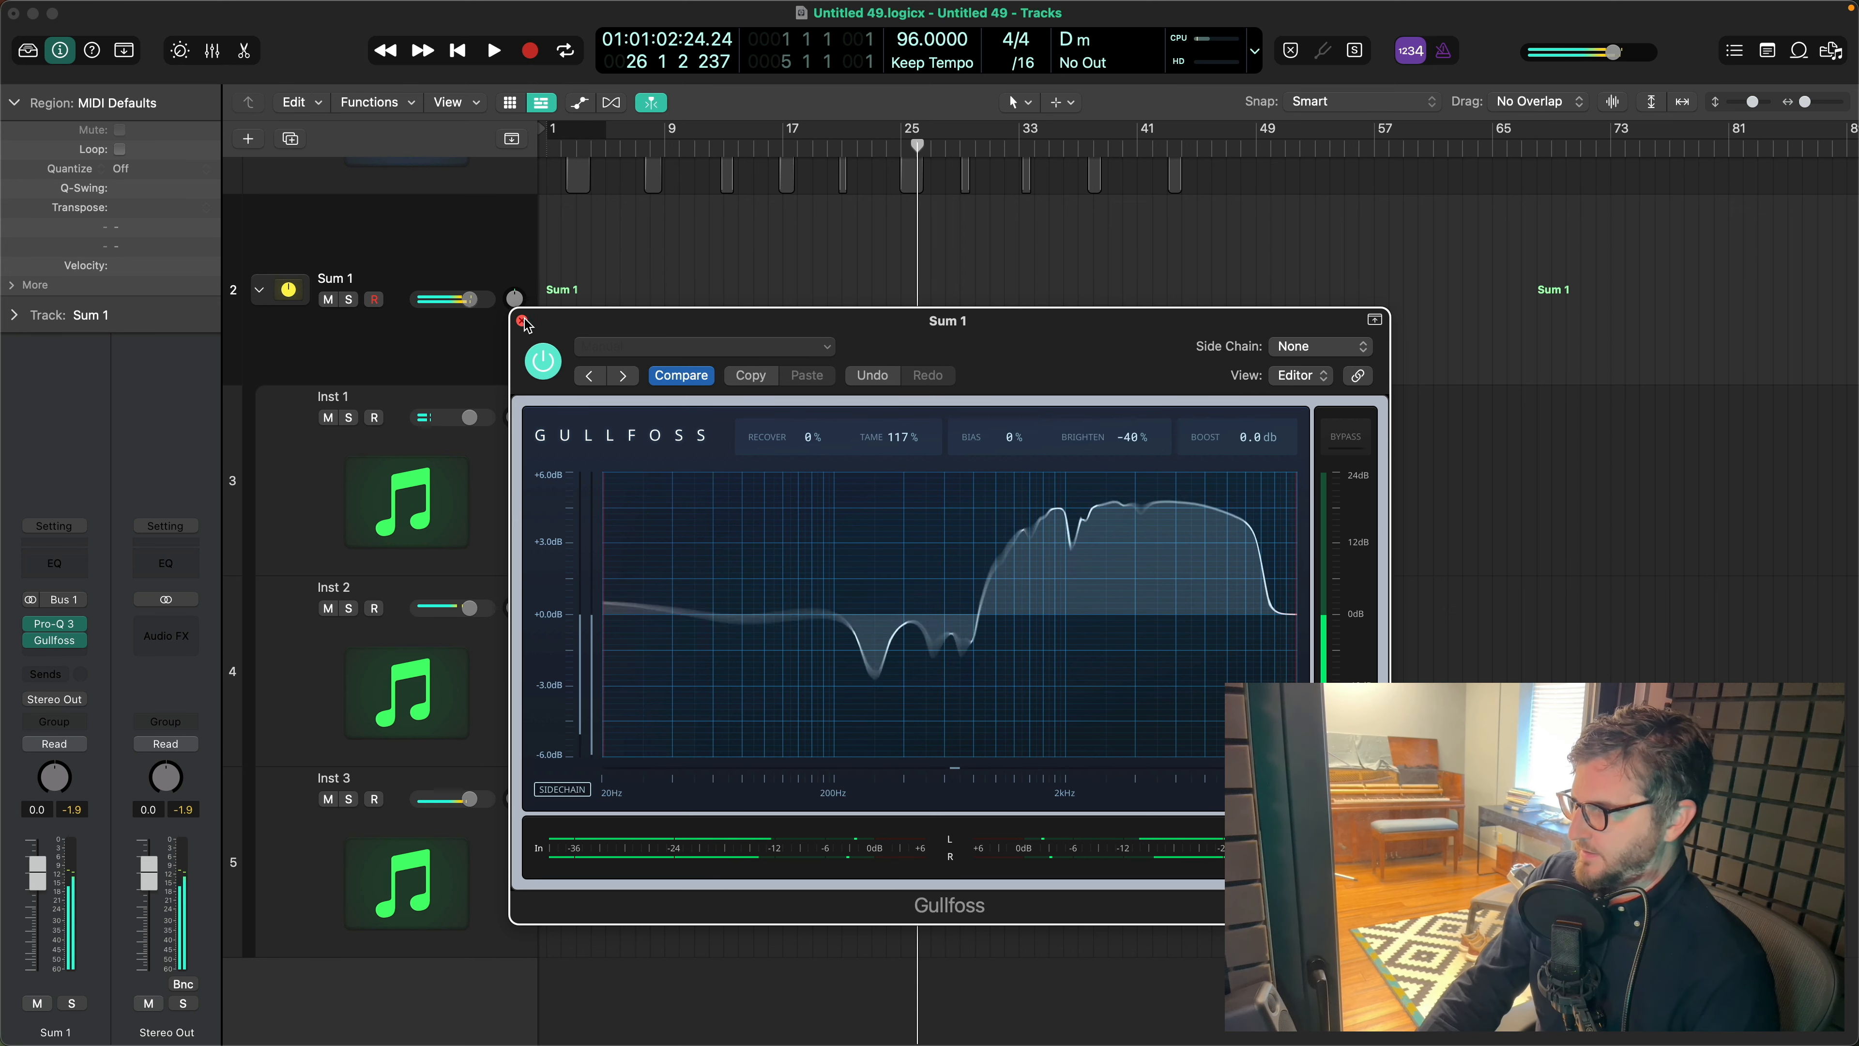